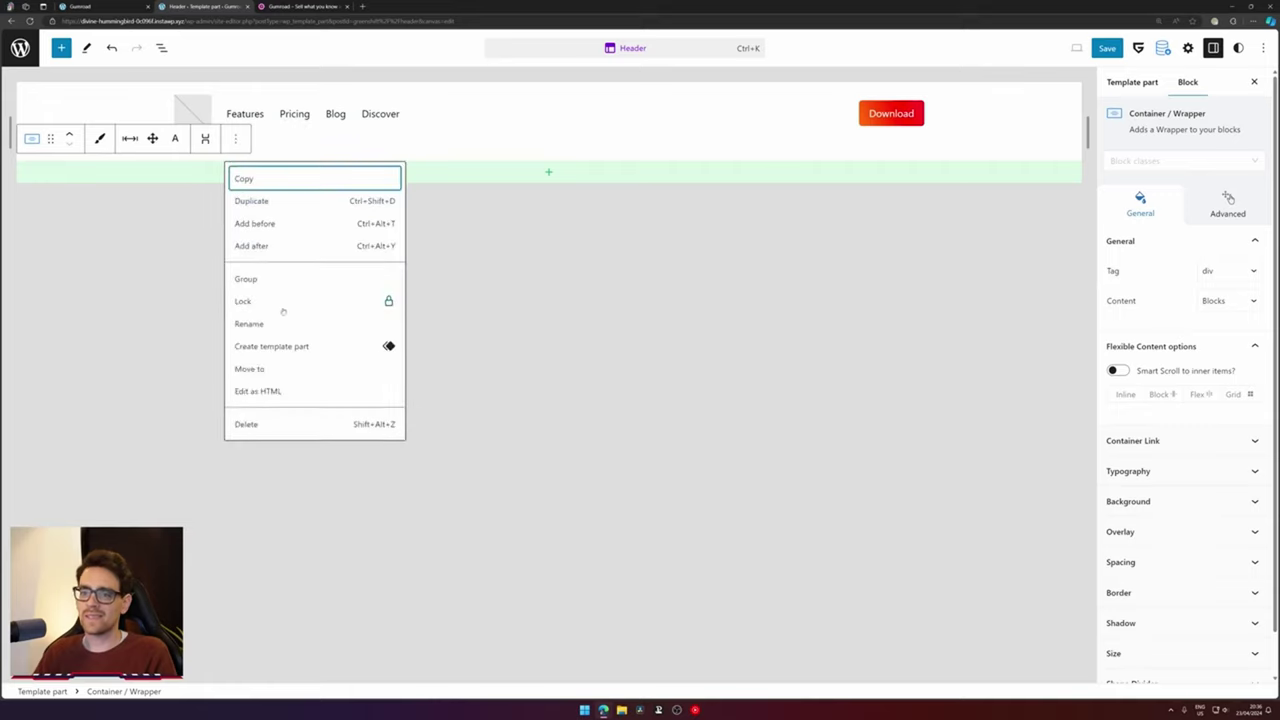
# Delete the empty container below the header navigation and add a two-column Greenshift Row block to the header group
pyautogui.click(280, 446)
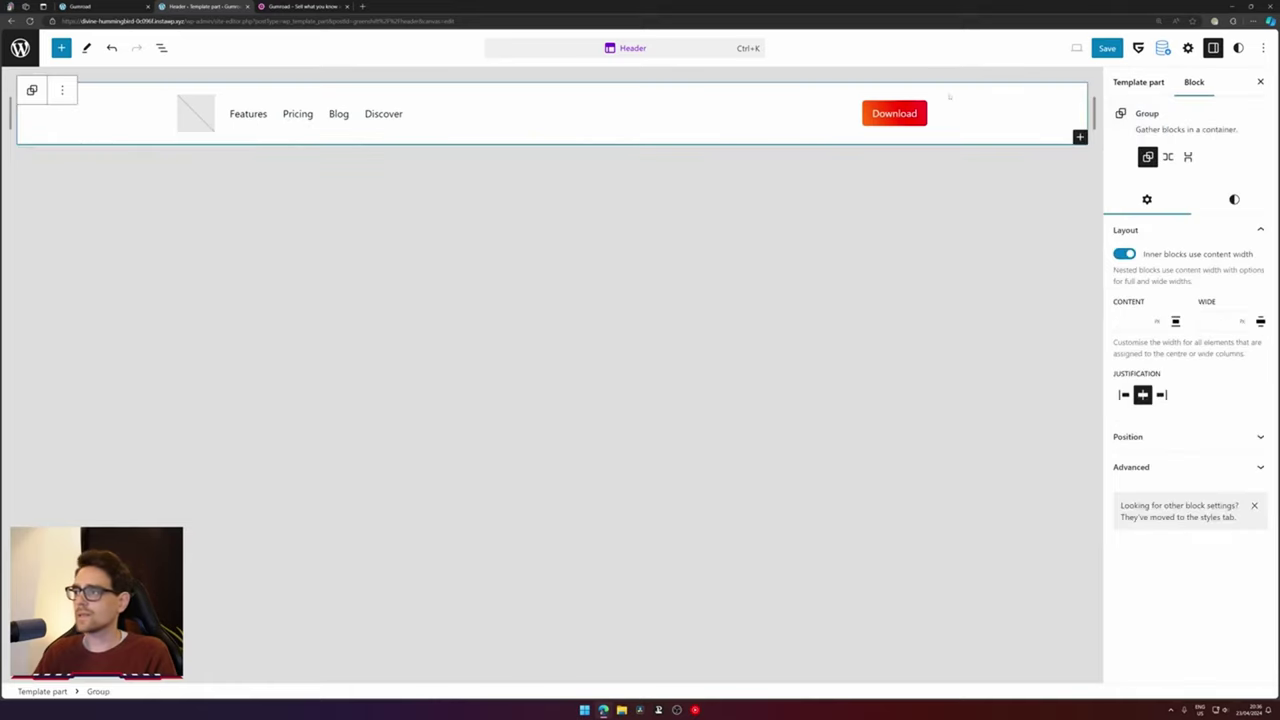
pyautogui.click(1080, 137)
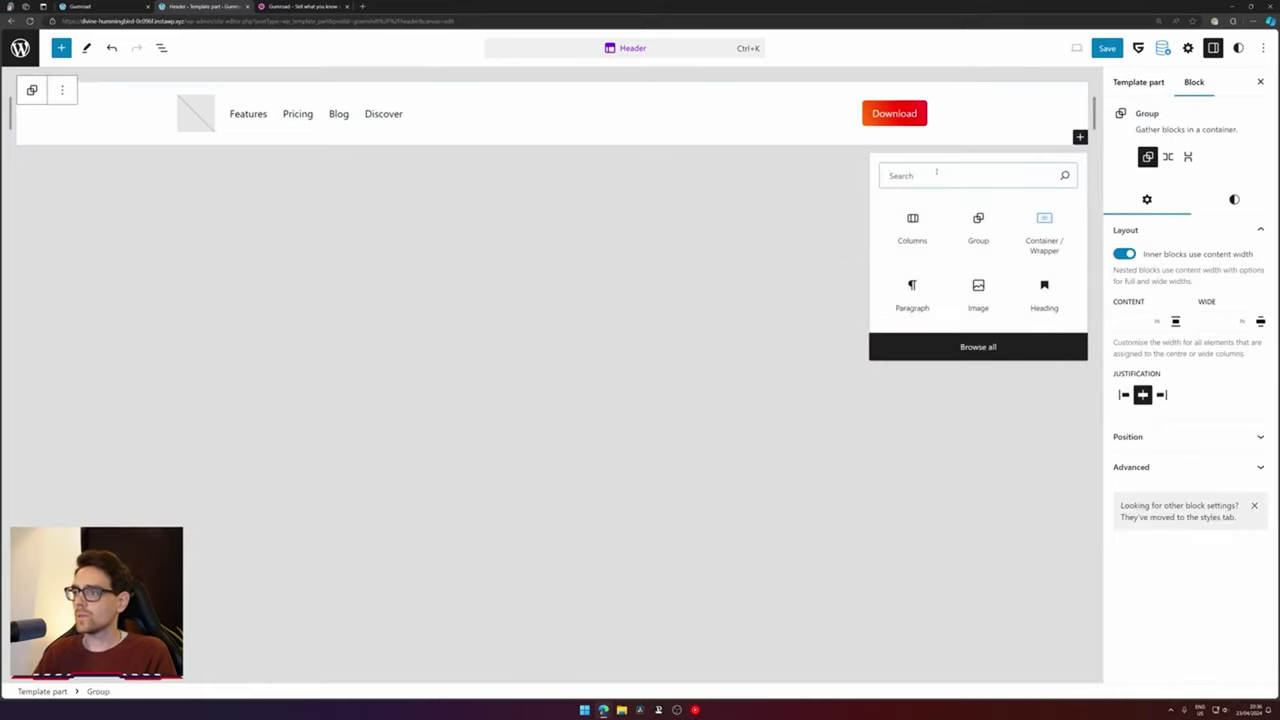
pyautogui.write('row')
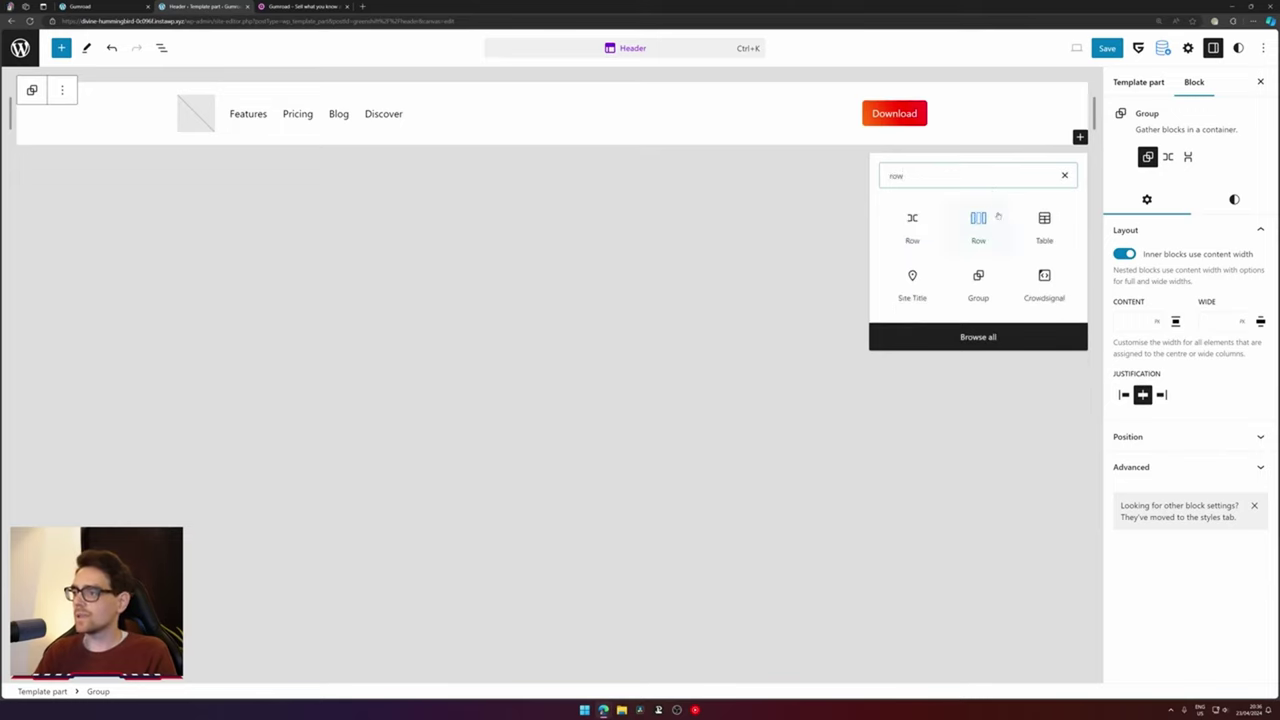
pyautogui.click(980, 222)
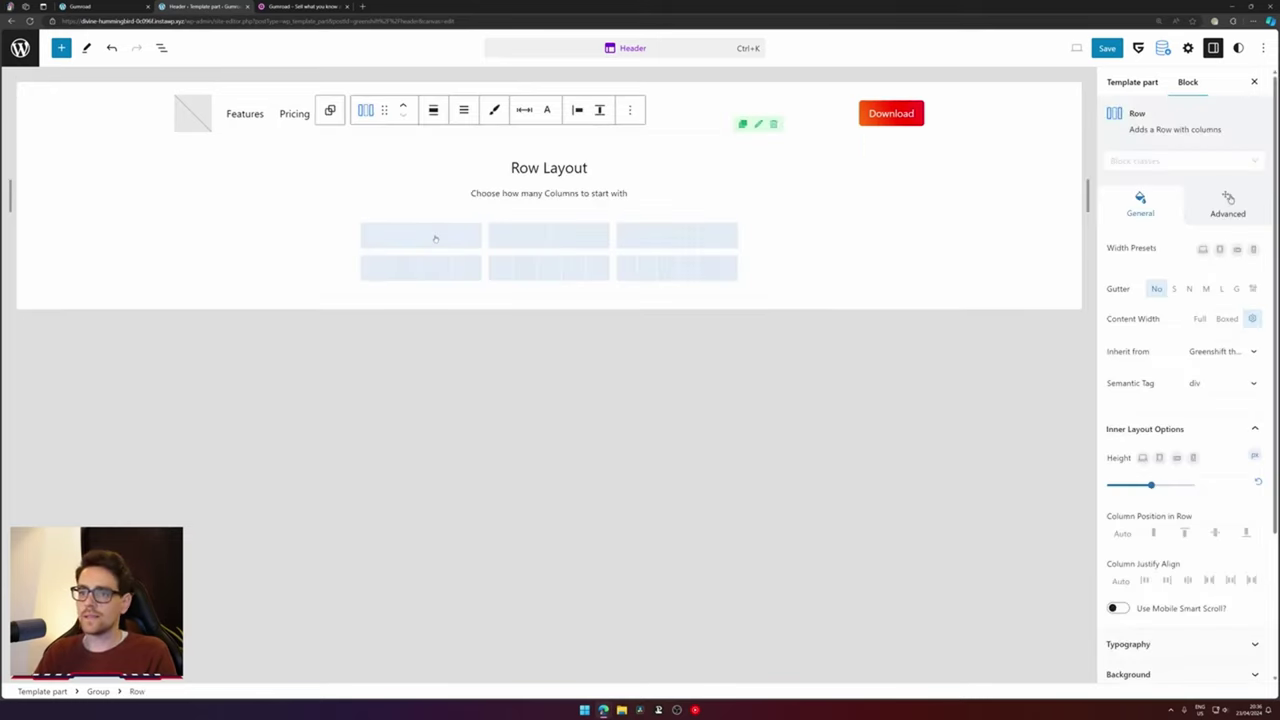
pyautogui.click(295, 6)
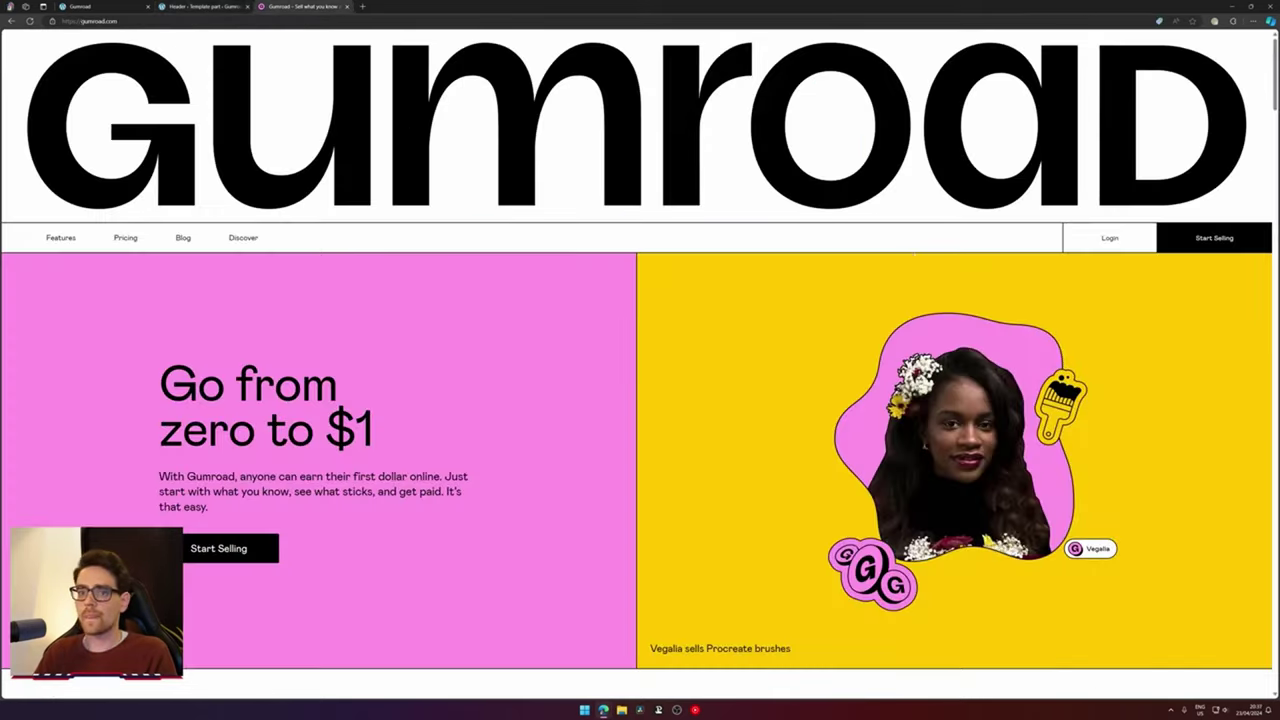
pyautogui.click(193, 6)
pyautogui.click(539, 238)
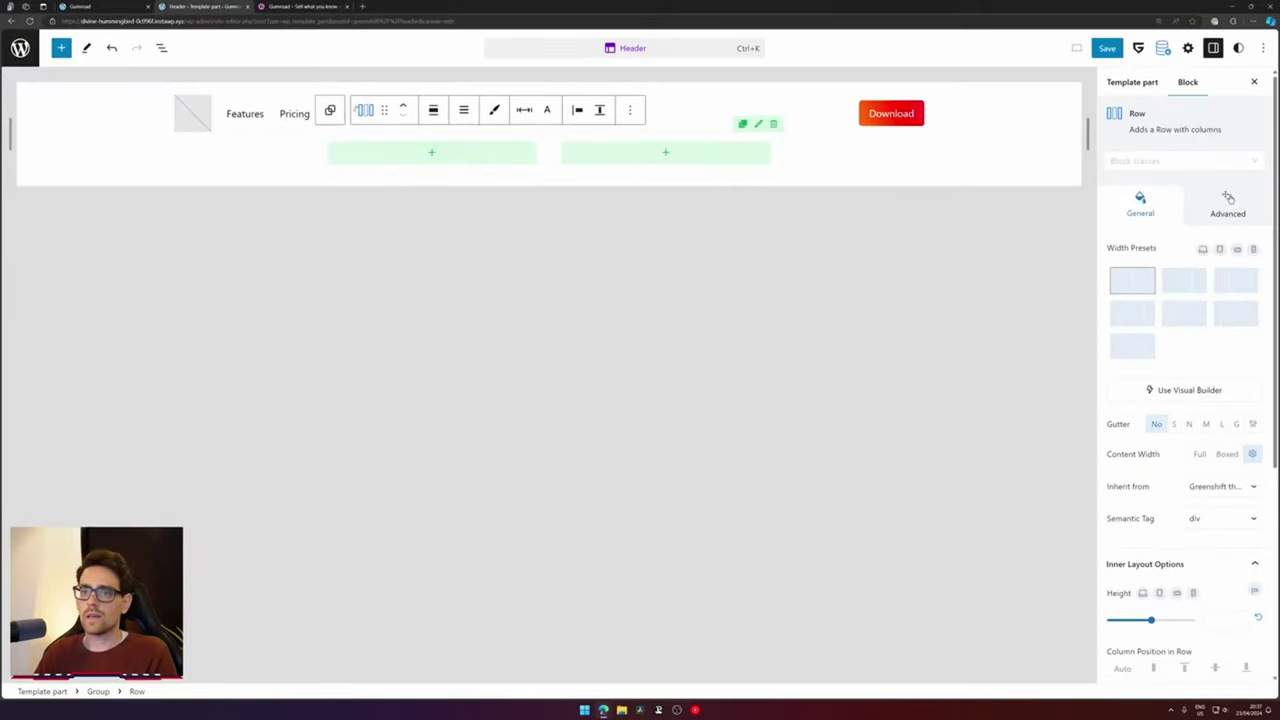
# Move the navigation menu (Features, Pricing, Blog, Discover) into the first column of the new row
pyautogui.moveTo(258, 116); pyautogui.dragTo(435, 151)
pyautogui.click(367, 88)
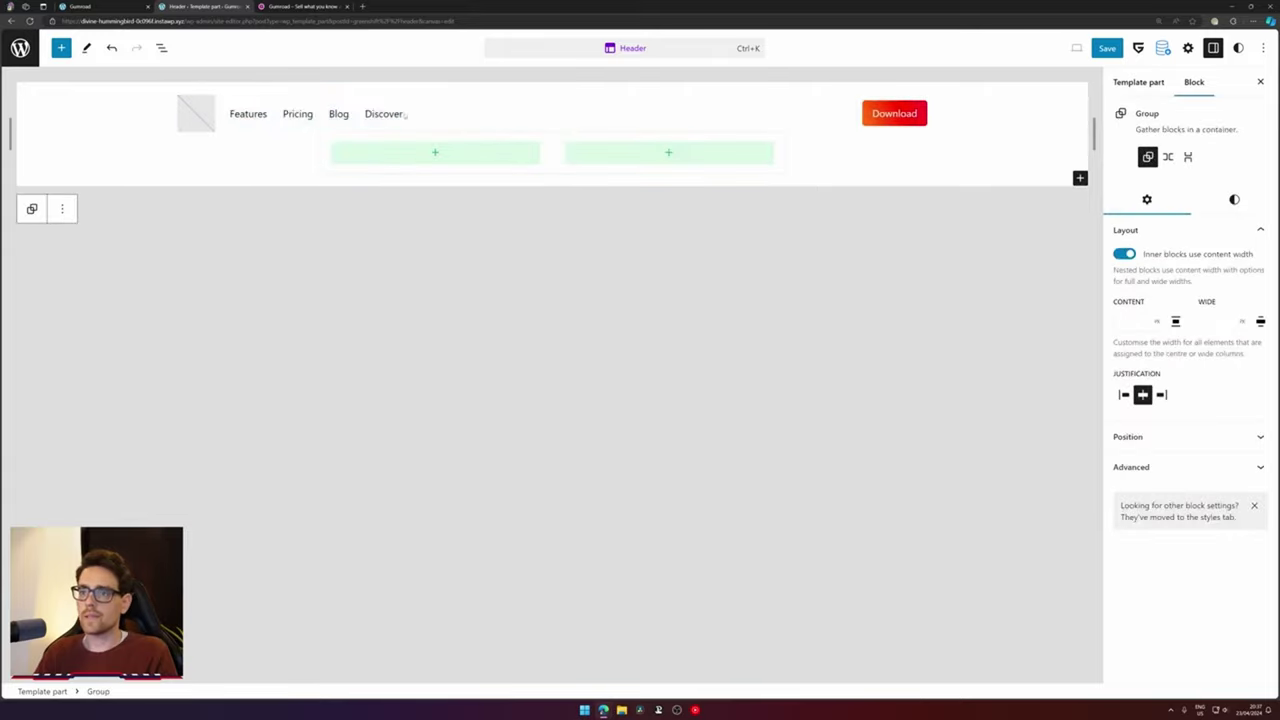
pyautogui.click(393, 108)
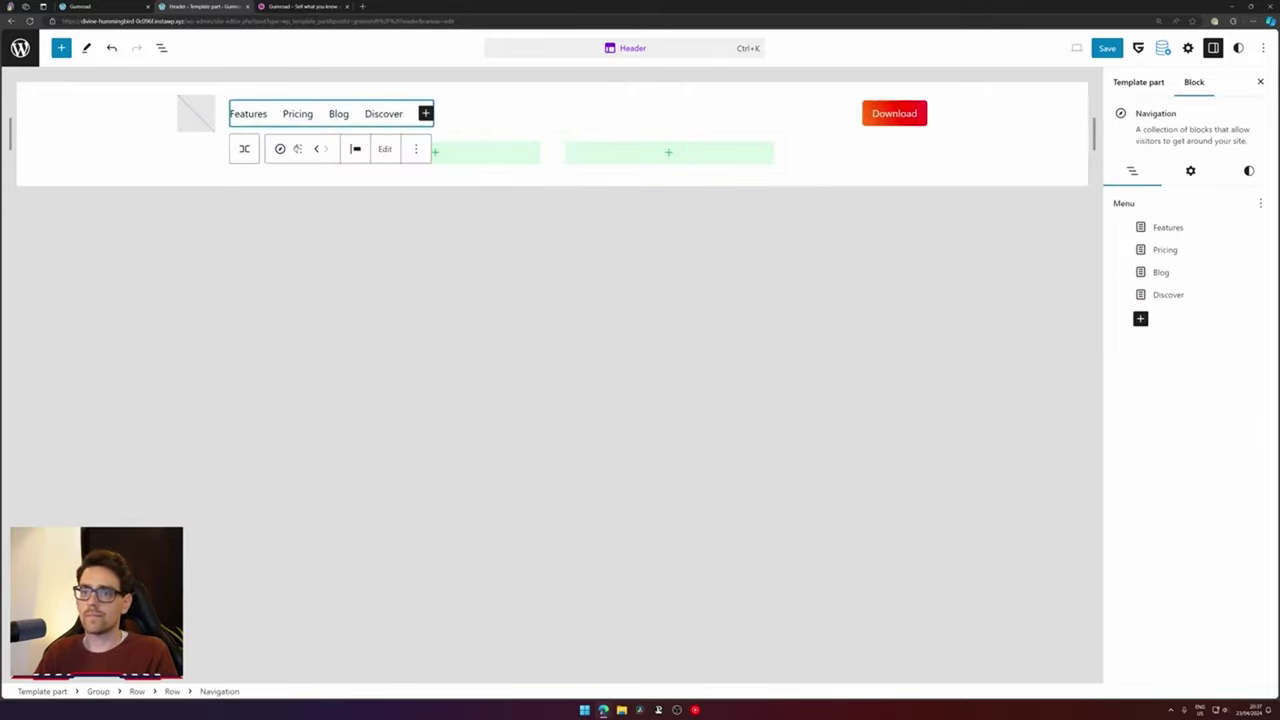
pyautogui.moveTo(297, 148); pyautogui.dragTo(384, 160)
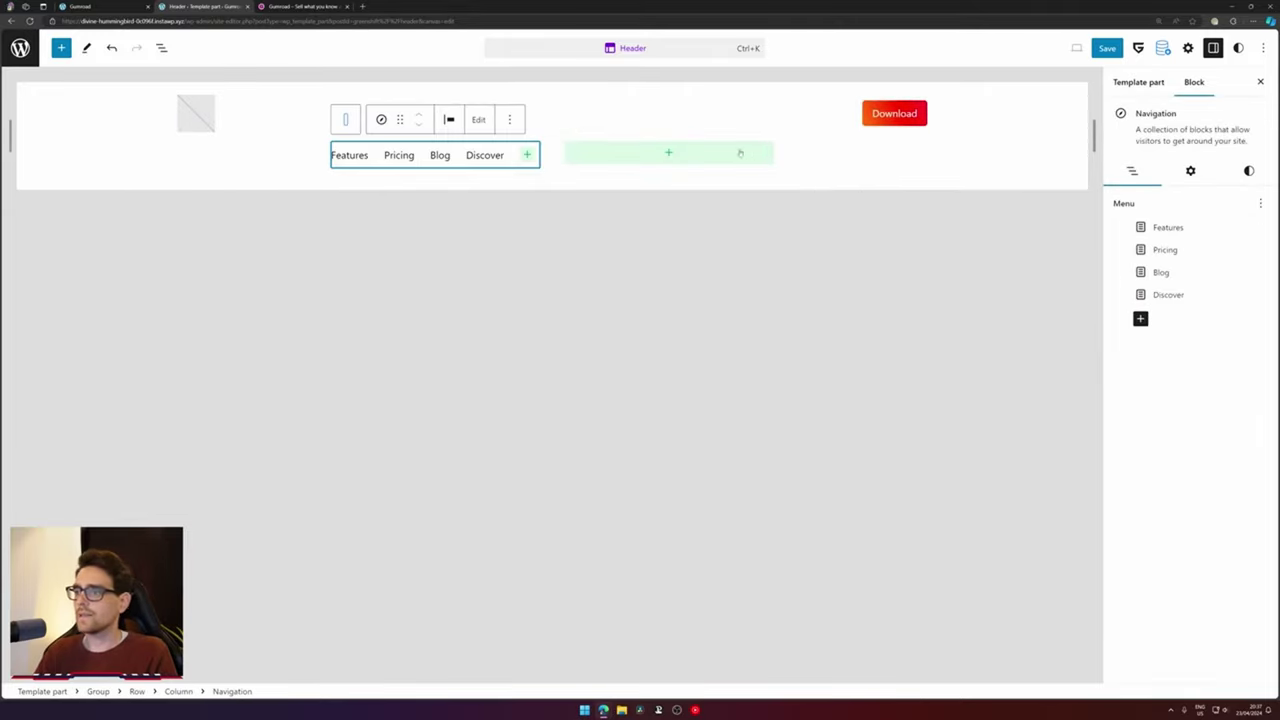
# Add a Button Advanced block to the row's second column and duplicate it, matching the two buttons on the Gumroad reference page
pyautogui.click(740, 153)
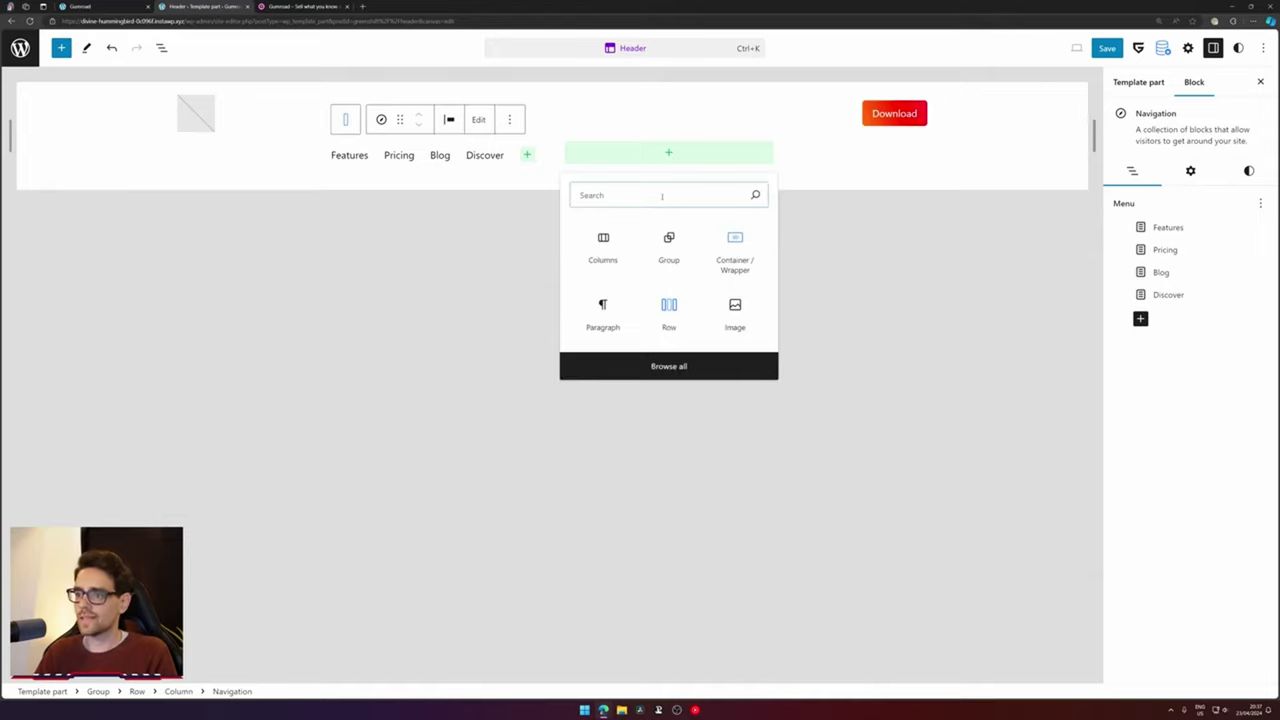
pyautogui.write('but')
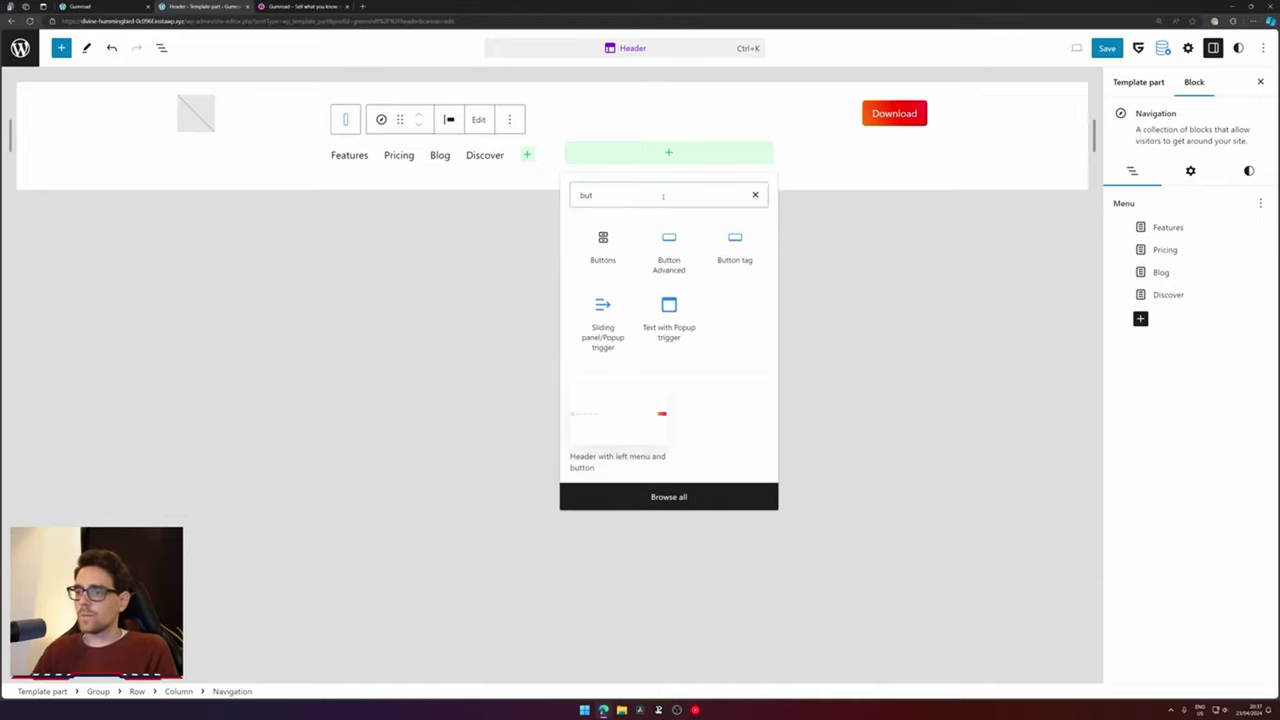
pyautogui.click(672, 248)
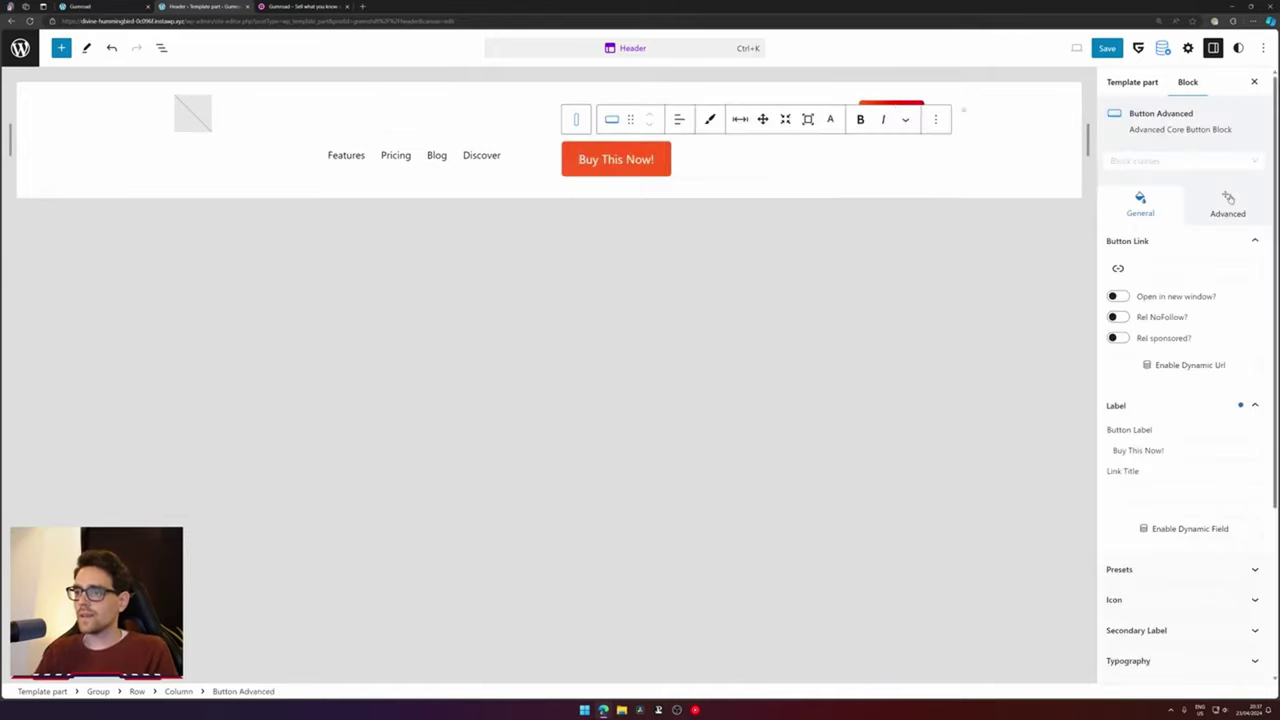
pyautogui.click(284, 6)
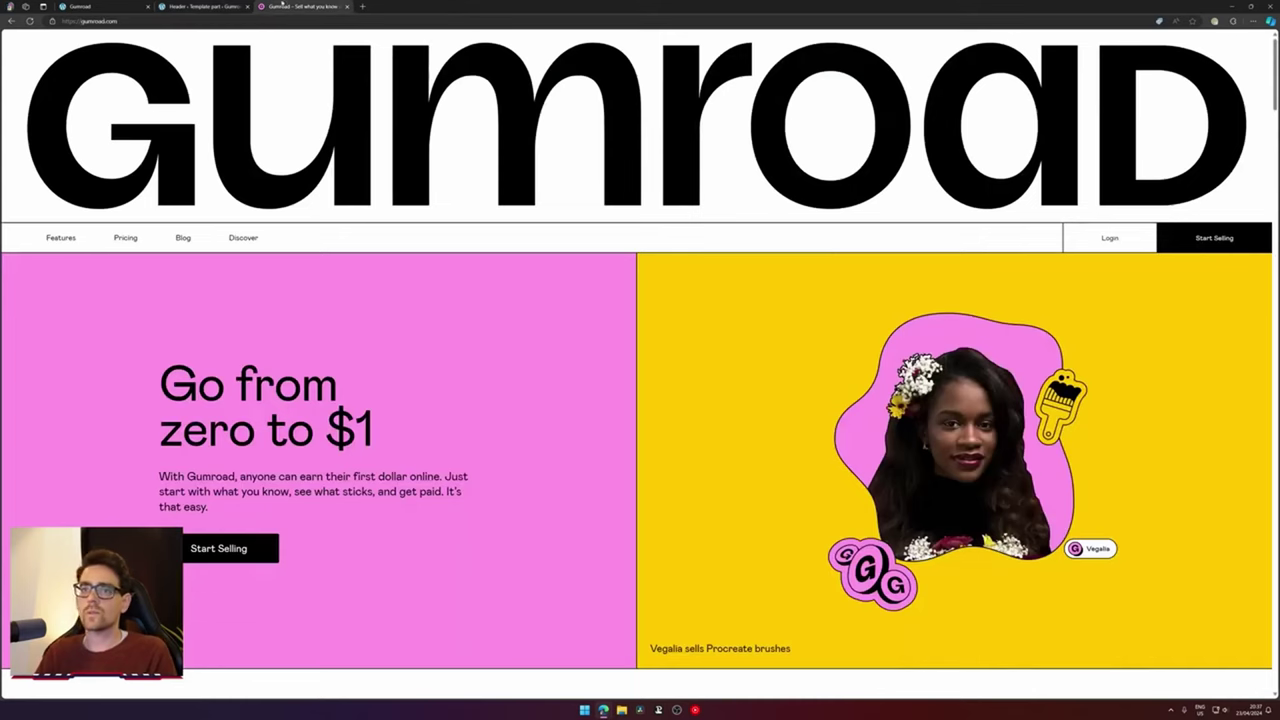
pyautogui.click(230, 6)
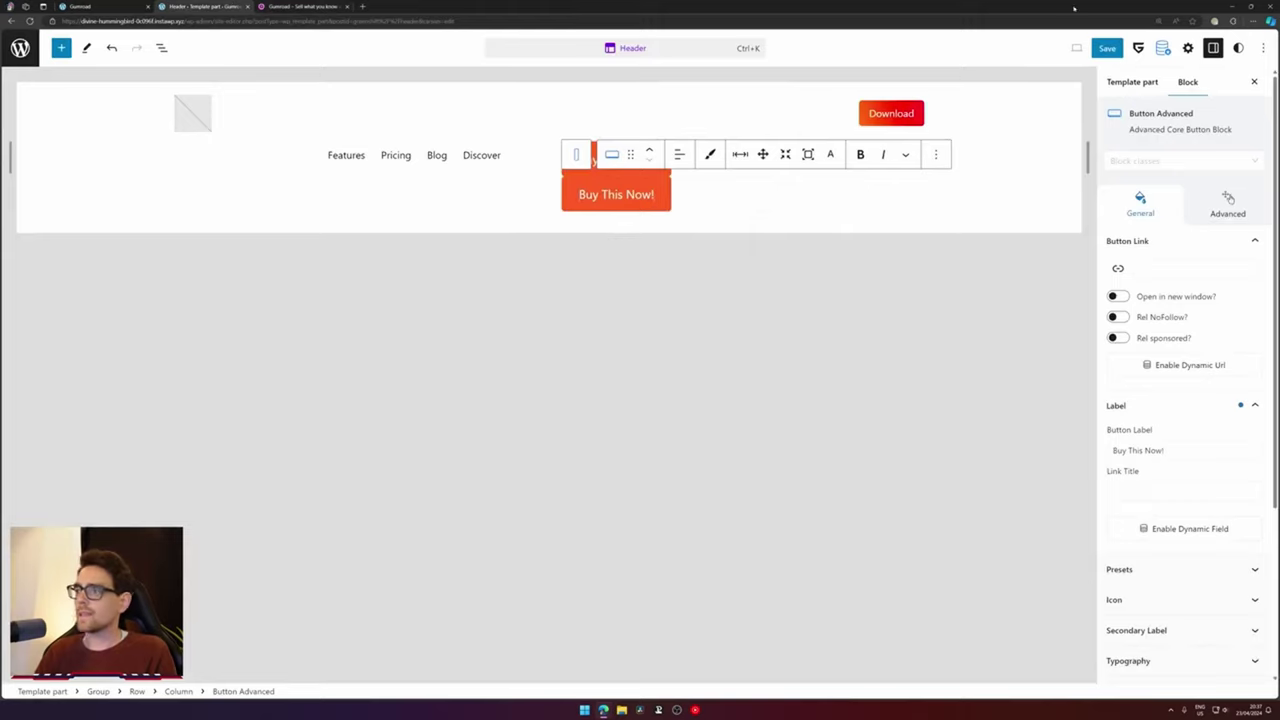
# Save the header template part and return to the WordPress dashboard
pyautogui.click(1107, 47)
pyautogui.click(1143, 47)
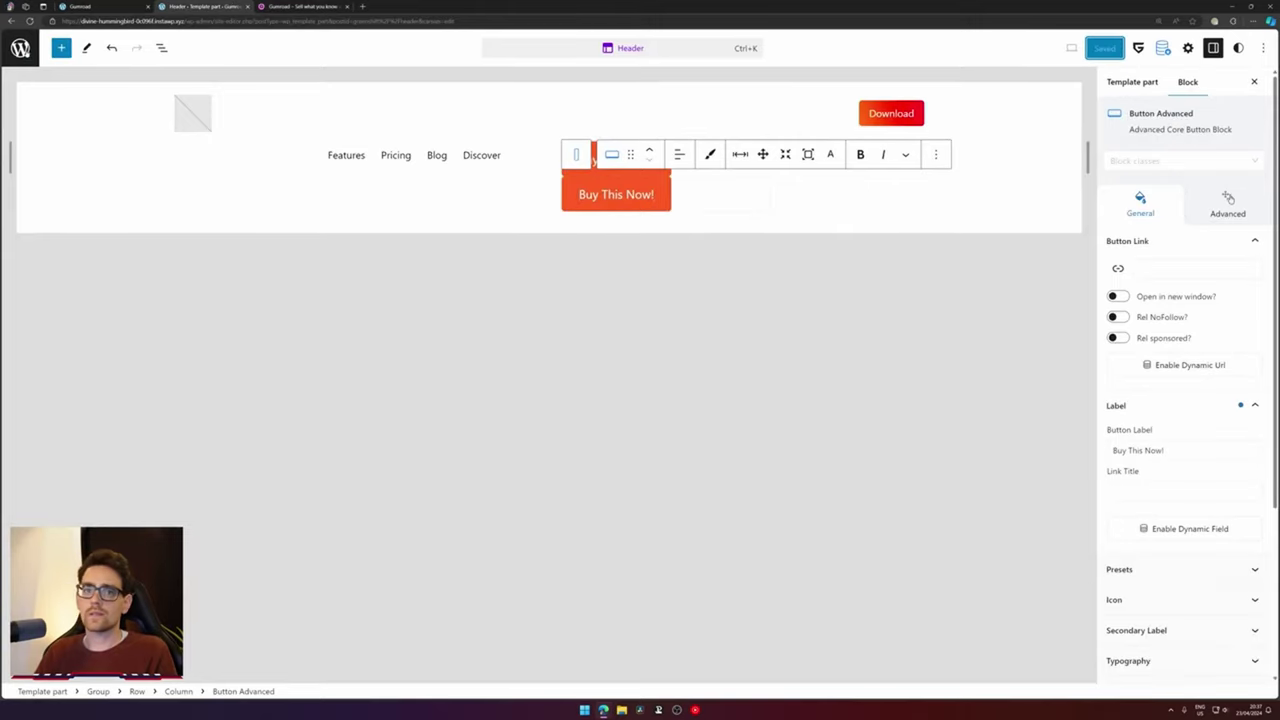
pyautogui.click(20, 47)
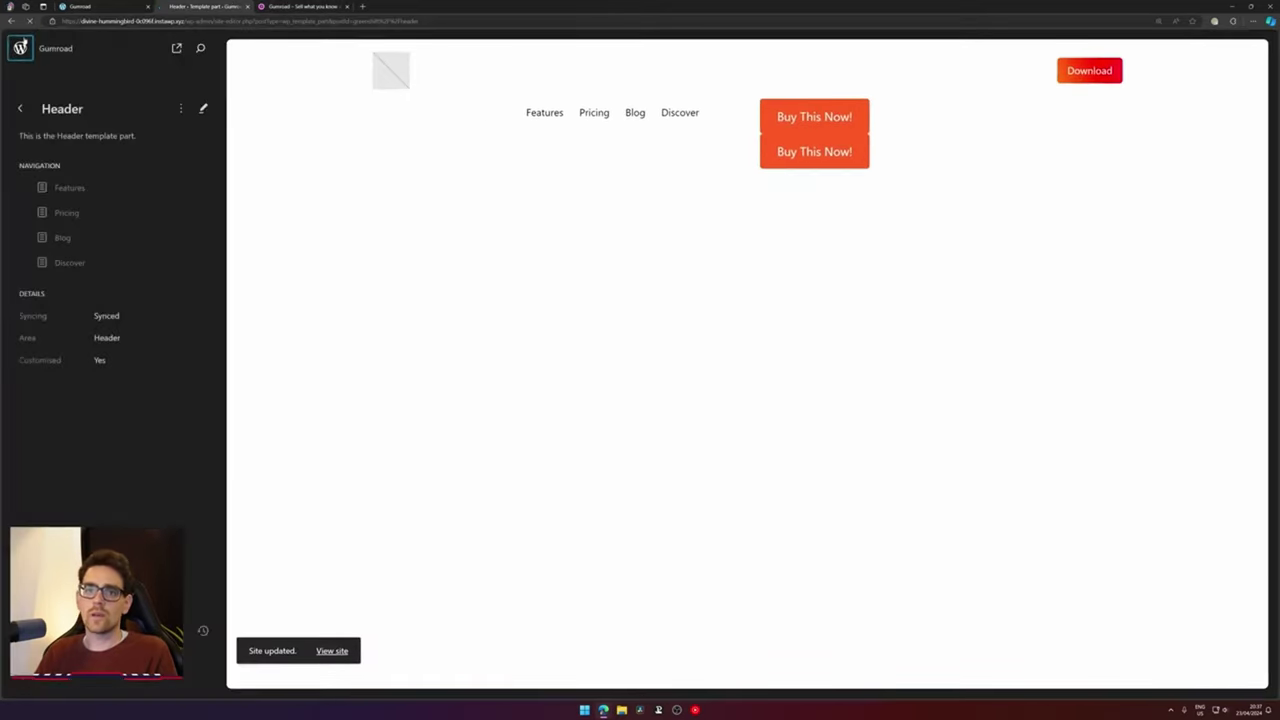
pyautogui.click(20, 46)
# Detach the Gumroad reference page into its own window and place it side by side with the WordPress dashboard
pyautogui.click(300, 6)
pyautogui.moveTo(300, 6); pyautogui.dragTo(1278, 170)
pyautogui.click(73, 171)
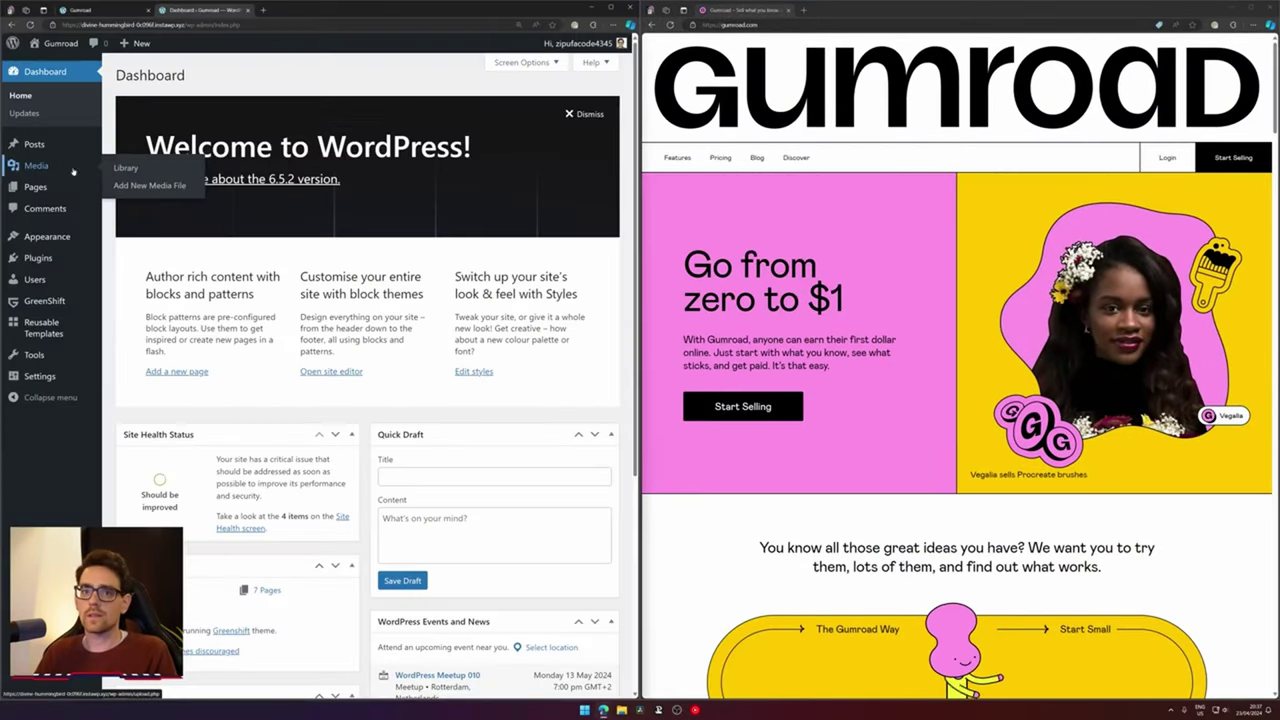
# View the color presets in the GreenShift Stylebook and leave it without saving
pyautogui.moveTo(62, 244)
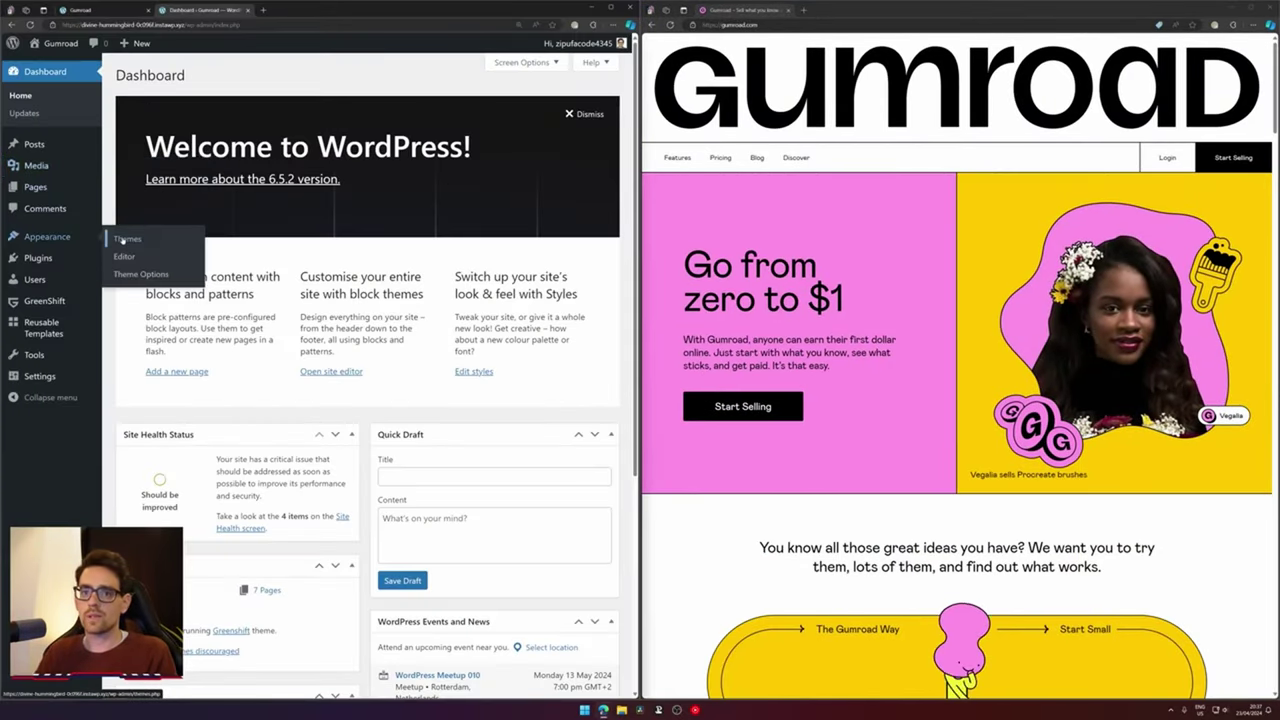
pyautogui.moveTo(70, 300)
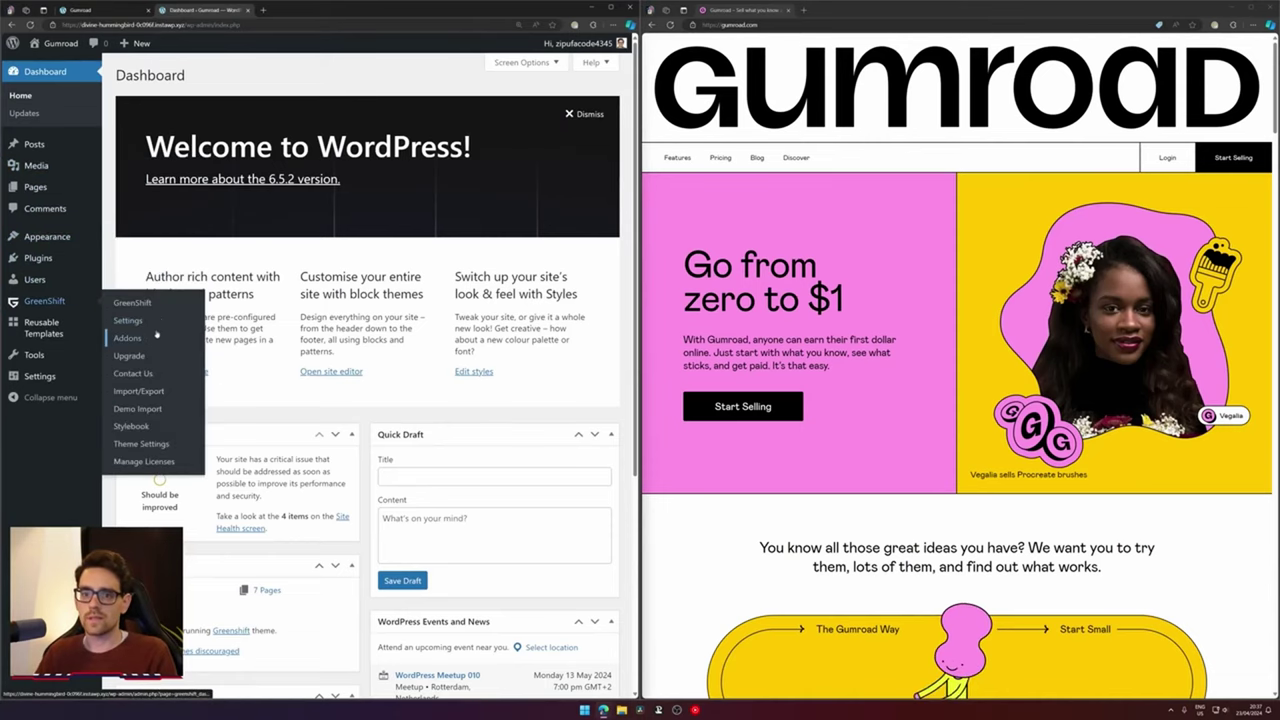
pyautogui.click(135, 426)
pyautogui.click(160, 112)
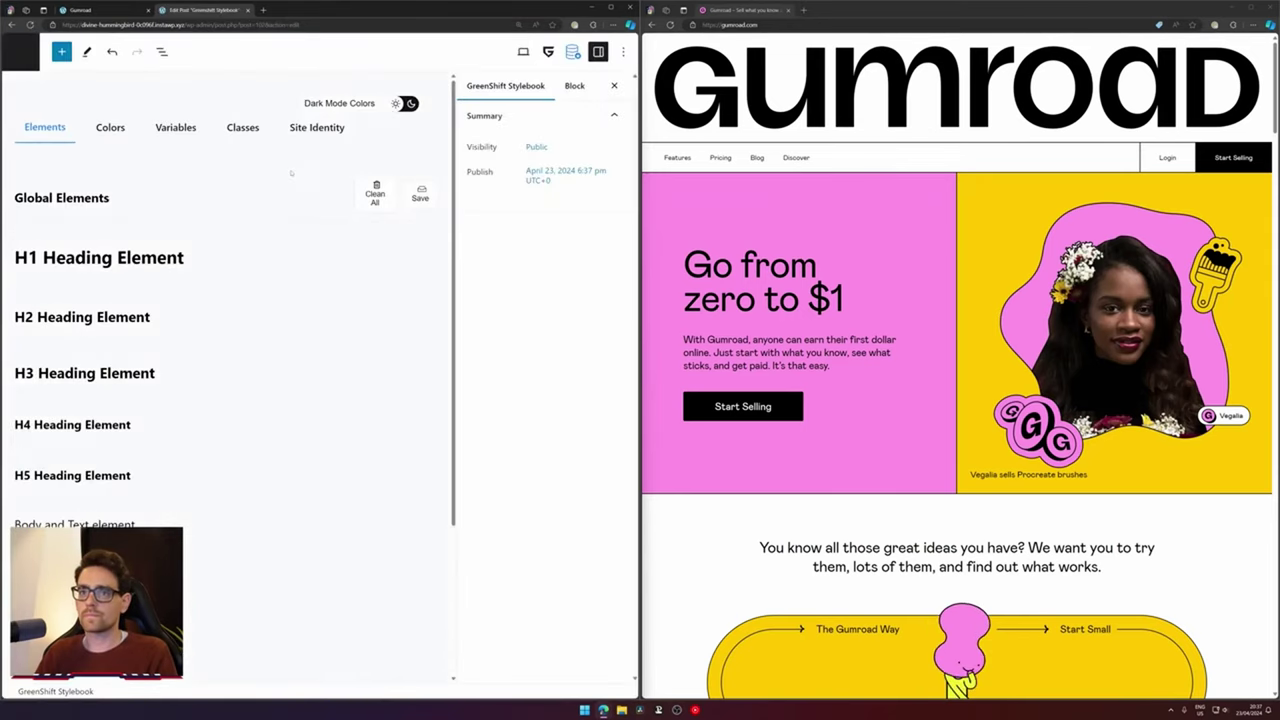
pyautogui.click(110, 127)
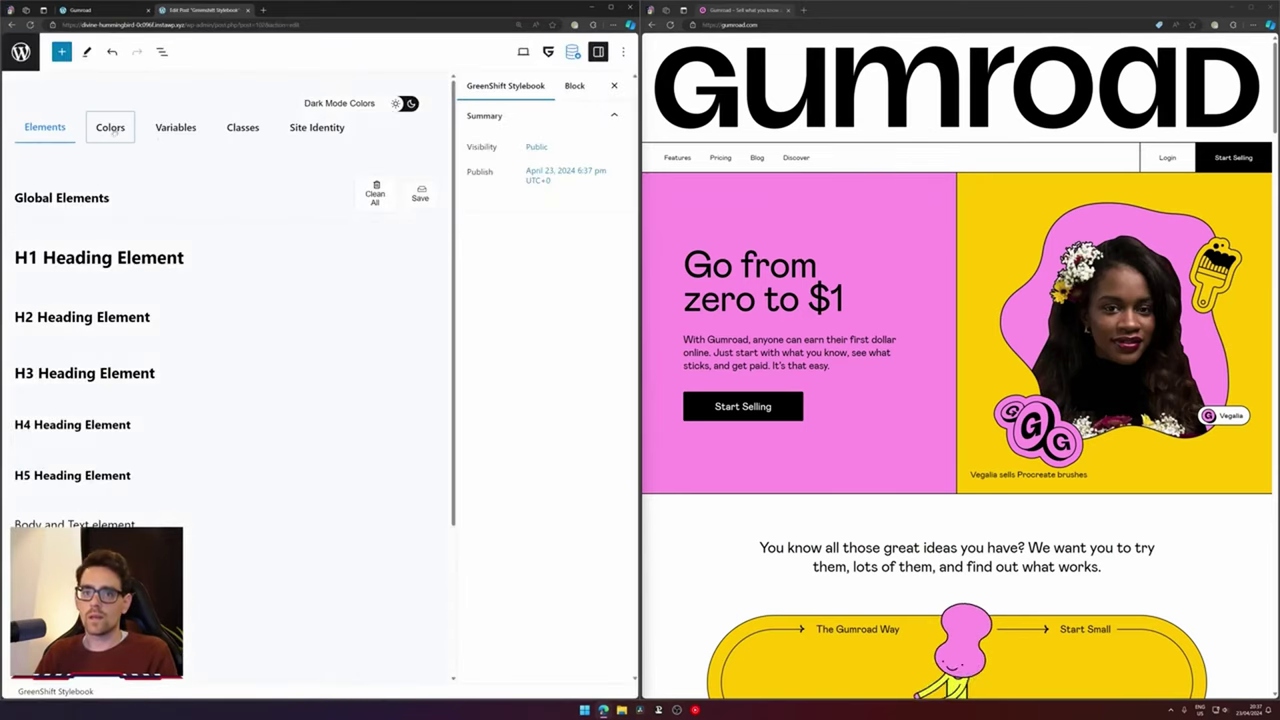
pyautogui.click(21, 51)
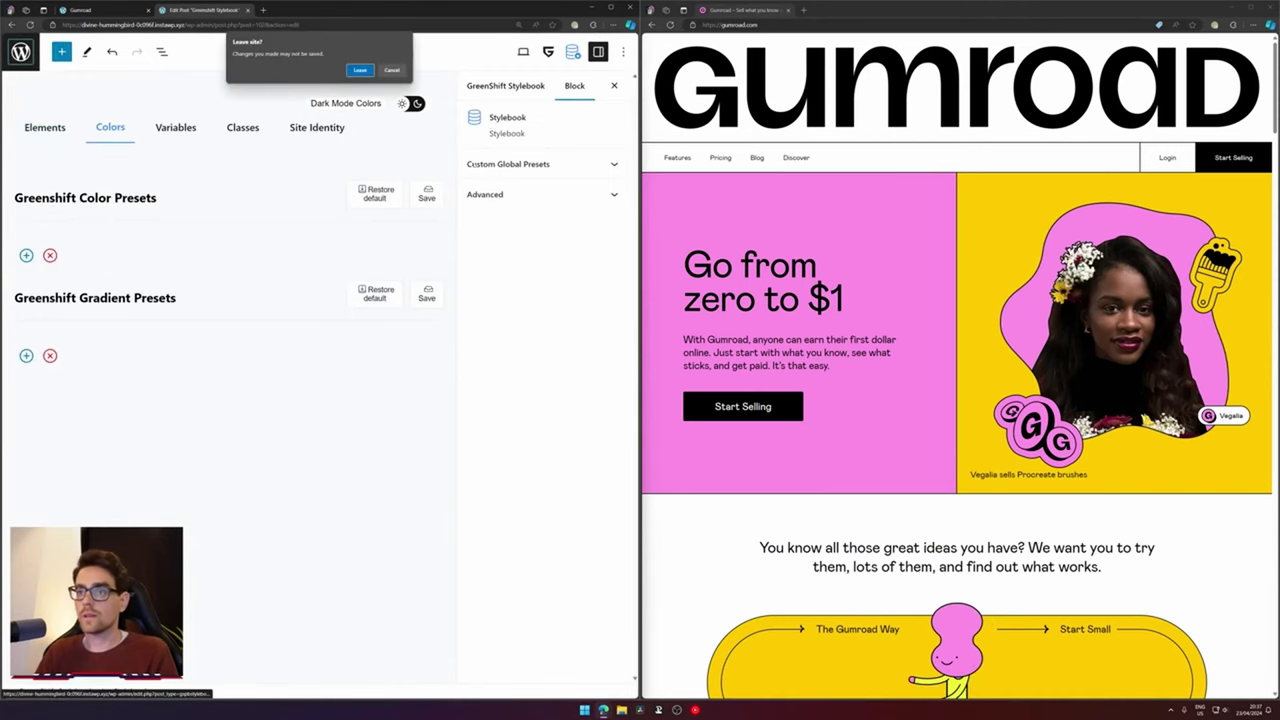
pyautogui.click(359, 70)
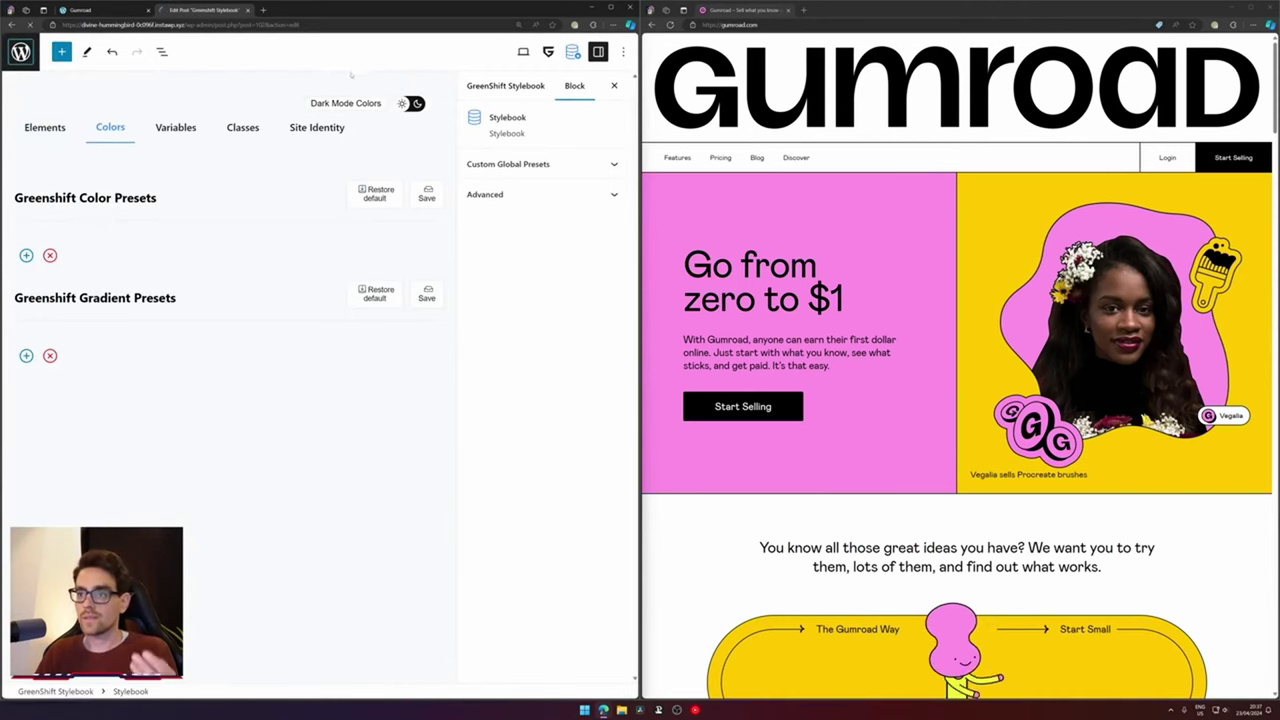
# Set the primary brand color to #000 in the GreenShift theme settings
pyautogui.moveTo(65, 303)
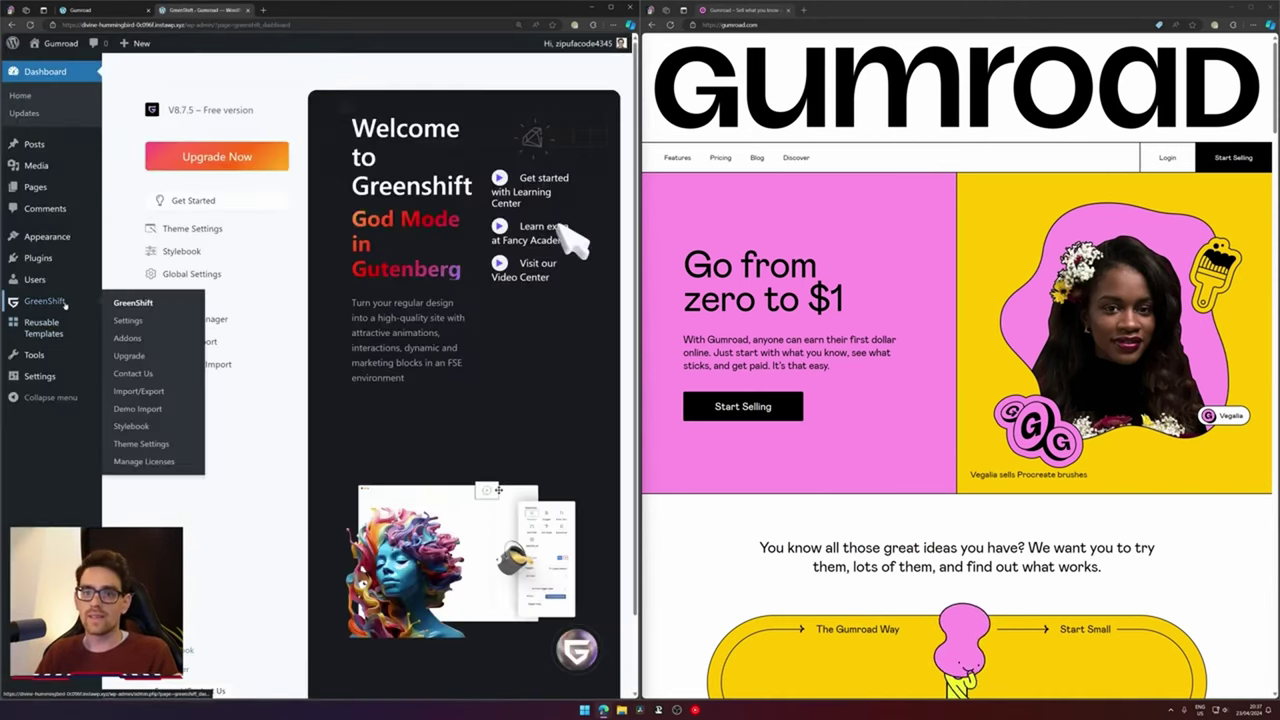
pyautogui.click(130, 443)
pyautogui.click(336, 258)
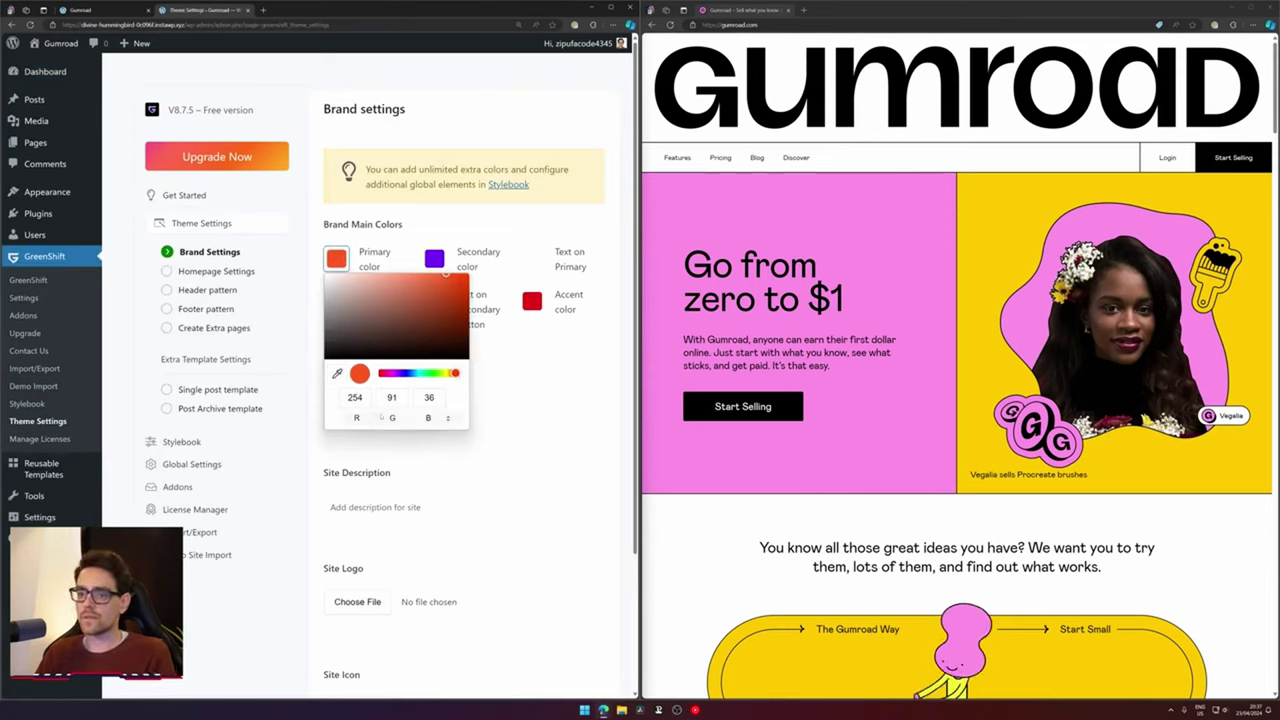
pyautogui.click(448, 418)
pyautogui.click(395, 399)
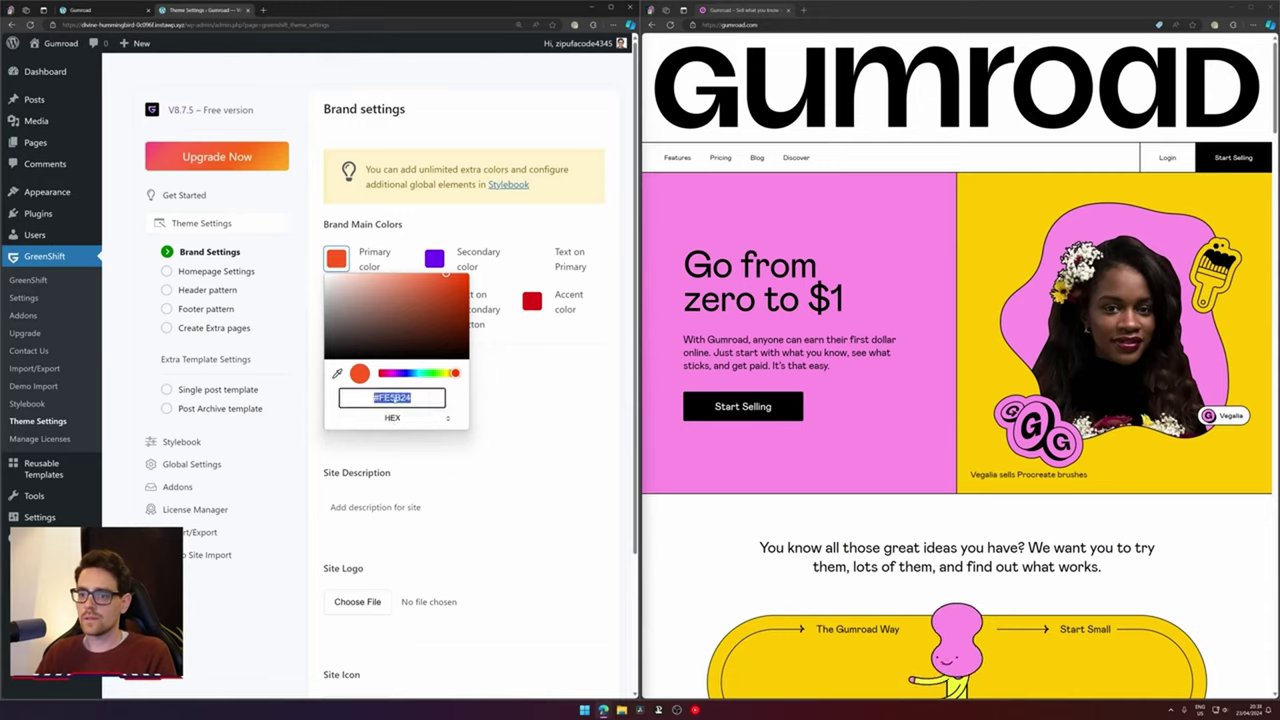
pyautogui.write('000')
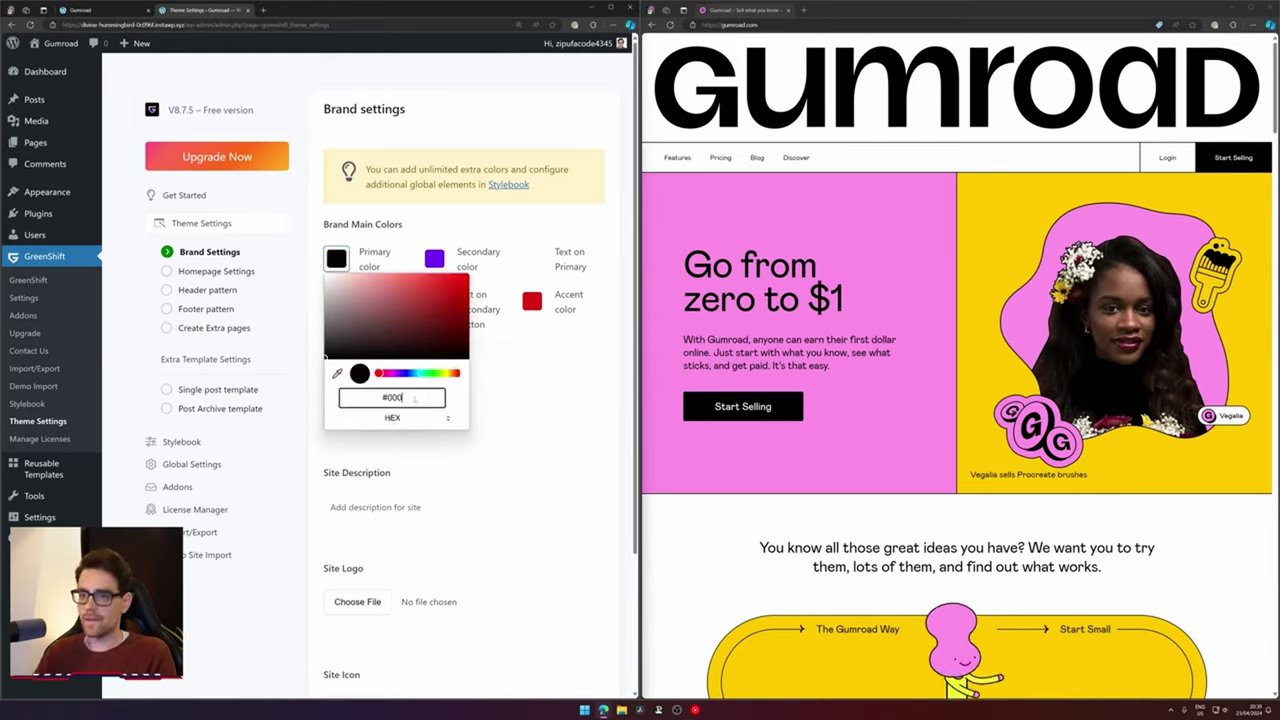
pyautogui.press('Return')
# Try to set the secondary brand color by sampling the Gumroad page and picking a red shade
pyautogui.click(433, 260)
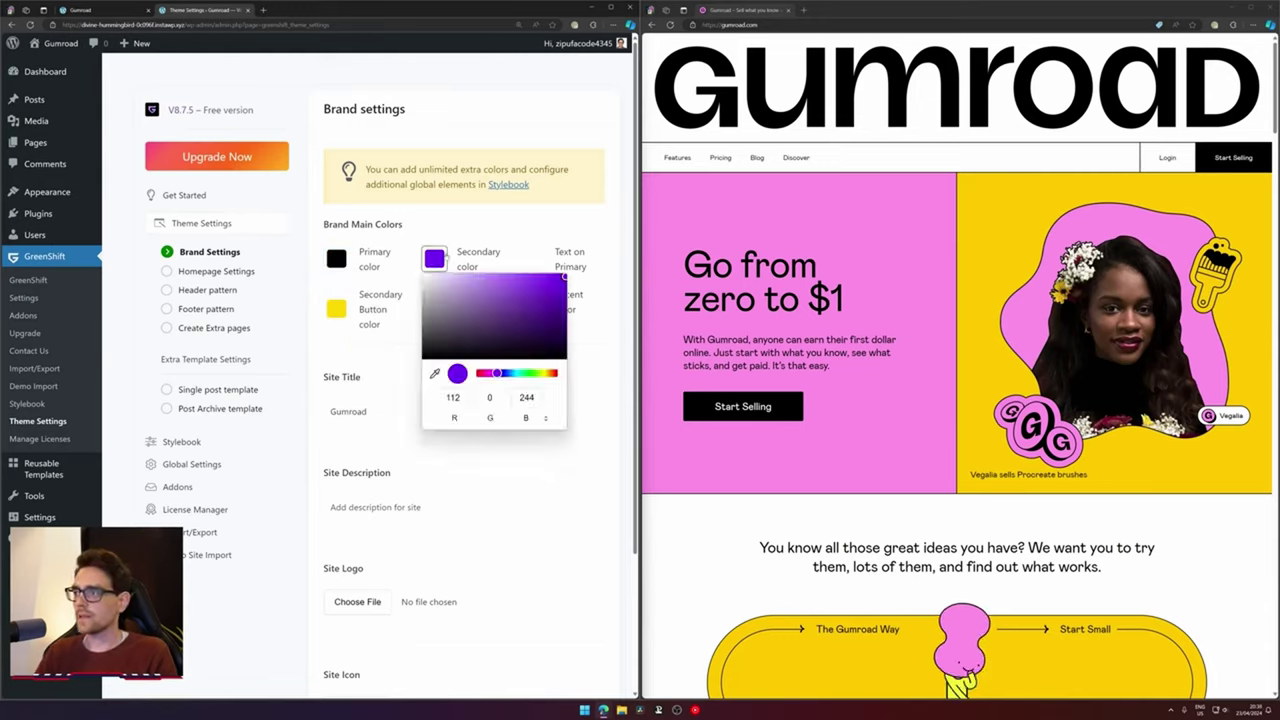
pyautogui.click(731, 526)
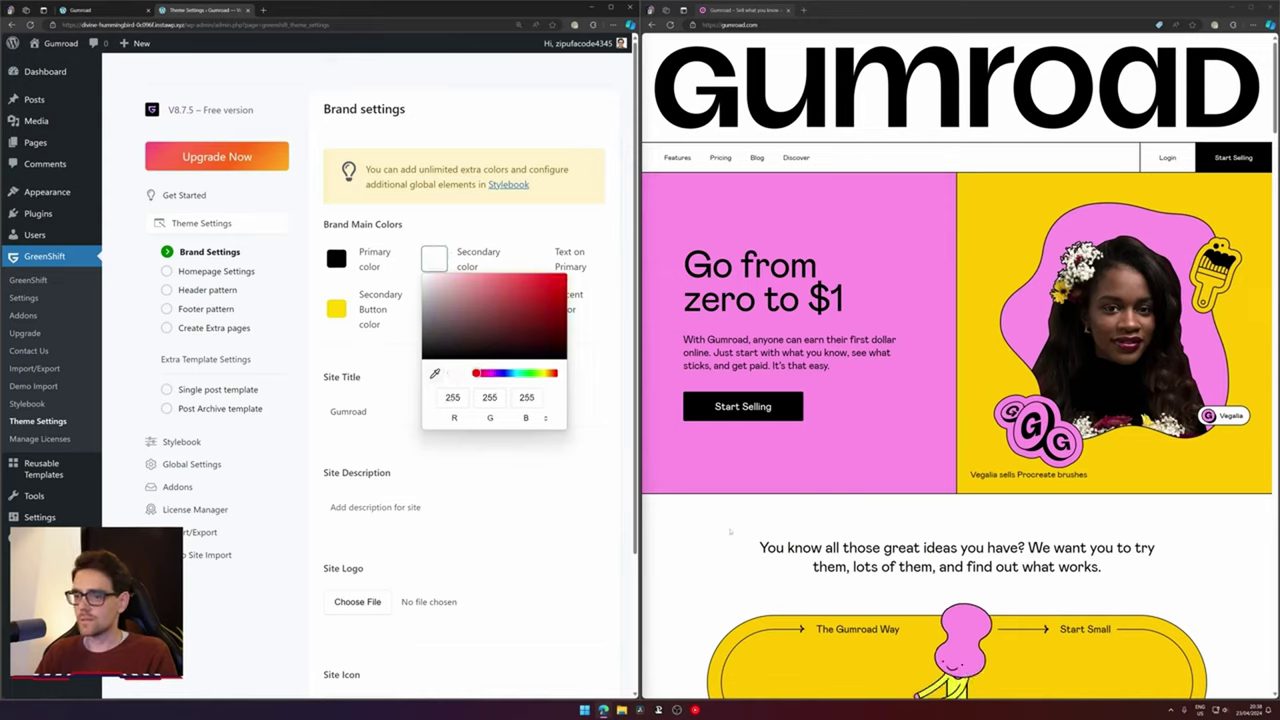
pyautogui.click(513, 279)
pyautogui.click(531, 259)
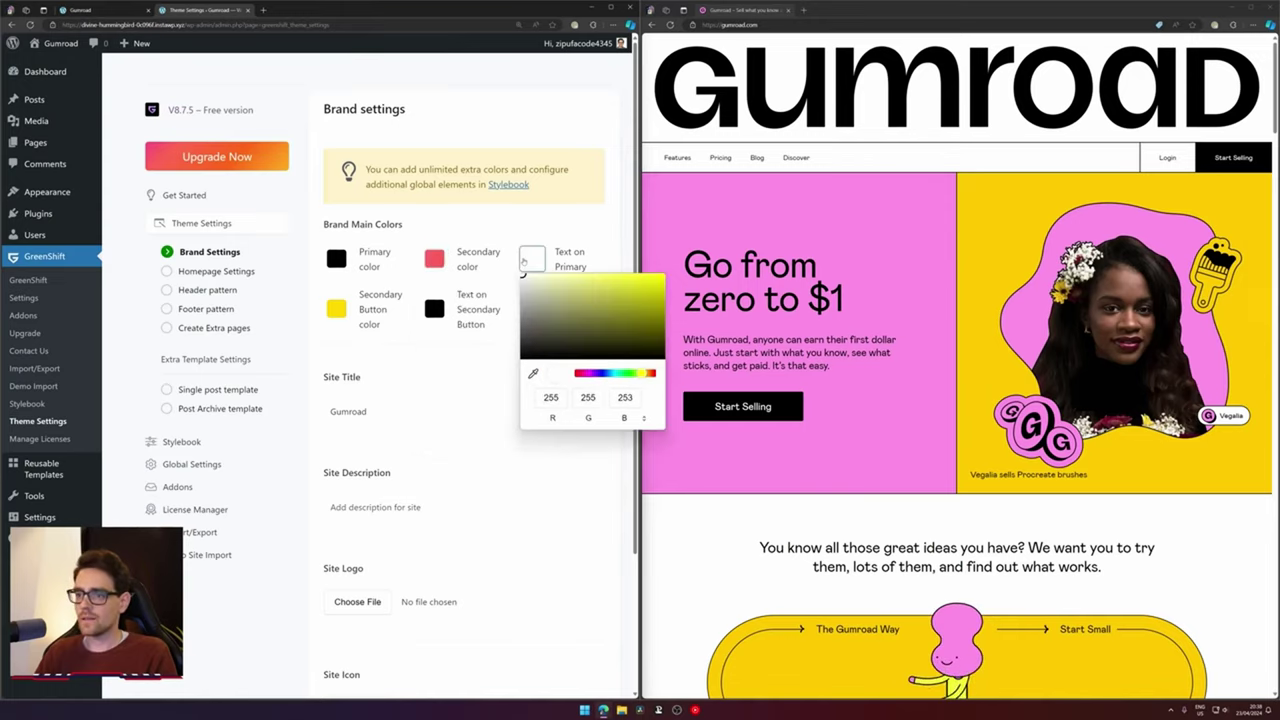
# Set the secondary brand color to the pink sampled from the Gumroad hero section
pyautogui.click(435, 263)
pyautogui.click(434, 373)
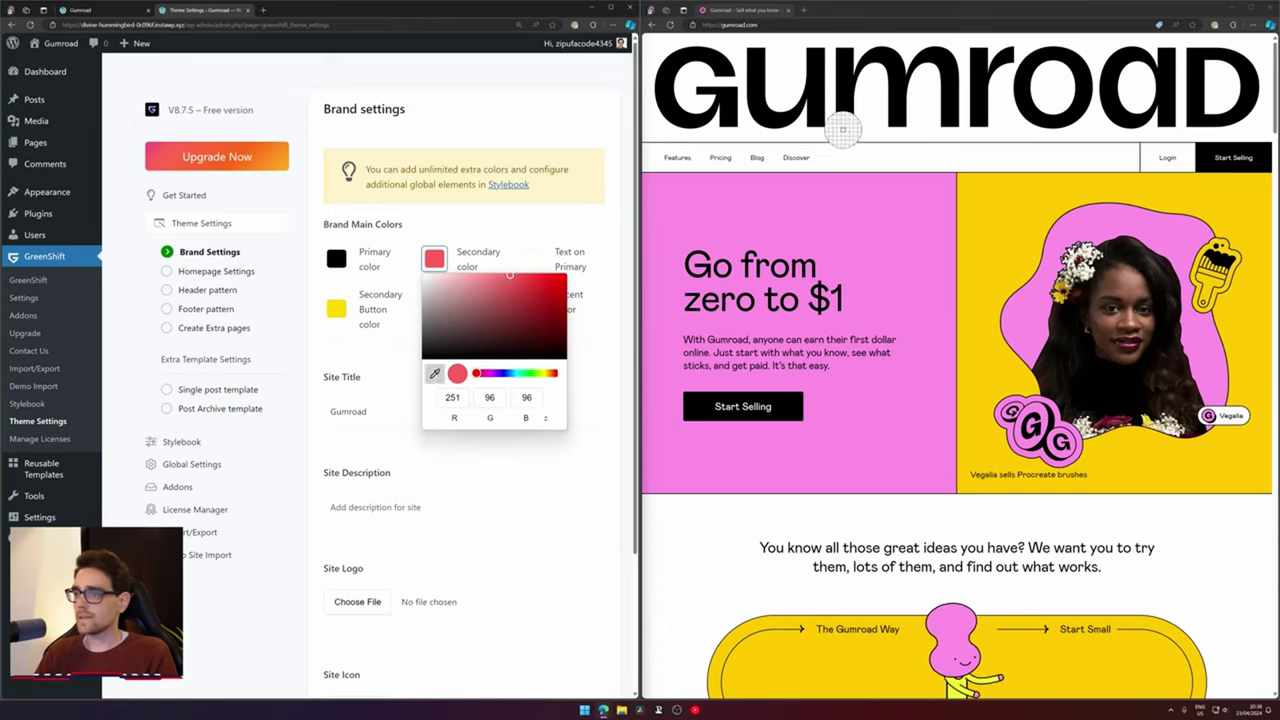
pyautogui.click(821, 166)
pyautogui.scroll(-1, 821, 166)
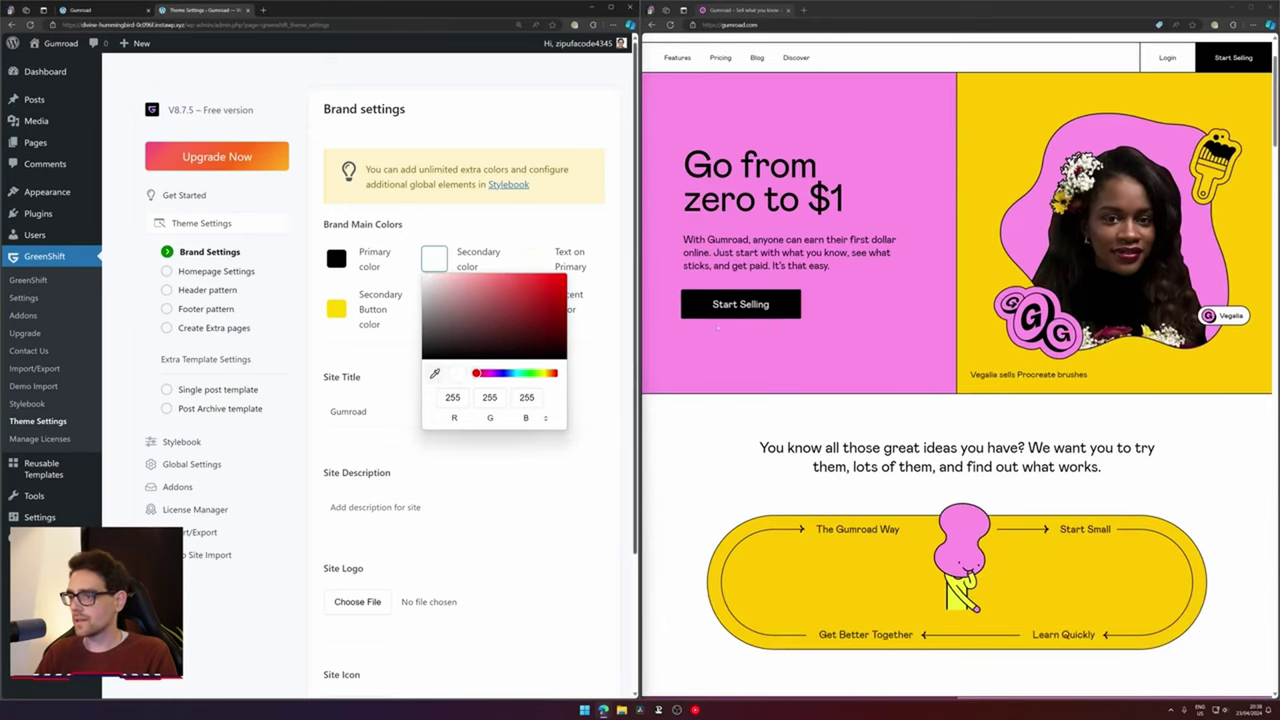
pyautogui.click(434, 373)
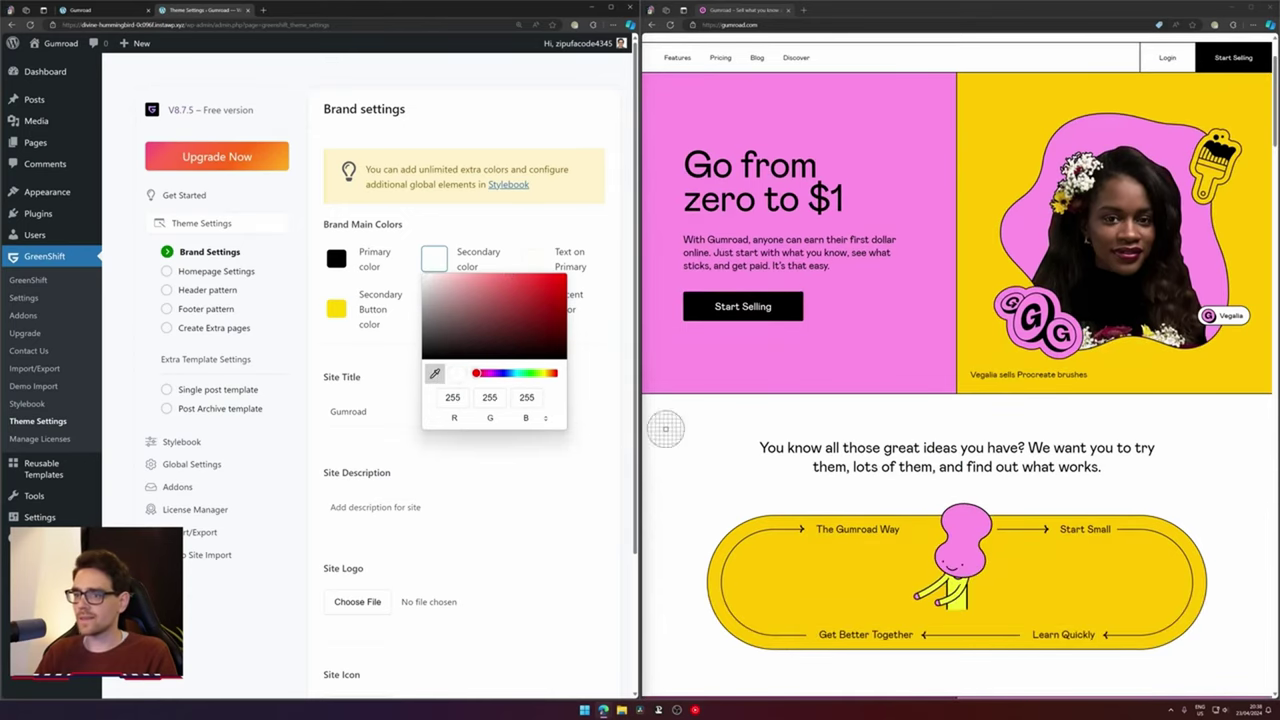
pyautogui.click(765, 378)
pyautogui.click(530, 503)
# Set the secondary button color to white sampled from the Gumroad page's navigation bar
pyautogui.click(340, 311)
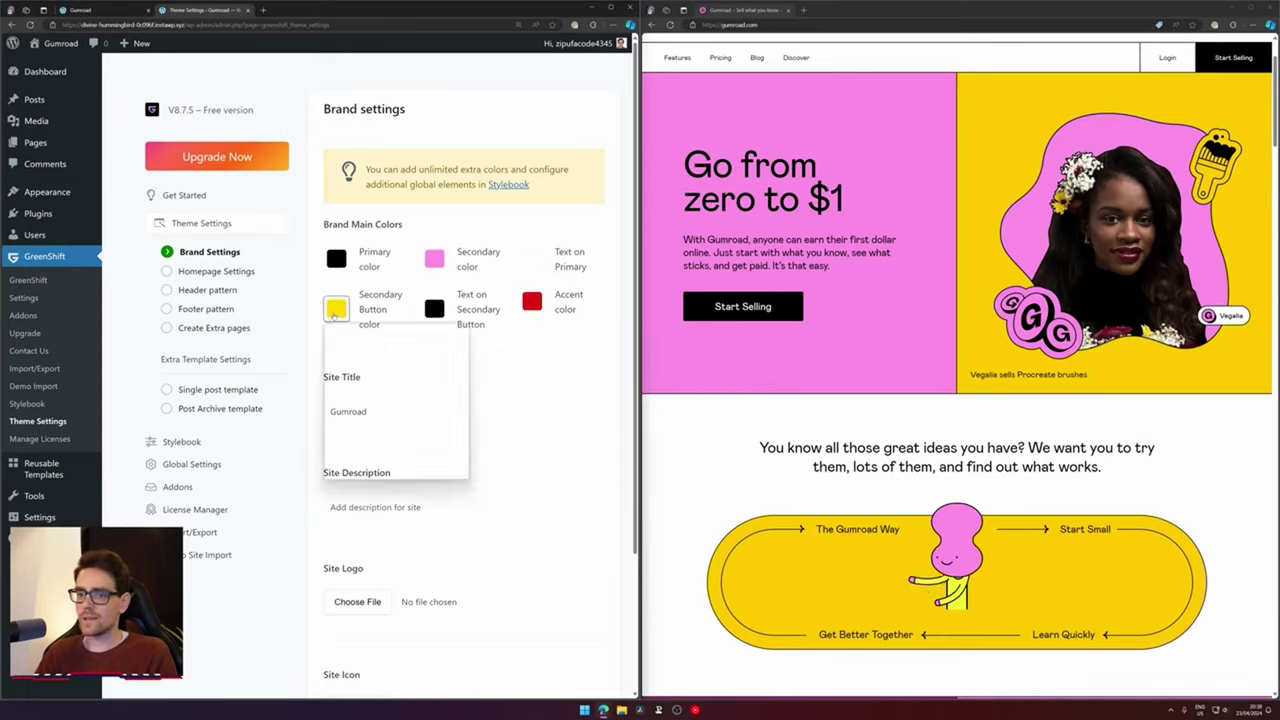
pyautogui.click(434, 259)
pyautogui.click(531, 260)
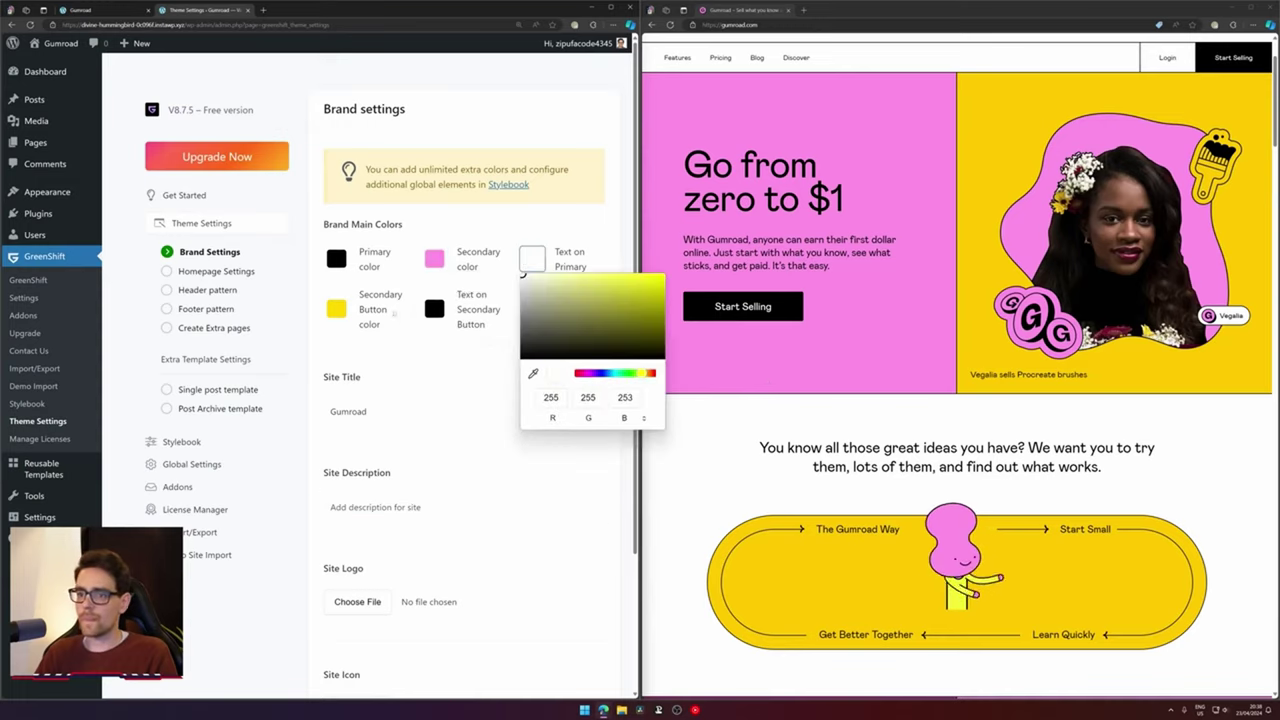
pyautogui.click(336, 309)
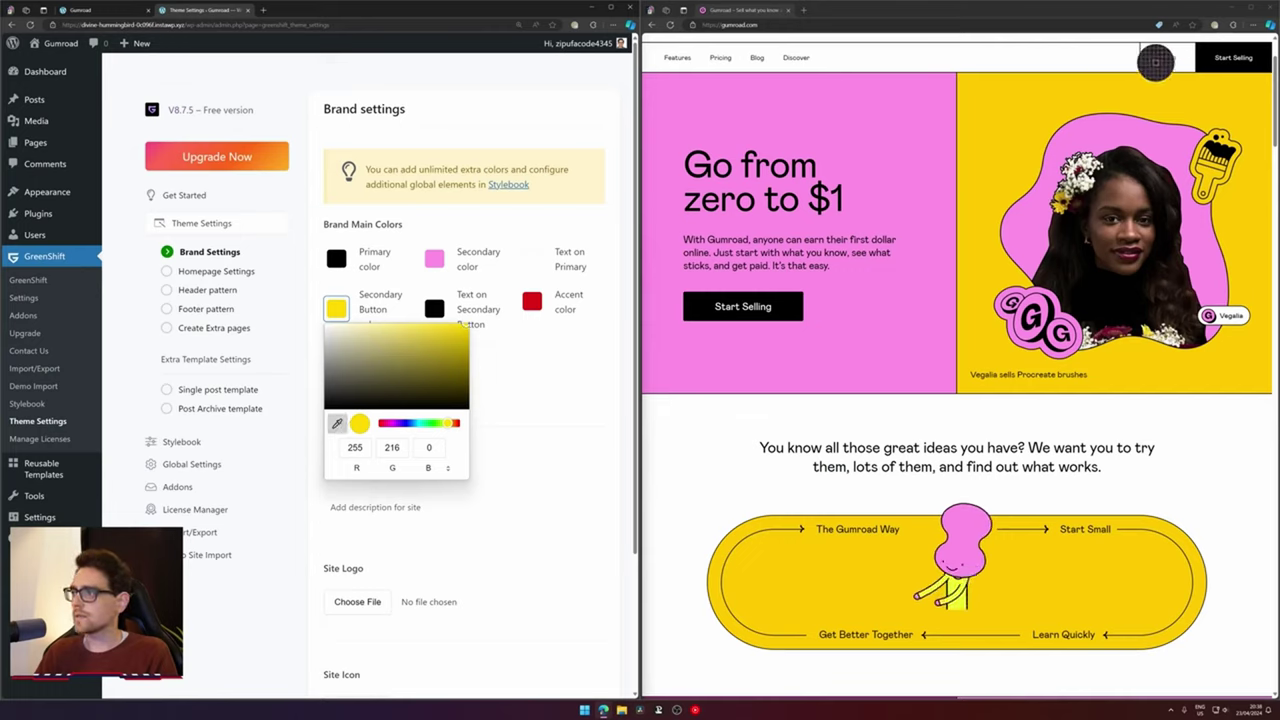
pyautogui.click(1154, 63)
pyautogui.moveTo(394, 356); pyautogui.dragTo(266, 275)
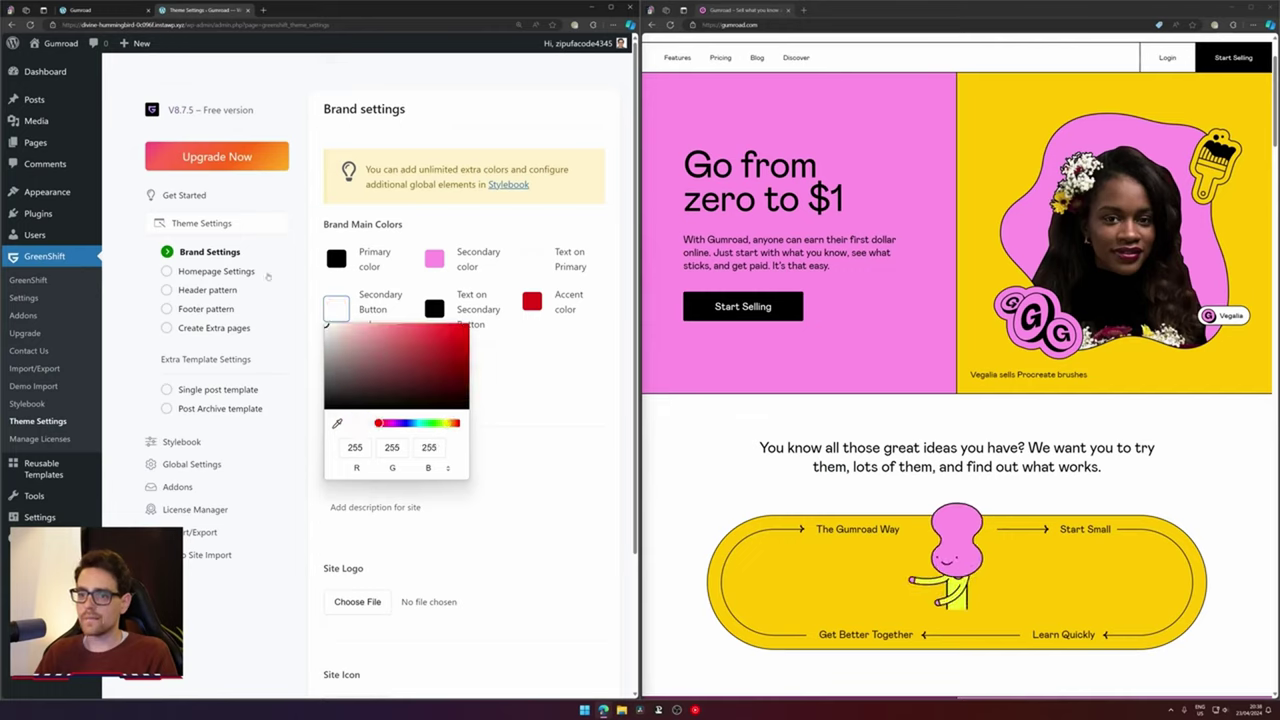
pyautogui.click(509, 318)
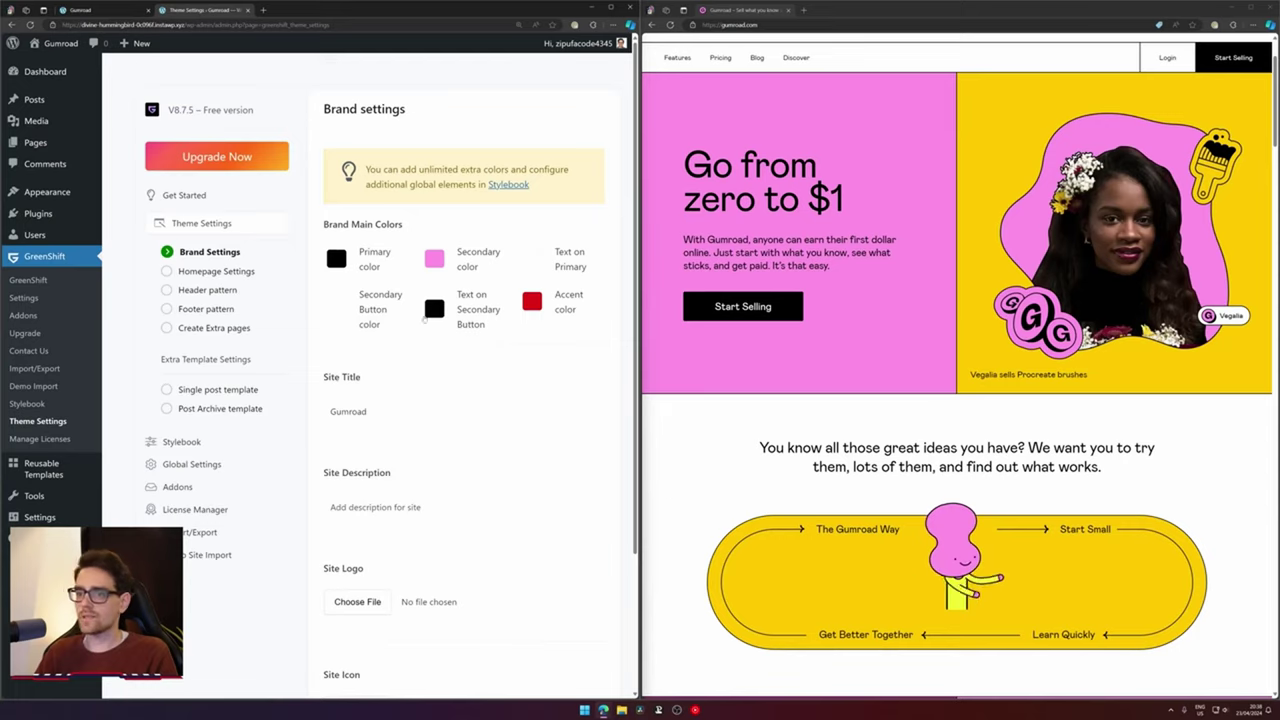
# Set the accent color to the yellow sampled from the Gumroad hero section and save the brand settings
pyautogui.click(527, 302)
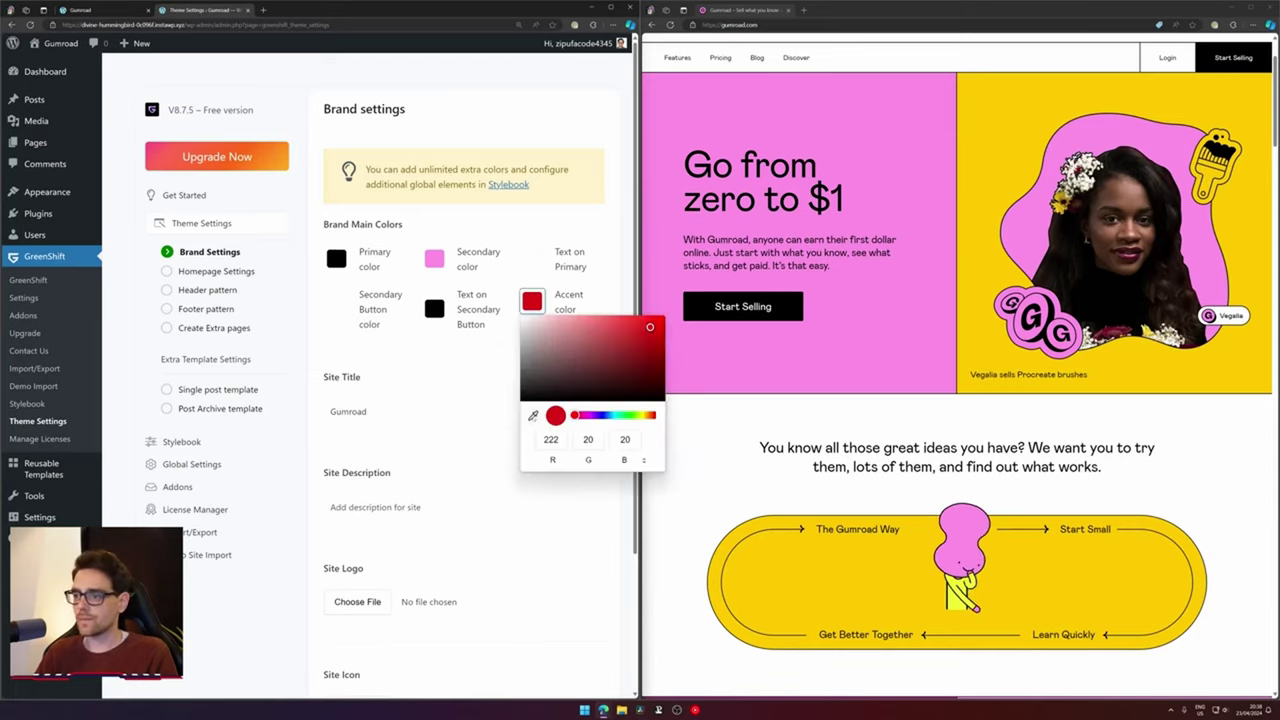
pyautogui.click(532, 415)
pyautogui.click(993, 128)
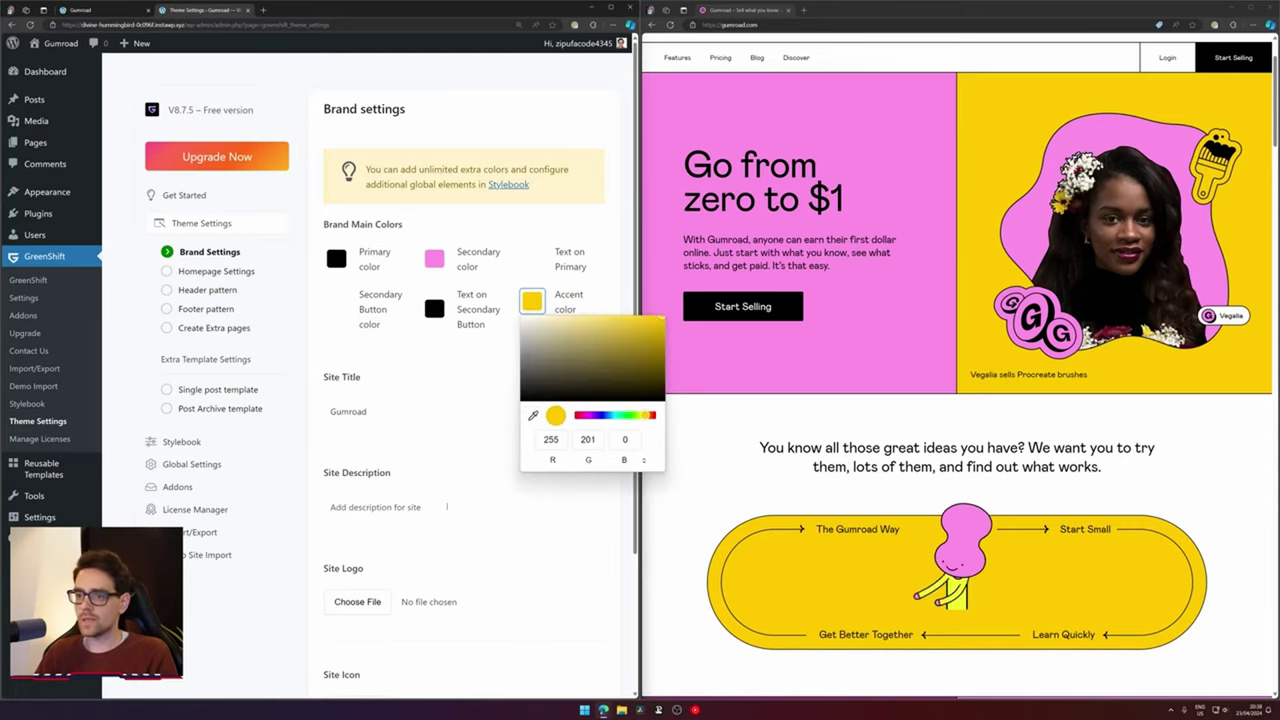
pyautogui.click(468, 385)
pyautogui.scroll(-2, 468, 385)
pyautogui.click(440, 596)
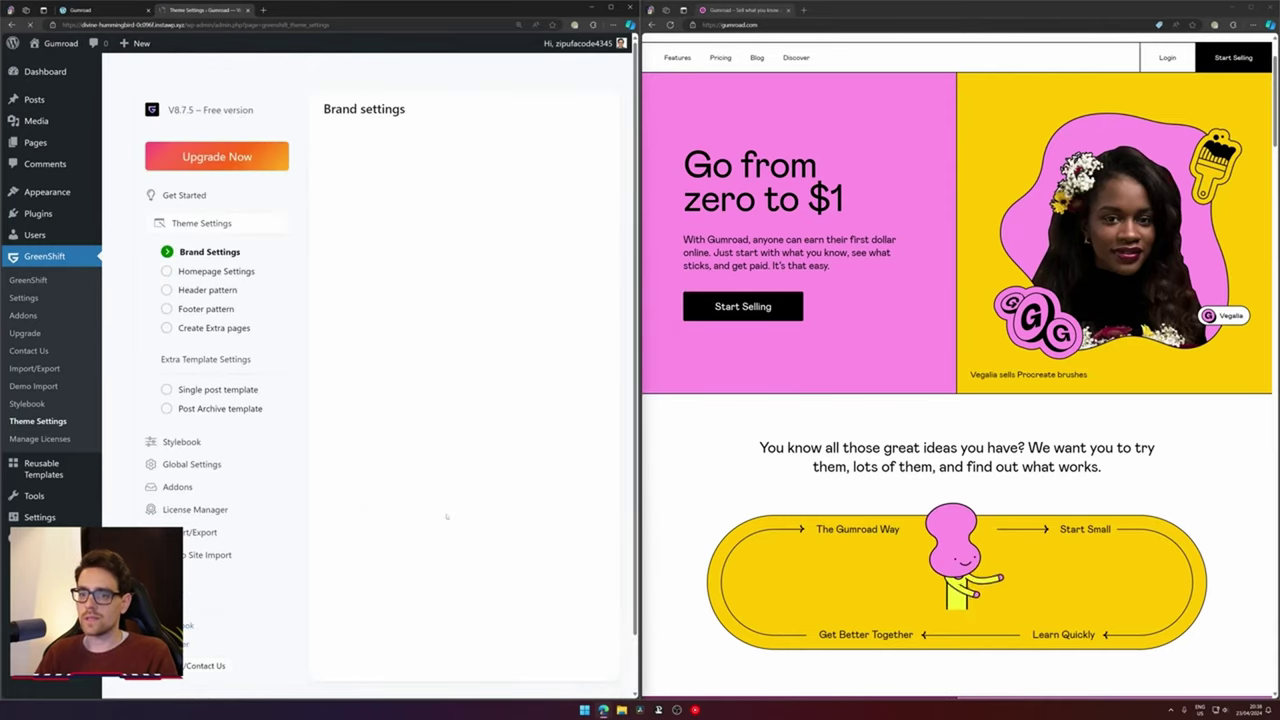
# Choose the Header Simple pattern for the site header in the GreenShift theme settings
pyautogui.scroll(-2, 299, 188)
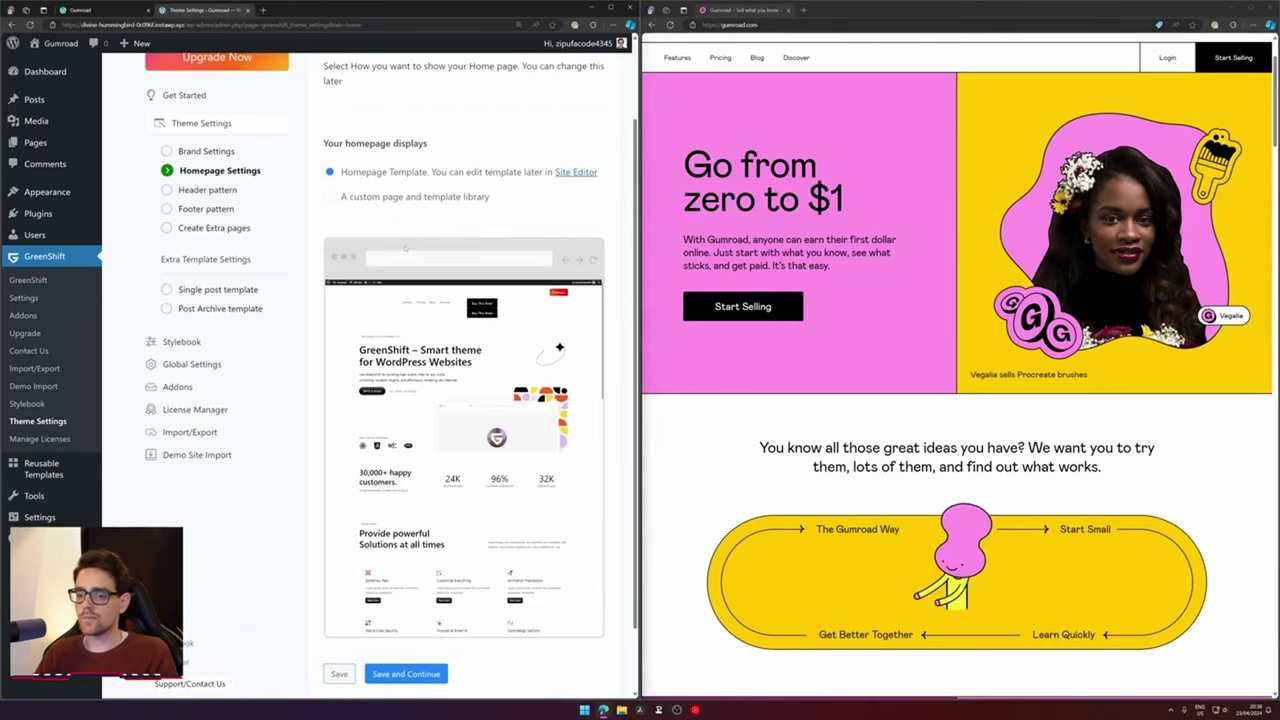
pyautogui.scroll(-2, 382, 205)
pyautogui.scroll(3, 244, 227)
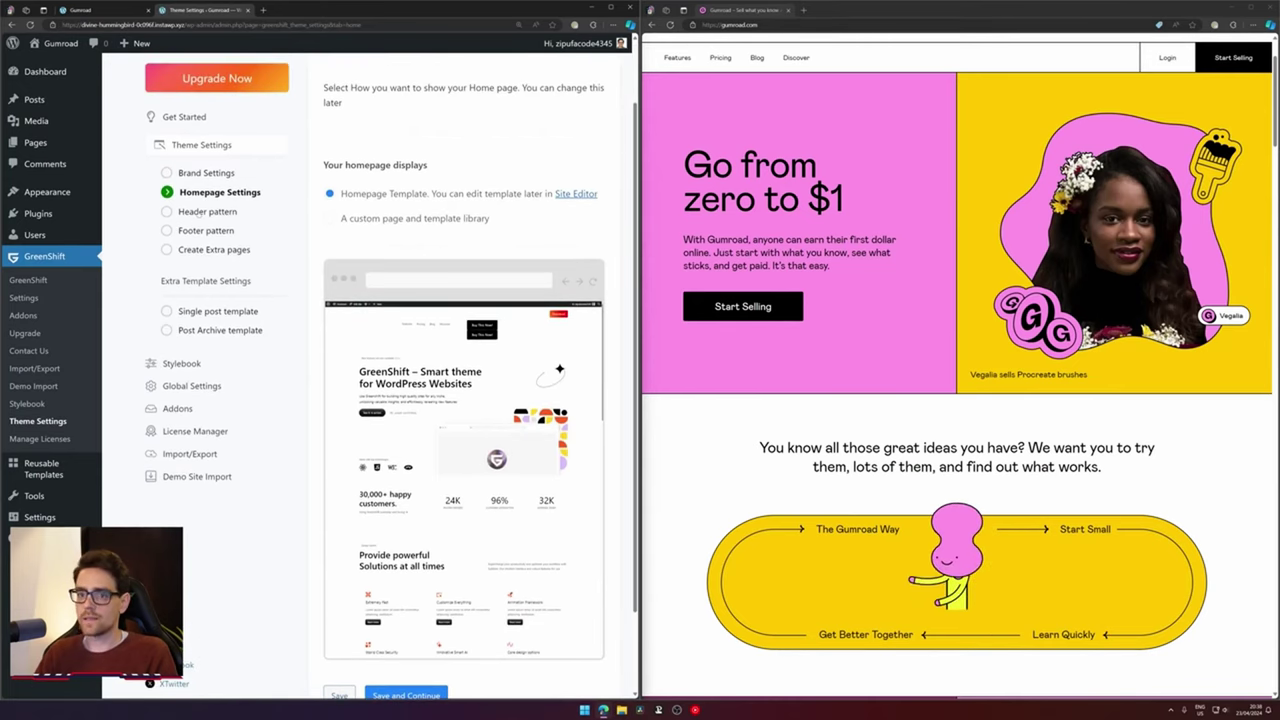
pyautogui.click(210, 211)
pyautogui.scroll(-2, 511, 255)
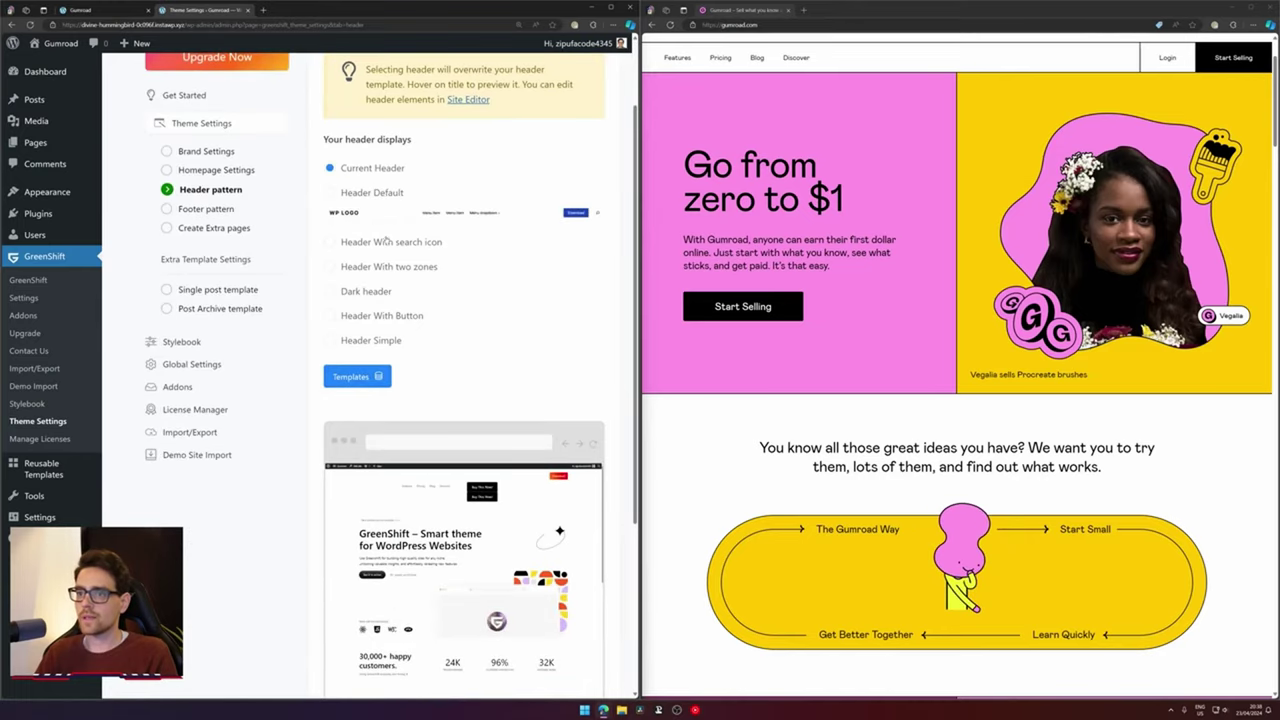
pyautogui.click(380, 341)
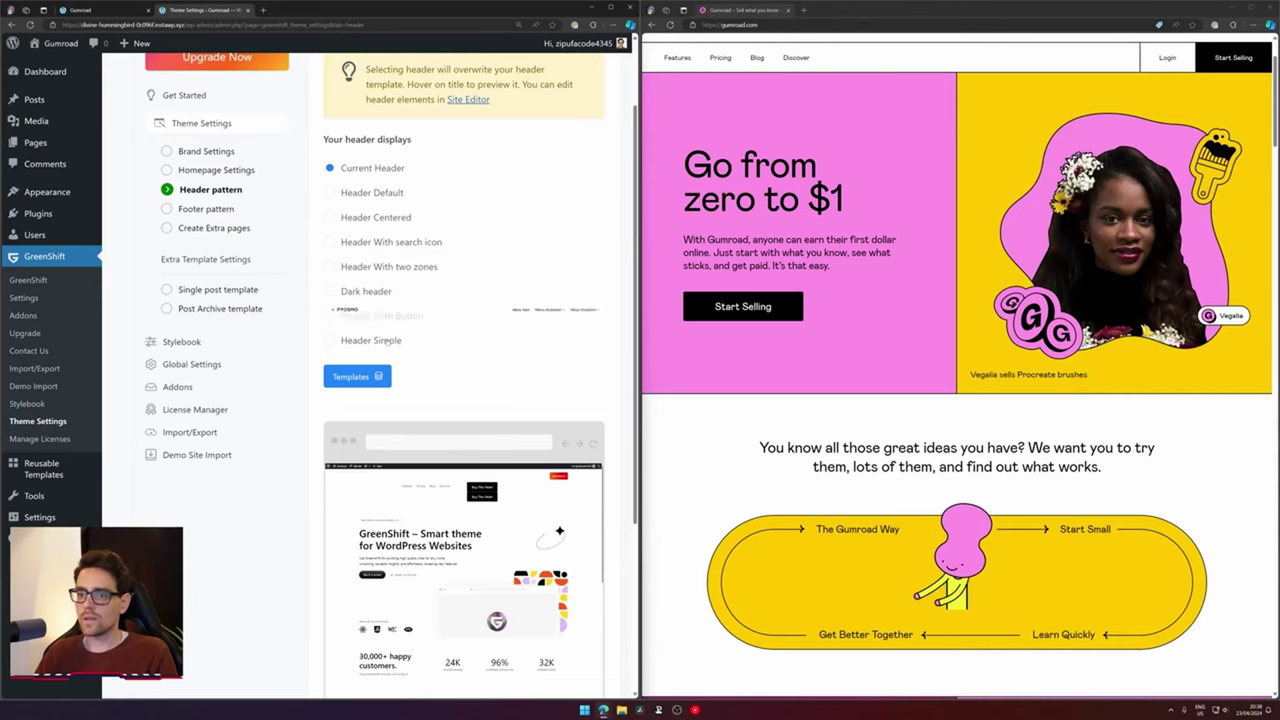
# Check the header templates in the library and save the header pattern settings
pyautogui.click(366, 380)
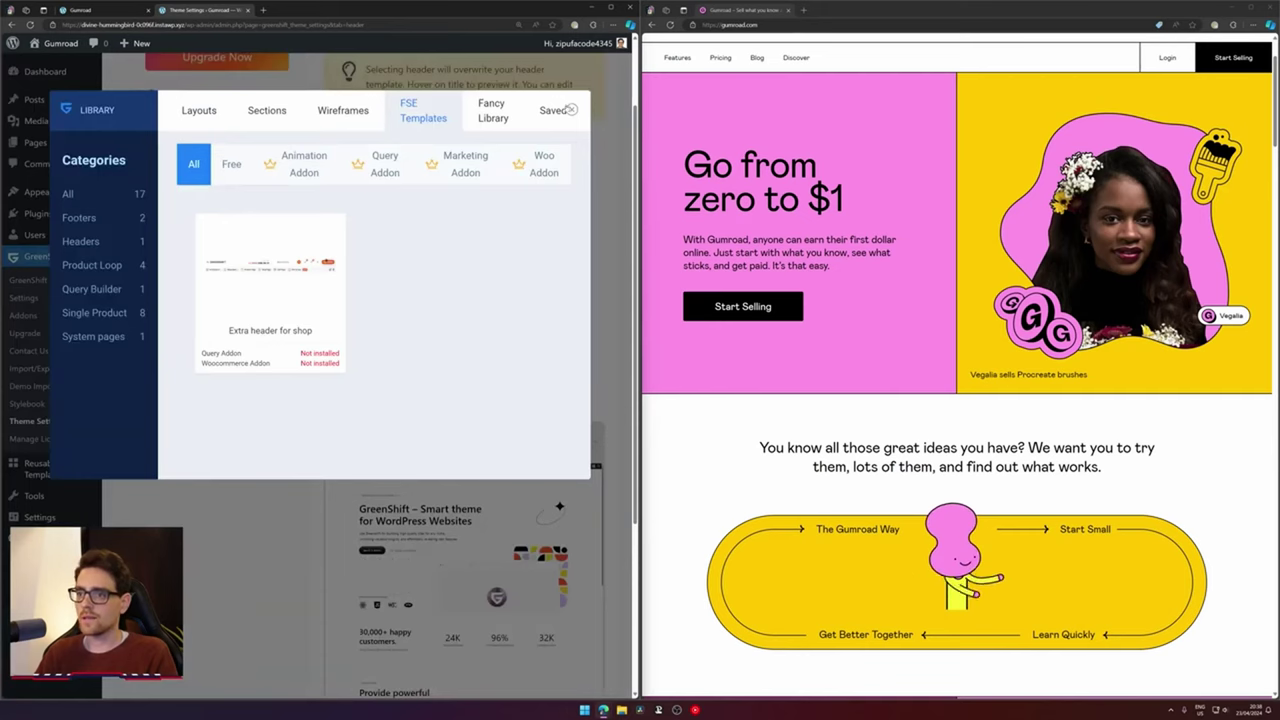
pyautogui.click(571, 110)
pyautogui.scroll(-3, 565, 121)
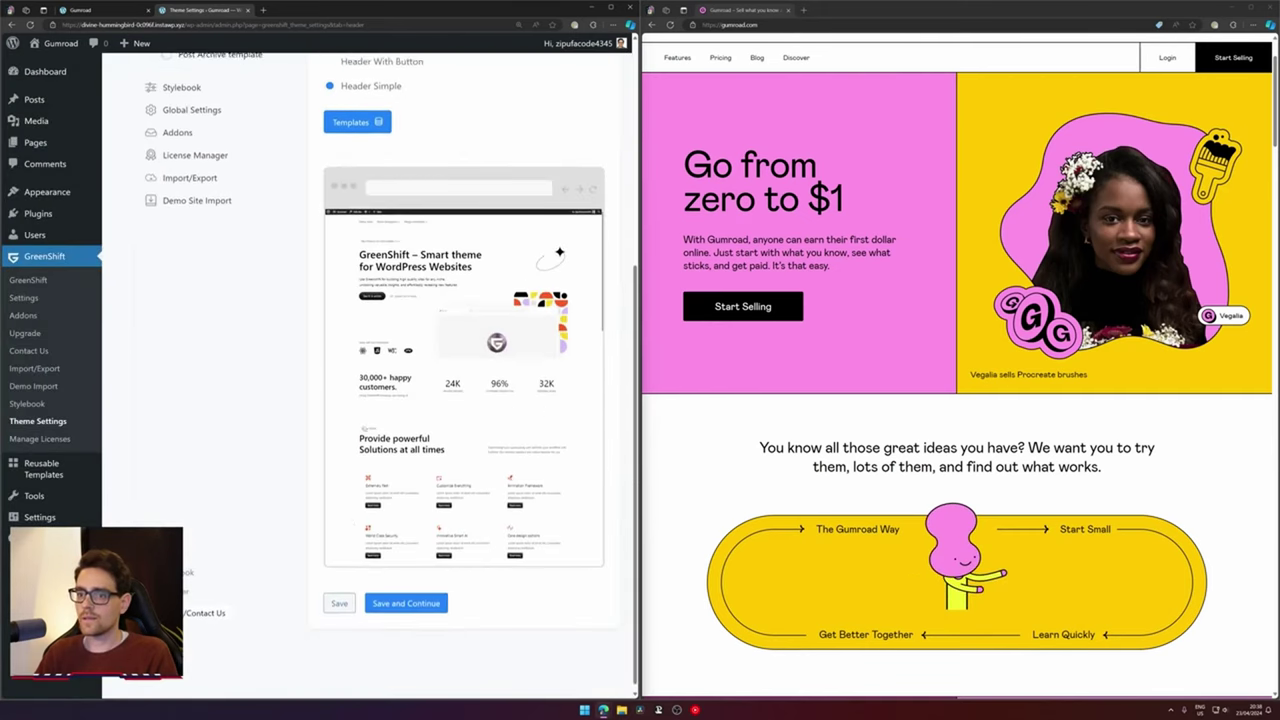
pyautogui.click(406, 595)
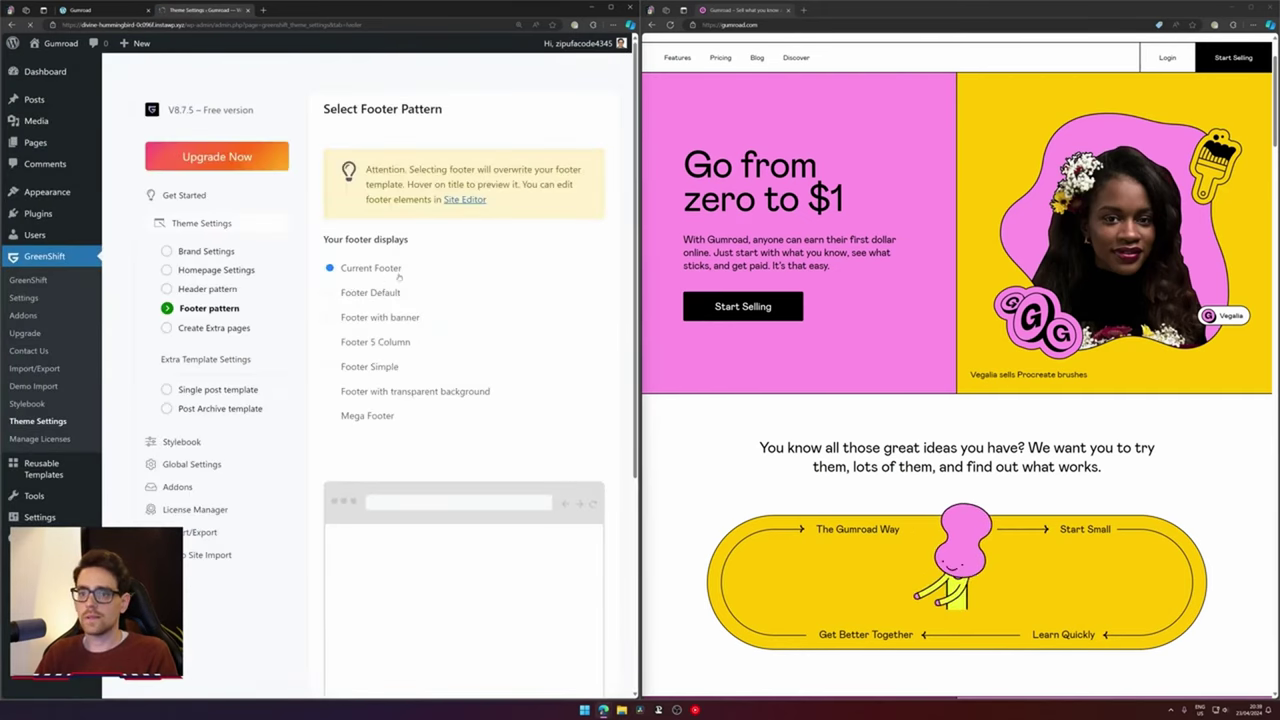
# Compare the available footer patterns with the footer of the Gumroad page
pyautogui.scroll(-1, 578, 349)
pyautogui.scroll(-20, 809, 312)
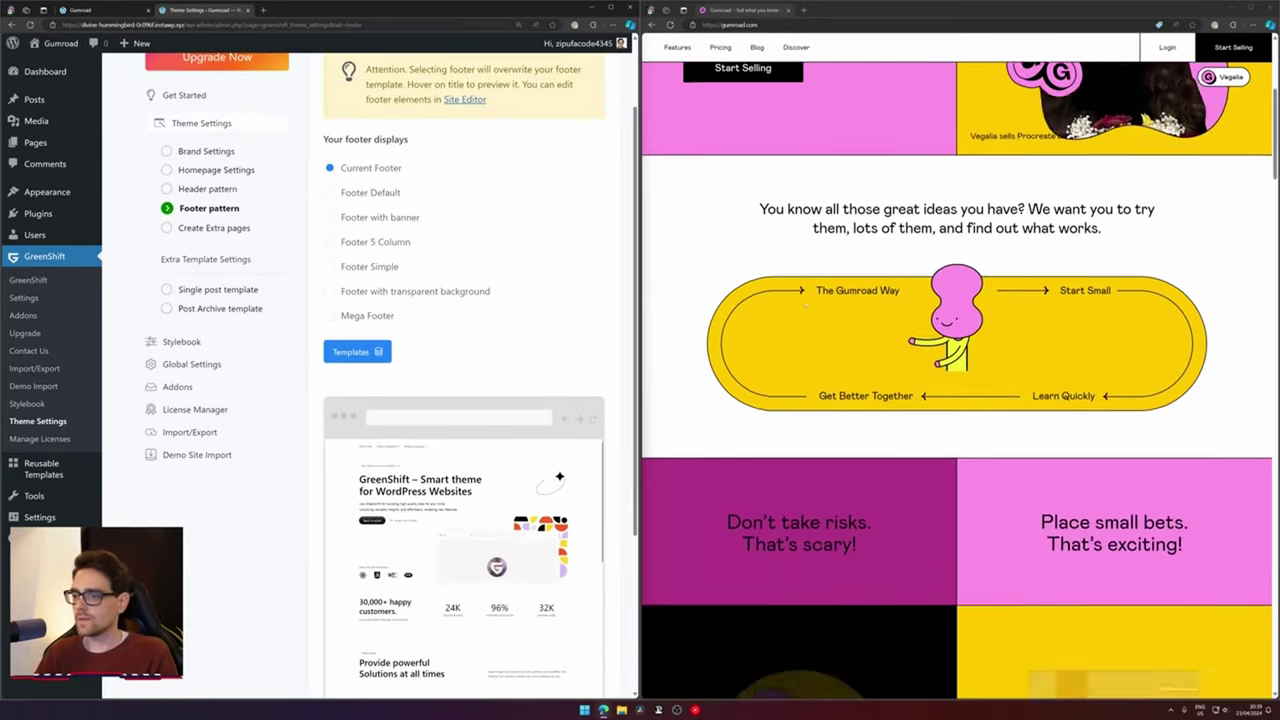
pyautogui.scroll(-10, 808, 311)
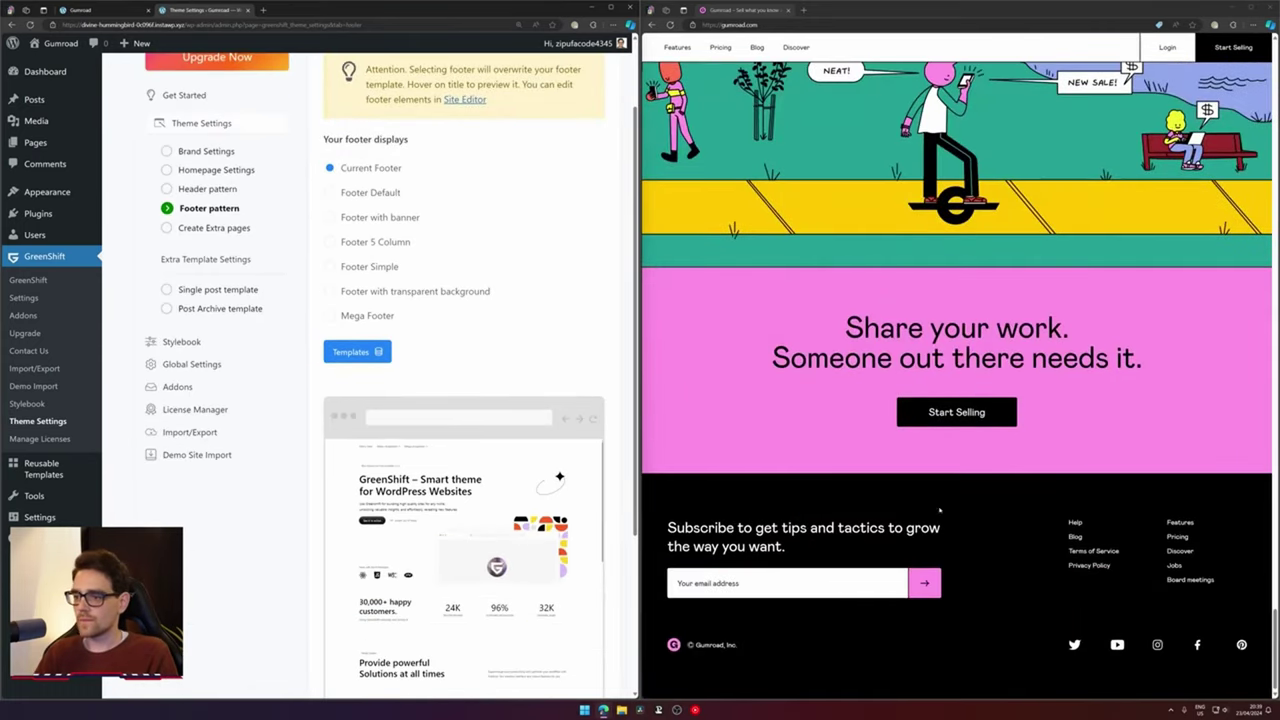
pyautogui.moveTo(377, 194)
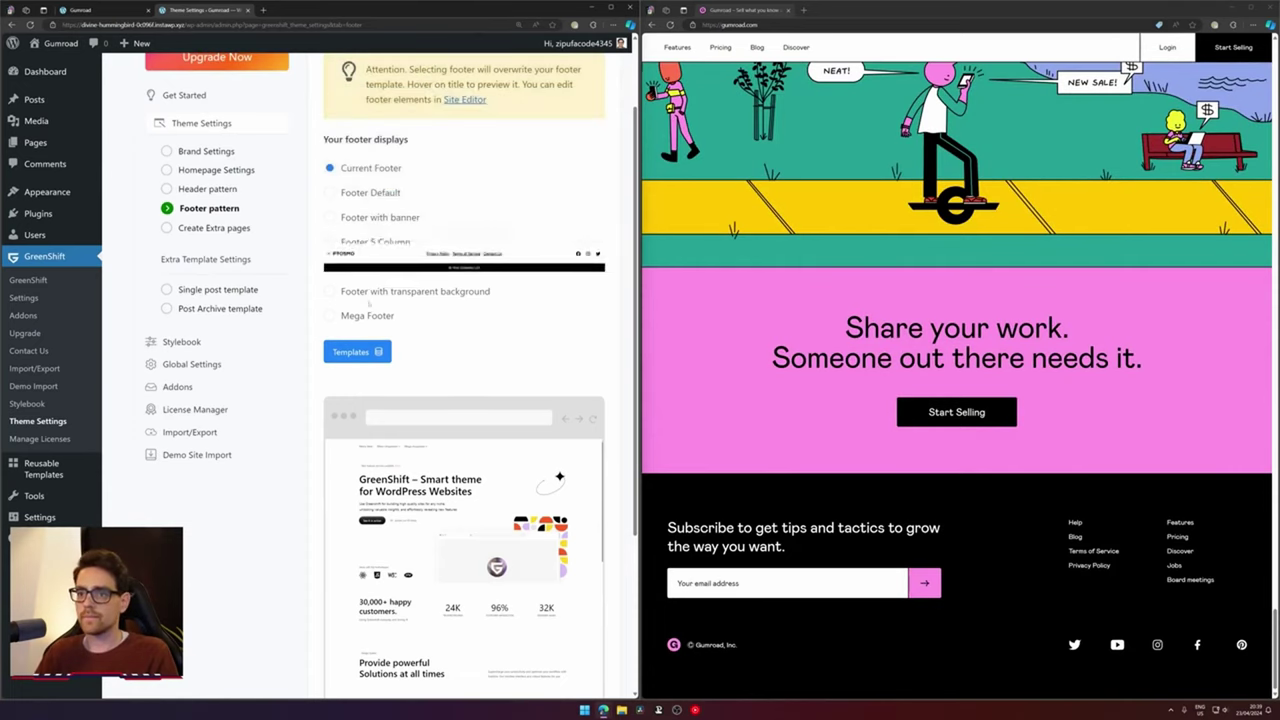
pyautogui.moveTo(369, 320)
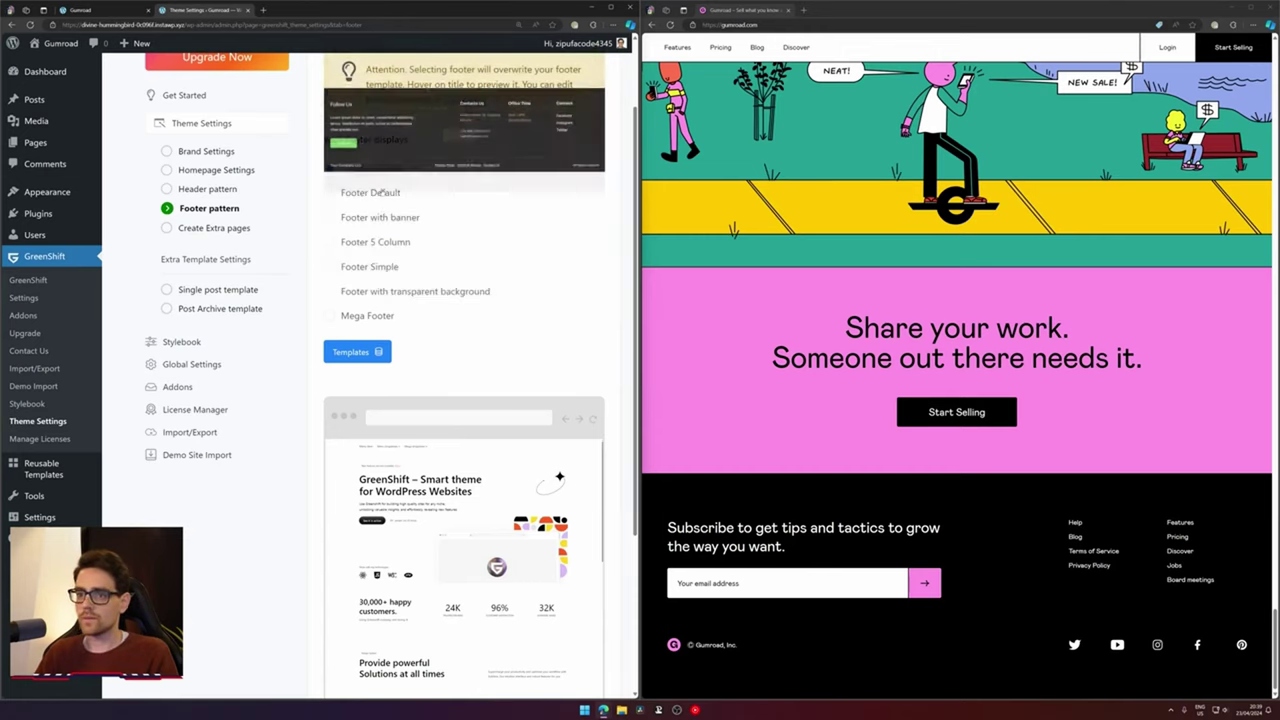
# Check the footer template library and save the footer pattern settings to continue to the extra pages
pyautogui.click(357, 352)
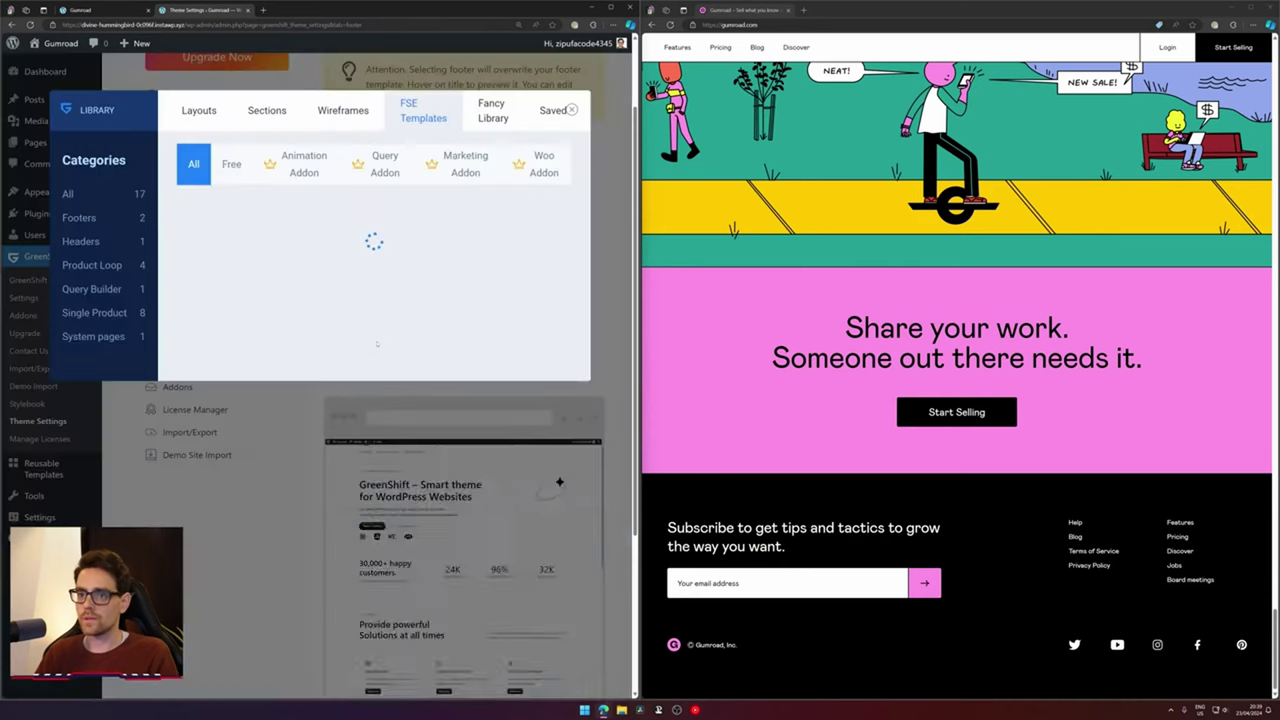
pyautogui.click(571, 109)
pyautogui.scroll(-5, 422, 571)
pyautogui.click(418, 599)
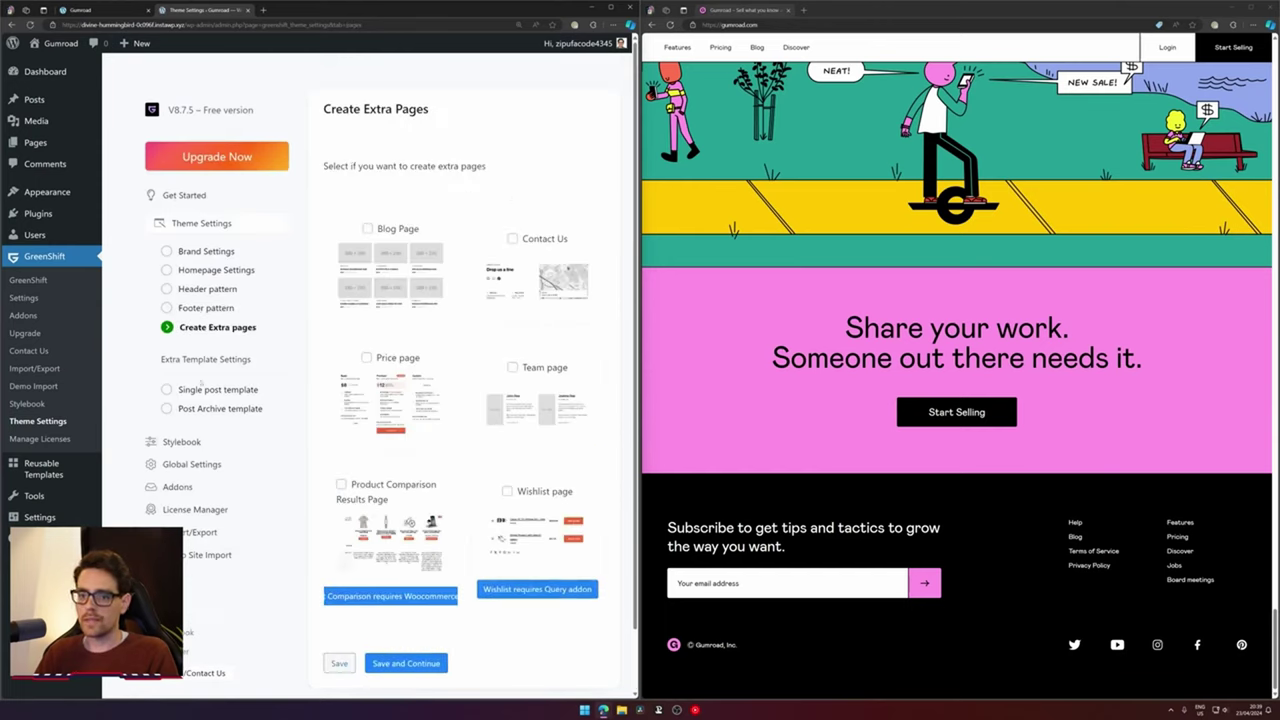
# Open the Header template part for editing in the WordPress site editor
pyautogui.click(63, 192)
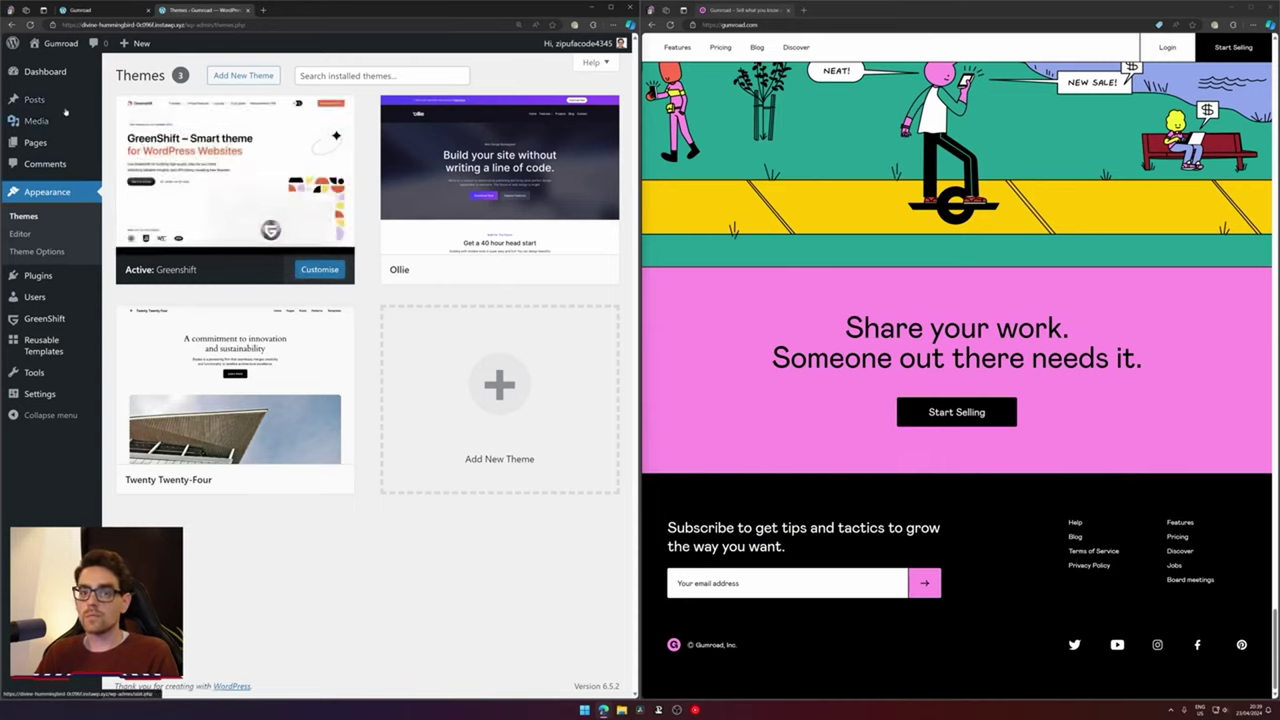
pyautogui.click(60, 234)
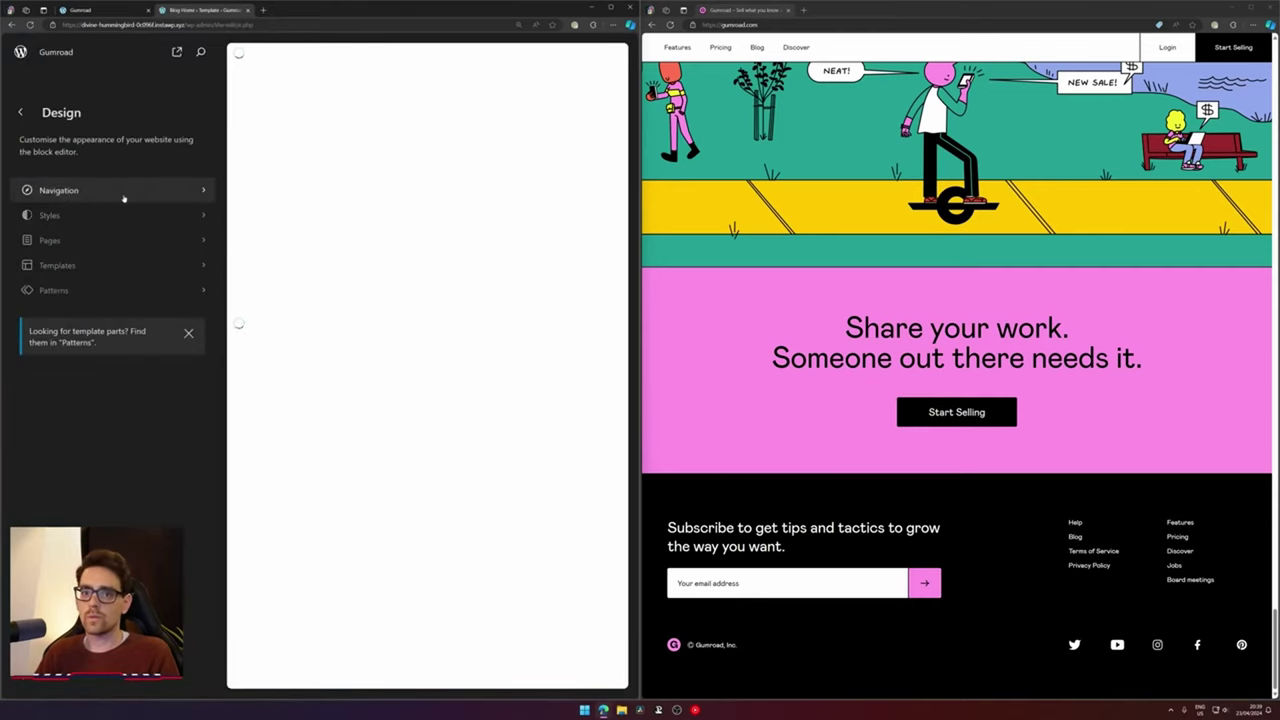
pyautogui.click(104, 290)
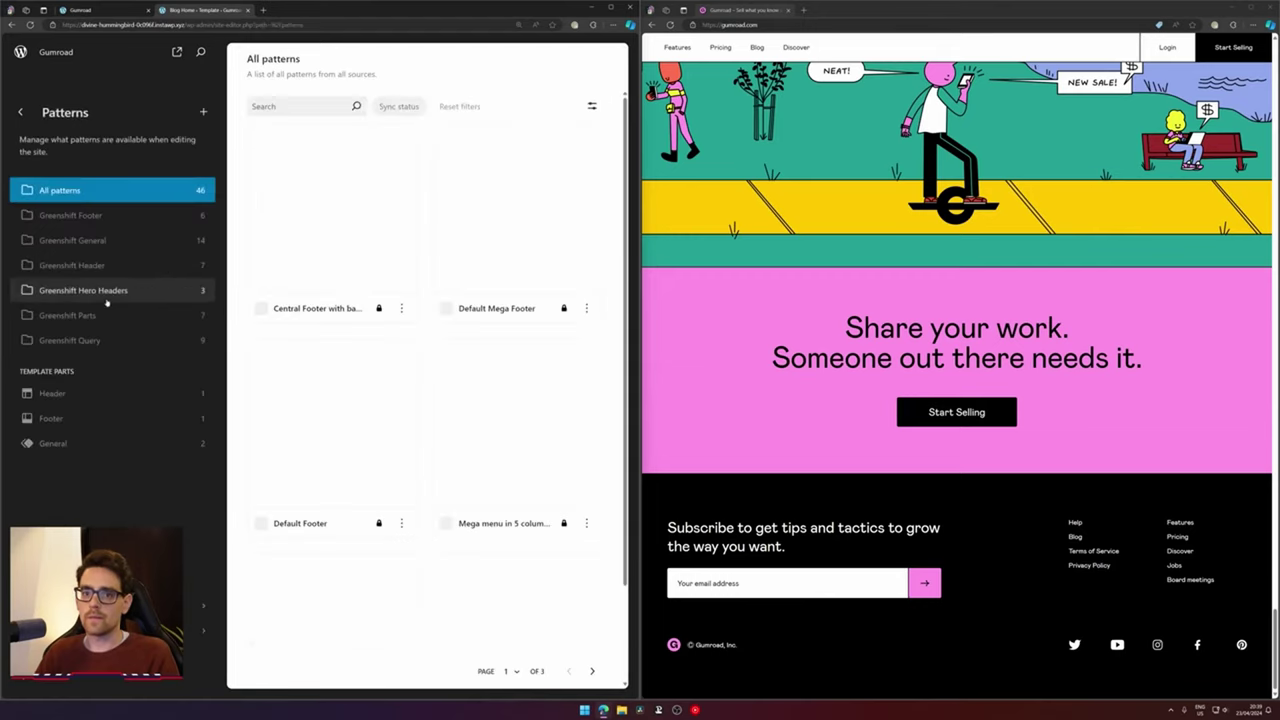
pyautogui.click(91, 393)
pyautogui.click(374, 230)
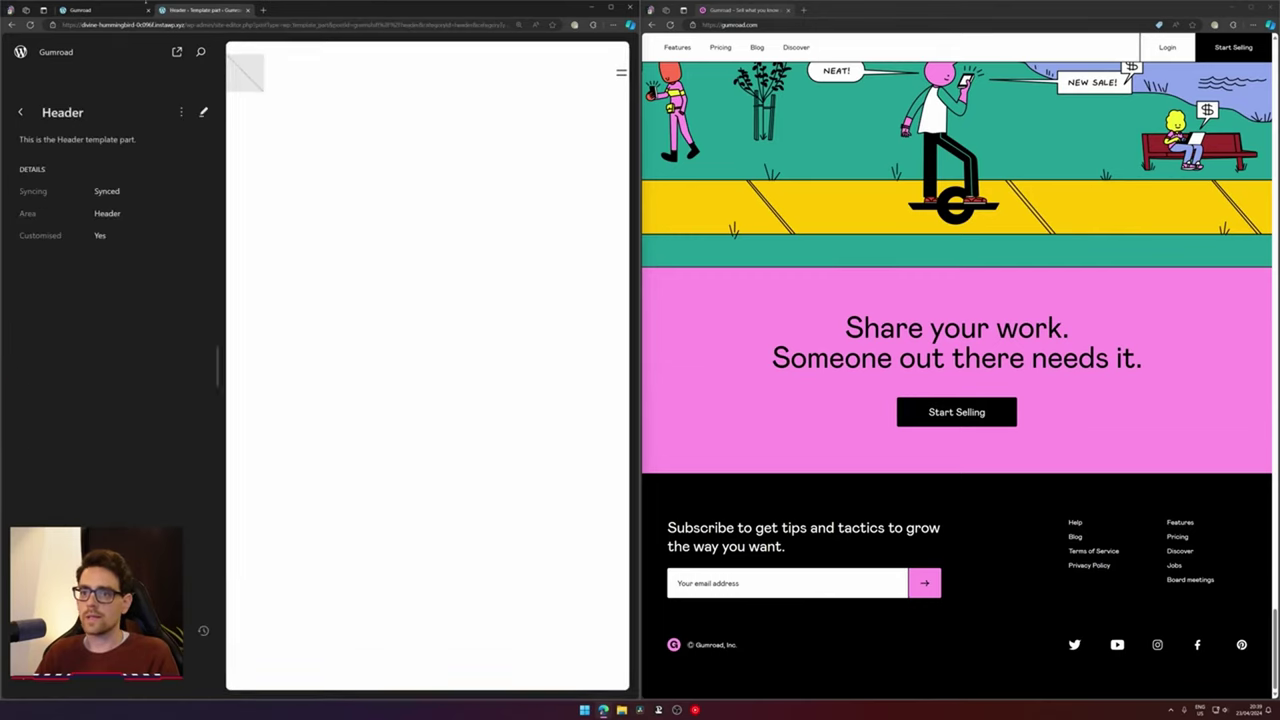
pyautogui.click(403, 166)
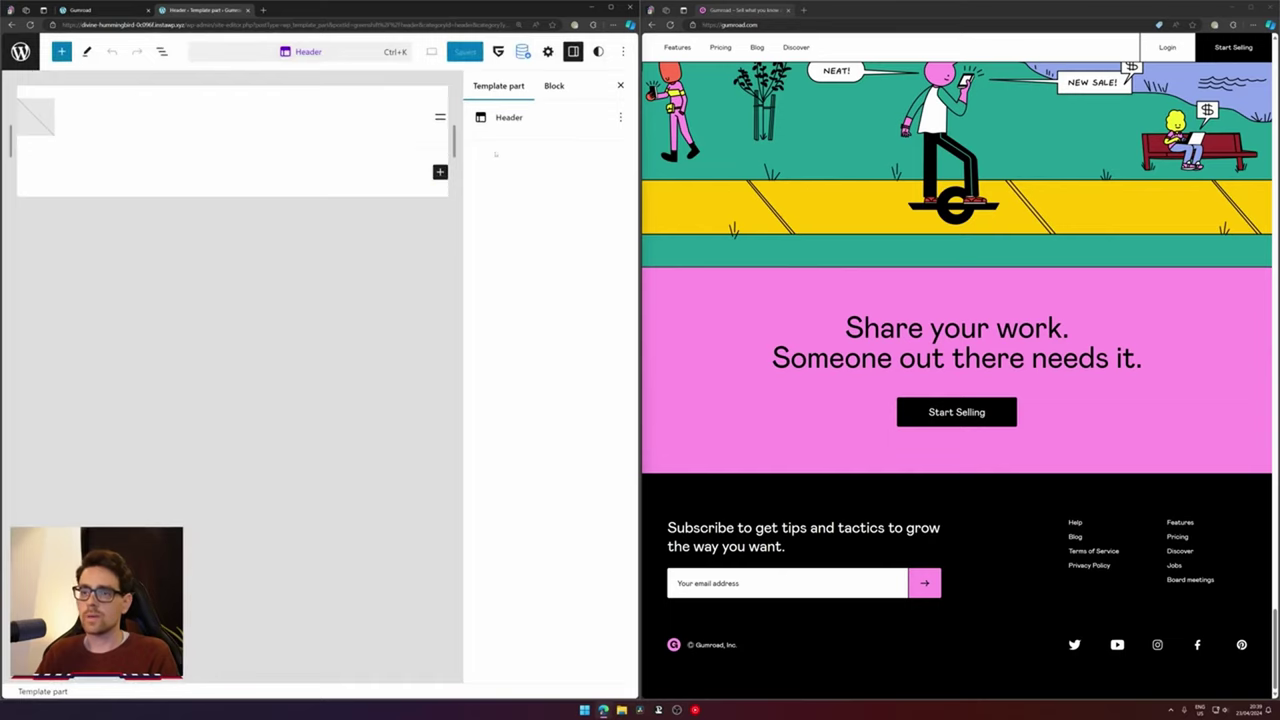
# Merge the Gumroad page into the WordPress browser window as a tab, maximize the window and return to the Header editor
pyautogui.moveTo(640, 118); pyautogui.dragTo(954, 118)
pyautogui.scroll(10, 1022, 190)
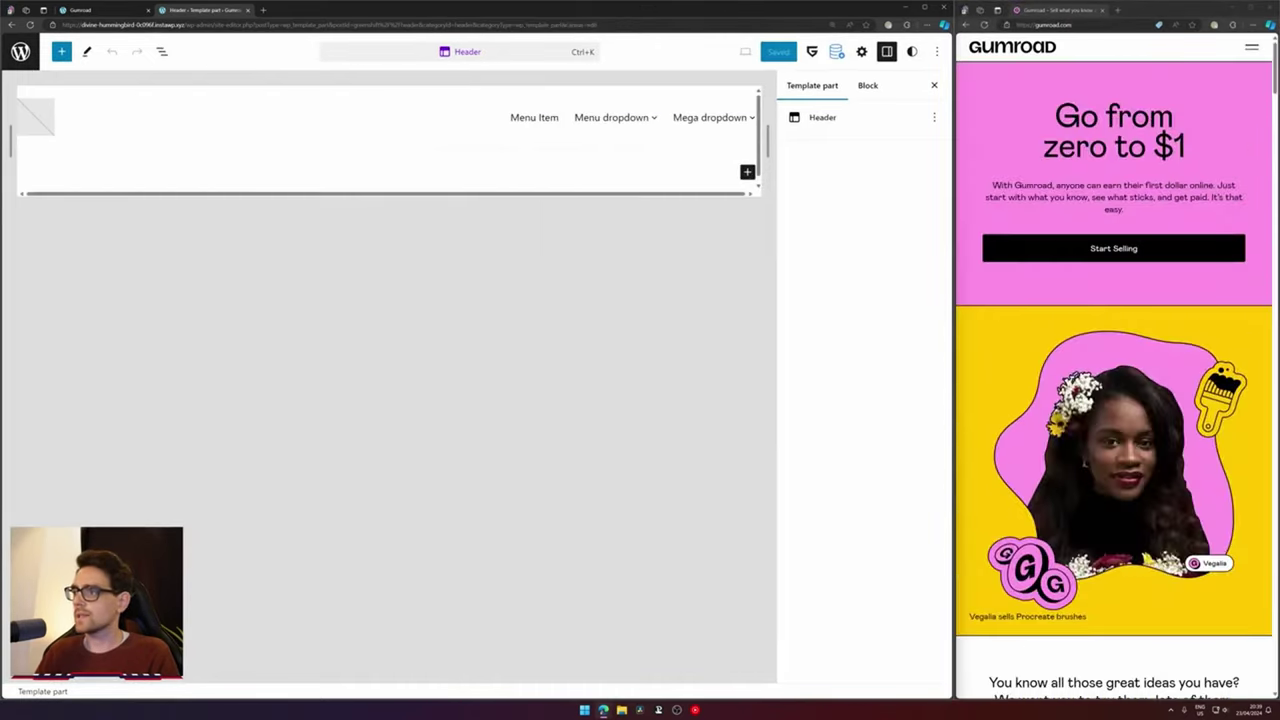
pyautogui.moveTo(1068, 10); pyautogui.dragTo(462, 8)
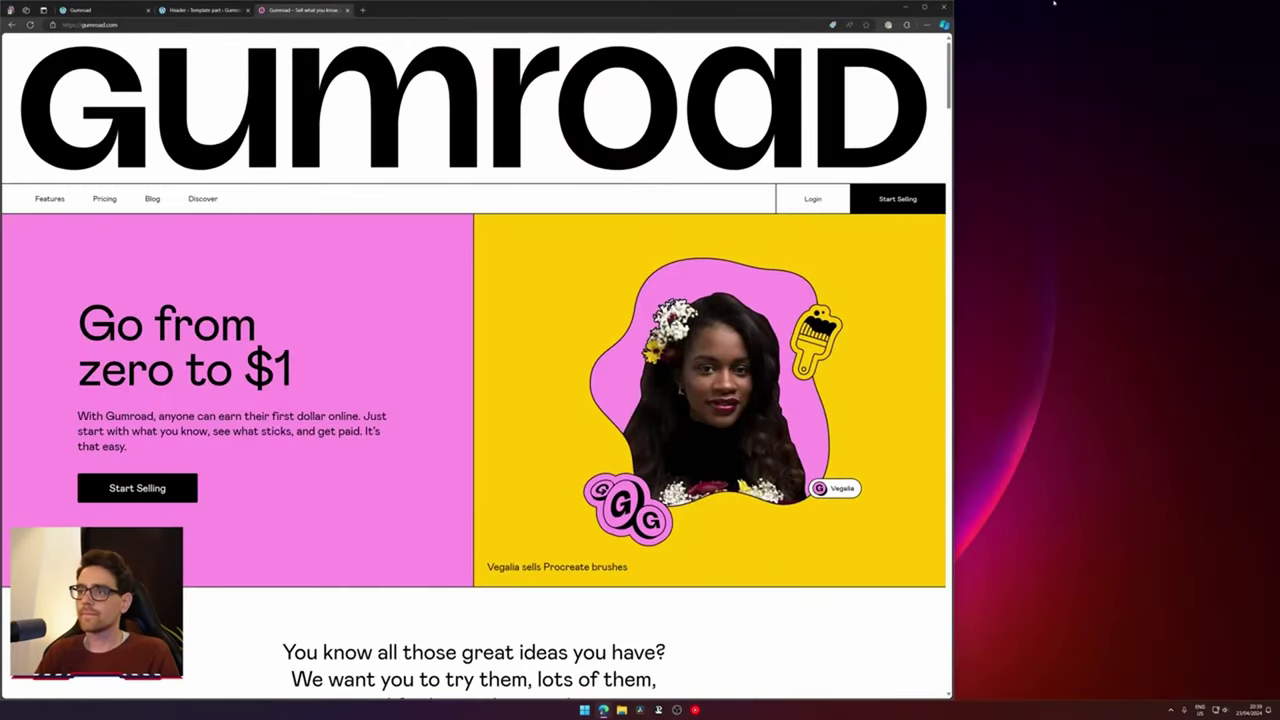
pyautogui.click(925, 7)
pyautogui.click(187, 8)
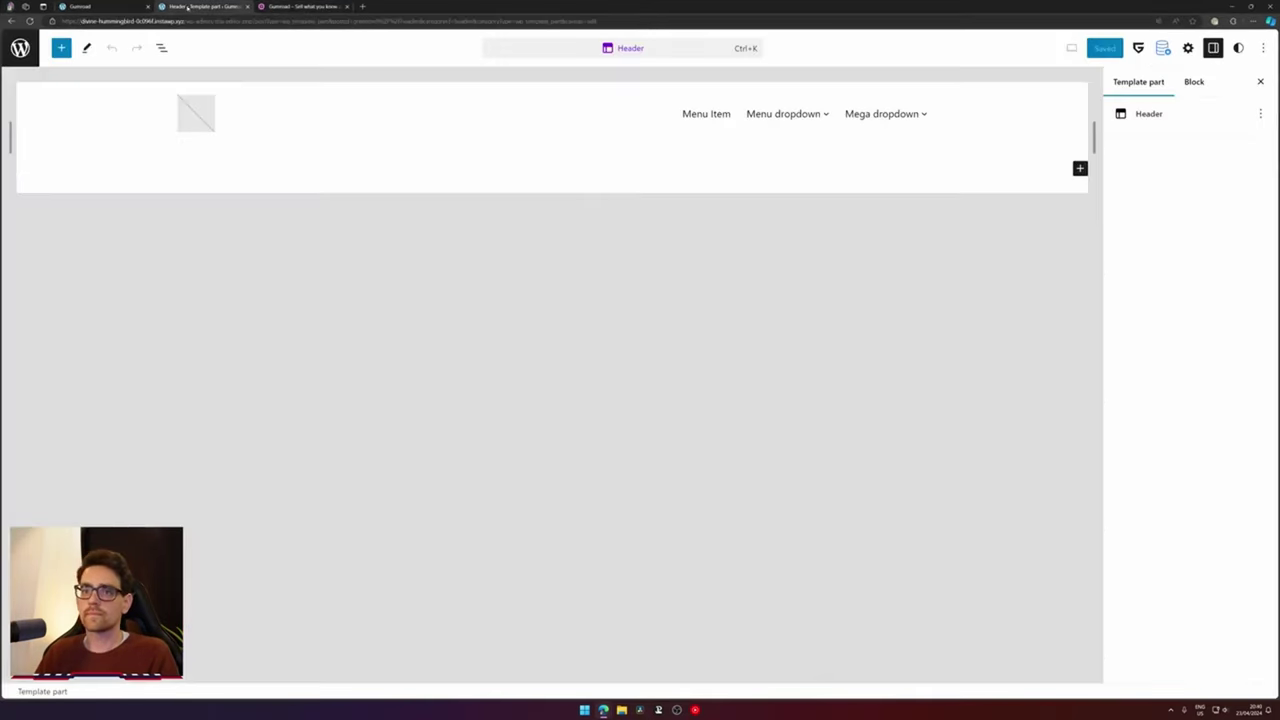
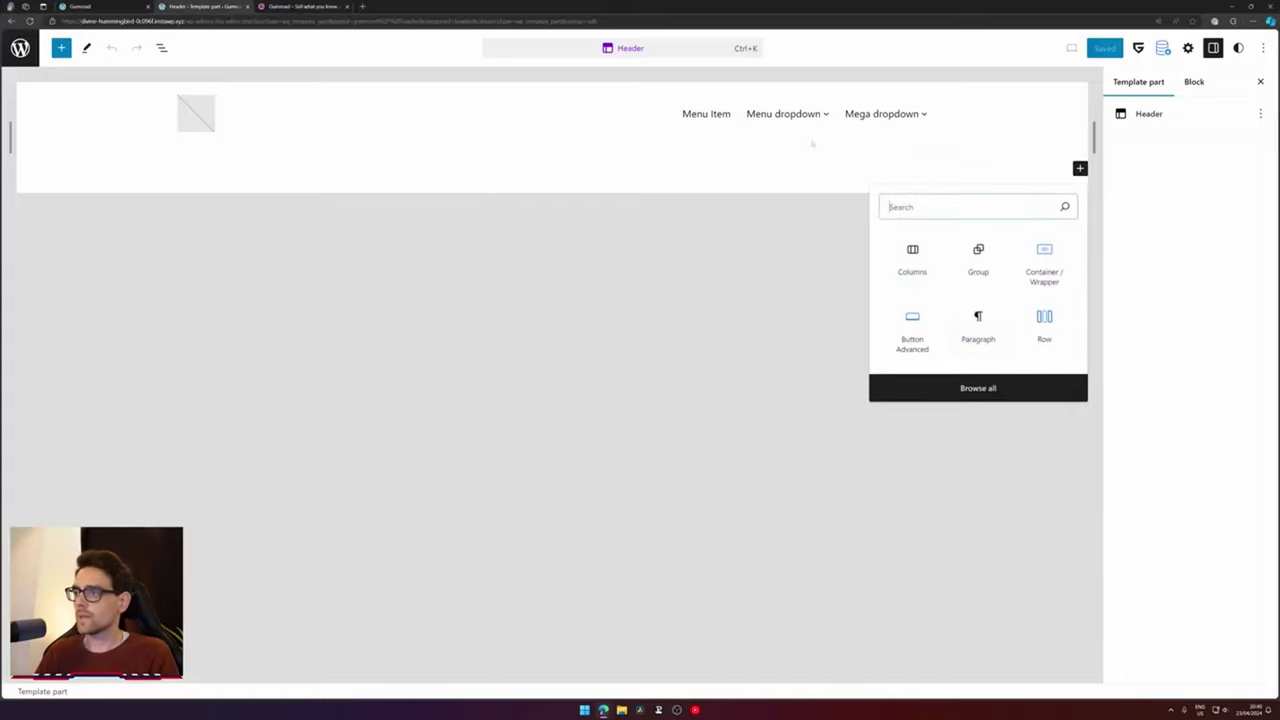
# Delete the Site Logo block from the header's row
pyautogui.click(684, 114)
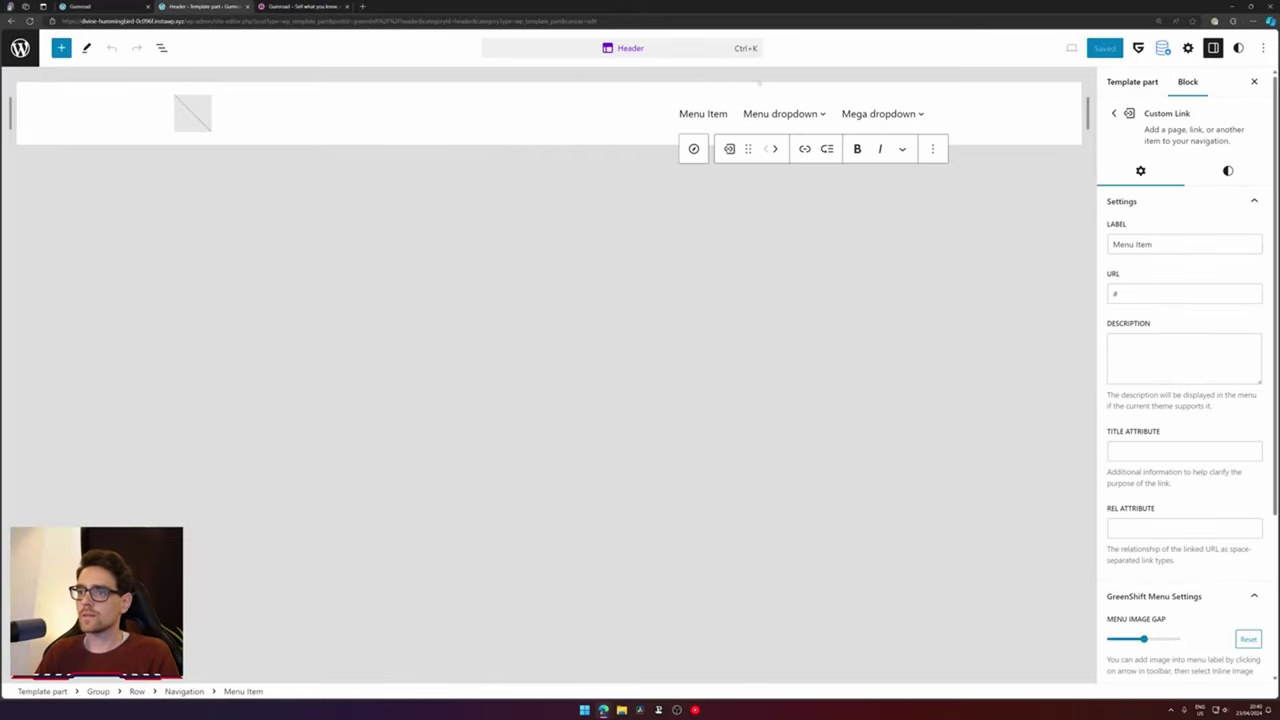
pyautogui.click(193, 120)
pyautogui.click(333, 90)
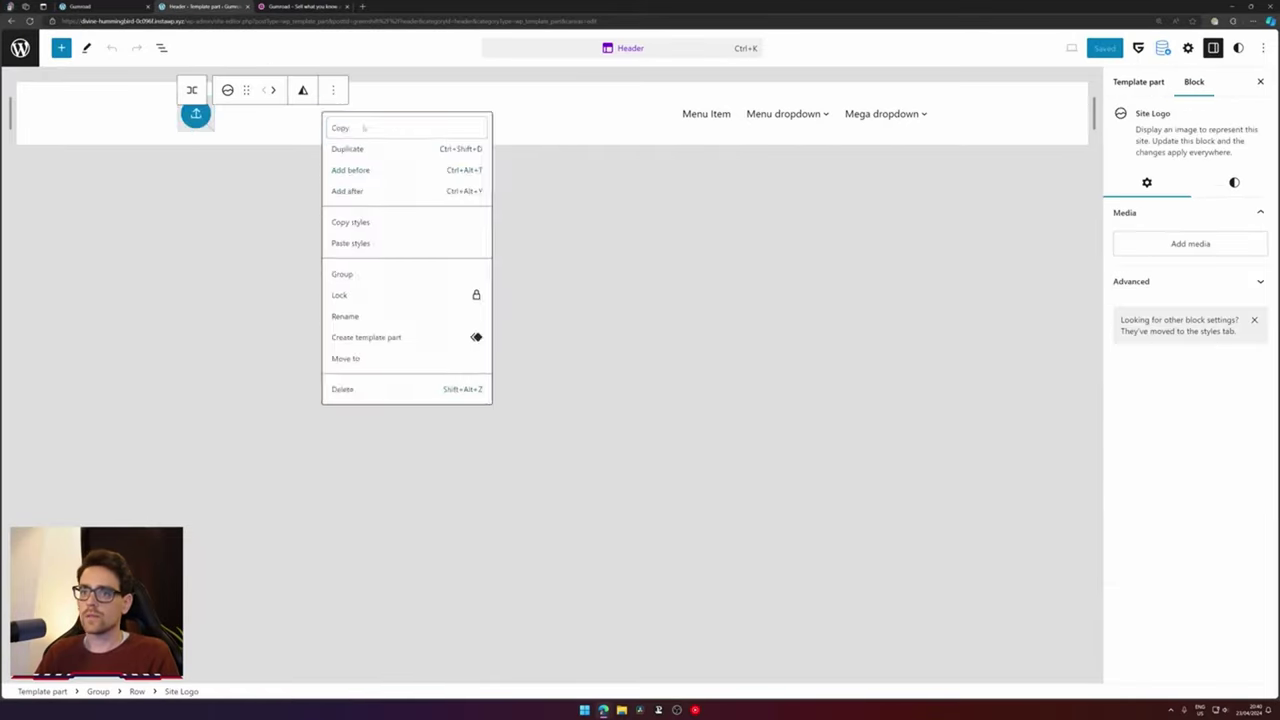
pyautogui.click(362, 430)
# Add an empty block before the Group block in the Header template part
pyautogui.click(161, 47)
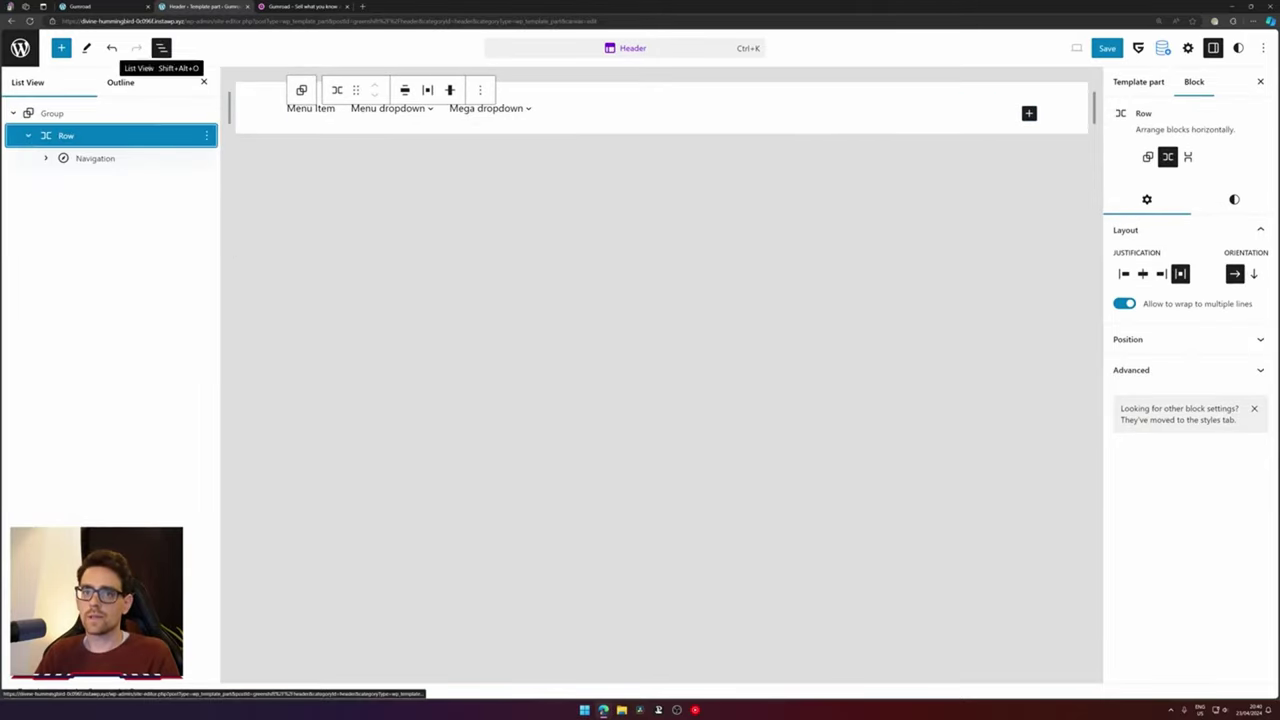
pyautogui.click(1029, 113)
pyautogui.click(1029, 113)
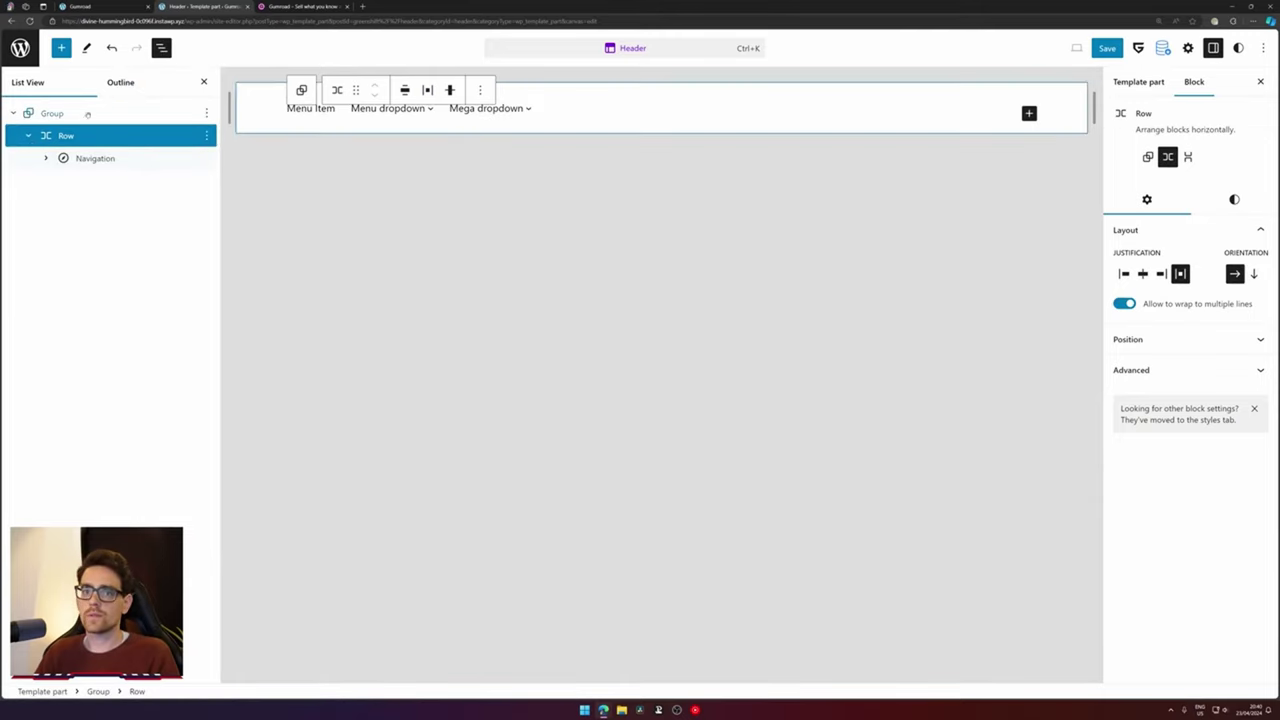
pyautogui.click(13, 113)
pyautogui.click(206, 114)
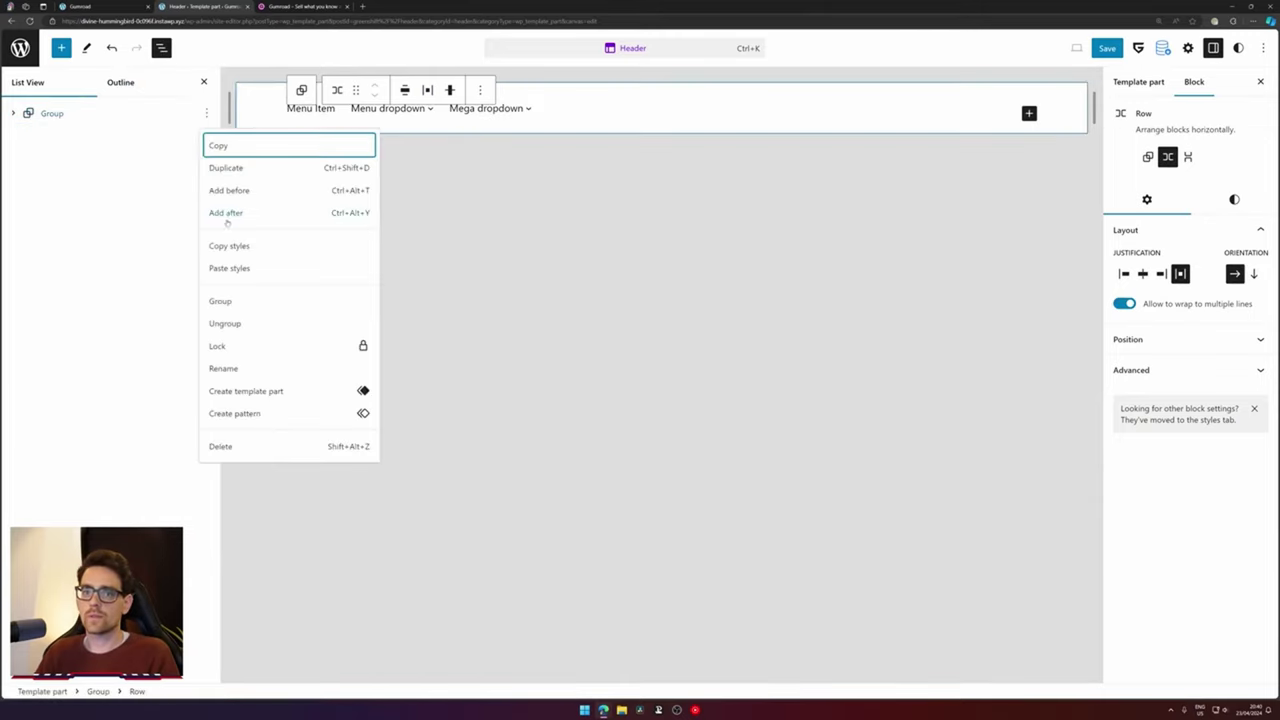
pyautogui.click(256, 189)
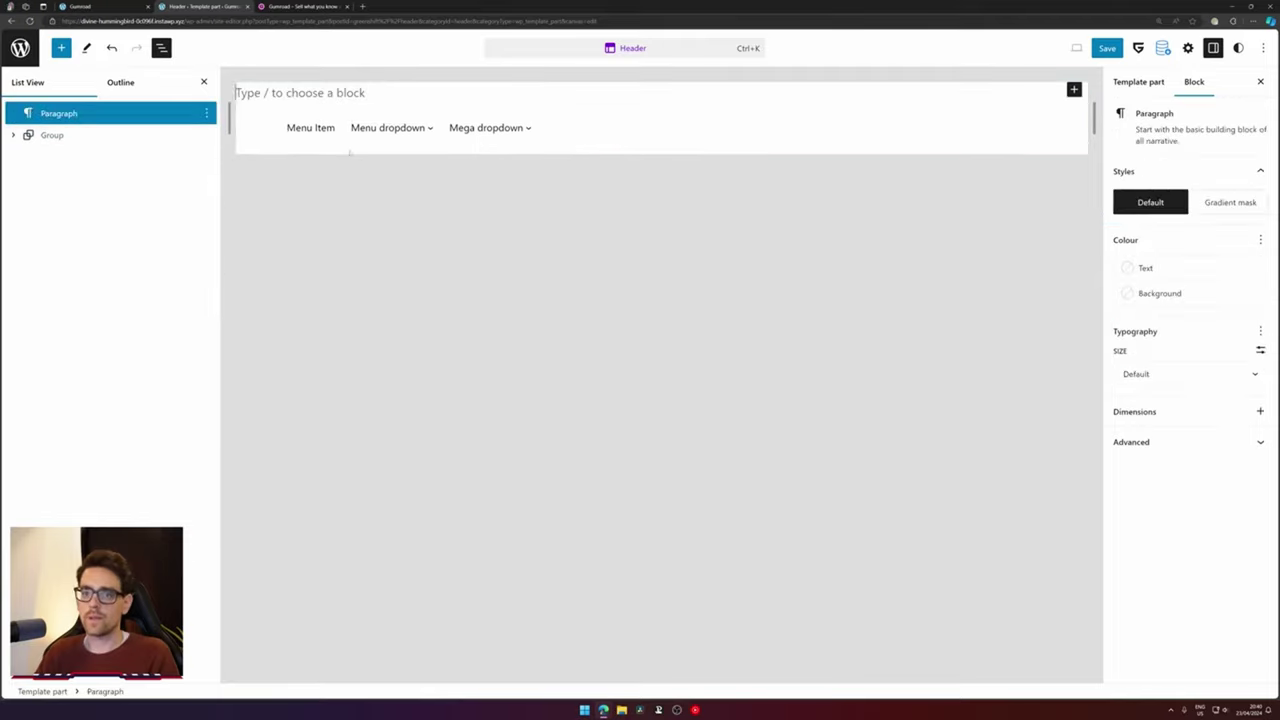
# Check the Gumroad page's header layout and turn the empty block into a Container / Wrapper
pyautogui.write('/row')
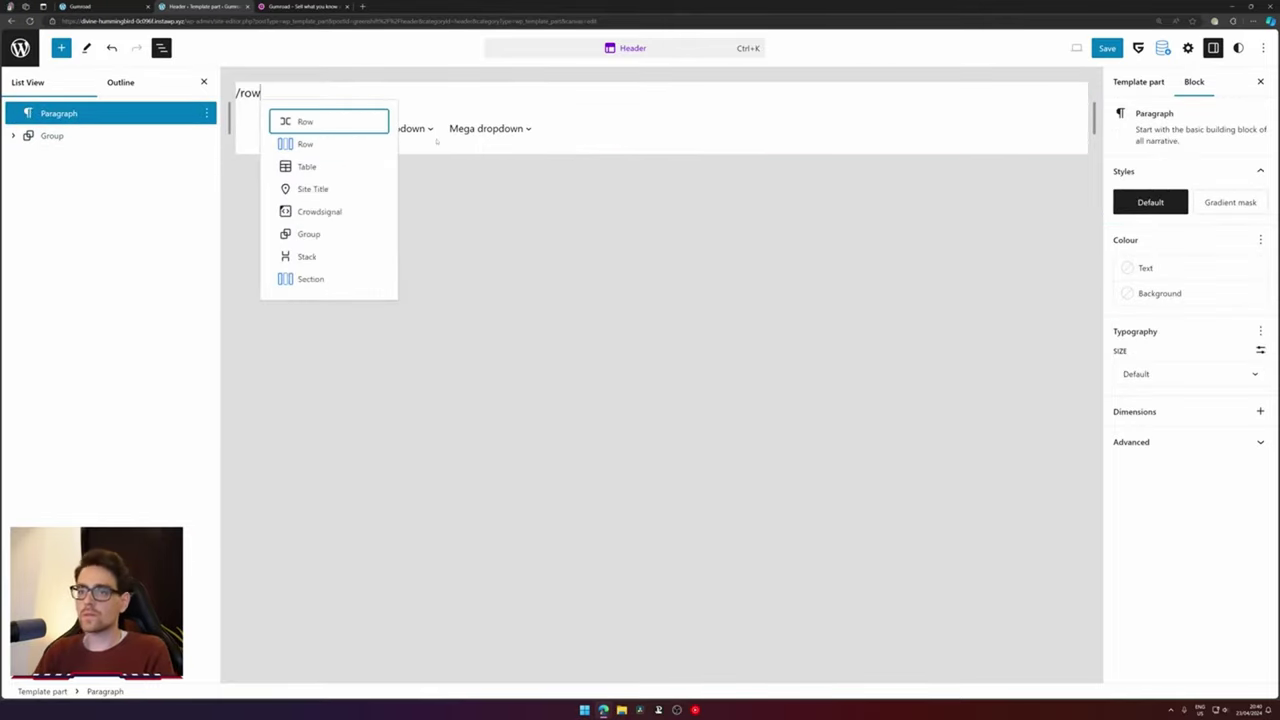
pyautogui.press('BackSpace')
pyautogui.press('BackSpace')
pyautogui.click(316, 6)
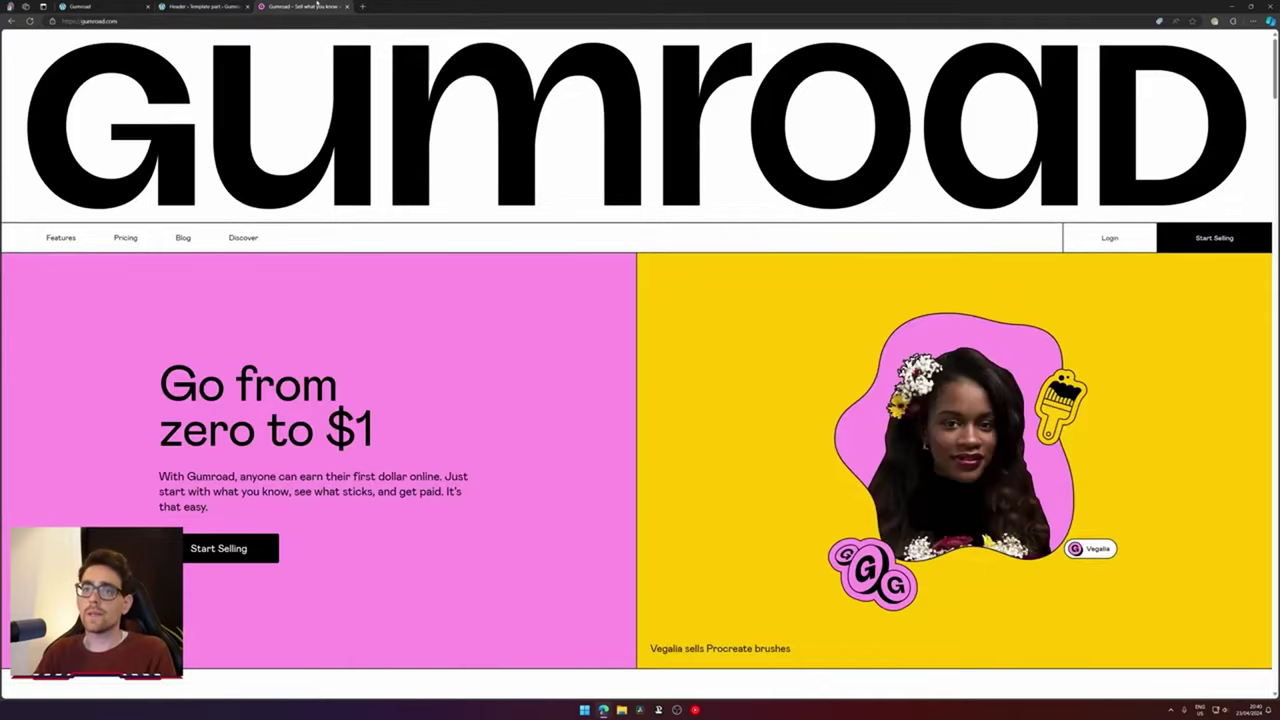
pyautogui.click(232, 6)
pyautogui.press('BackSpace')
pyautogui.write('con')
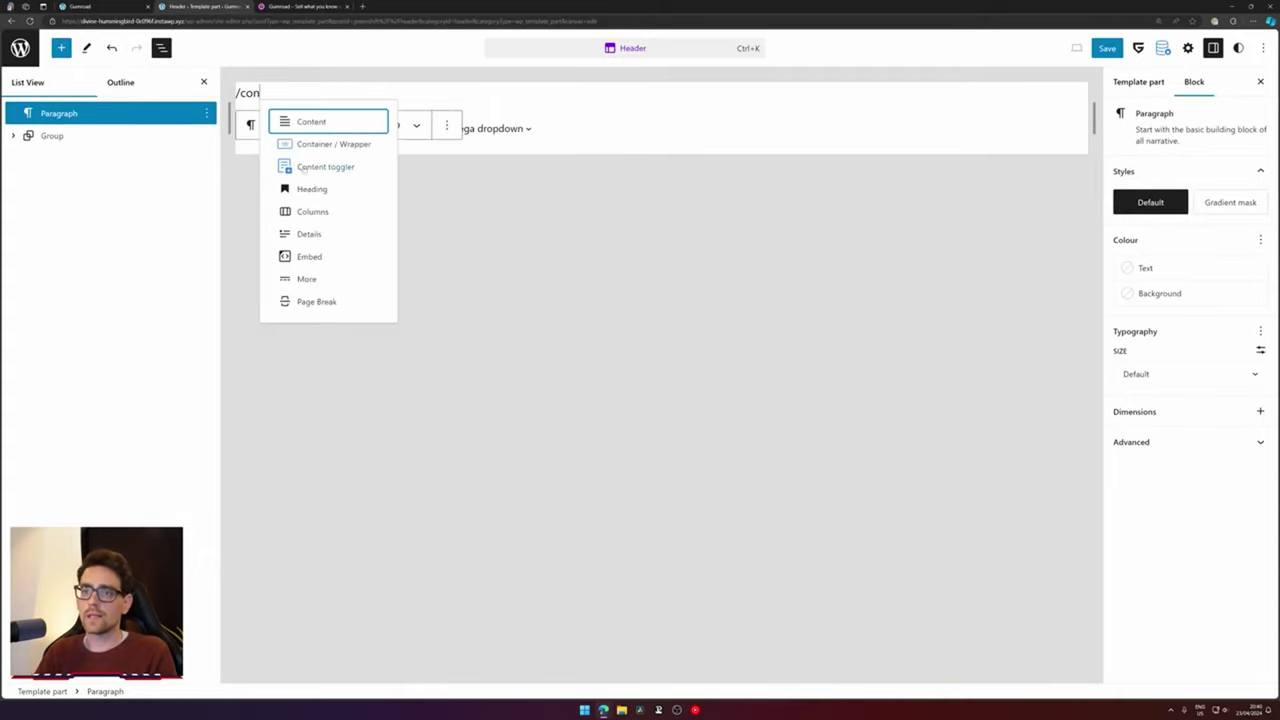
pyautogui.click(340, 145)
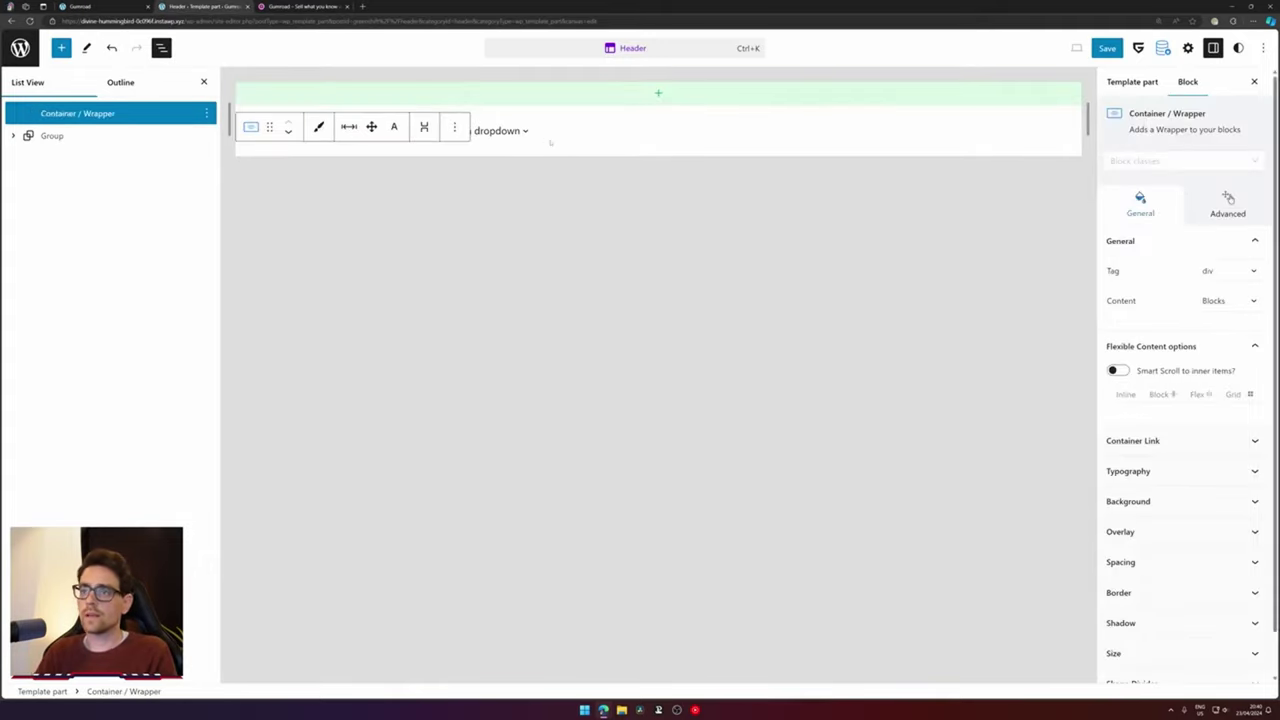
# Move the Navigation block out of the Row and into the new Container / Wrapper
pyautogui.click(545, 140)
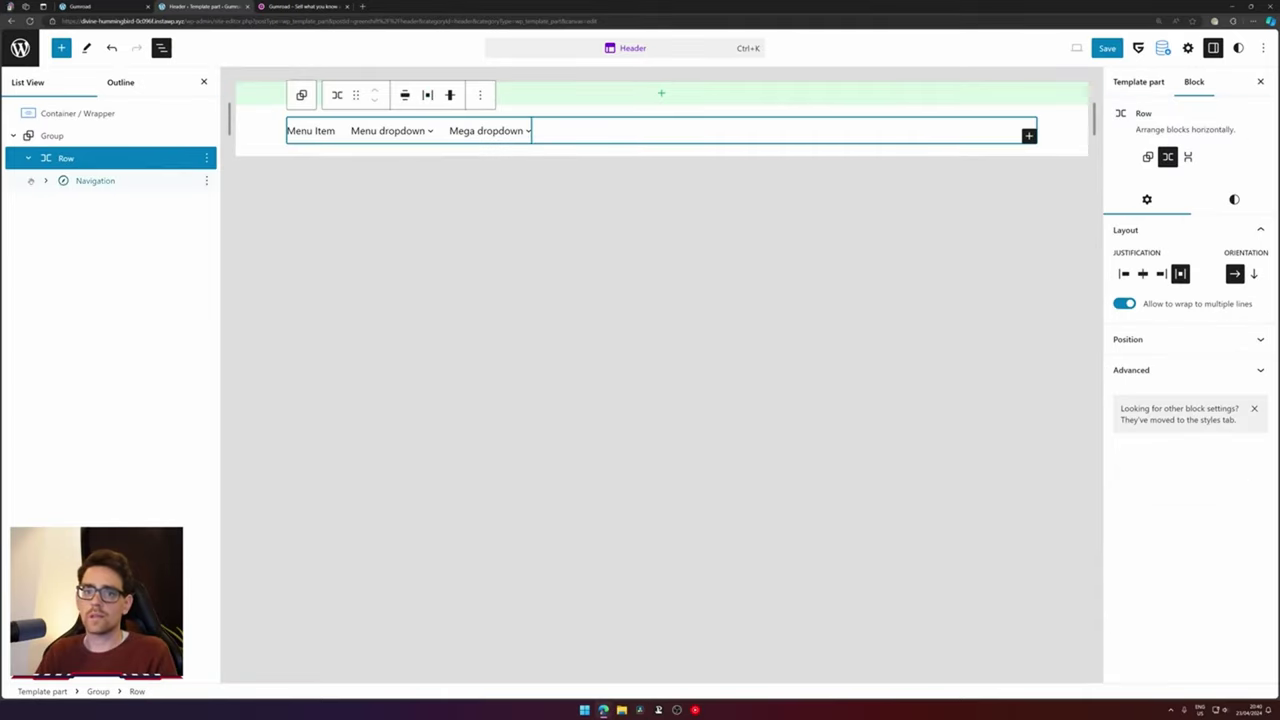
pyautogui.click(95, 180)
pyautogui.moveTo(356, 97)
pyautogui.mouseDown()
pyautogui.moveTo(358, 81)
pyautogui.moveTo(369, 86)
pyautogui.mouseUp()
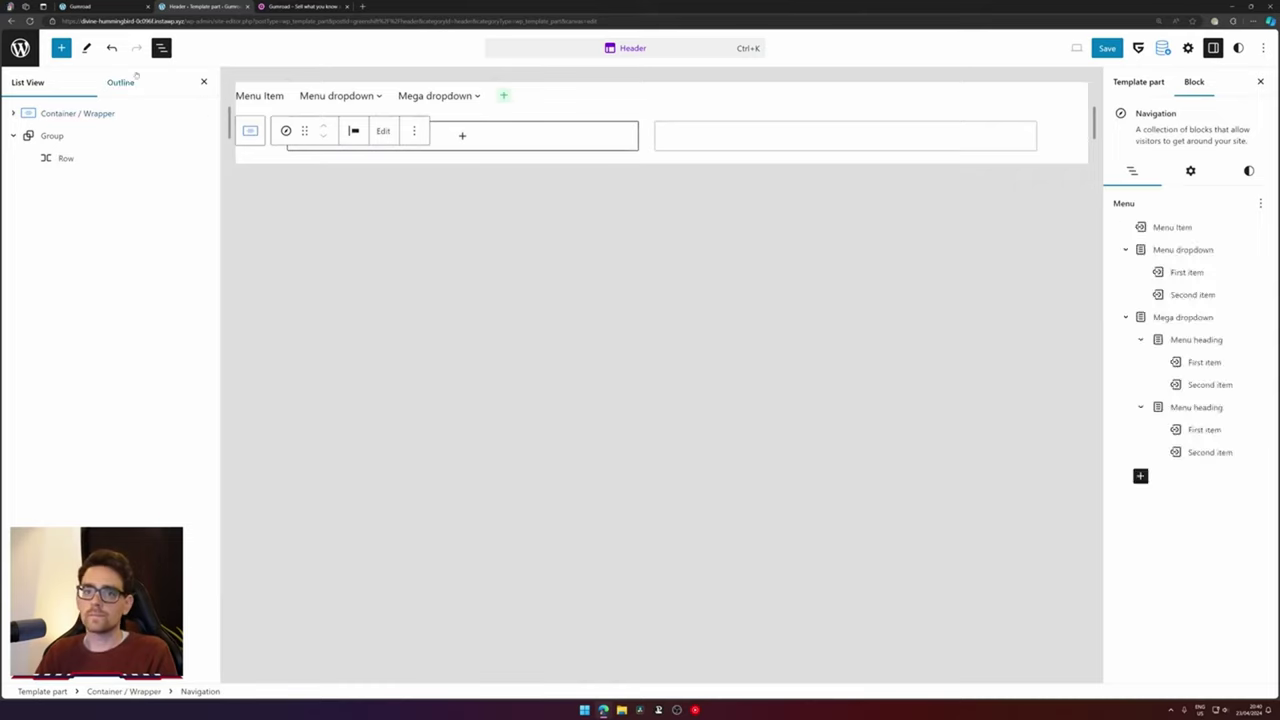
# Try to add a Container / Wrapper and a Button Advanced block beside the navigation menu
pyautogui.click(61, 48)
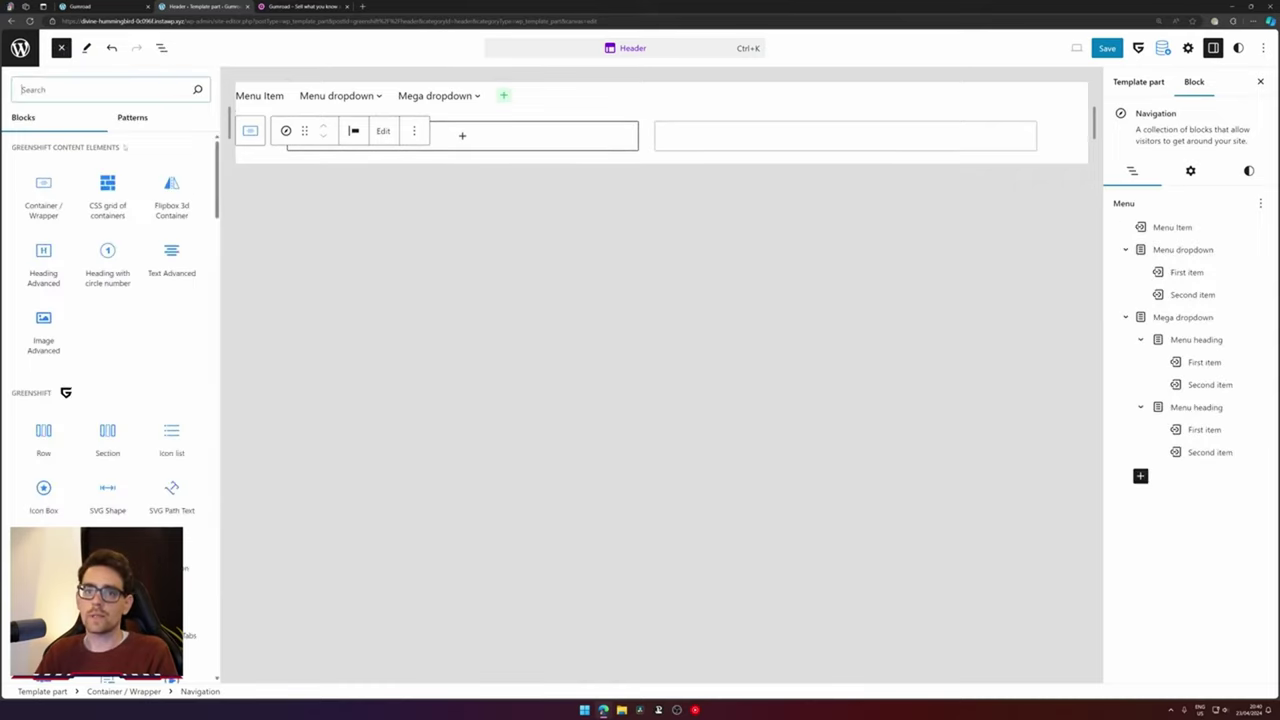
pyautogui.moveTo(44, 195); pyautogui.dragTo(508, 98)
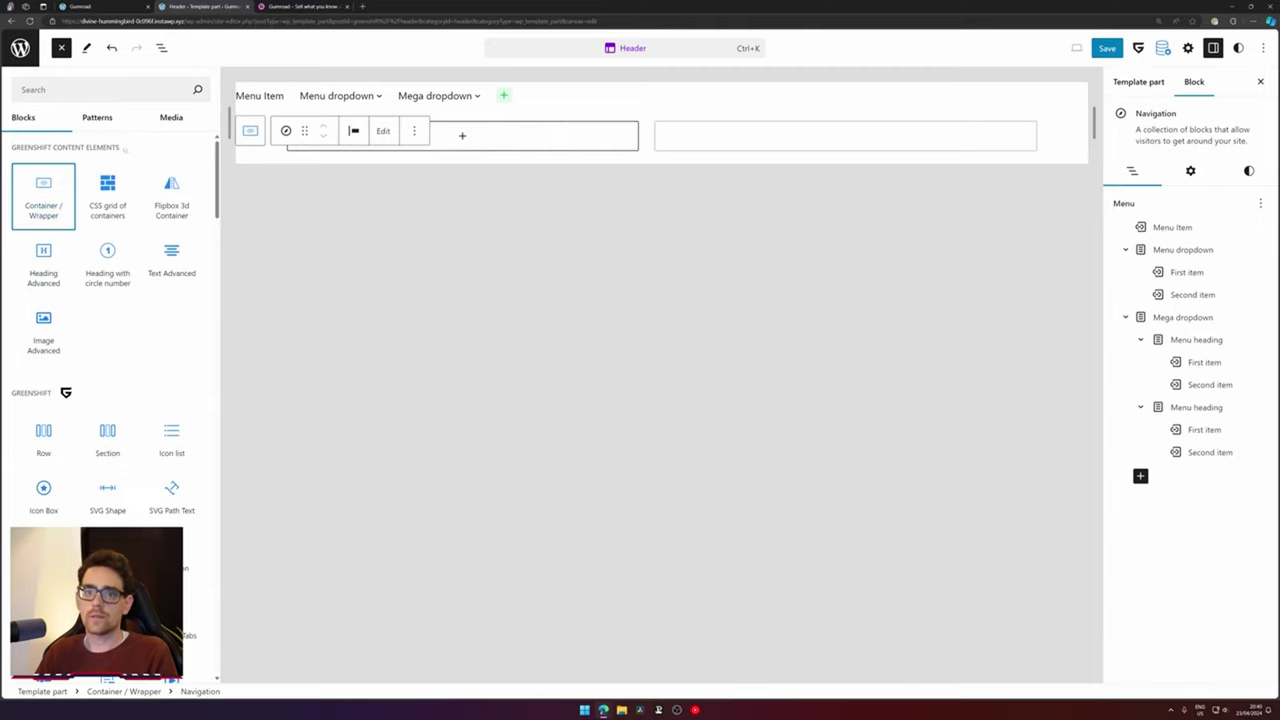
pyautogui.click(126, 91)
pyautogui.write('butt')
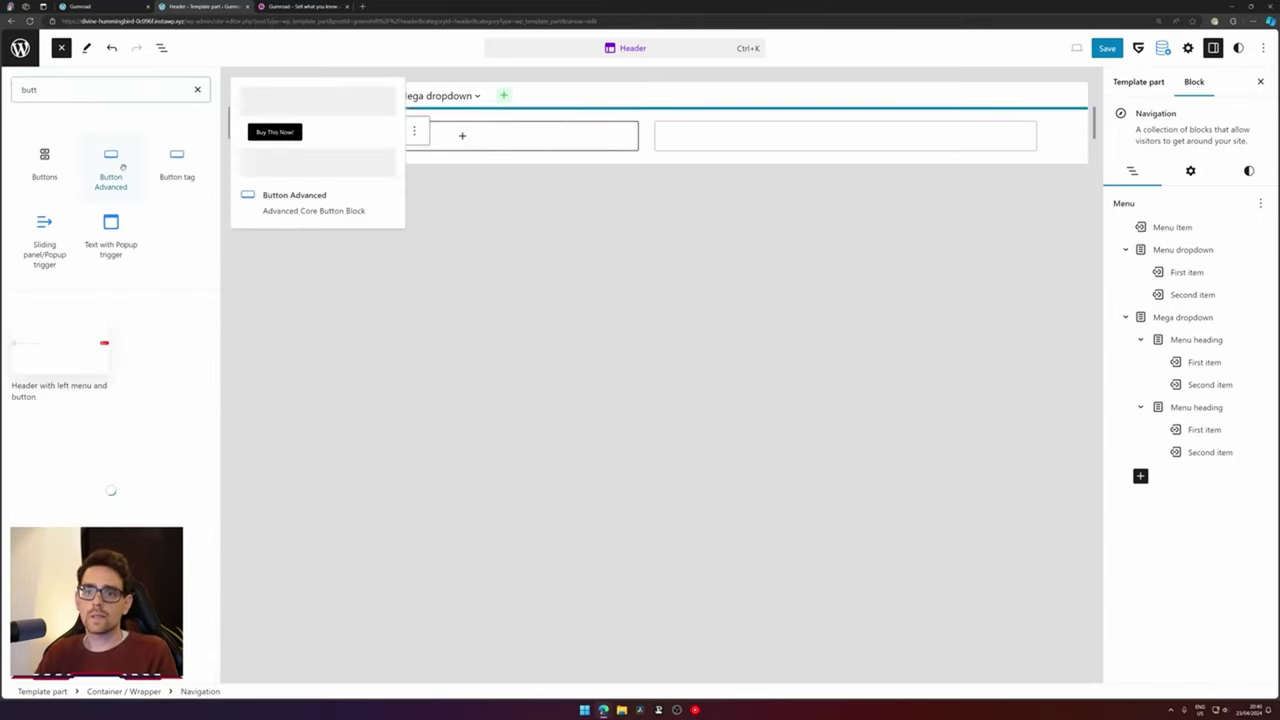
pyautogui.moveTo(111, 165); pyautogui.dragTo(512, 98)
# Move the Navigation block out of the Container / Wrapper and place it directly above it
pyautogui.click(240, 133)
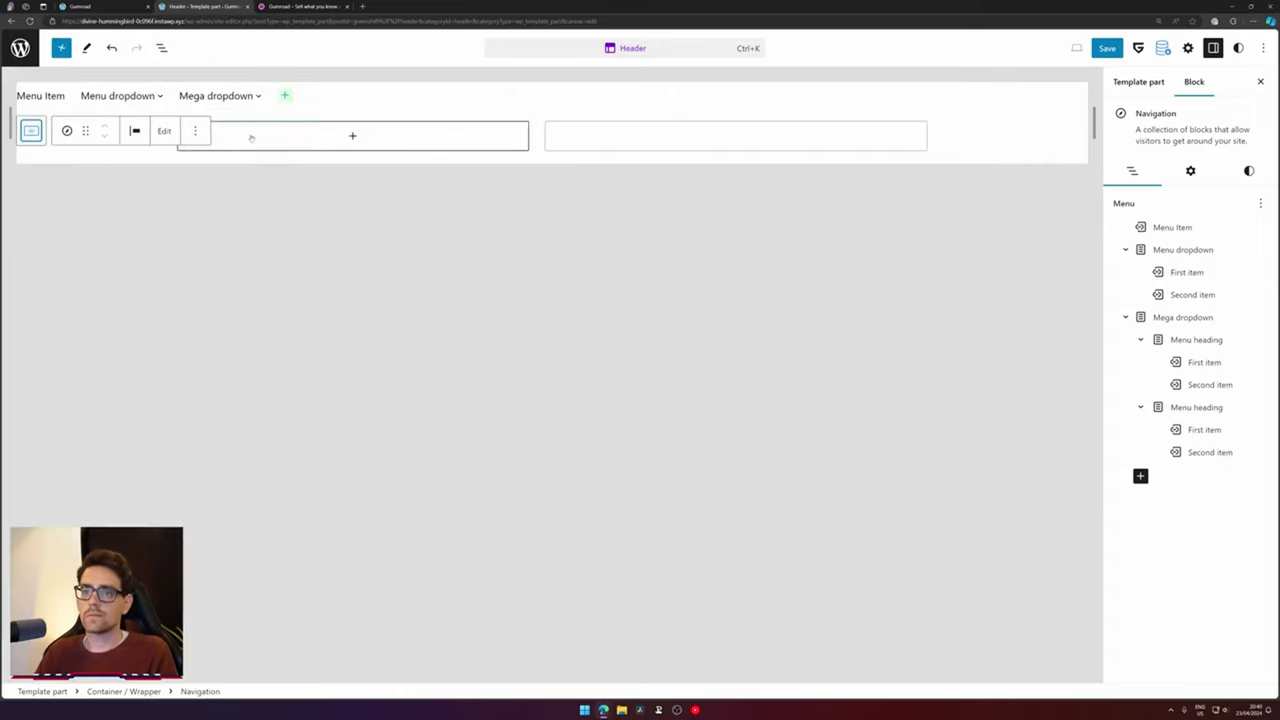
pyautogui.click(161, 49)
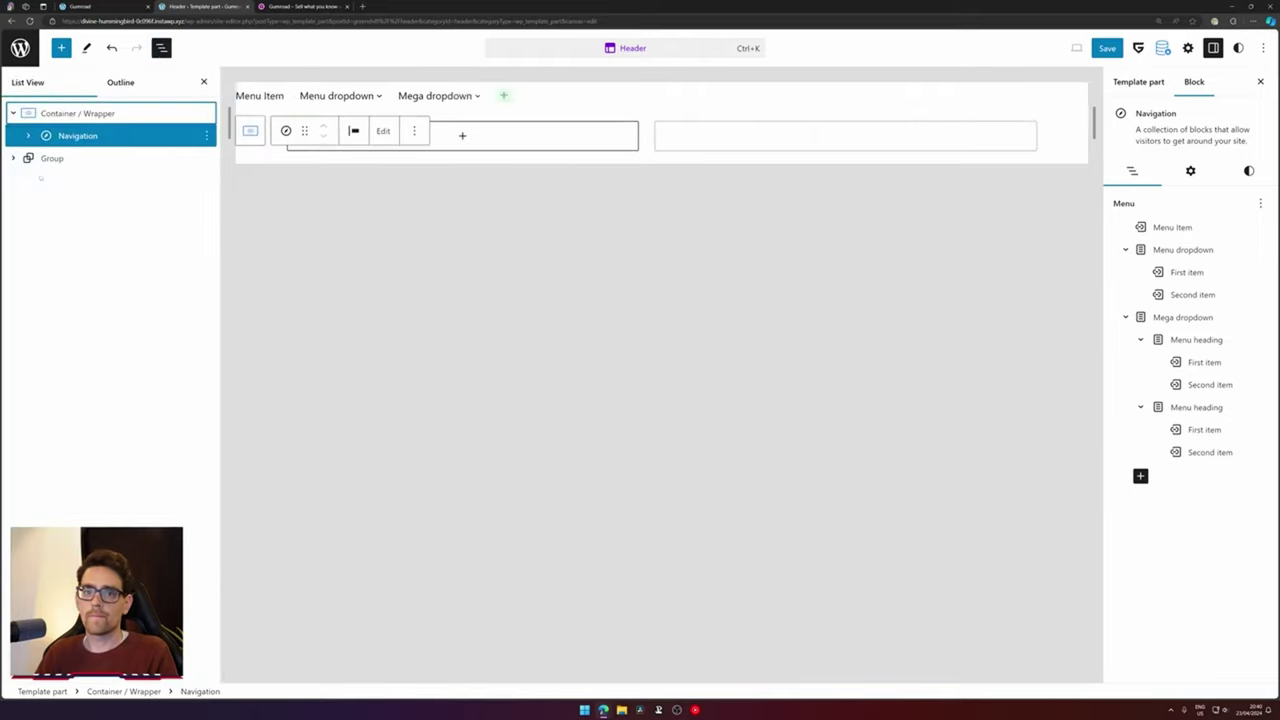
pyautogui.moveTo(38, 133); pyautogui.dragTo(97, 110)
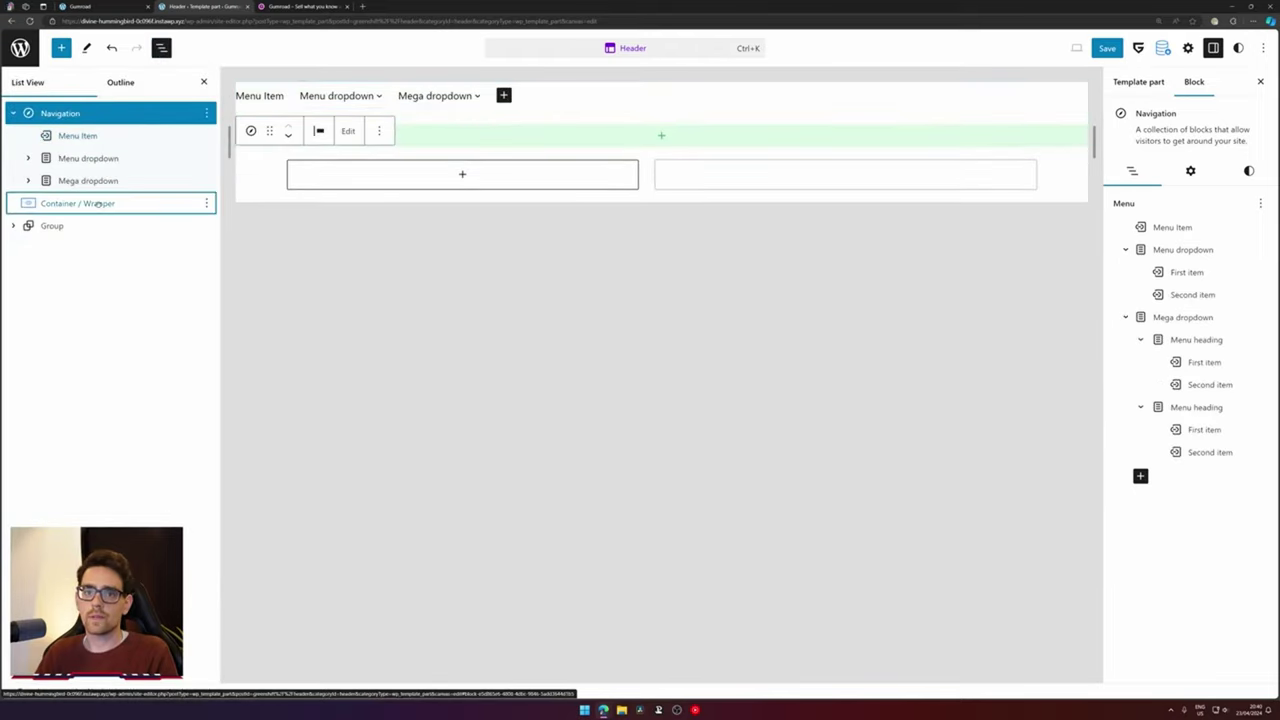
# Insert two Button Advanced blocks inside the empty Container / Wrapper
pyautogui.click(78, 203)
pyautogui.click(161, 48)
pyautogui.click(161, 48)
pyautogui.click(61, 48)
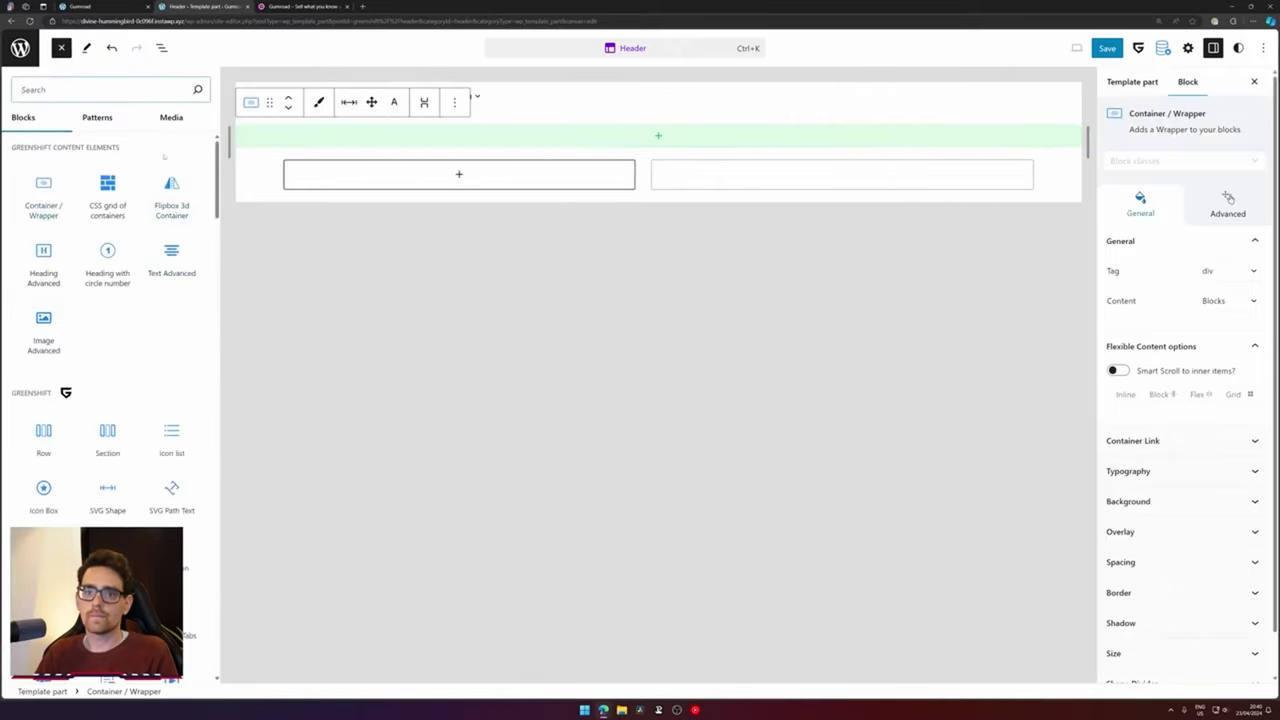
pyautogui.click(97, 88)
pyautogui.write('button')
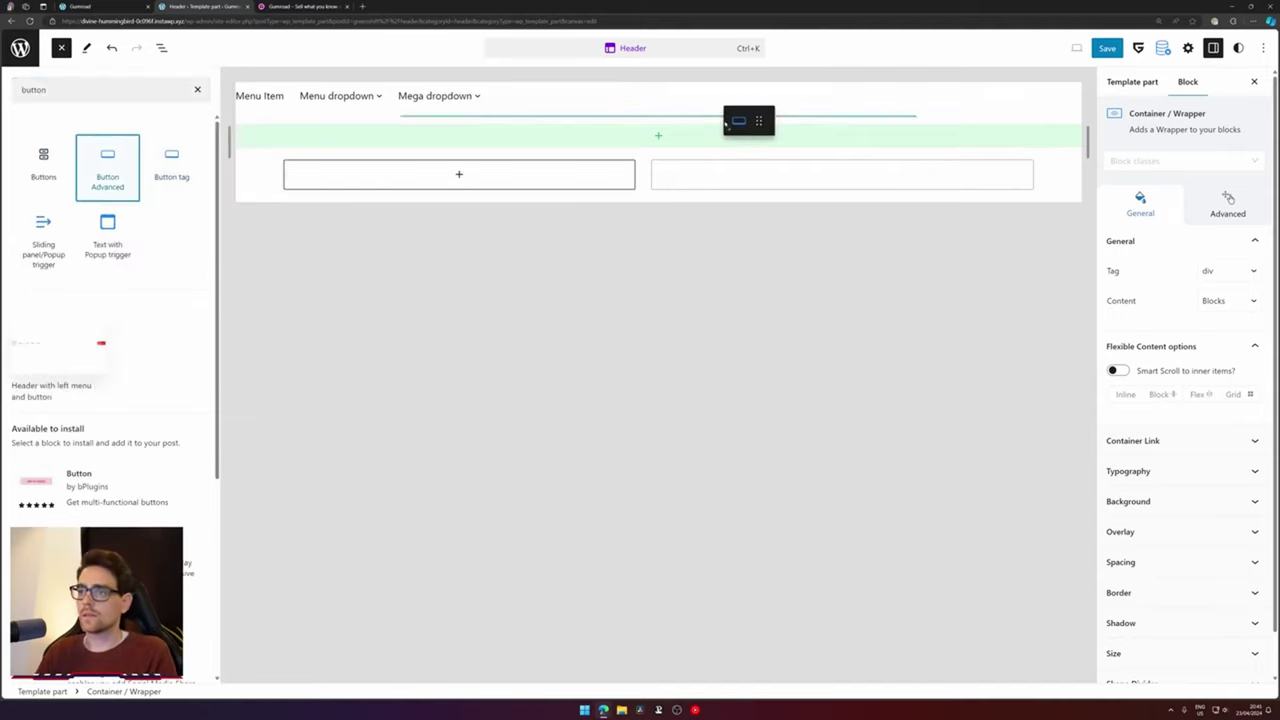
pyautogui.click(128, 168)
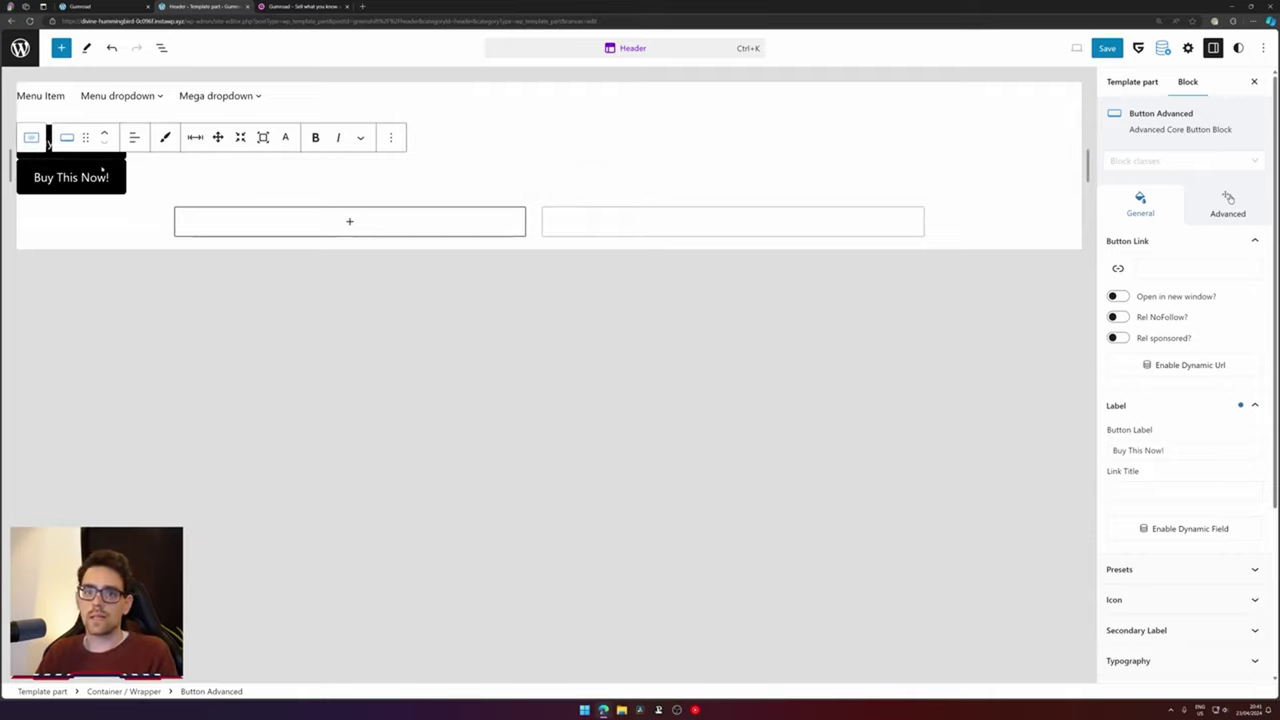
# Give the upper Buy This Now! button a white background and black text
pyautogui.click(61, 156)
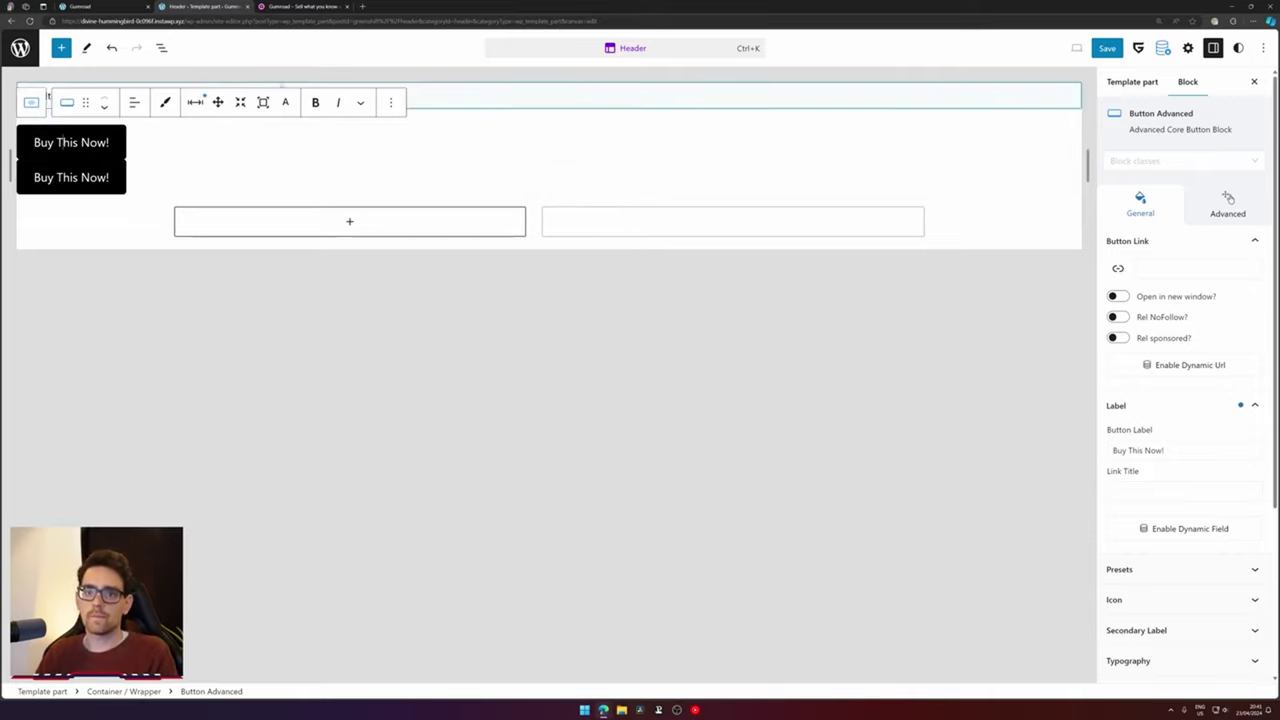
pyautogui.click(285, 102)
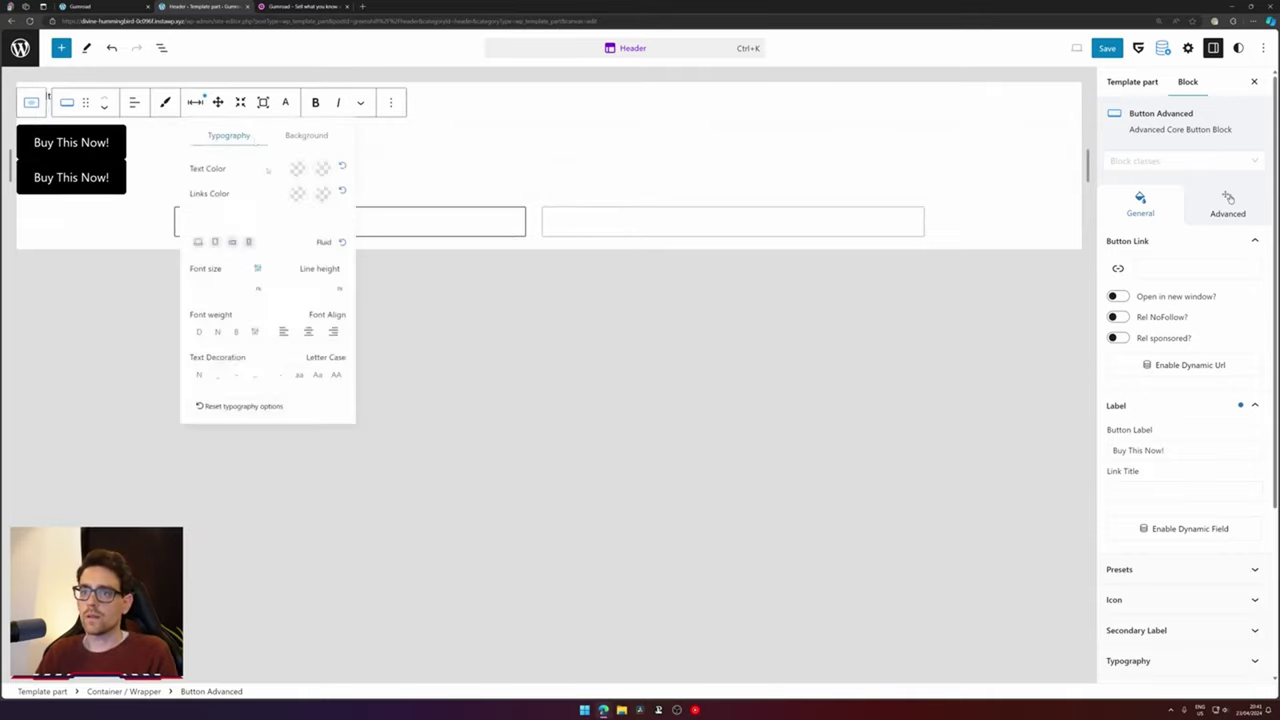
pyautogui.click(306, 135)
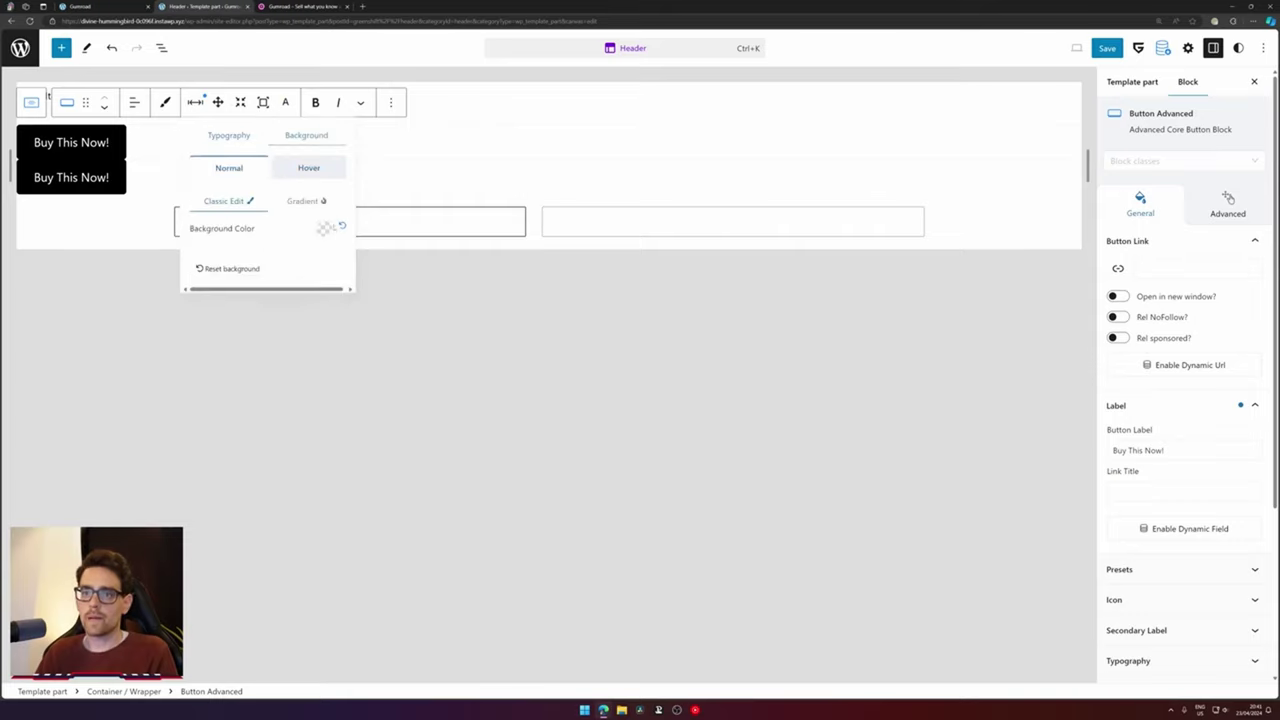
pyautogui.click(333, 229)
pyautogui.click(216, 145)
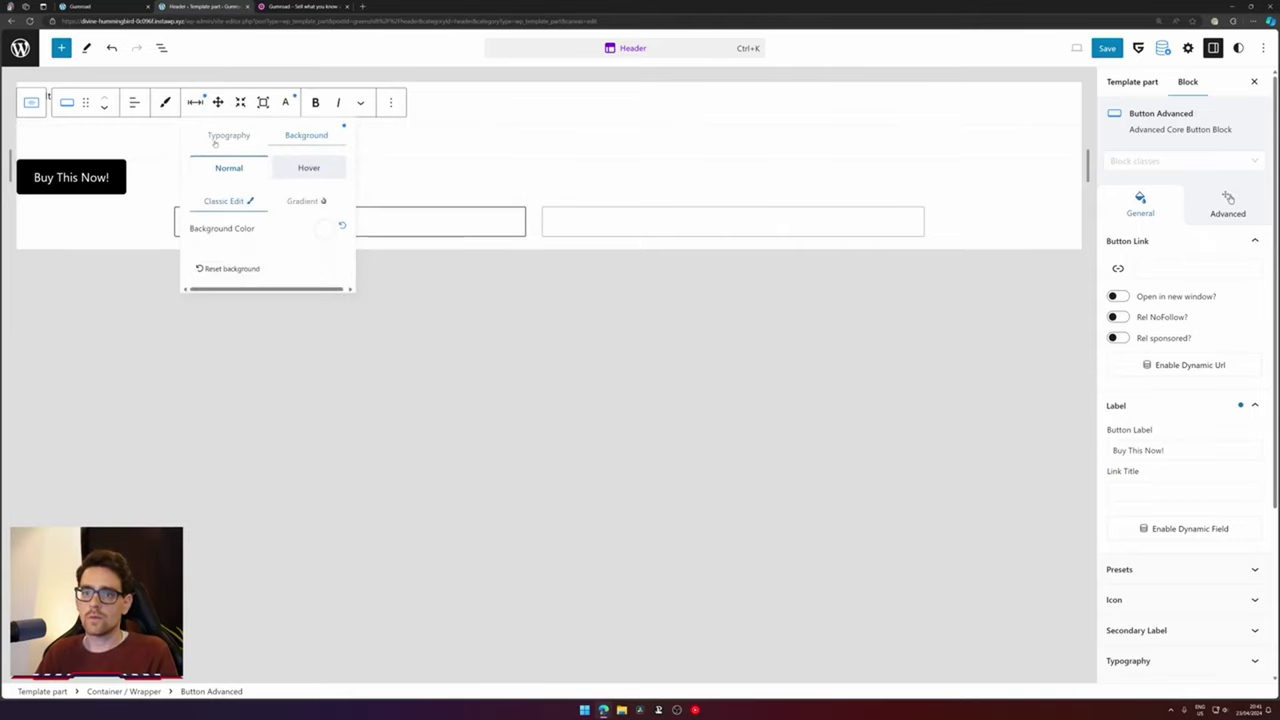
pyautogui.click(238, 137)
pyautogui.click(296, 170)
pyautogui.click(170, 426)
# Round the corners of the lower Buy This Now! button to a 13 px radius
pyautogui.click(34, 177)
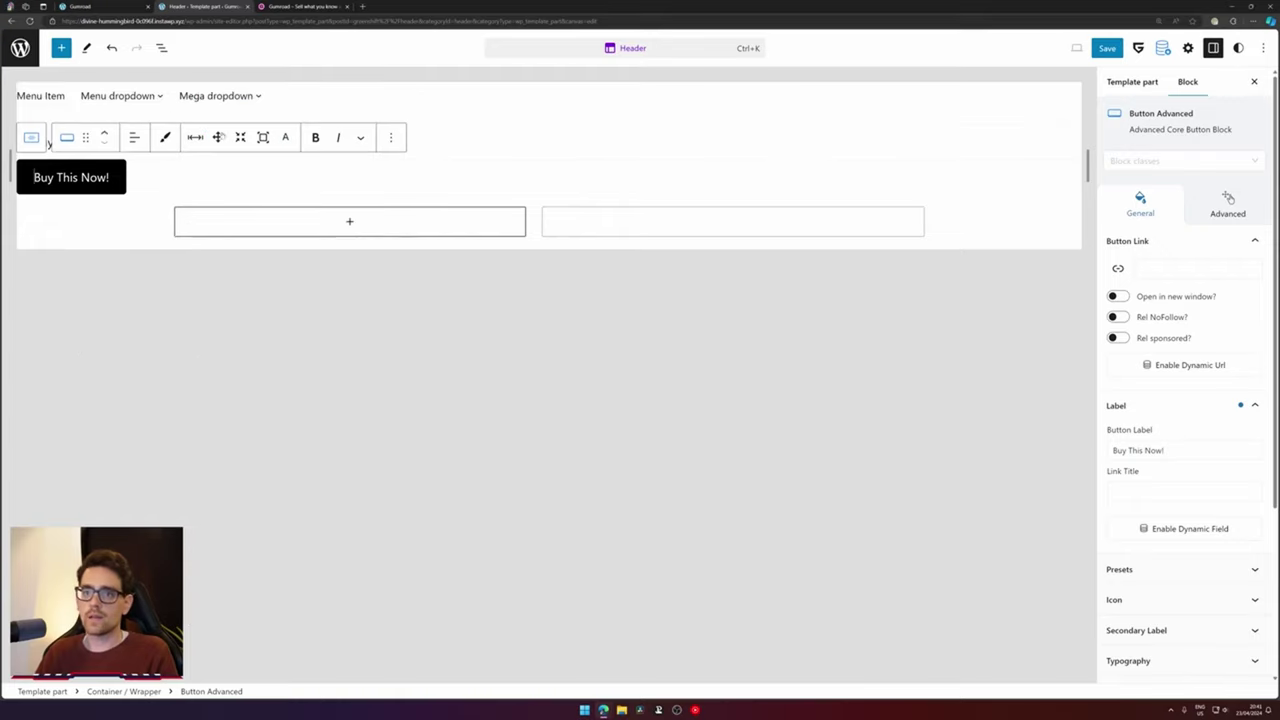
pyautogui.click(263, 138)
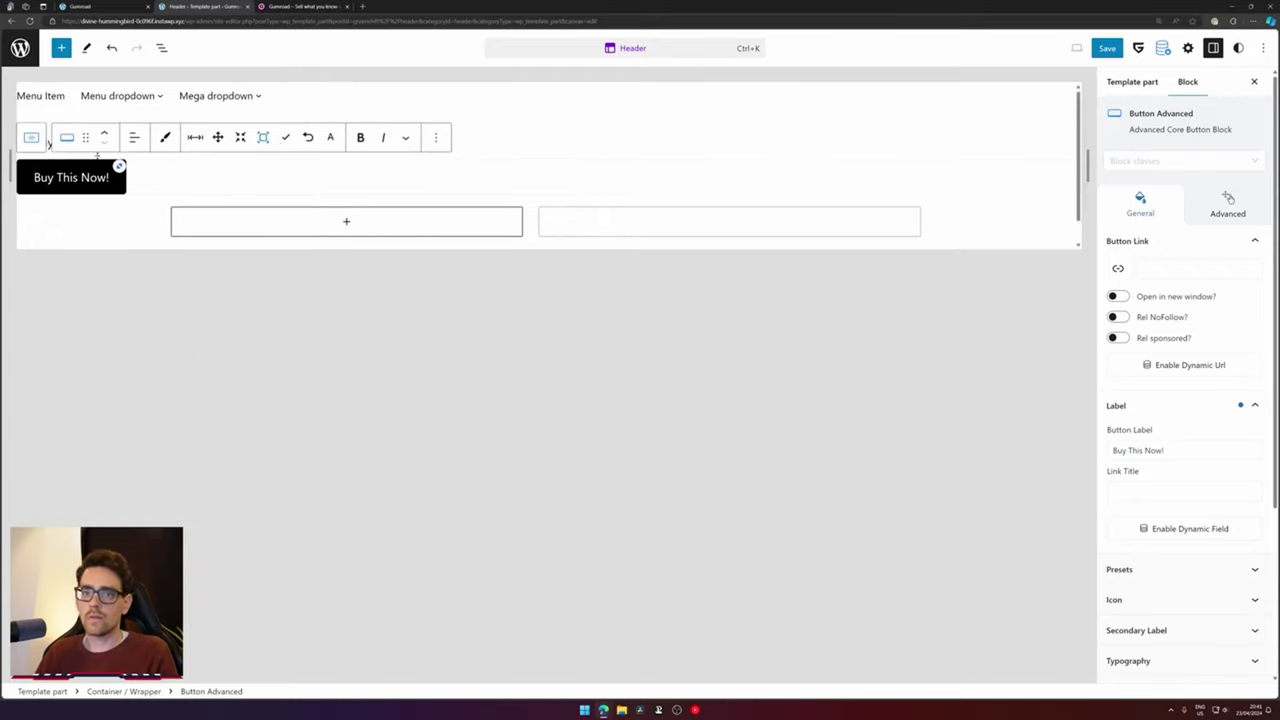
pyautogui.click(119, 166)
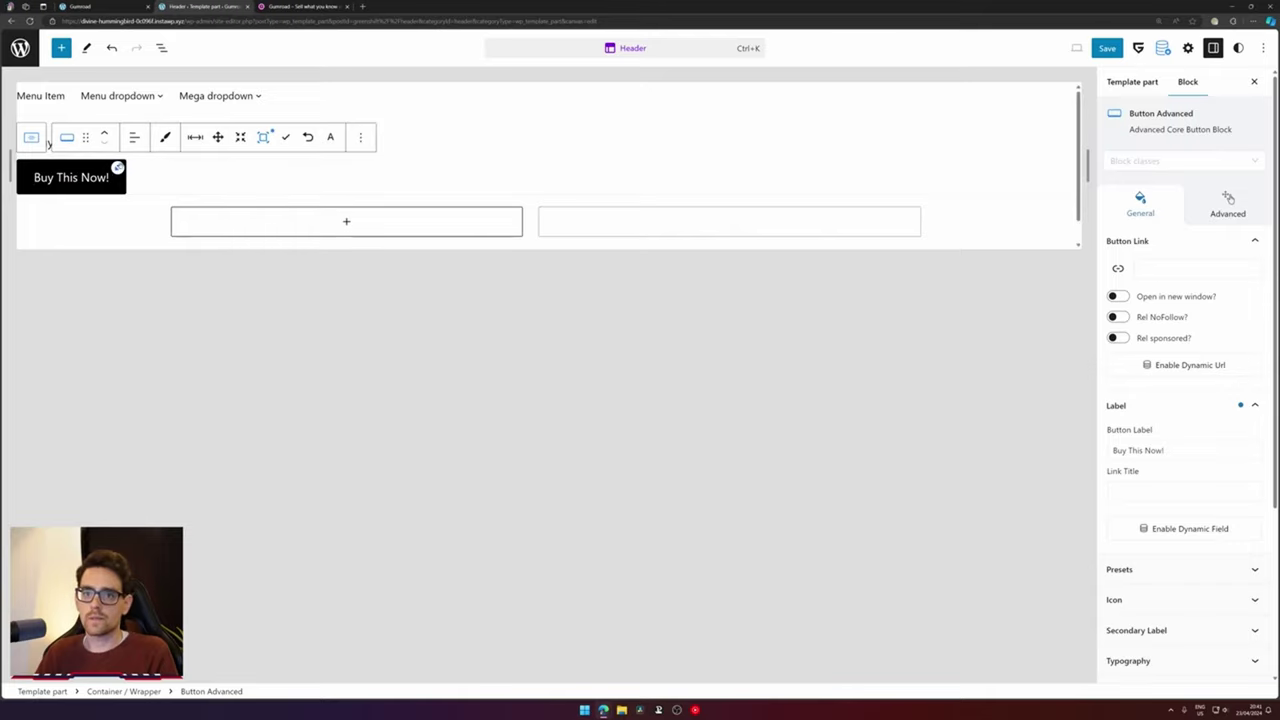
pyautogui.click(286, 140)
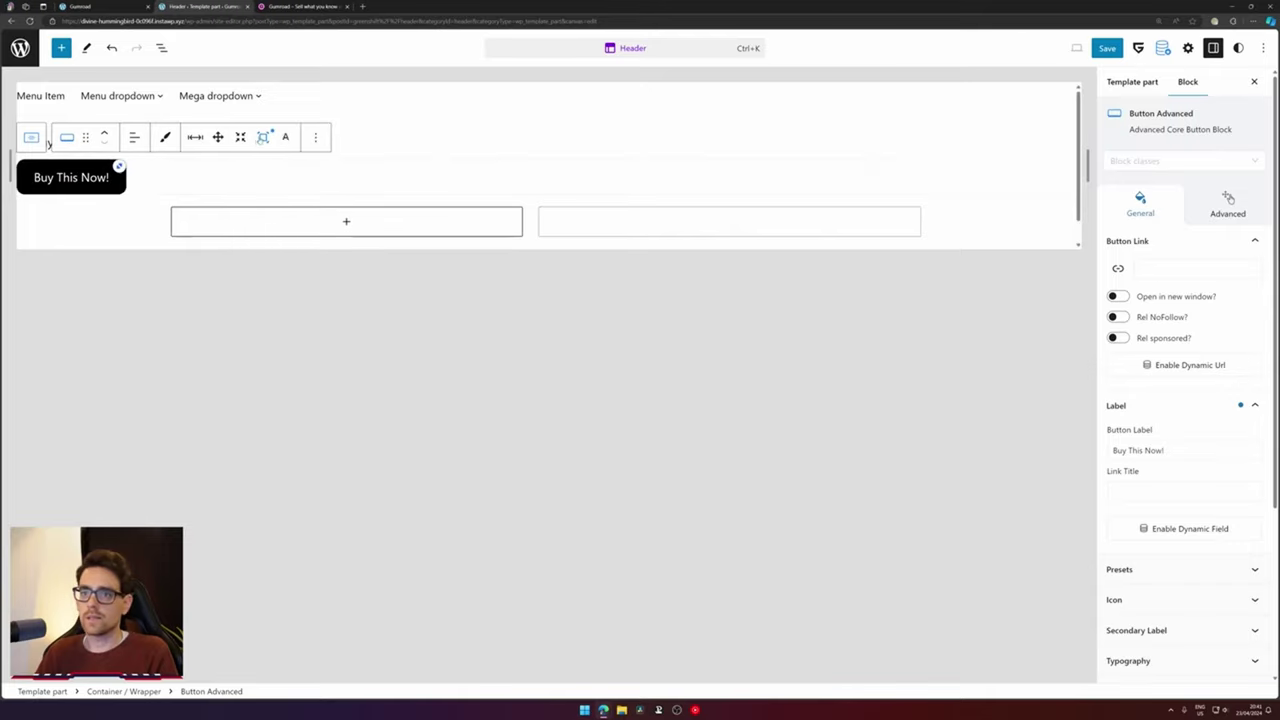
# Set the lower button's border radius to 0 px on all four corners
pyautogui.scroll(-5, 1204, 414)
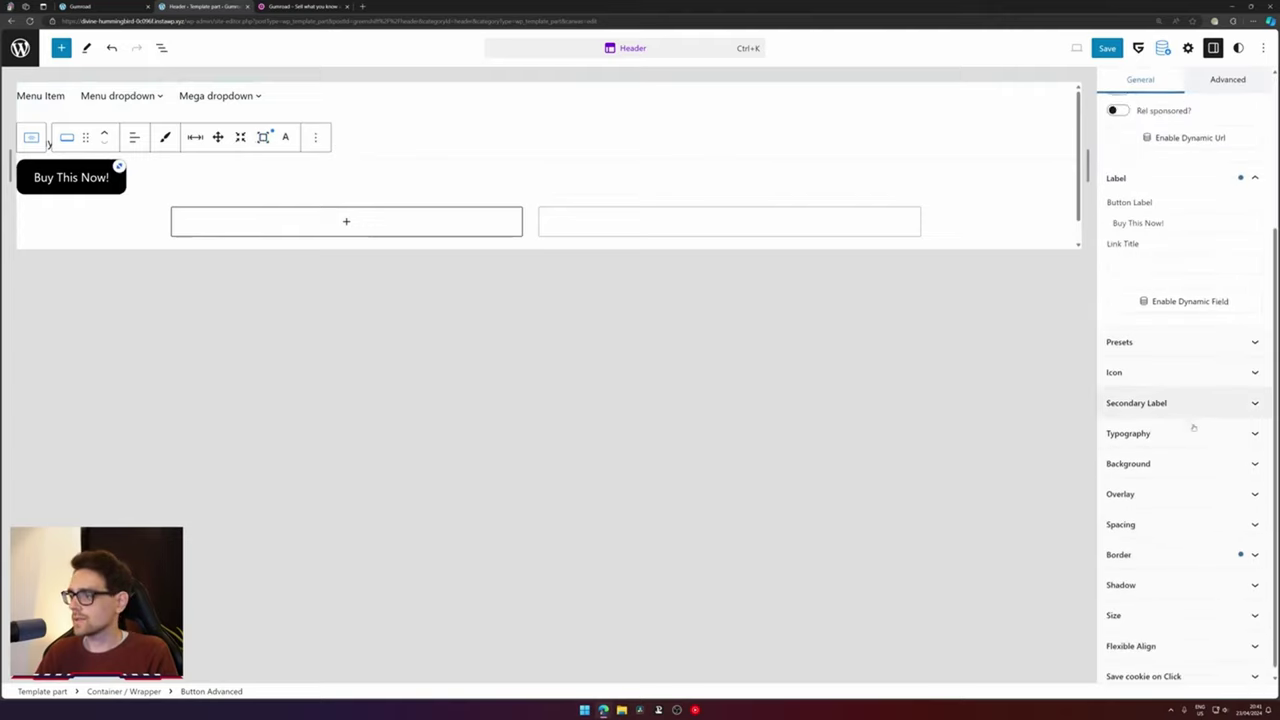
pyautogui.click(1143, 543)
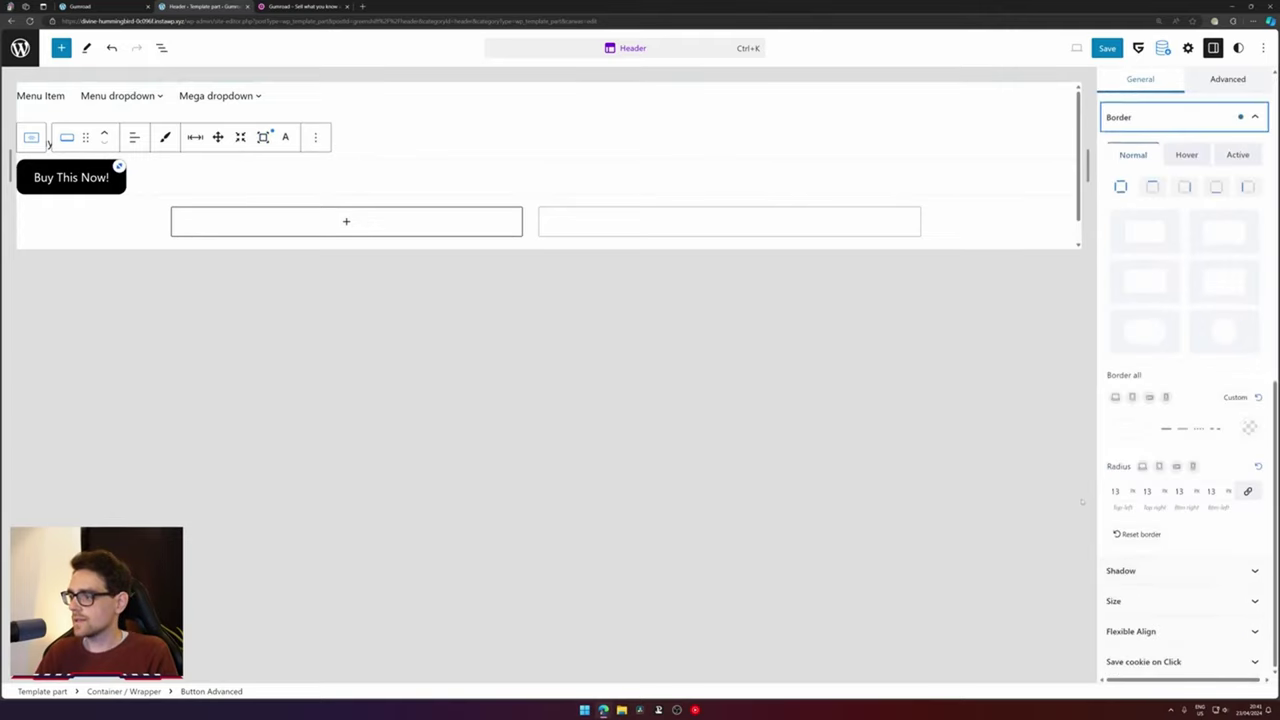
pyautogui.hotkey('ctrl', 'a')
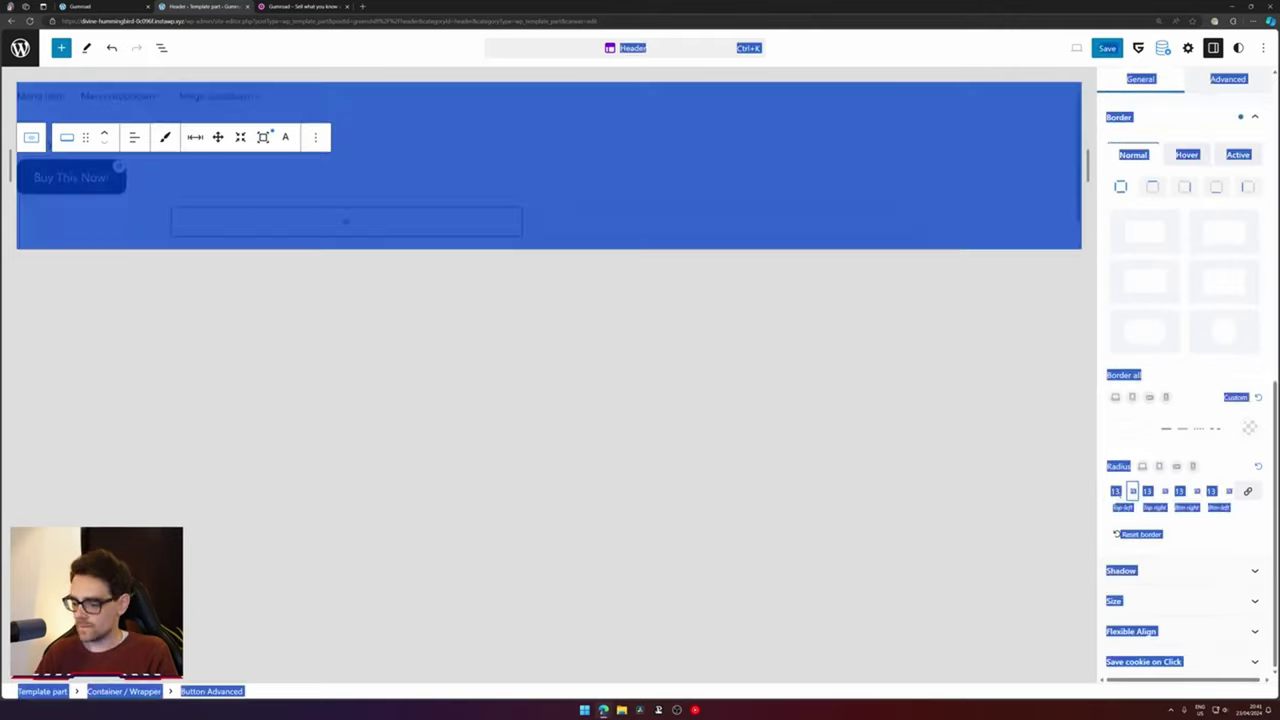
pyautogui.click(1115, 491)
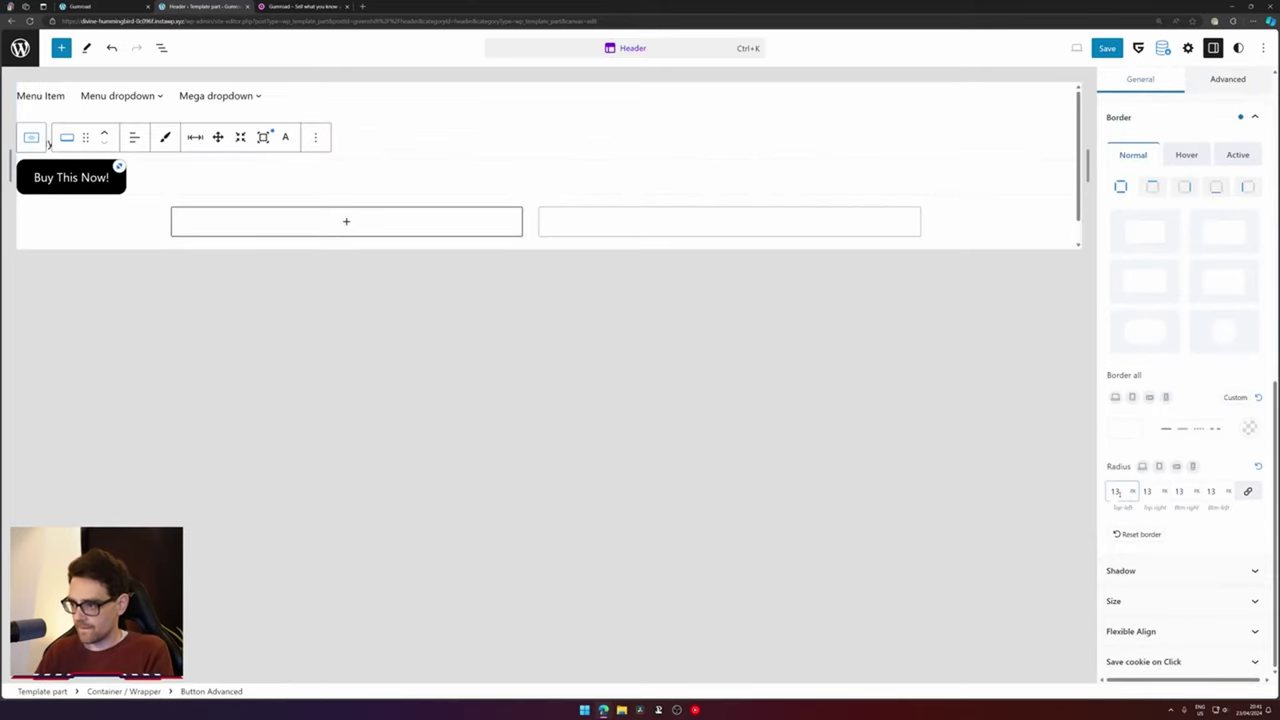
pyautogui.write('0')
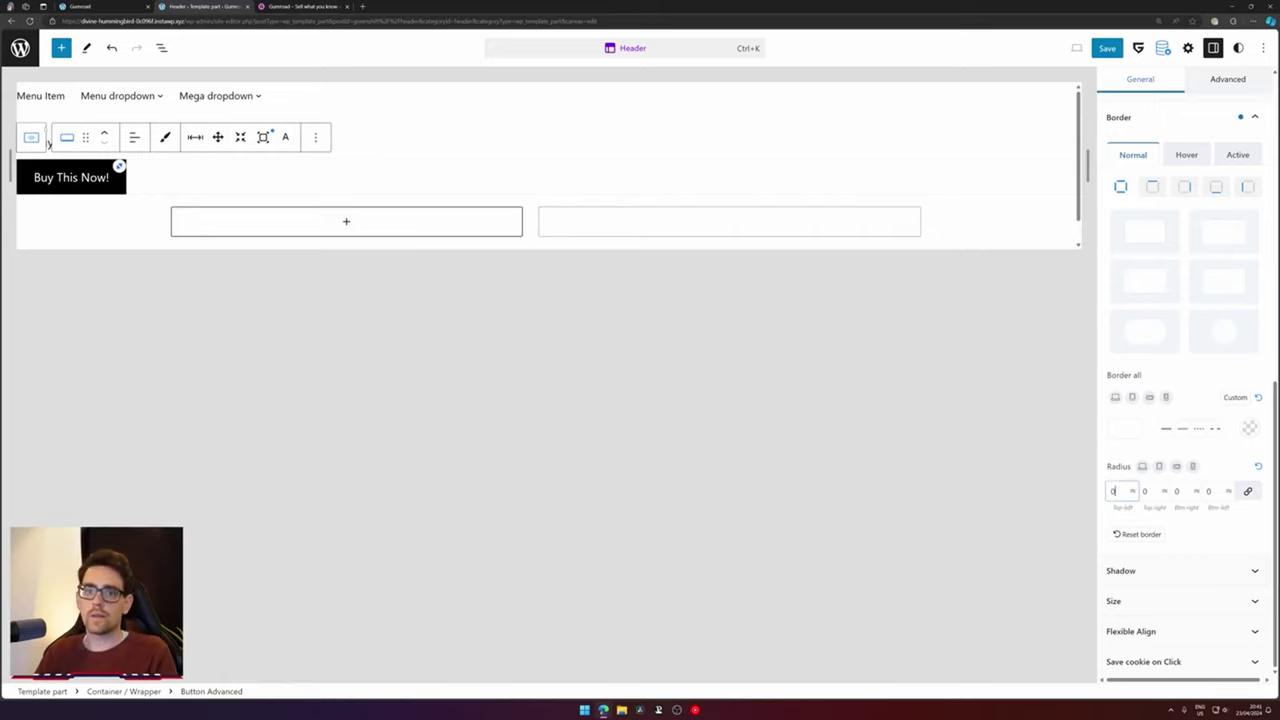
# Wrap the Navigation block and the buttons' Container / Wrapper together in a new Container / Wrapper
pyautogui.click(31, 137)
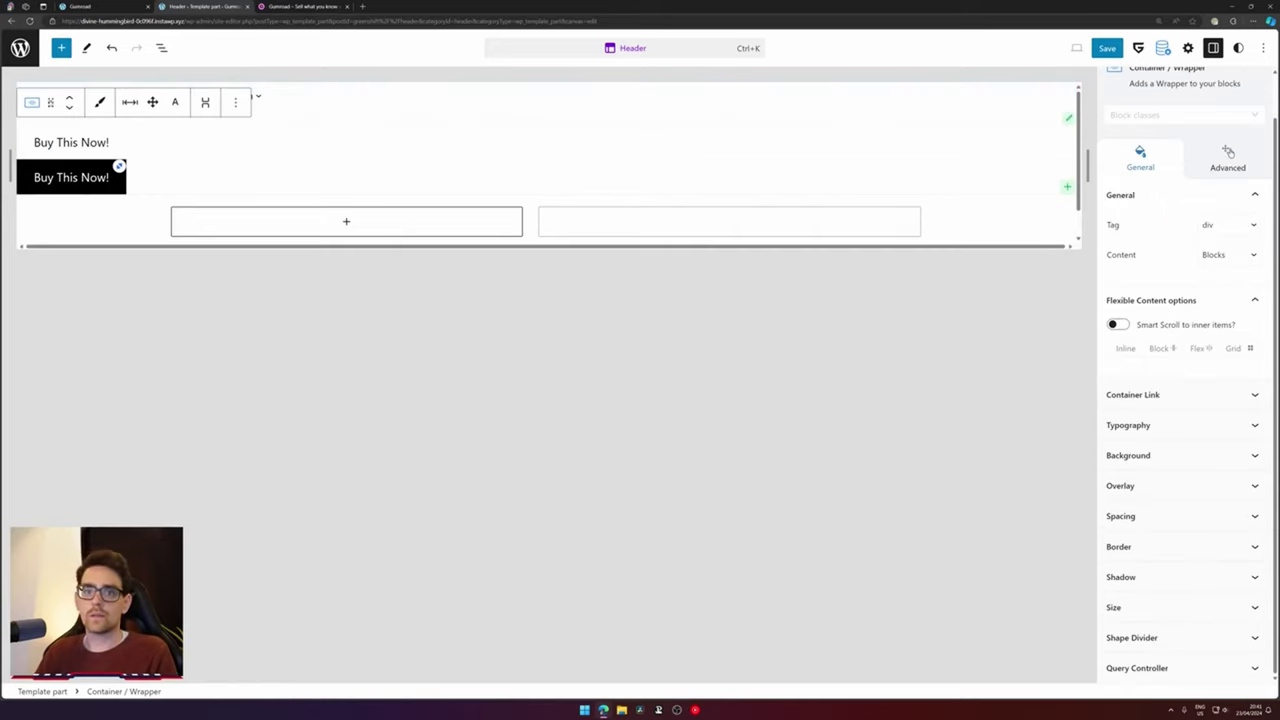
pyautogui.click(161, 47)
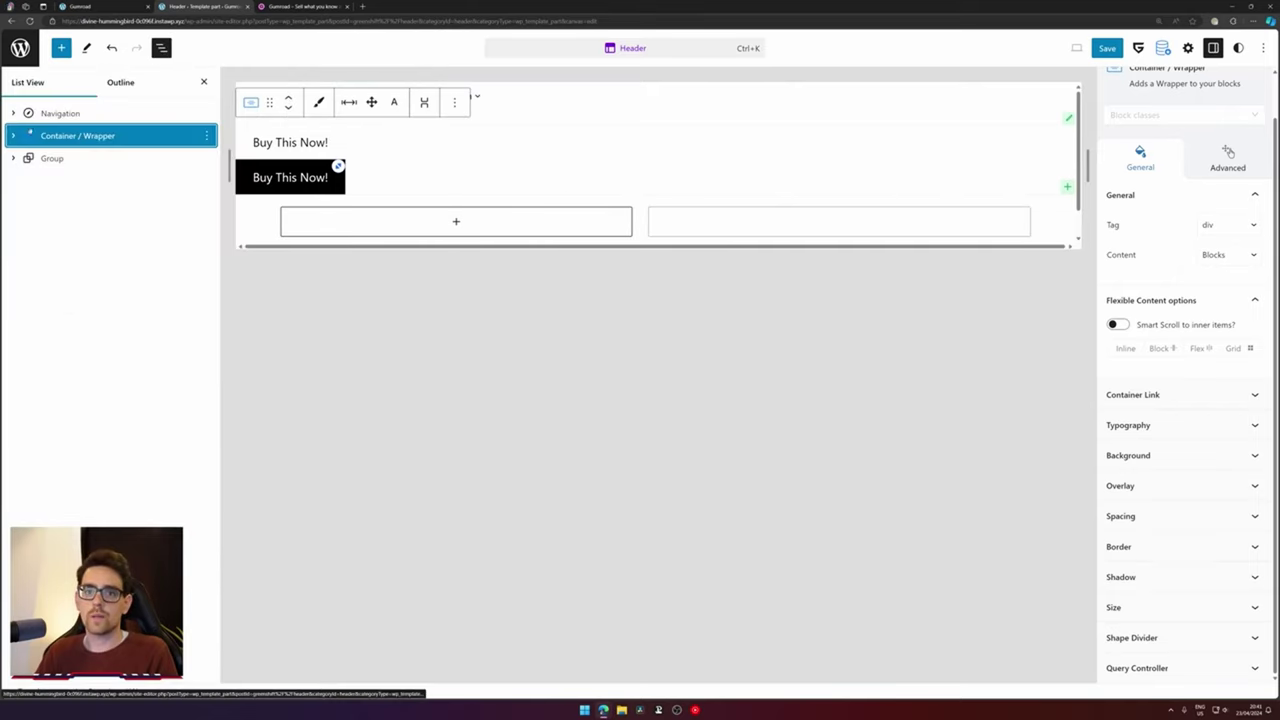
pyautogui.keyDown('shift'); pyautogui.click(108, 114); pyautogui.keyUp('shift')
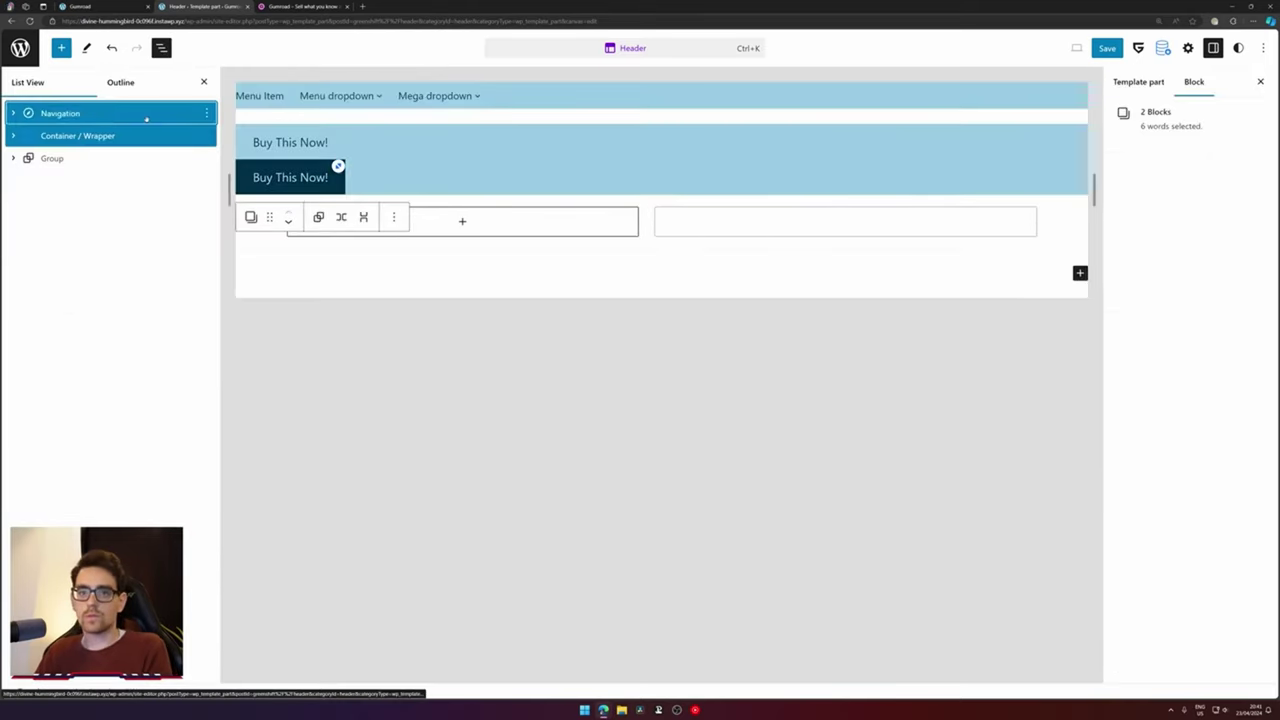
pyautogui.click(251, 217)
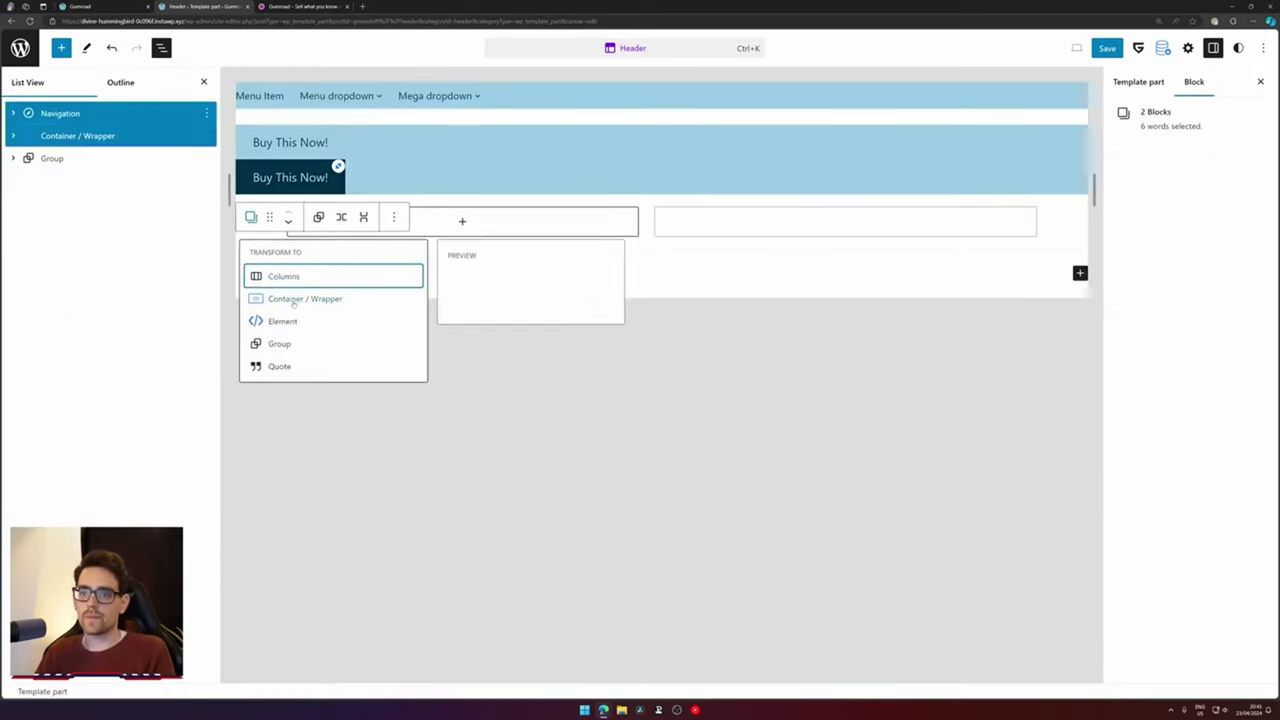
pyautogui.click(325, 298)
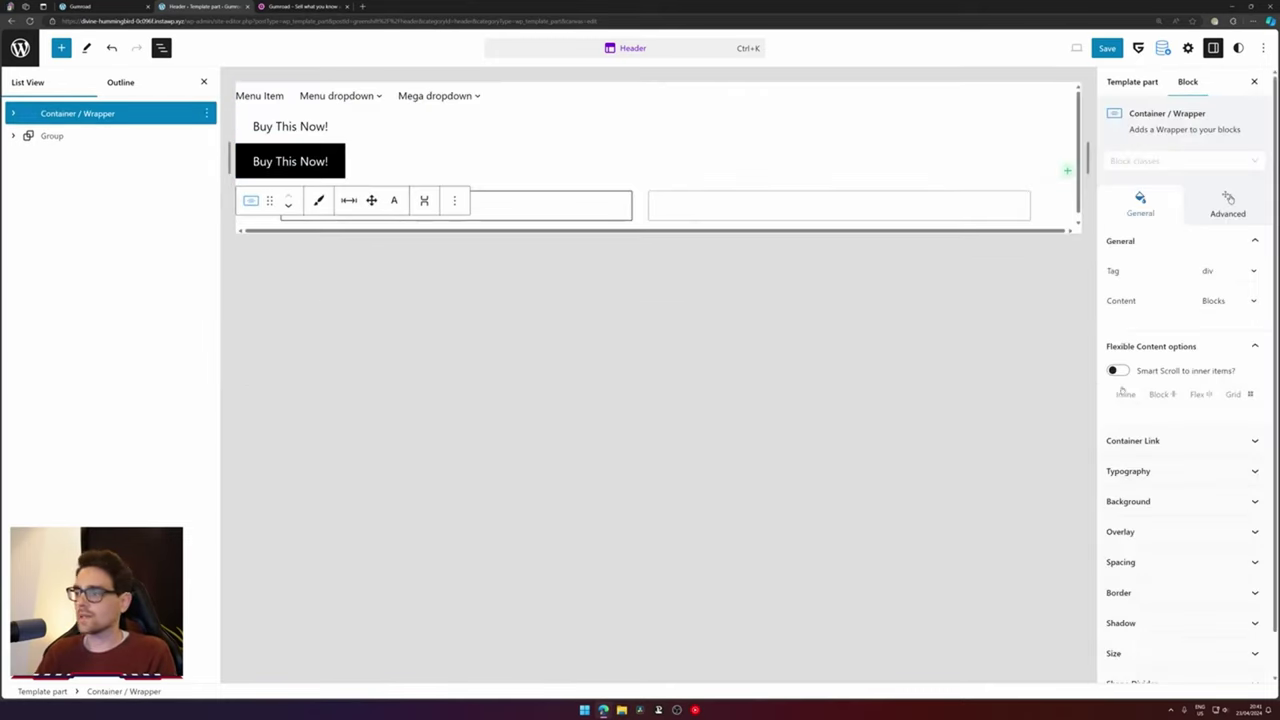
# Set both the outer Container / Wrapper and the nested one holding the buttons to Flex layout
pyautogui.click(1198, 394)
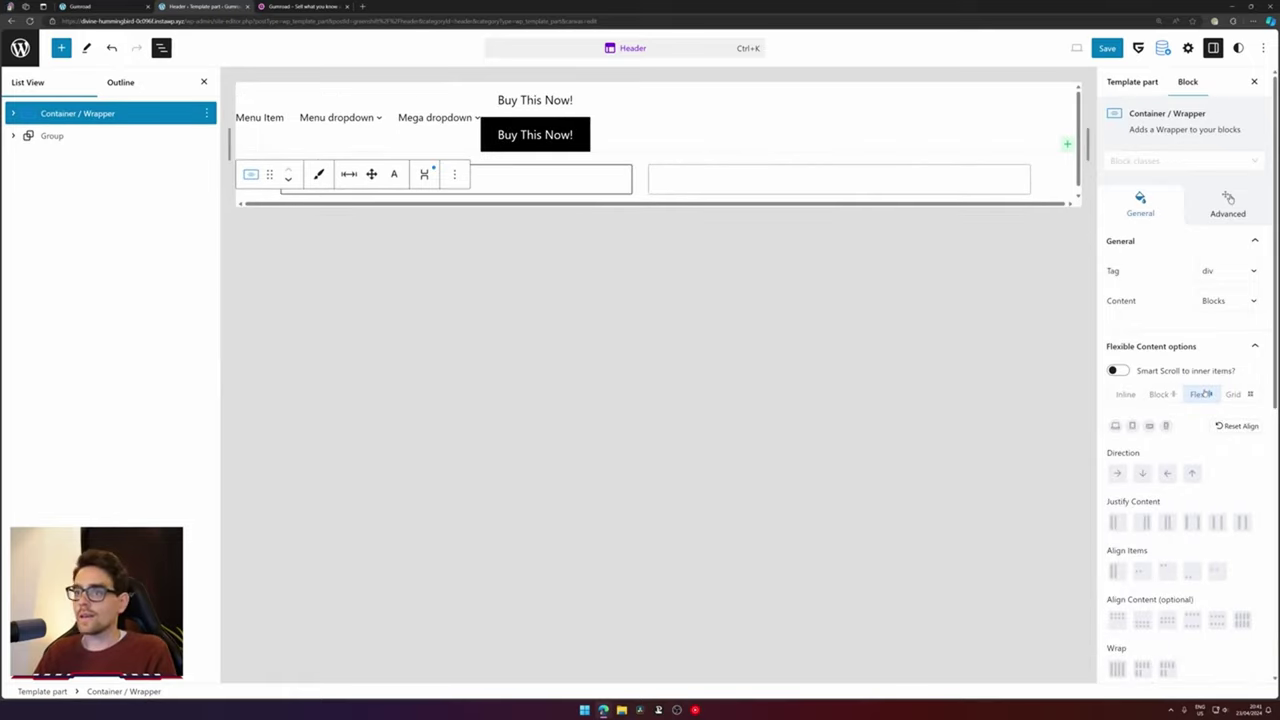
pyautogui.click(13, 113)
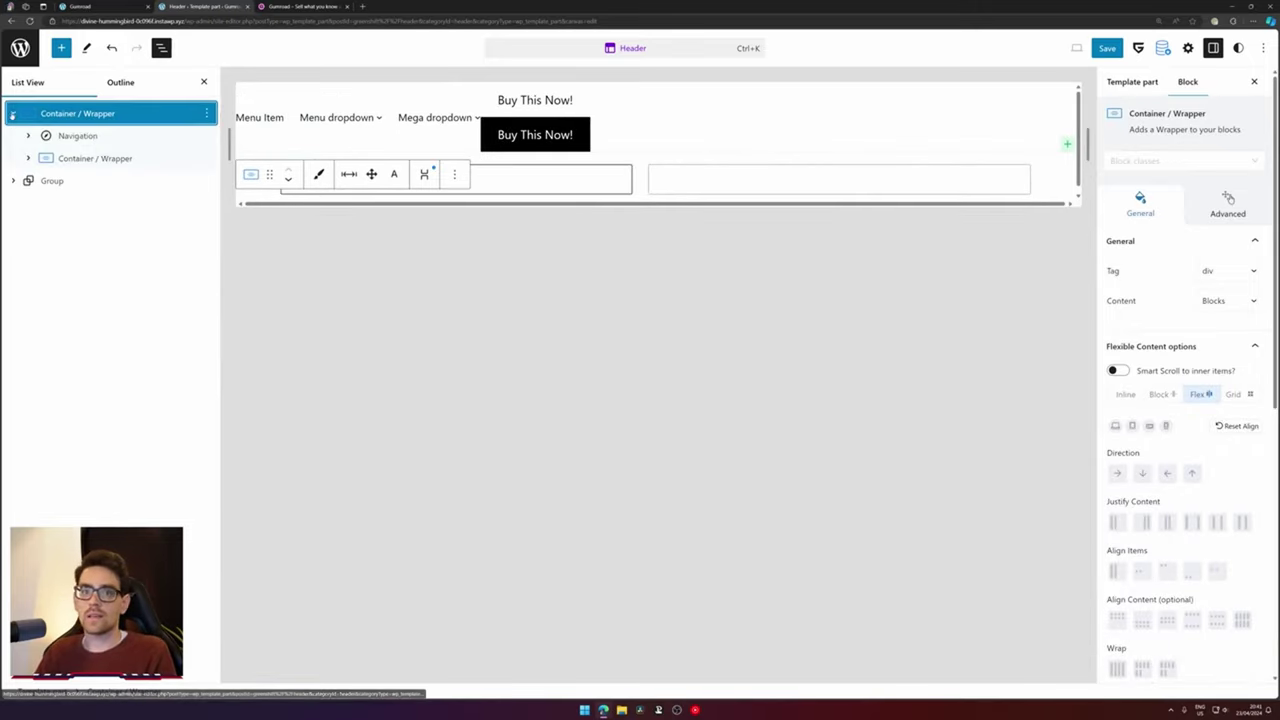
pyautogui.click(80, 158)
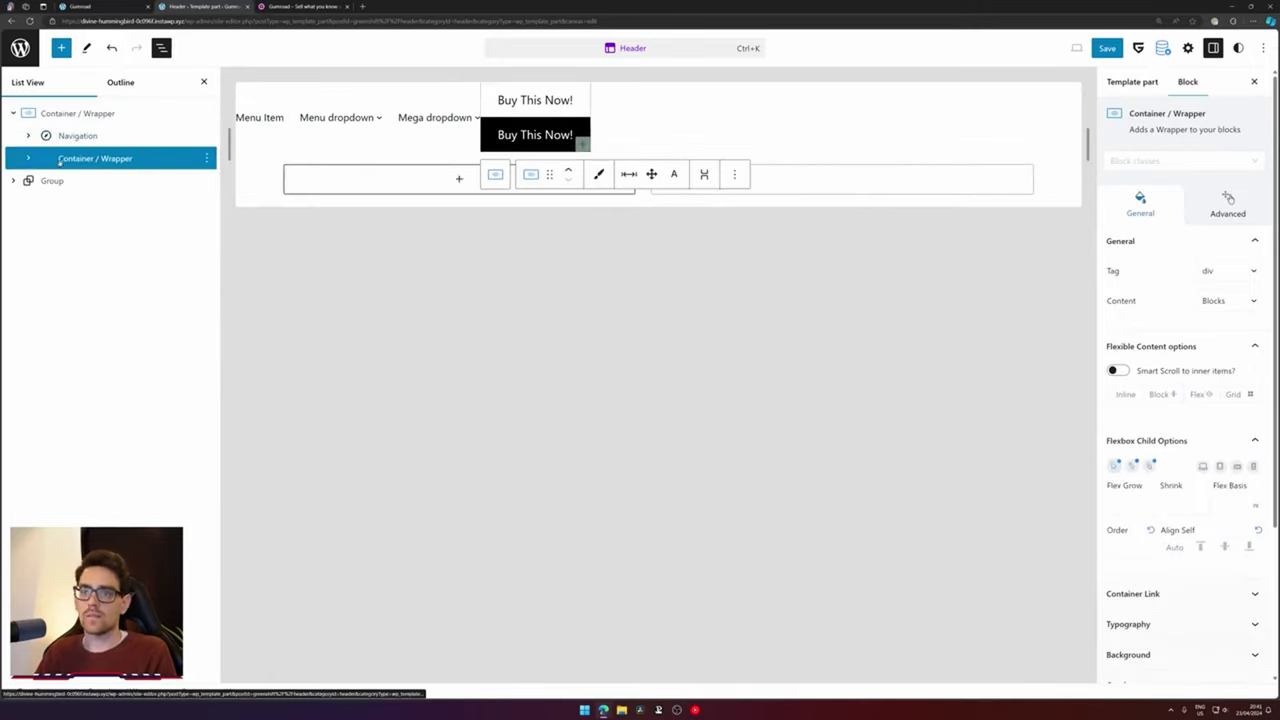
pyautogui.click(1190, 395)
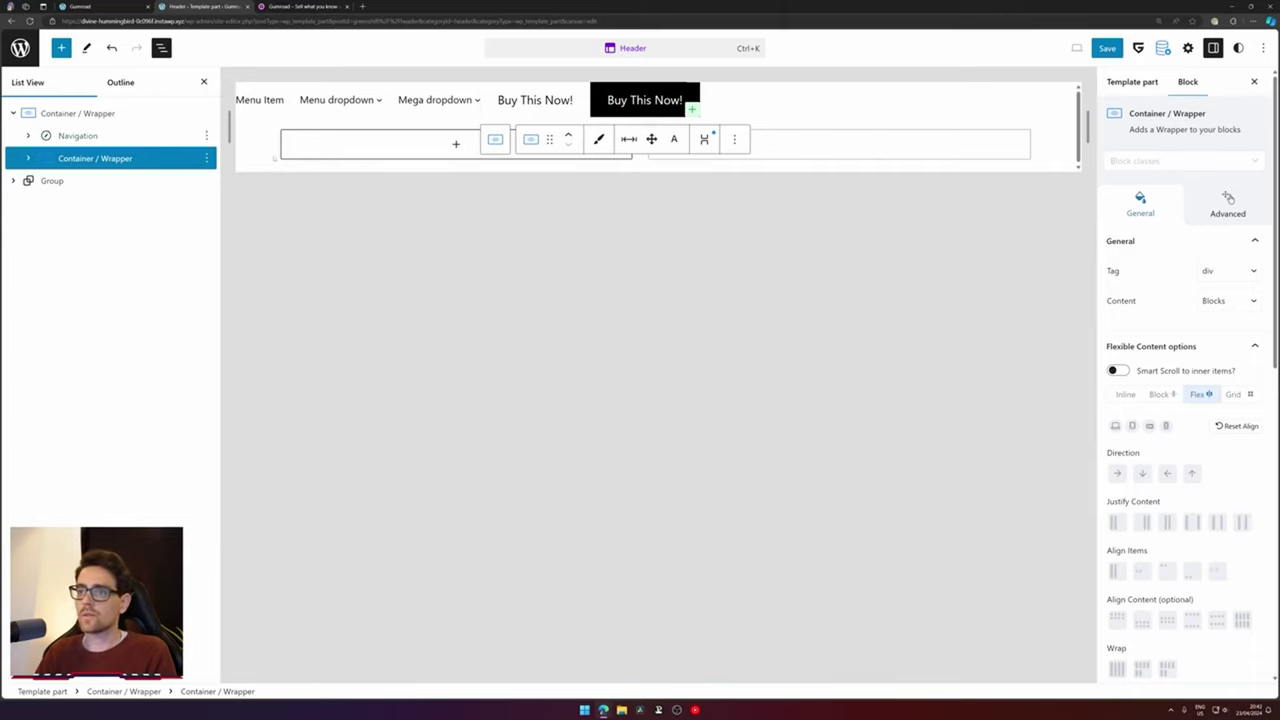
# Delete the leftover Group block and justify the outer Container / Wrapper's content with space between
pyautogui.click(125, 181)
pyautogui.press('Delete')
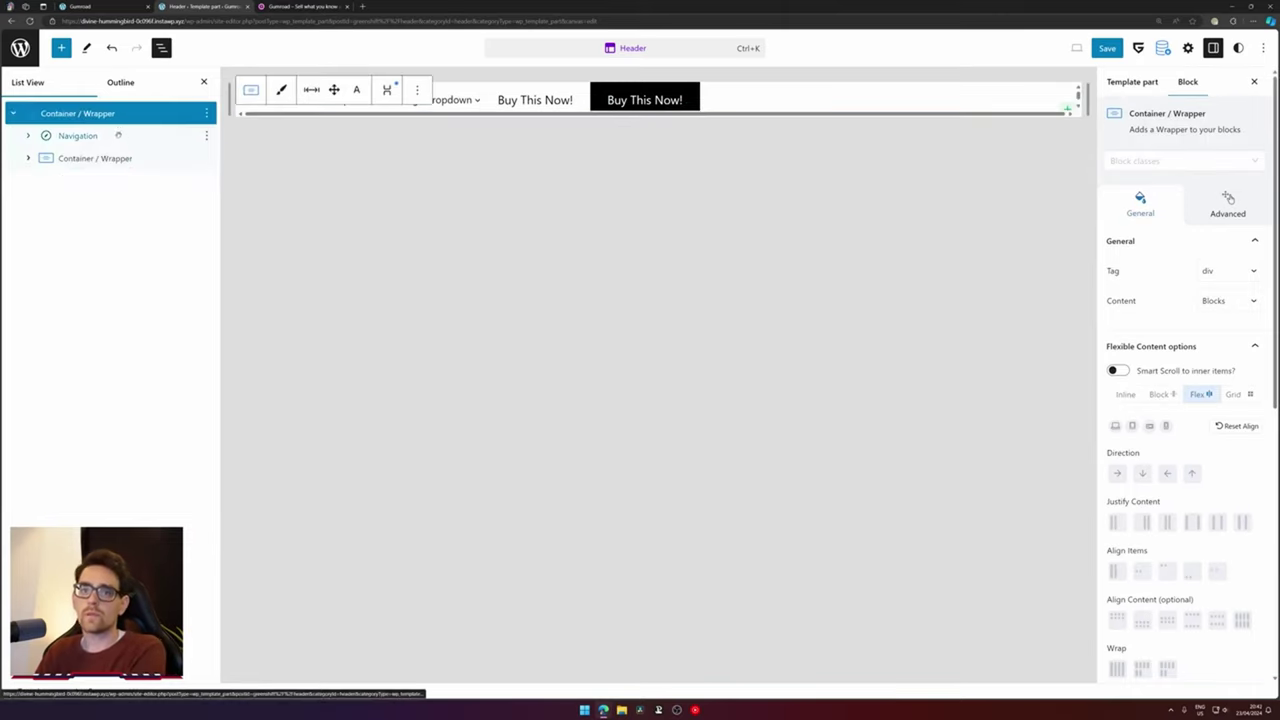
pyautogui.scroll(-3, 1190, 300)
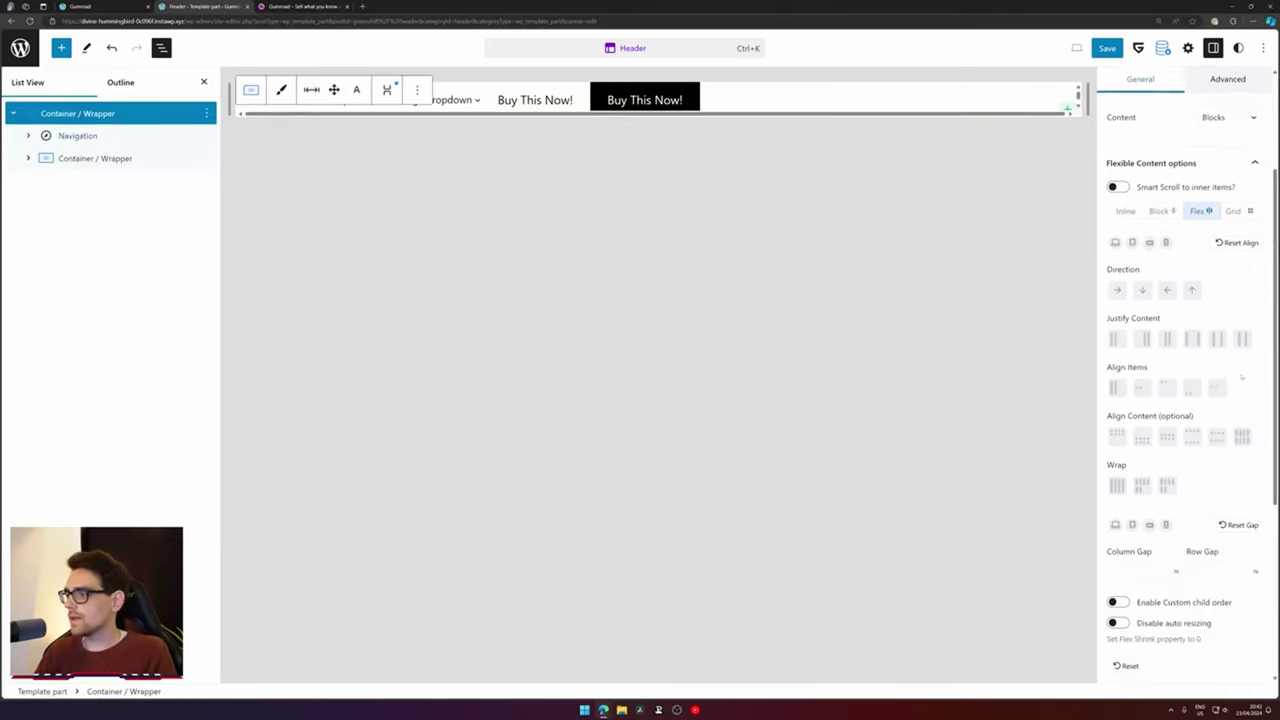
pyautogui.click(1190, 339)
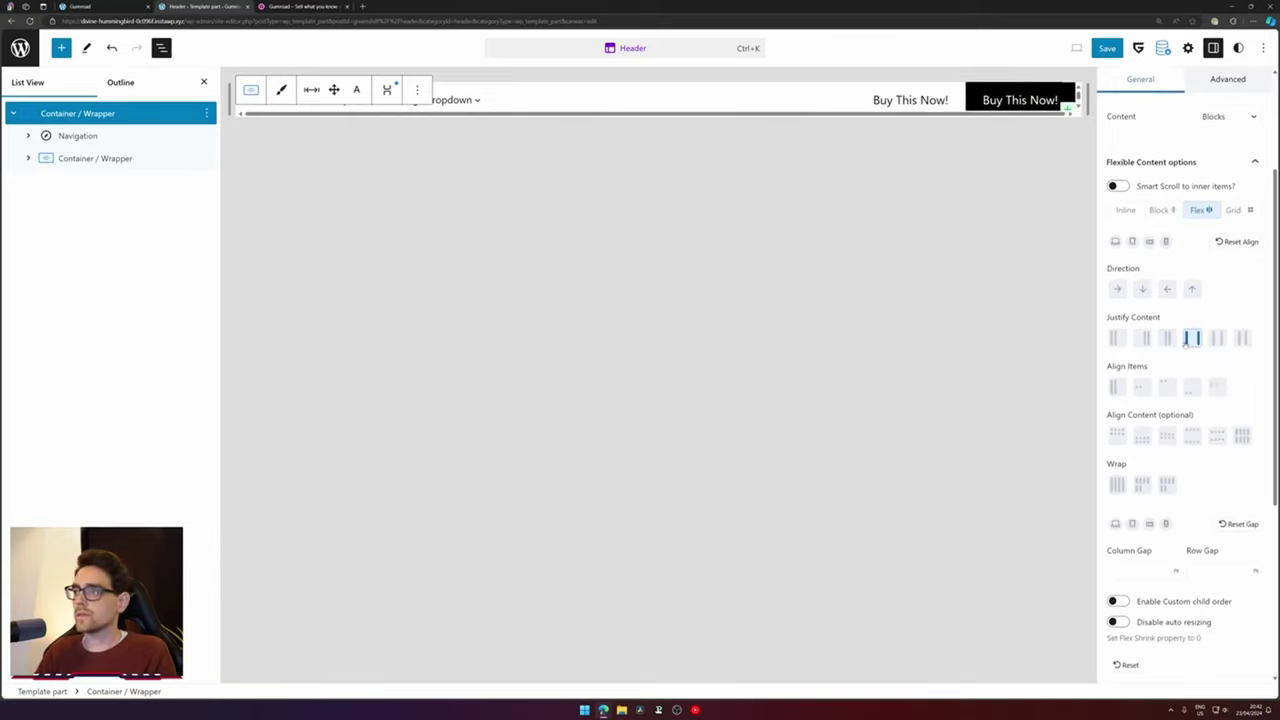
# Save the header template part and reload the live site's homepage
pyautogui.click(1107, 48)
pyautogui.click(1143, 47)
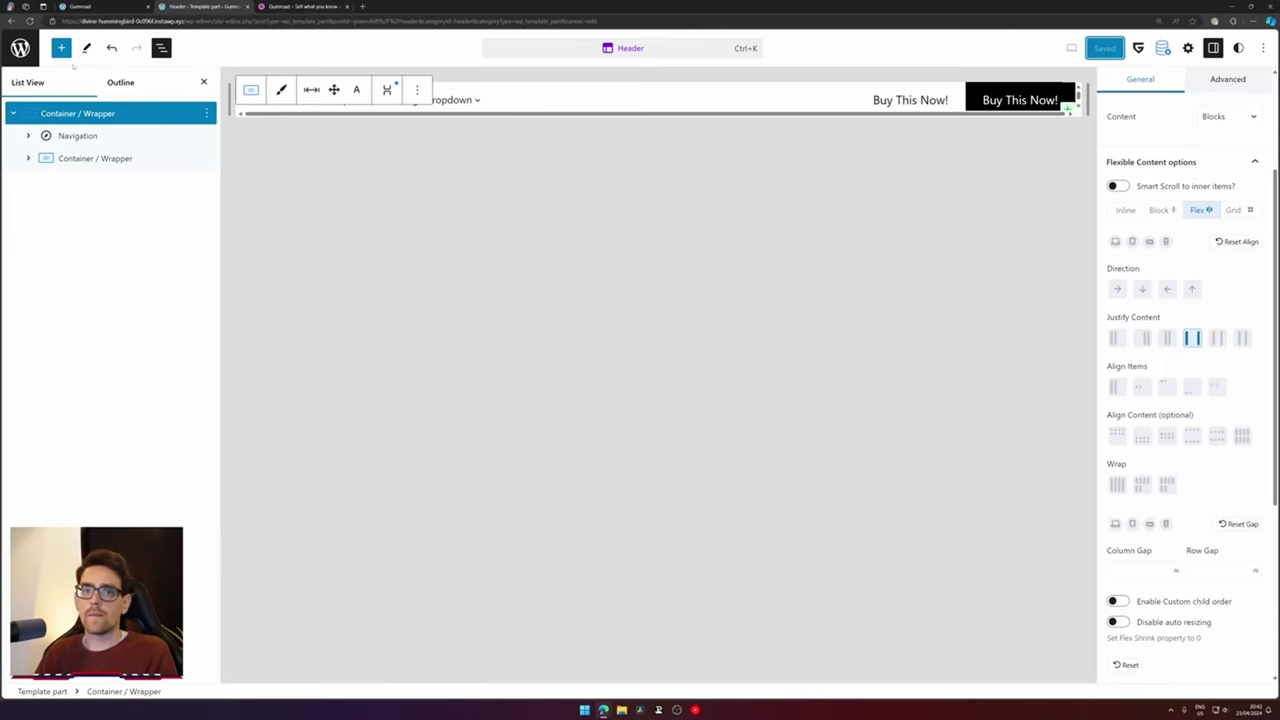
pyautogui.click(61, 8)
pyautogui.press('F5')
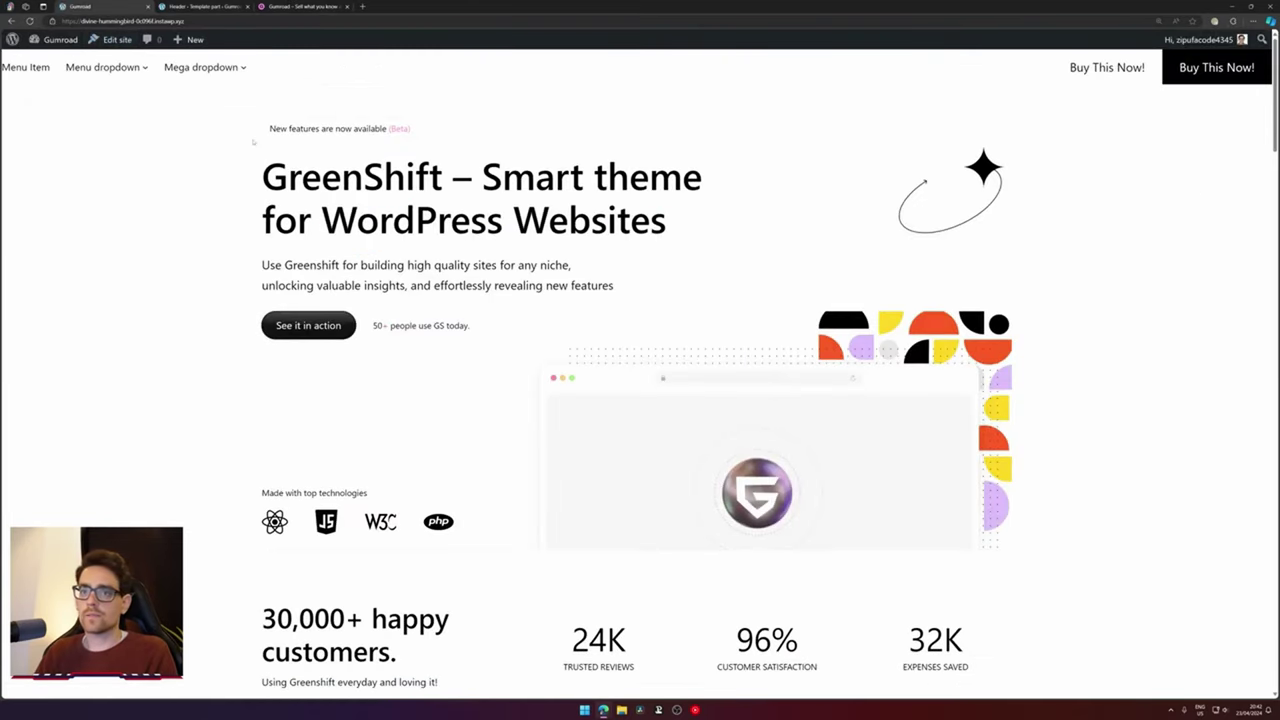
# Compare the live site's header with the original Gumroad header, then return to the header editor
pyautogui.click(300, 6)
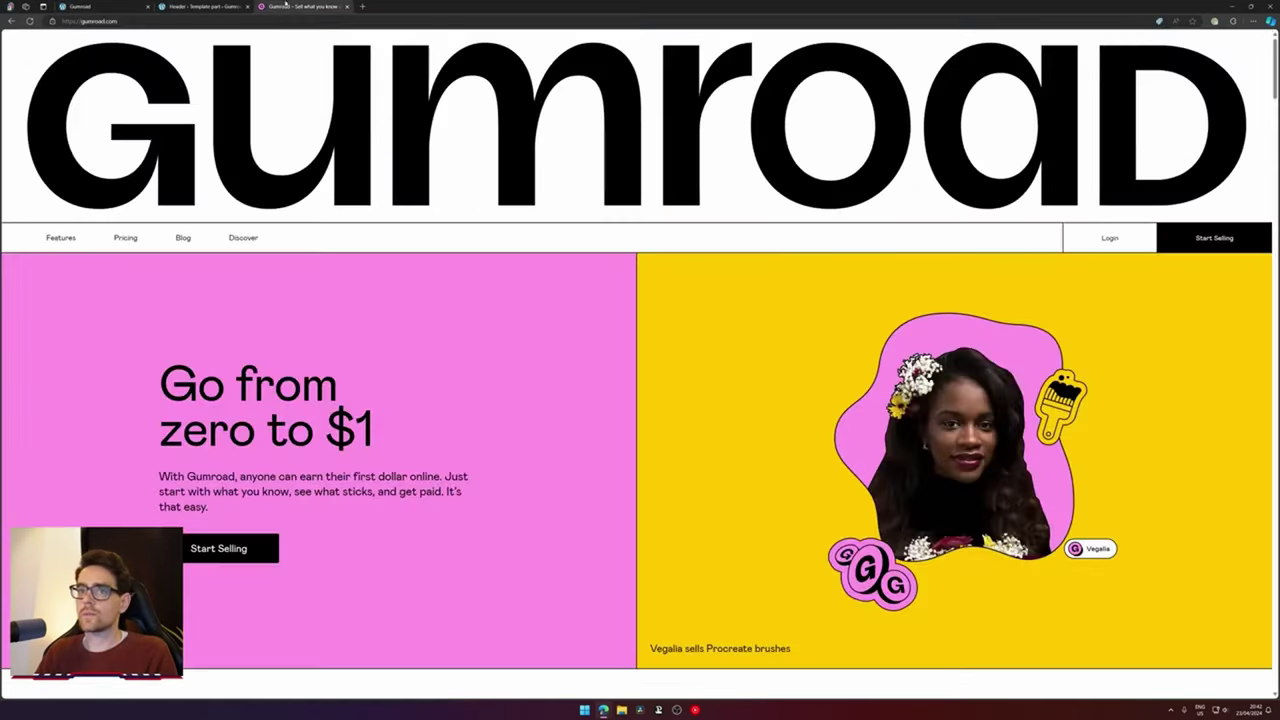
pyautogui.click(108, 6)
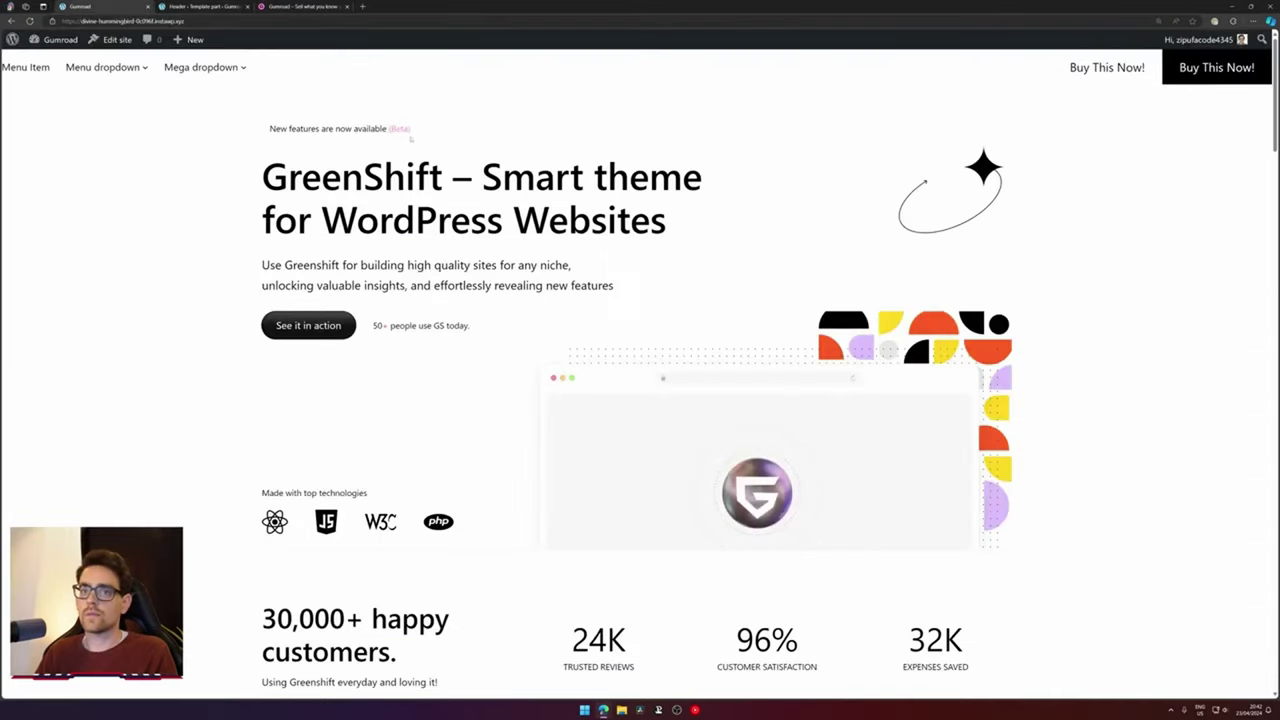
pyautogui.click(196, 6)
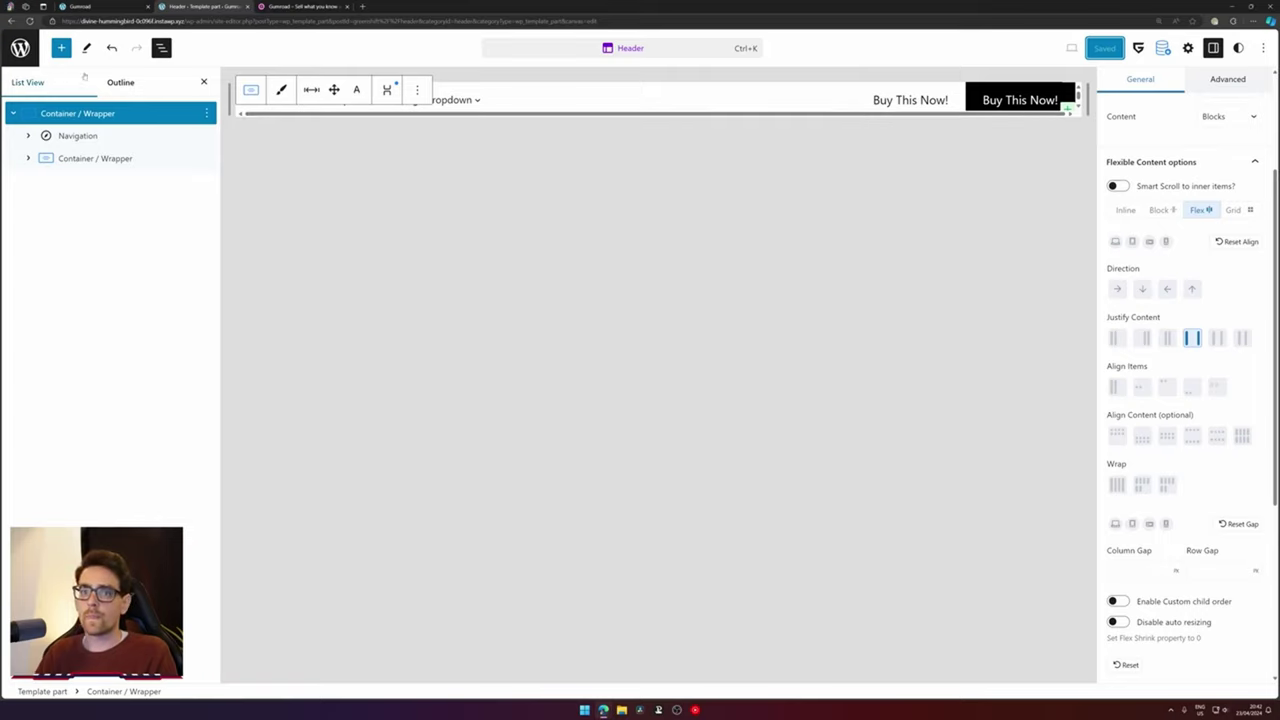
# Change the label of the white Buy This Now! button to Login
pyautogui.click(907, 102)
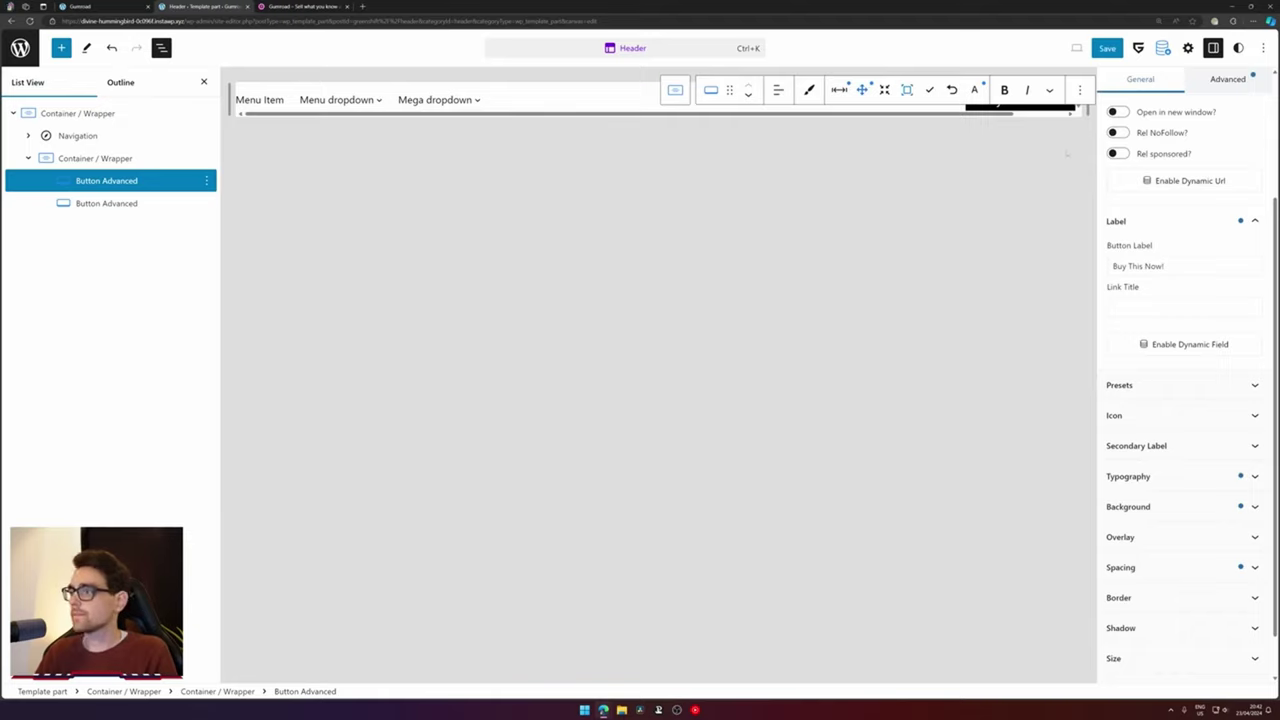
pyautogui.hotkey('ctrl', 'a')
pyautogui.press('Left')
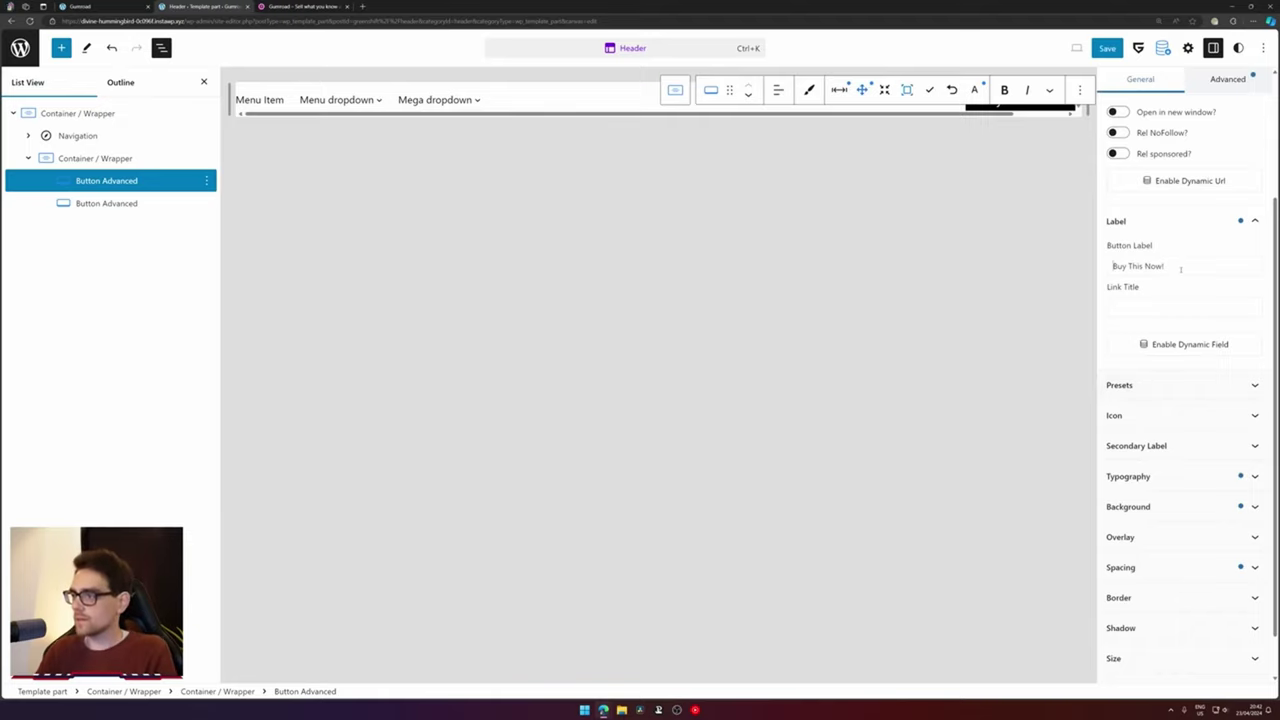
pyautogui.hotkey('ctrl', 'a')
pyautogui.write('Login')
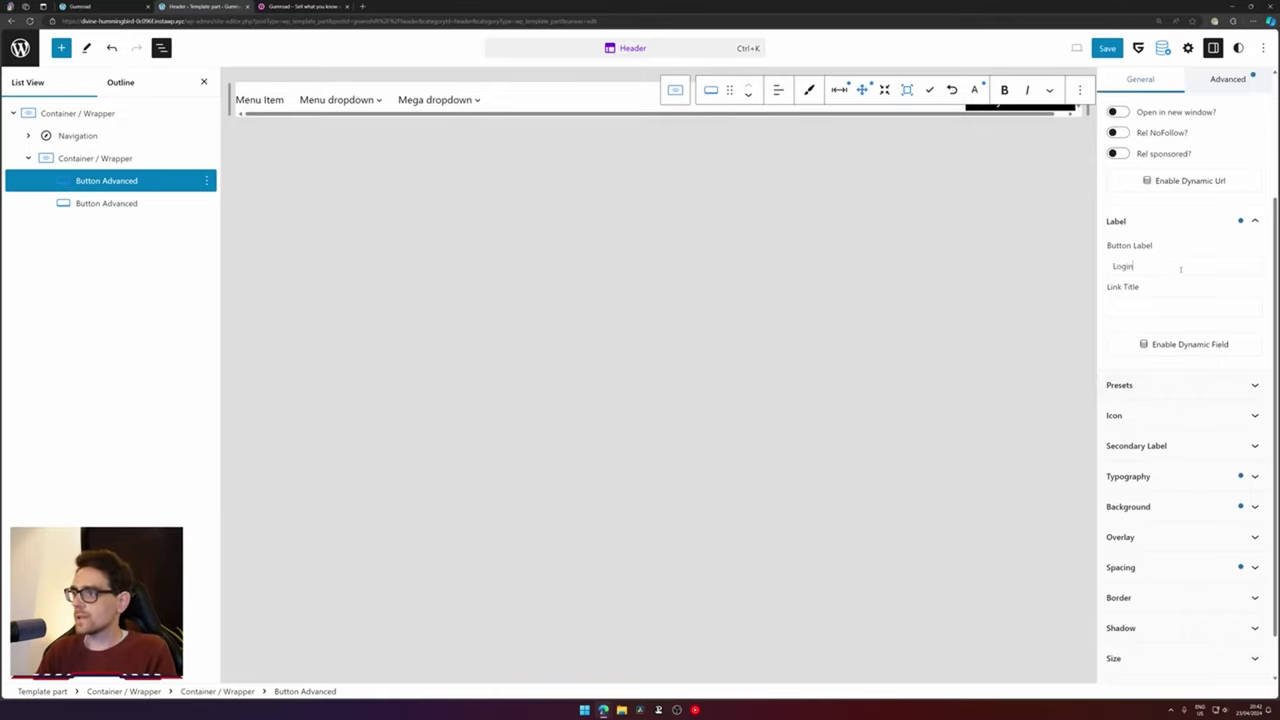
# Check Gumroad's header for its button wording, change the black button's label to Start Selling and save the header
pyautogui.click(300, 6)
pyautogui.click(240, 6)
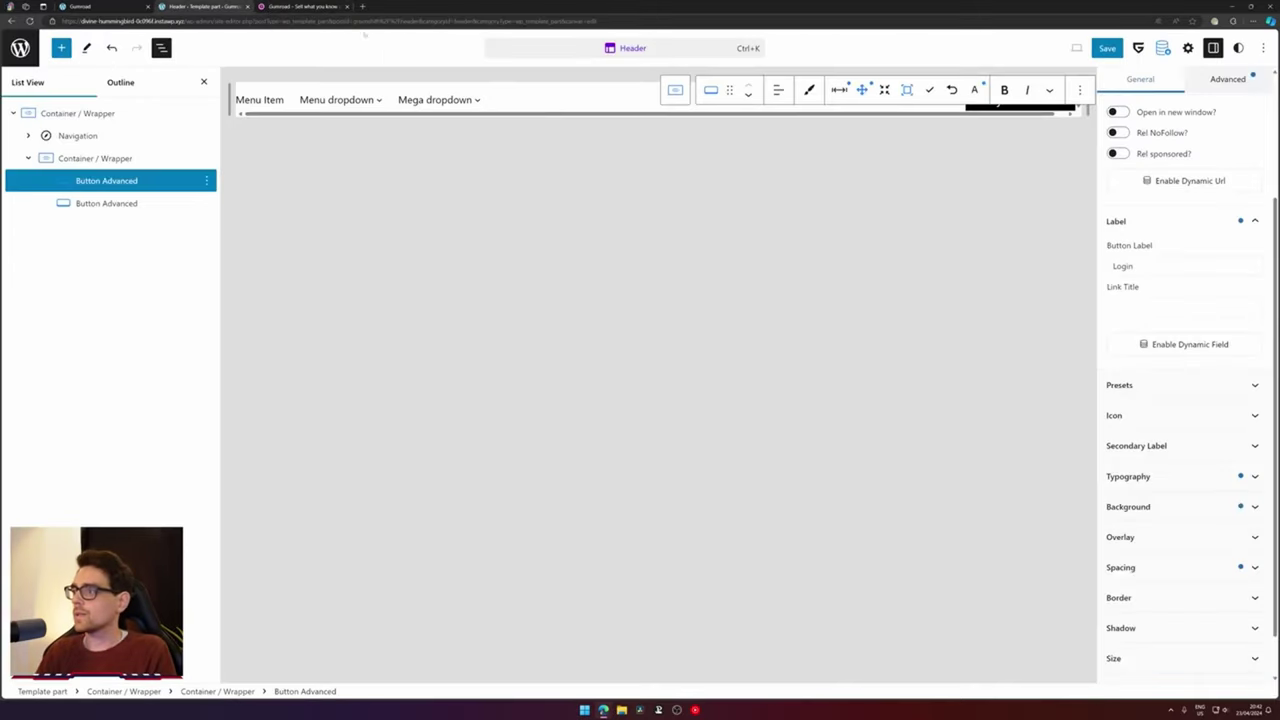
pyautogui.click(984, 106)
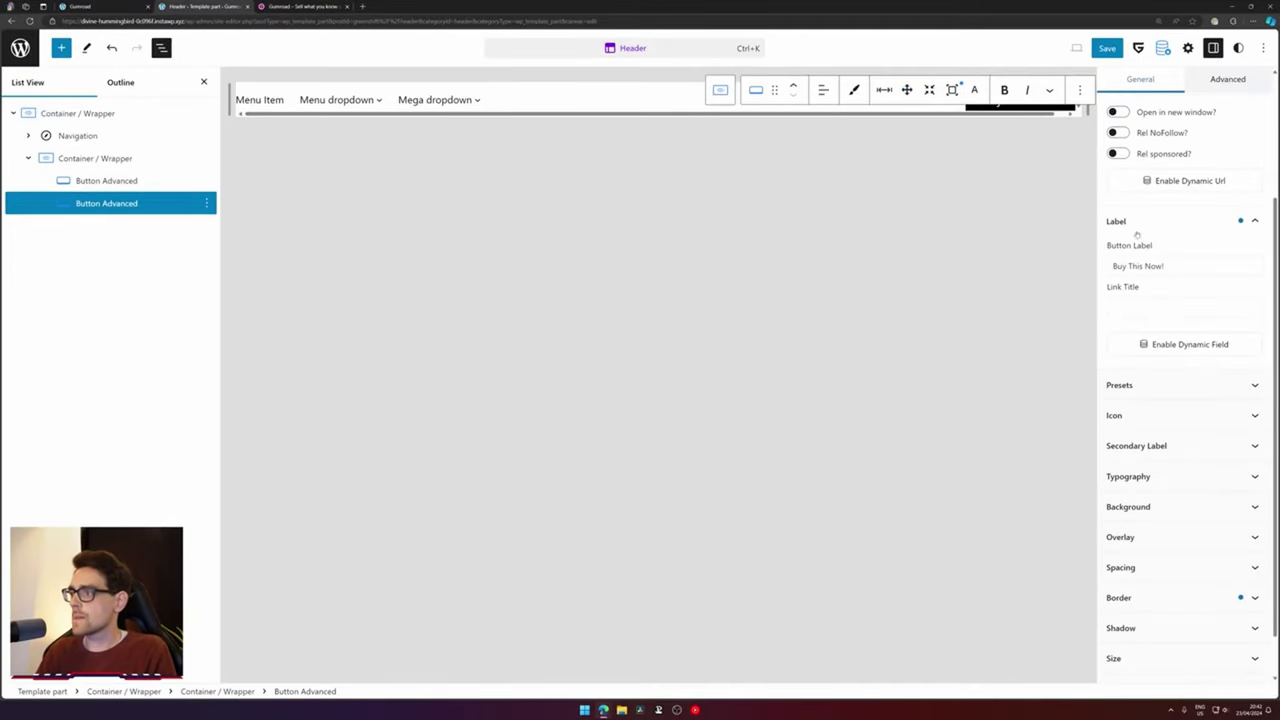
pyautogui.tripleClick(1141, 266)
pyautogui.write('Start')
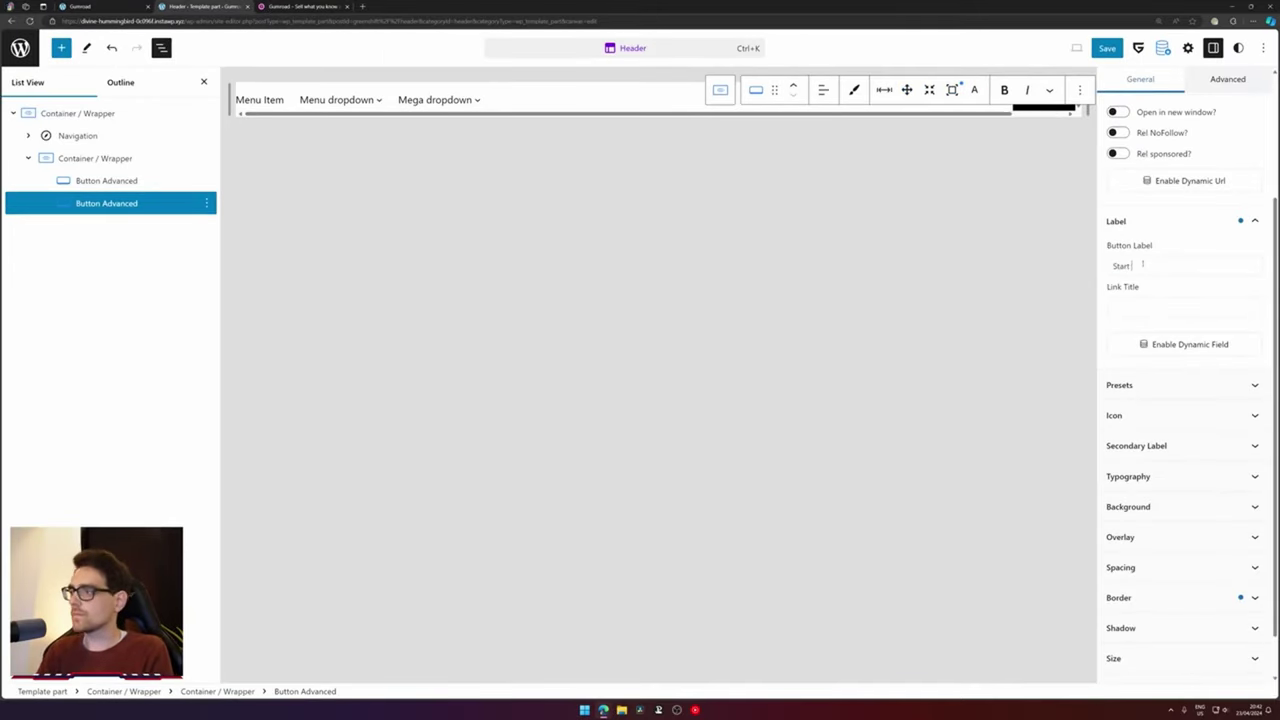
pyautogui.write(' Selling')
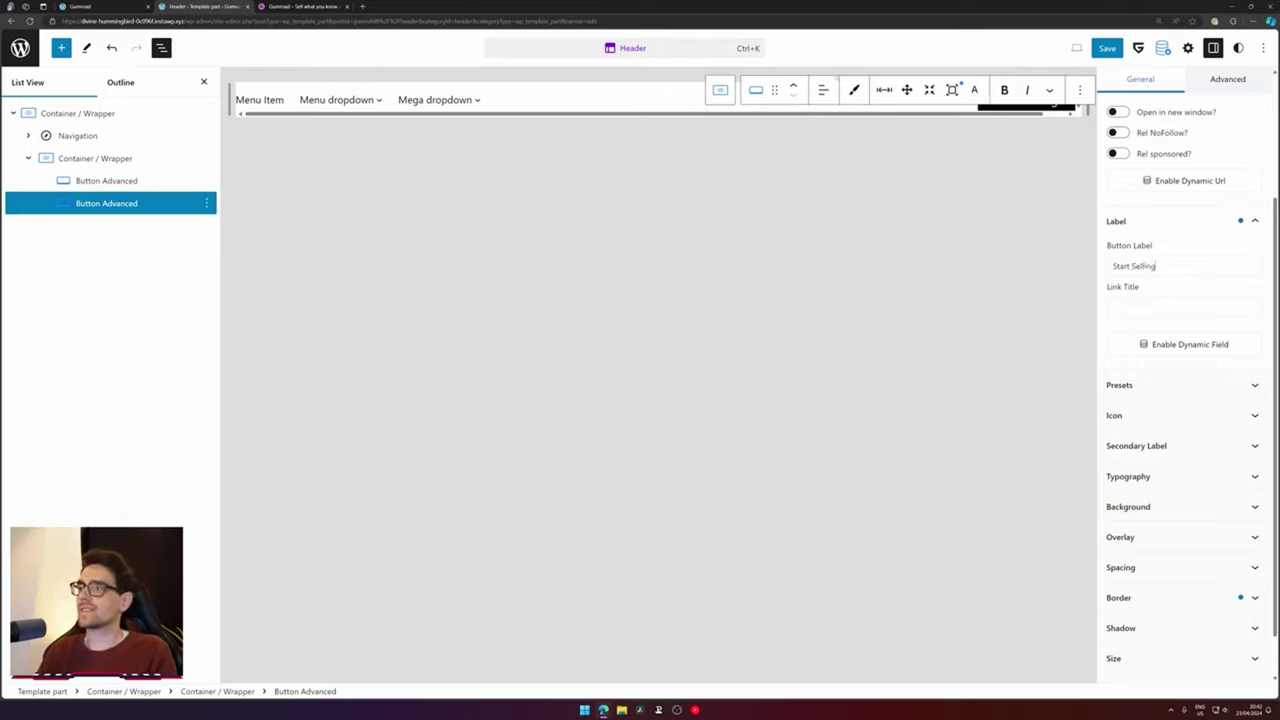
pyautogui.click(1107, 48)
pyautogui.click(1149, 47)
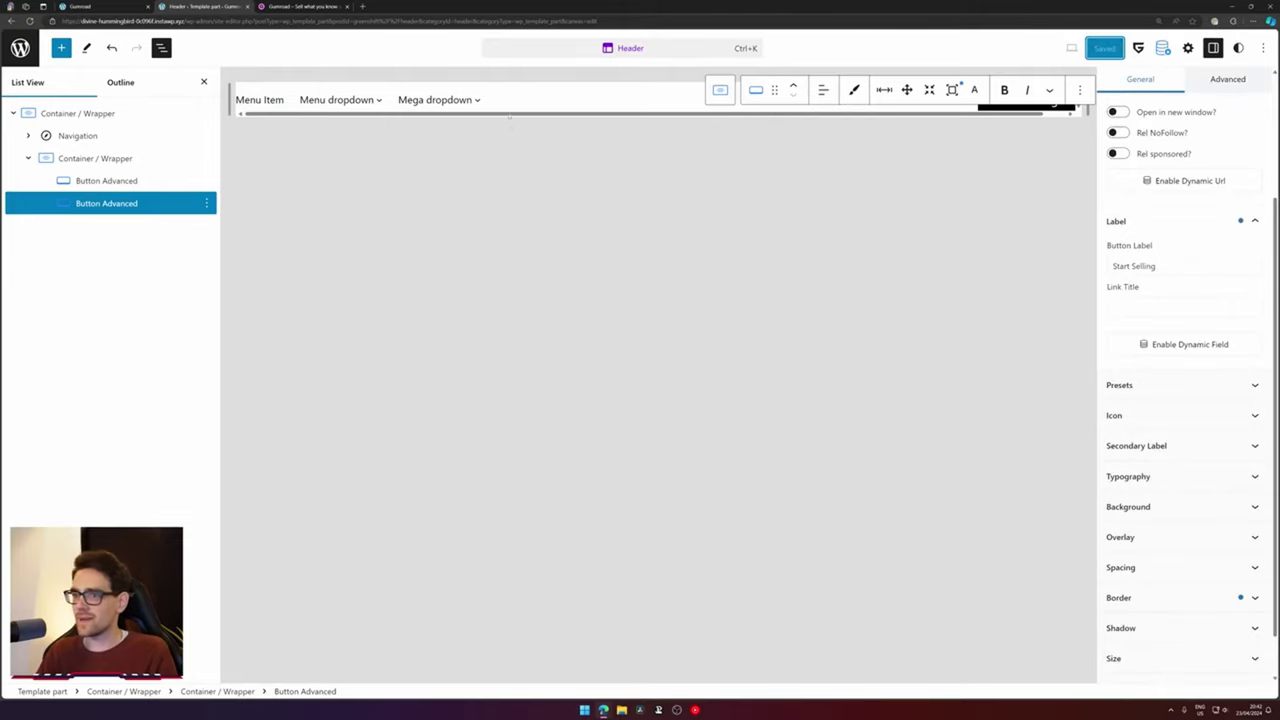
# Insert a new Navigation block before the existing one in the outer Container / Wrapper
pyautogui.click(470, 103)
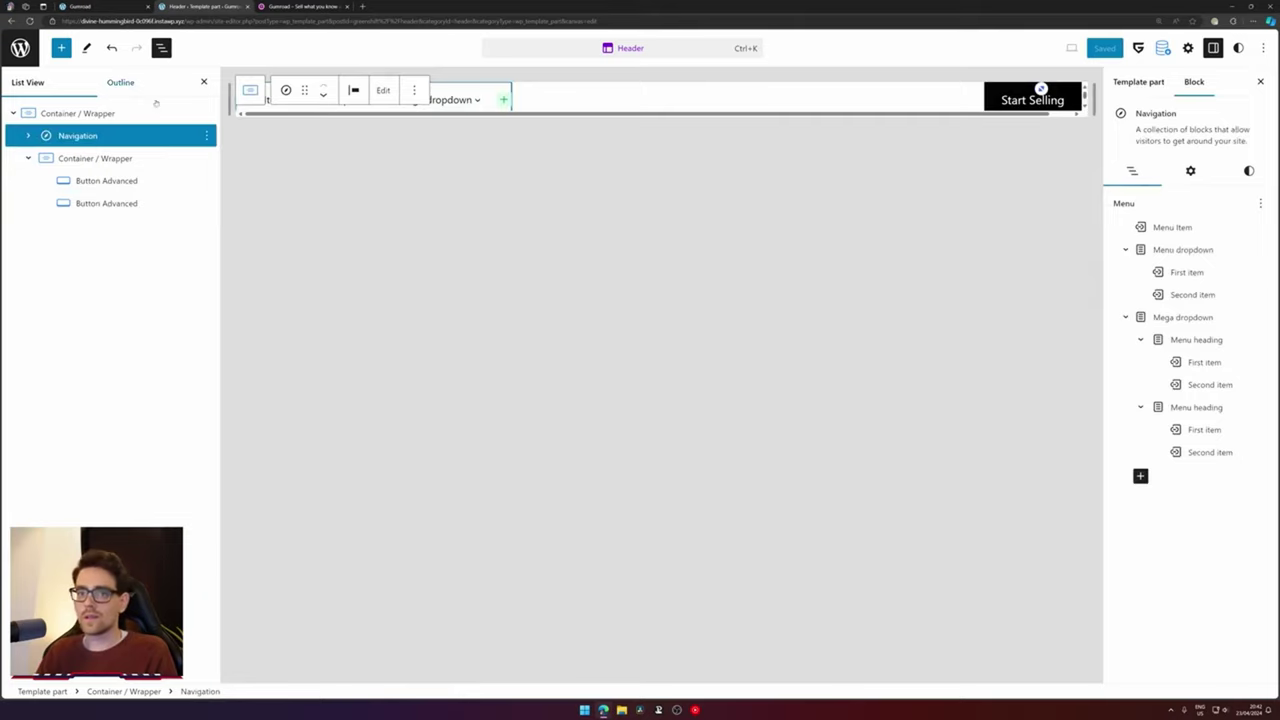
pyautogui.click(28, 136)
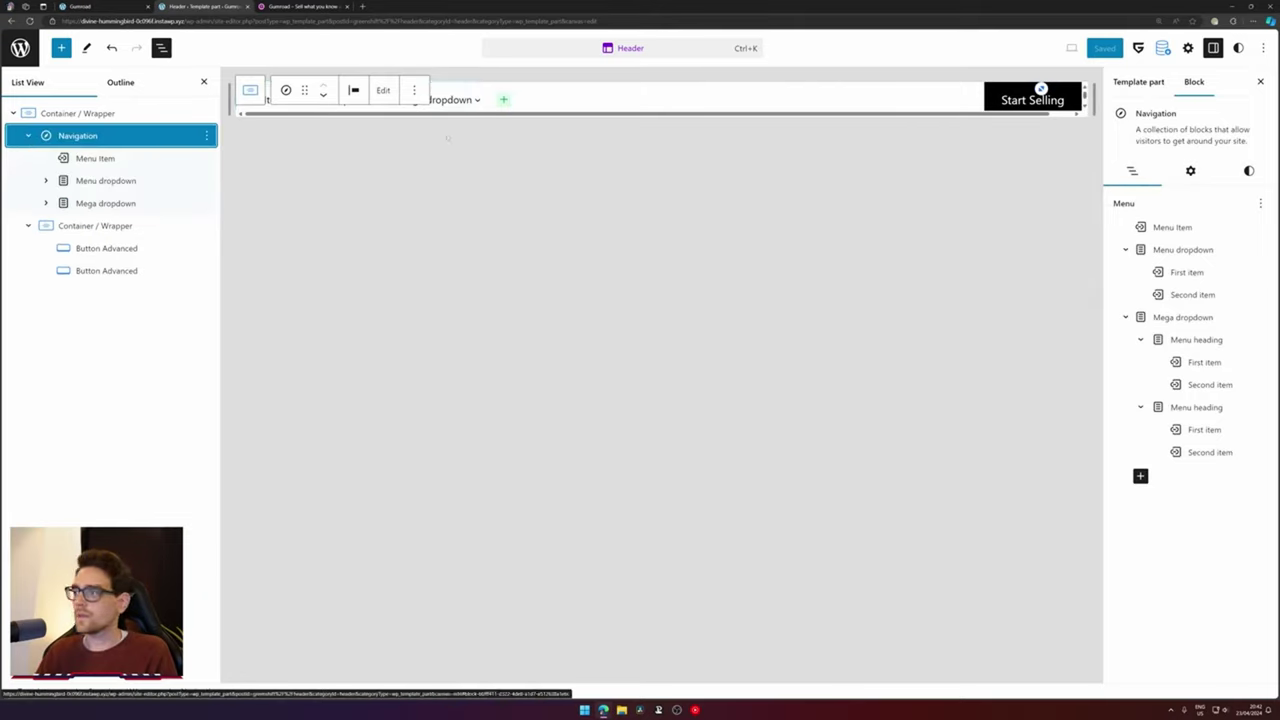
pyautogui.click(1190, 171)
pyautogui.click(1132, 171)
pyautogui.click(206, 135)
pyautogui.click(255, 212)
pyautogui.write('/navi')
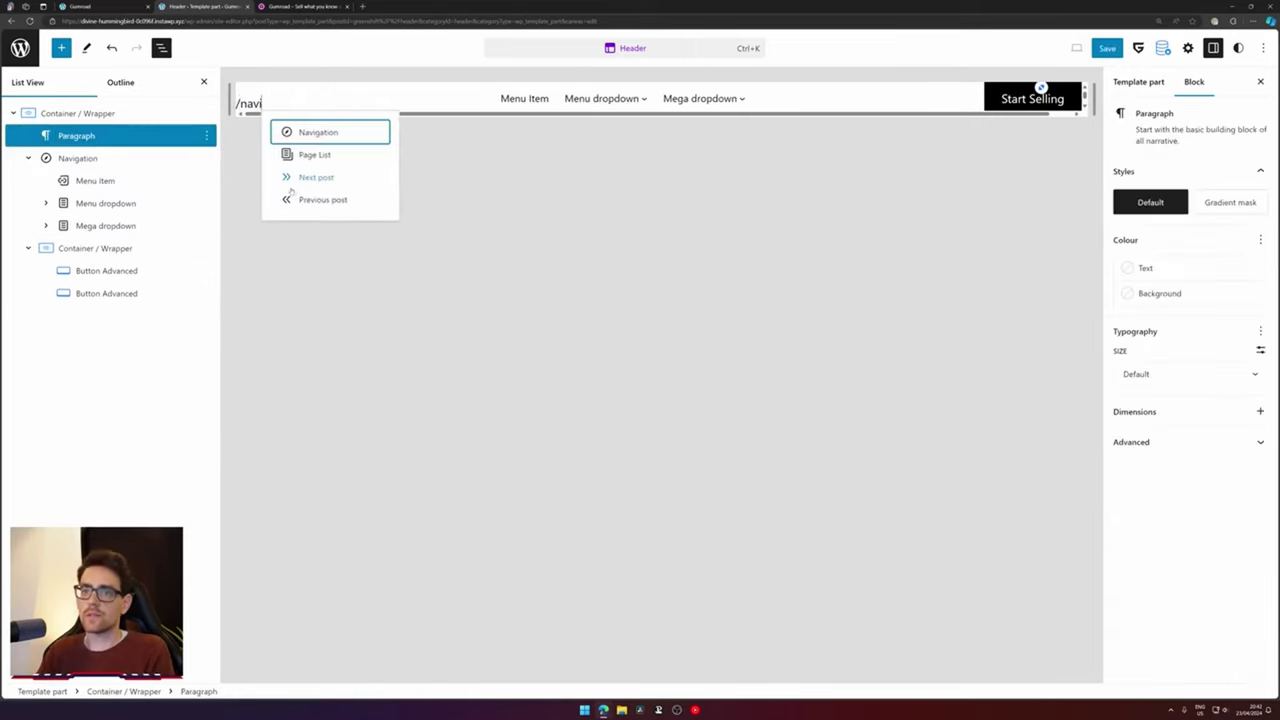
pyautogui.press('Return')
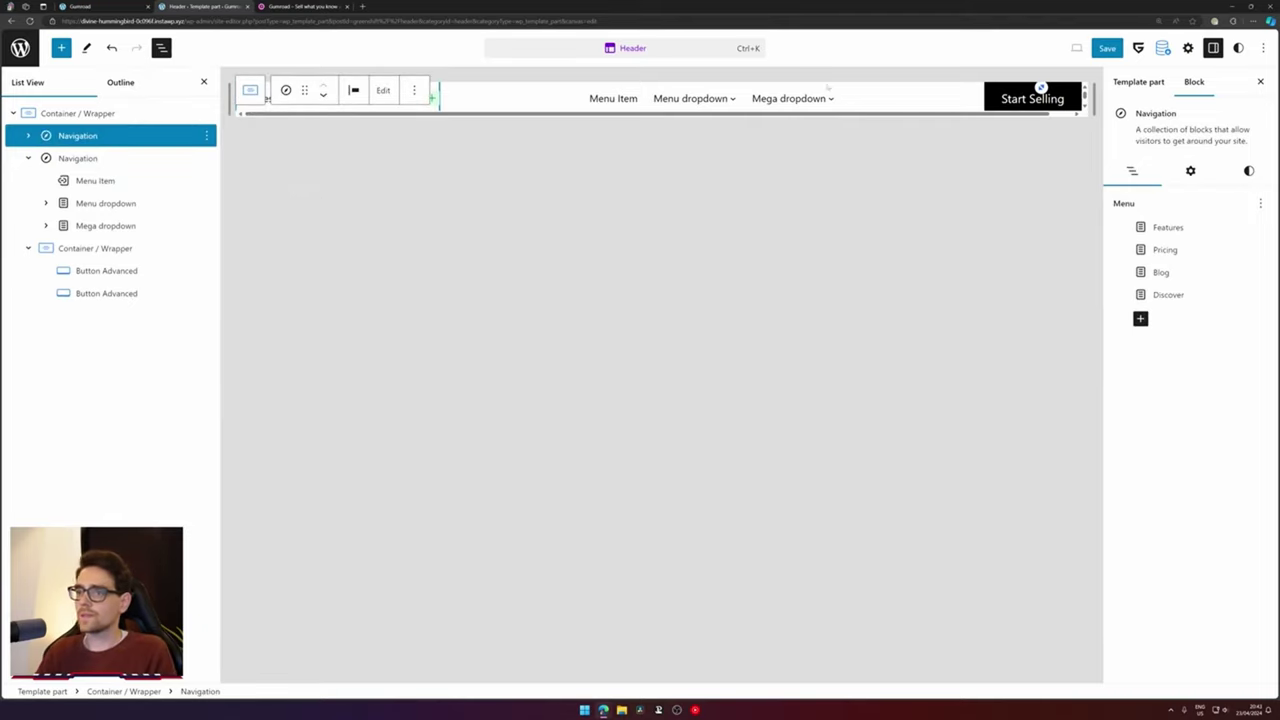
# Delete the old Navigation block containing the Menu Item and dropdown placeholders, and save the header
pyautogui.click(114, 158)
pyautogui.press('Delete')
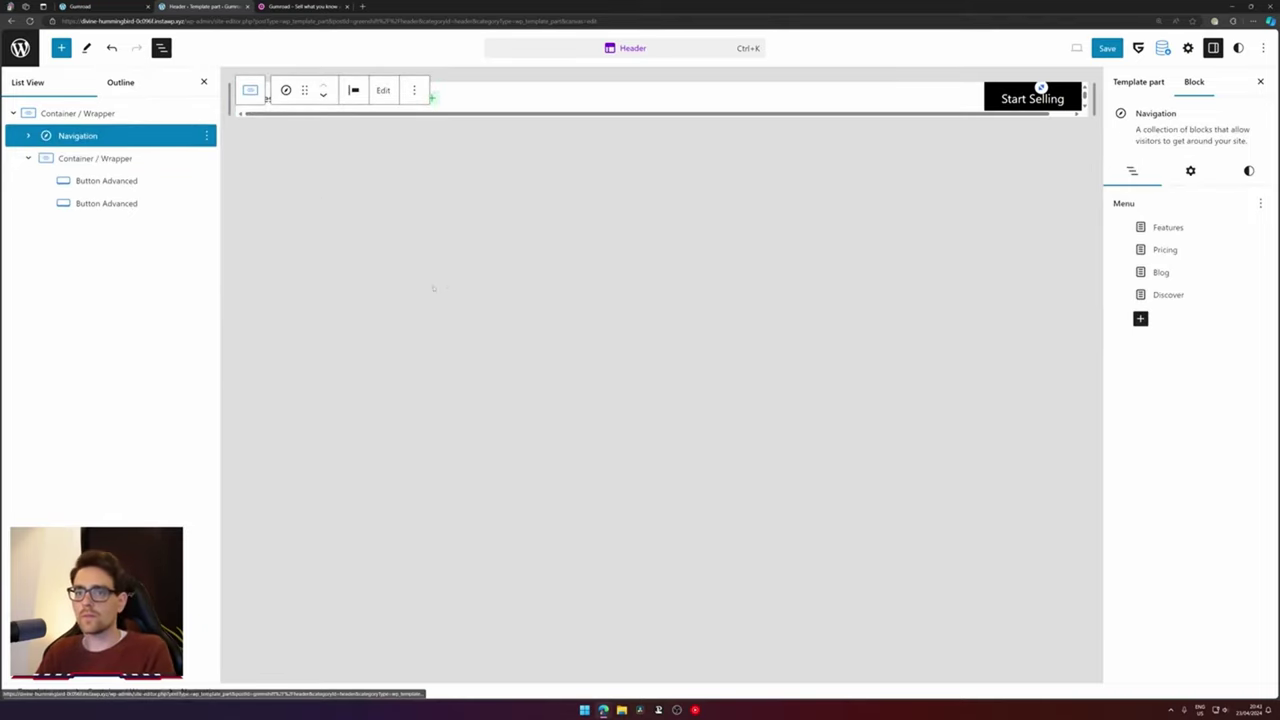
pyautogui.click(1113, 51)
pyautogui.click(1119, 52)
# Set the Login button's hover text color to black (#000000)
pyautogui.click(1020, 98)
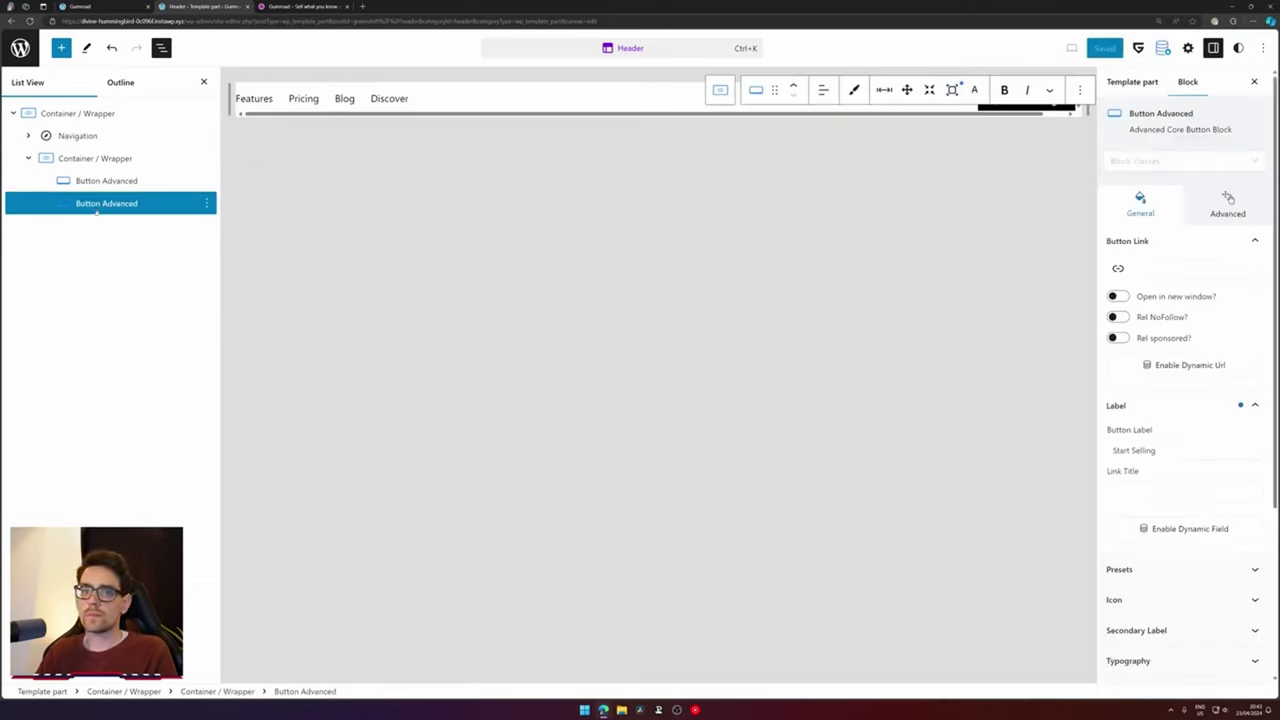
pyautogui.click(93, 181)
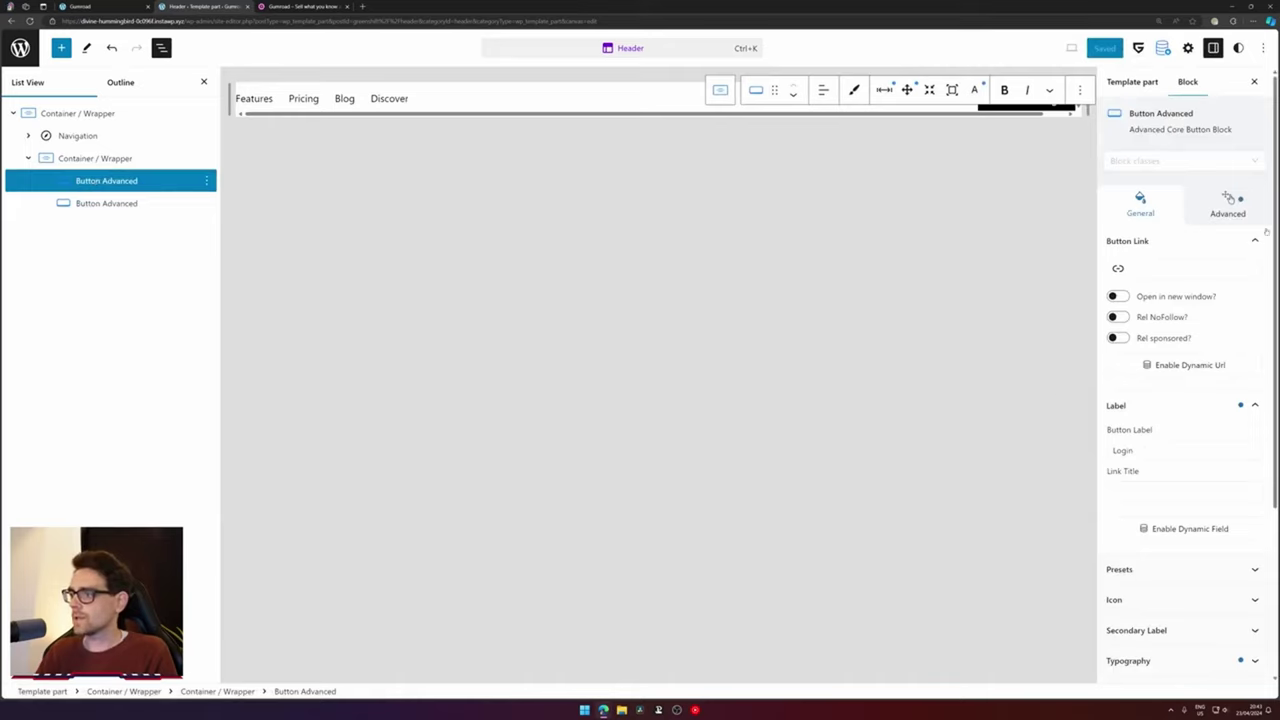
pyautogui.scroll(-5, 1259, 196)
pyautogui.click(976, 91)
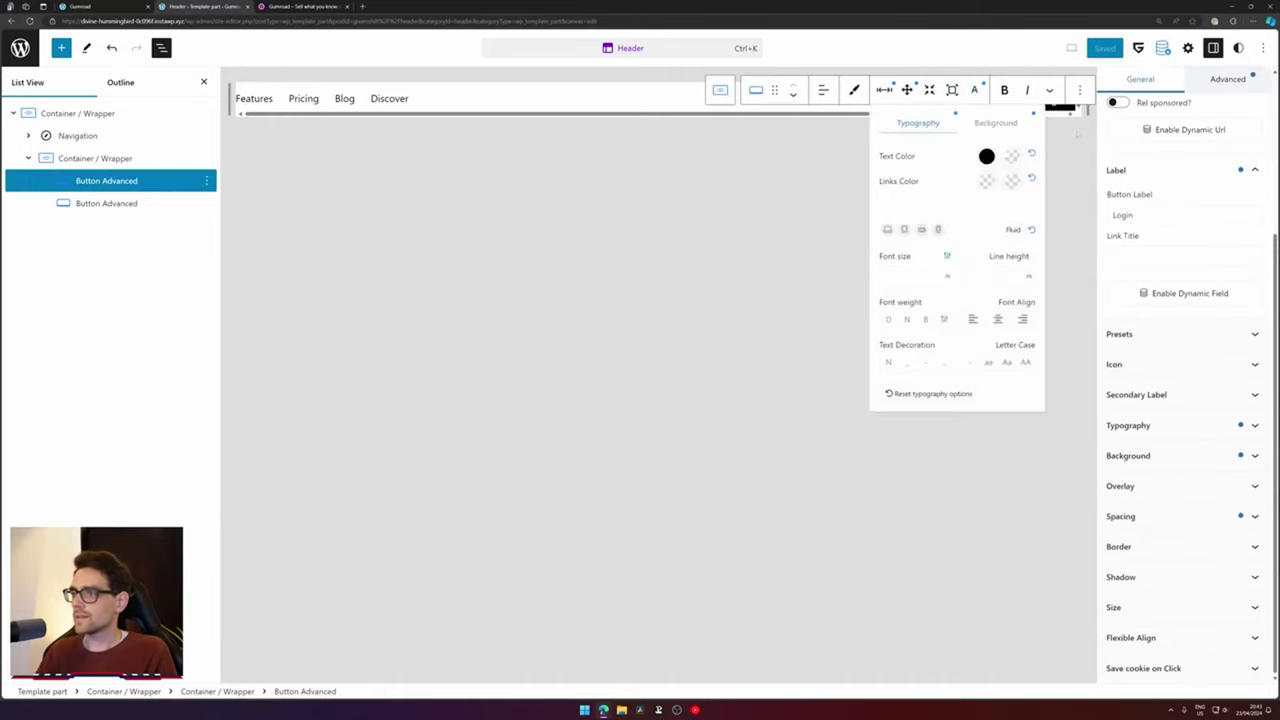
pyautogui.click(1013, 158)
pyautogui.moveTo(951, 229); pyautogui.dragTo(611, 417)
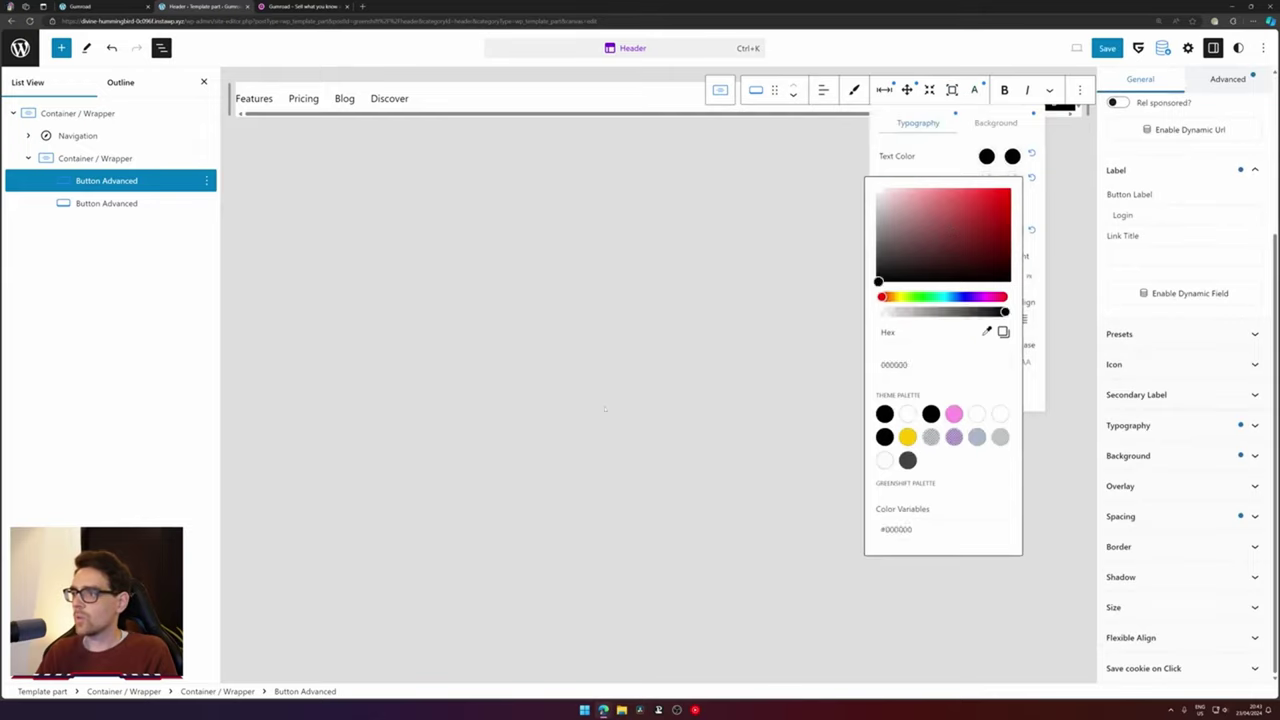
pyautogui.click(712, 257)
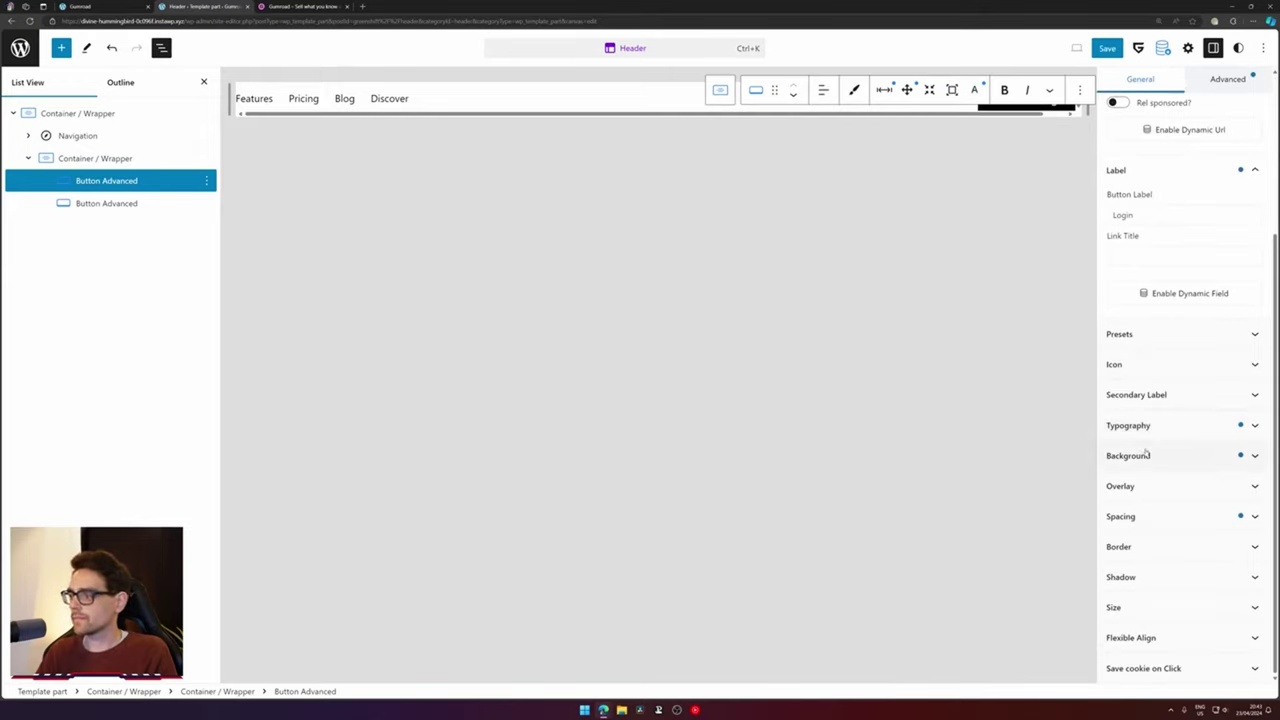
# Enable the Flexbox Row layout on the inner Container / Wrapper holding the two buttons
pyautogui.click(1189, 424)
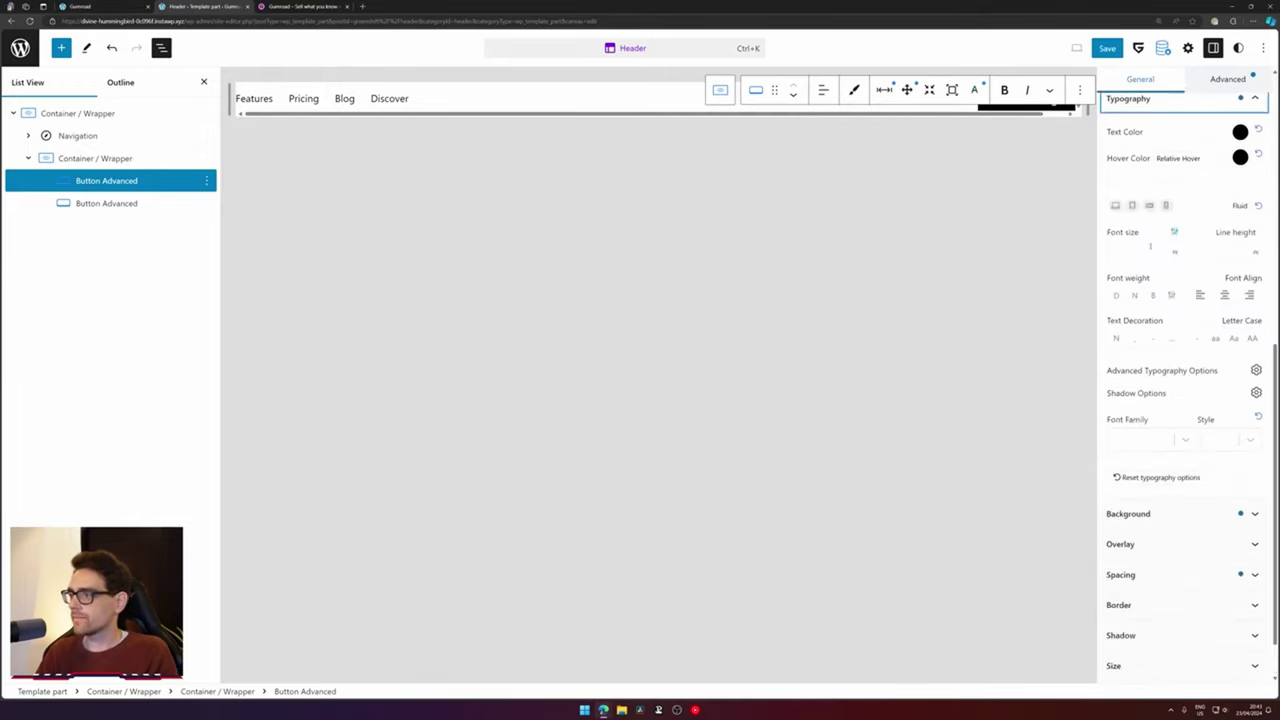
pyautogui.click(123, 163)
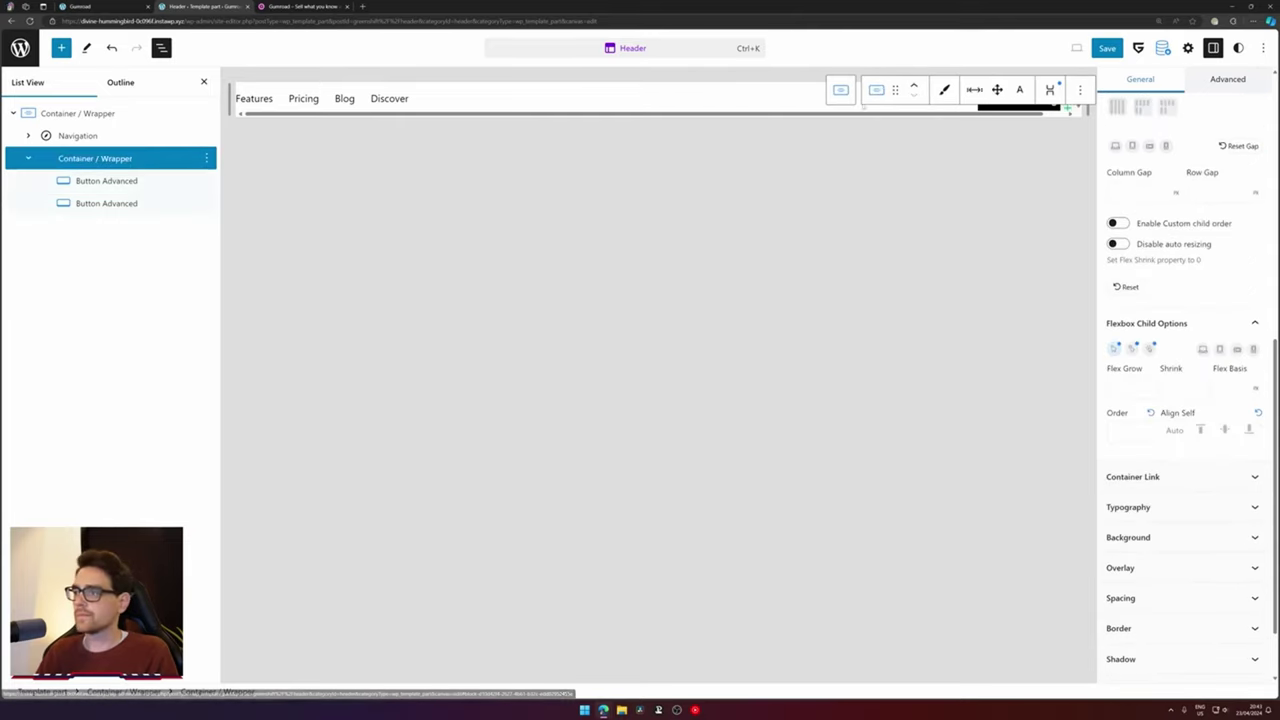
pyautogui.click(1053, 91)
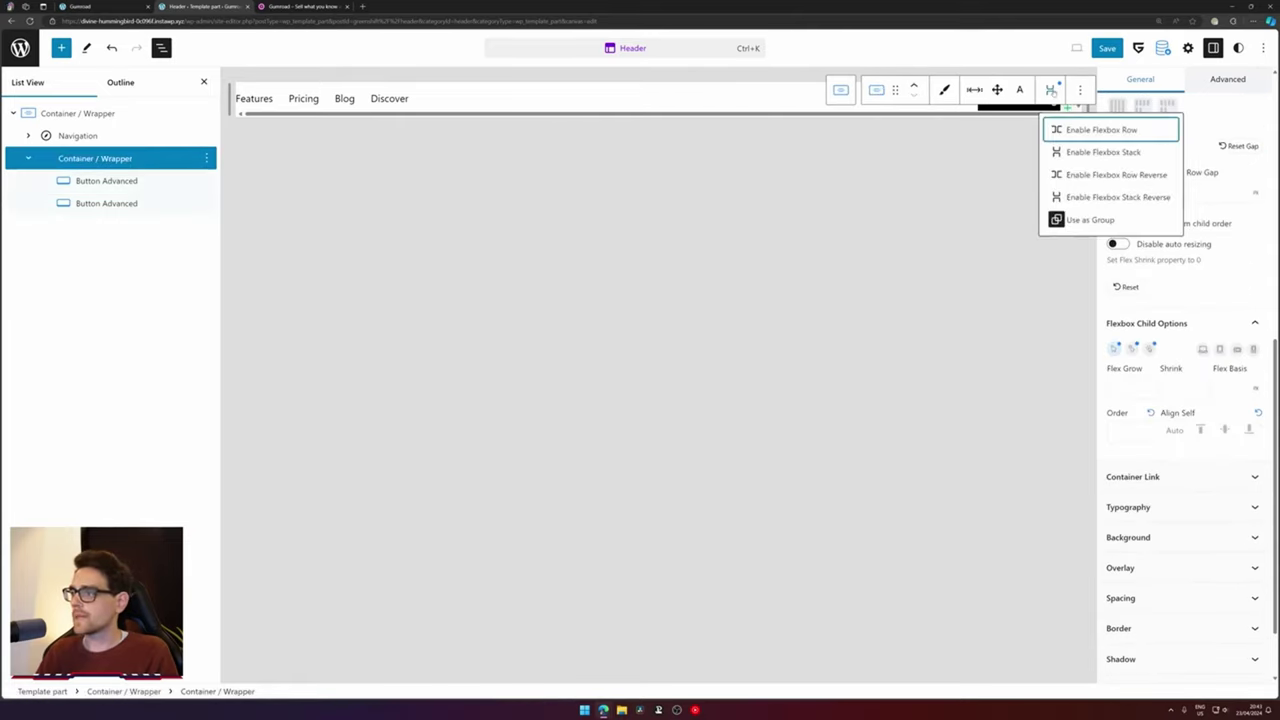
pyautogui.click(1090, 129)
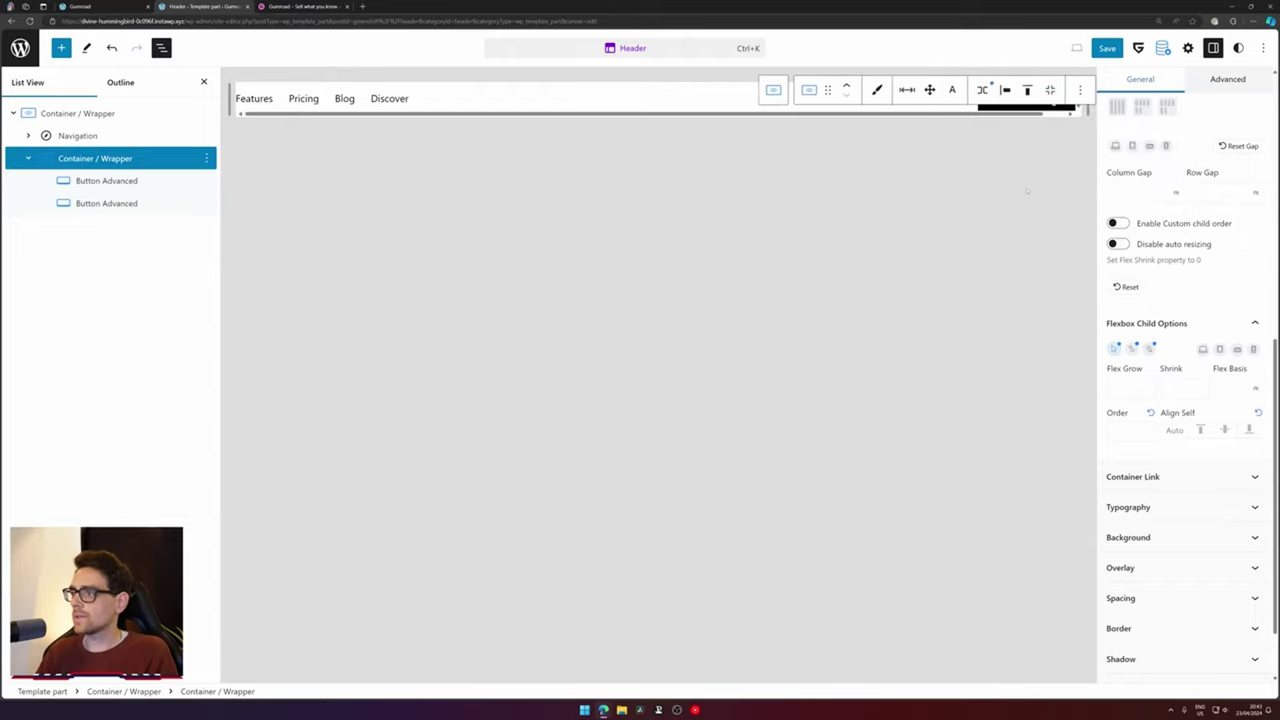
pyautogui.moveTo(1030, 114); pyautogui.dragTo(1056, 114)
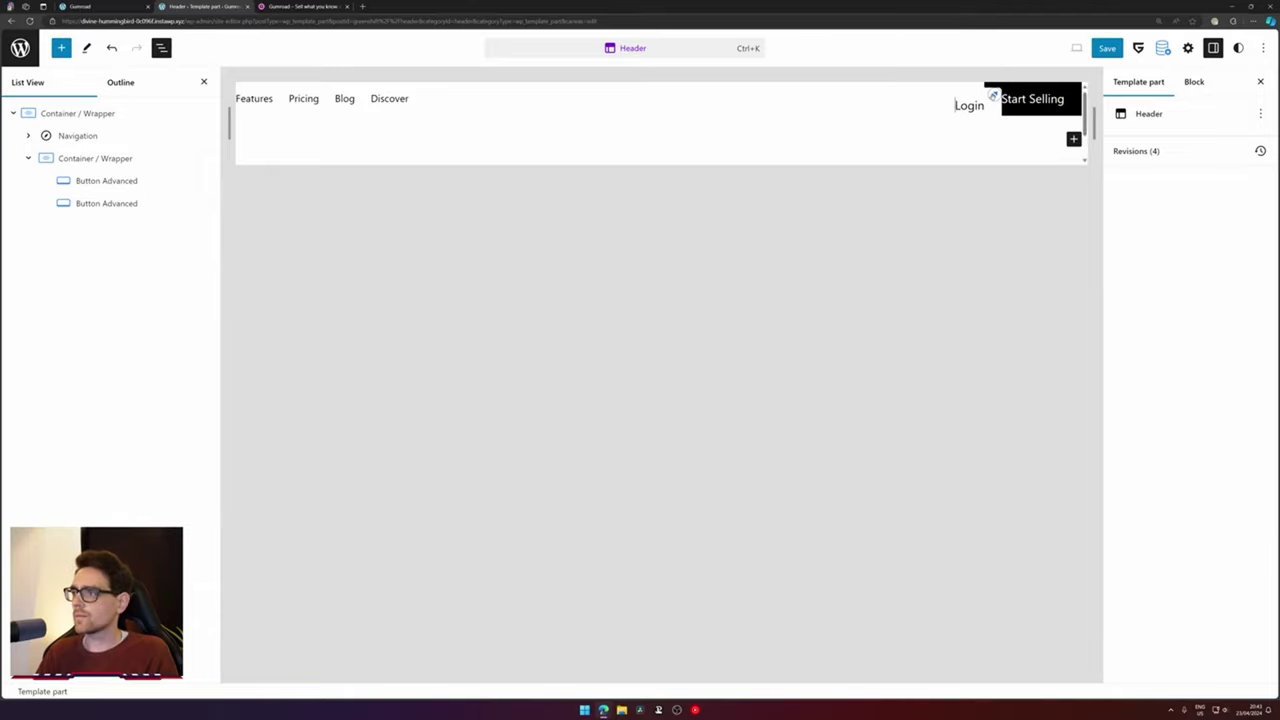
# Delete the old Login button and replace it with a duplicate of the Start Selling button labelled Login
pyautogui.click(992, 95)
pyautogui.click(206, 180)
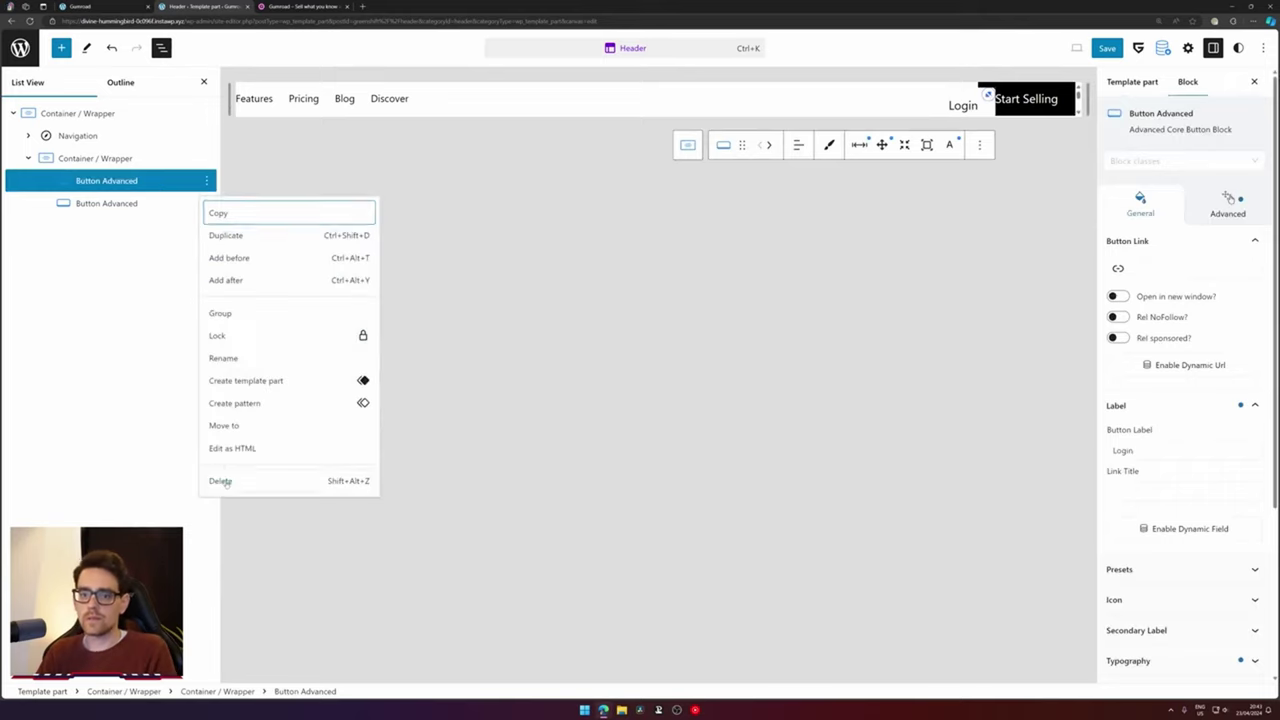
pyautogui.click(220, 481)
pyautogui.click(985, 108)
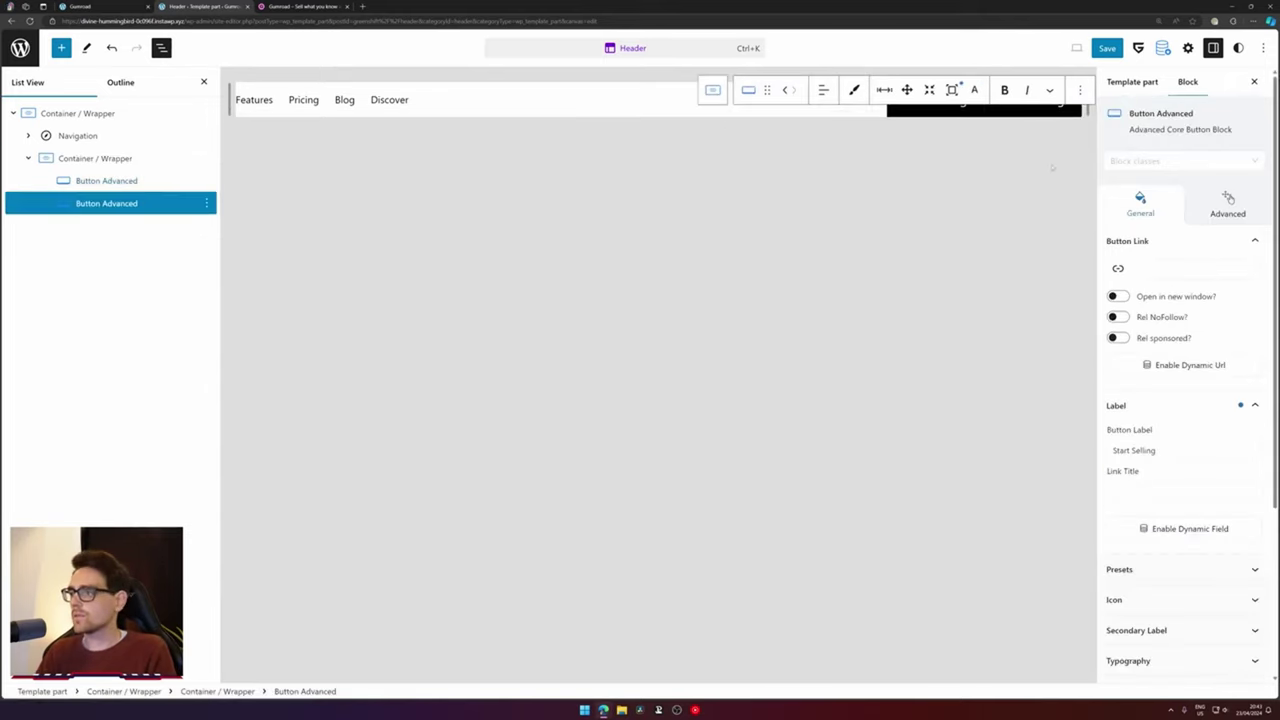
pyautogui.click(925, 110)
pyautogui.tripleClick(925, 110)
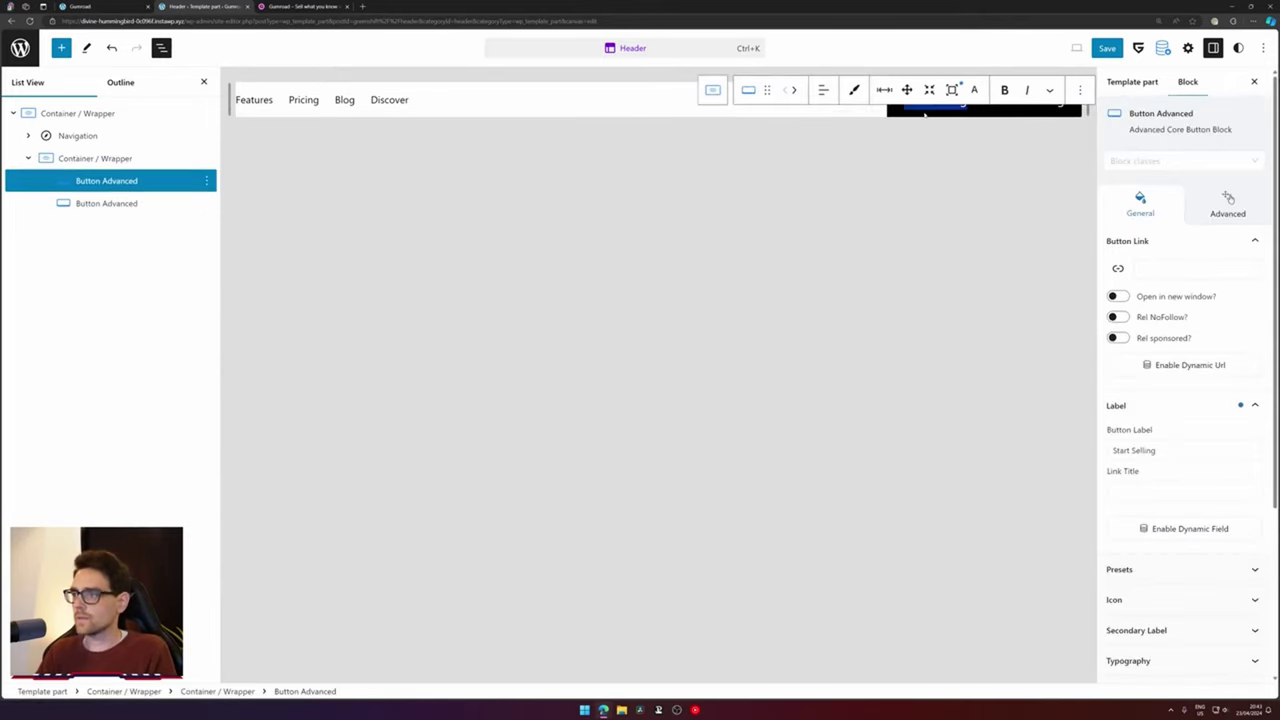
pyautogui.write('Login')
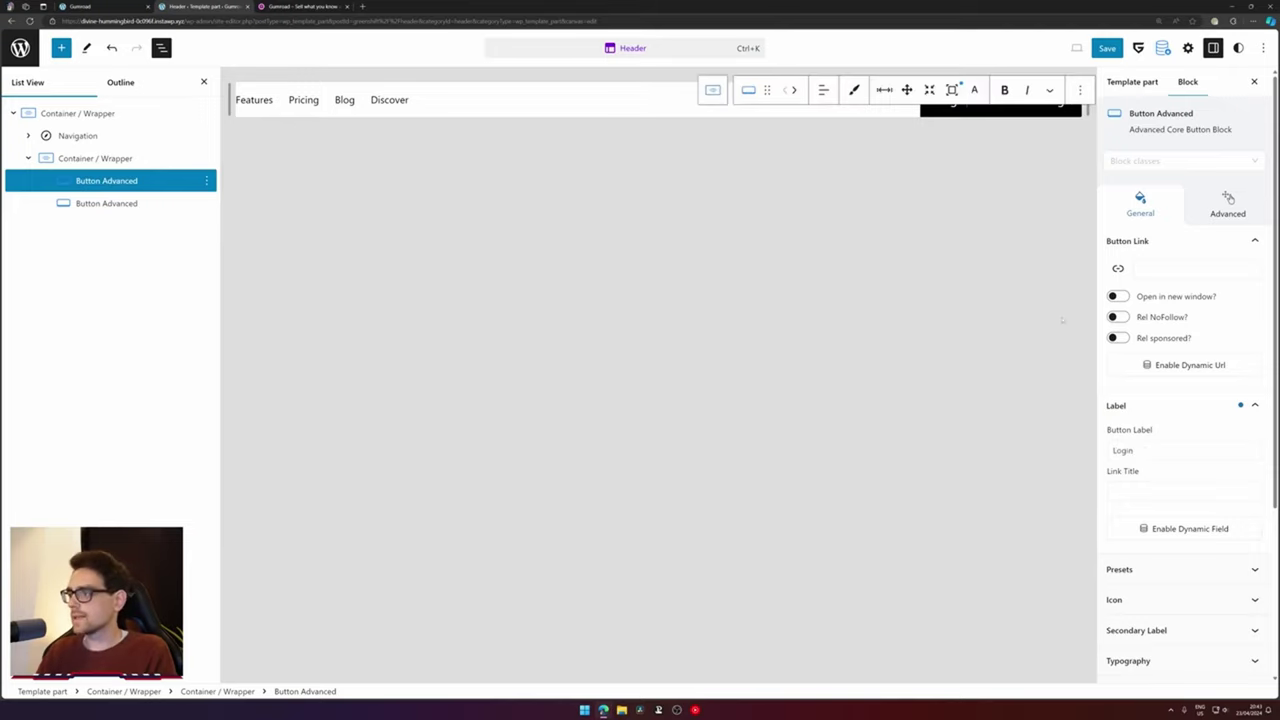
# Set the new Login button's text color to black
pyautogui.click(972, 91)
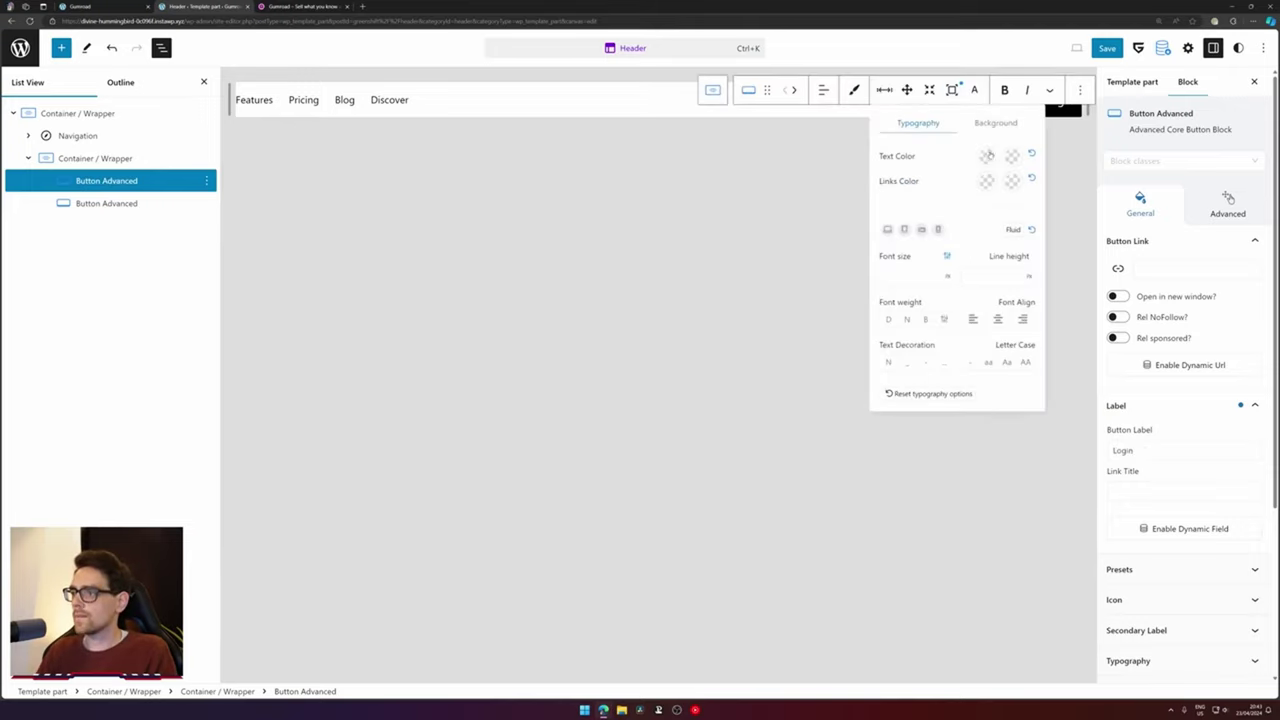
pyautogui.click(987, 155)
pyautogui.moveTo(948, 232); pyautogui.dragTo(851, 281)
pyautogui.click(975, 90)
pyautogui.click(964, 115)
pyautogui.click(964, 97)
pyautogui.click(979, 93)
# Set the Login button's normal background color to white (#FFFFFF) and save the header
pyautogui.click(995, 122)
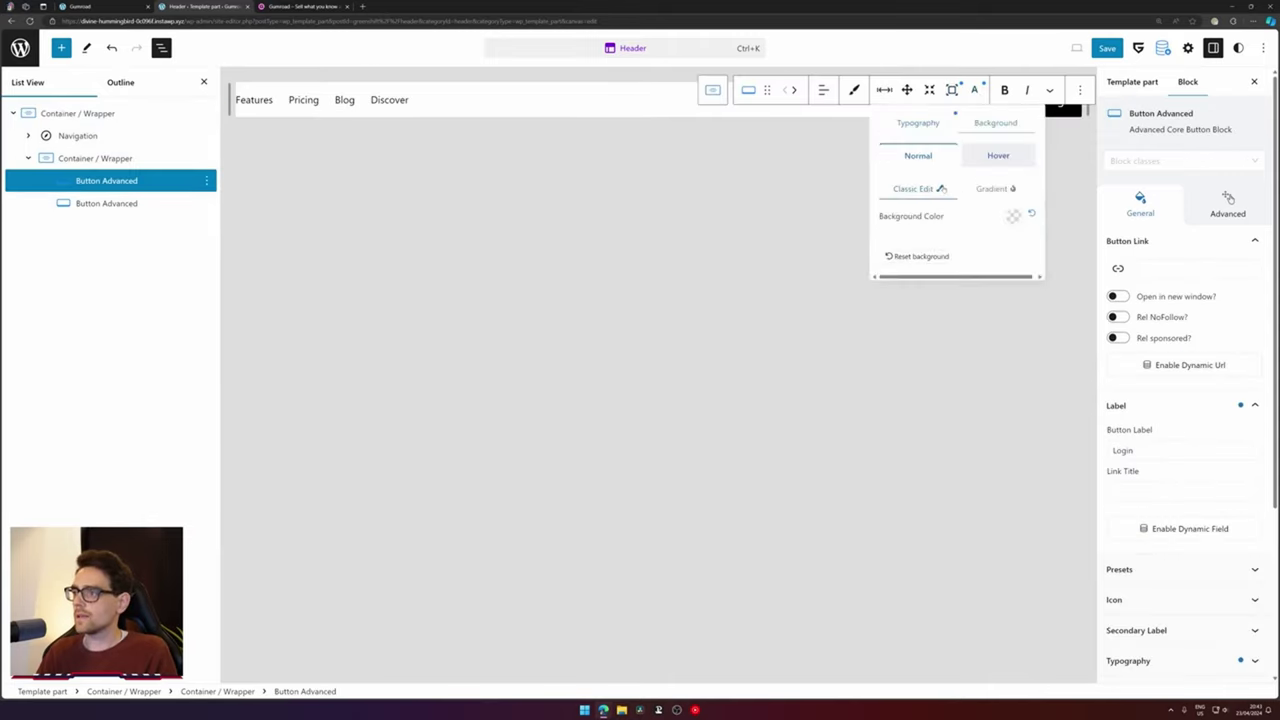
pyautogui.click(1013, 218)
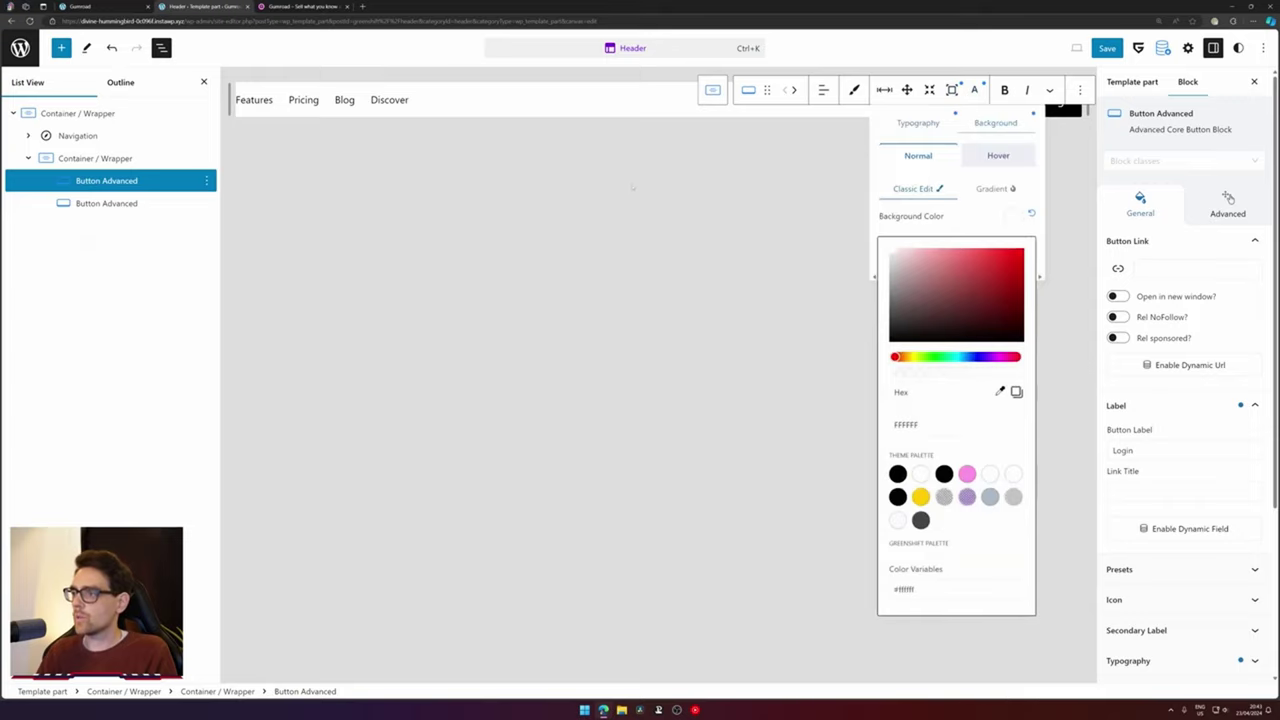
pyautogui.click(723, 250)
pyautogui.hotkey('ctrl', 's')
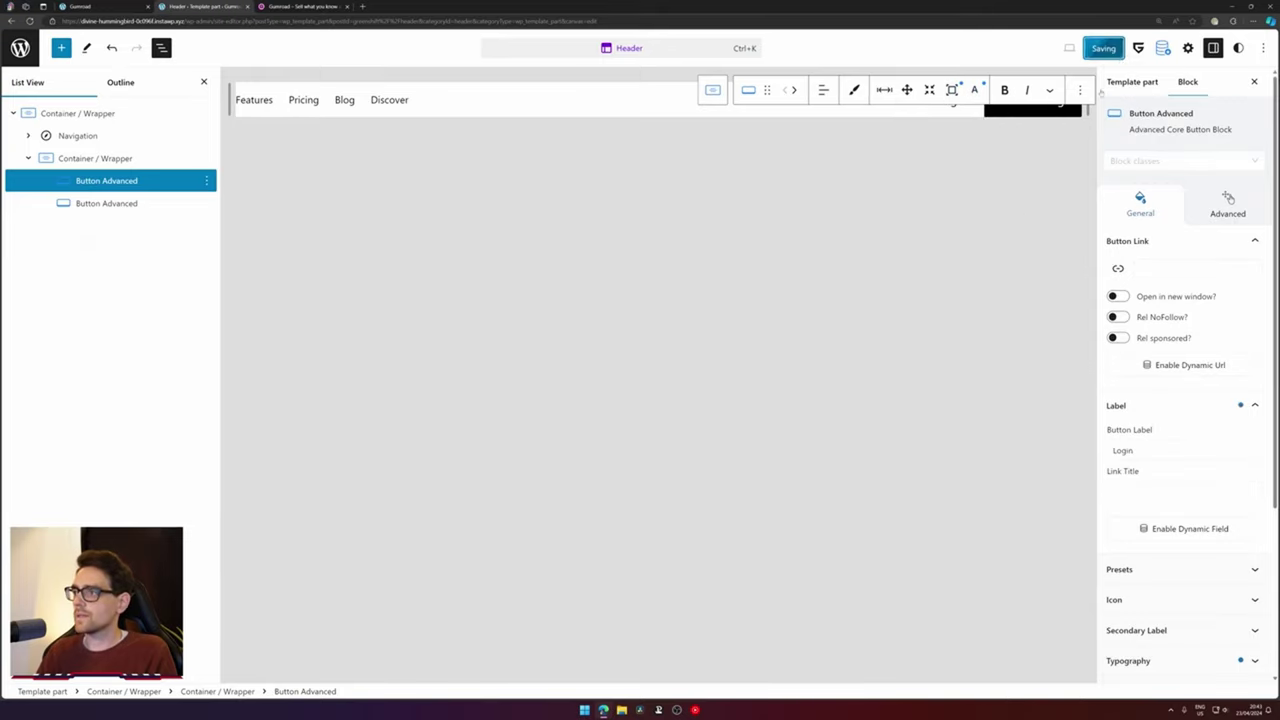
# Leave the Header template part and open the Blog Home template for editing
pyautogui.click(20, 47)
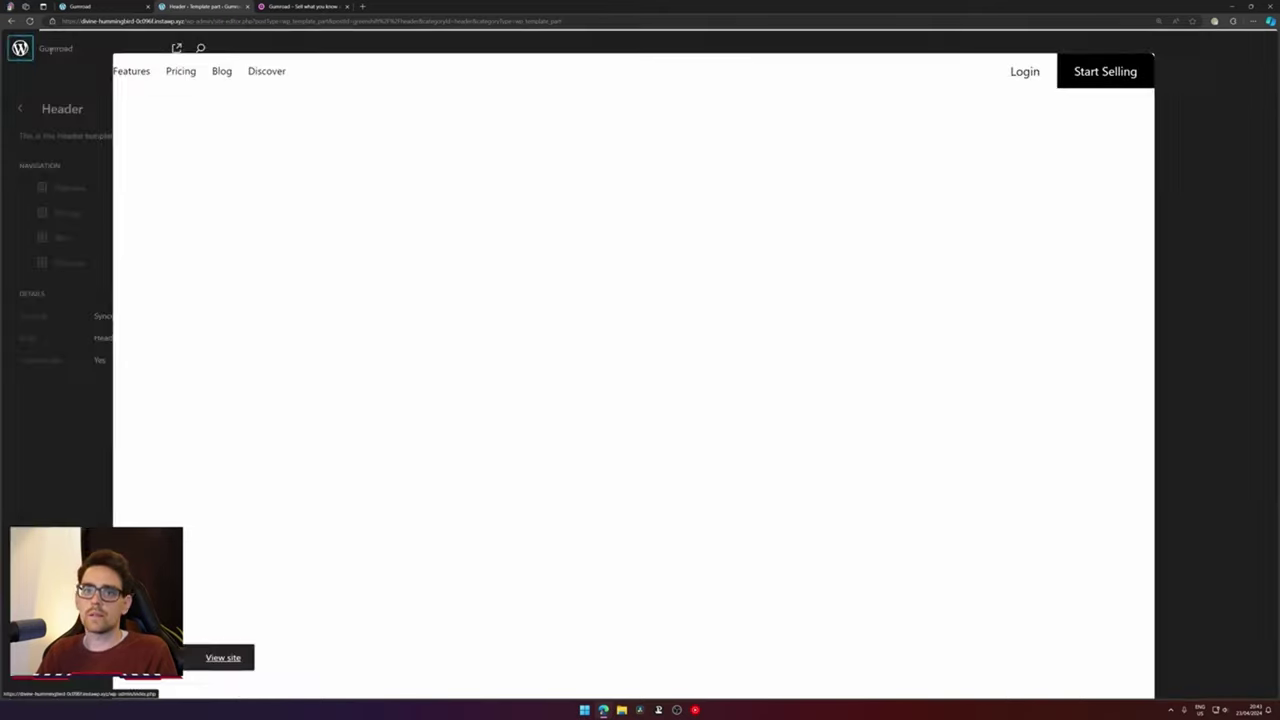
pyautogui.click(20, 108)
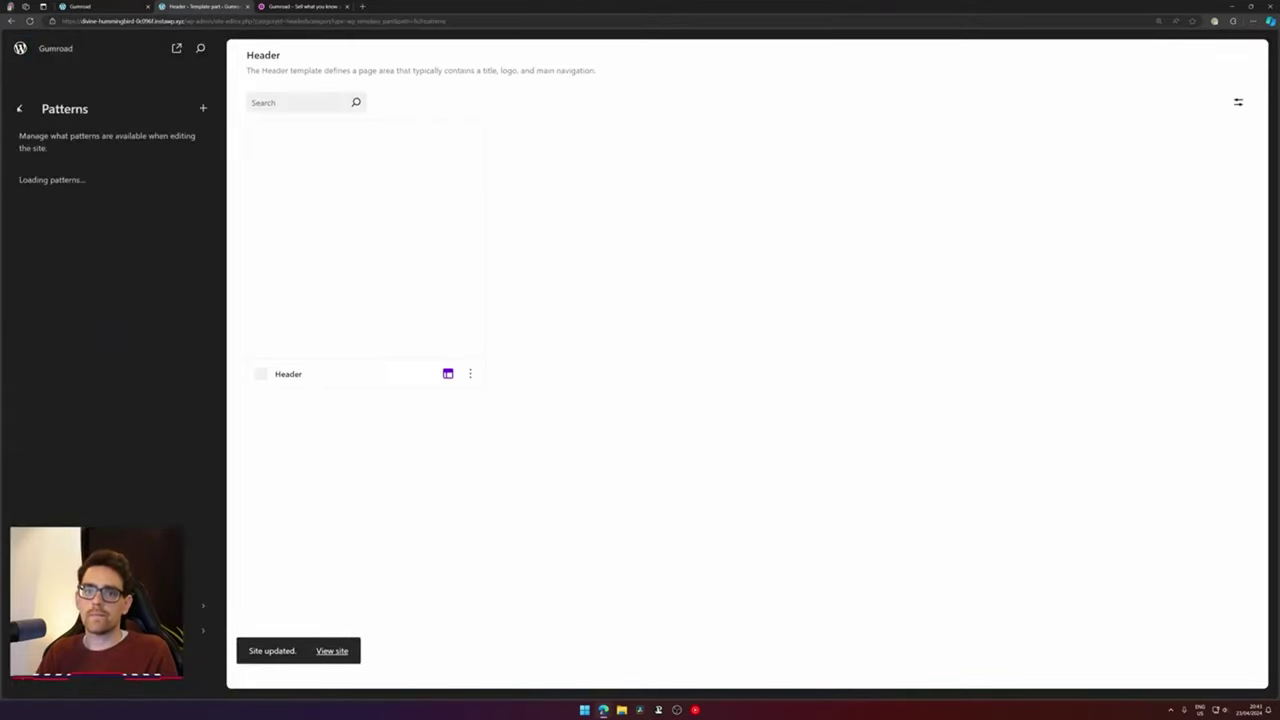
pyautogui.click(20, 108)
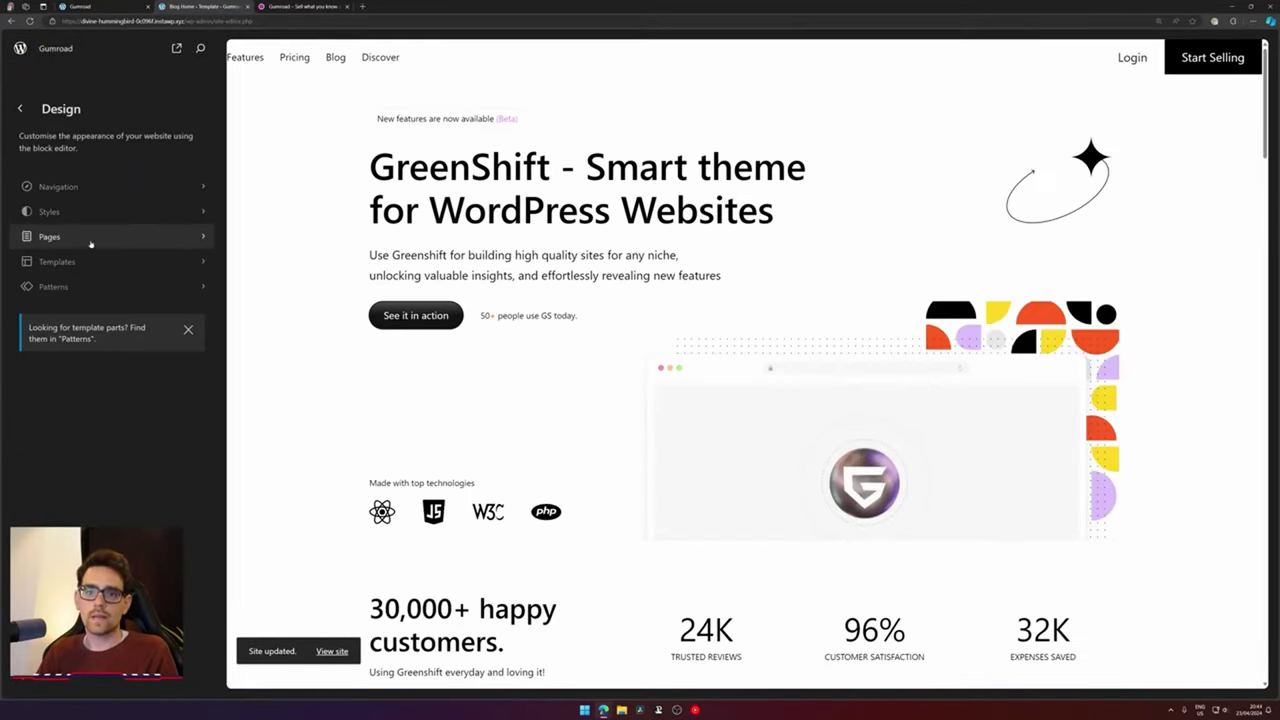
pyautogui.click(497, 195)
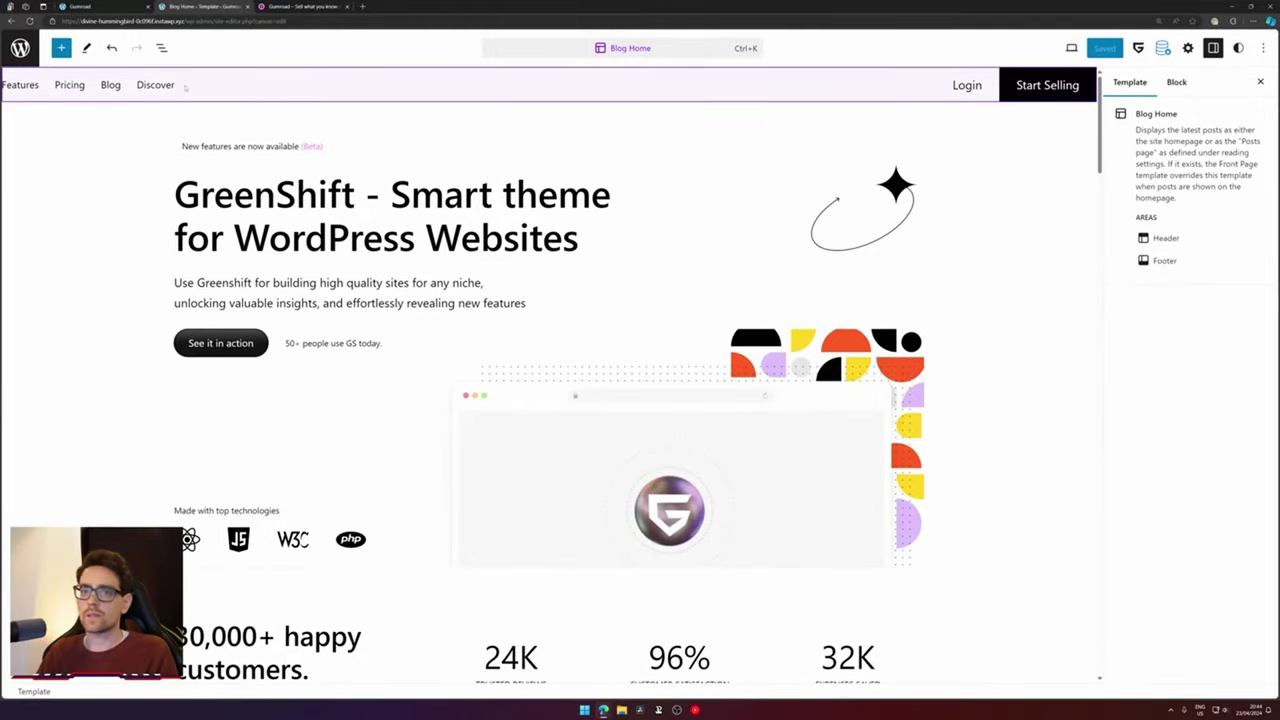
# Add an empty block before the Header in the Blog Home template and check the layout of Gumroad's live homepage
pyautogui.click(185, 87)
pyautogui.click(176, 124)
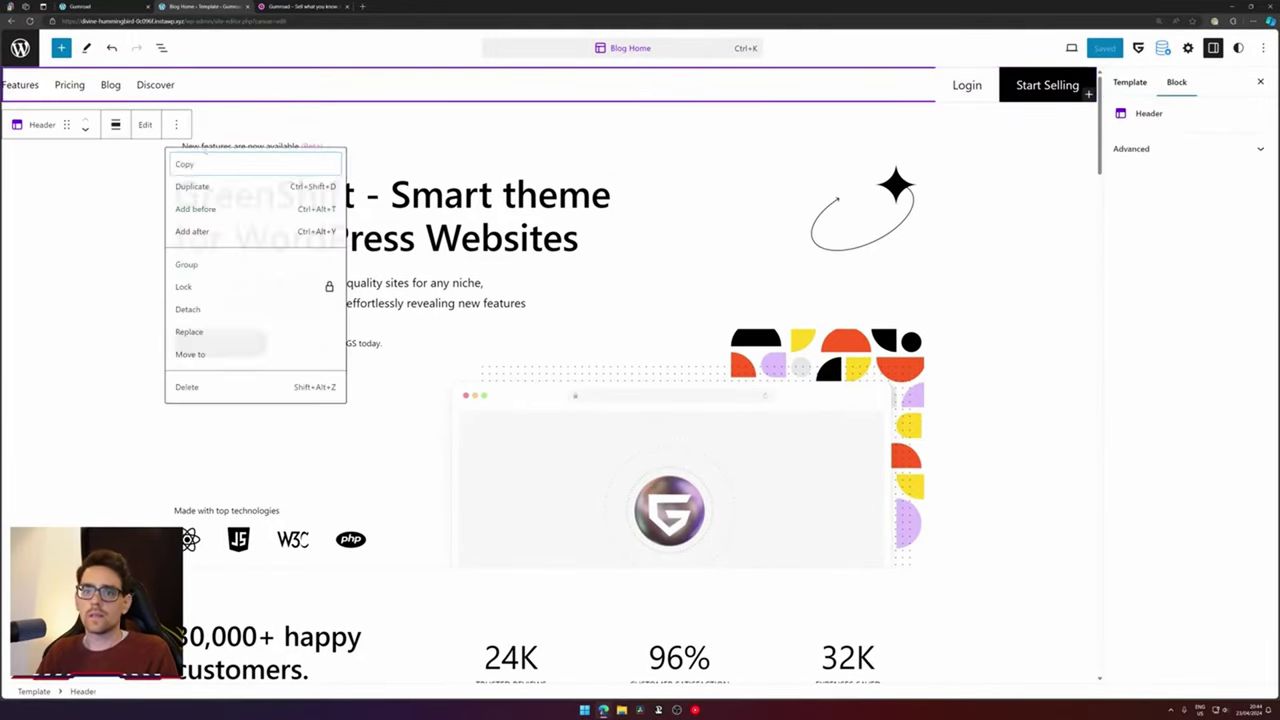
pyautogui.click(208, 200)
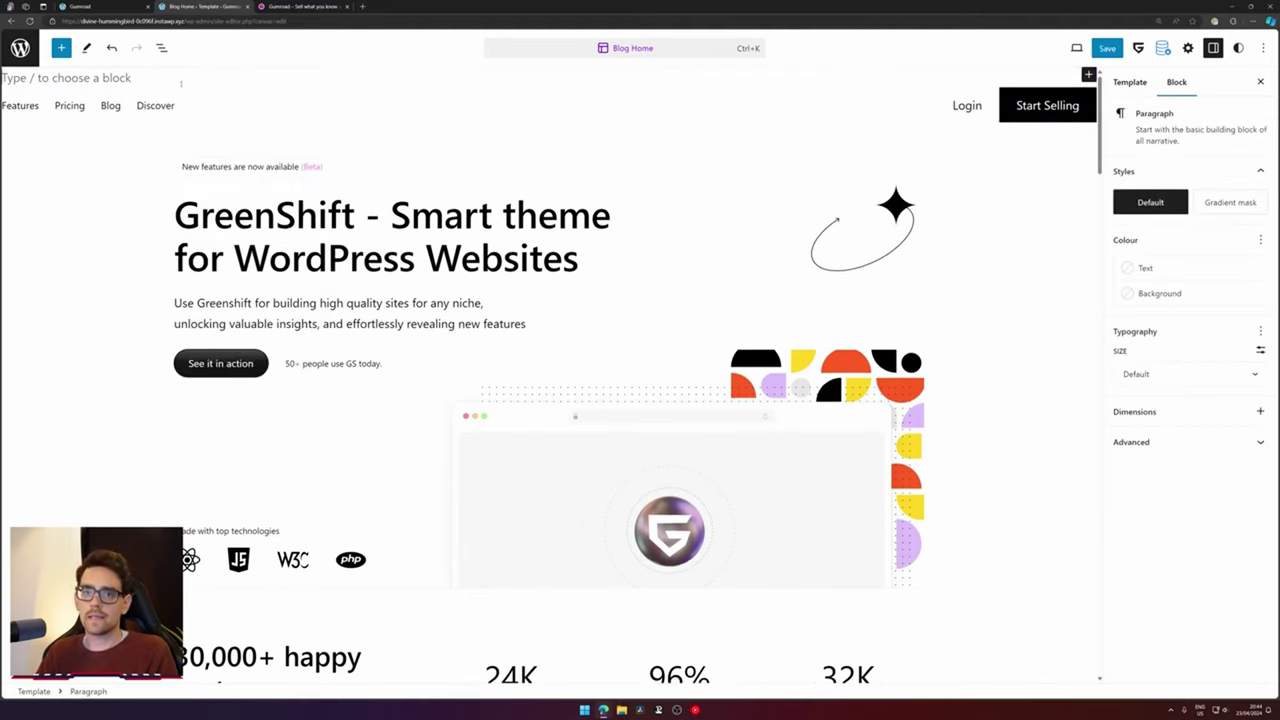
pyautogui.click(300, 6)
pyautogui.scroll(-6, 548, 129)
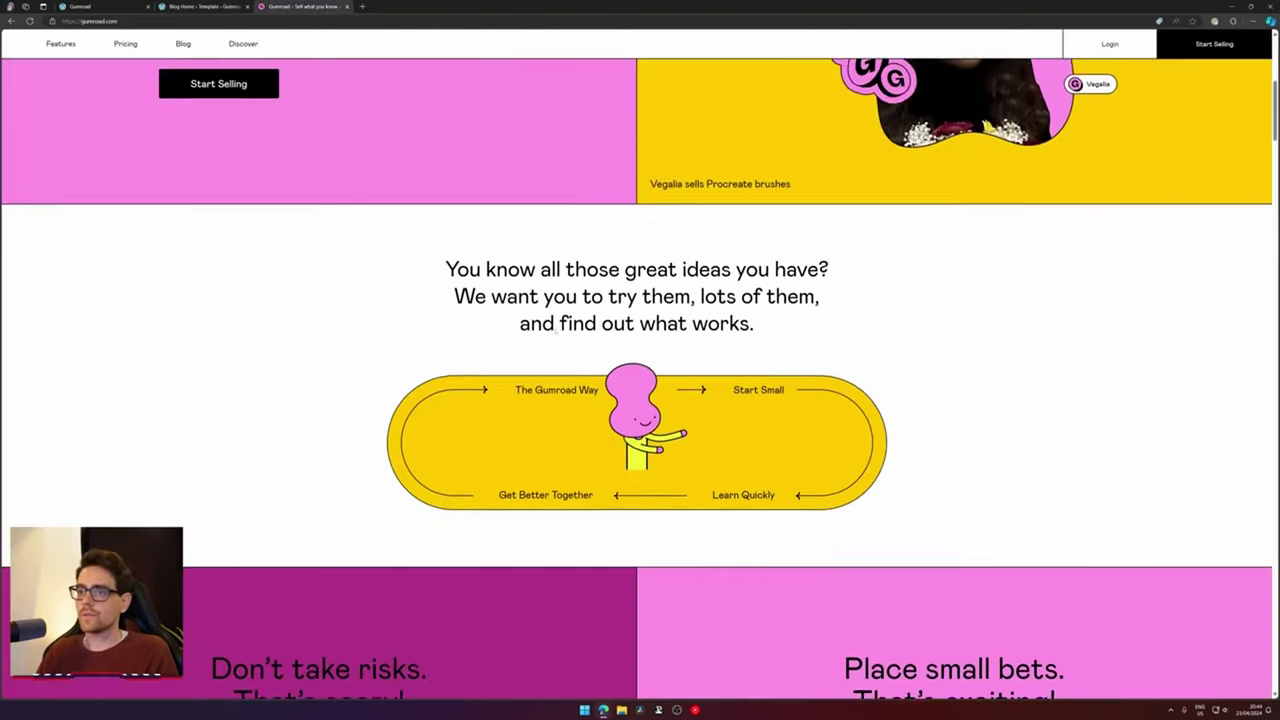
pyautogui.scroll(5, 640, 360)
pyautogui.hotkey('ctrl', 'shift', 'Tab')
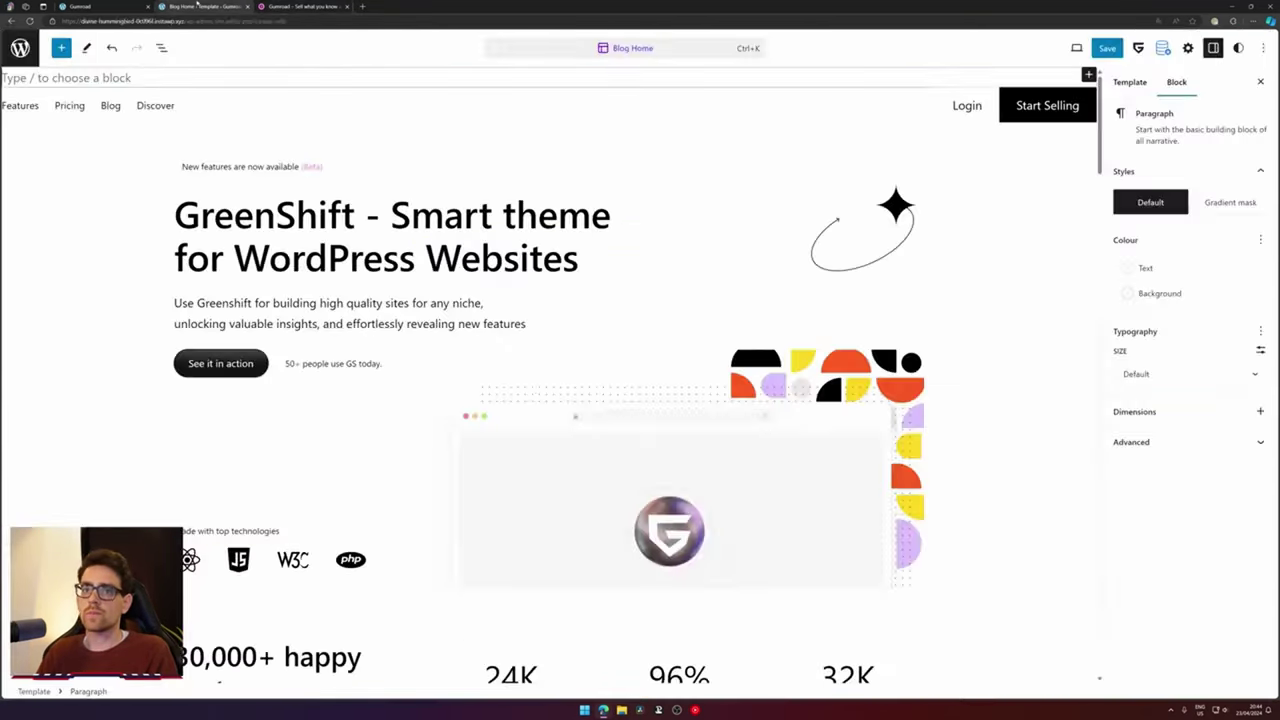
# Try a Site Logo block above the header using the 618ea7afd990103829d614ff_gumroad-logo.svg image
pyautogui.write('/logo')
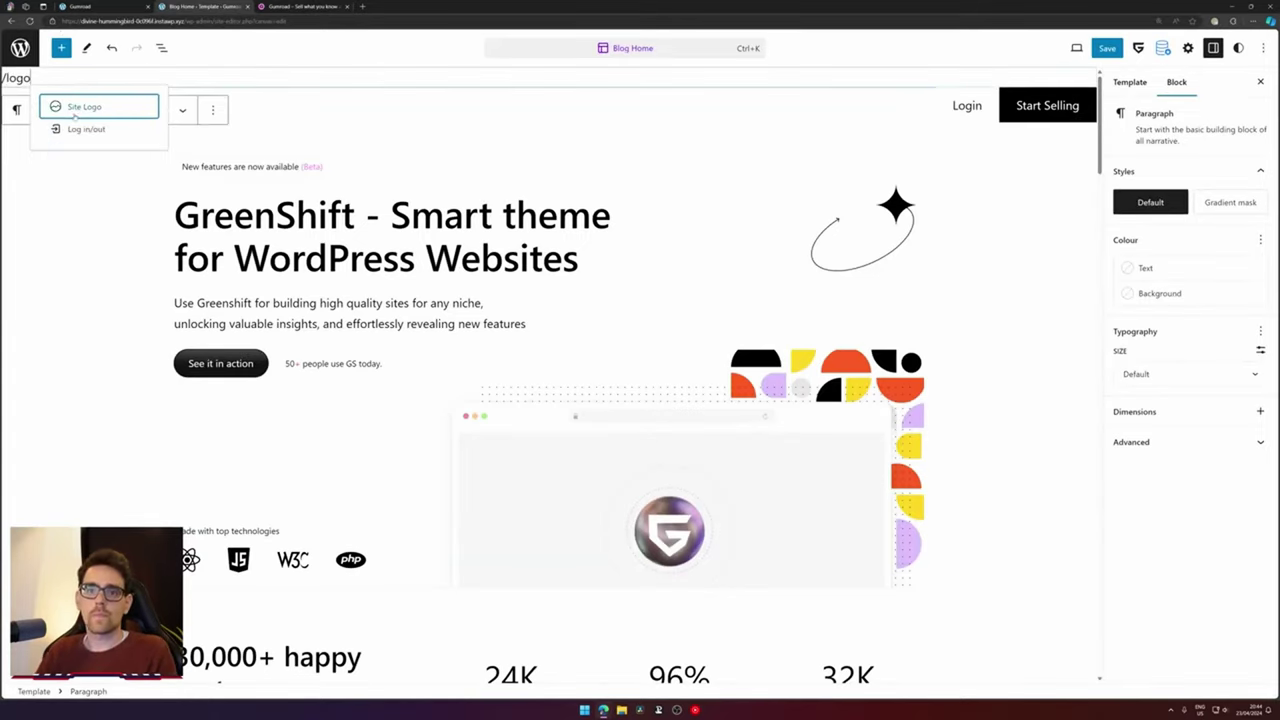
pyautogui.click(76, 108)
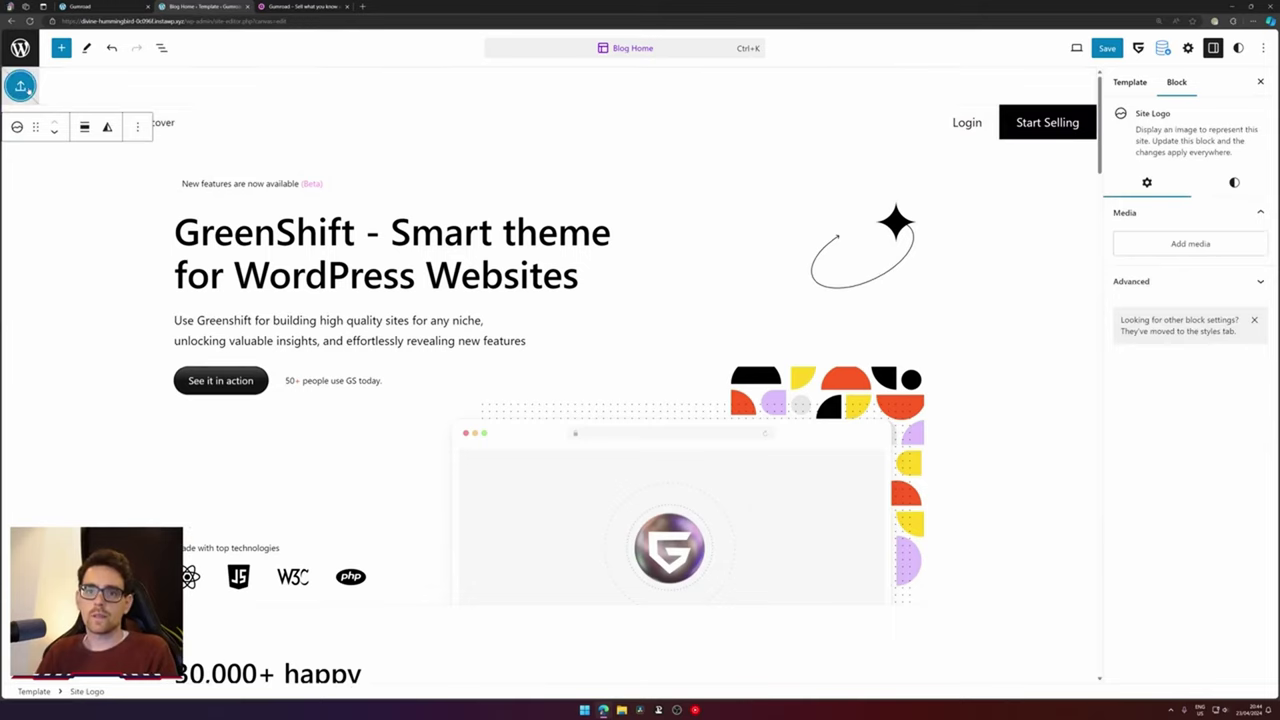
pyautogui.click(22, 87)
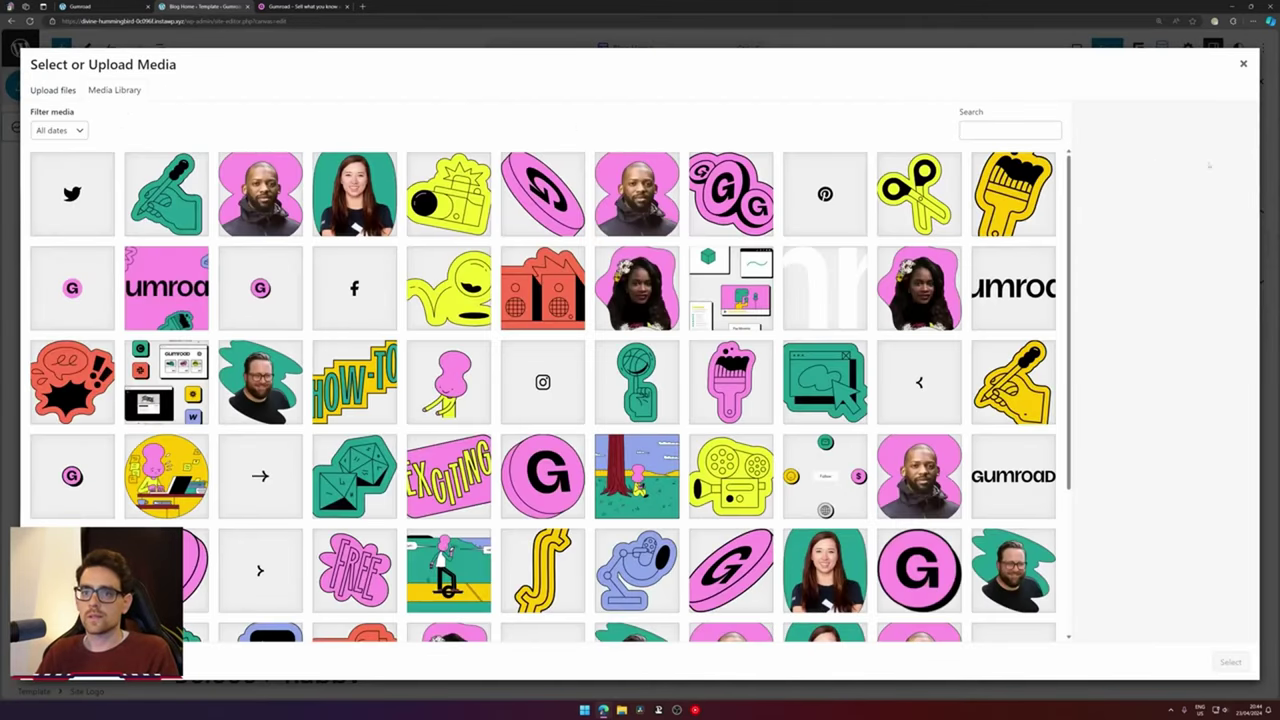
pyautogui.click(1030, 297)
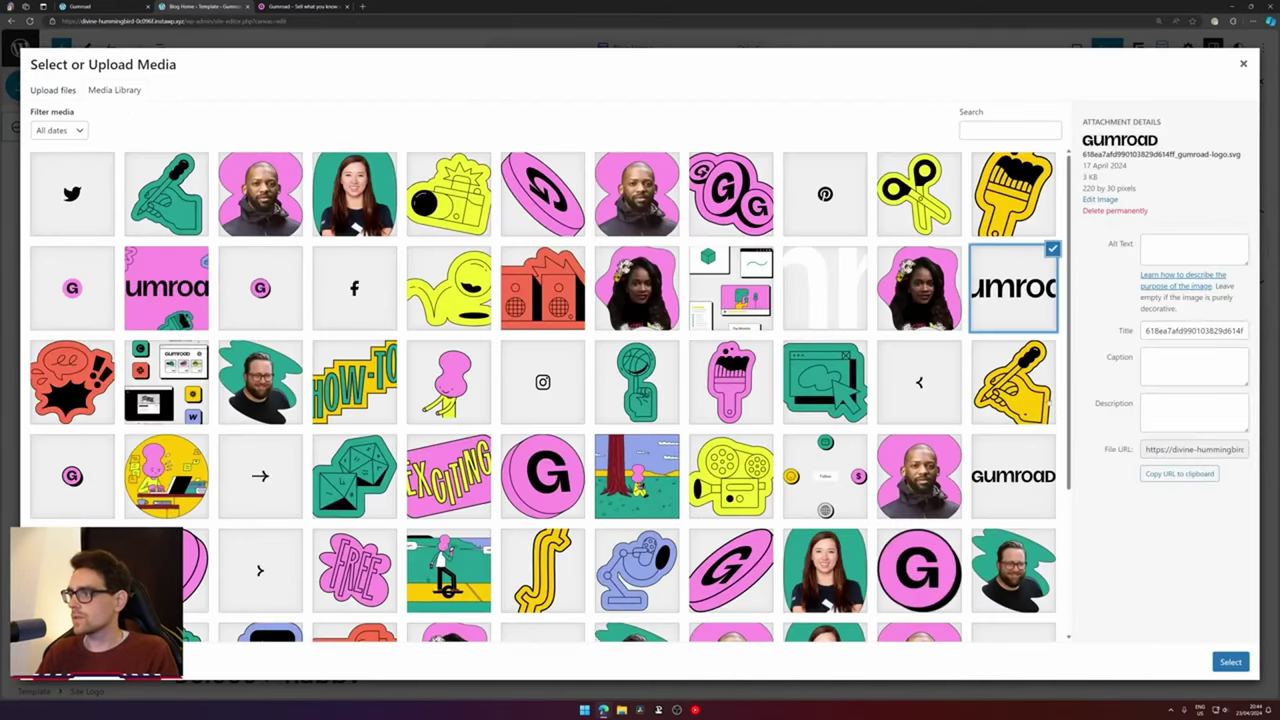
pyautogui.click(1018, 461)
pyautogui.click(1010, 312)
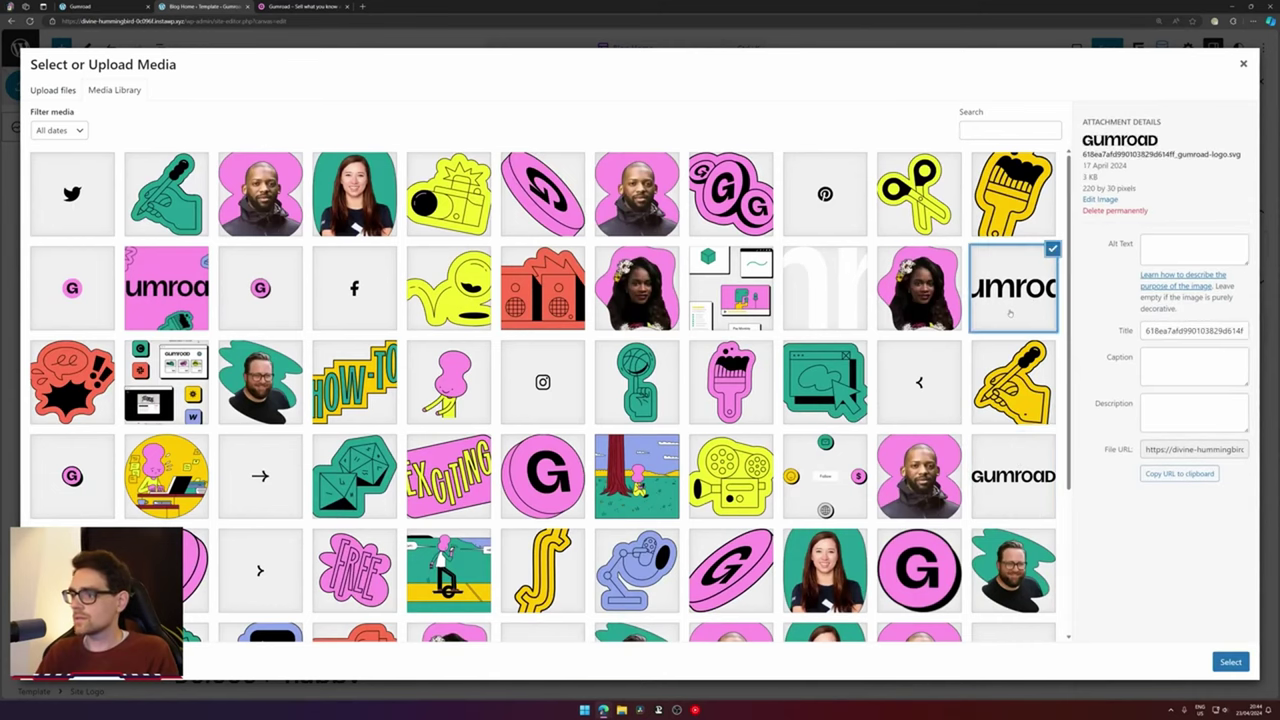
pyautogui.scroll(-2, 1010, 312)
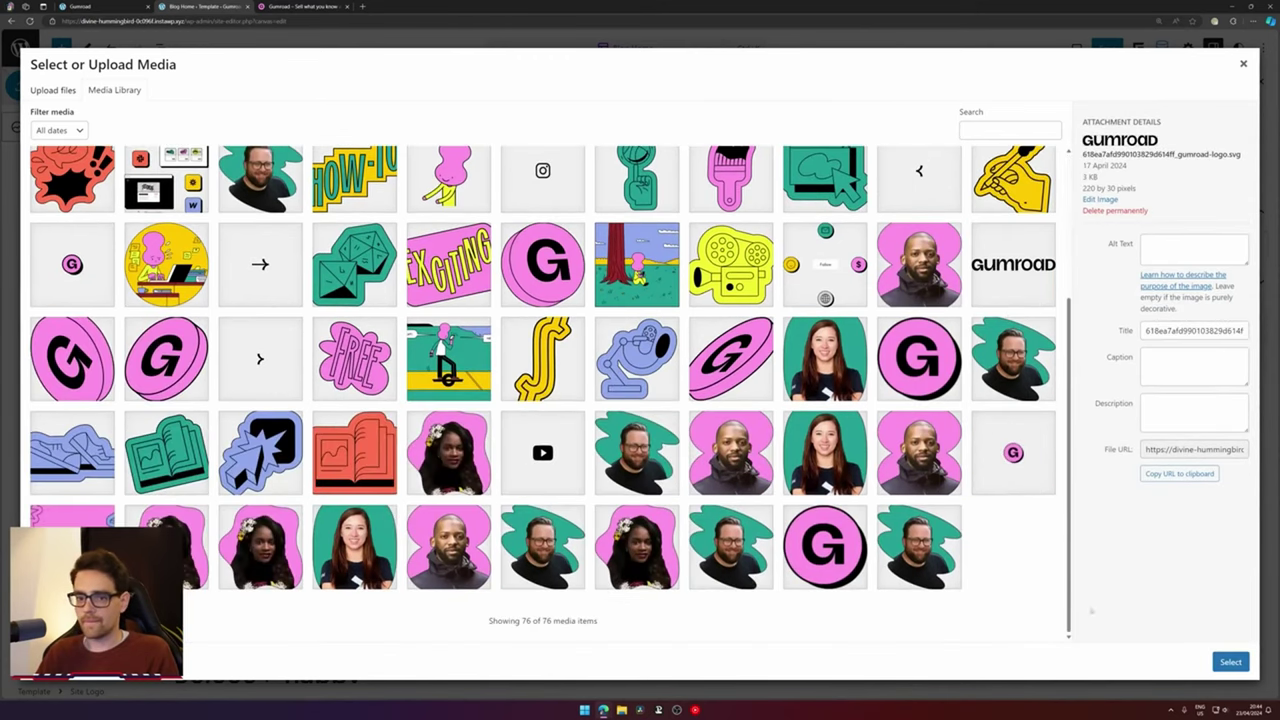
pyautogui.click(1230, 661)
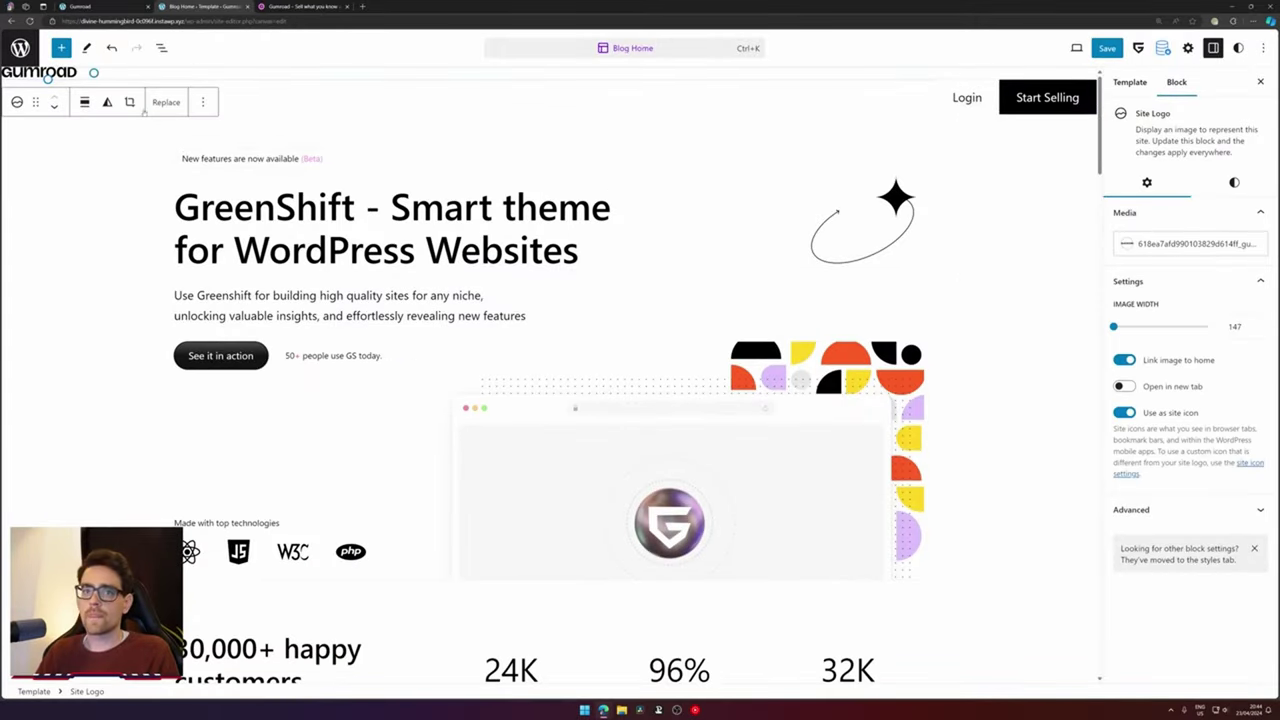
pyautogui.moveTo(93, 72); pyautogui.dragTo(976, 150)
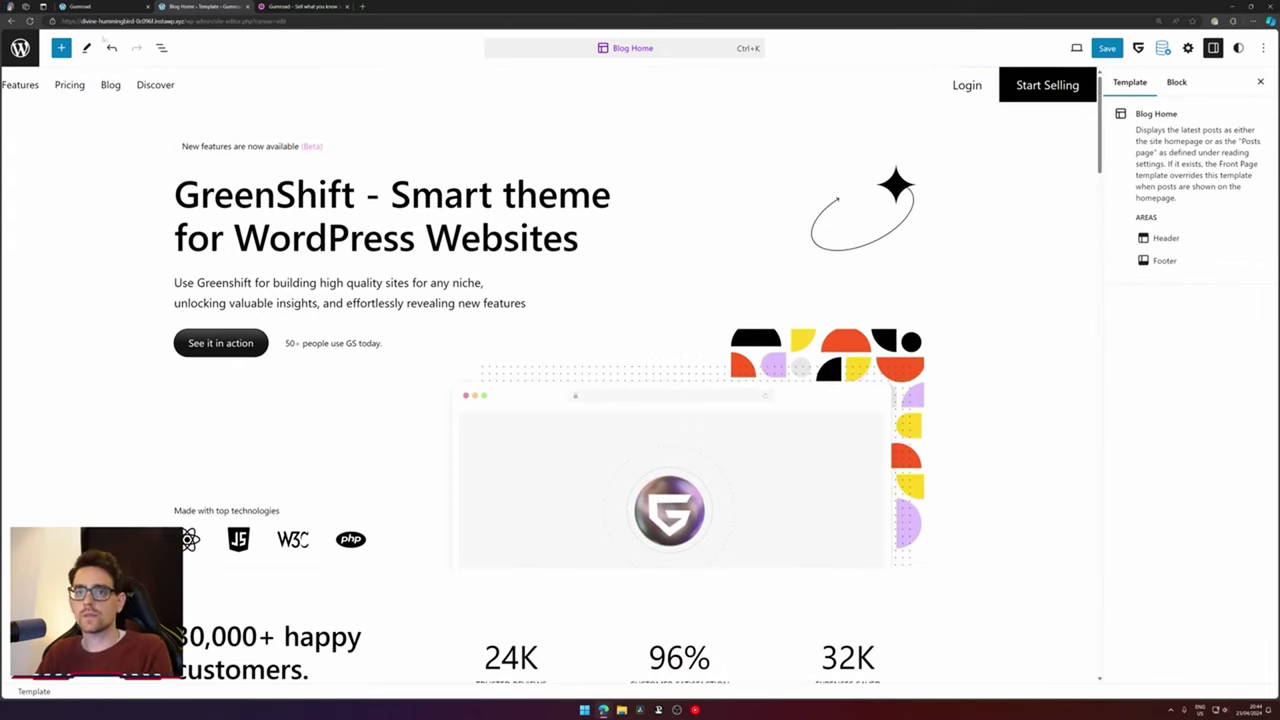
# Insert an Image Advanced block above the Header using the Gumroad logo 6536cd1ec3e5cefba840fb29_logo.svg from the media library
pyautogui.click(61, 47)
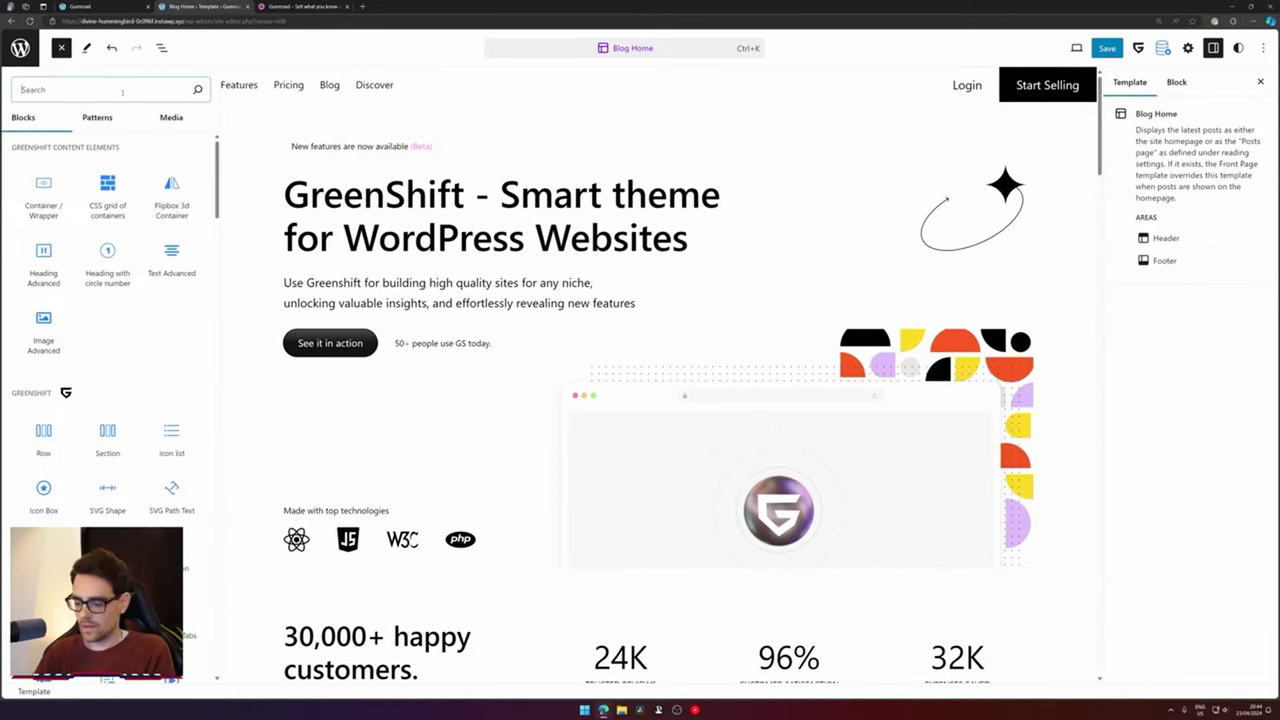
pyautogui.write('advan')
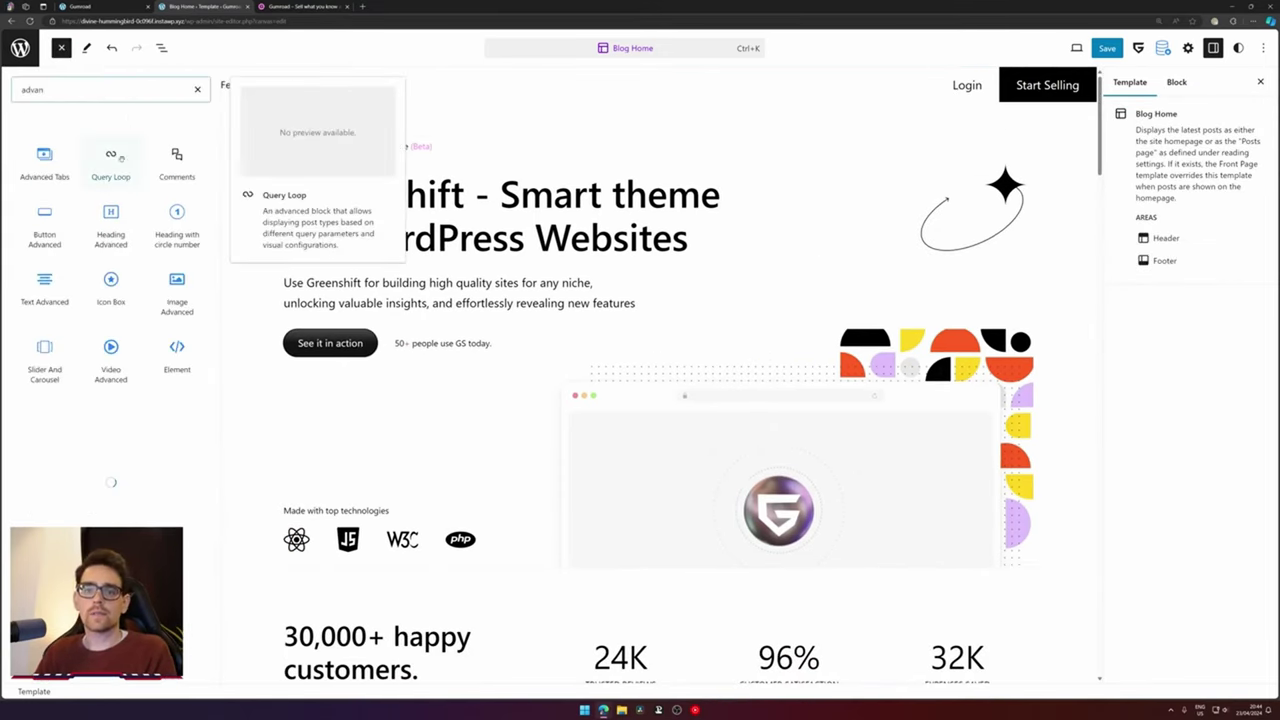
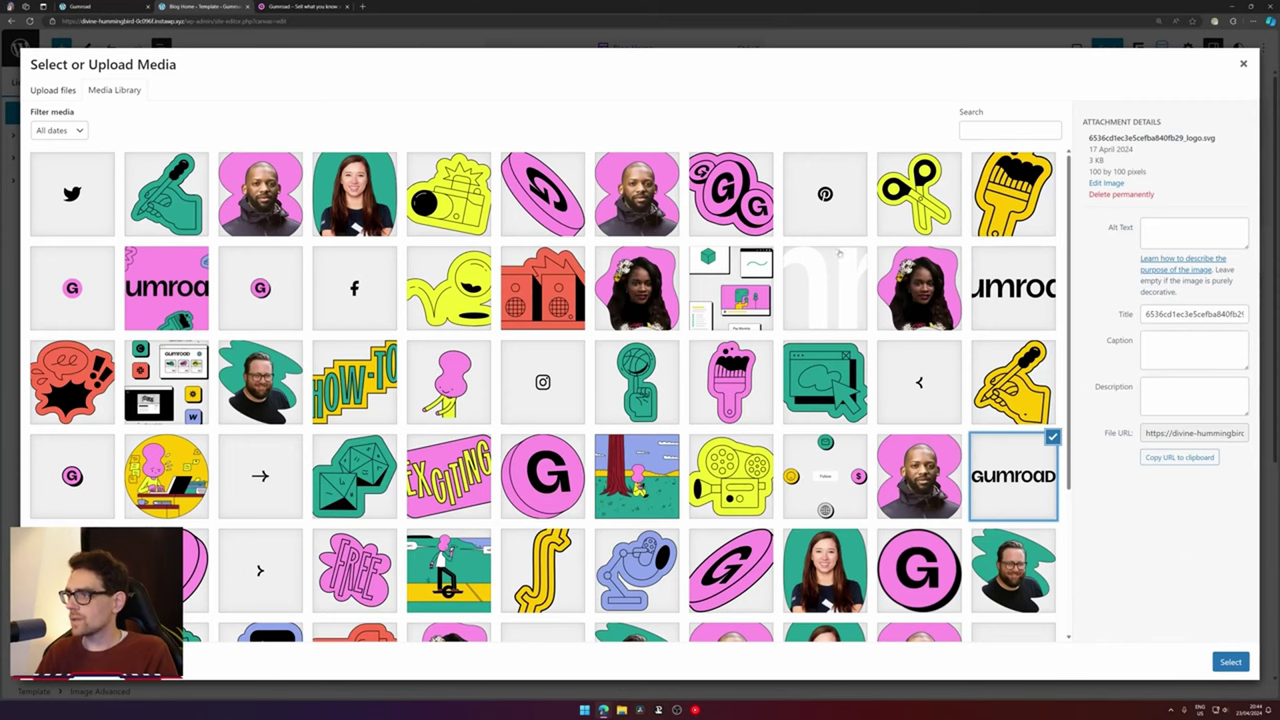
pyautogui.click(814, 294)
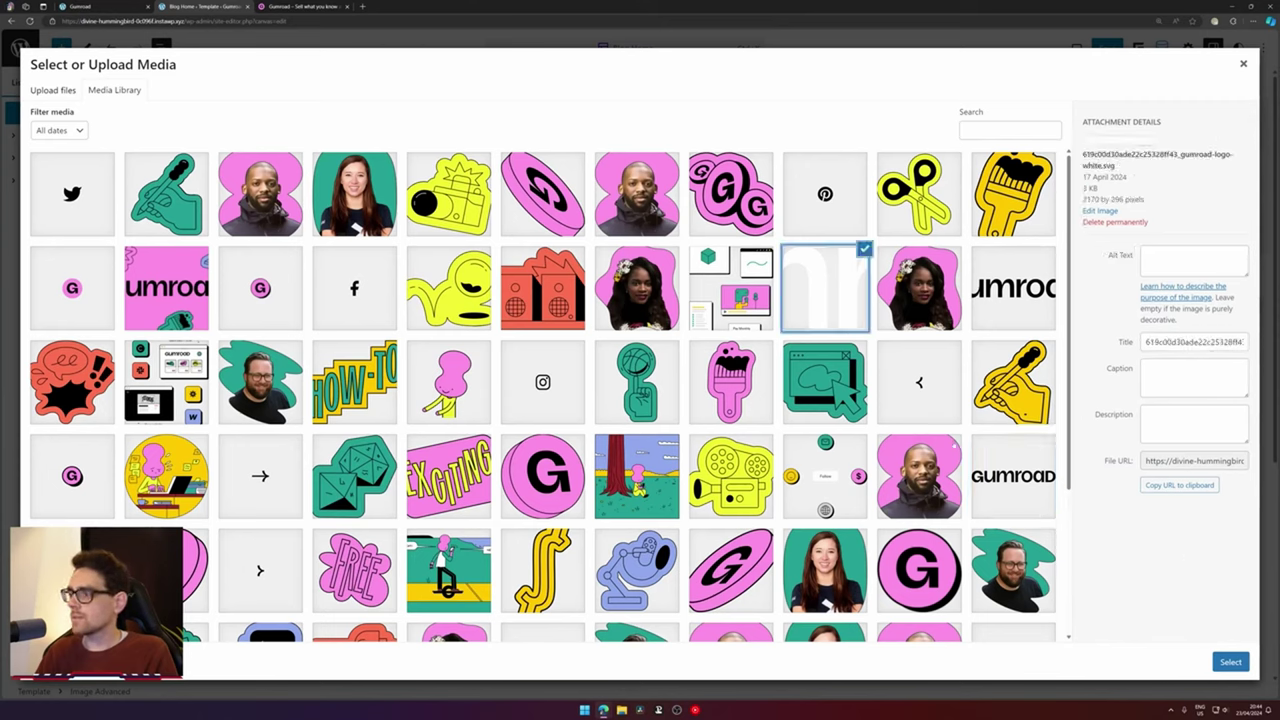
pyautogui.click(1007, 475)
pyautogui.click(1230, 661)
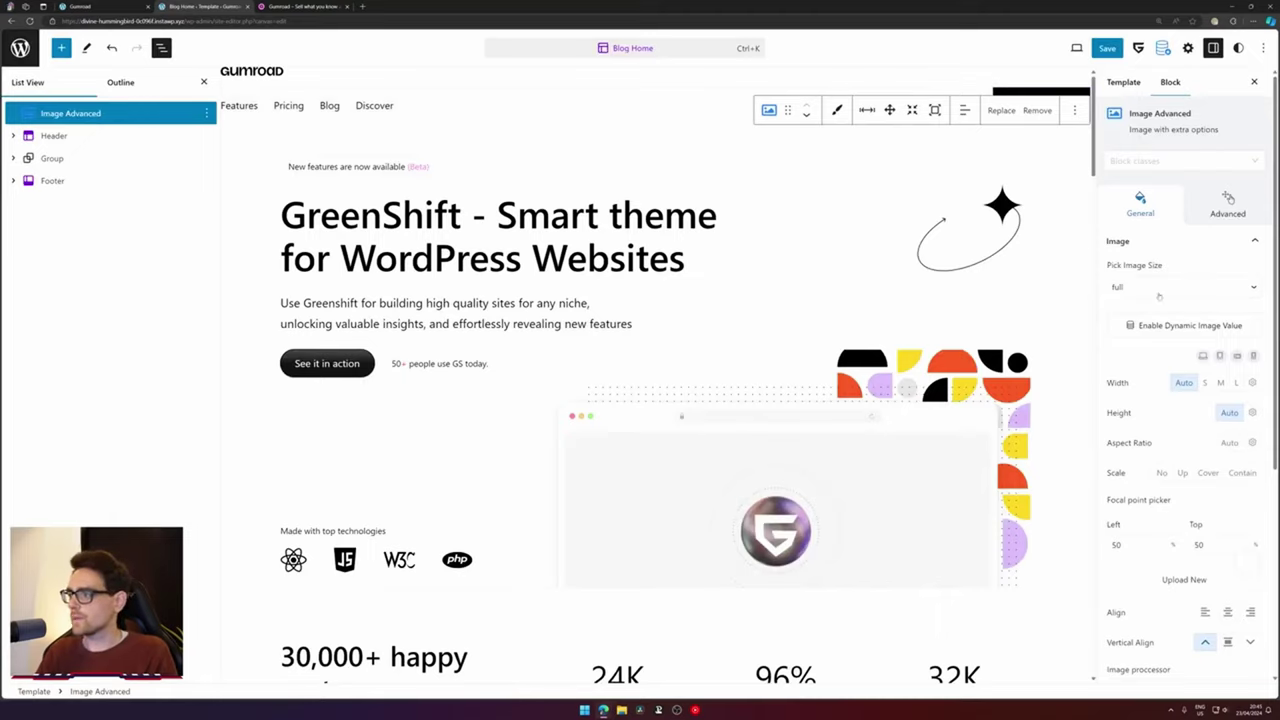
# Give the Gumroad logo image a custom width of 100 vw and compare it with the logo on Gumroad's live homepage
pyautogui.click(1252, 383)
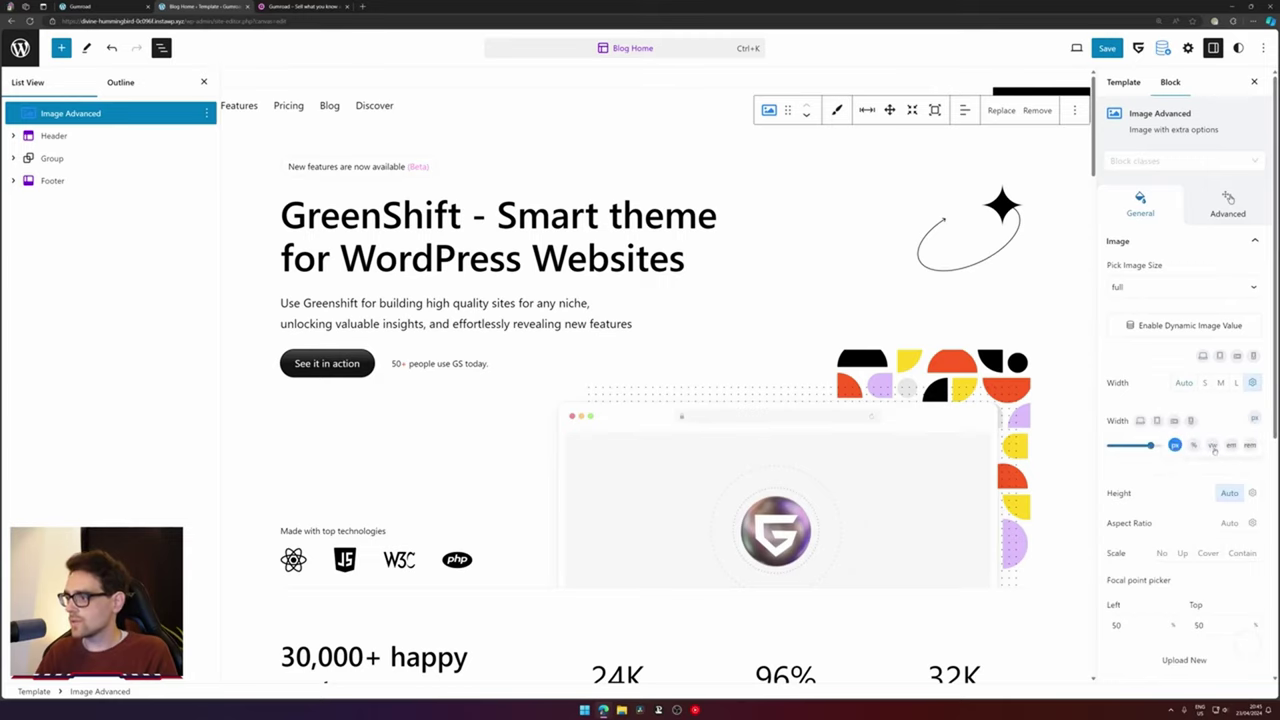
pyautogui.click(1212, 446)
pyautogui.click(1215, 443)
pyautogui.write('100')
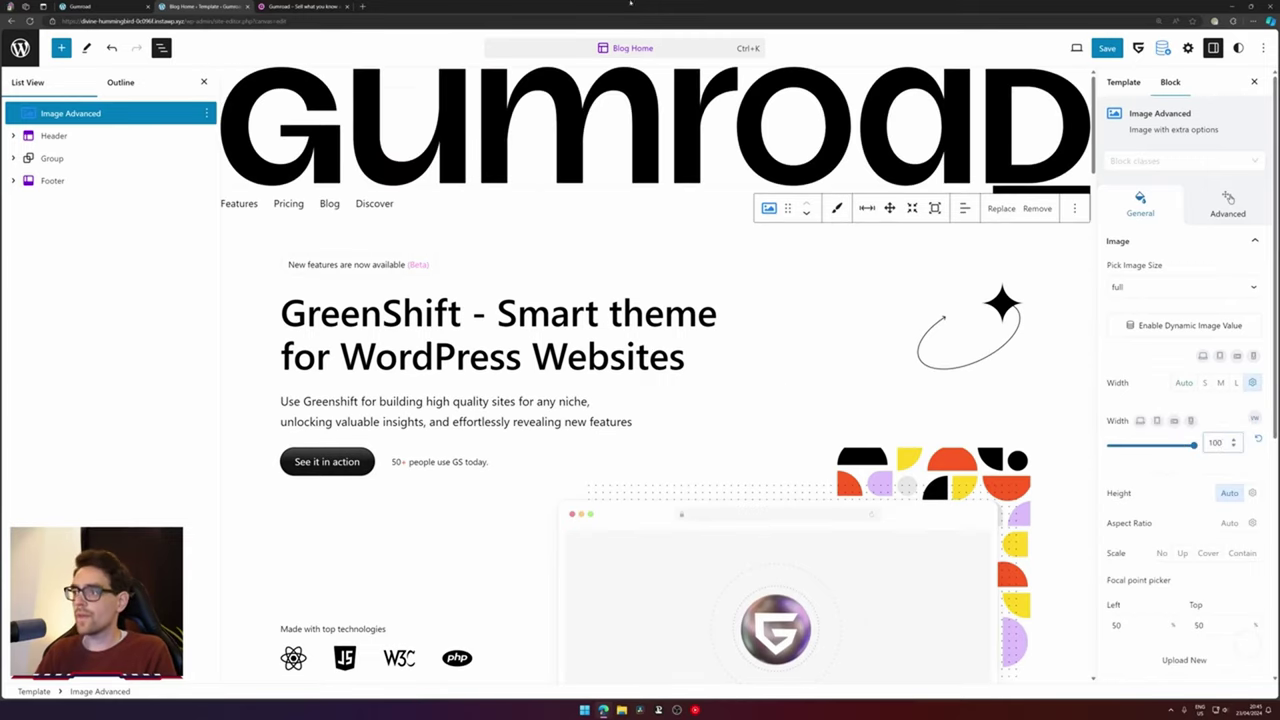
pyautogui.click(300, 6)
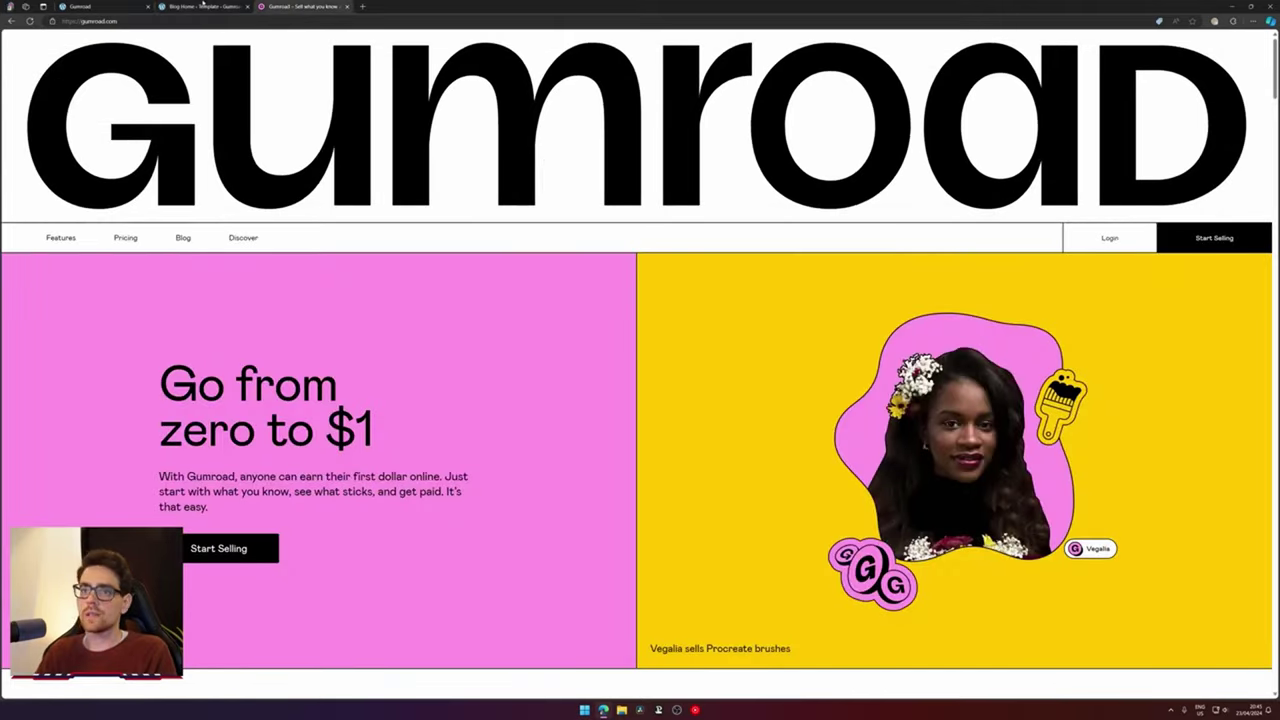
pyautogui.click(201, 6)
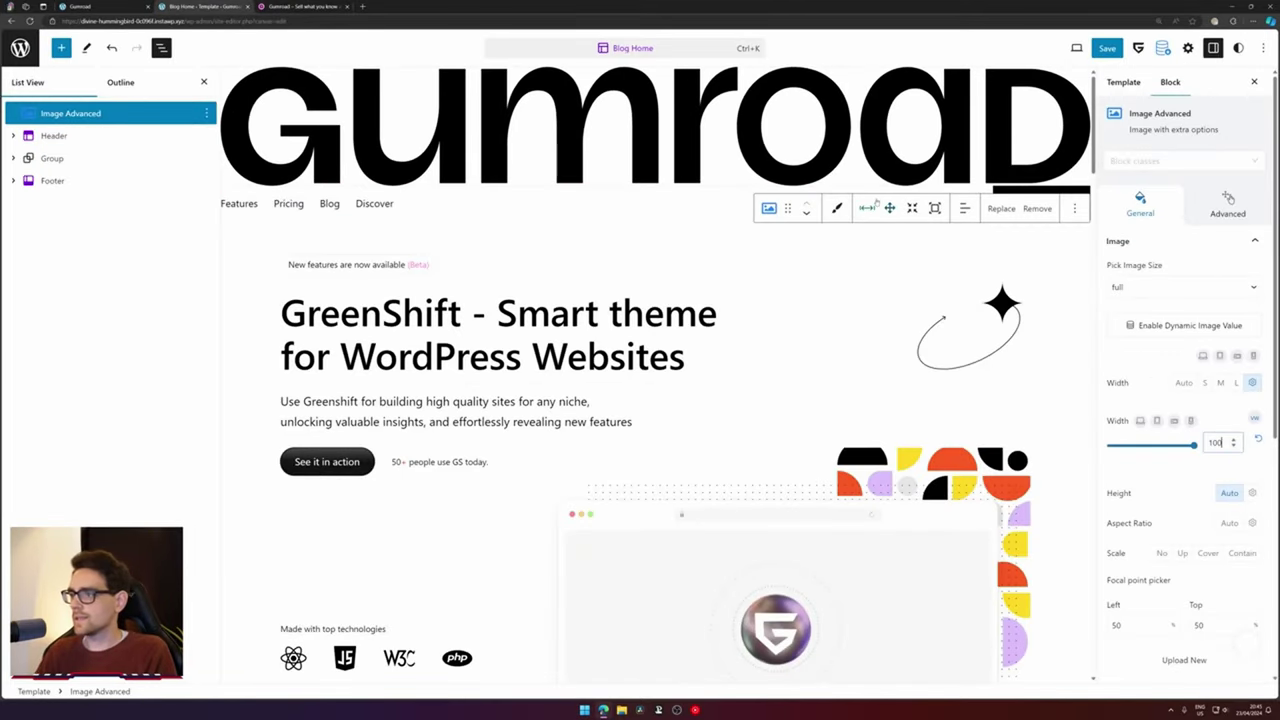
# Switch the units of the logo image's left, bottom, right and top margins to em
pyautogui.click(869, 210)
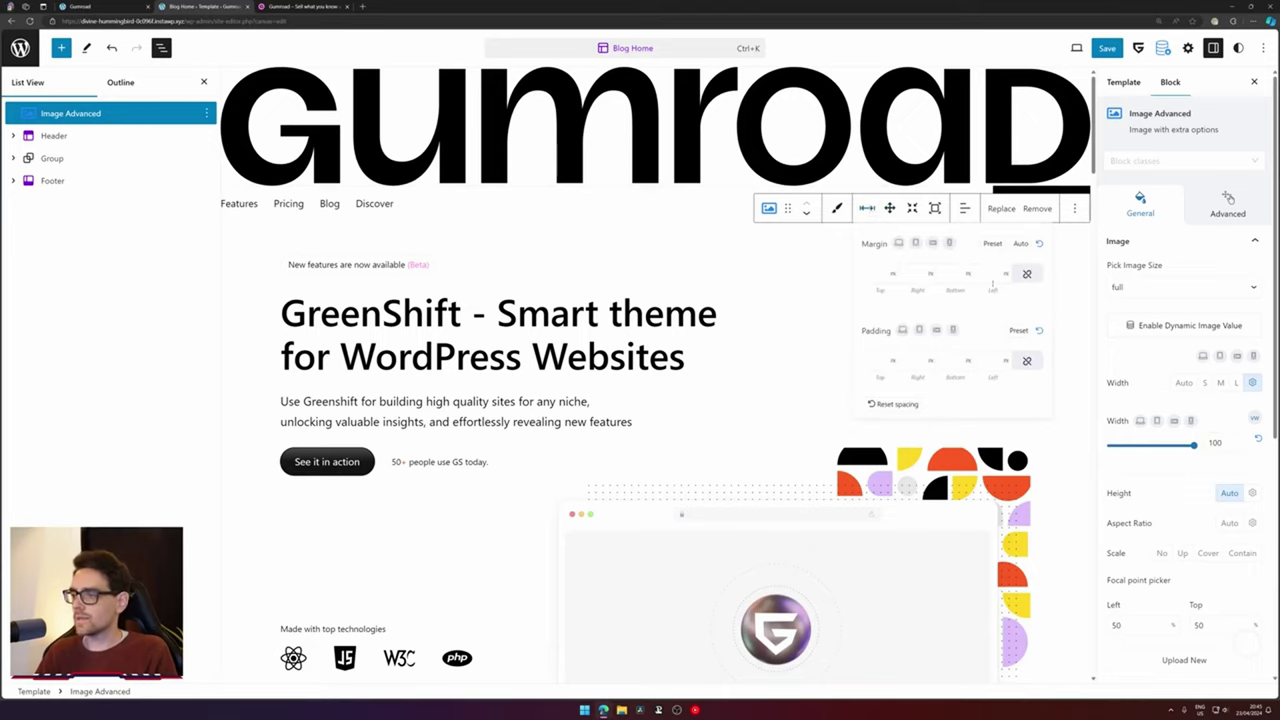
pyautogui.click(1007, 274)
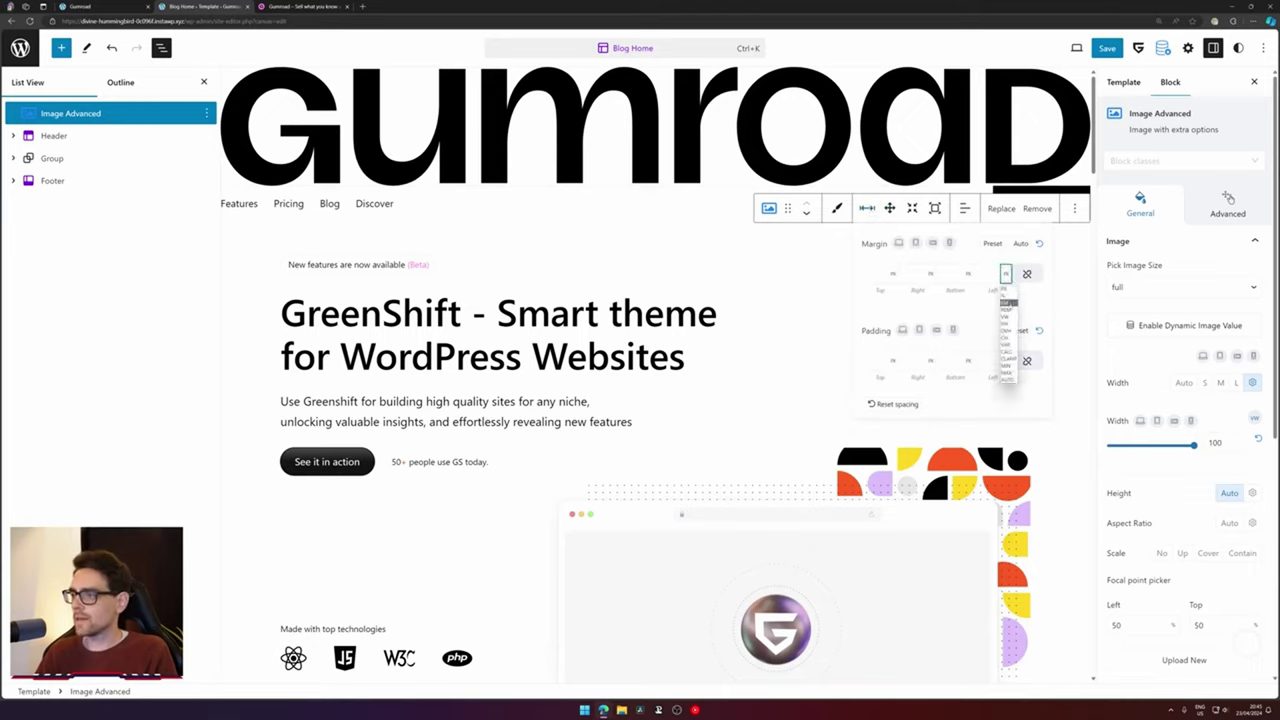
pyautogui.click(1008, 301)
pyautogui.click(968, 273)
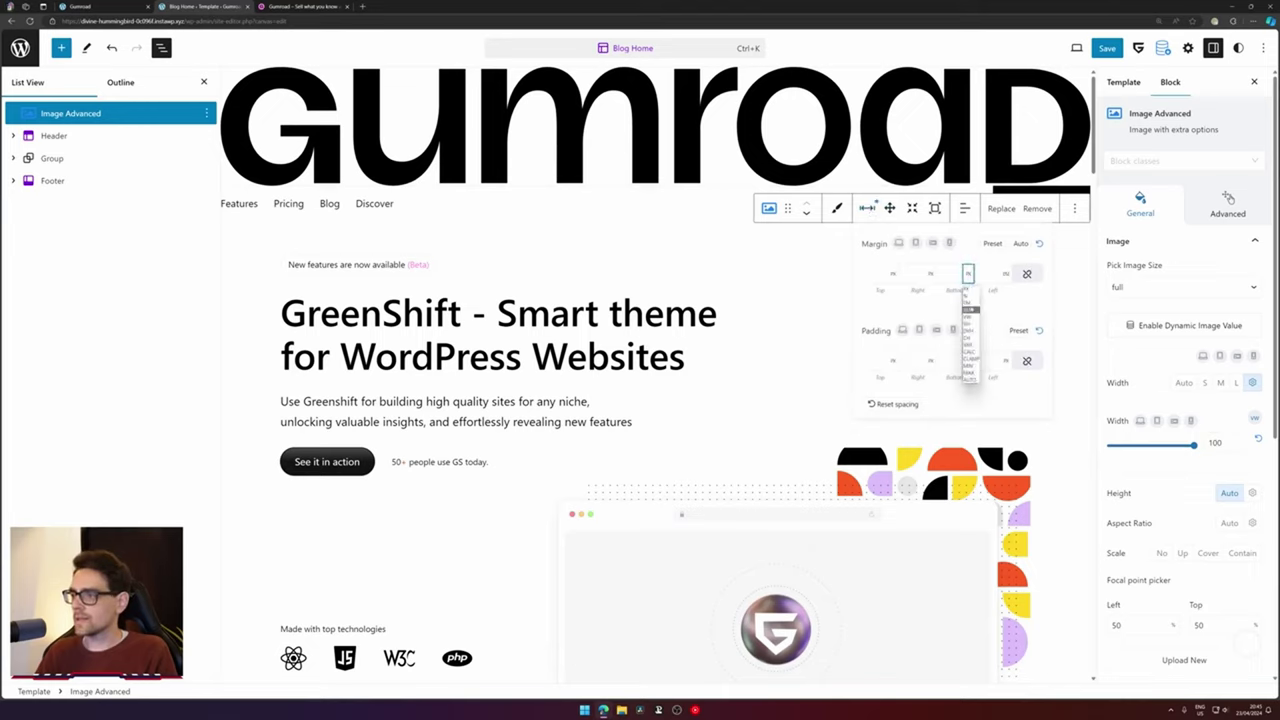
pyautogui.click(970, 305)
pyautogui.click(930, 274)
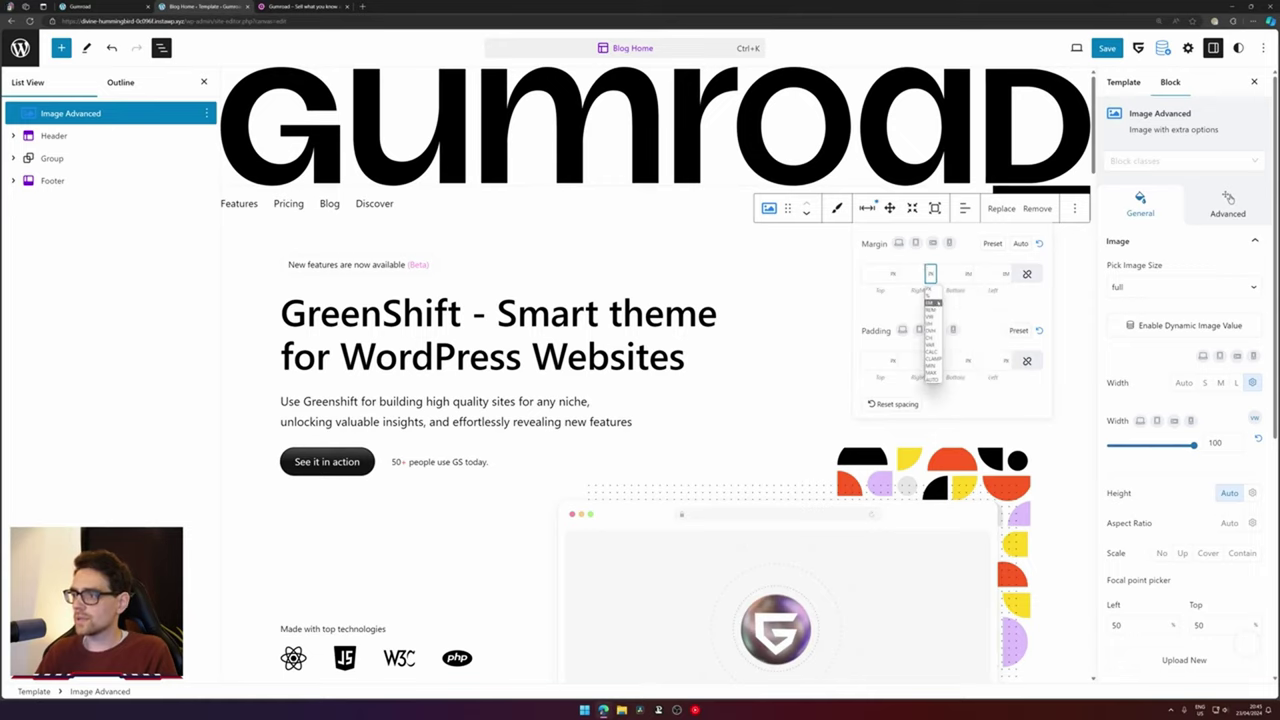
pyautogui.click(930, 305)
pyautogui.click(893, 273)
pyautogui.click(893, 305)
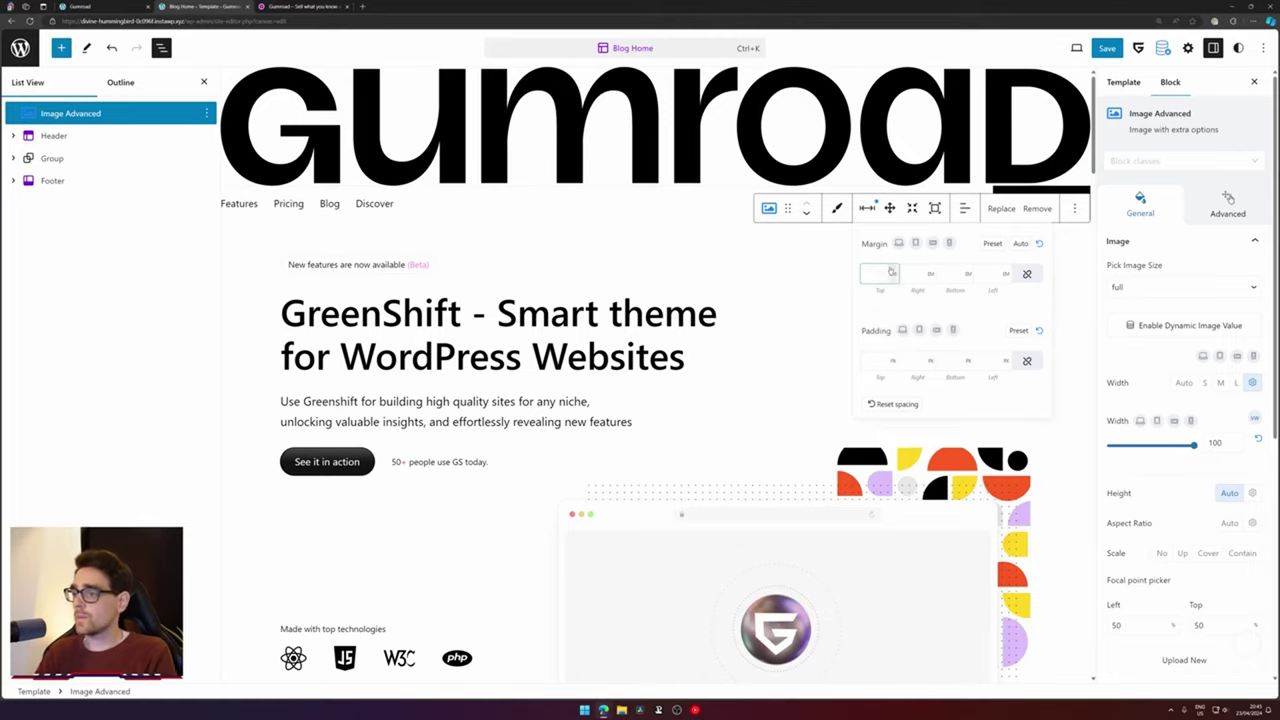
# Set the logo image's margins to 1 em at the top and bottom and 2 em on the right and left
pyautogui.write('1')
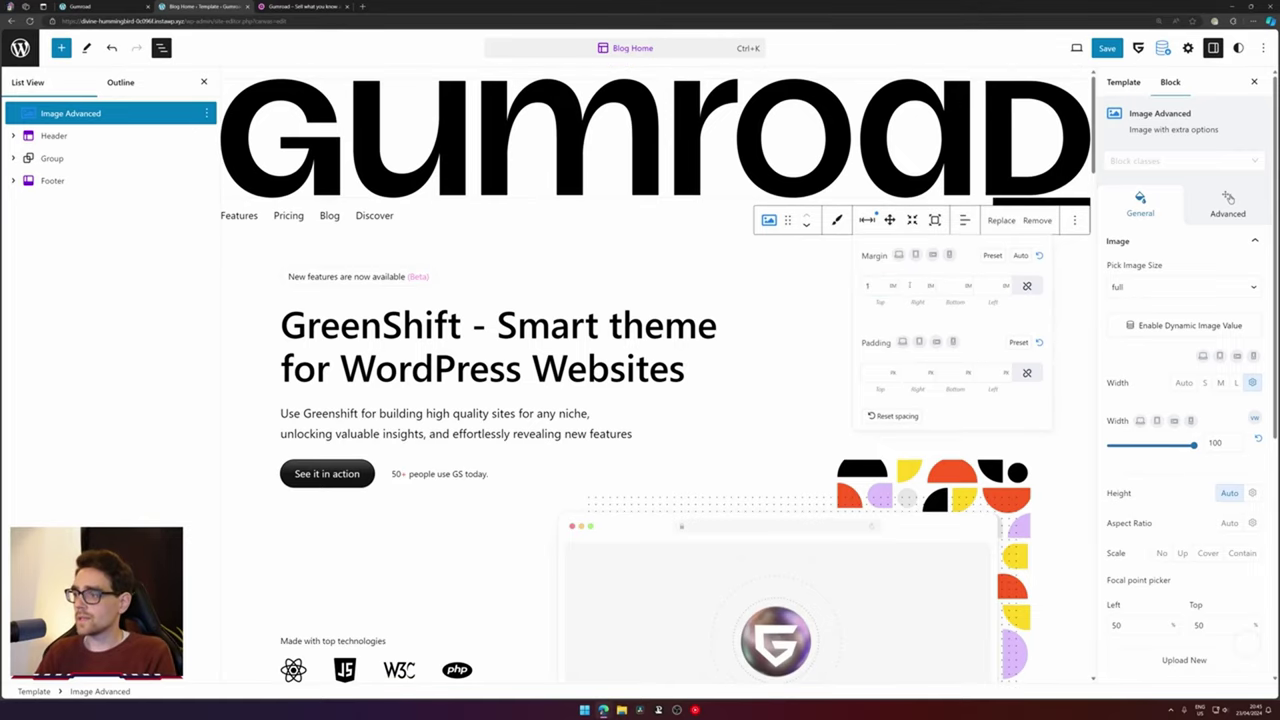
pyautogui.click(909, 285)
pyautogui.write('2')
pyautogui.click(948, 285)
pyautogui.write('1')
pyautogui.click(985, 285)
pyautogui.write('2')
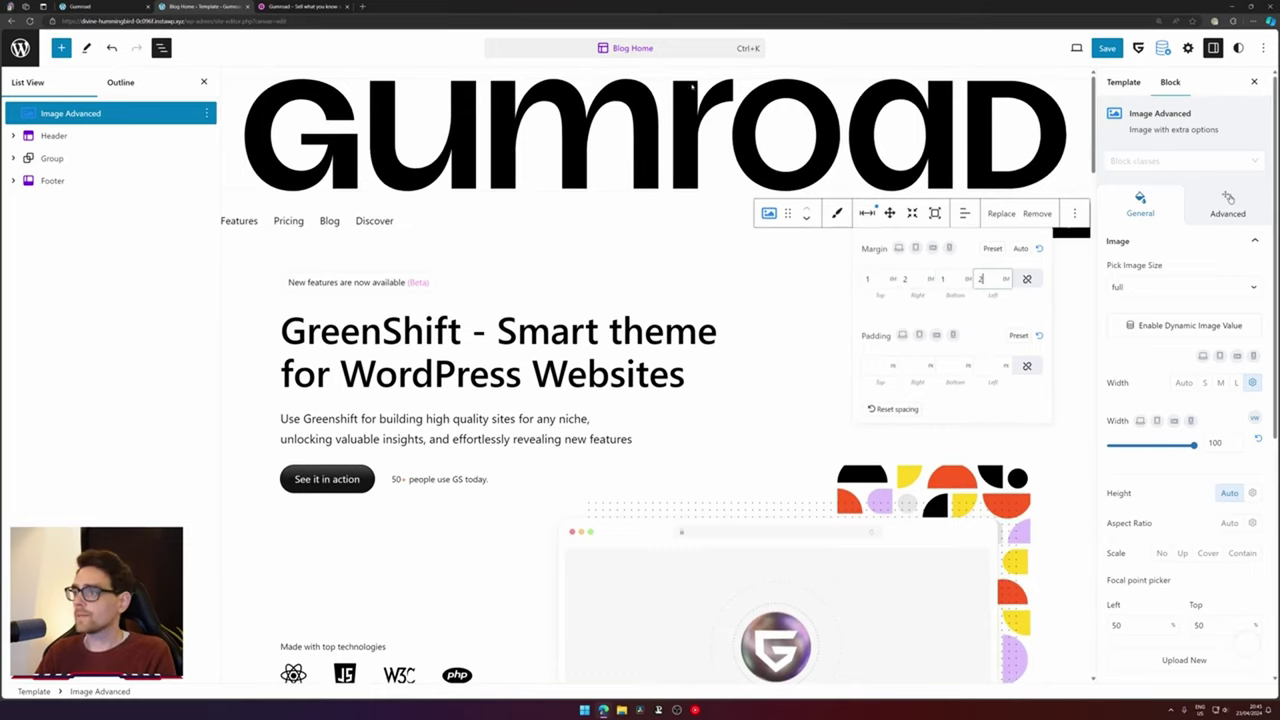
pyautogui.click(521, 330)
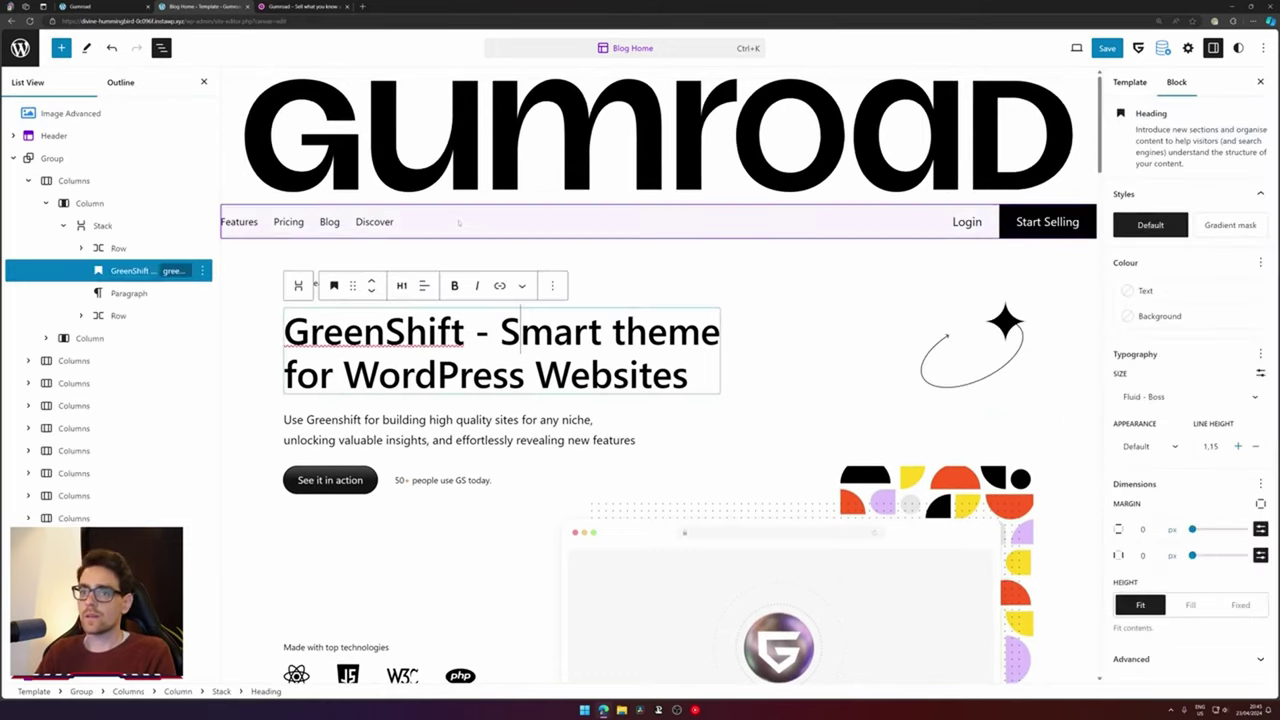
# Open the Header template part for editing and give its outer Container a solid black border of width 1 on all sides
pyautogui.click(225, 212)
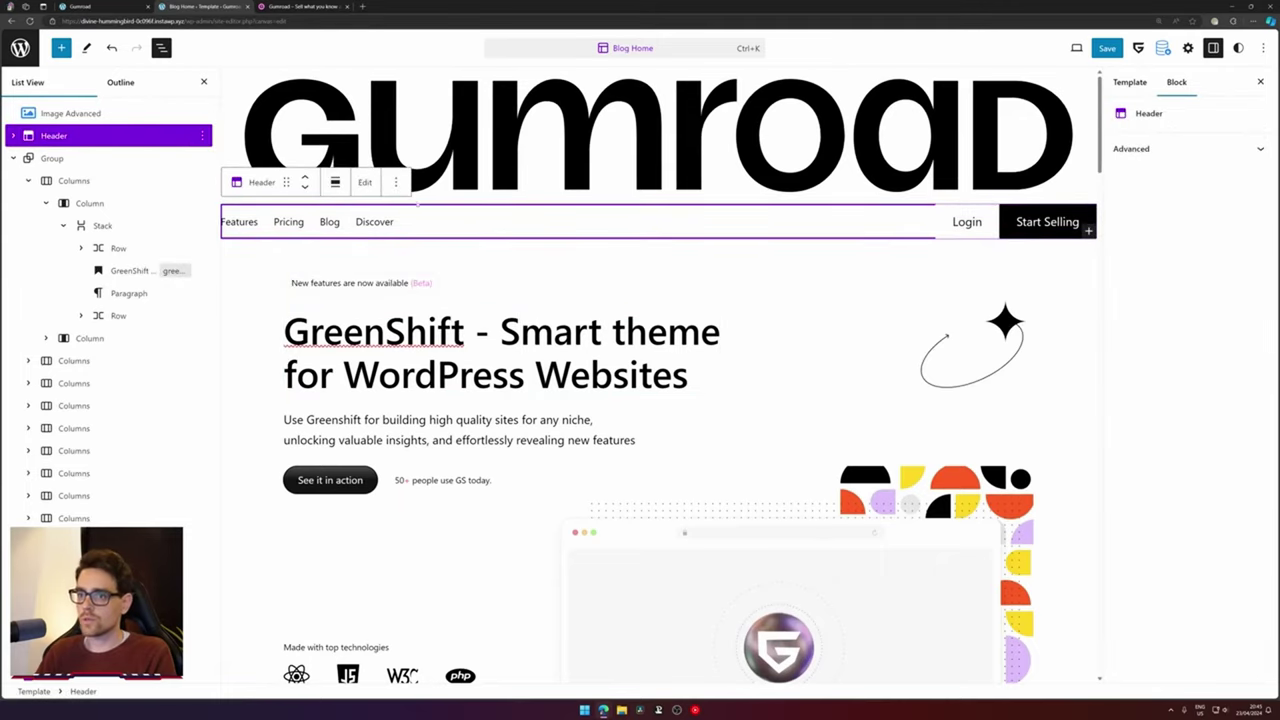
pyautogui.click(365, 183)
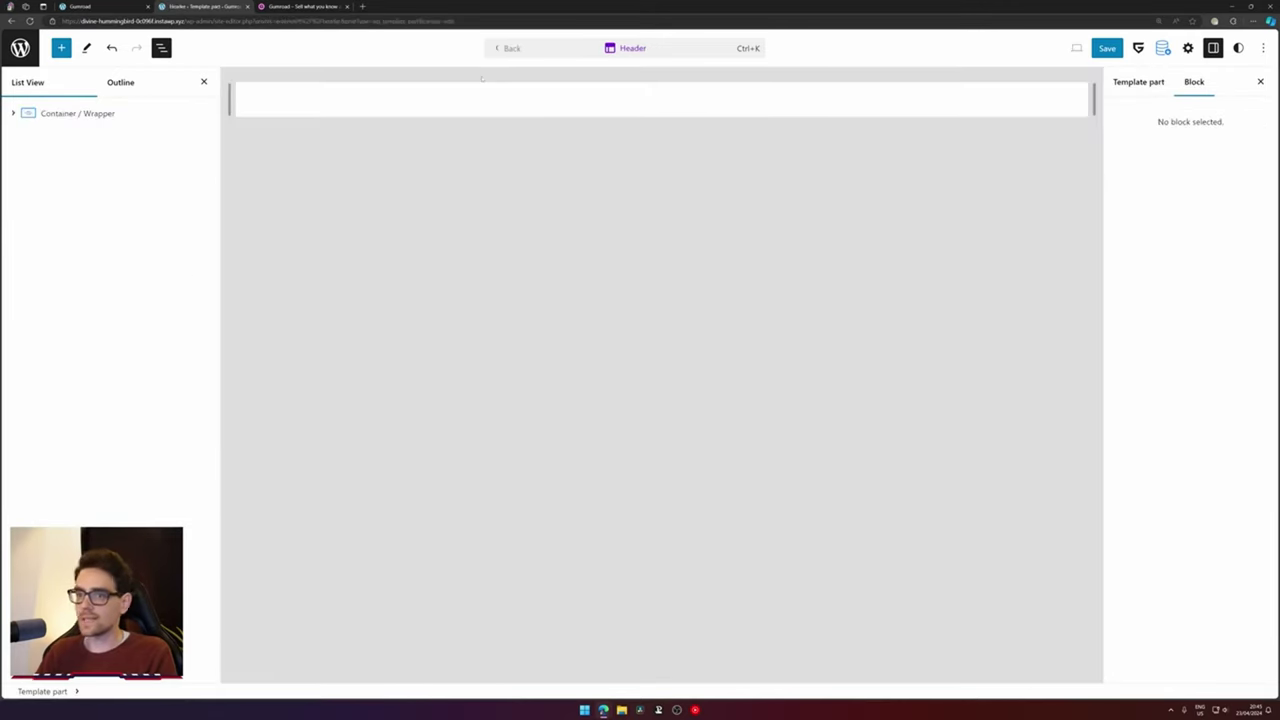
pyautogui.click(103, 117)
pyautogui.scroll(-3, 1185, 400)
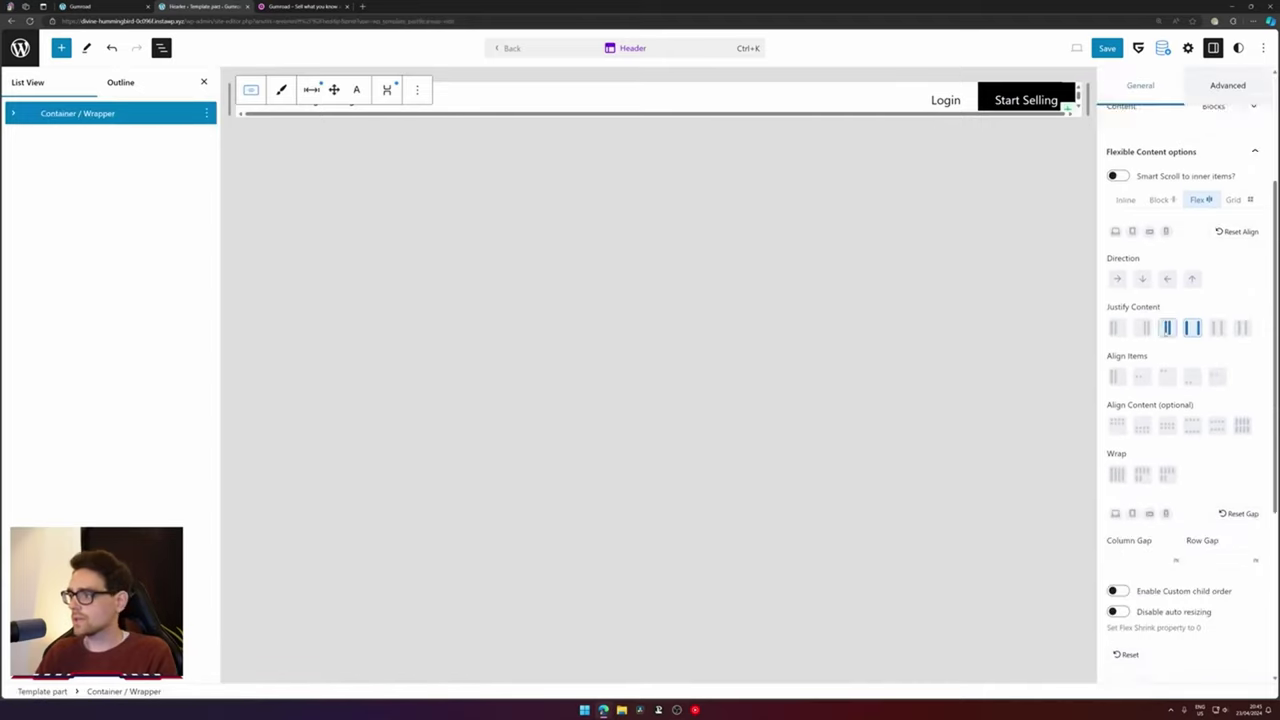
pyautogui.scroll(-2, 1167, 328)
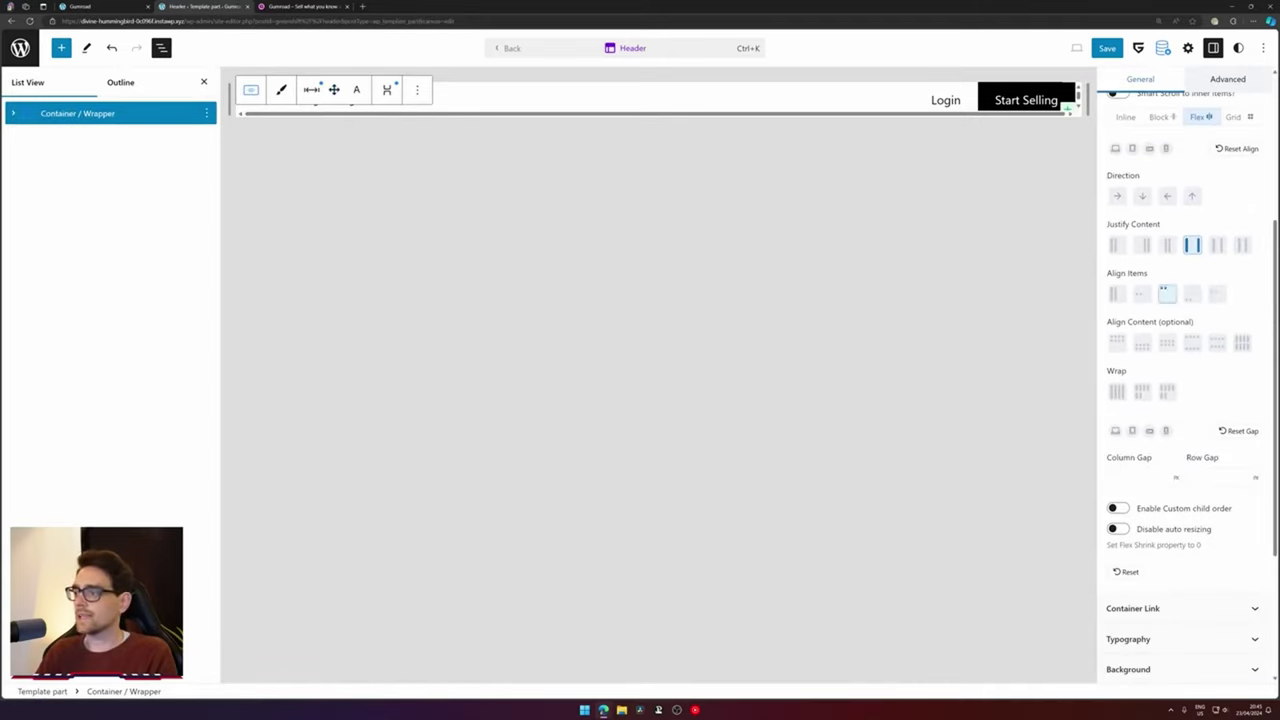
pyautogui.scroll(-3, 1168, 300)
pyautogui.click(1188, 548)
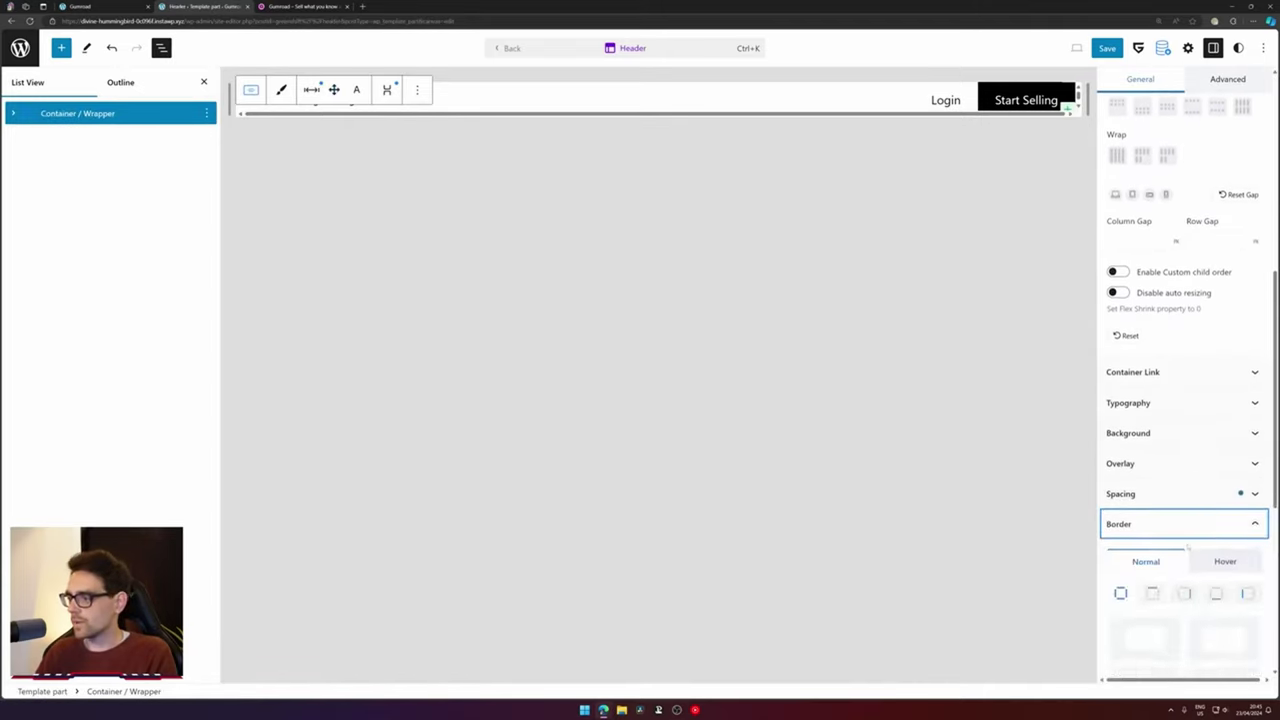
pyautogui.scroll(-4, 1150, 450)
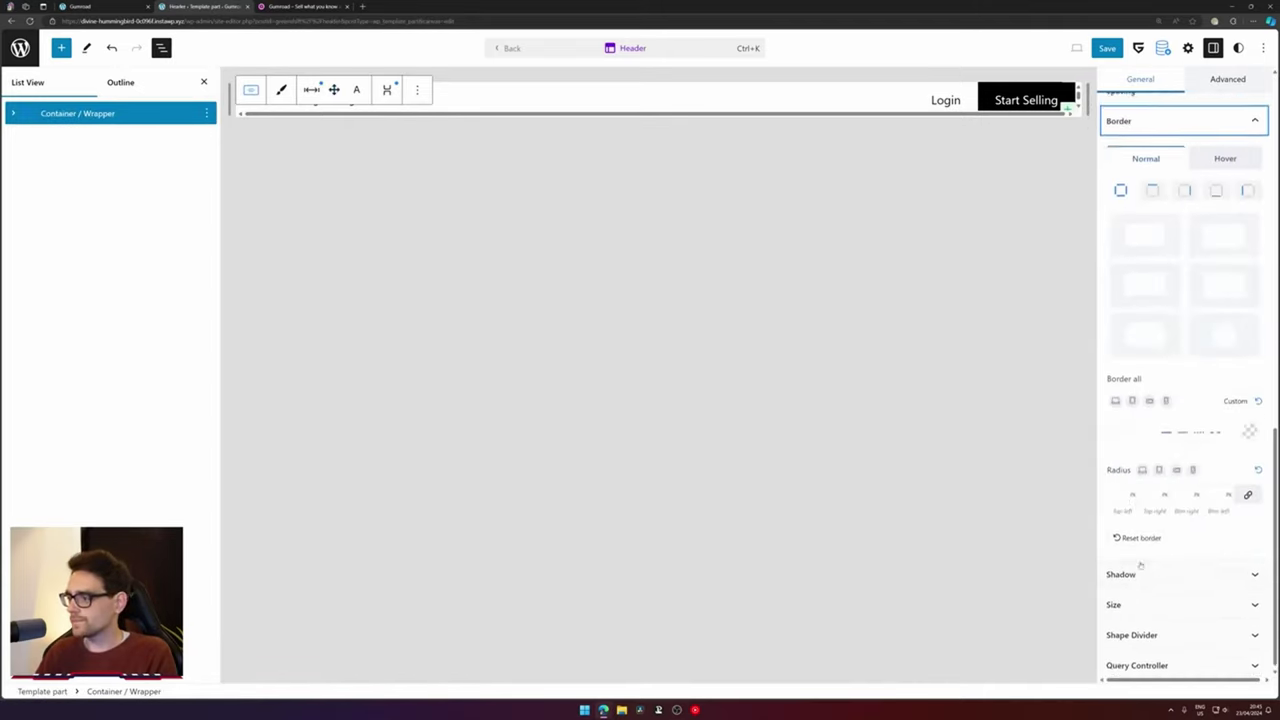
pyautogui.click(1165, 428)
pyautogui.click(1249, 428)
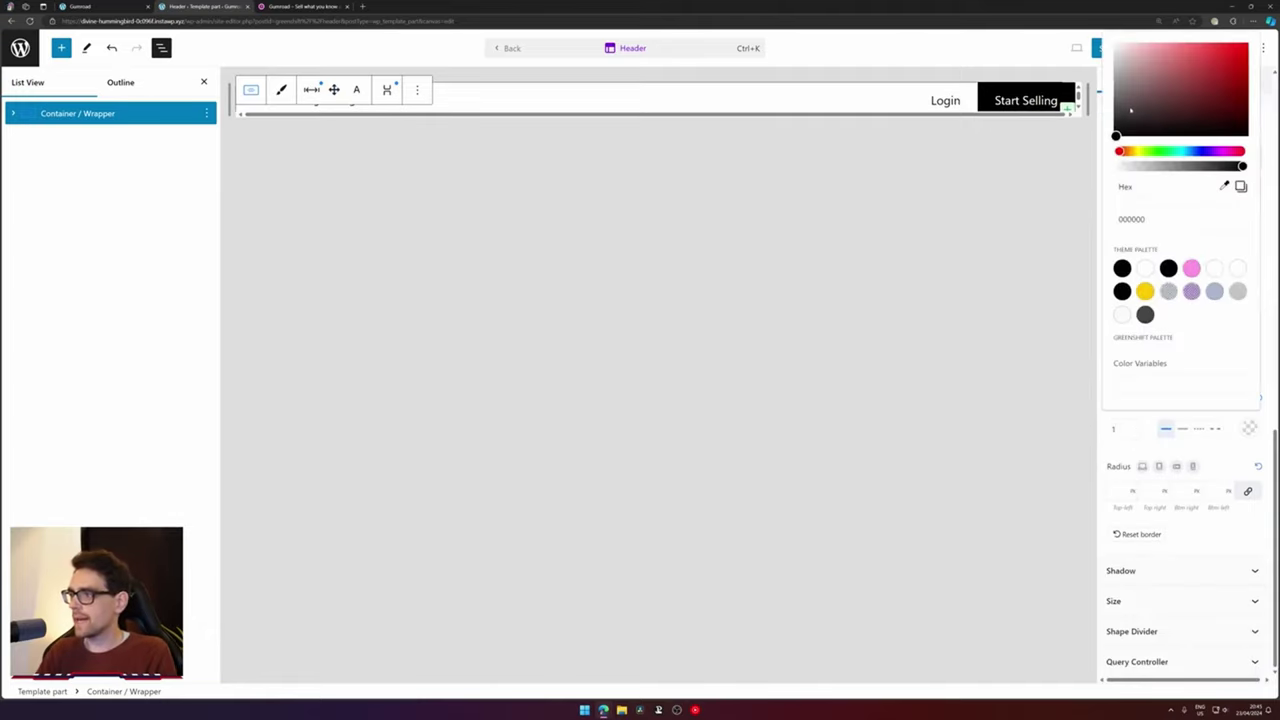
pyautogui.click(935, 60)
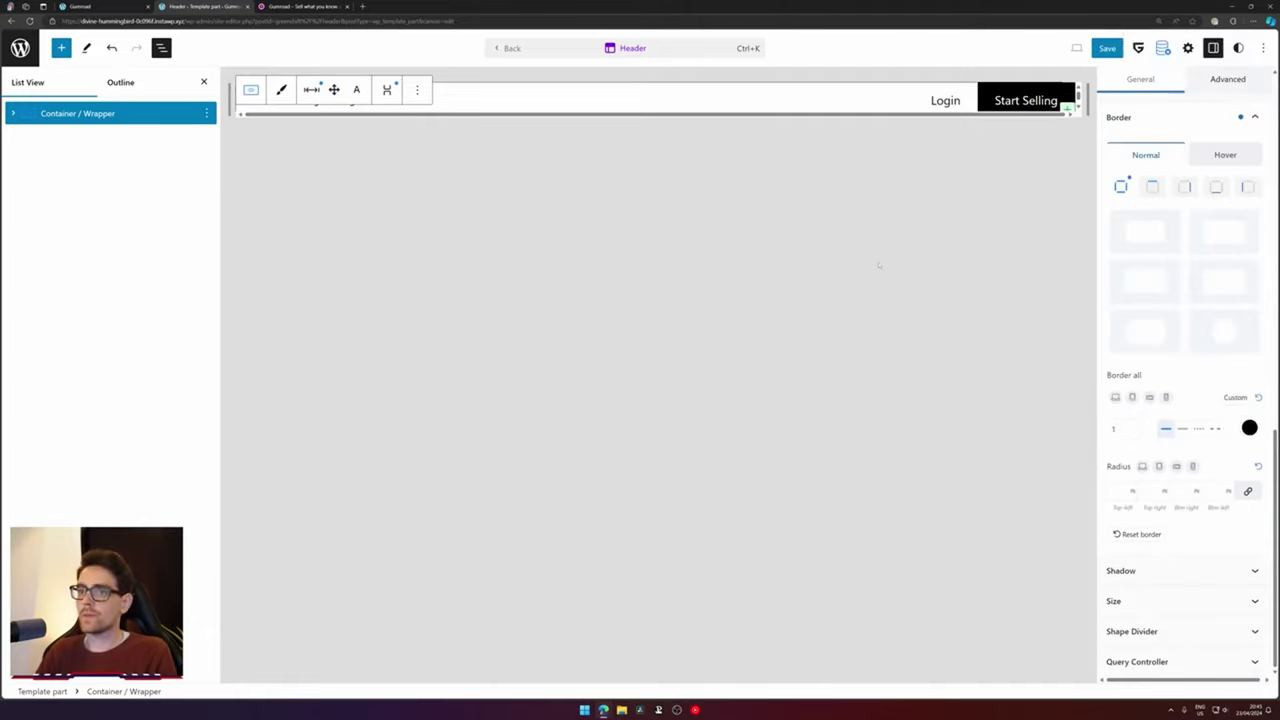
# Make the 1 px solid border of the Login button inside the nested Container black
pyautogui.click(14, 113)
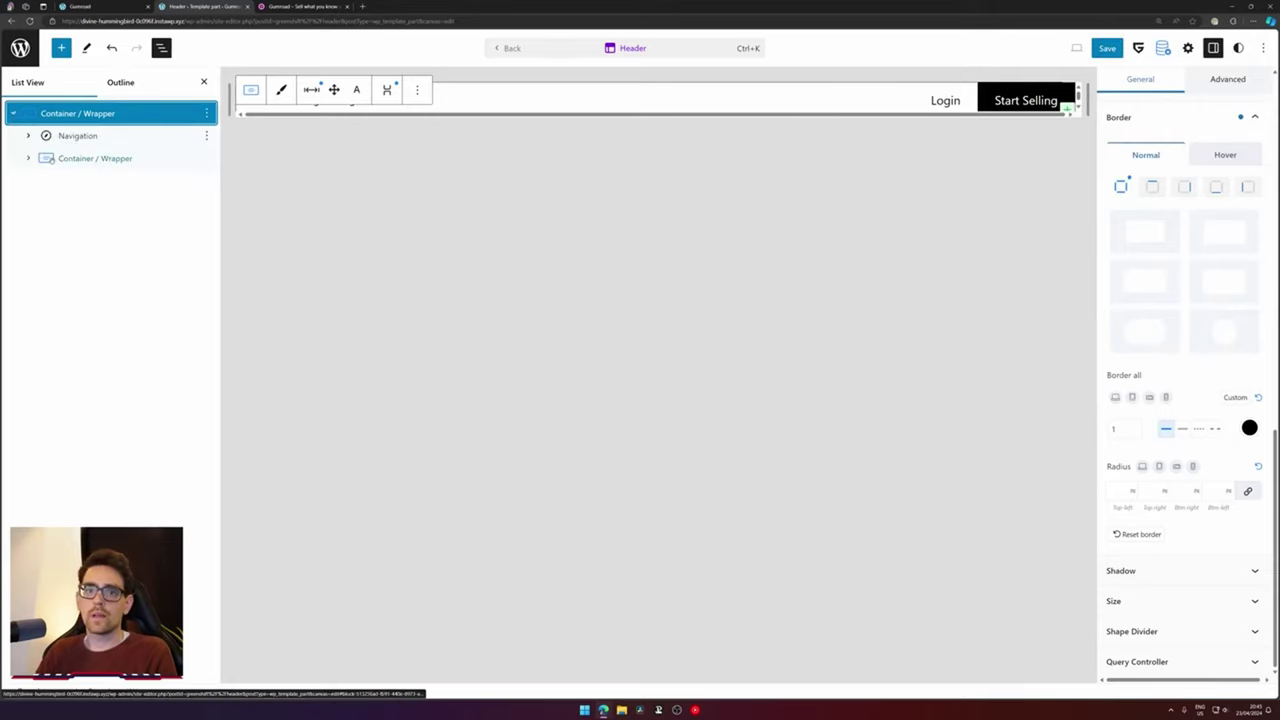
pyautogui.click(56, 160)
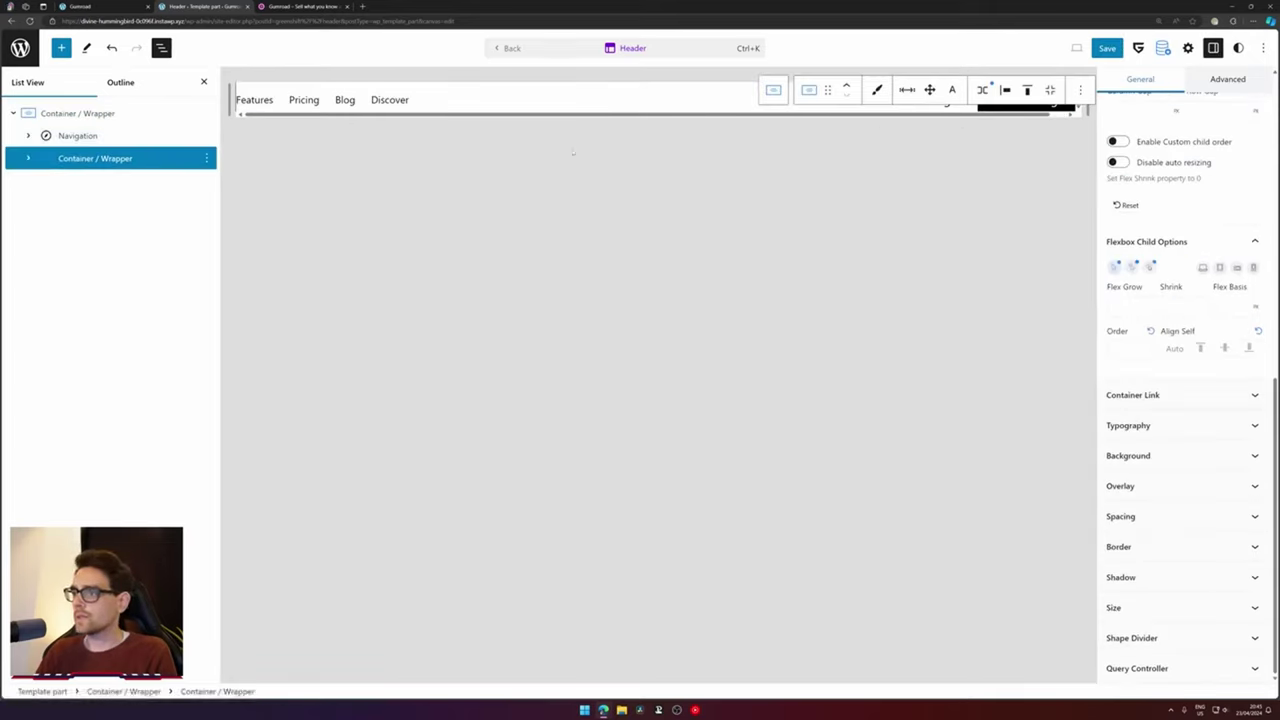
pyautogui.scroll(1, 1120, 214)
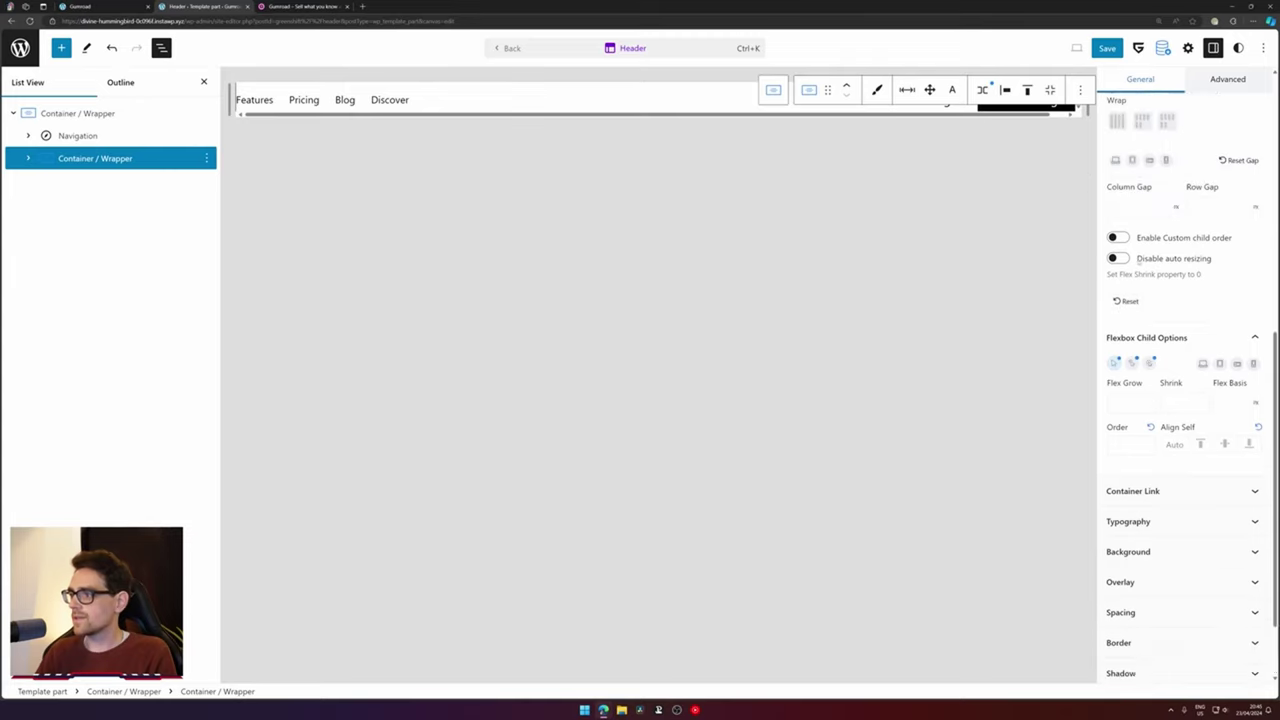
pyautogui.scroll(-2, 1150, 330)
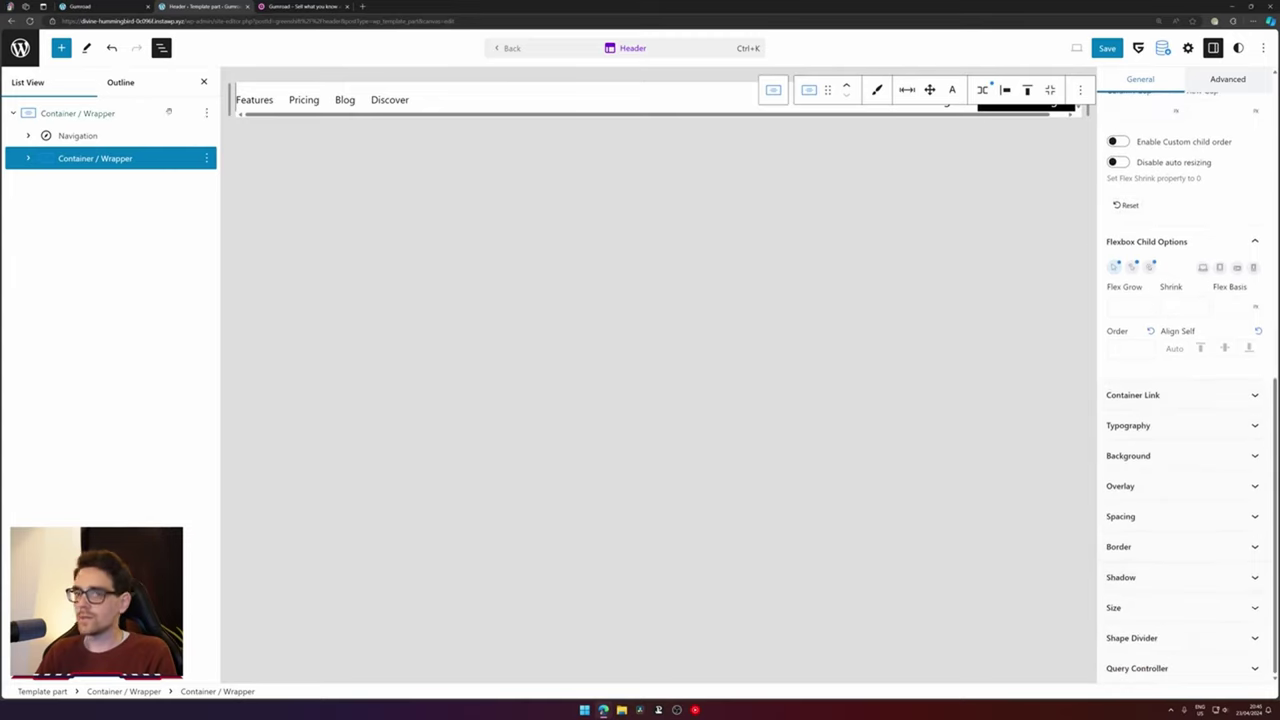
pyautogui.click(34, 161)
pyautogui.click(104, 181)
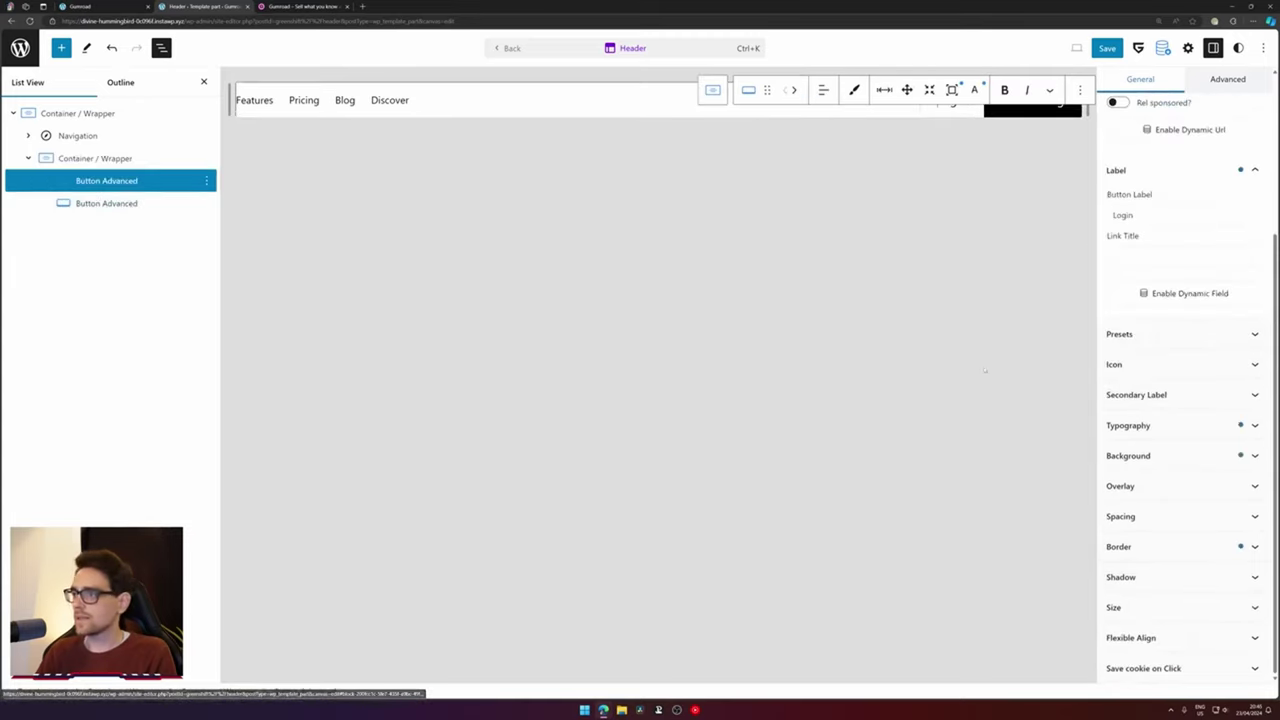
pyautogui.click(1168, 544)
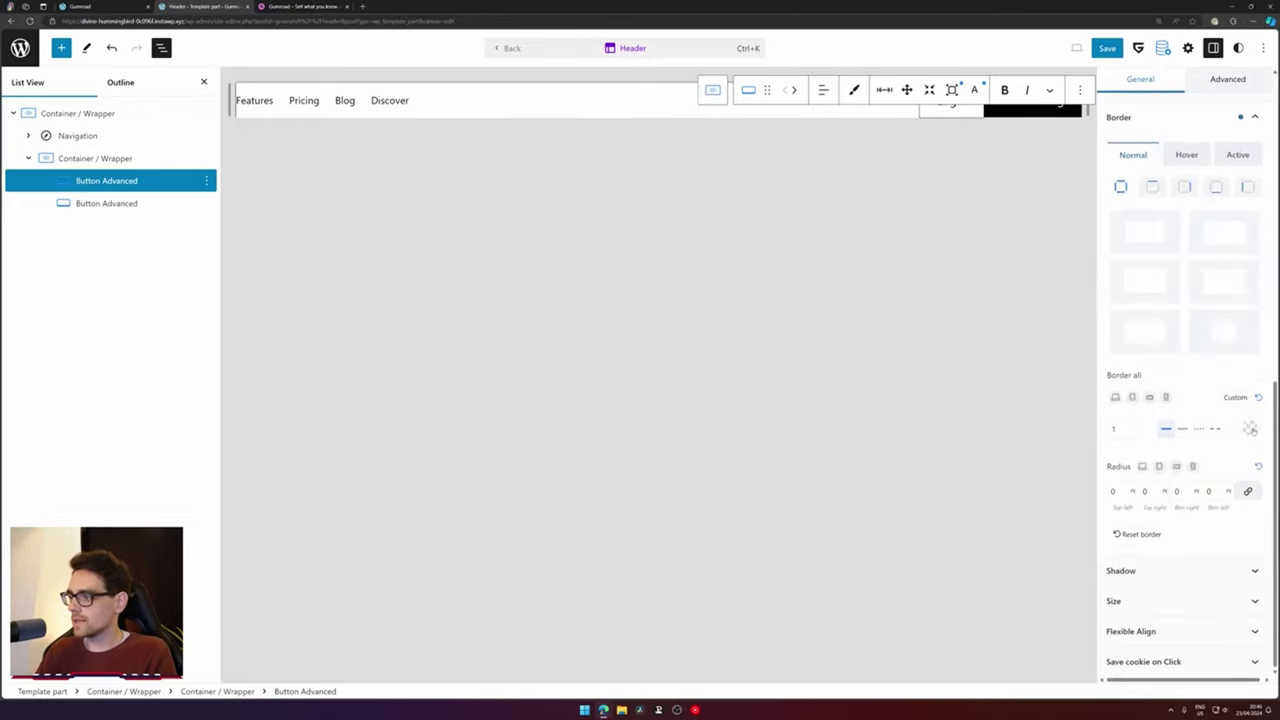
pyautogui.click(1250, 428)
pyautogui.press('Escape')
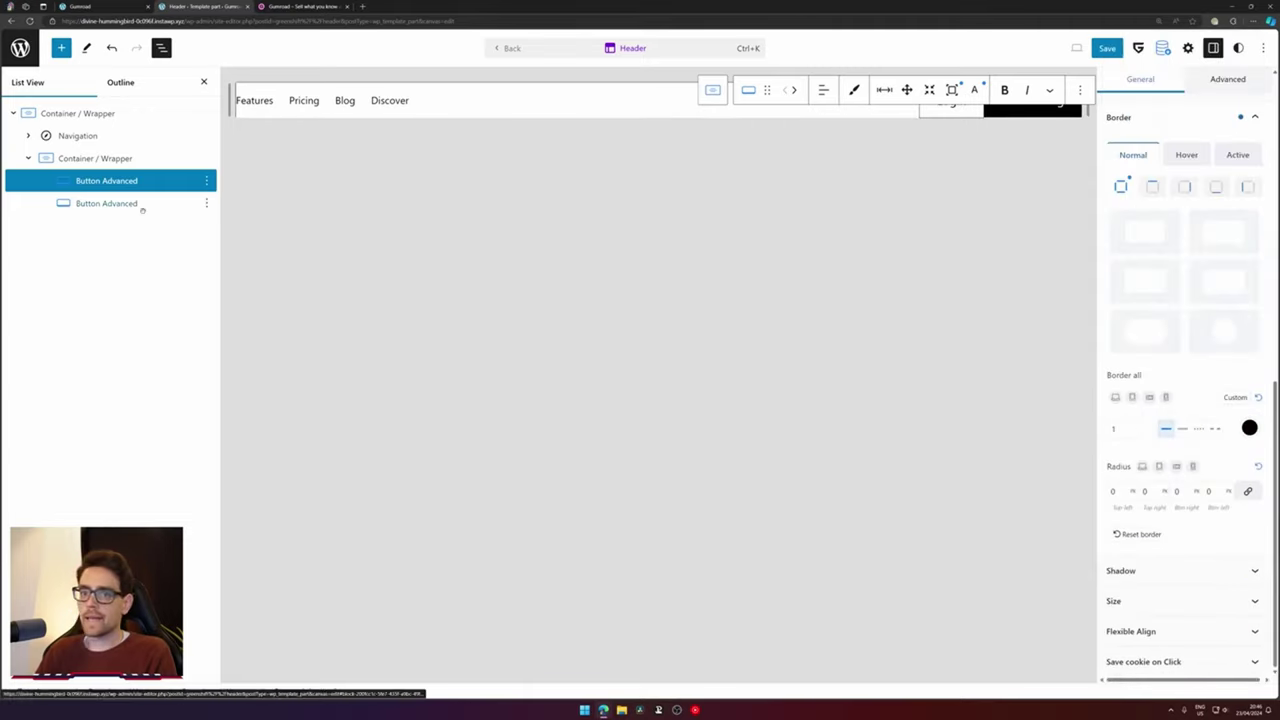
# Try a black border of width 1 around all sides of the Start Selling button and reset it
pyautogui.click(125, 204)
pyautogui.click(1172, 546)
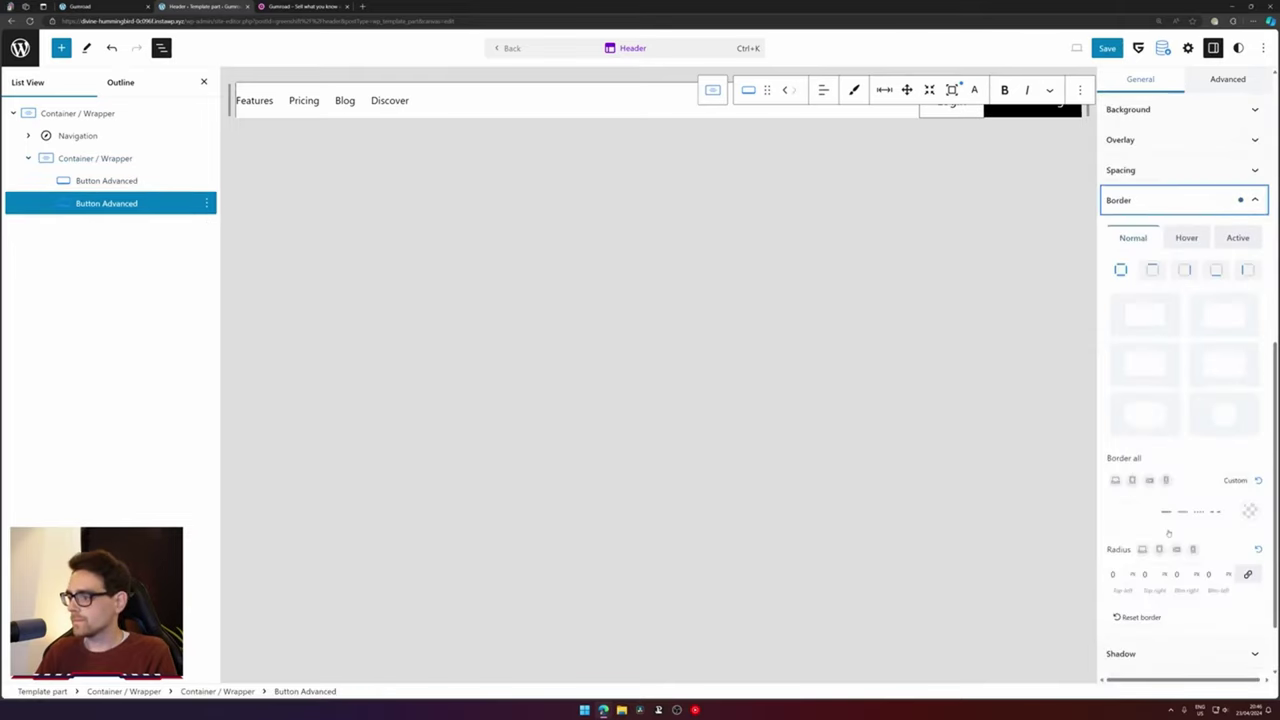
pyautogui.click(1169, 432)
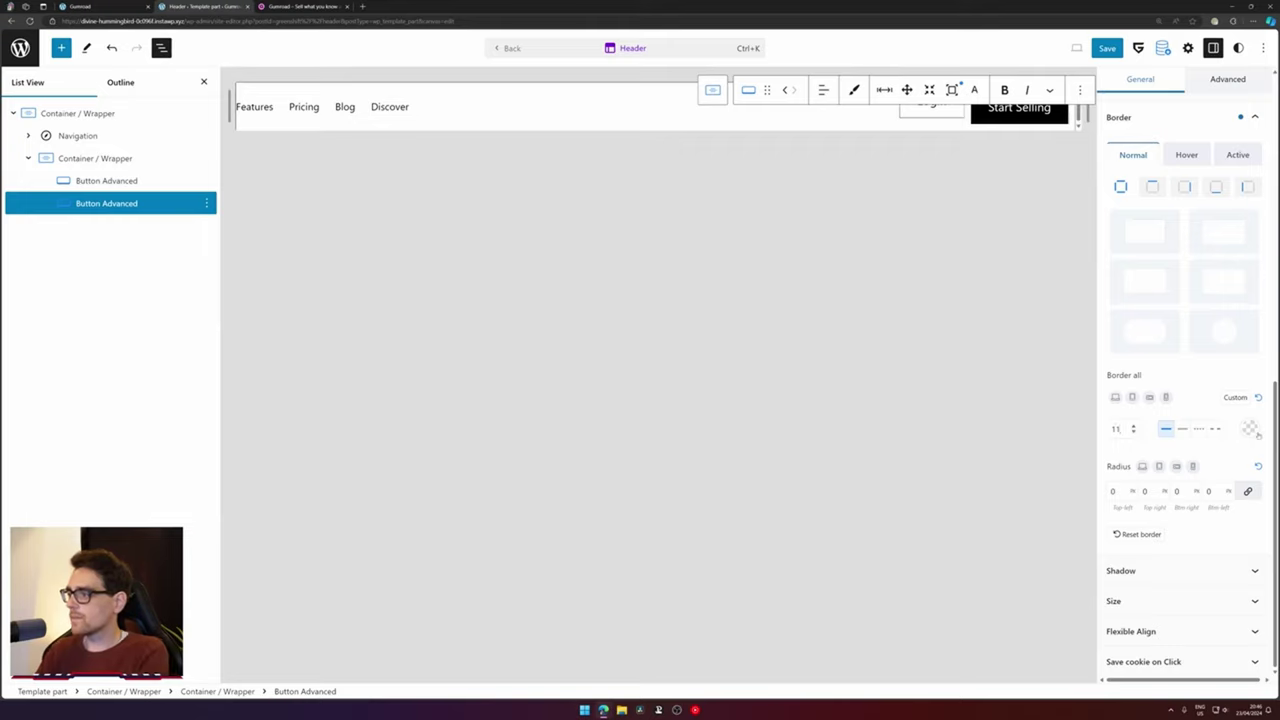
pyautogui.click(1250, 430)
pyautogui.click(1134, 134)
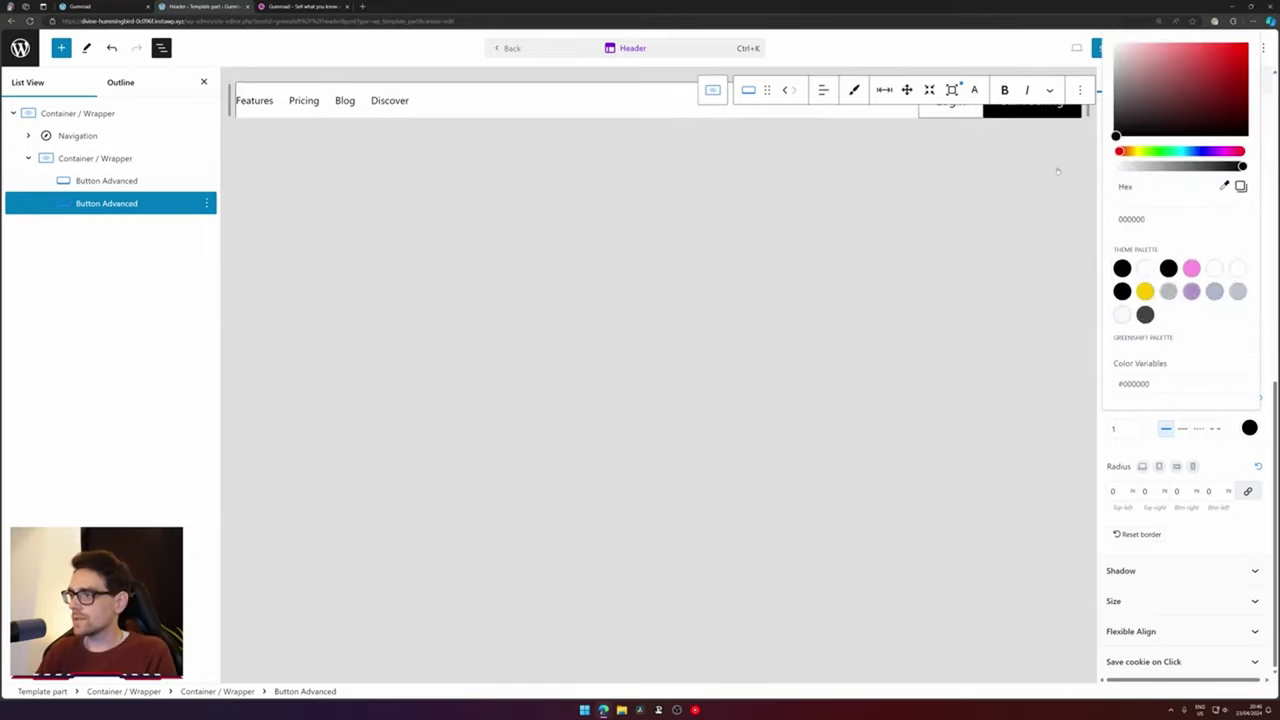
pyautogui.click(1245, 472)
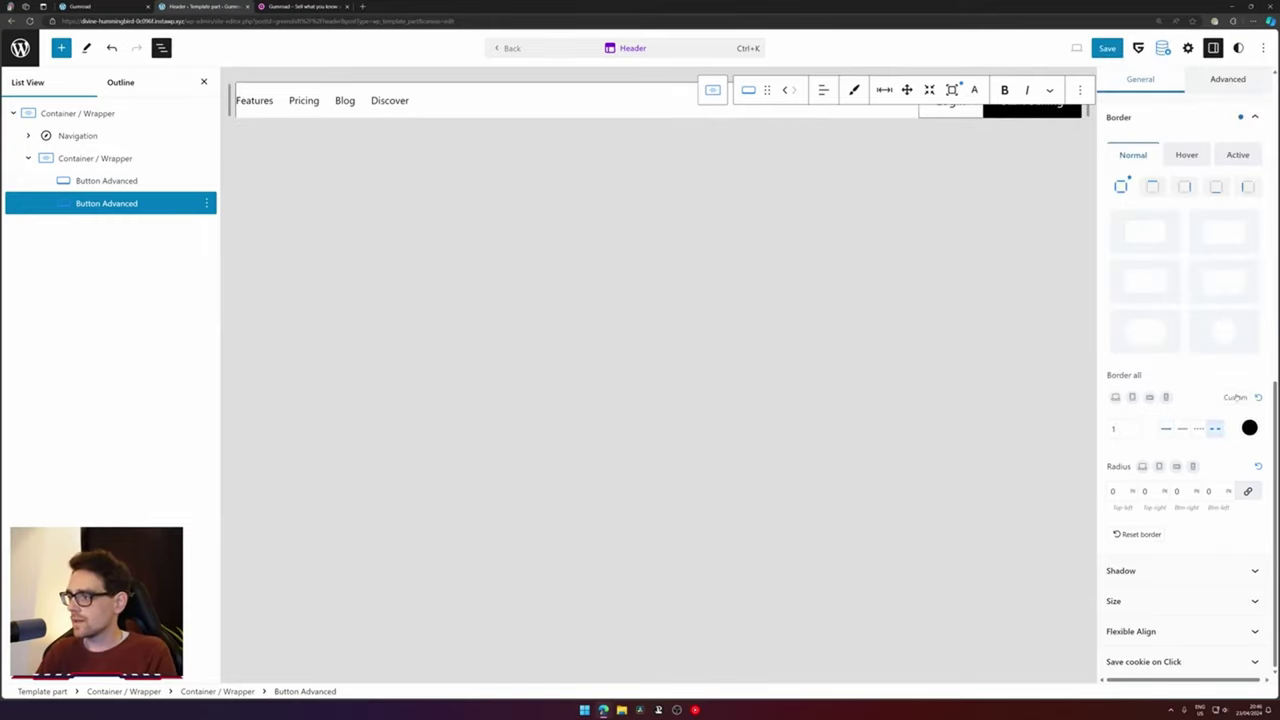
pyautogui.click(1236, 397)
pyautogui.click(1236, 398)
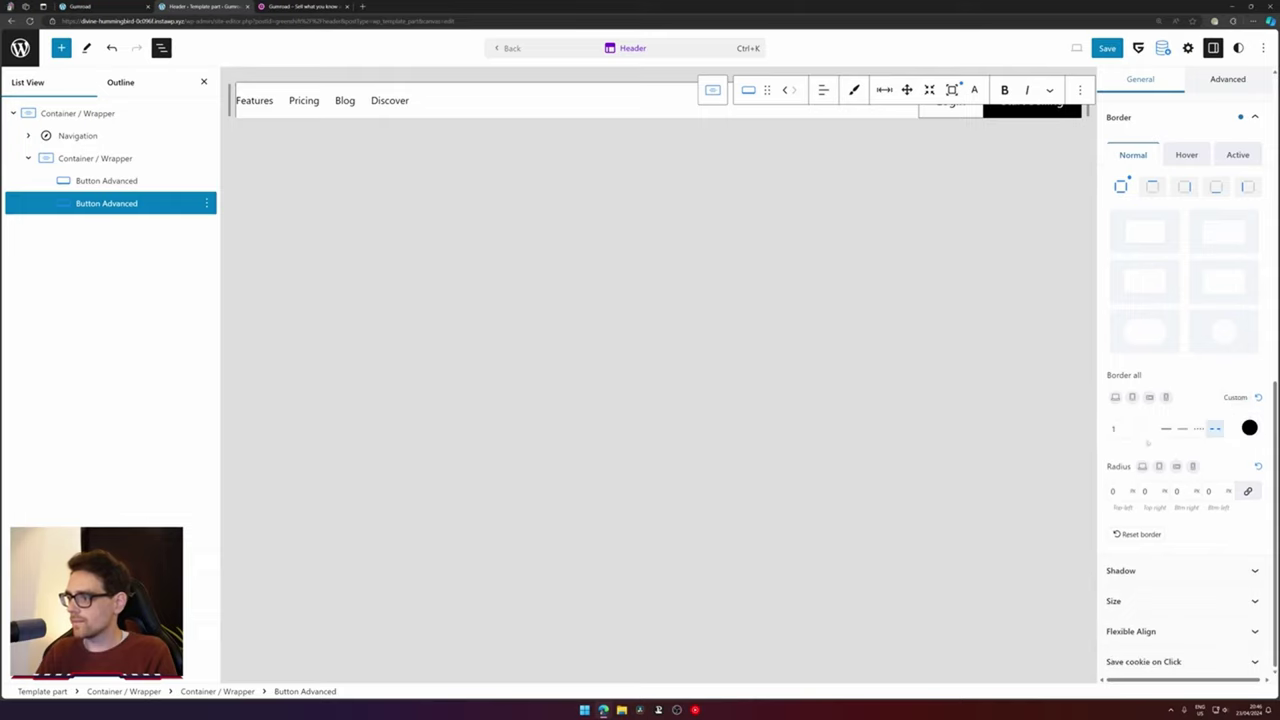
pyautogui.press('BackSpace')
pyautogui.write('1')
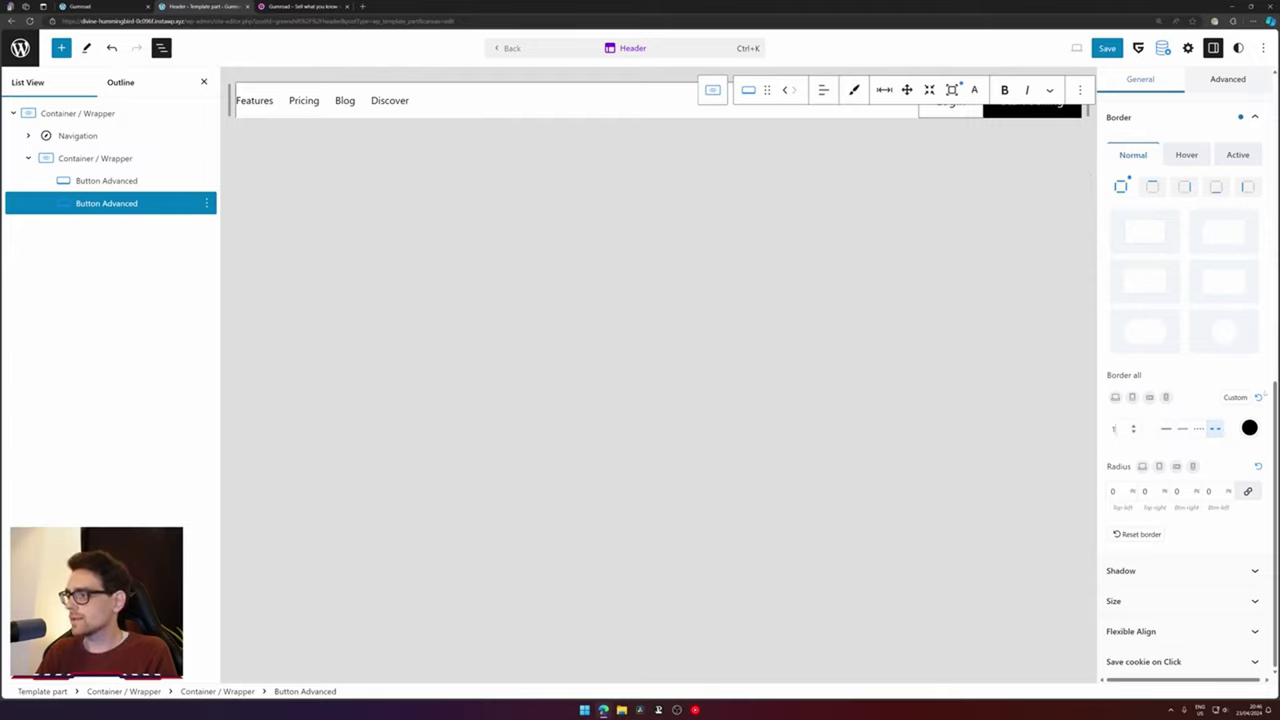
pyautogui.click(1258, 397)
# Give the Start Selling button solid black borders of width 1 on its right and left sides only
pyautogui.click(1152, 187)
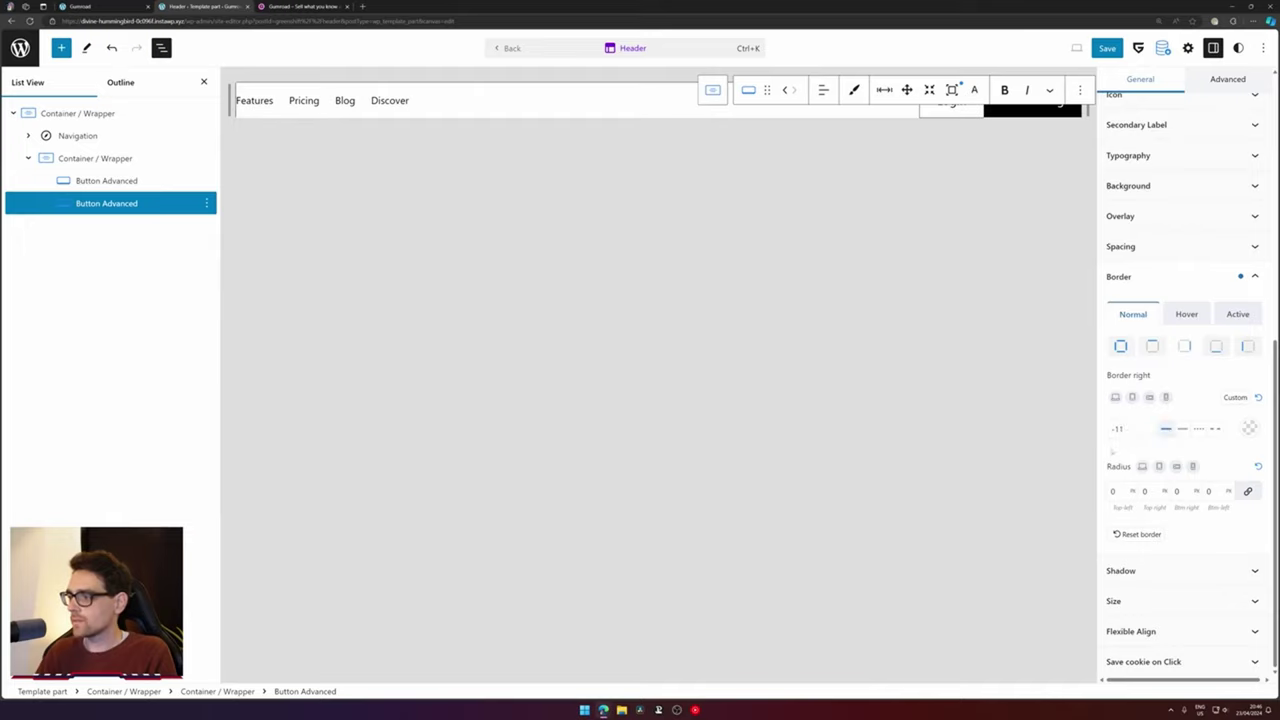
pyautogui.click(1249, 428)
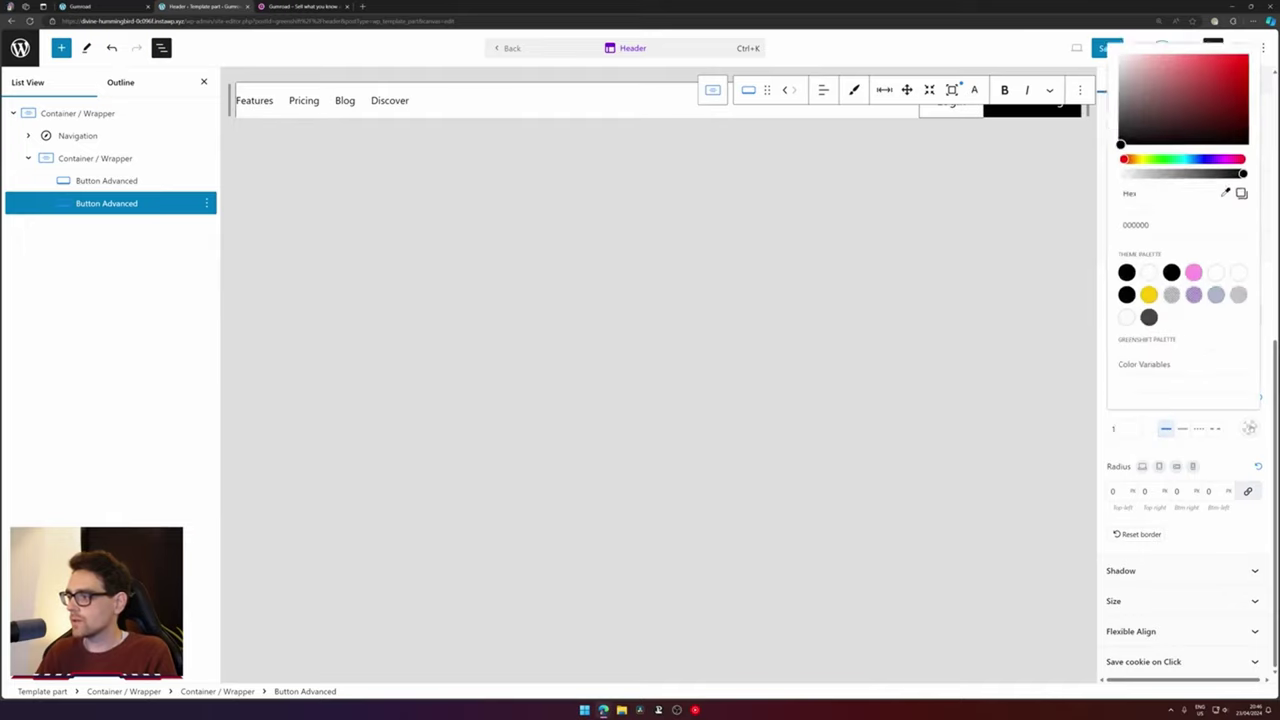
pyautogui.click(1125, 269)
pyautogui.click(931, 357)
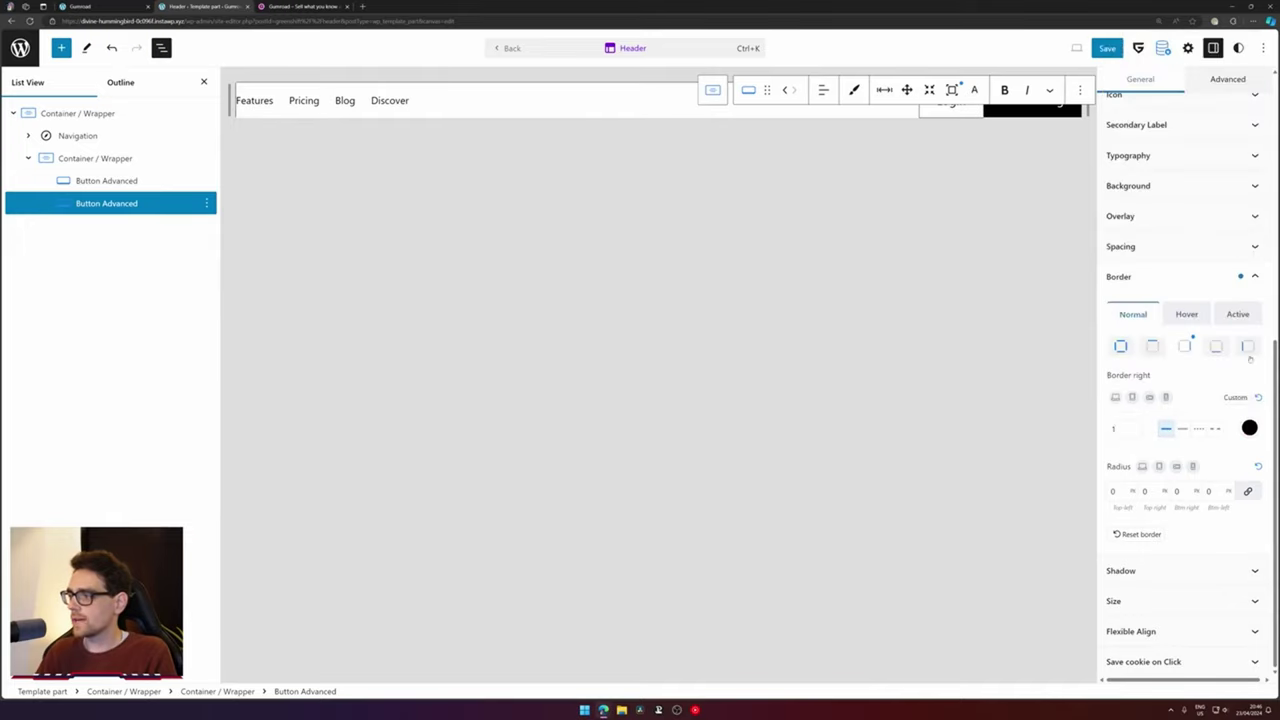
pyautogui.click(1248, 348)
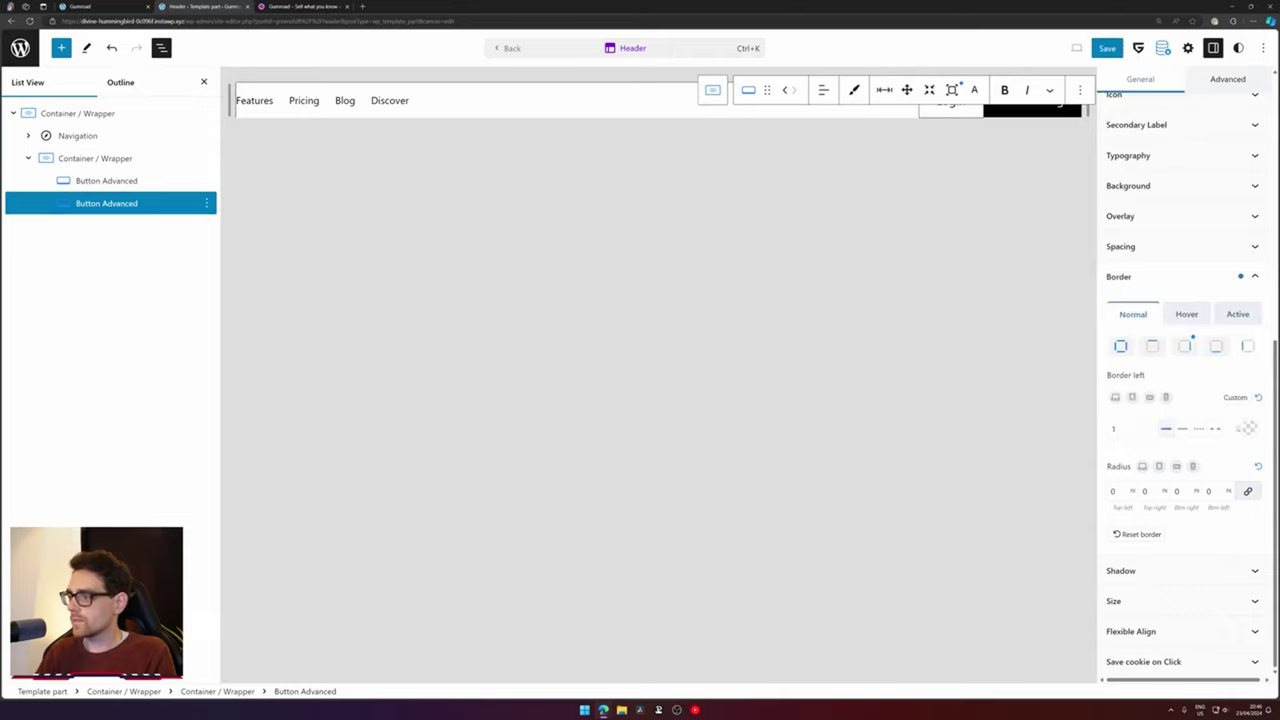
pyautogui.click(1246, 428)
pyautogui.click(940, 277)
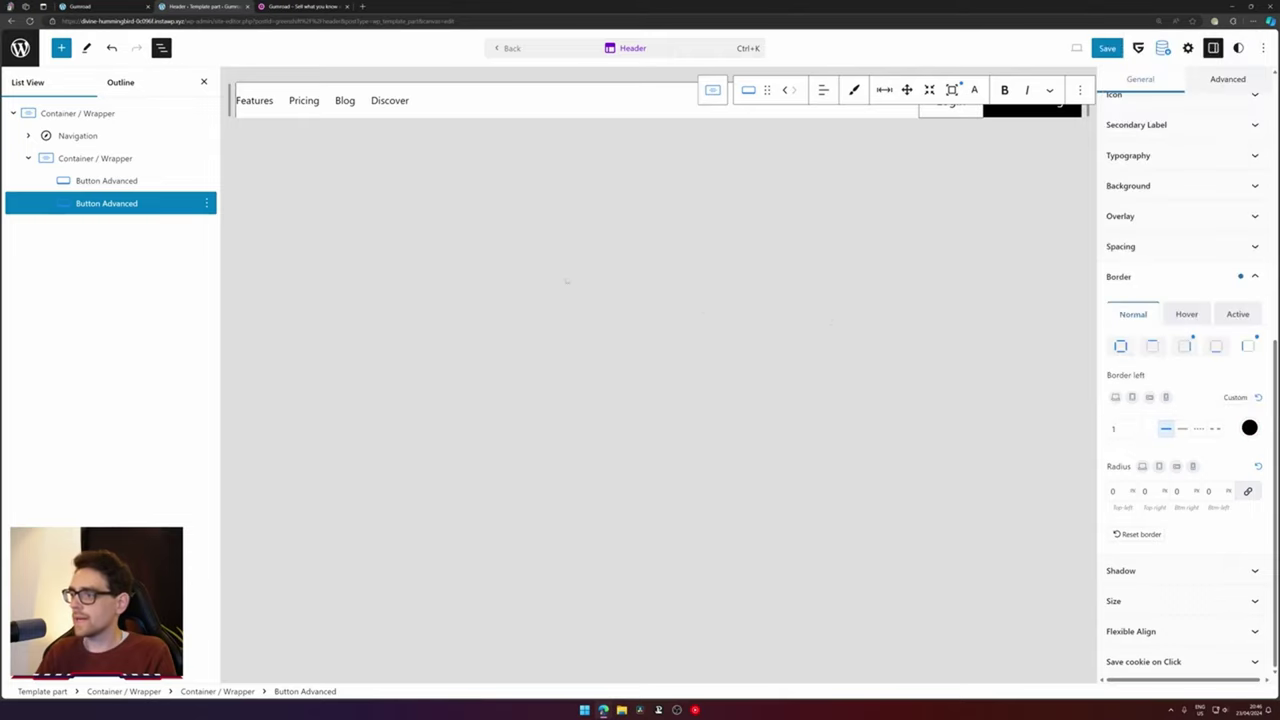
pyautogui.click(853, 90)
# Reset the all-sides border of the Login button
pyautogui.click(142, 186)
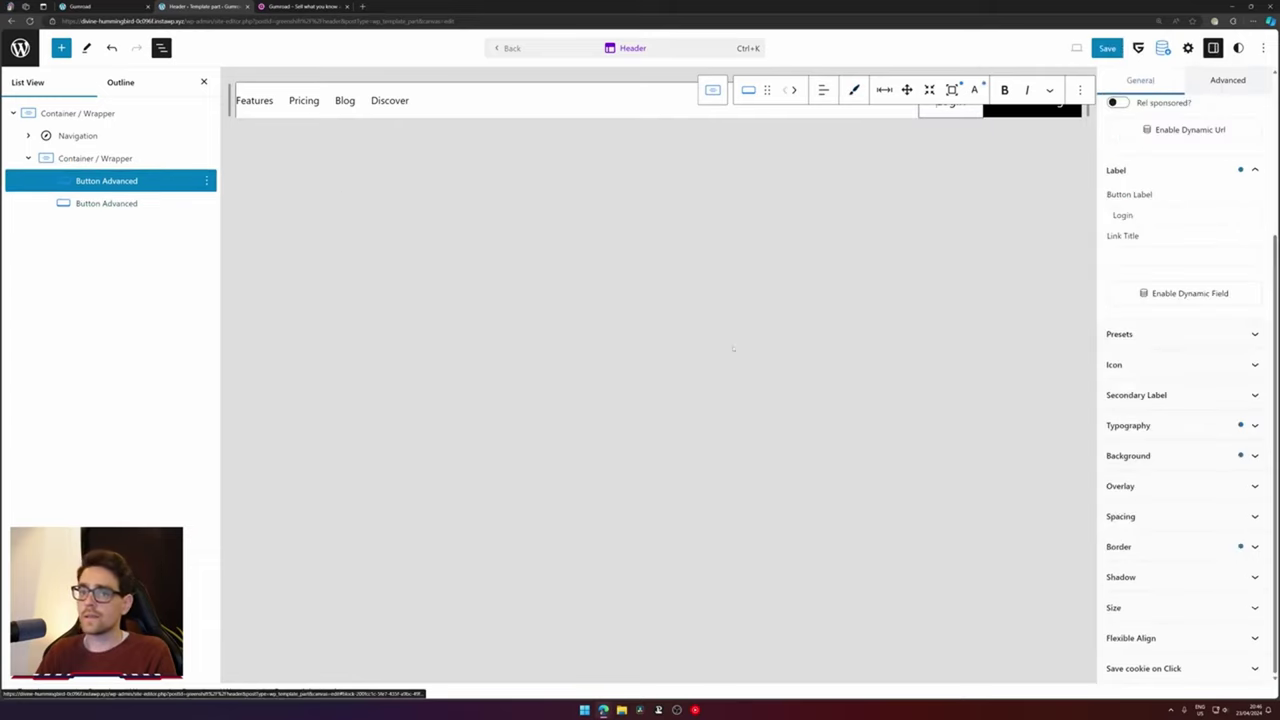
pyautogui.click(1200, 577)
pyautogui.click(1200, 524)
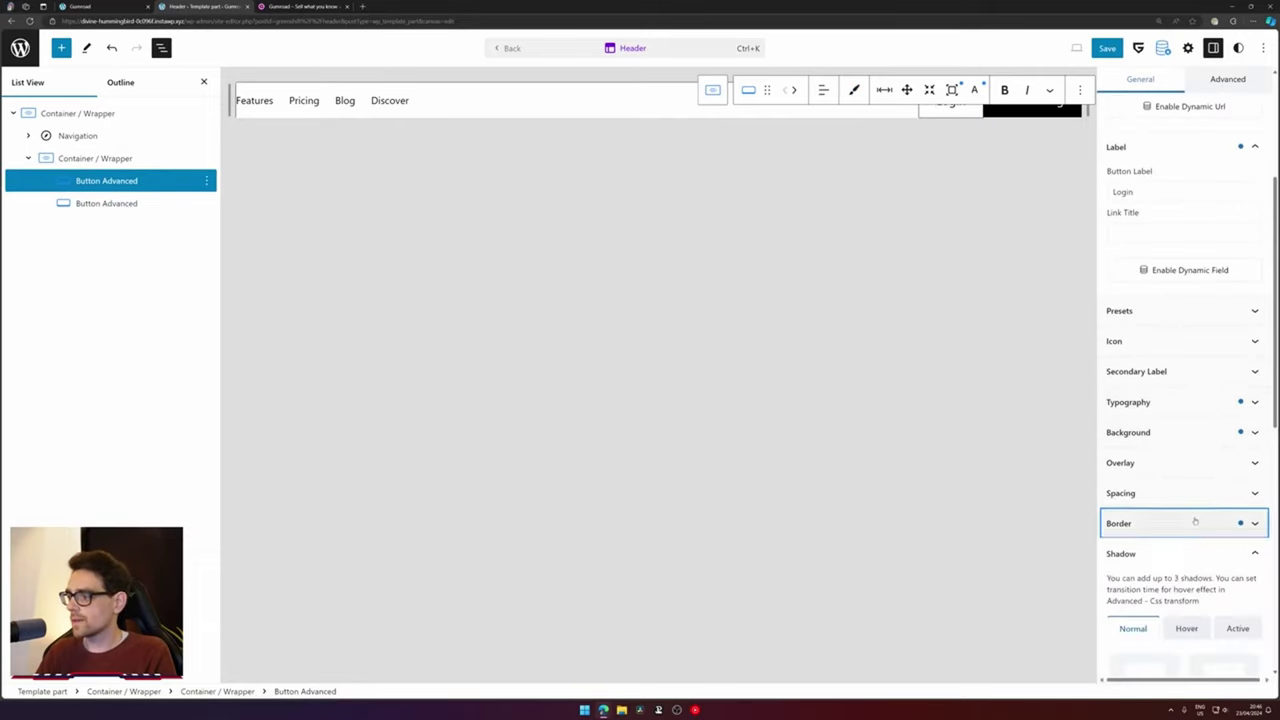
pyautogui.click(1259, 437)
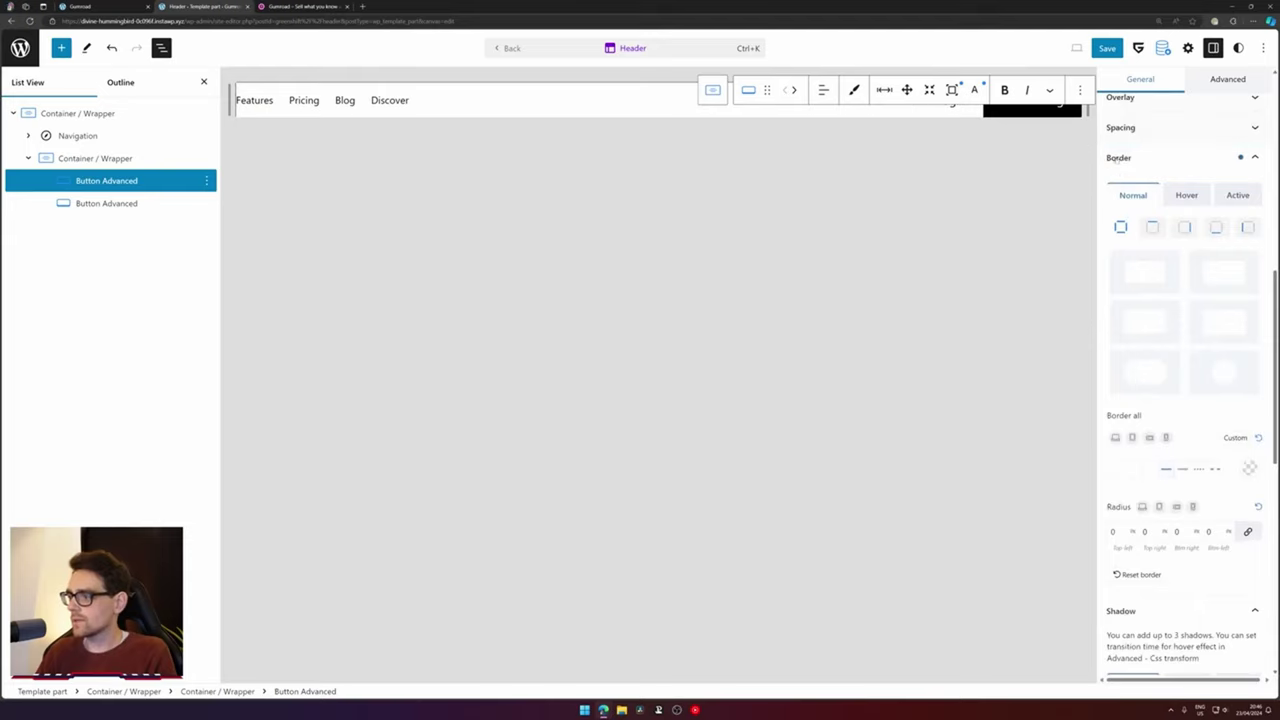
# Give the Login button solid black right and left borders of width 1 and save the Header template part
pyautogui.click(1184, 228)
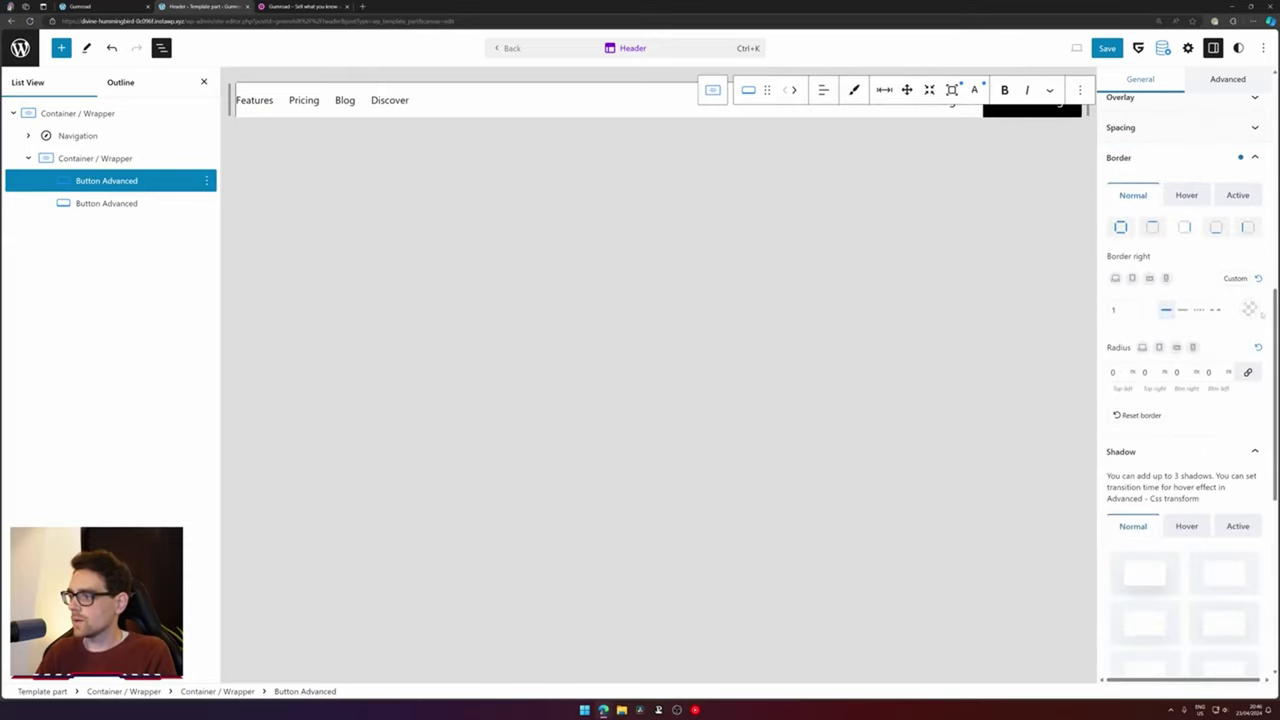
pyautogui.click(1249, 309)
pyautogui.moveTo(1177, 409); pyautogui.dragTo(923, 480)
pyautogui.click(1045, 459)
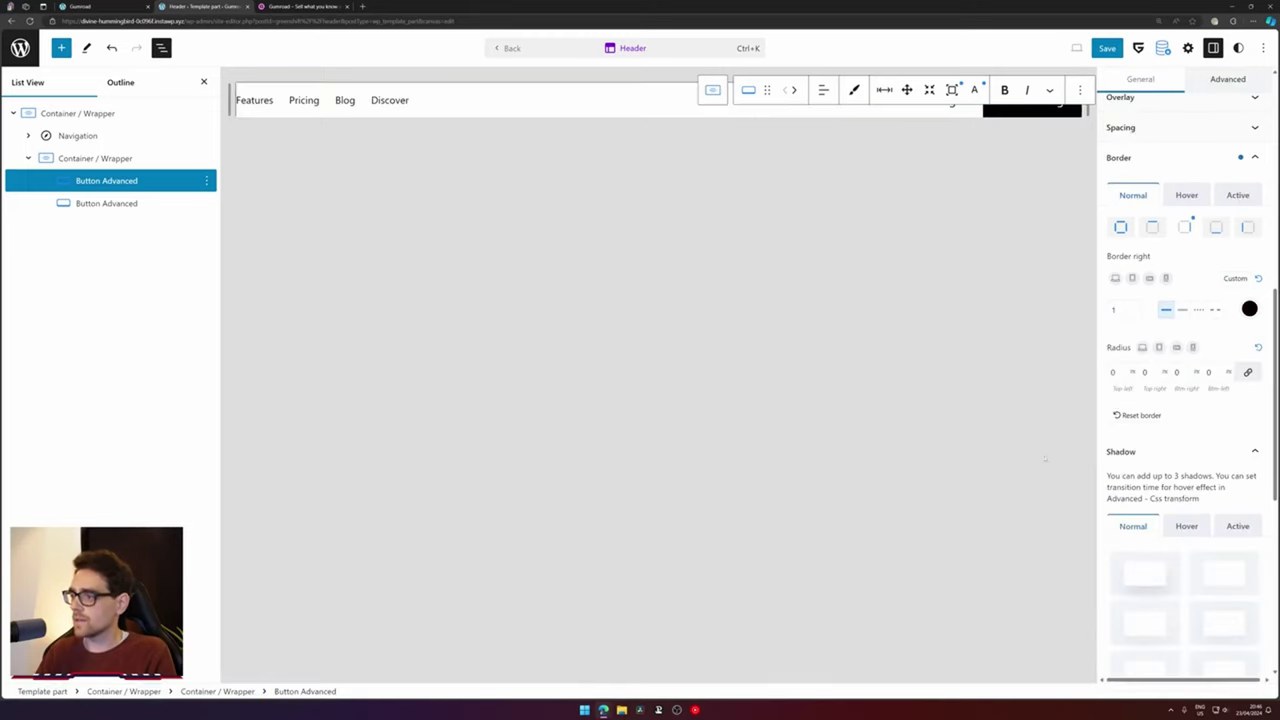
pyautogui.click(1240, 230)
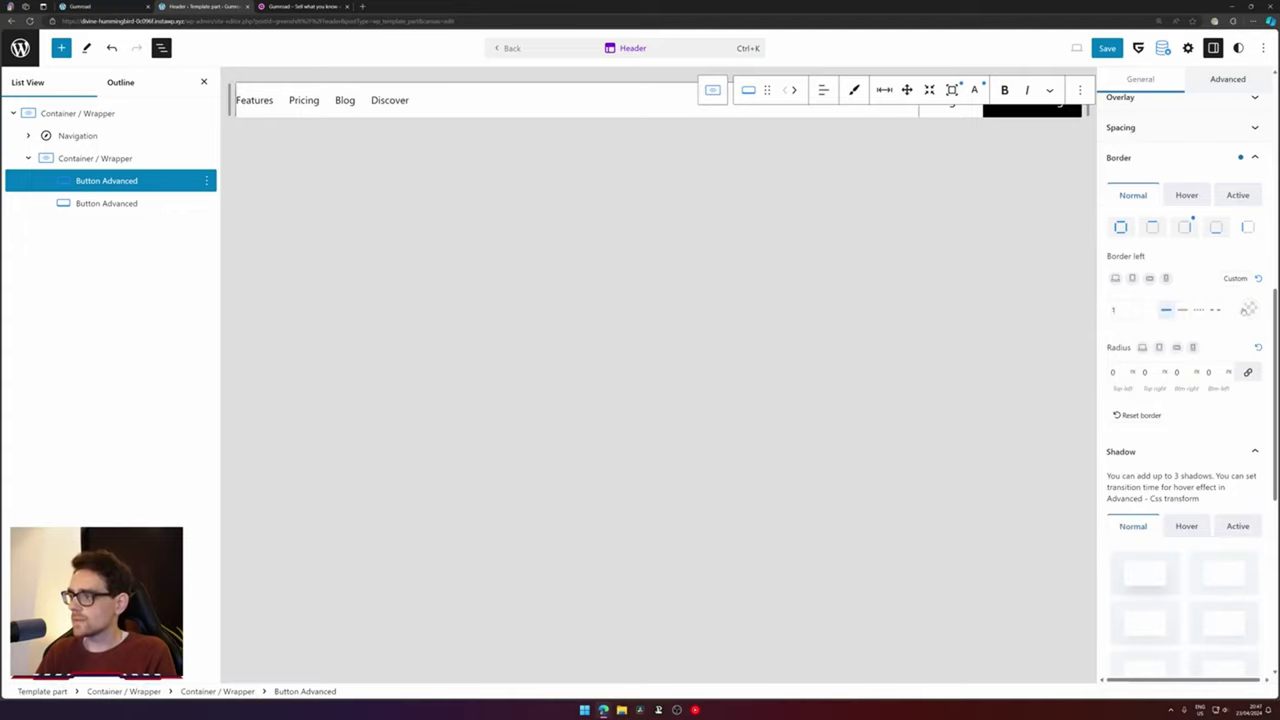
pyautogui.click(1245, 311)
pyautogui.moveTo(1177, 400); pyautogui.dragTo(934, 486)
pyautogui.click(836, 330)
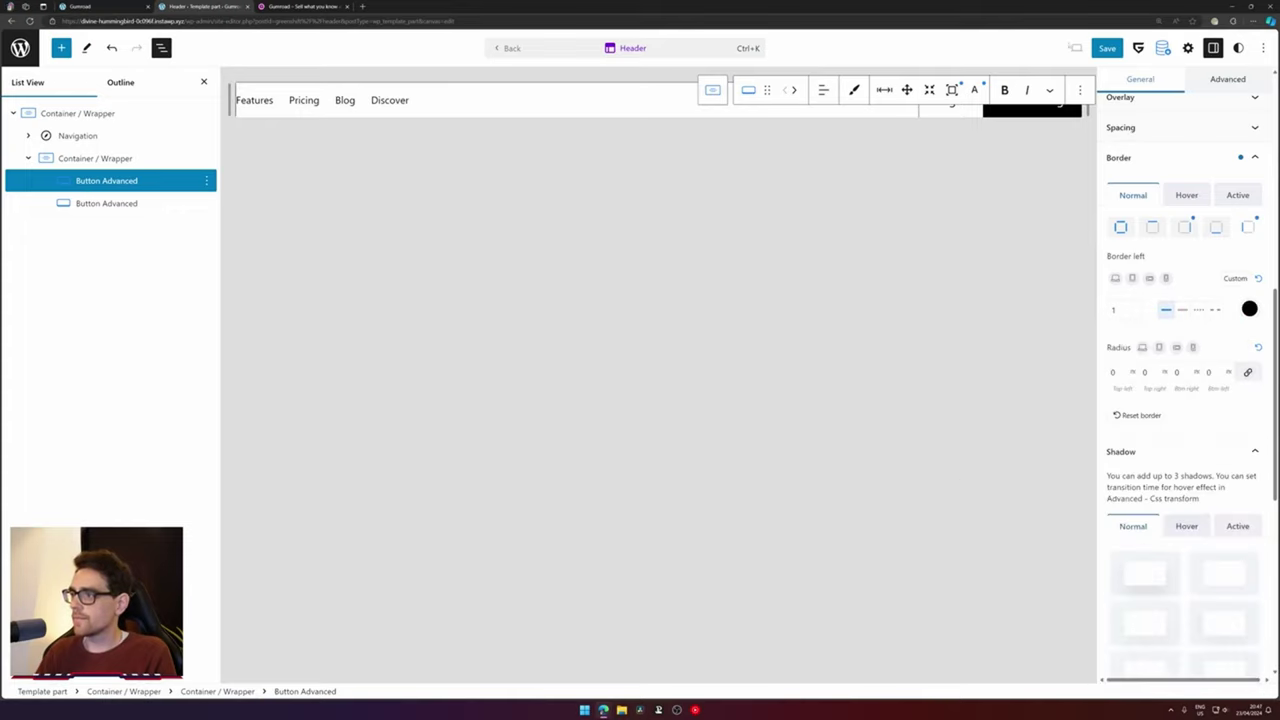
pyautogui.click(1106, 48)
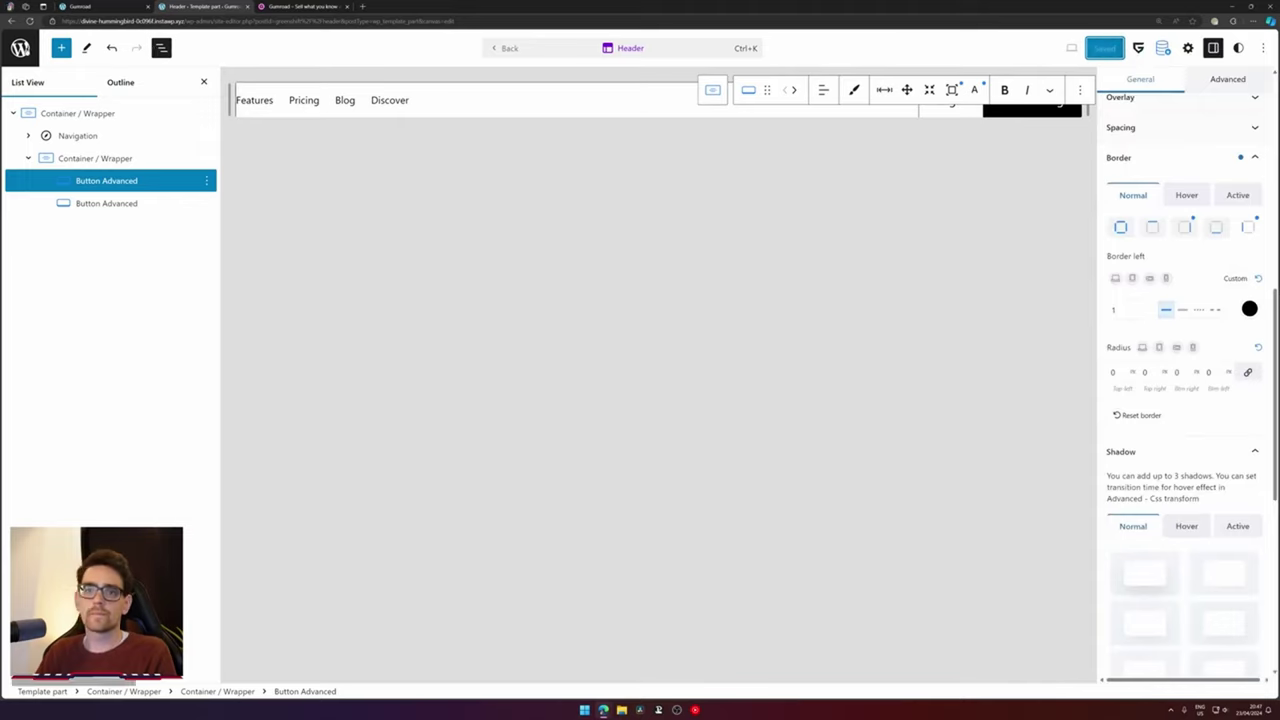
# Return to the Blog Home template and examine how the bordered header looks beneath the logo
pyautogui.click(20, 48)
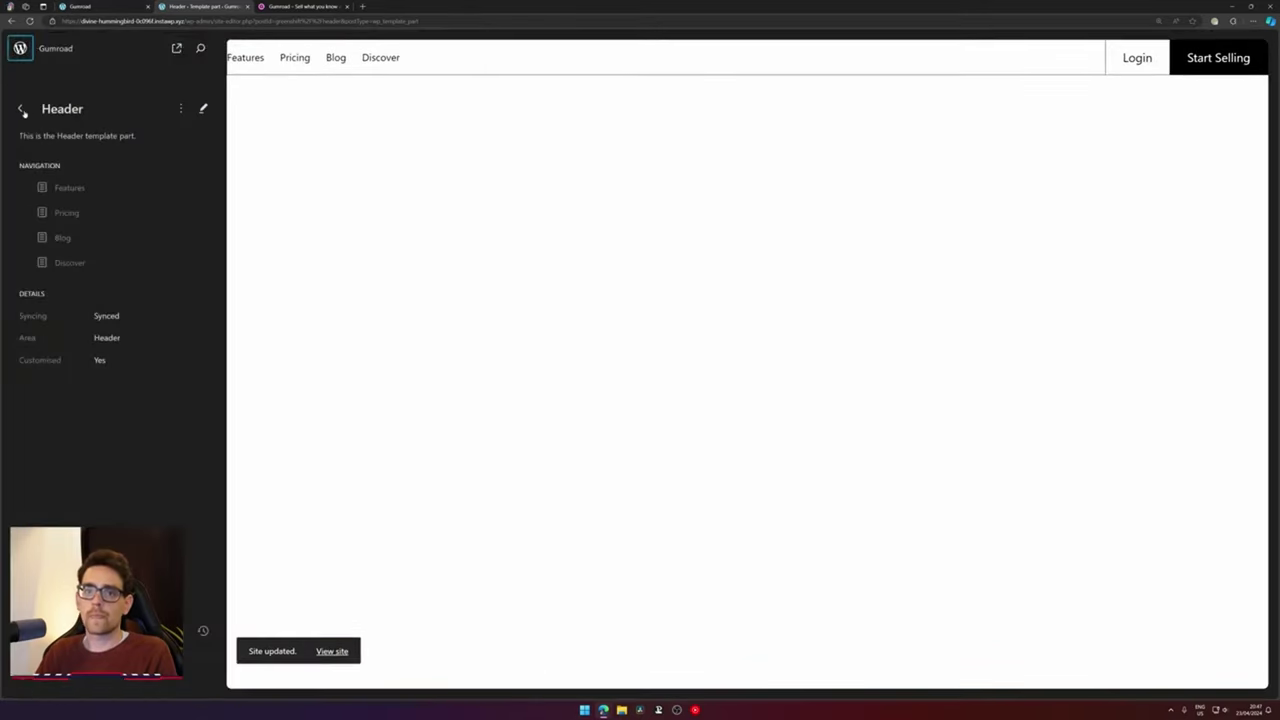
pyautogui.click(22, 109)
pyautogui.click(20, 109)
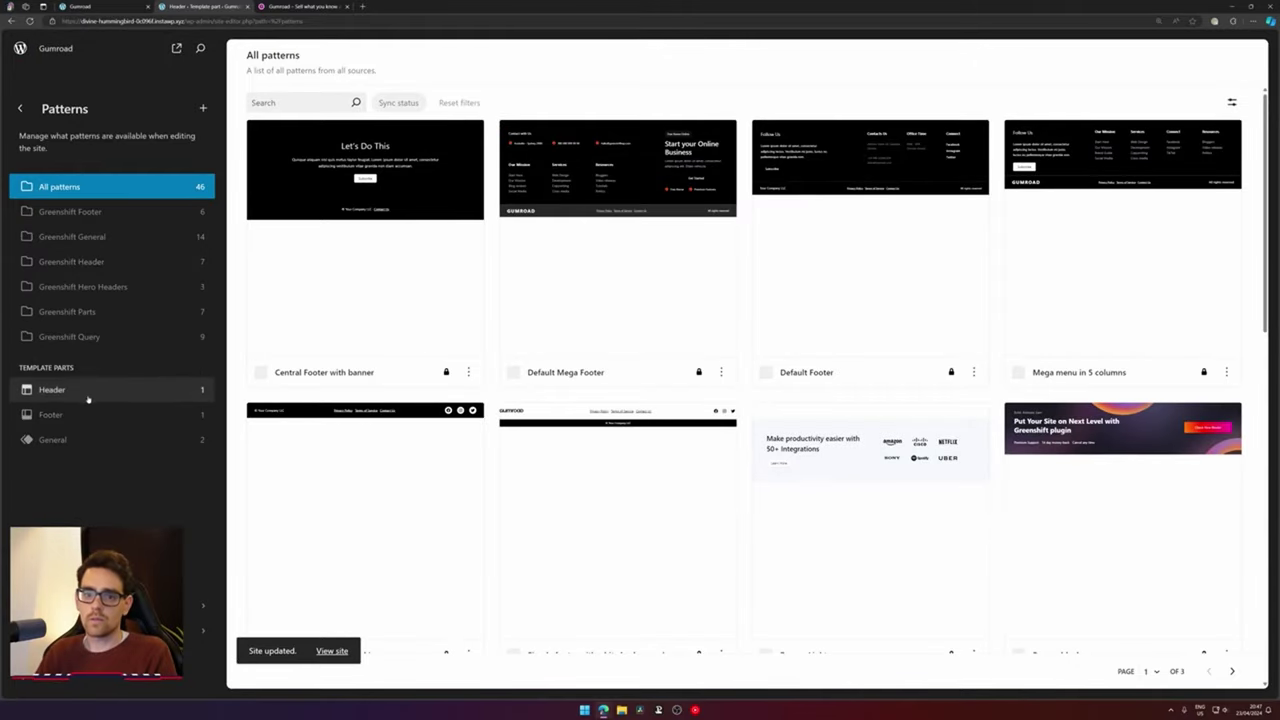
pyautogui.click(20, 109)
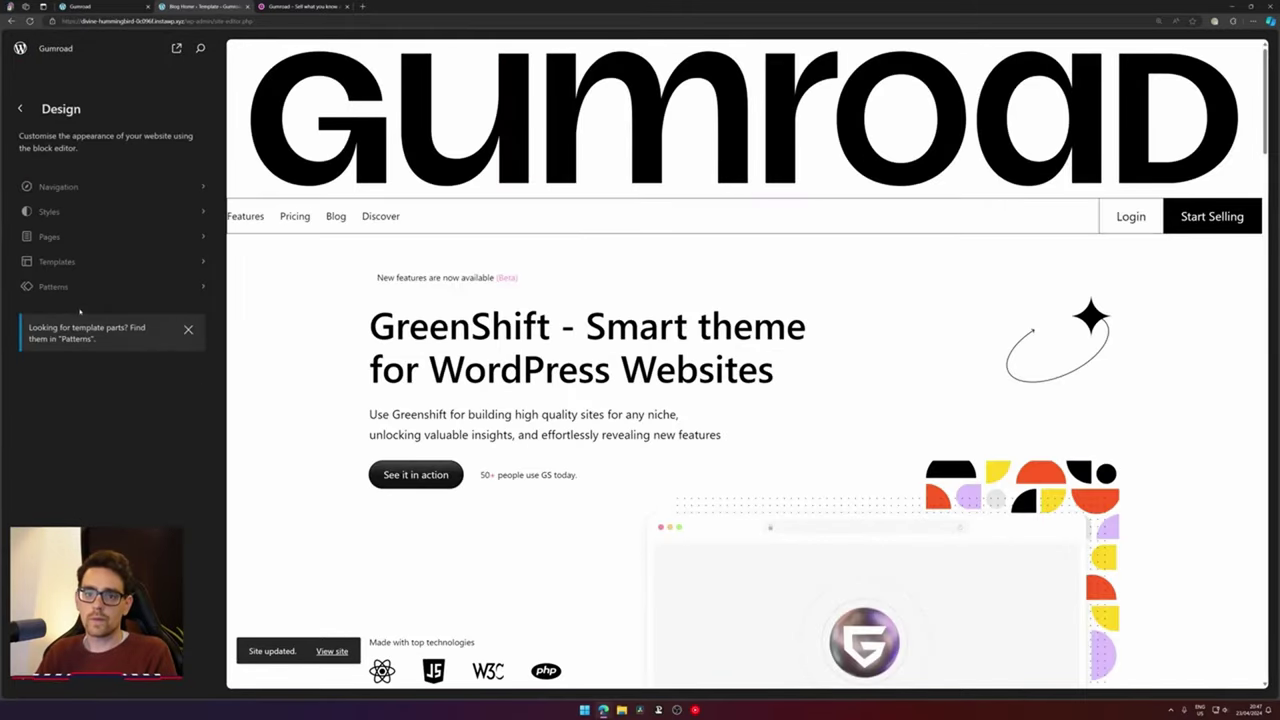
pyautogui.click(56, 261)
pyautogui.click(512, 279)
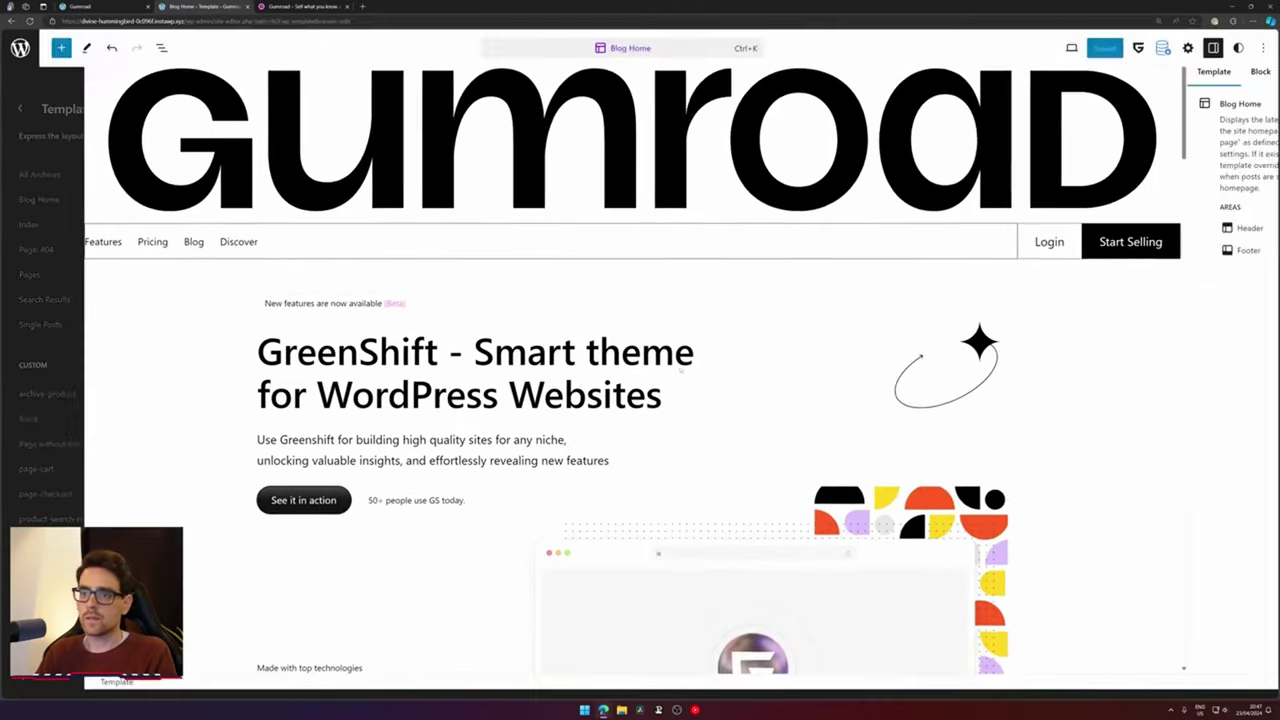
pyautogui.scroll(-3, 1041, 203)
pyautogui.scroll(3, 620, 230)
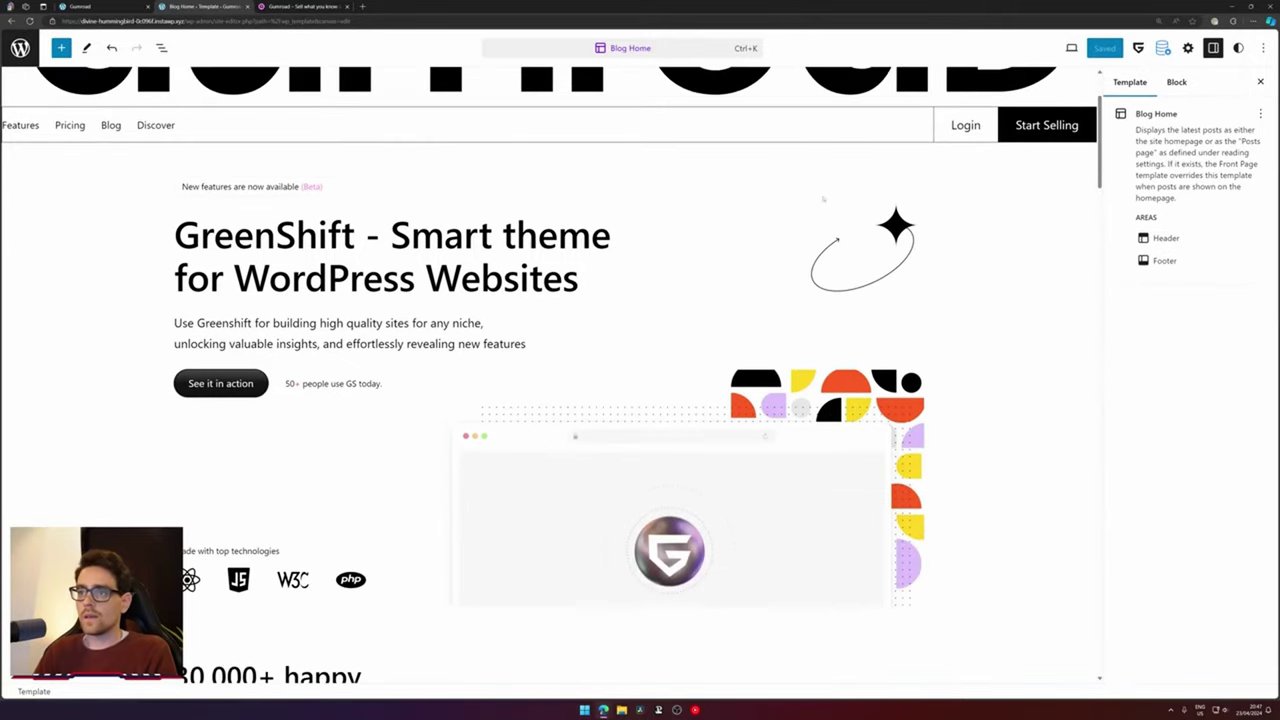
# Open the Header template part for editing from the Blog Home template
pyautogui.click(199, 256)
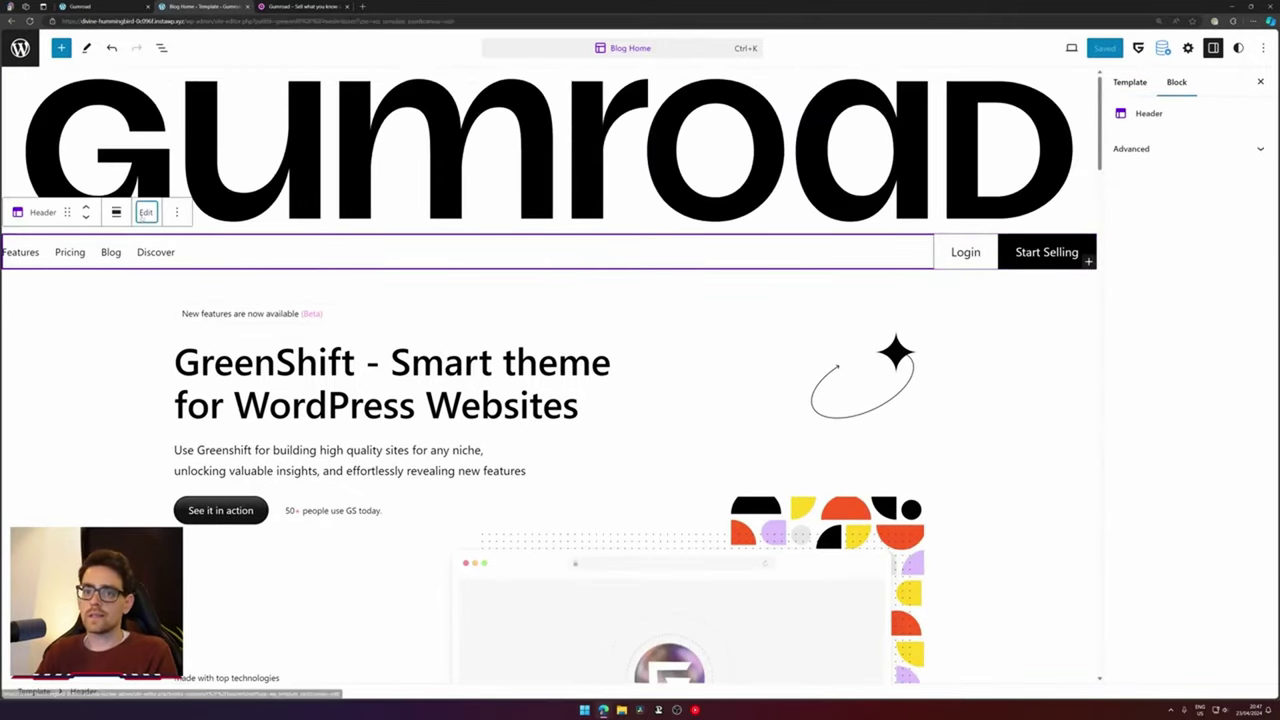
pyautogui.click(143, 211)
pyautogui.click(1190, 83)
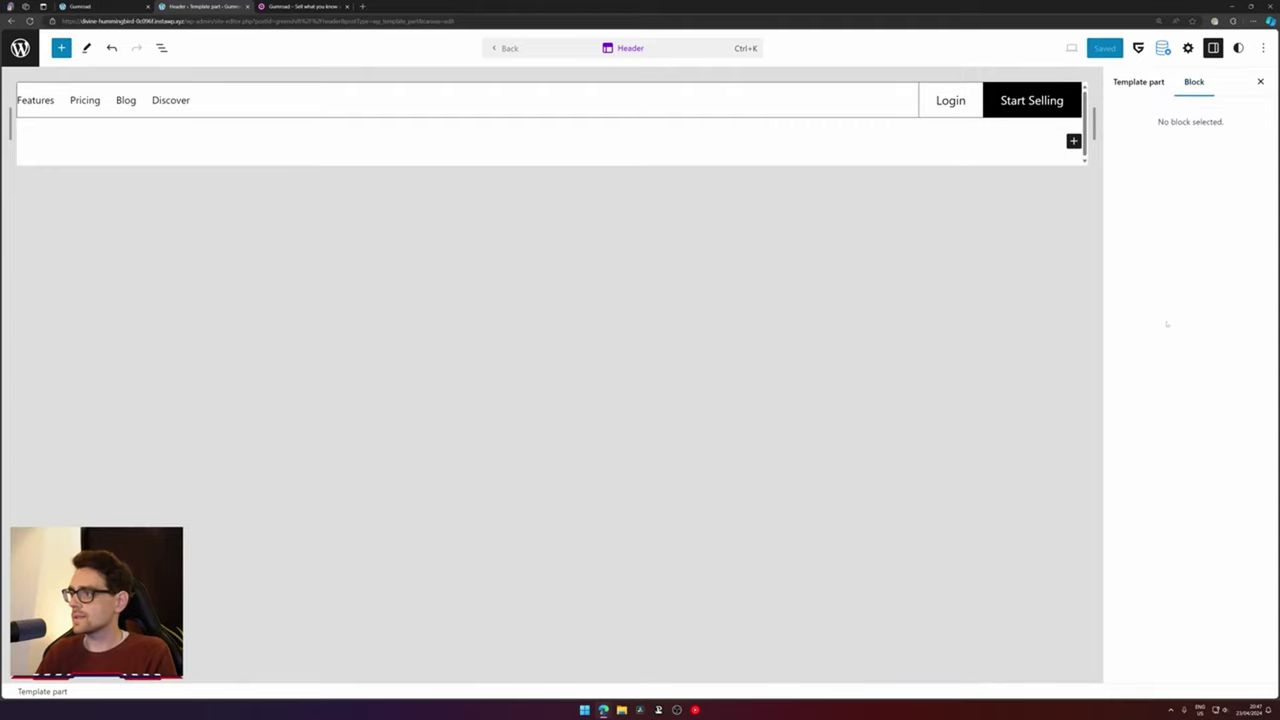
# Set the position of the nested Container around the Login and Start Selling buttons to Sticky and save the header
pyautogui.click(810, 133)
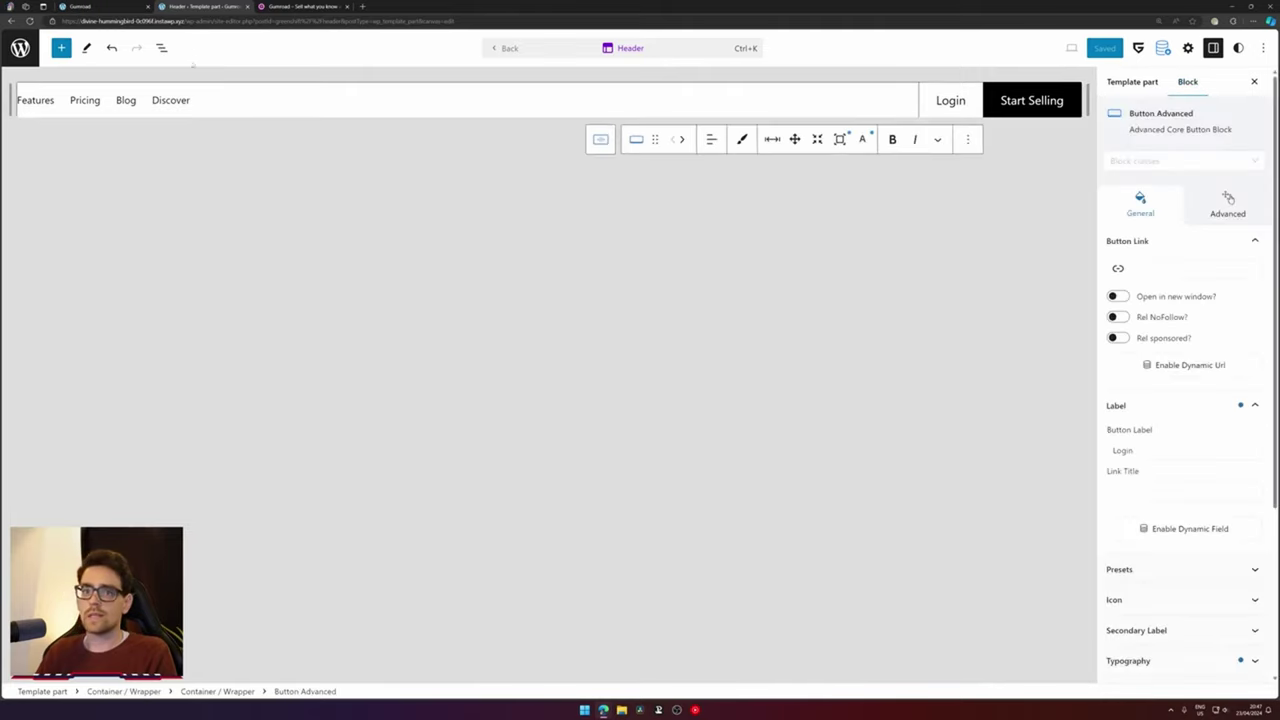
pyautogui.click(602, 141)
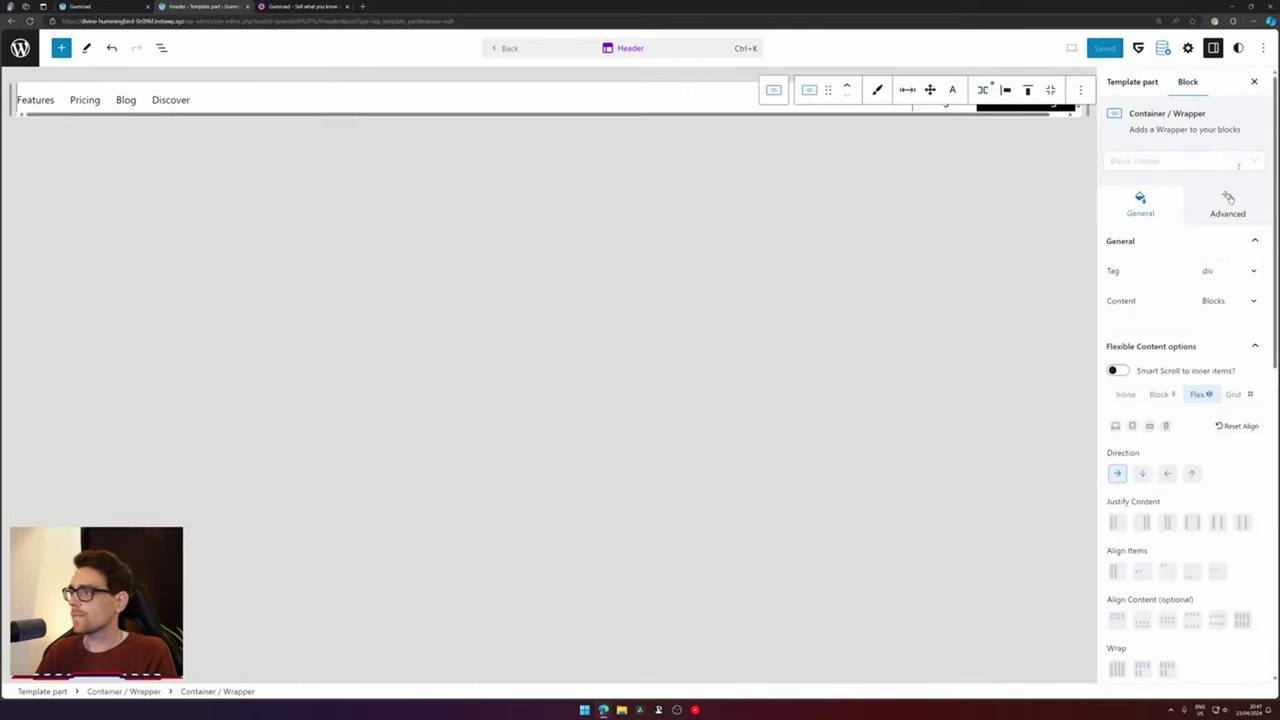
pyautogui.scroll(-1, 1229, 200)
pyautogui.scroll(1, 1229, 202)
pyautogui.click(1228, 200)
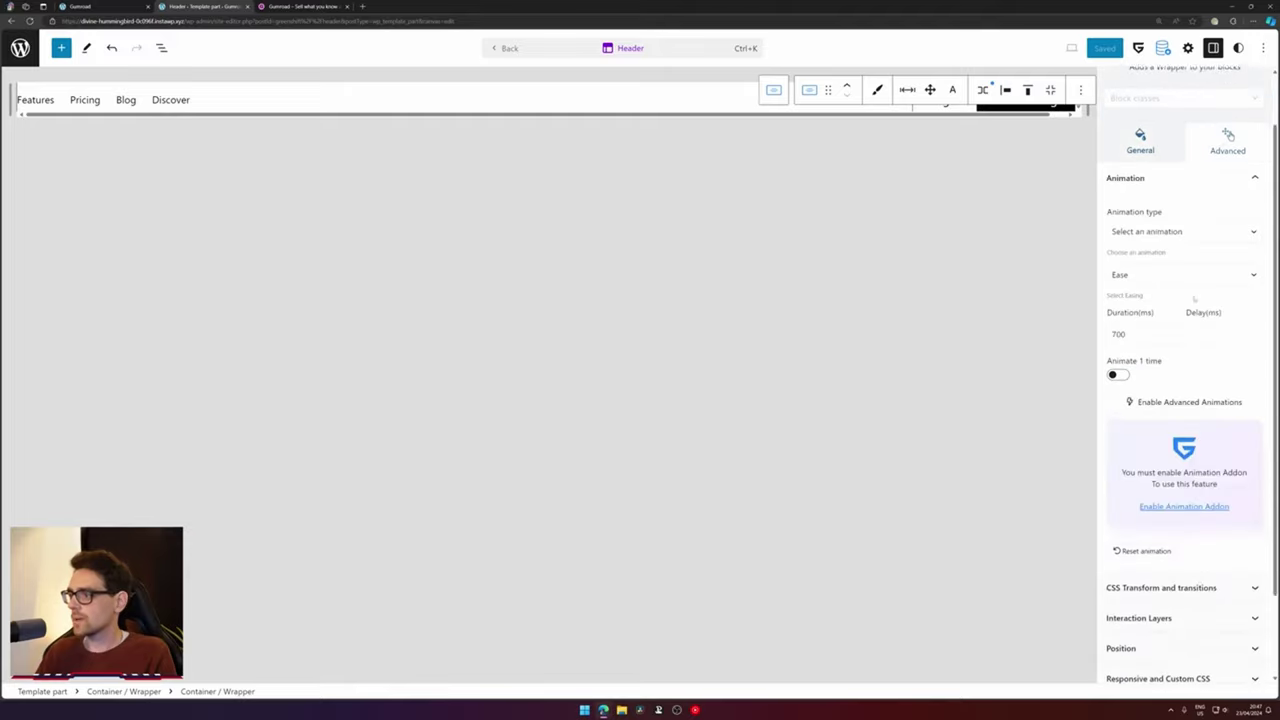
pyautogui.scroll(-2, 1197, 574)
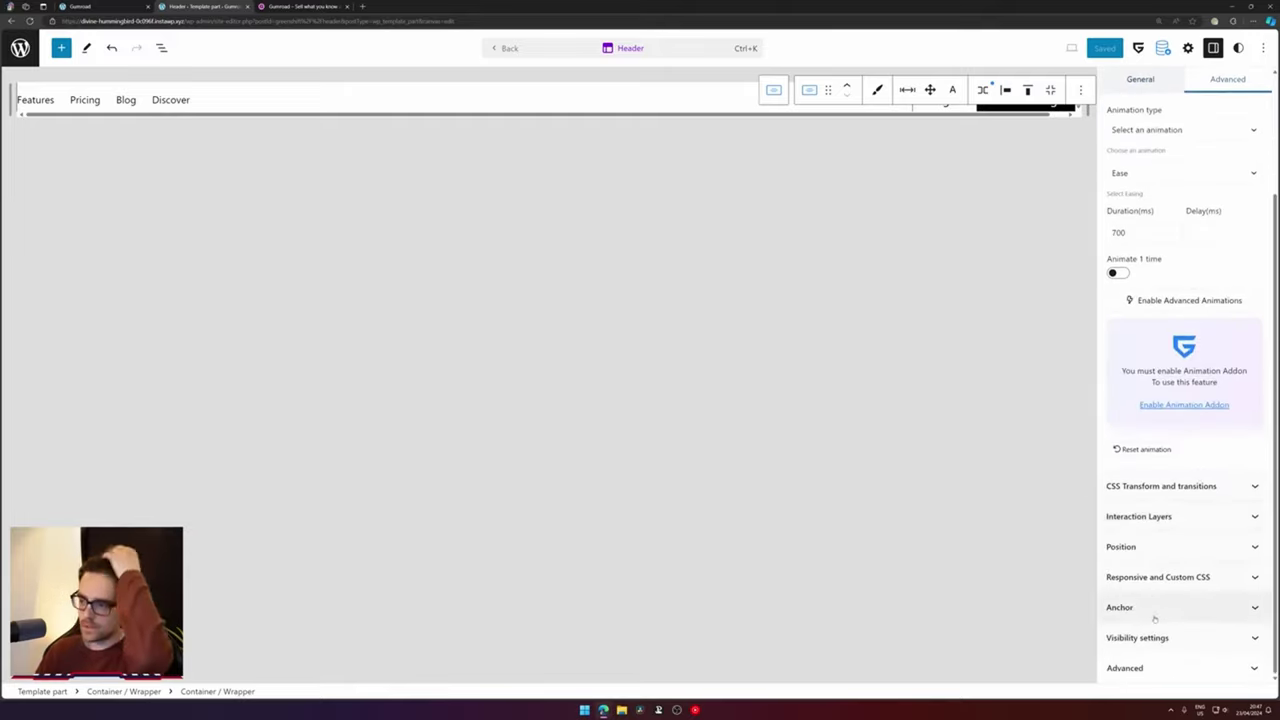
pyautogui.click(1157, 547)
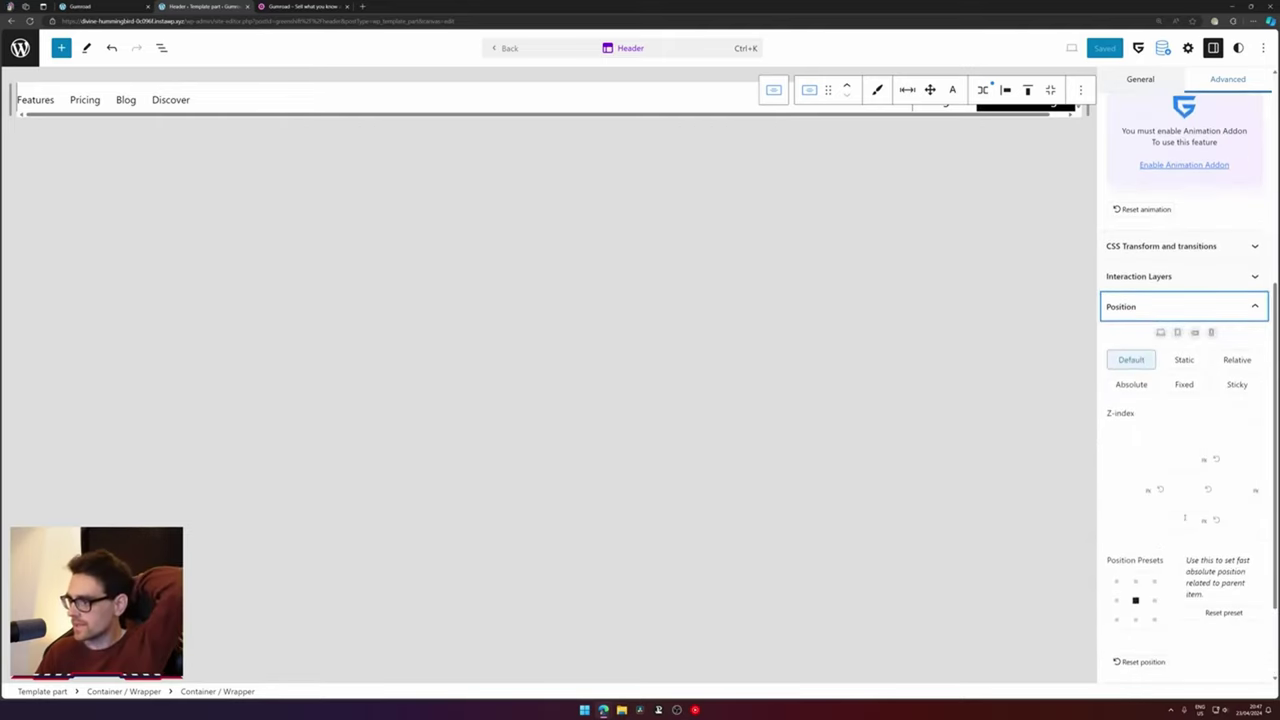
pyautogui.click(1237, 384)
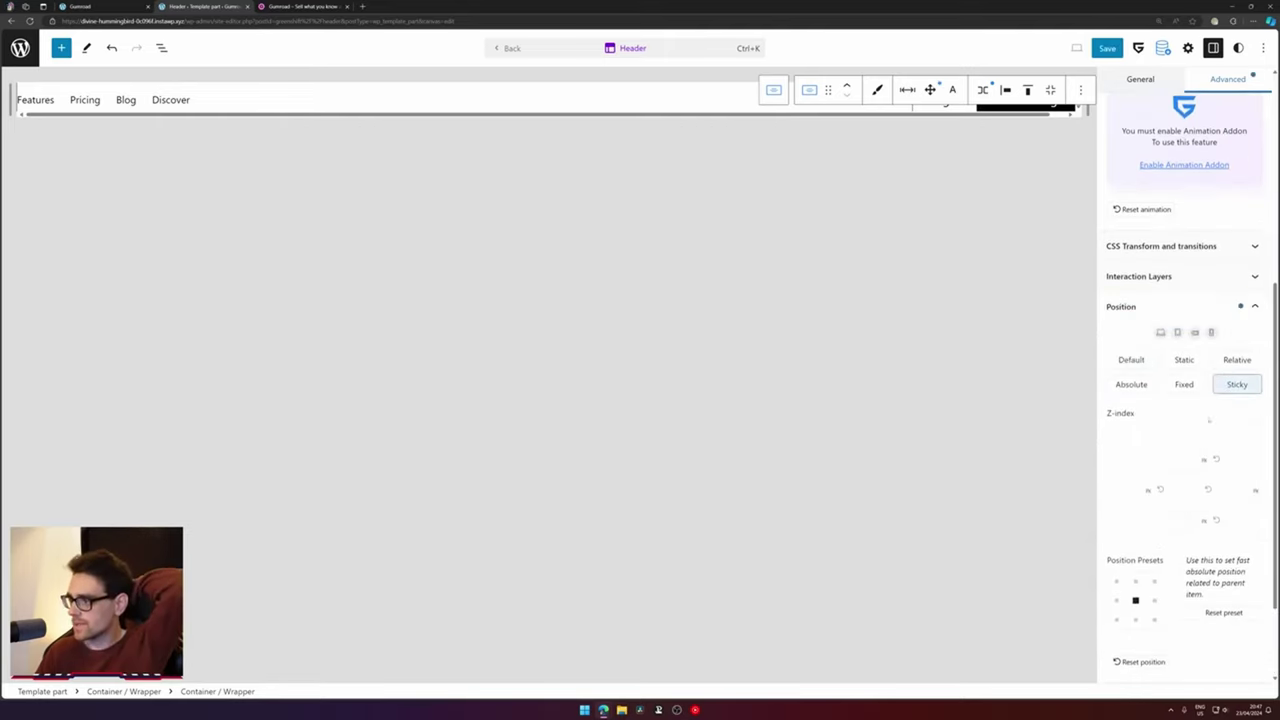
pyautogui.click(1186, 459)
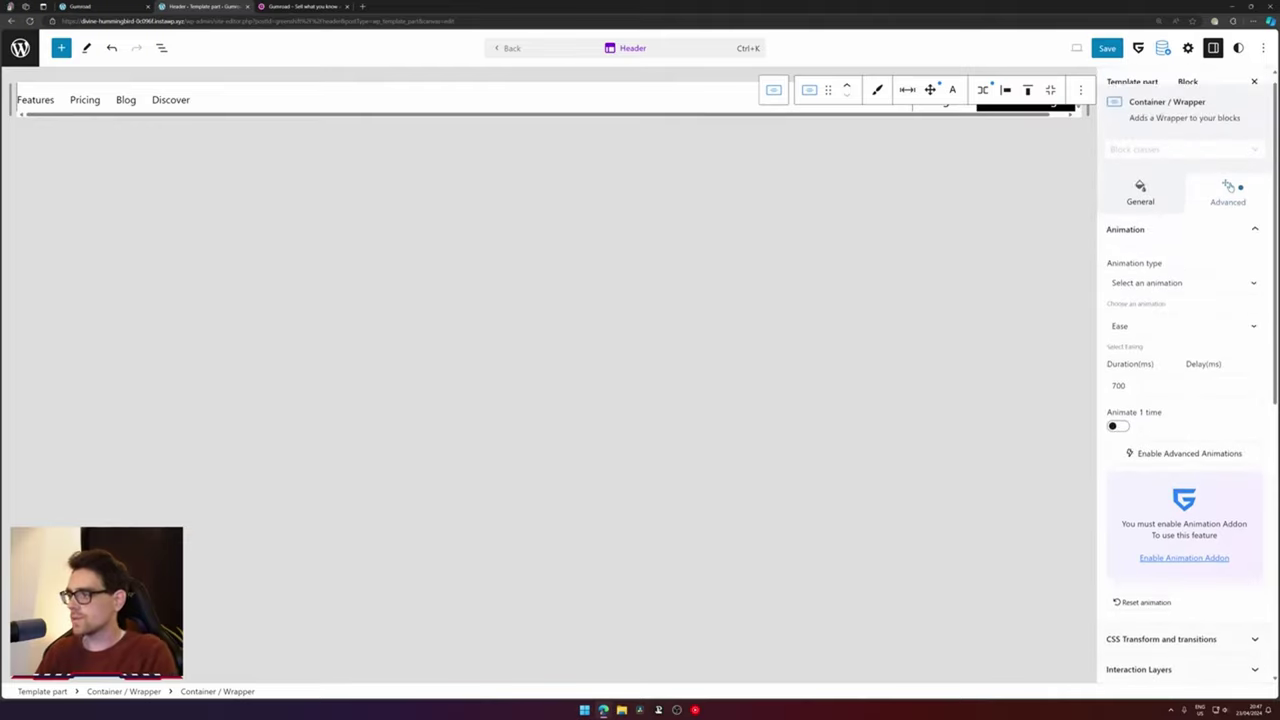
pyautogui.click(1107, 48)
pyautogui.click(1133, 50)
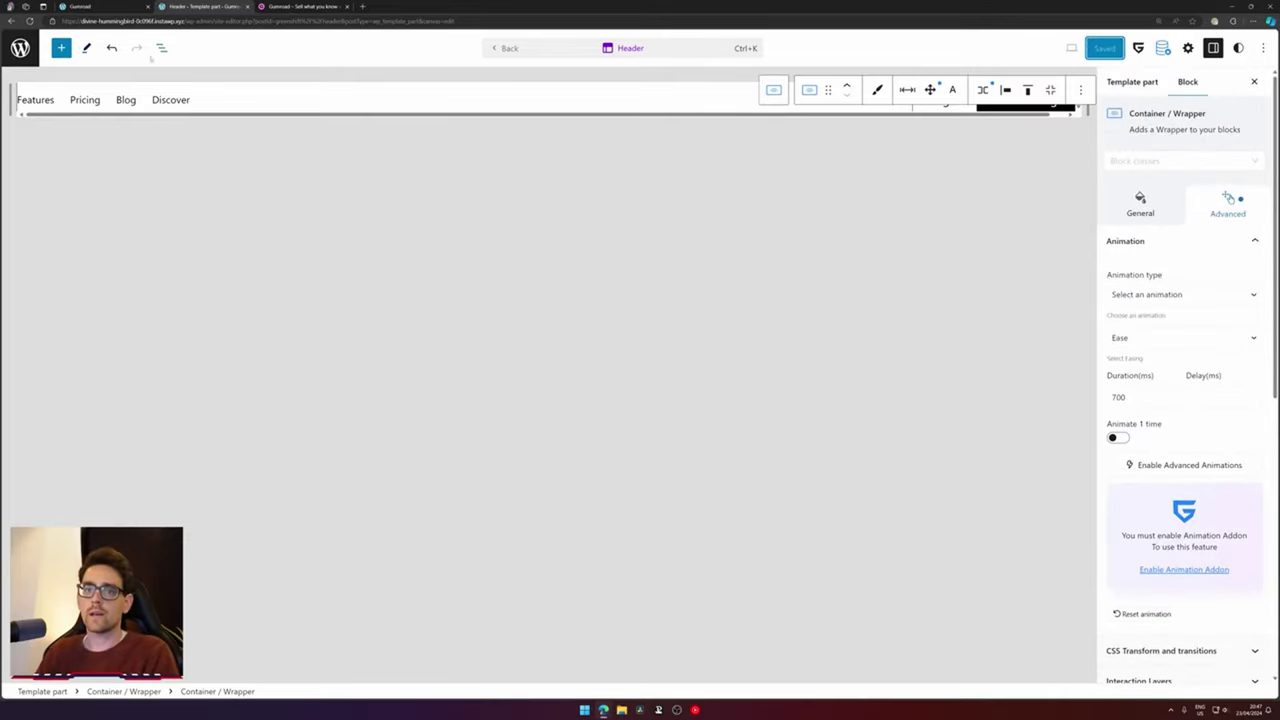
# Leave the Header template part and reopen the Blog Home template in the editor
pyautogui.click(20, 48)
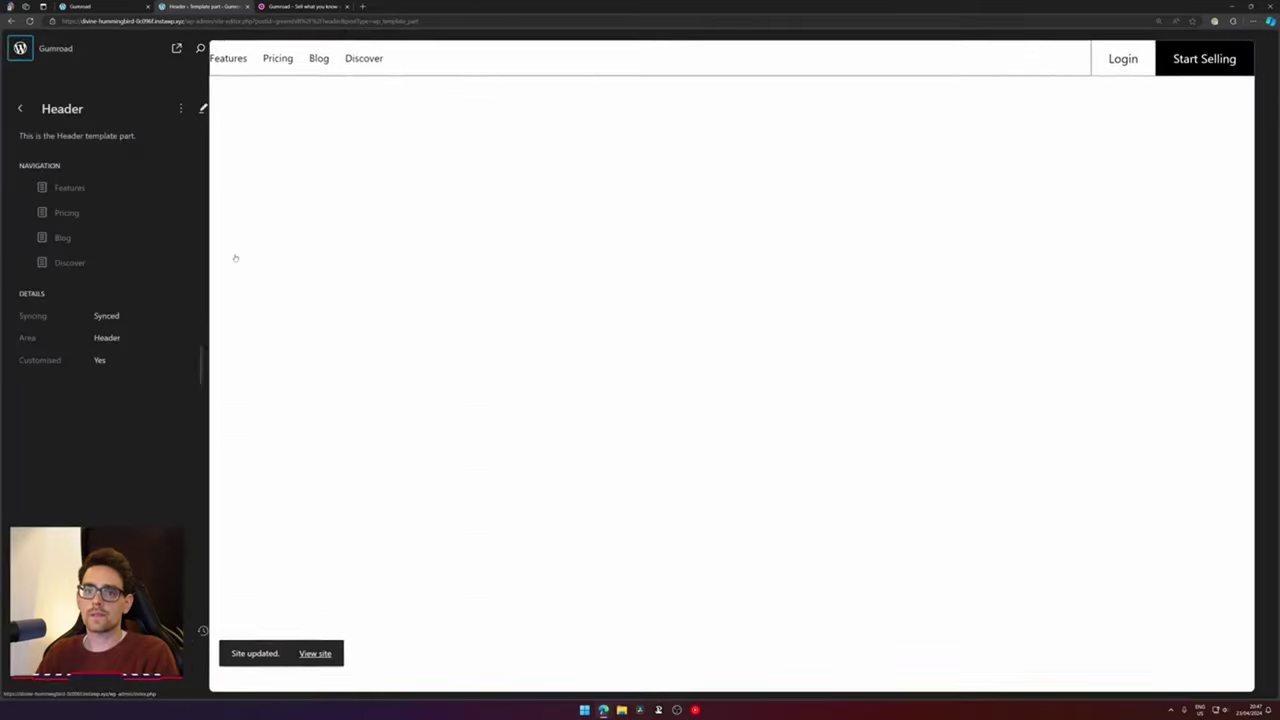
pyautogui.click(21, 108)
pyautogui.click(21, 108)
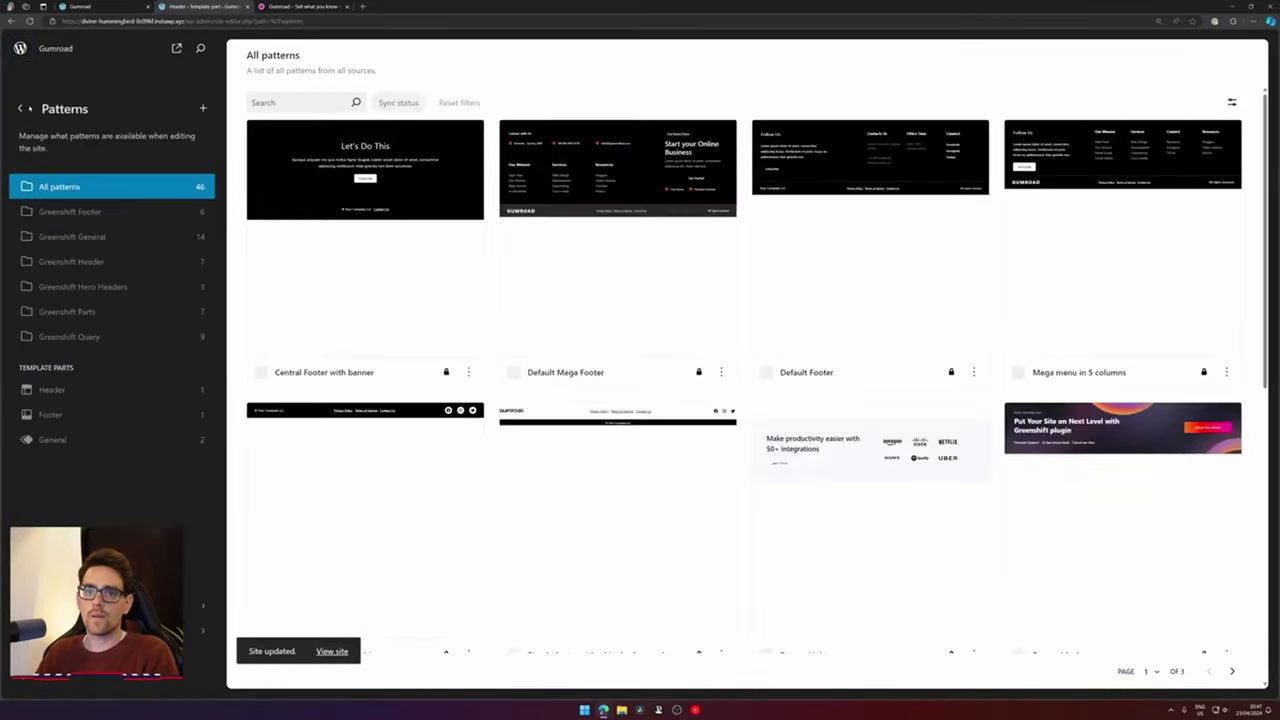
pyautogui.click(21, 108)
pyautogui.click(249, 307)
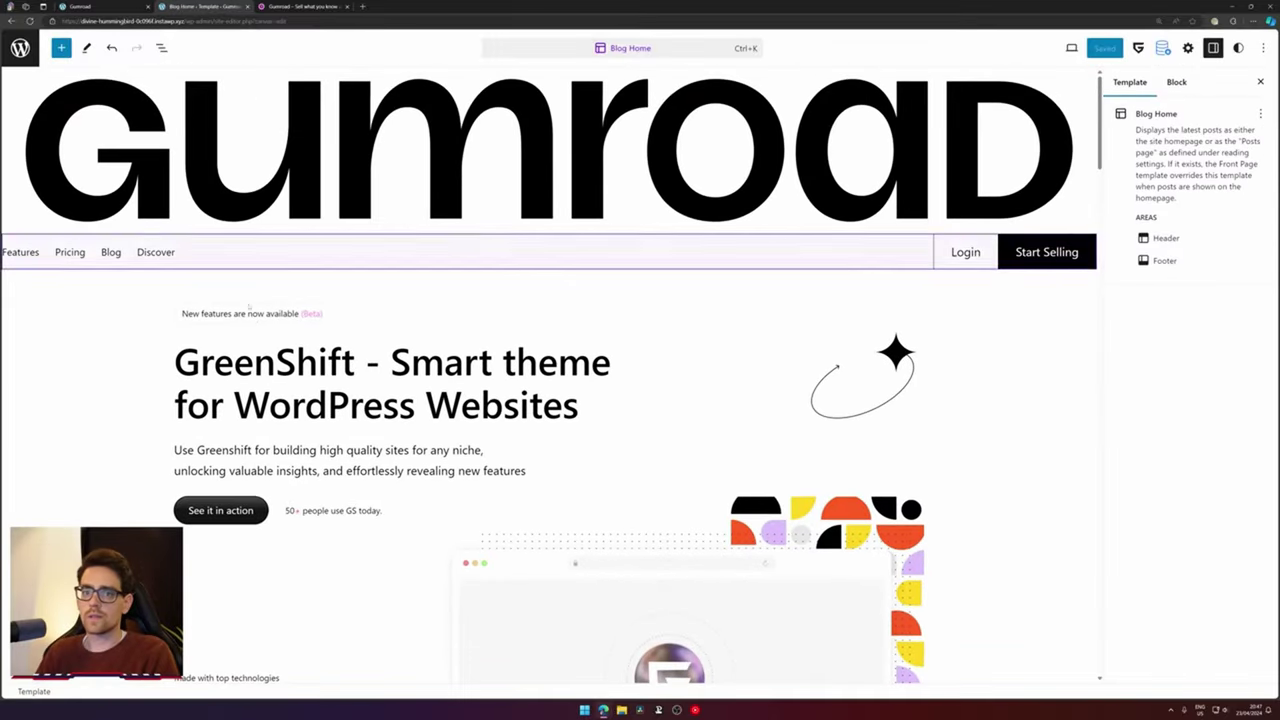
# Add an empty Container / Wrapper block to the Blog Home template and display the template's block list
pyautogui.click(161, 48)
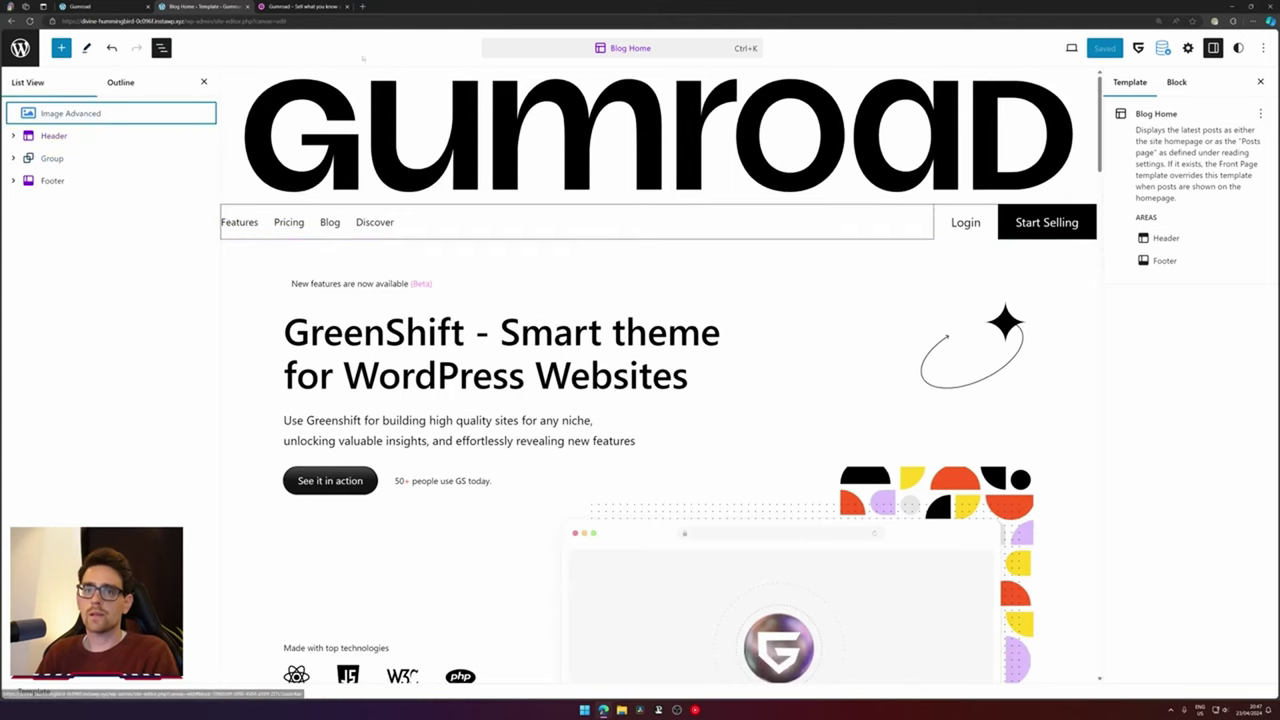
pyautogui.click(61, 48)
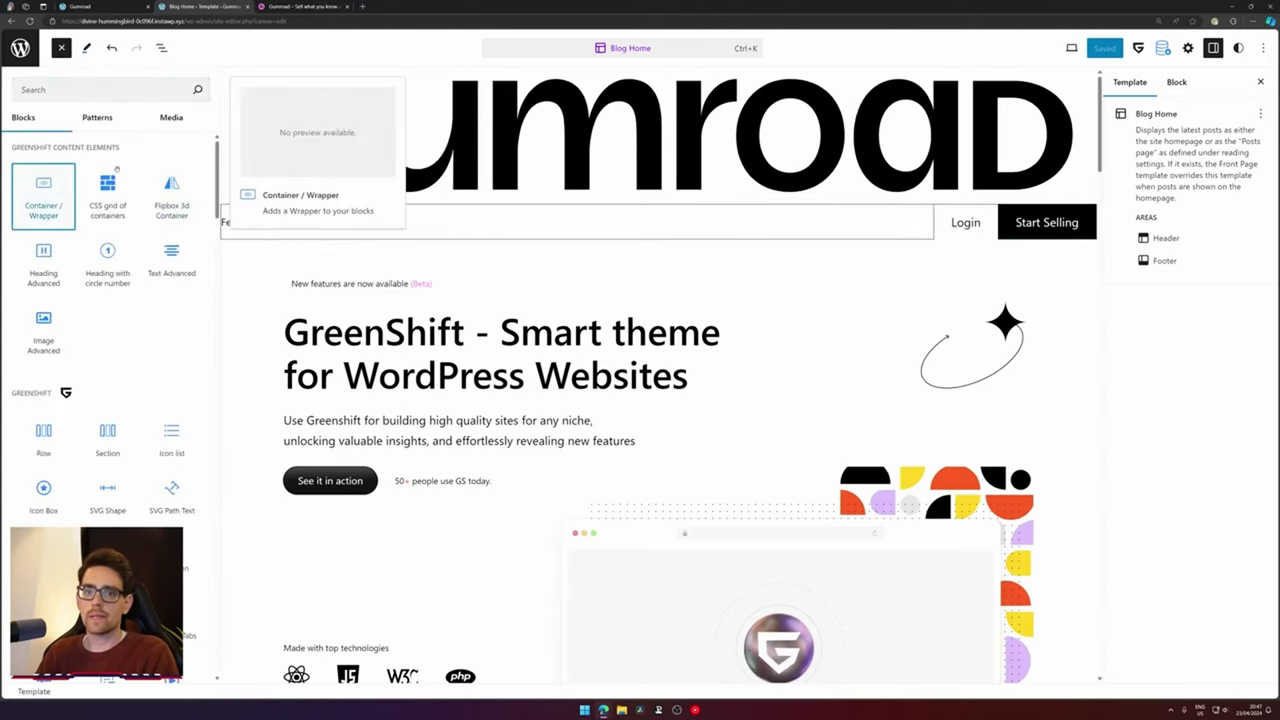
pyautogui.click(43, 195)
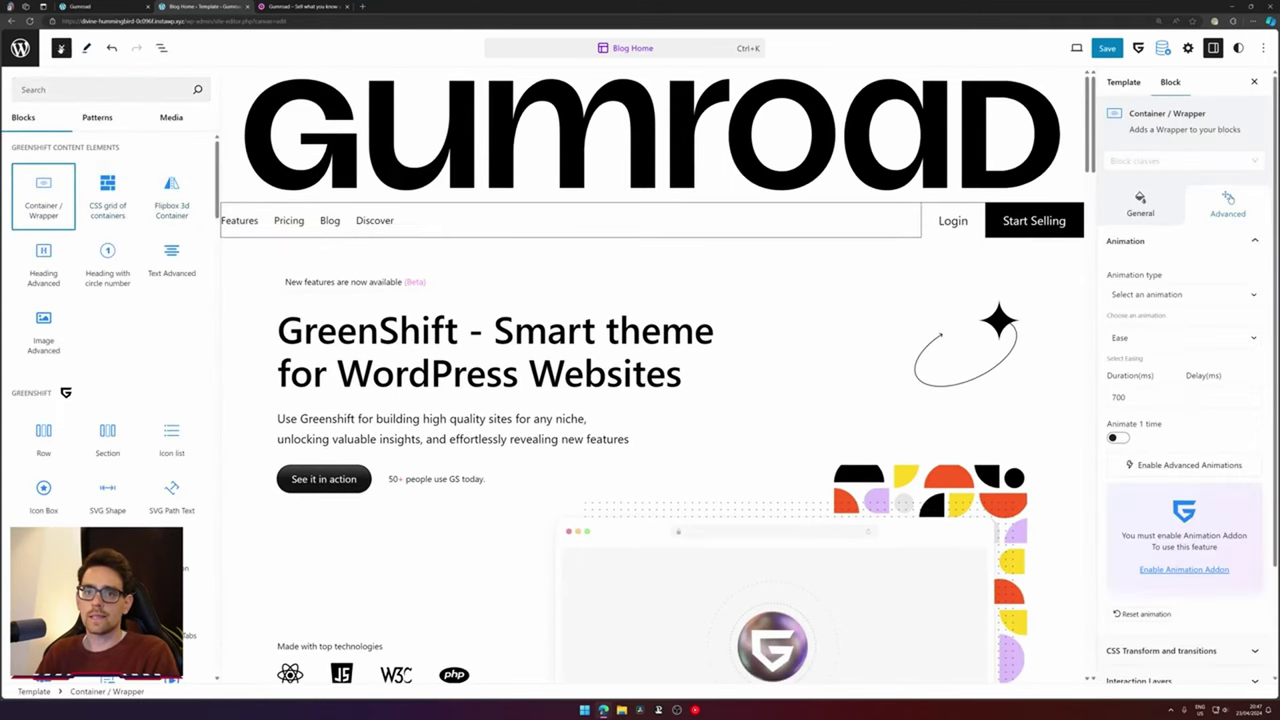
pyautogui.click(61, 48)
pyautogui.click(163, 47)
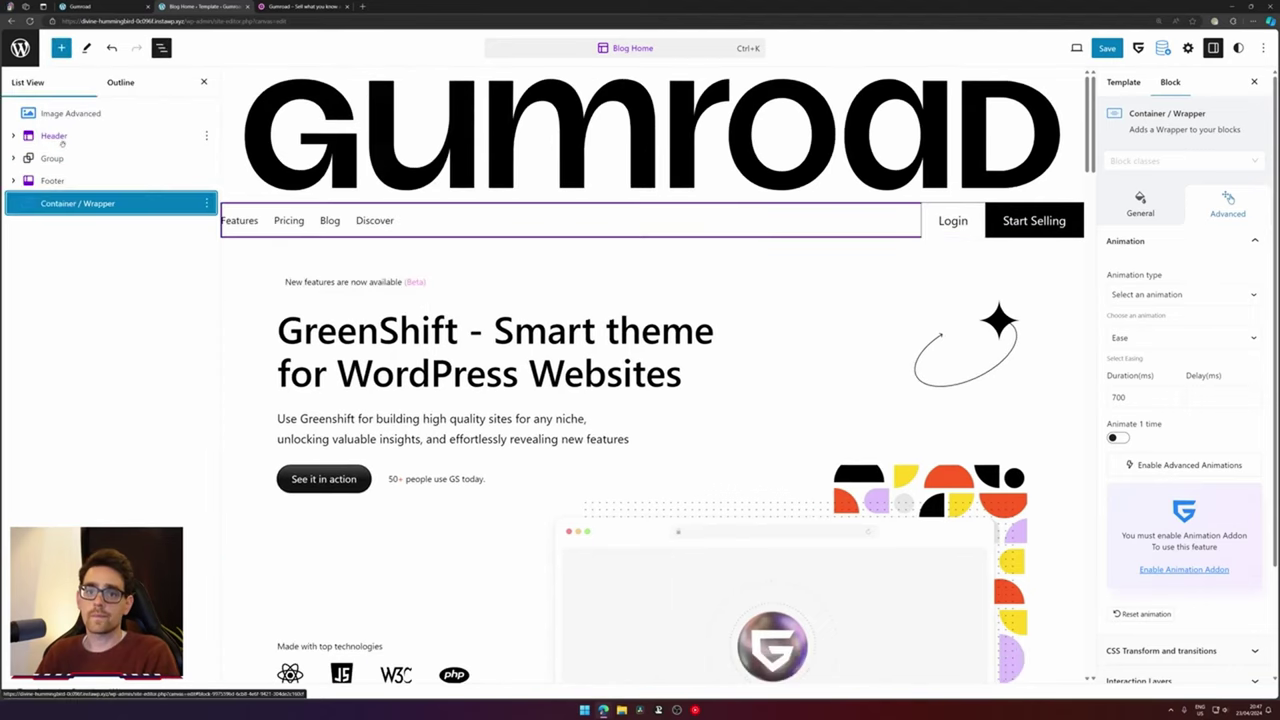
# Wrap the Image Advanced, Header, Group and Footer blocks together in one Container / Wrapper
pyautogui.click(52, 180)
pyautogui.keyDown('shift'); pyautogui.click(84, 115); pyautogui.keyUp('shift')
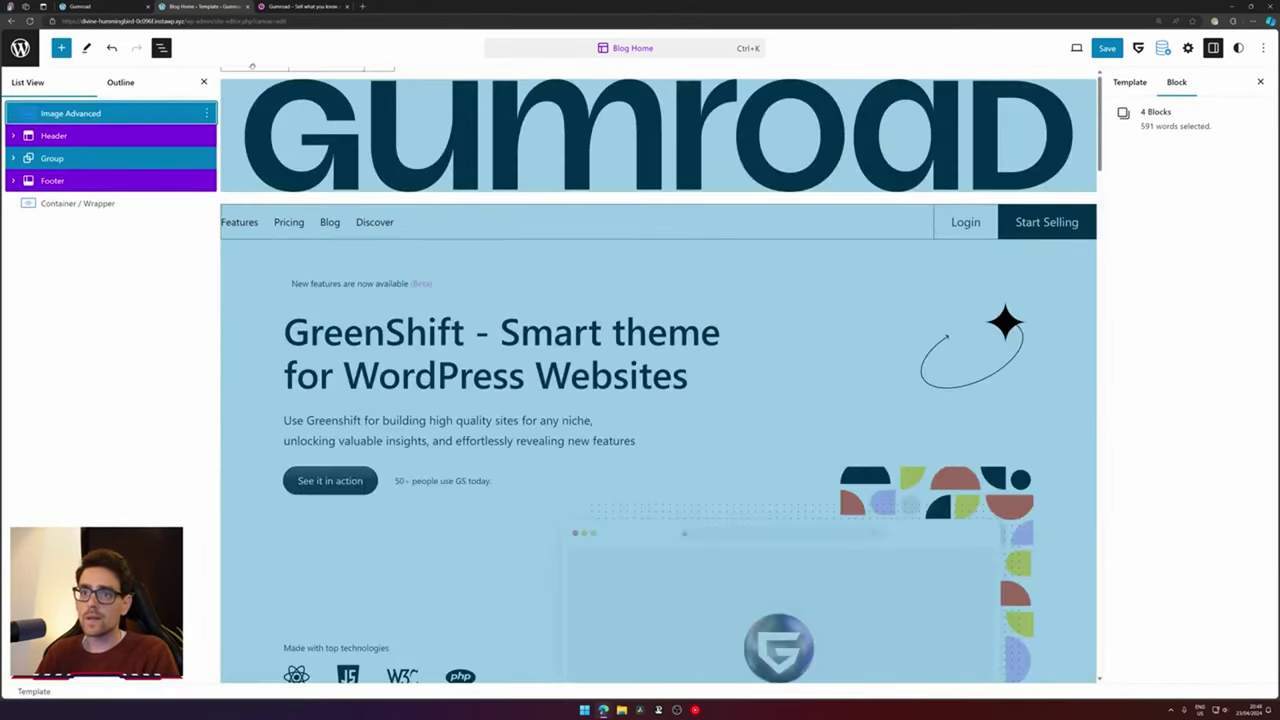
pyautogui.click(230, 72)
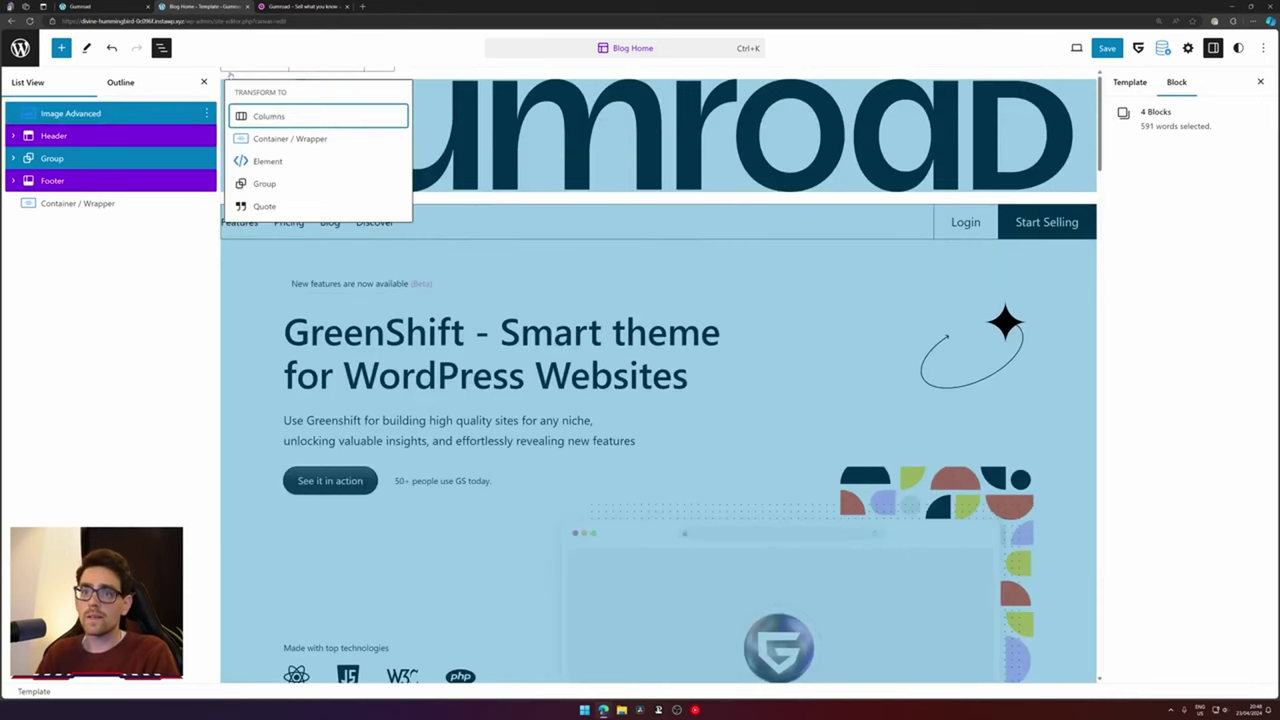
pyautogui.click(290, 140)
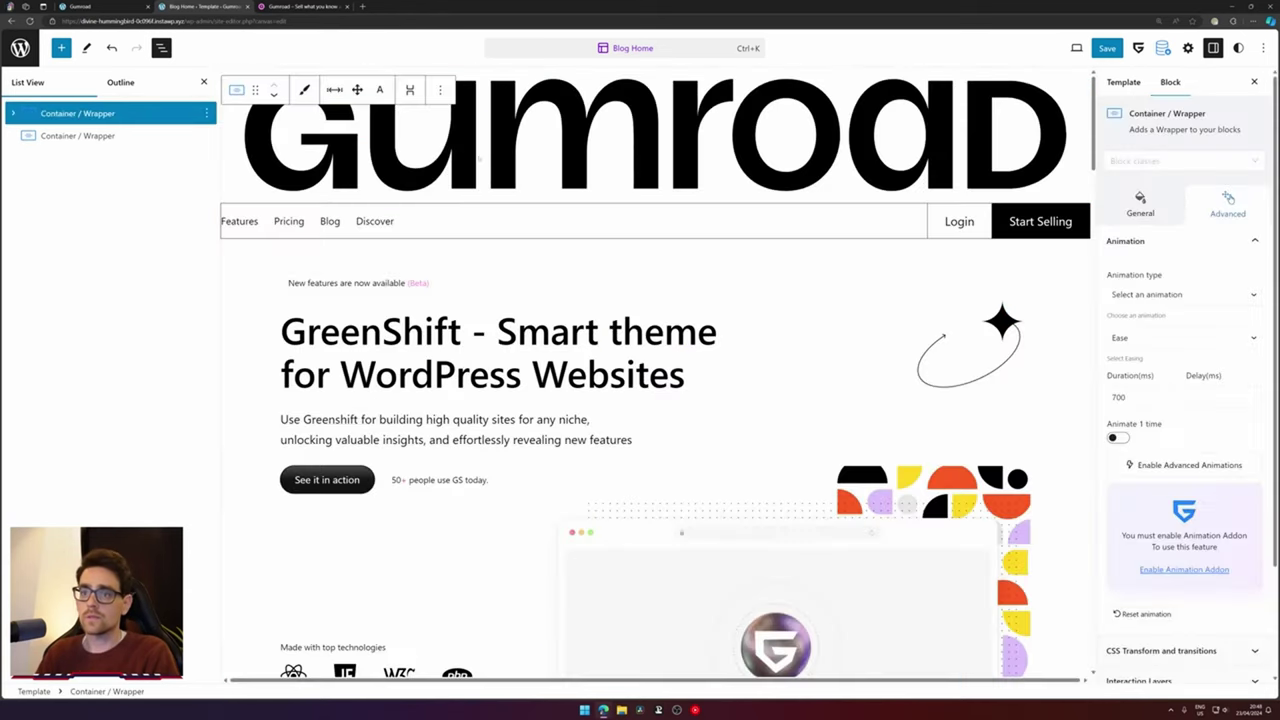
# Delete the leftover empty Container / Wrapper, expand the remaining one in the block list and save the template
pyautogui.click(63, 136)
pyautogui.click(207, 136)
pyautogui.click(225, 436)
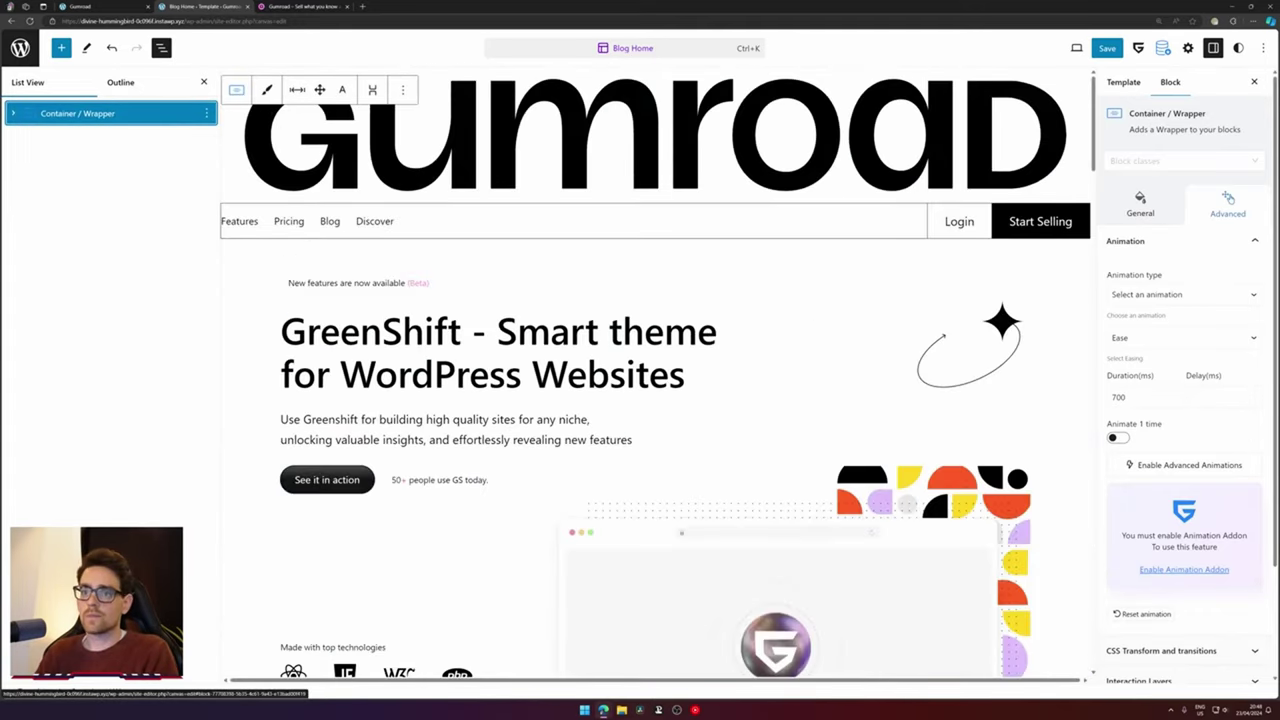
pyautogui.click(13, 113)
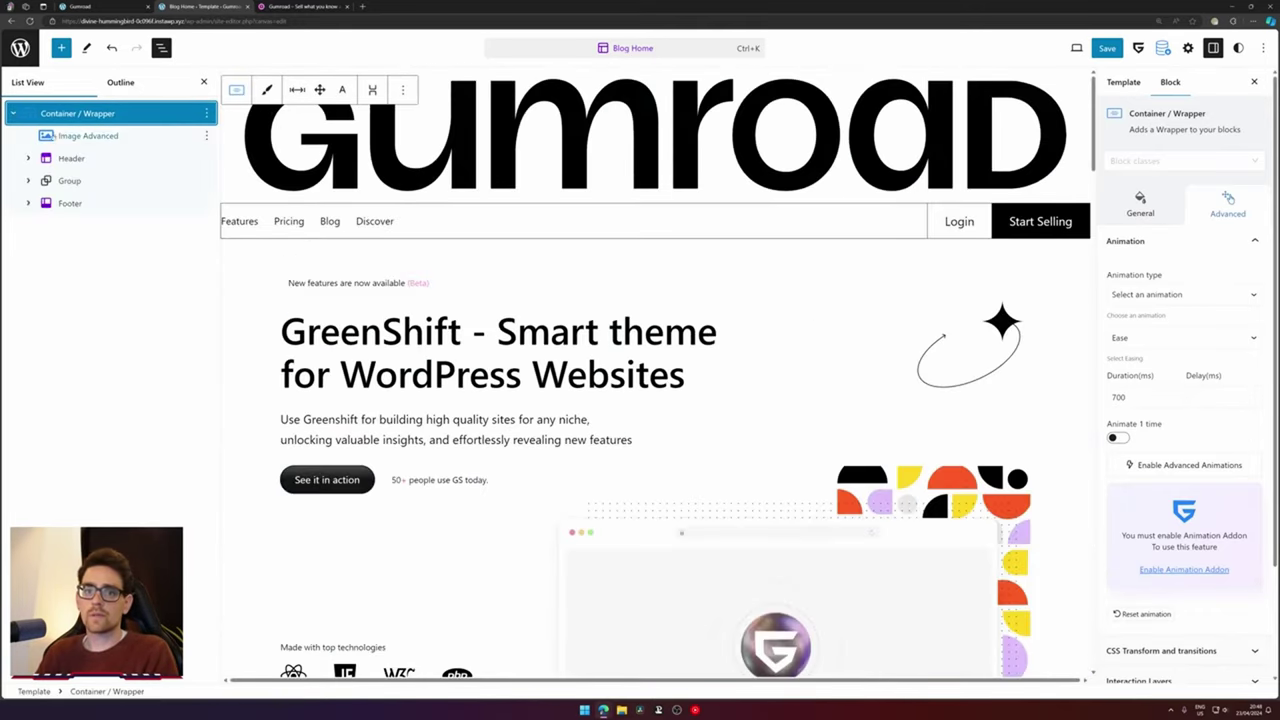
pyautogui.click(88, 135)
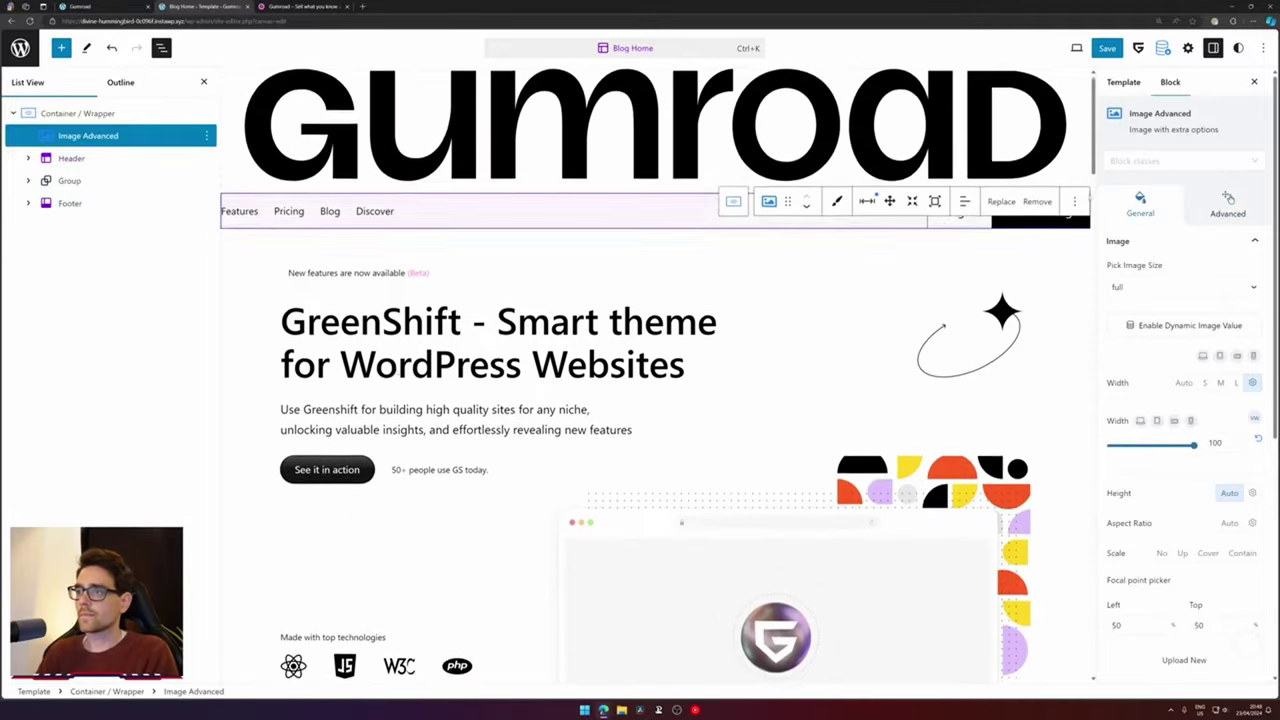
pyautogui.click(1107, 48)
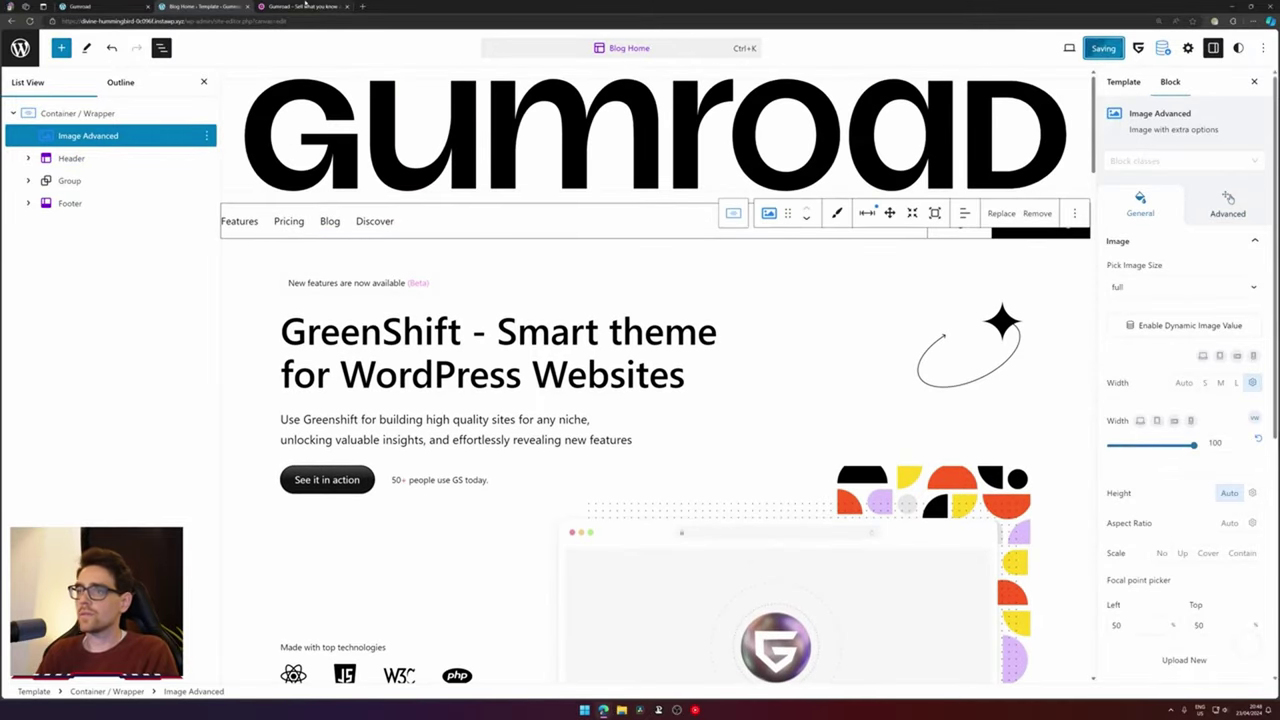
# Reload the live homepage and scroll through it to check how the header behaves
pyautogui.click(90, 6)
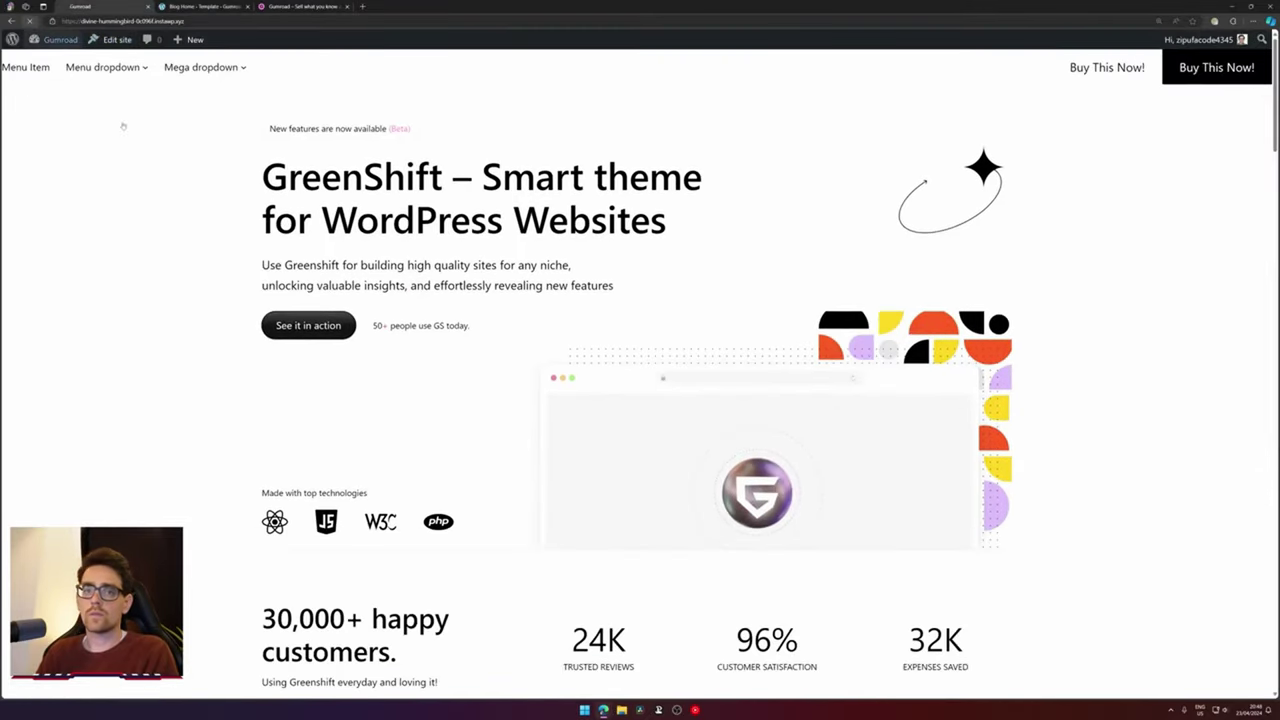
pyautogui.click(30, 20)
pyautogui.scroll(-3, 340, 166)
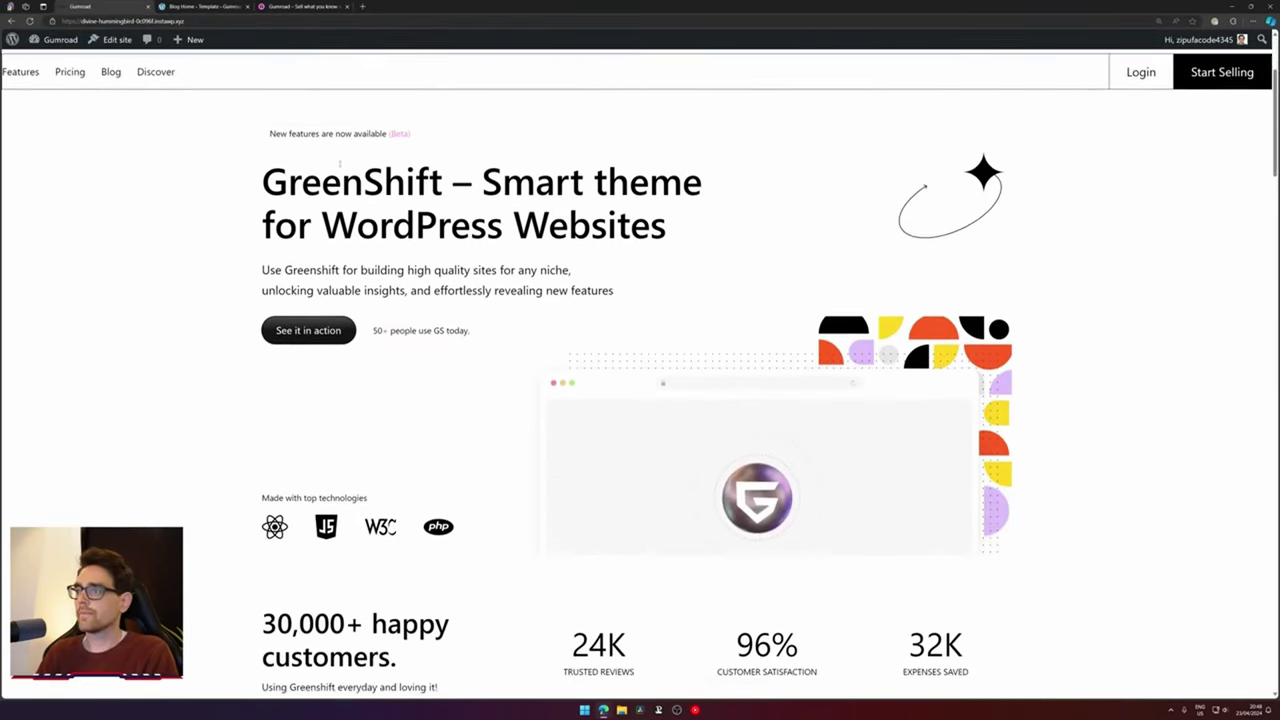
pyautogui.scroll(3, 343, 177)
pyautogui.scroll(-2, 343, 177)
pyautogui.scroll(-2, 345, 183)
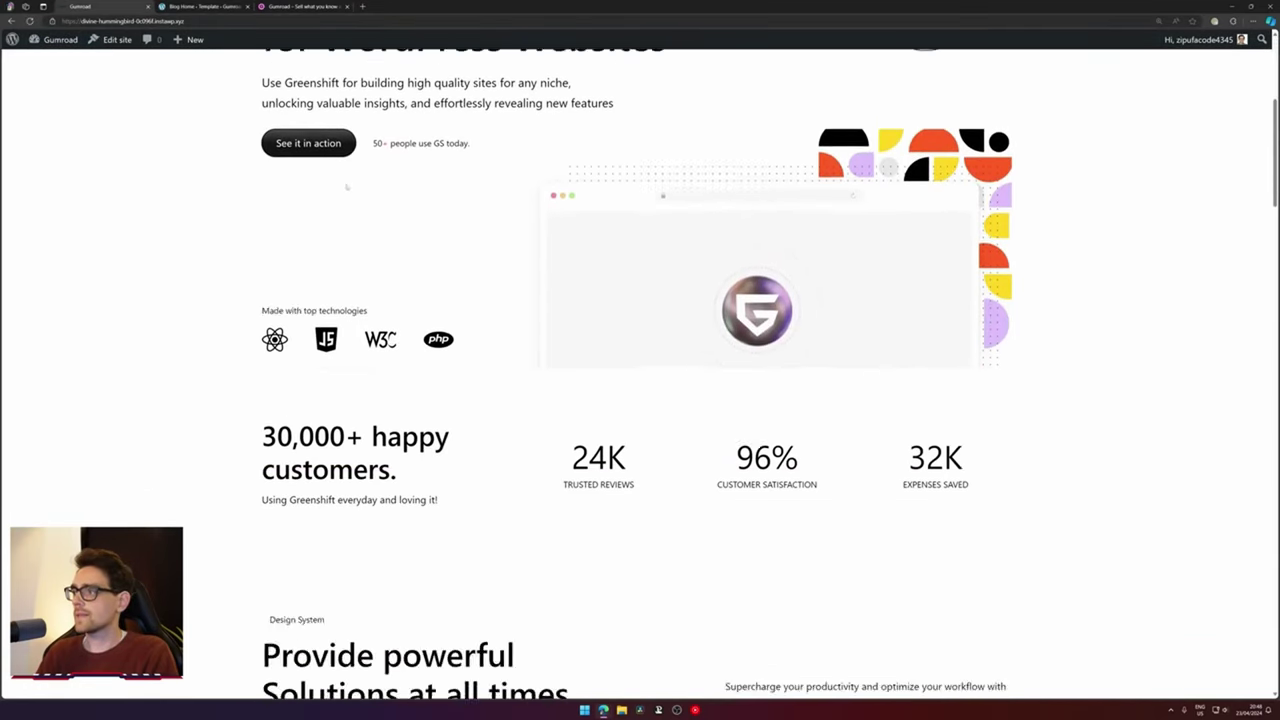
pyautogui.scroll(4, 345, 183)
# Return to the Blog Home editor and delete the Group block between the Header and the Footer
pyautogui.click(181, 6)
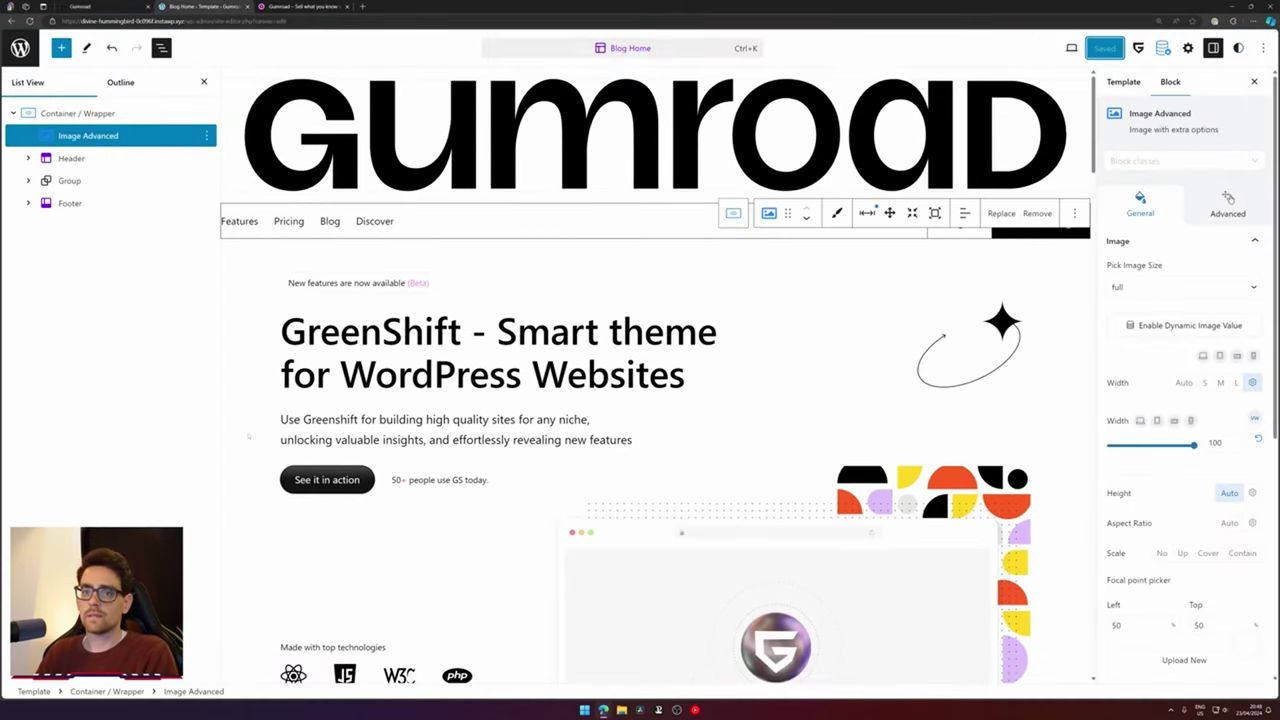
pyautogui.click(105, 203)
pyautogui.click(100, 180)
pyautogui.press('Delete')
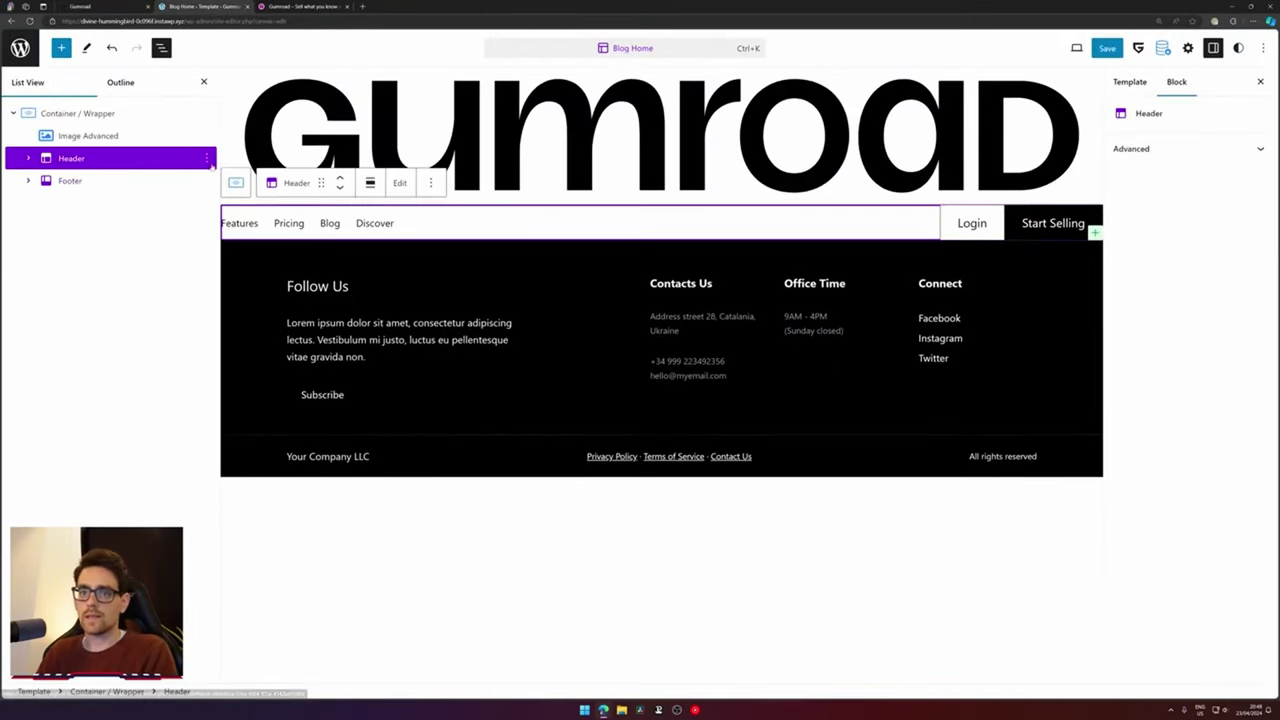
# Insert a Greenshift Row with two equal columns after the Header, consulting the Gumroad reference page for the hero layout
pyautogui.click(206, 158)
pyautogui.click(249, 256)
pyautogui.click(300, 6)
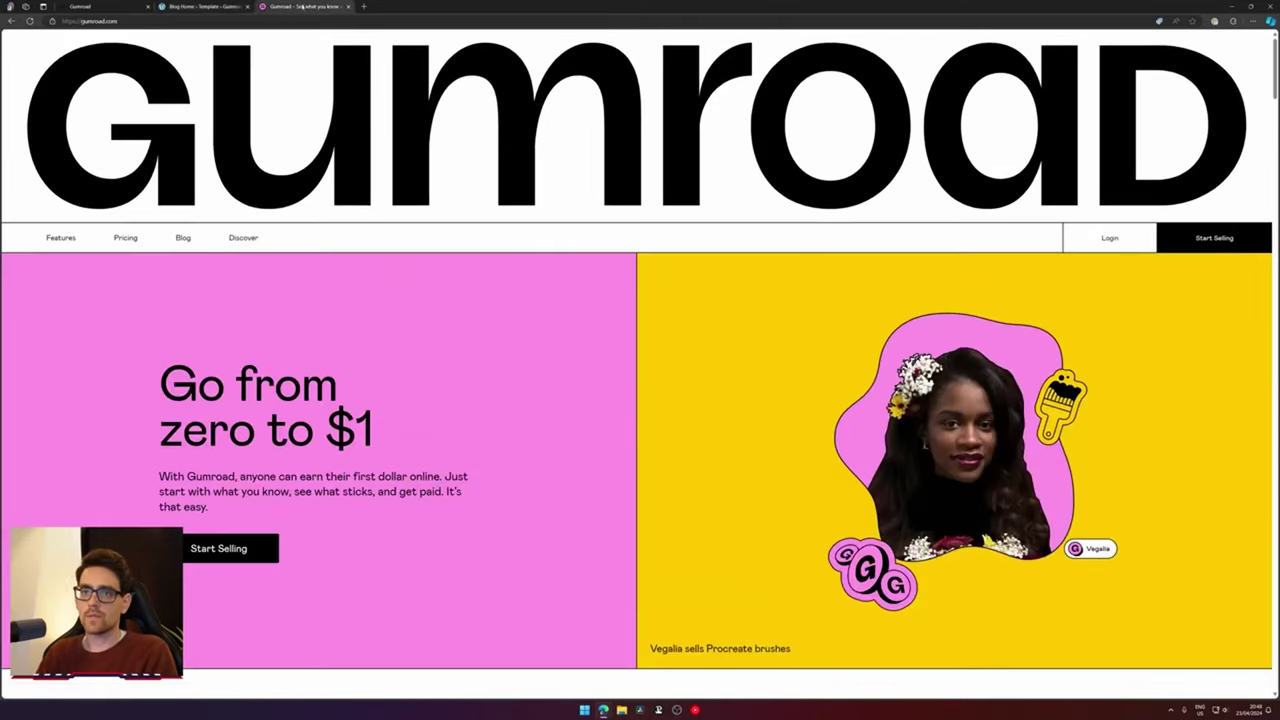
pyautogui.scroll(-2, 640, 360)
pyautogui.click(105, 6)
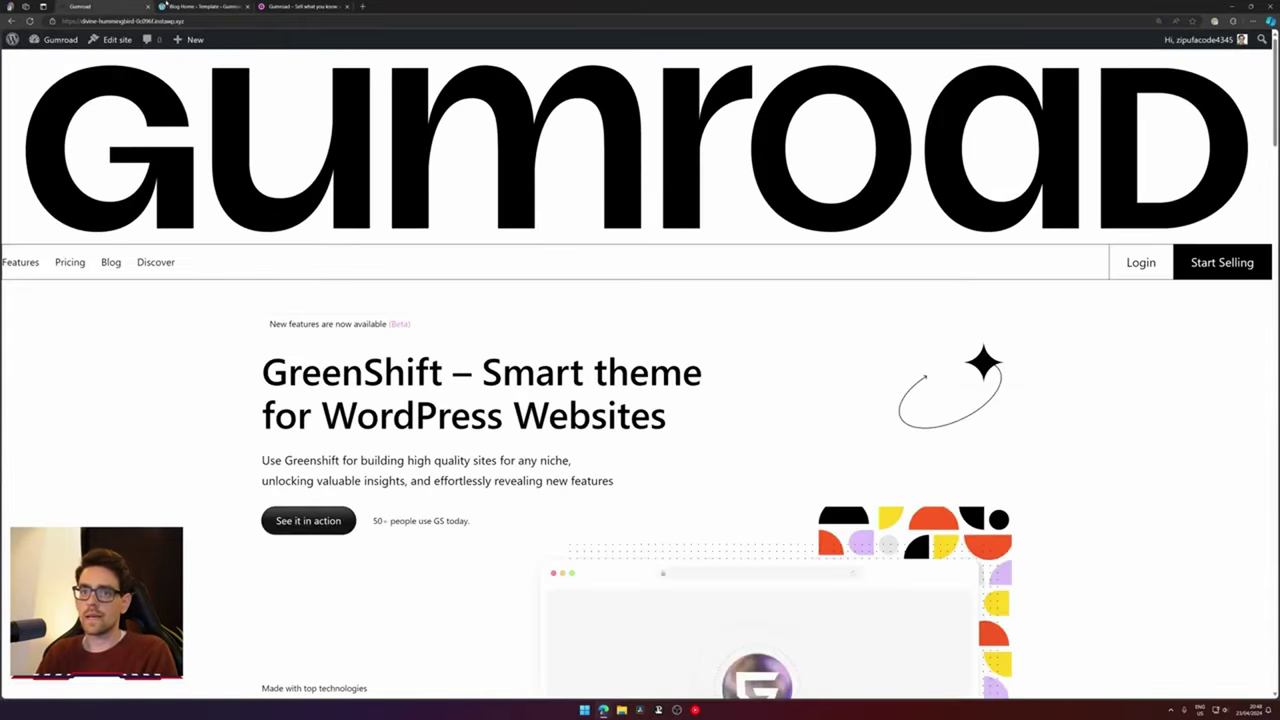
pyautogui.click(163, 6)
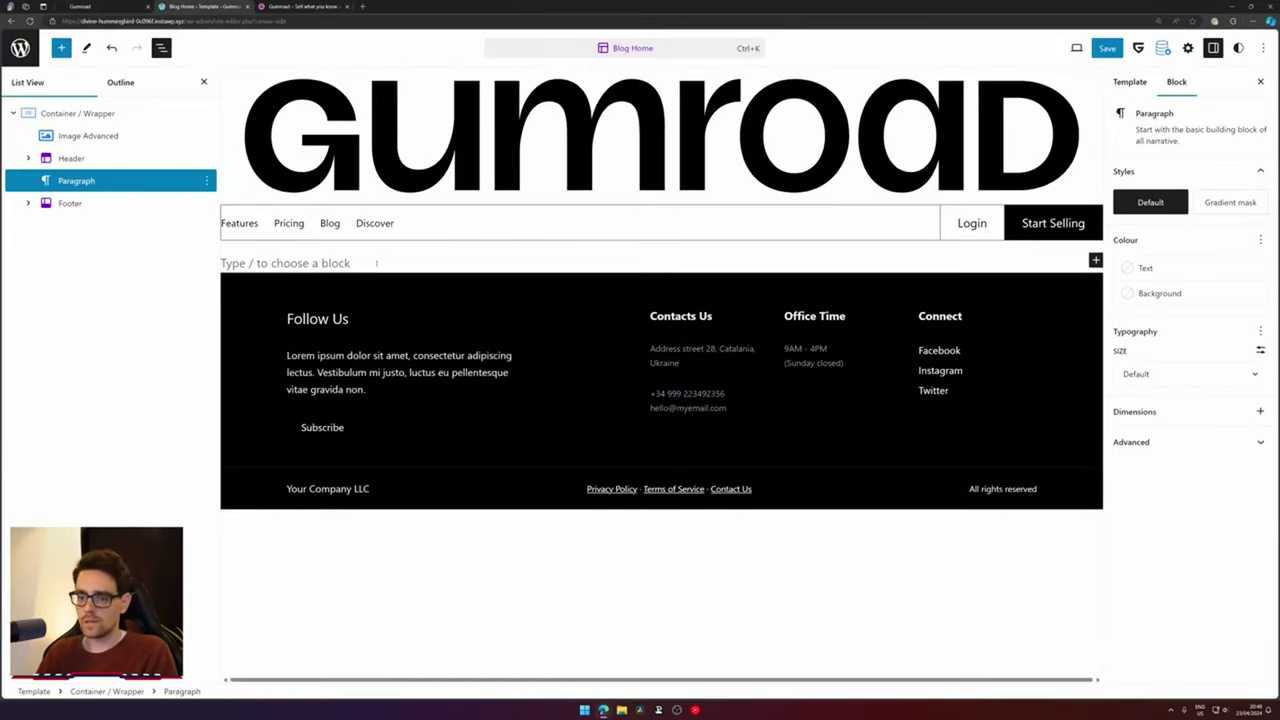
pyautogui.write('/')
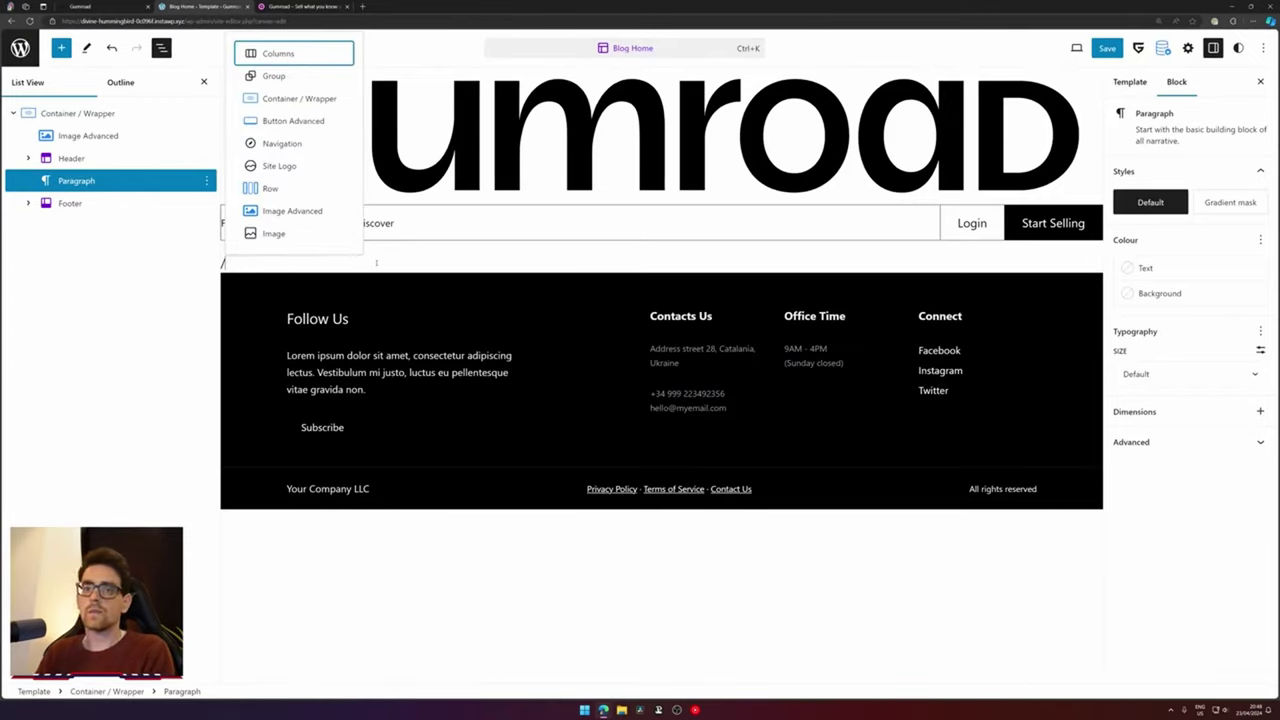
pyautogui.write('row')
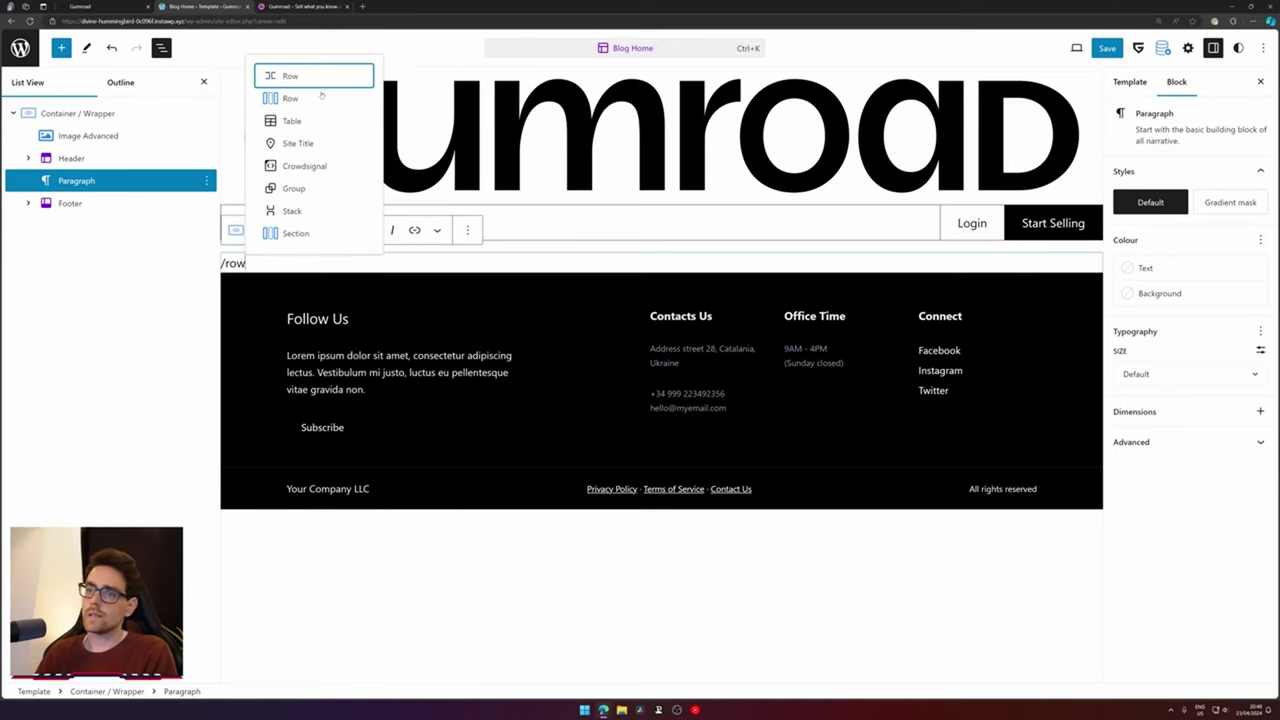
pyautogui.click(317, 98)
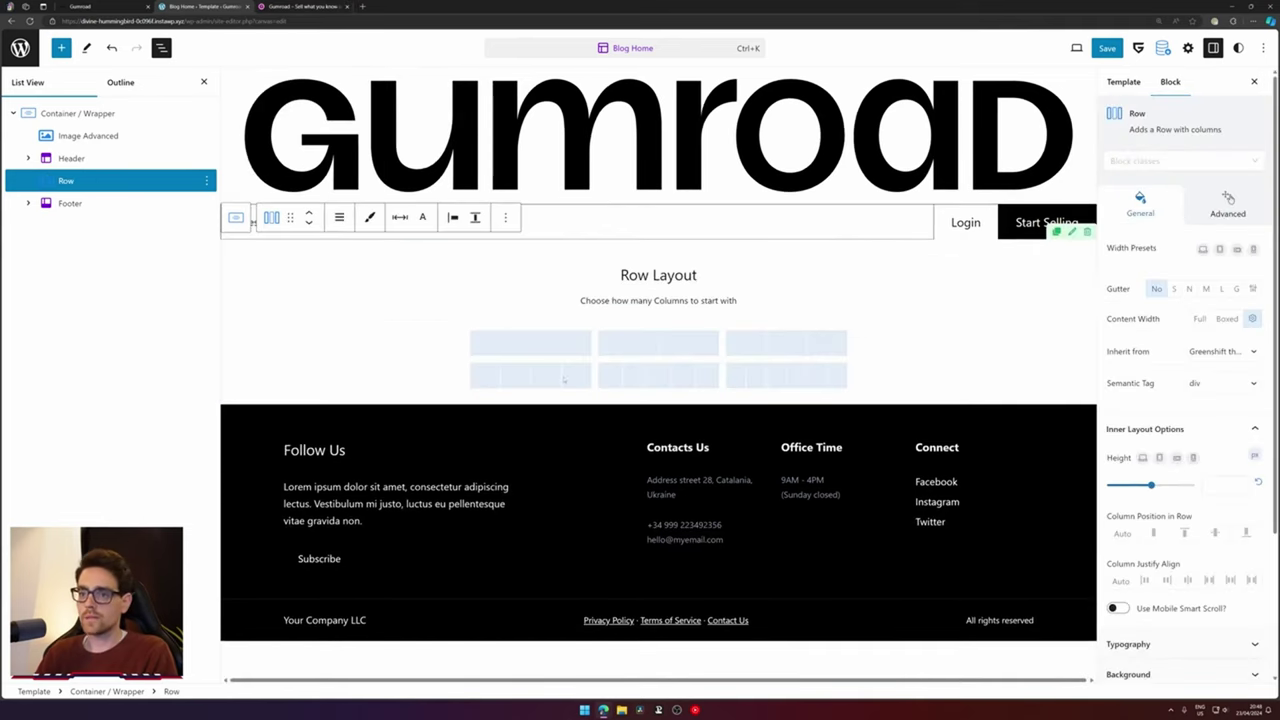
pyautogui.click(613, 344)
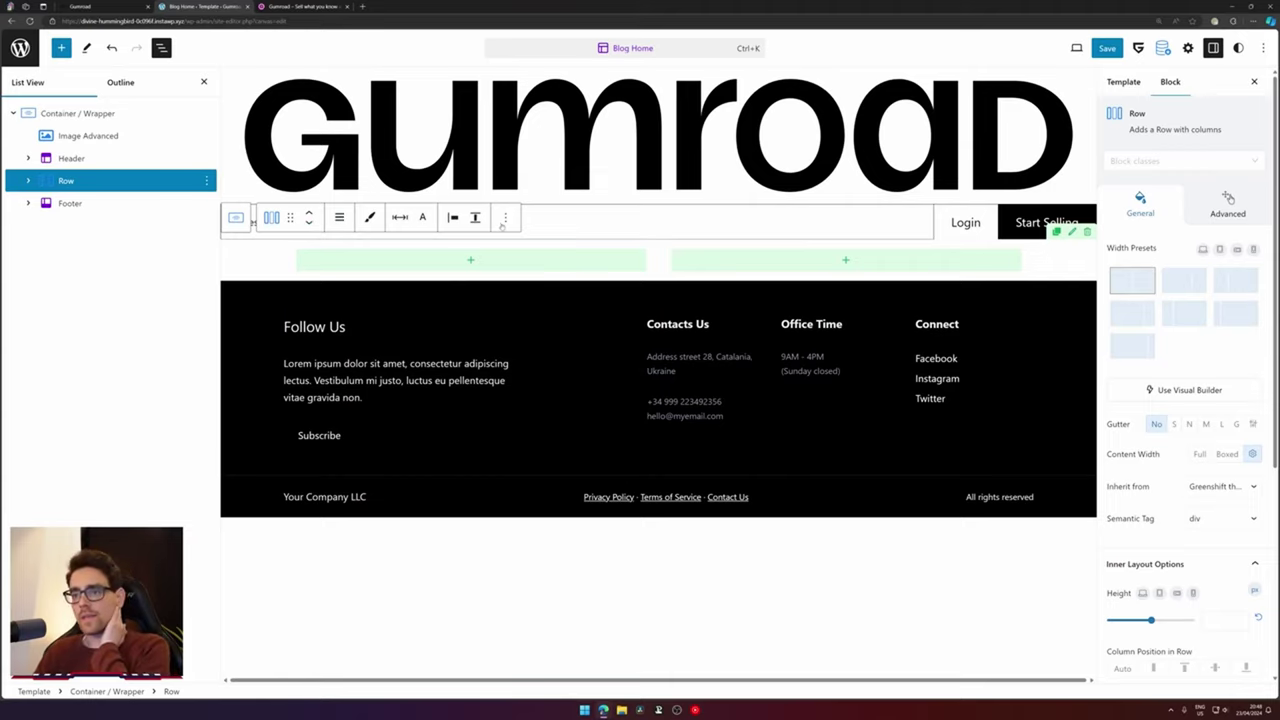
# Move the Image Advanced, Header, Row and Footer blocks out of the Container / Wrapper to the template's top level
pyautogui.click(236, 217)
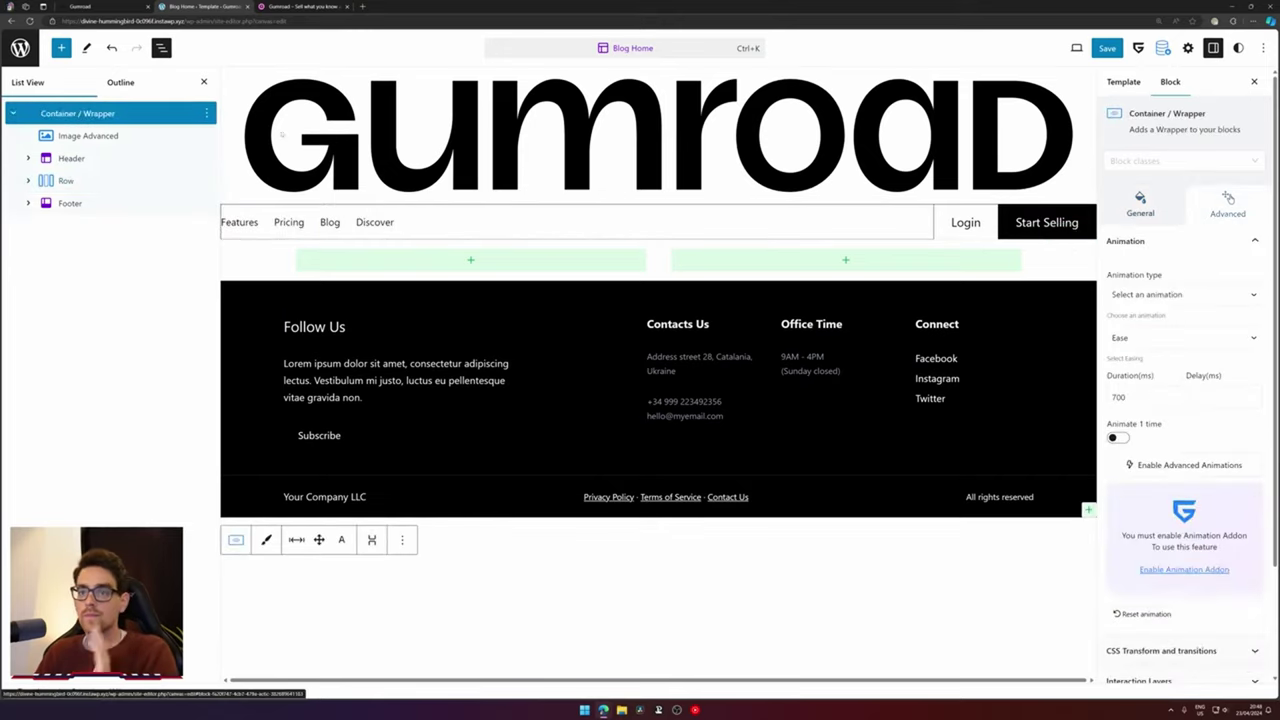
pyautogui.click(206, 113)
pyautogui.click(127, 136)
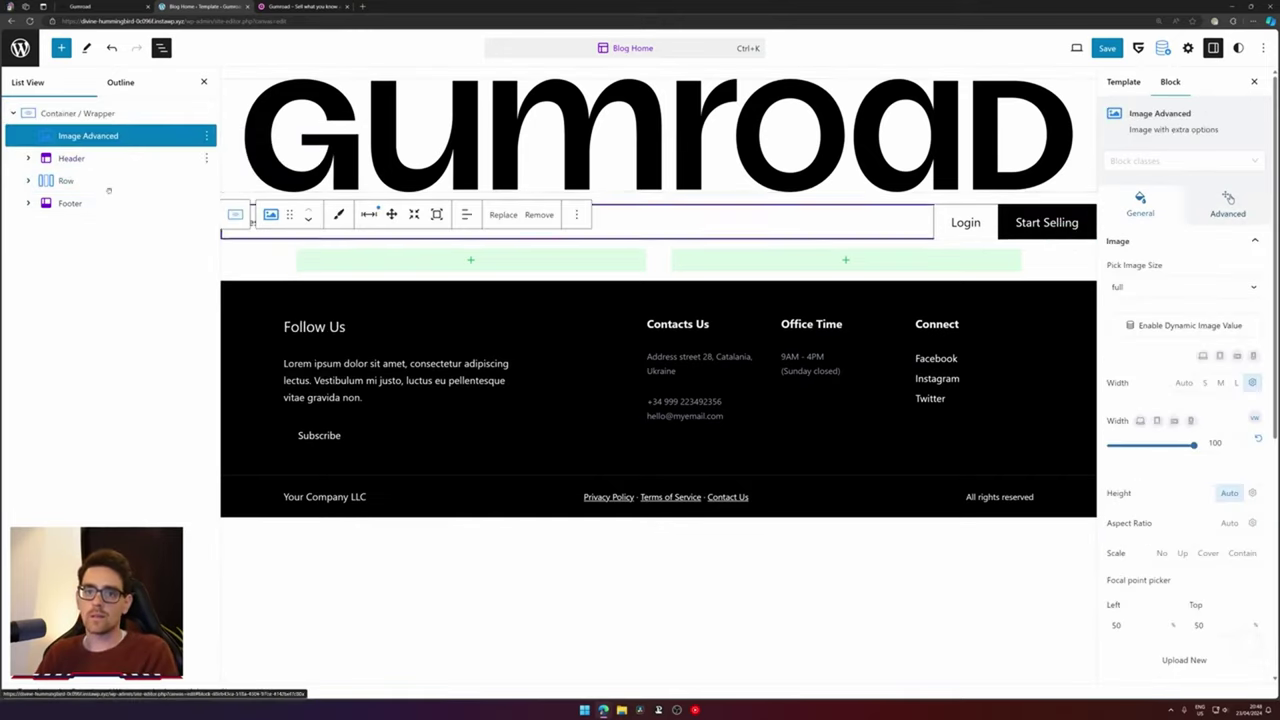
pyautogui.keyDown('shift'); pyautogui.click(120, 203); pyautogui.keyUp('shift')
pyautogui.moveTo(124, 138); pyautogui.dragTo(130, 112)
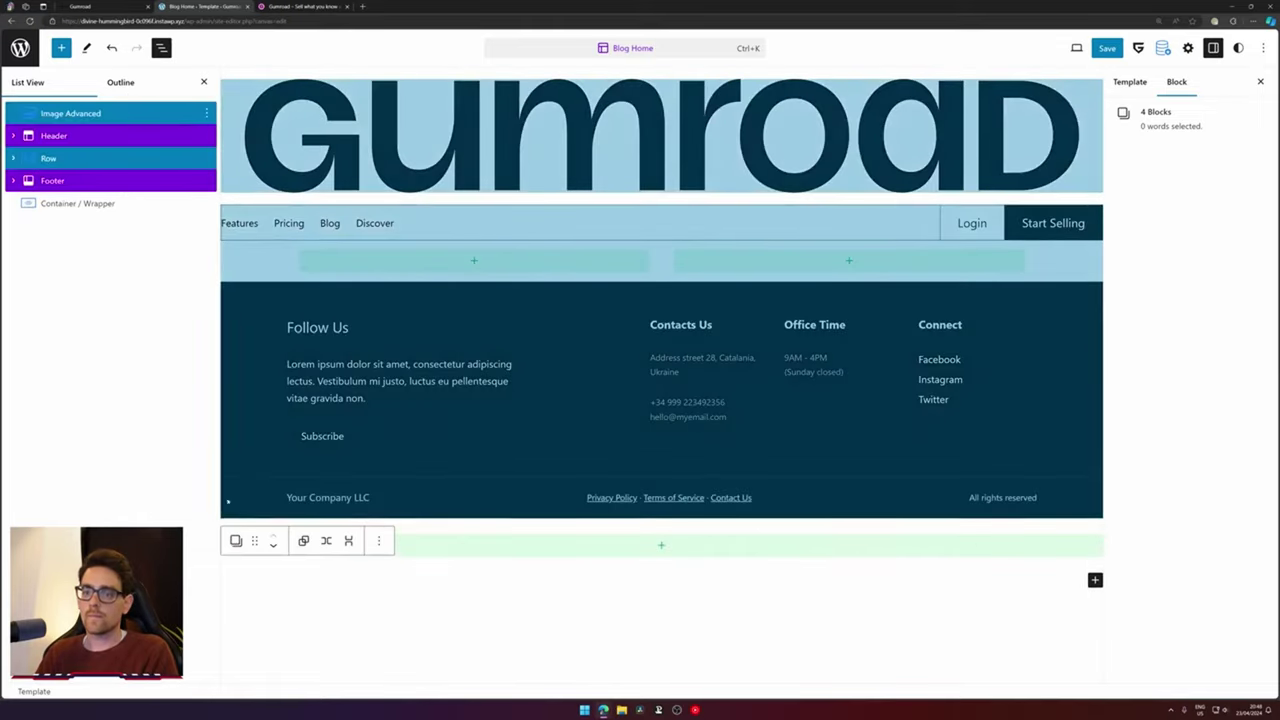
# Transform the four selected blocks into a single Group and check its layout settings
pyautogui.click(236, 540)
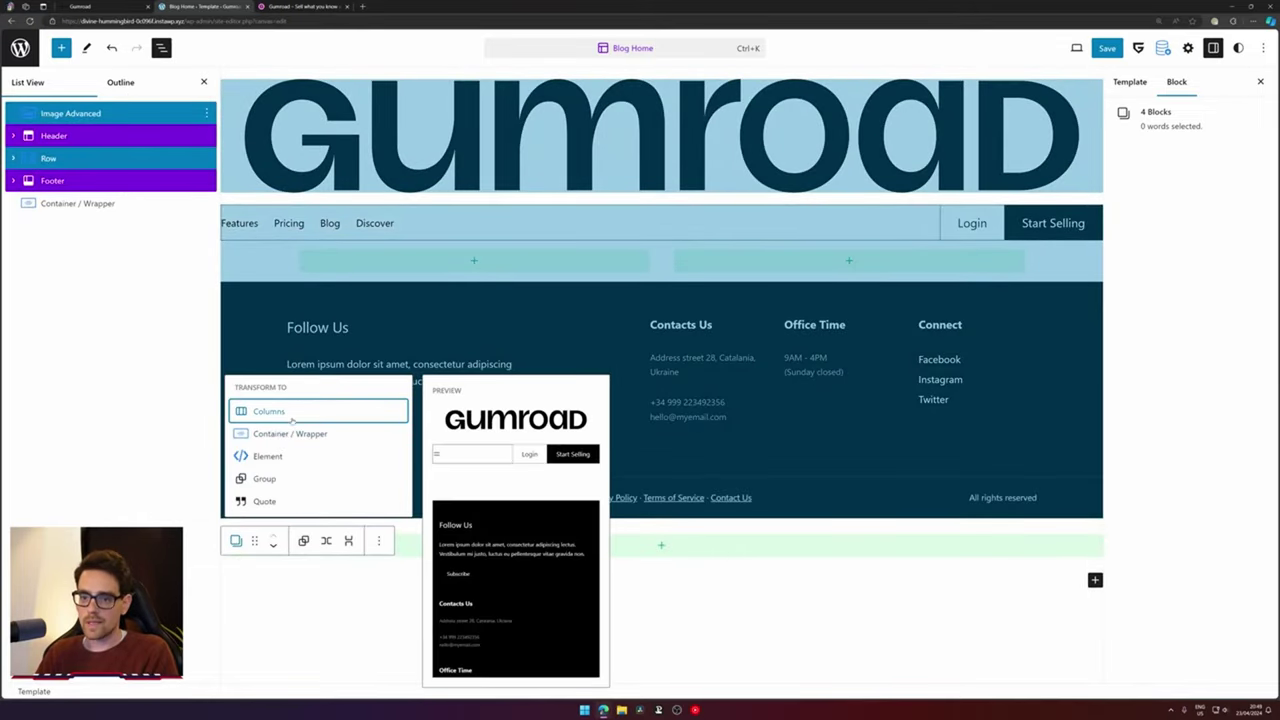
pyautogui.click(264, 478)
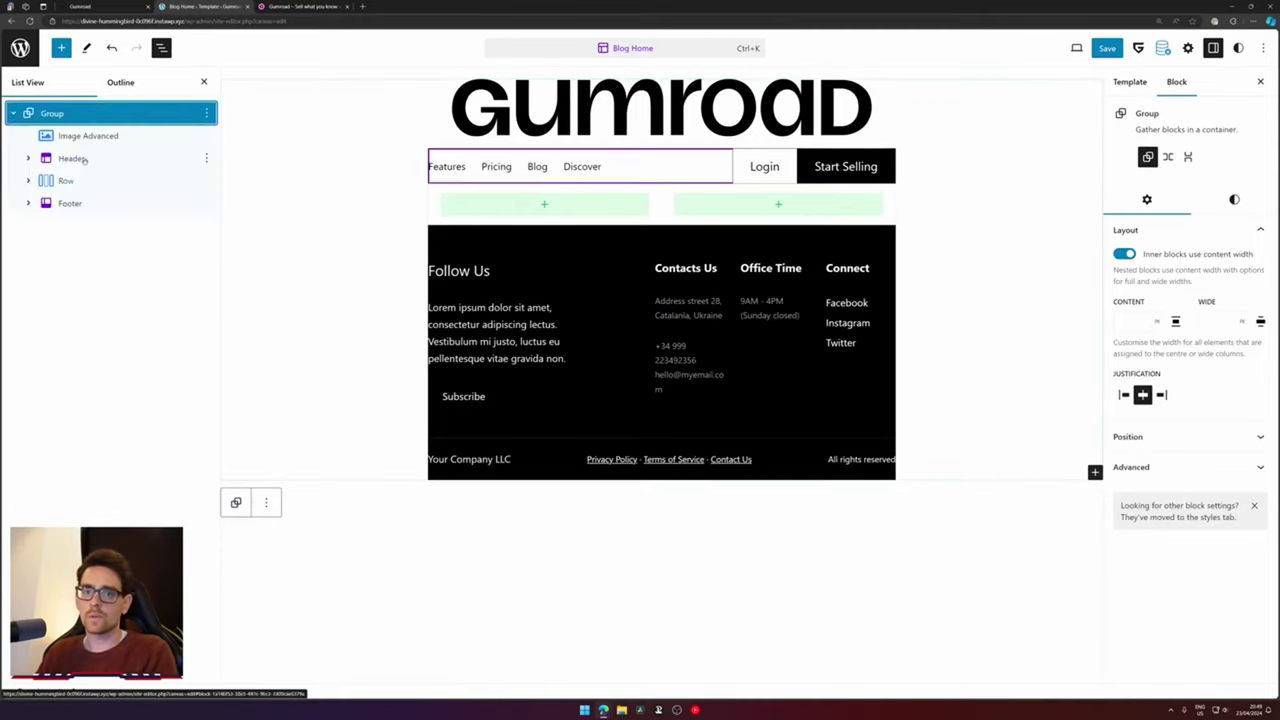
pyautogui.click(70, 182)
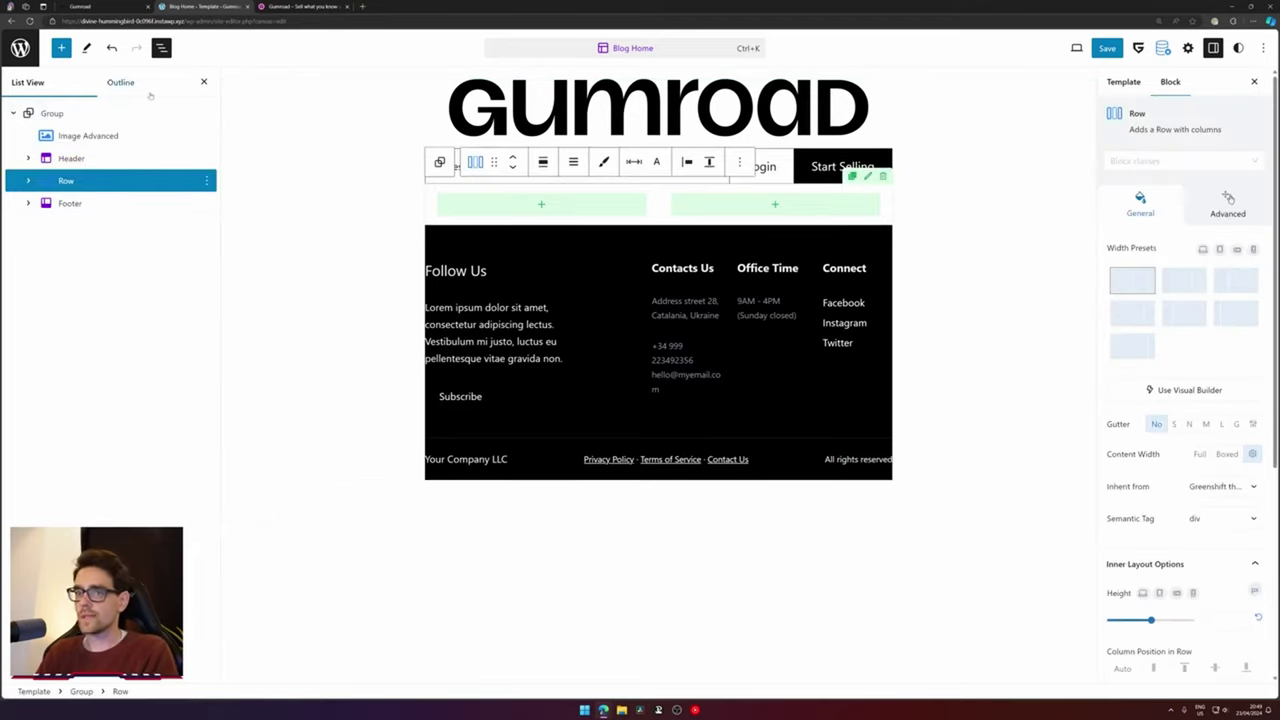
pyautogui.click(60, 113)
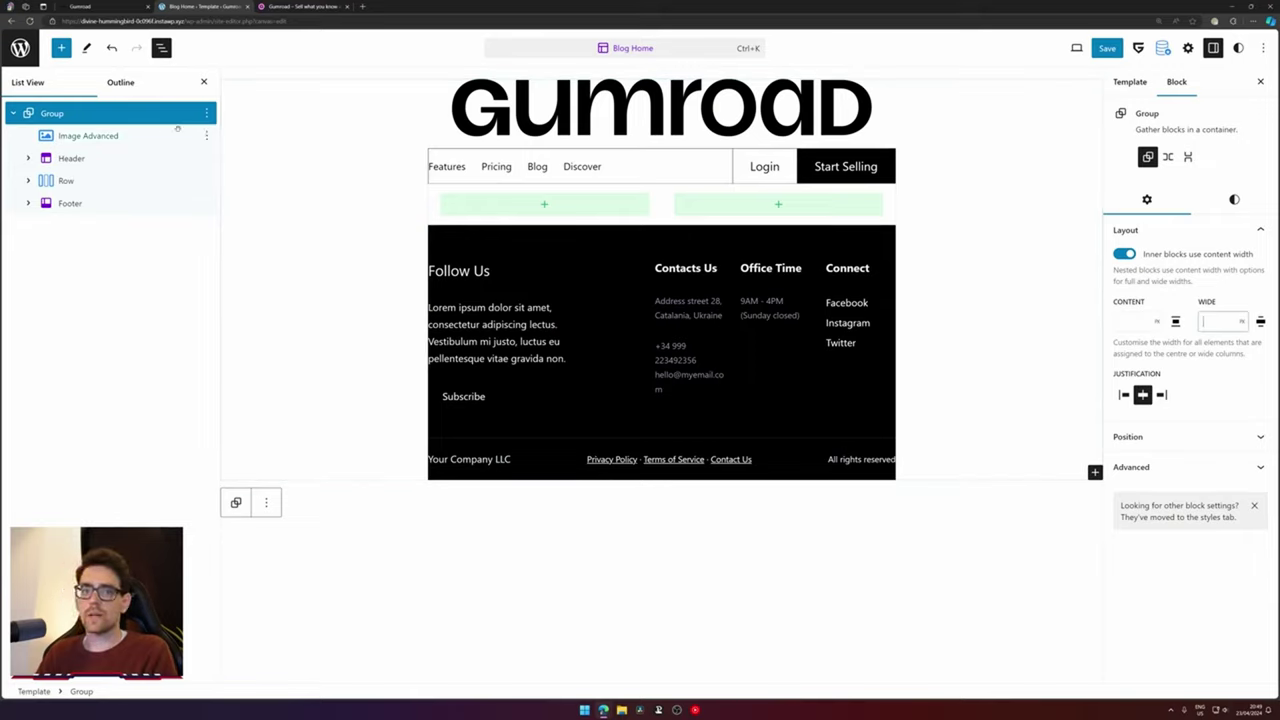
# Set the alignment of the Image Advanced logo and the Header to Full width
pyautogui.click(90, 136)
pyautogui.click(542, 158)
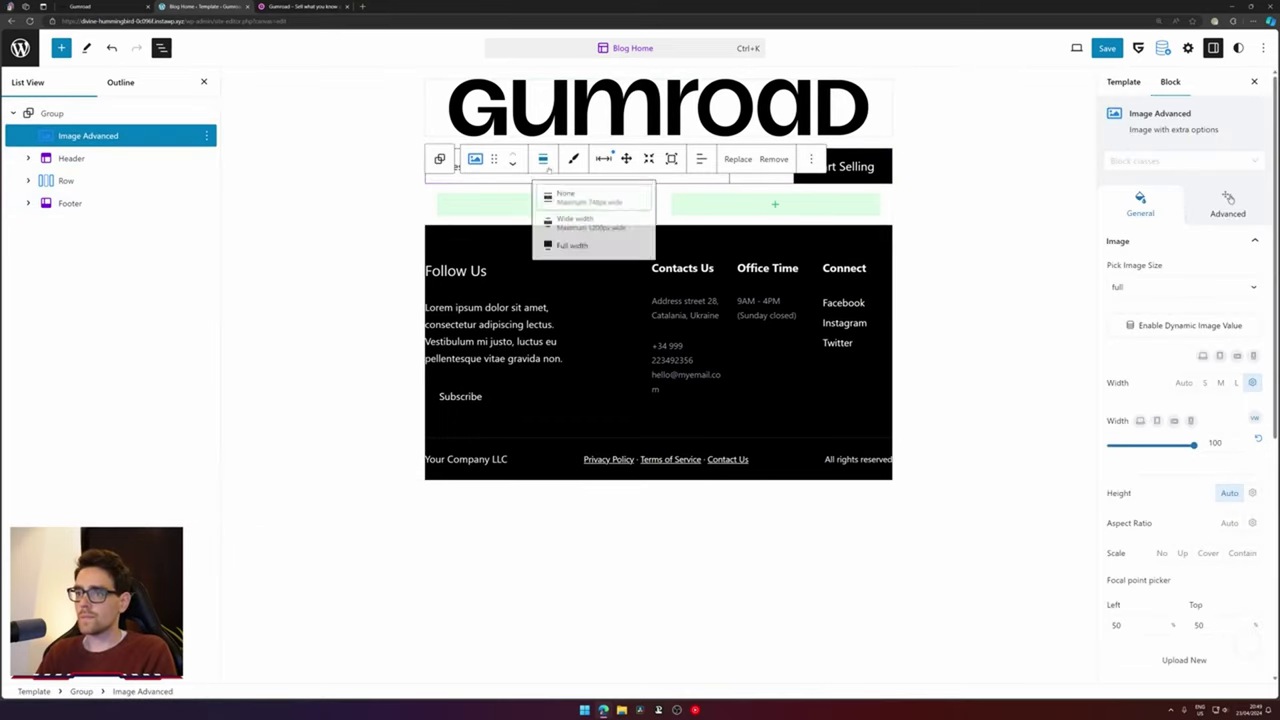
pyautogui.click(567, 255)
pyautogui.click(95, 157)
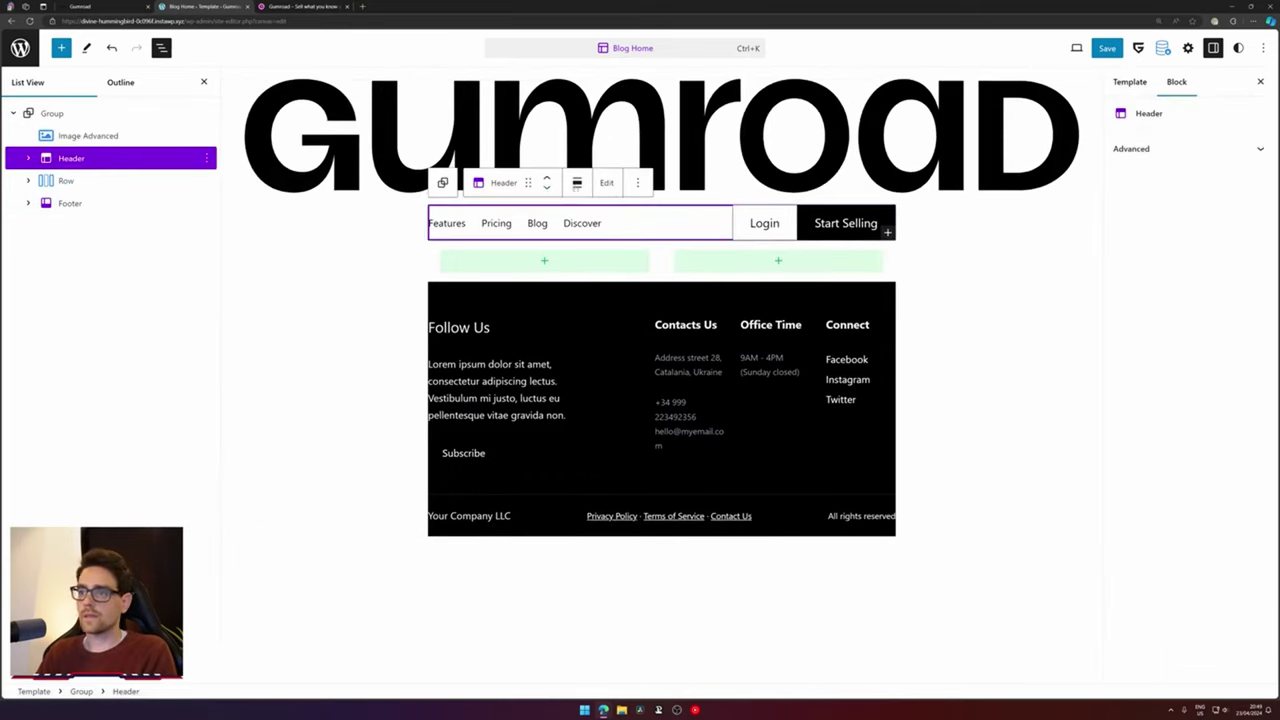
pyautogui.click(577, 182)
pyautogui.click(612, 280)
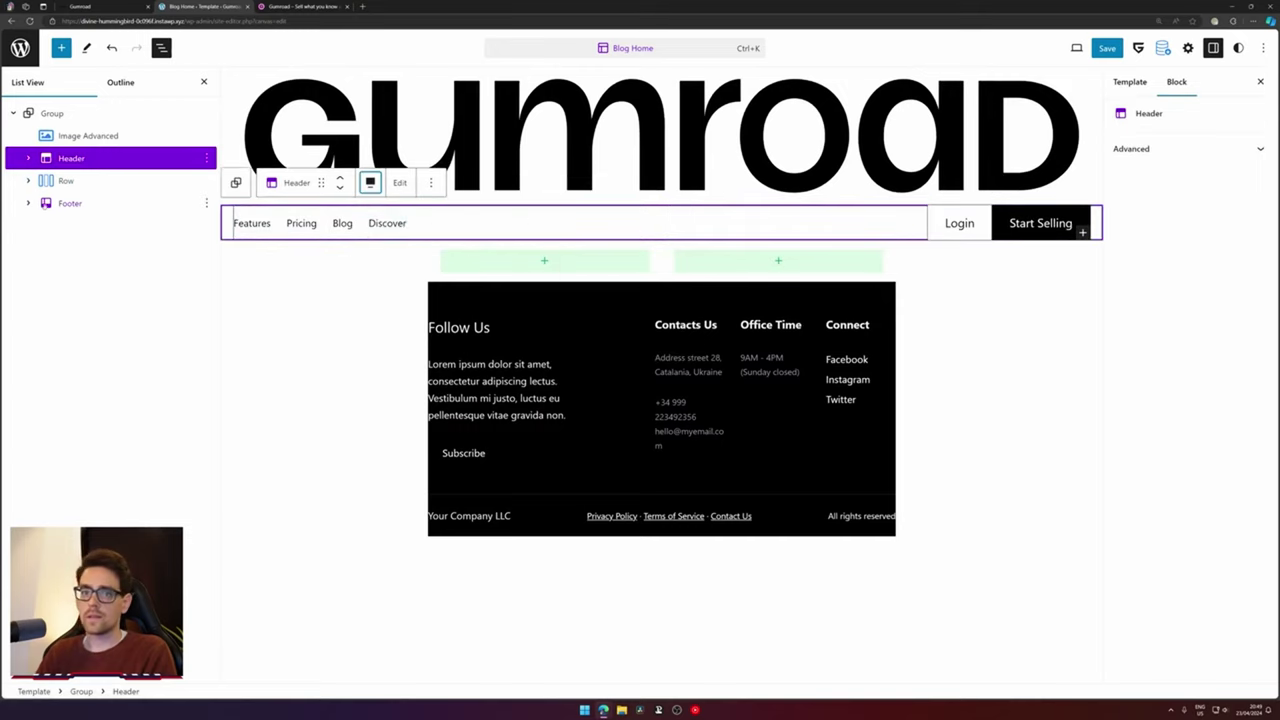
# Set the alignment of the Row and the Footer to Full width
pyautogui.click(58, 181)
pyautogui.click(543, 217)
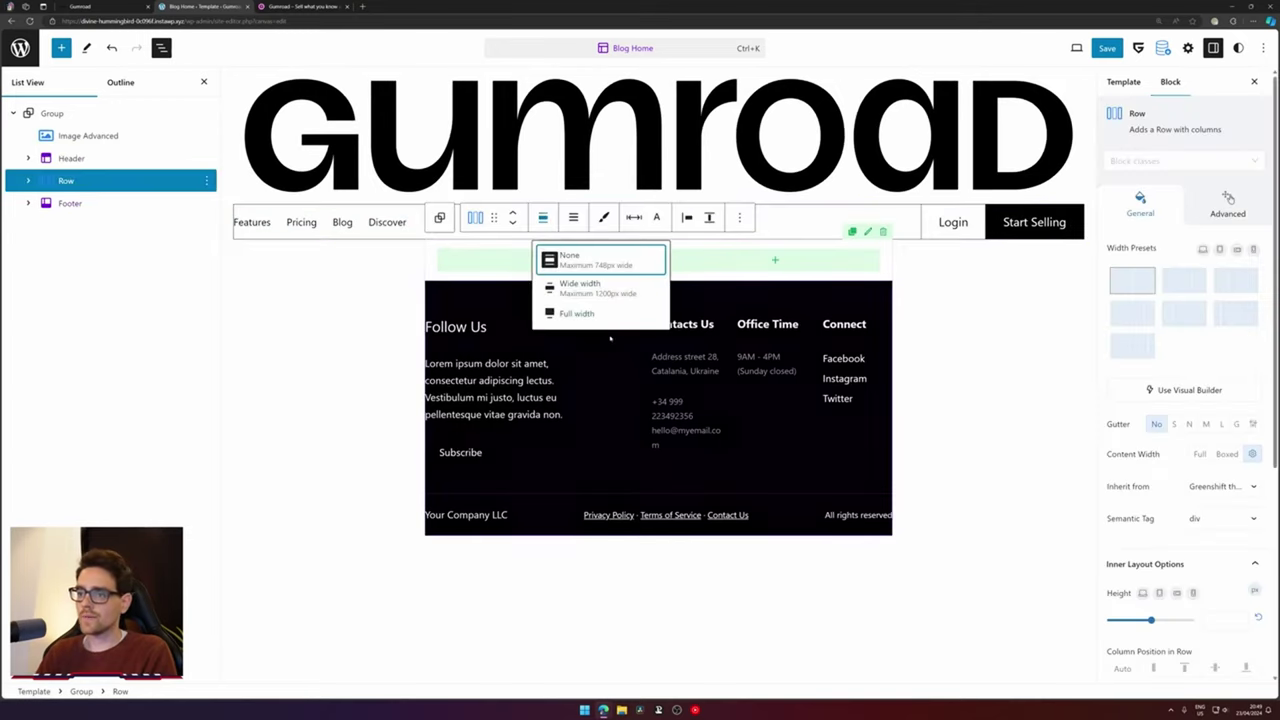
pyautogui.click(562, 308)
pyautogui.click(100, 203)
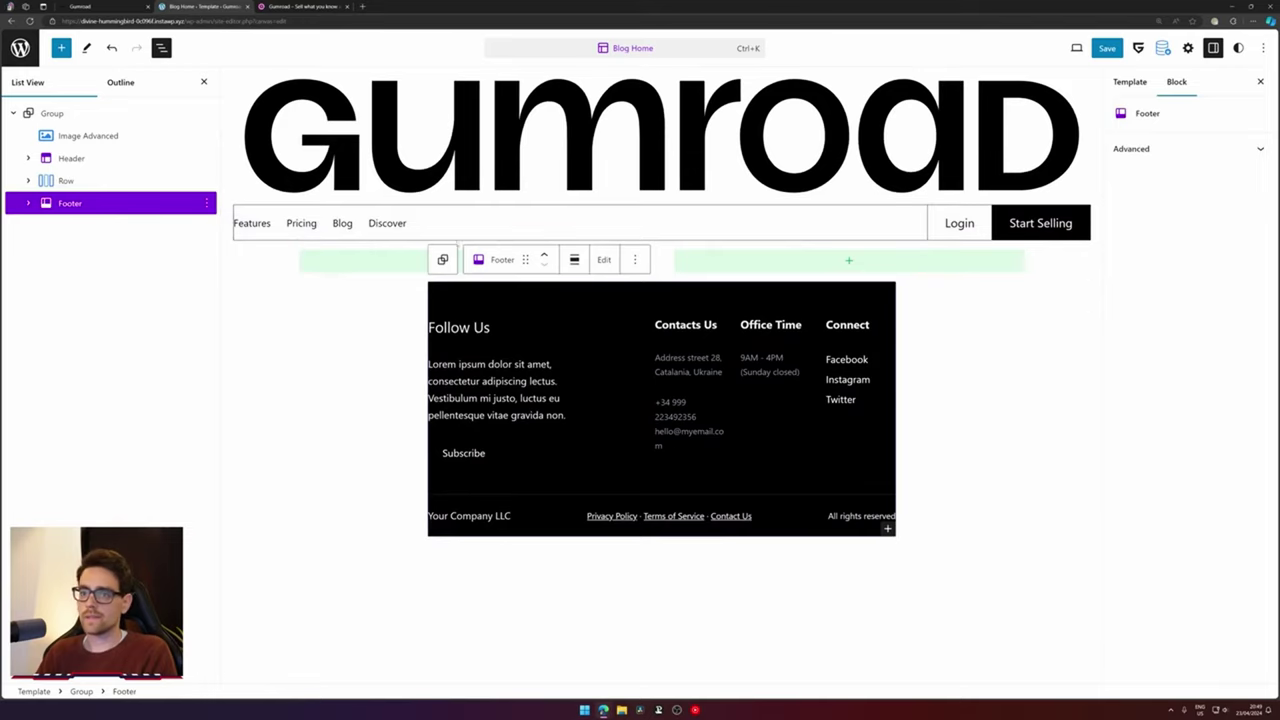
pyautogui.click(574, 260)
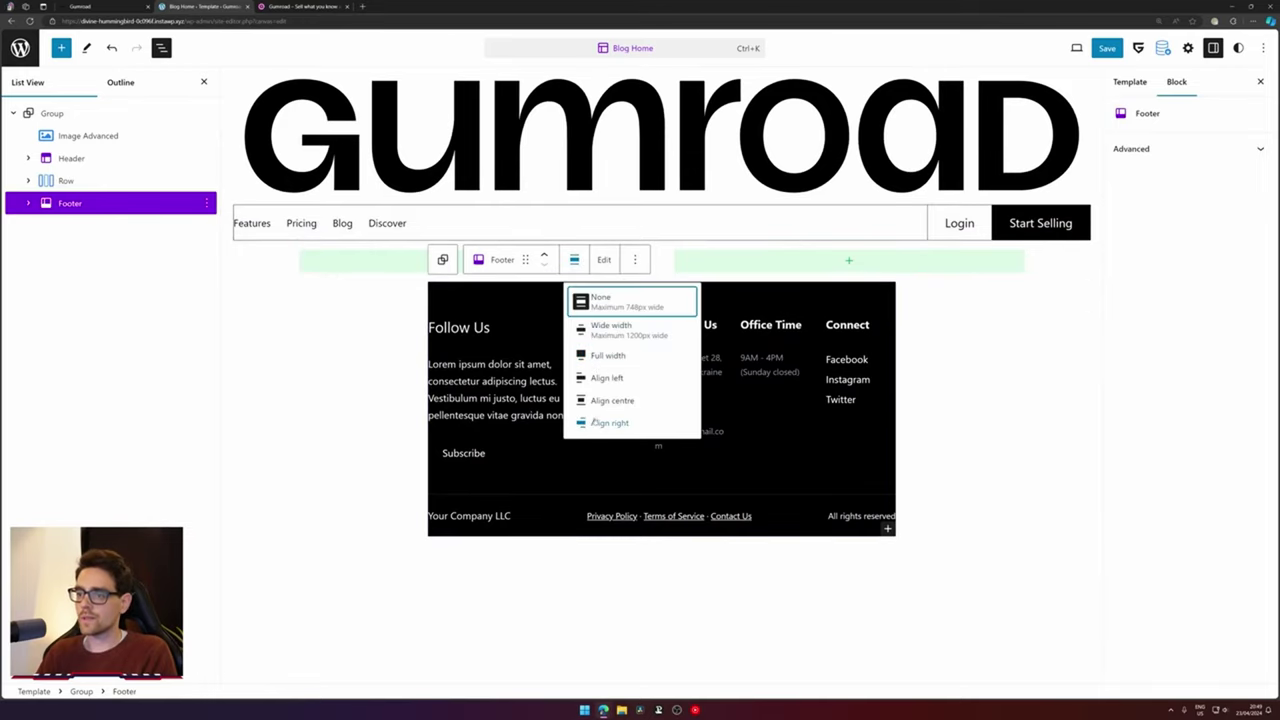
pyautogui.click(580, 353)
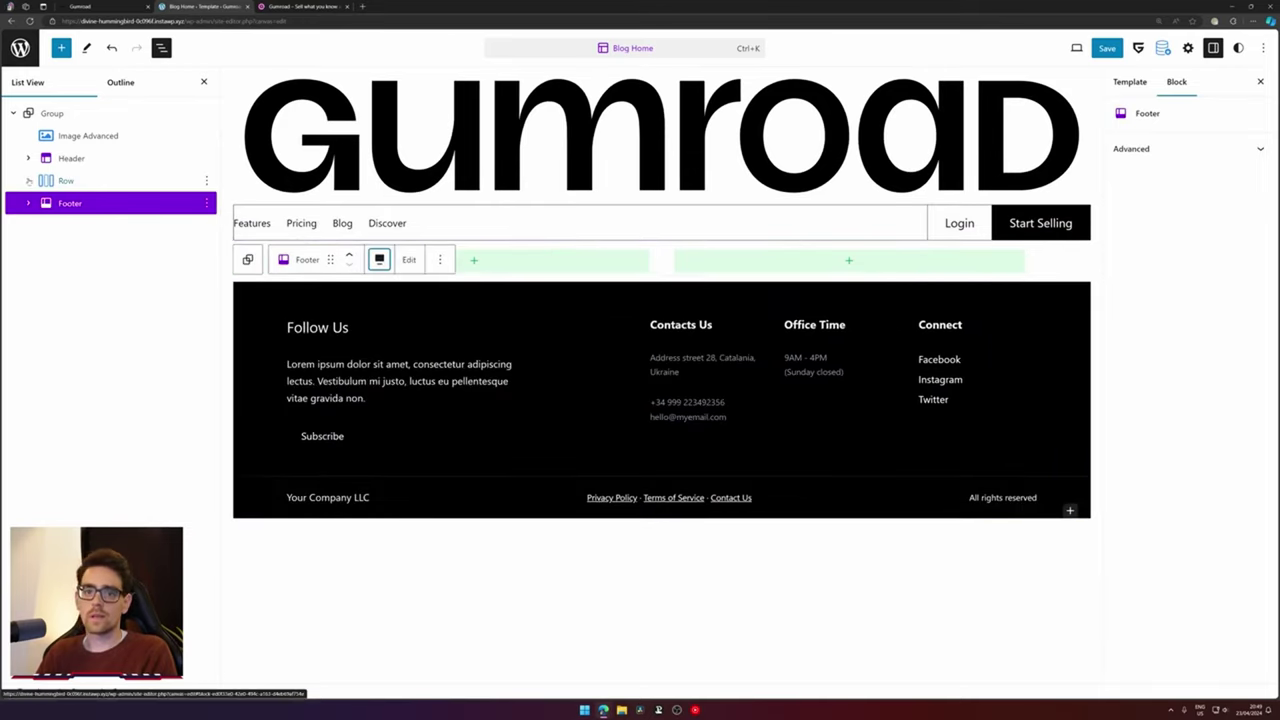
# Compare the Row and its two Columns with the two-column hero section on the live Gumroad page
pyautogui.click(90, 181)
pyautogui.click(100, 203)
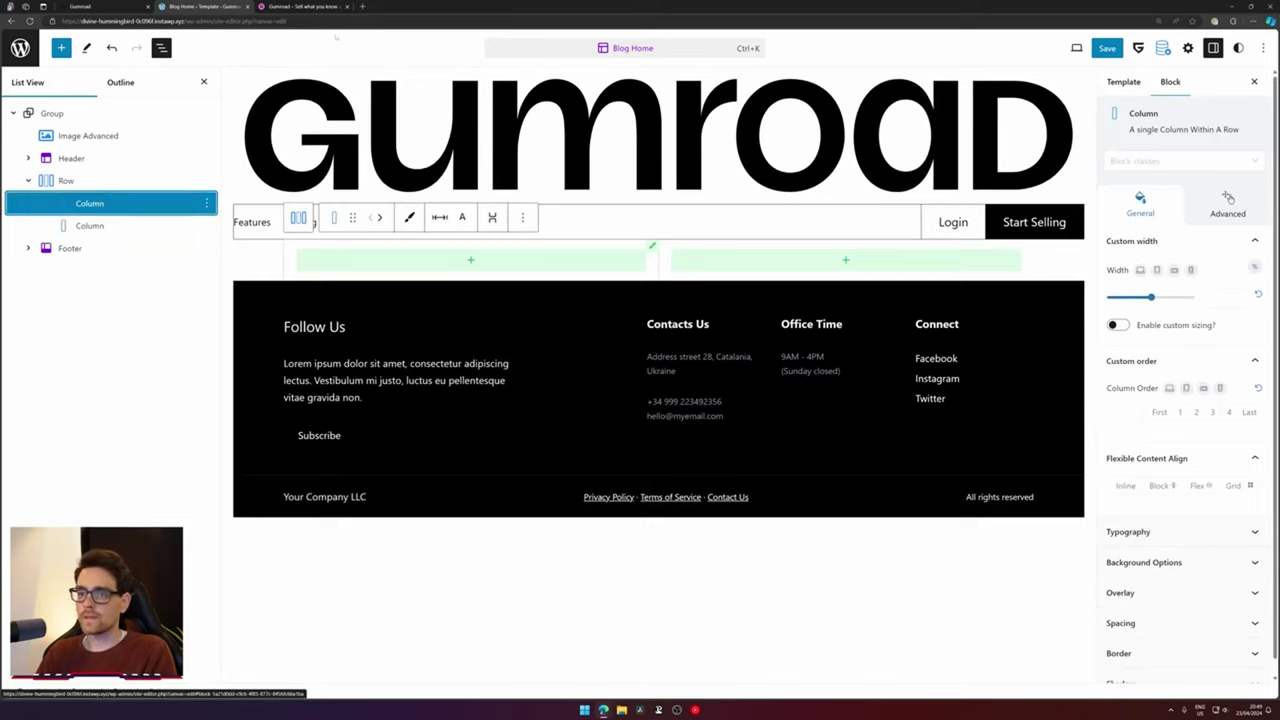
pyautogui.click(300, 7)
pyautogui.click(205, 7)
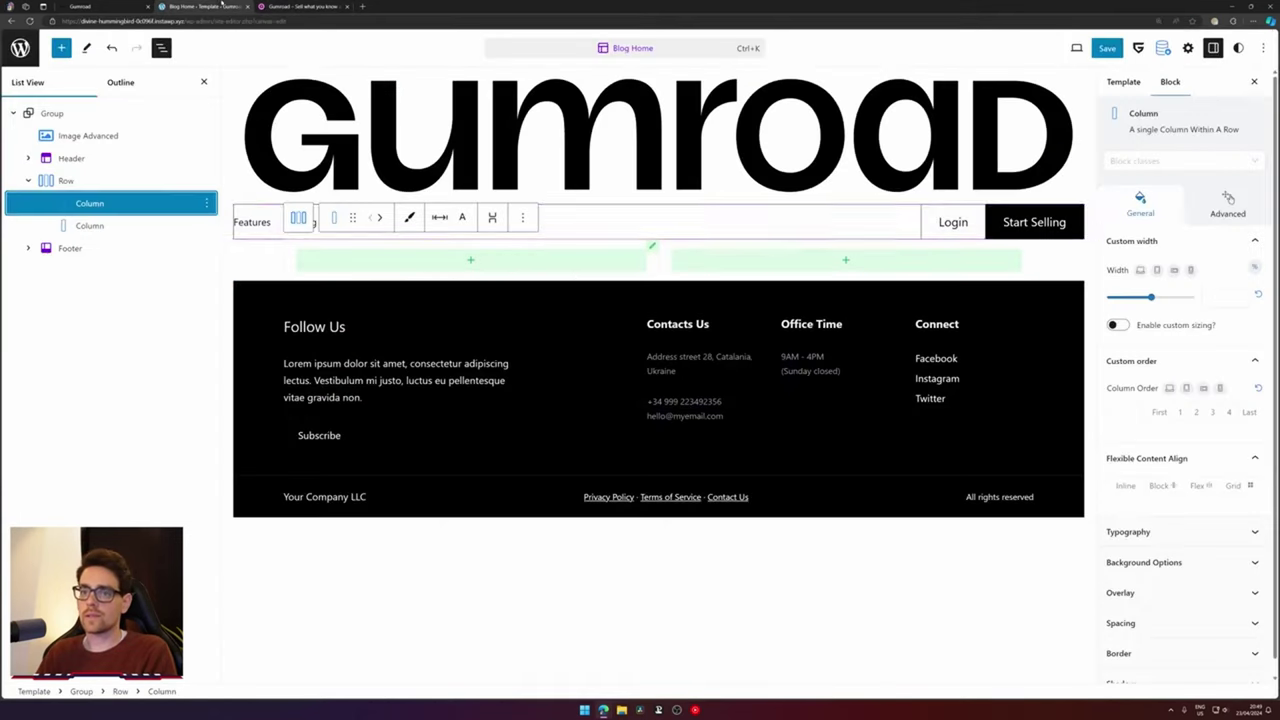
pyautogui.click(292, 217)
pyautogui.click(320, 260)
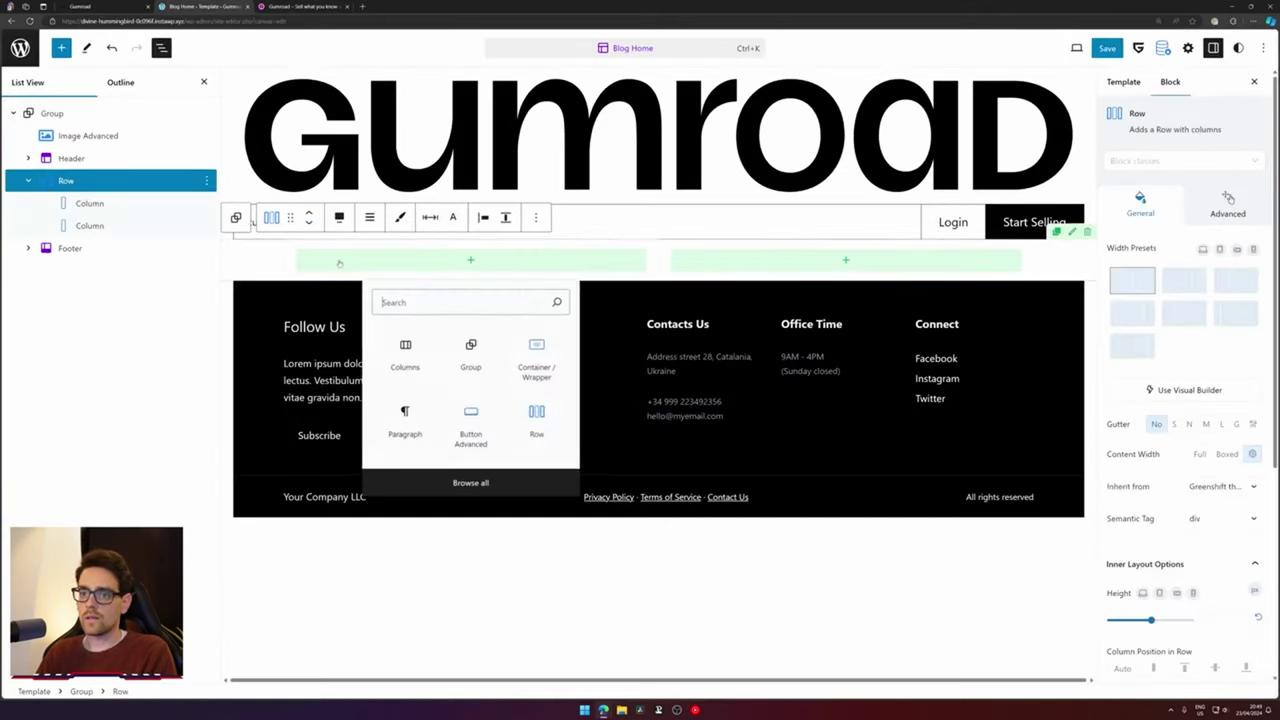
pyautogui.click(277, 260)
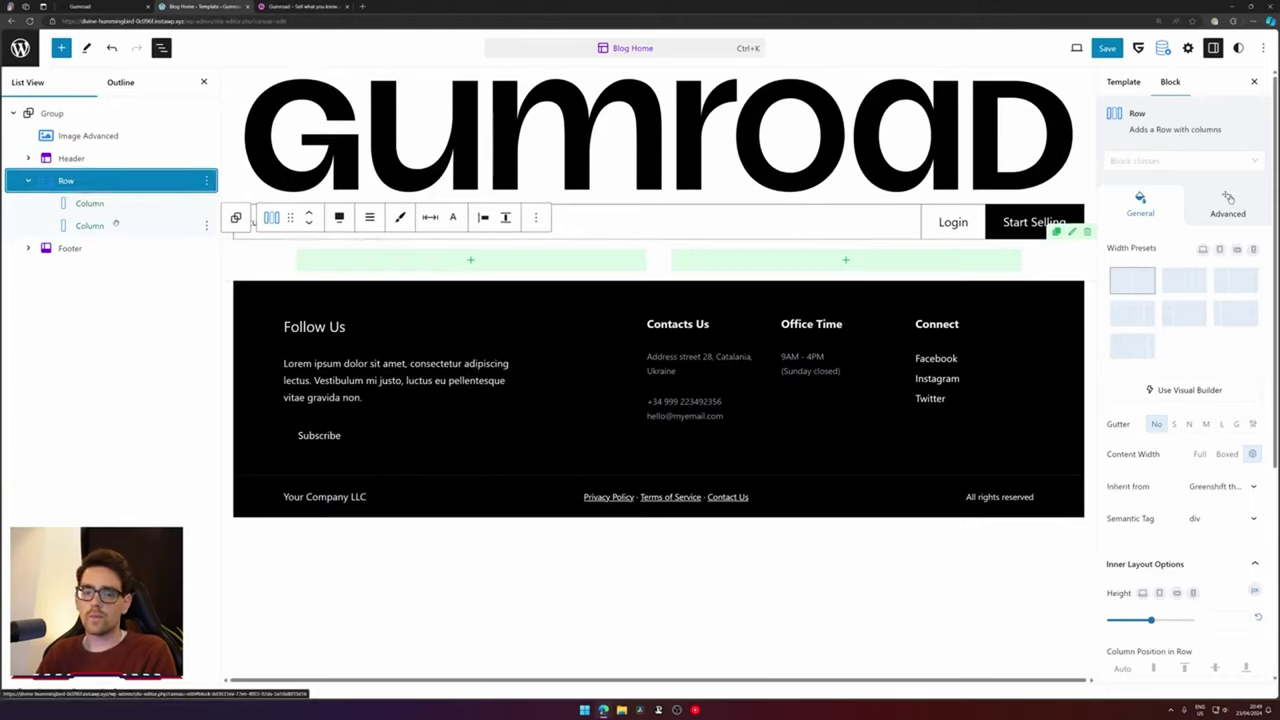
pyautogui.click(90, 225)
pyautogui.click(90, 203)
pyautogui.click(122, 184)
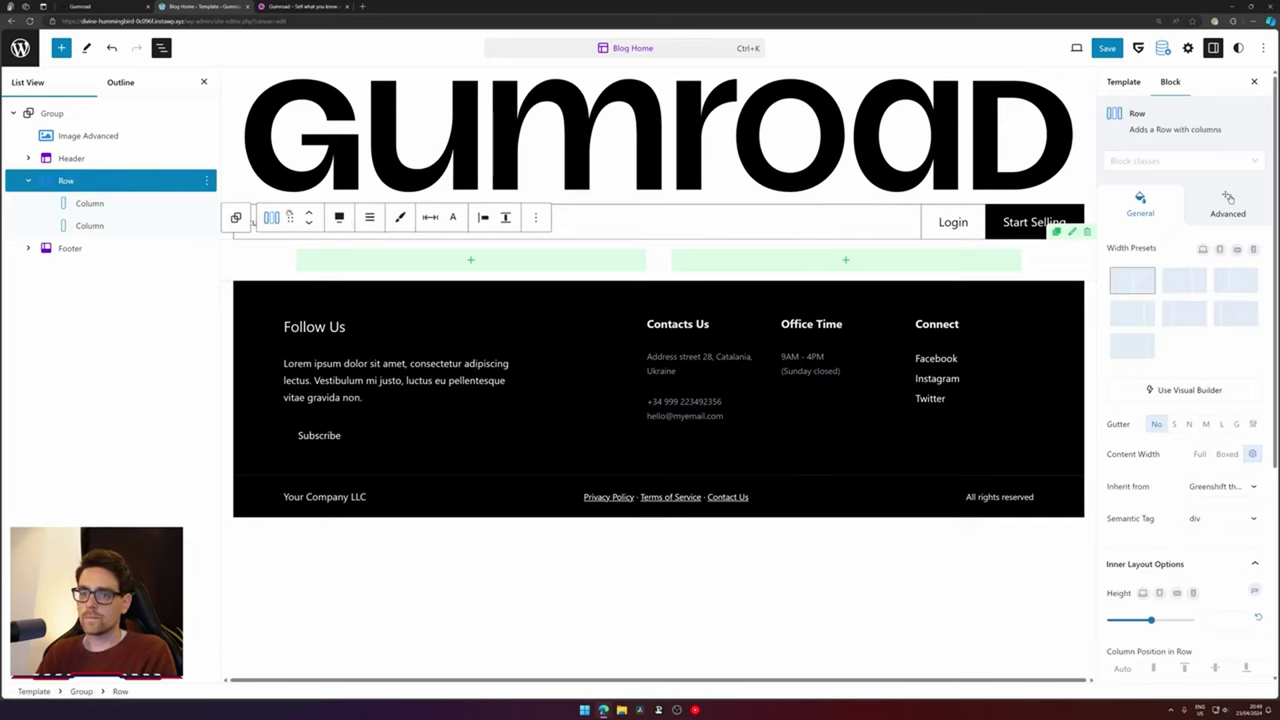
pyautogui.click(138, 203)
pyautogui.click(125, 180)
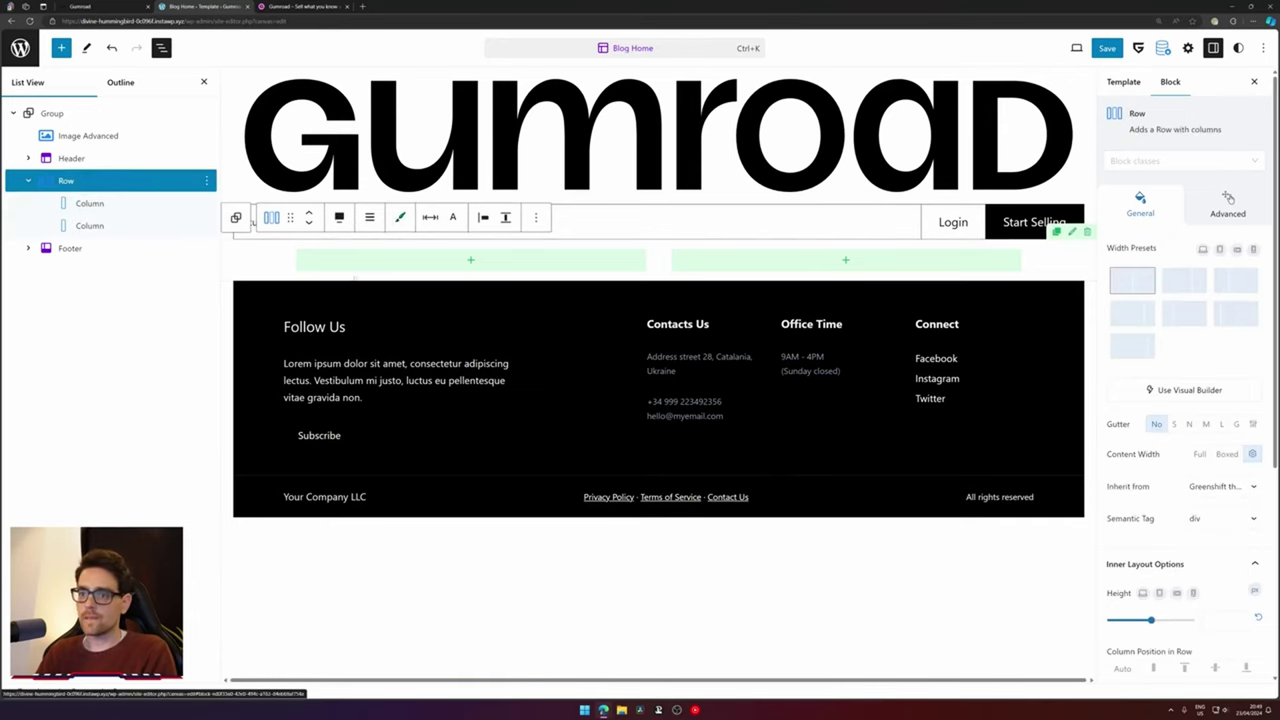
pyautogui.click(297, 6)
pyautogui.click(200, 6)
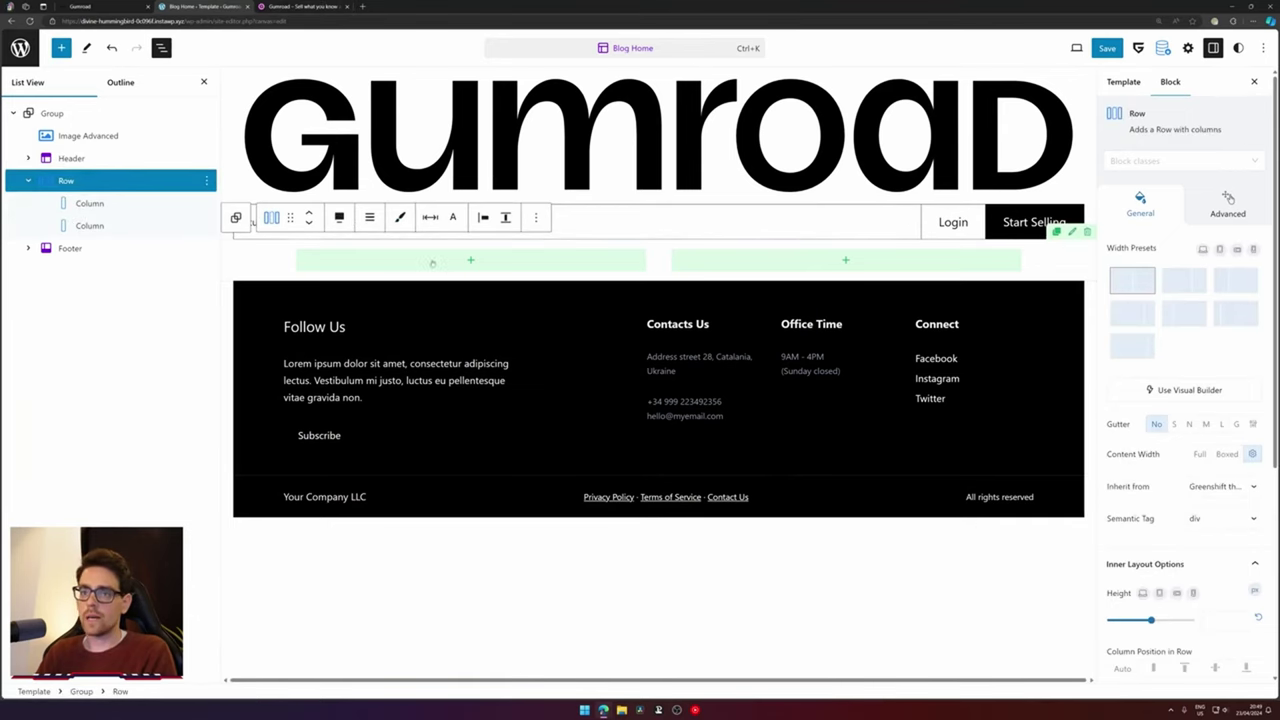
# Insert a Heading Advanced block into the first column of the Row
pyautogui.click(470, 260)
pyautogui.write('headgin')
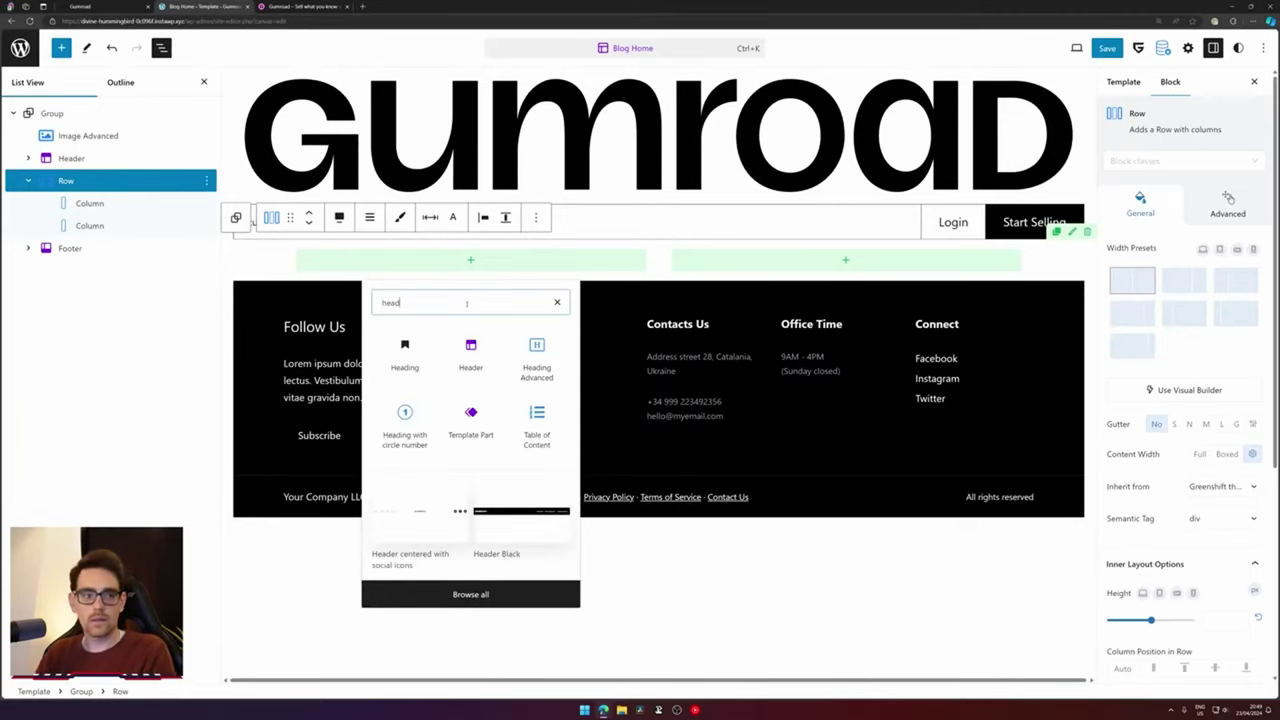
pyautogui.press('BackSpace')
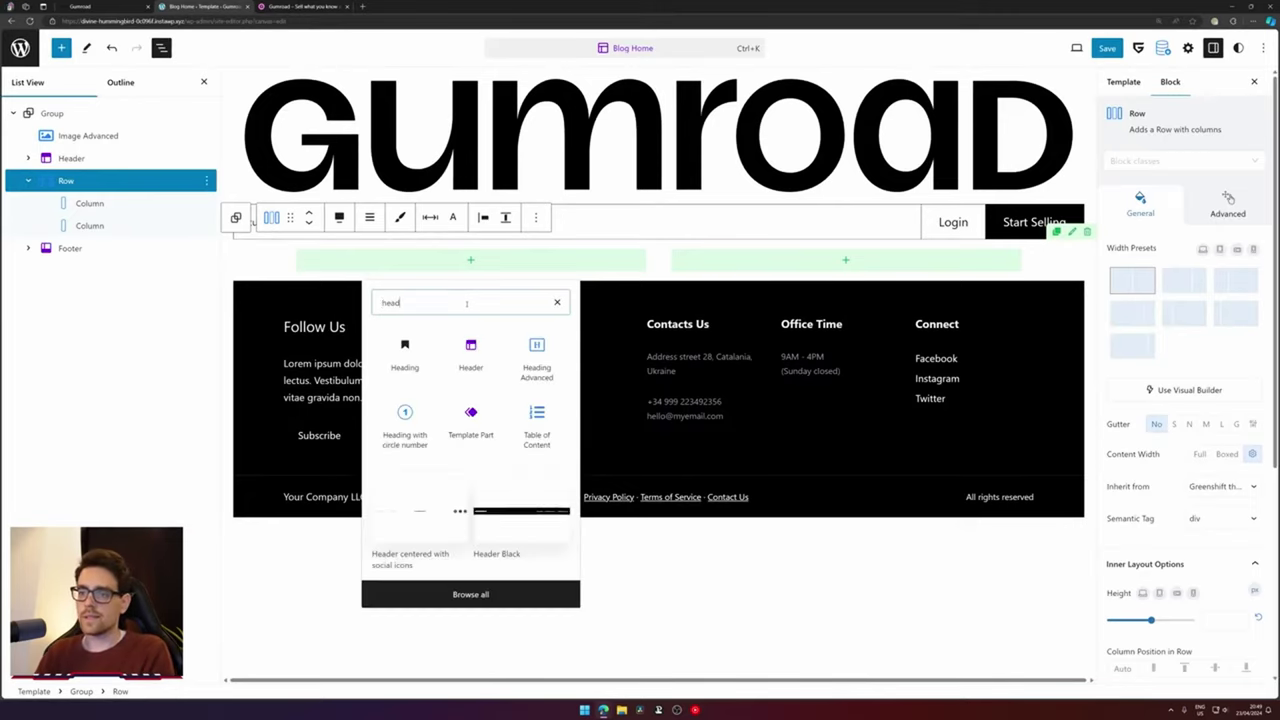
pyautogui.write('ing')
pyautogui.click(483, 389)
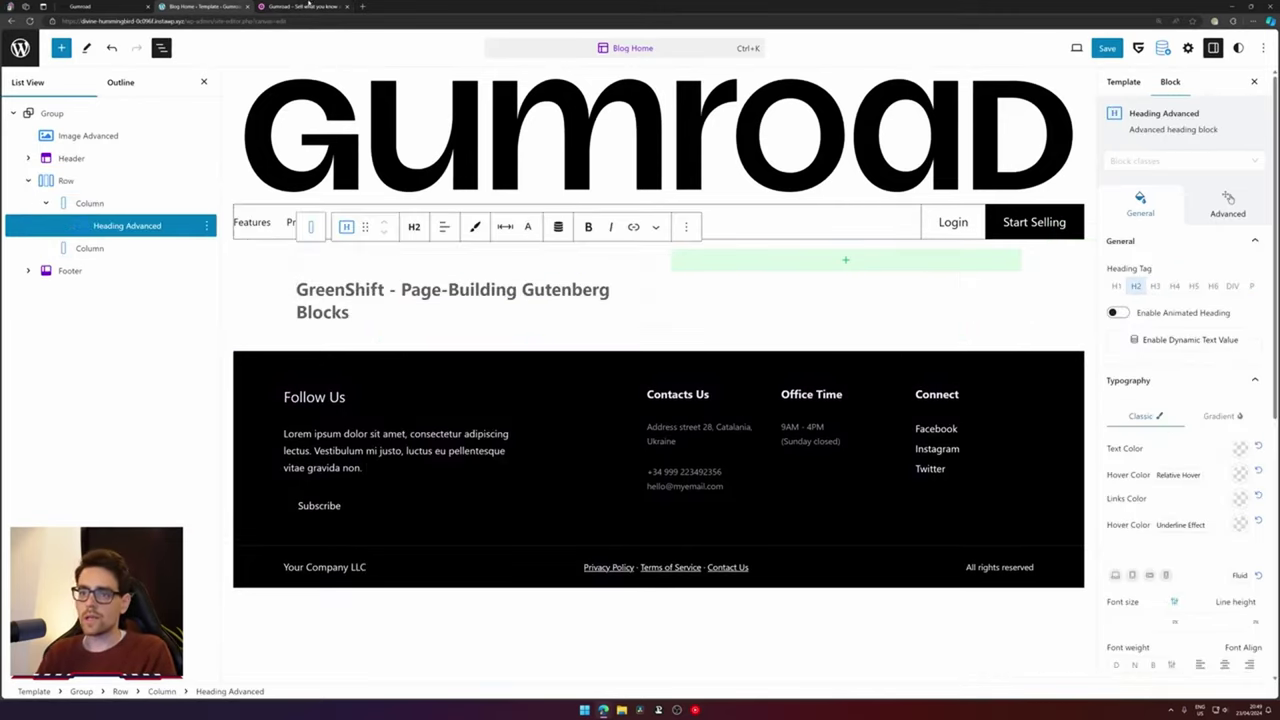
# Replace the heading's placeholder with the hero title copied from the Gumroad page, entered as "Go fromzero to $1"
pyautogui.click(310, 5)
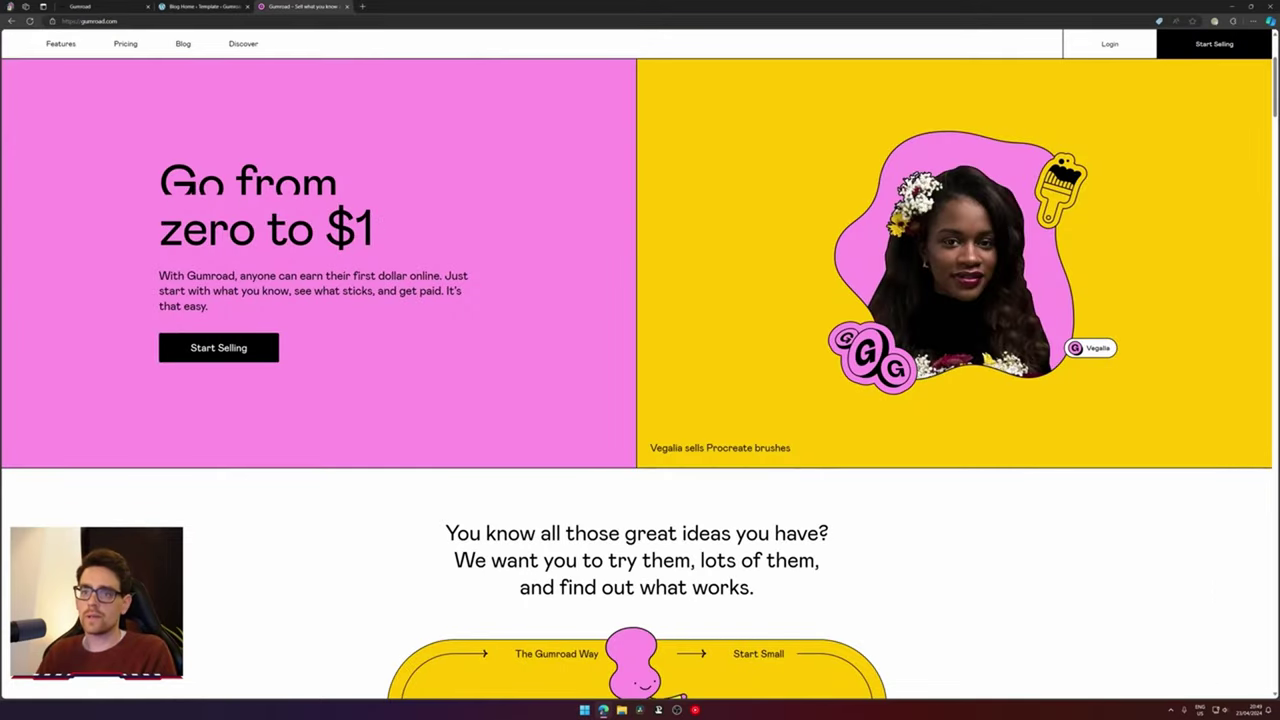
pyautogui.hotkey('ctrl', 'a')
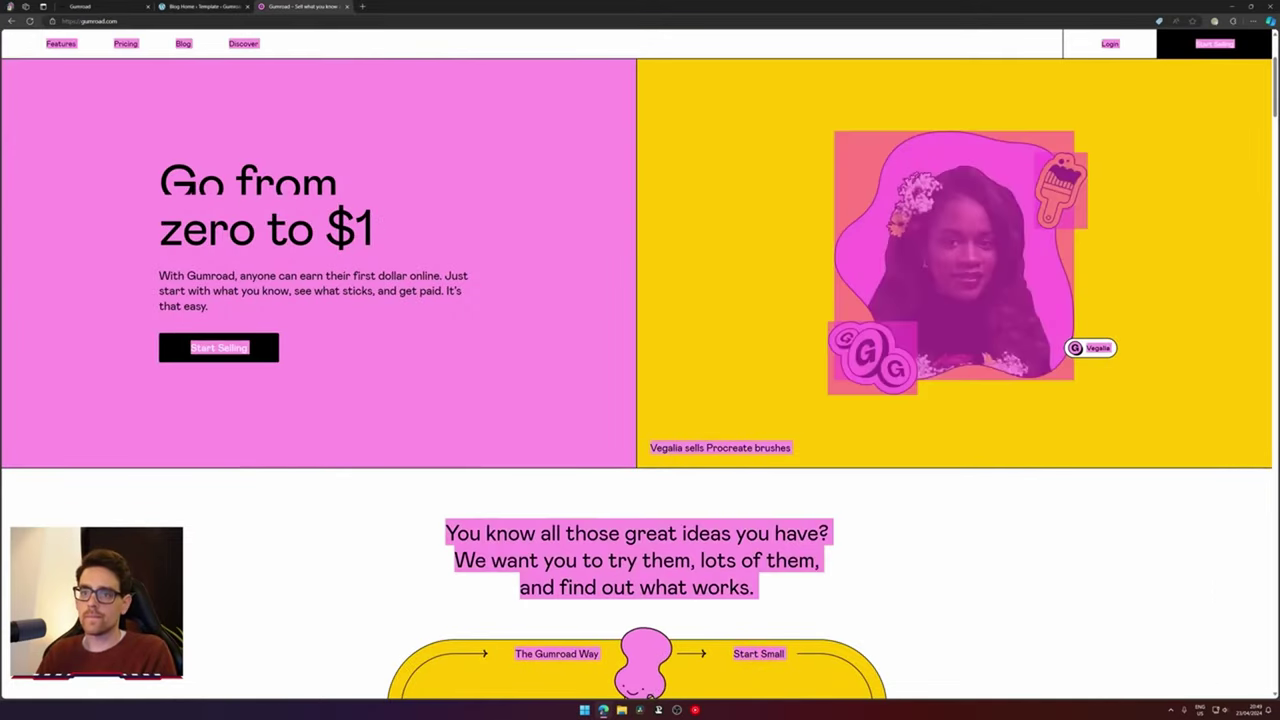
pyautogui.click(175, 148)
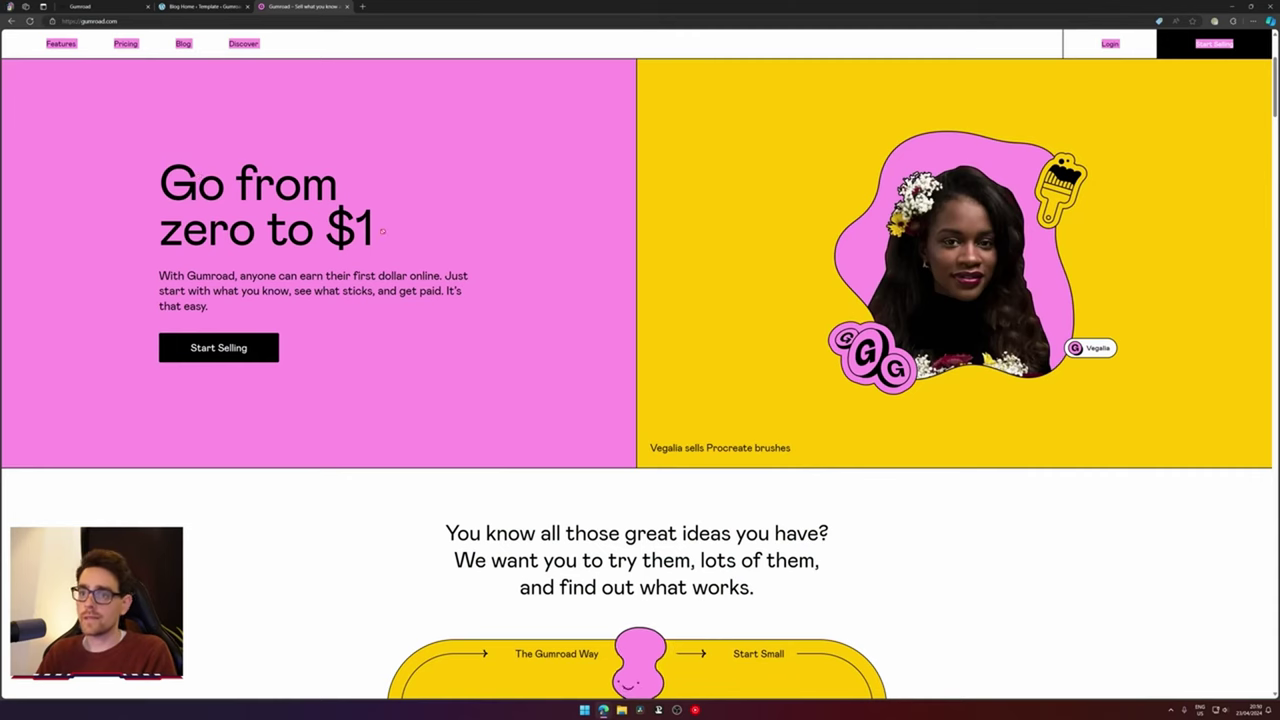
pyautogui.click(199, 176)
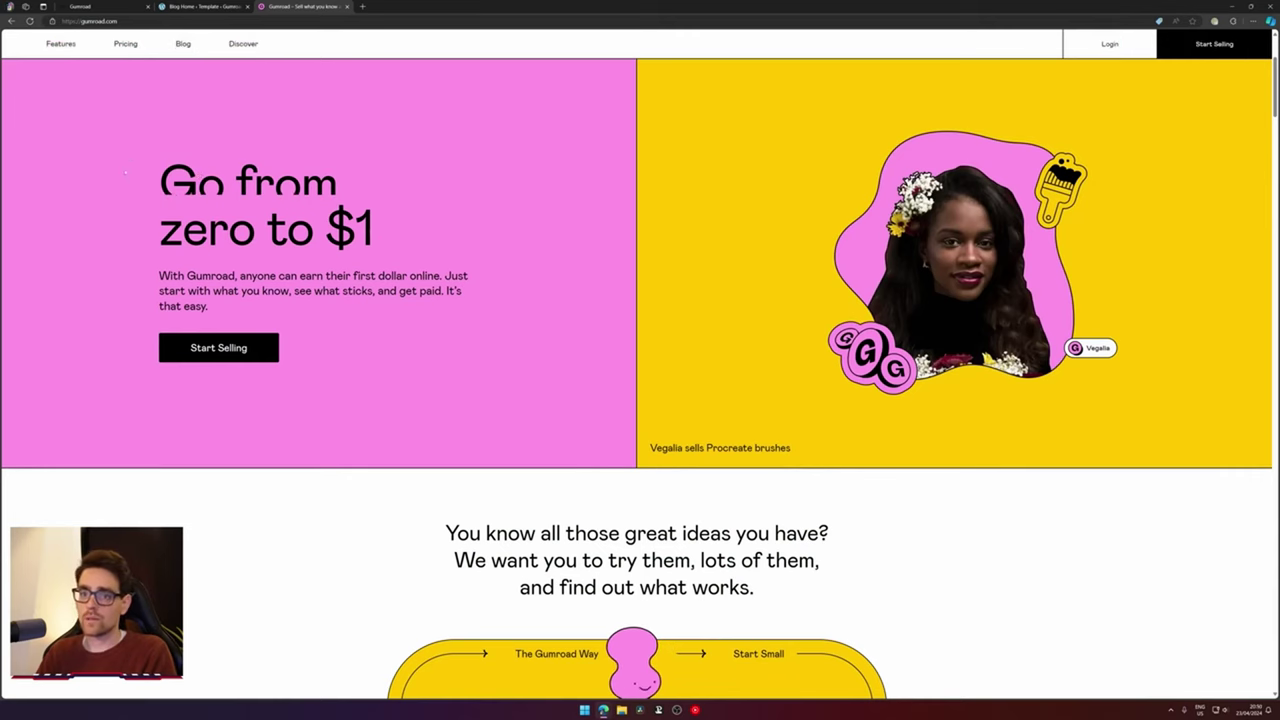
pyautogui.click(196, 6)
pyautogui.hotkey('ctrl', 'a')
pyautogui.write('Go fromzero to $1')
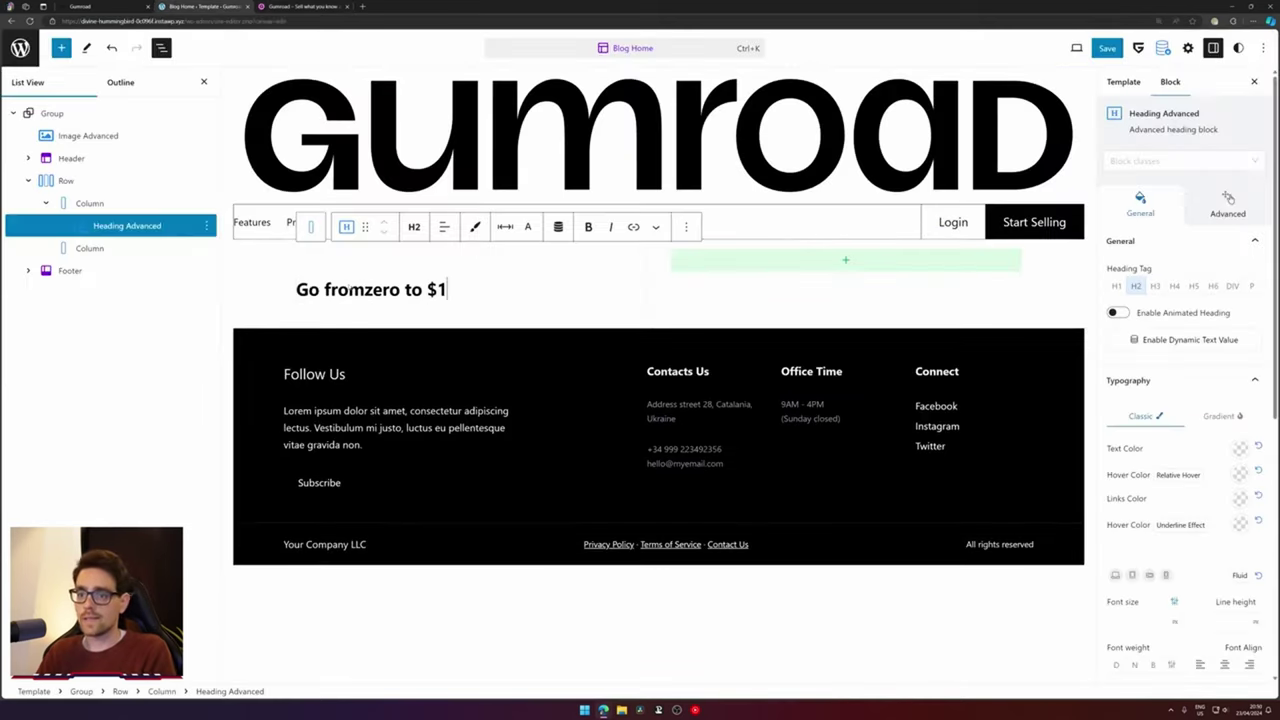
pyautogui.click(420, 229)
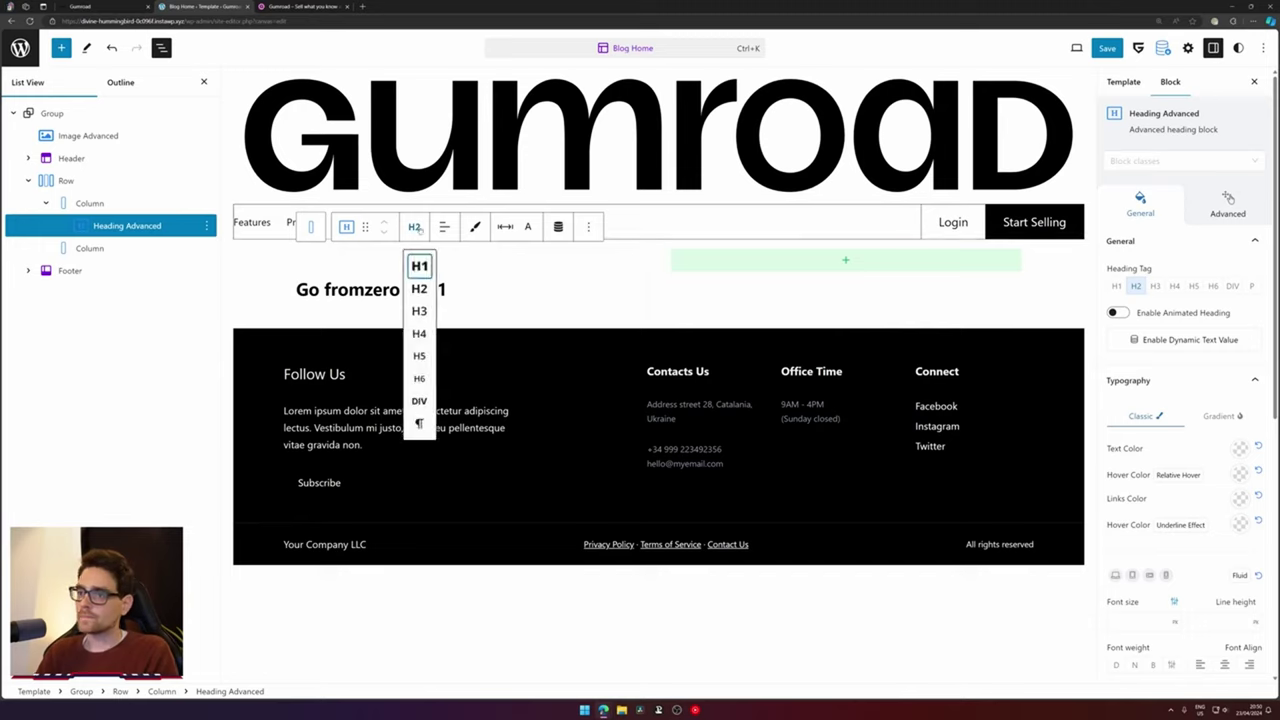
pyautogui.click(420, 229)
pyautogui.click(528, 226)
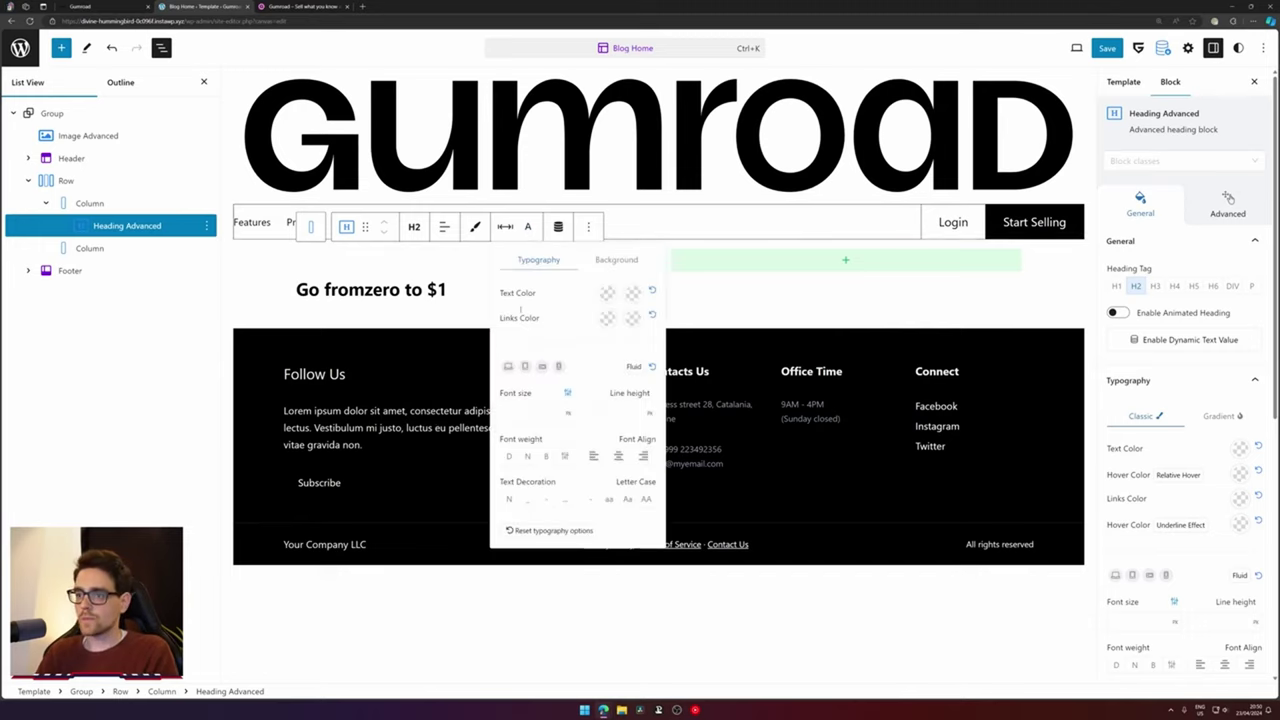
pyautogui.click(290, 6)
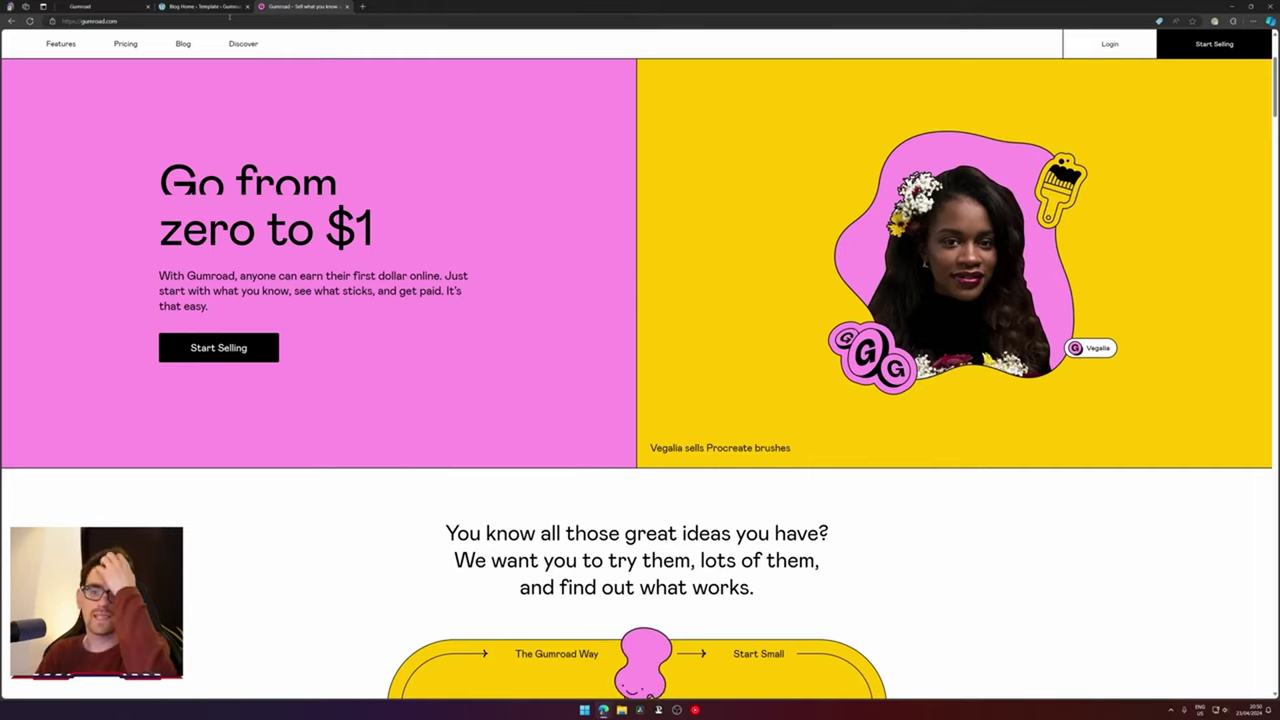
pyautogui.hotkey('ctrl', 'l')
pyautogui.click(200, 8)
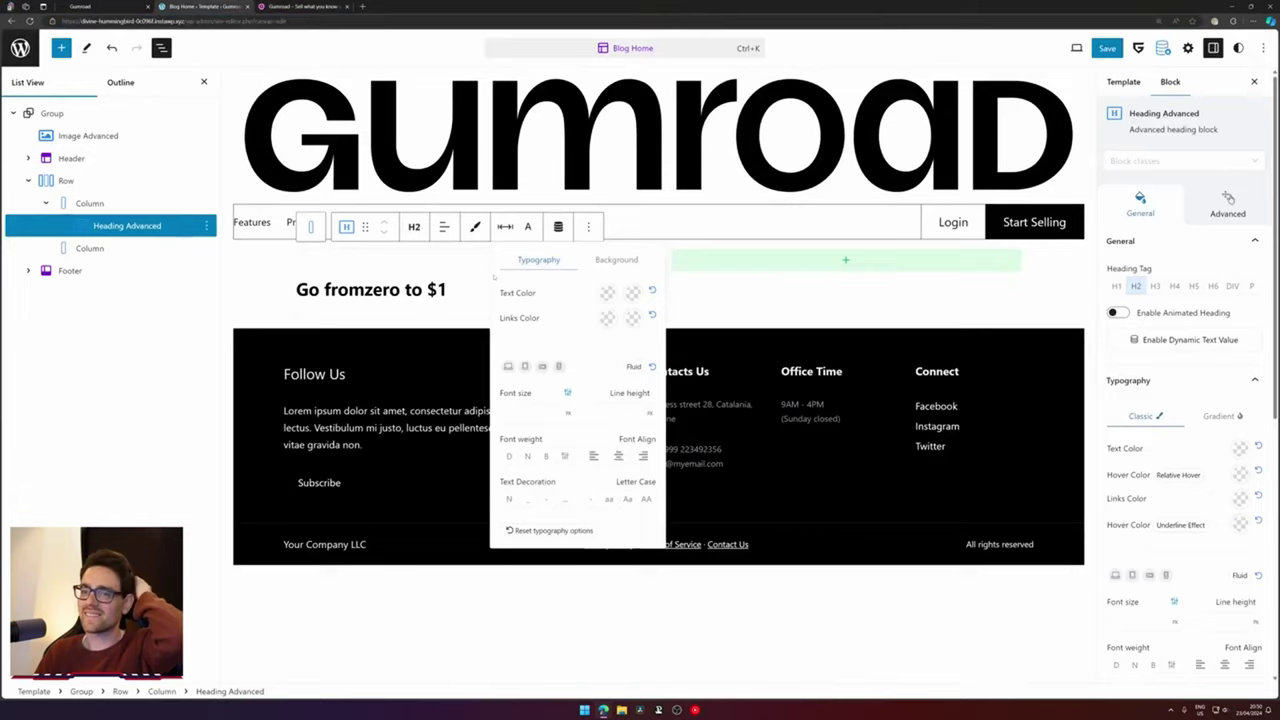
# Set the hero heading's font size to Fluid - Gigantic and its font weight to N (normal)
pyautogui.tripleClick(432, 288)
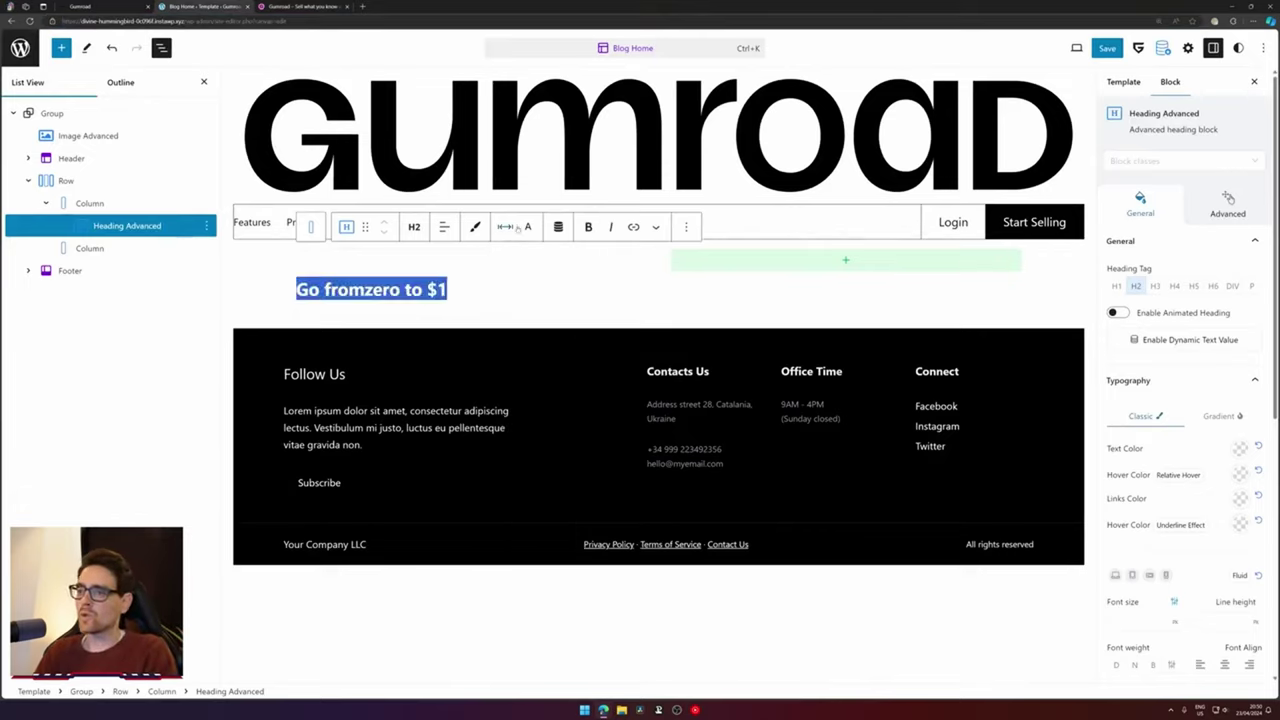
pyautogui.click(414, 227)
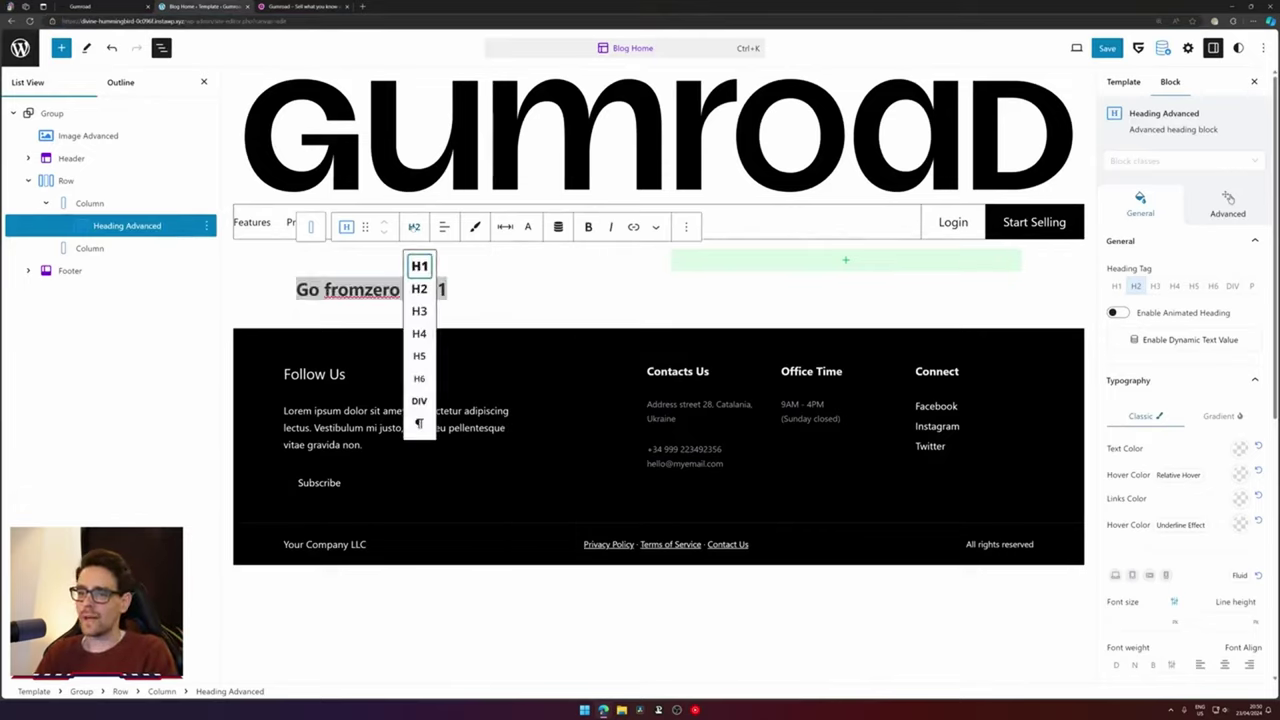
pyautogui.click(528, 227)
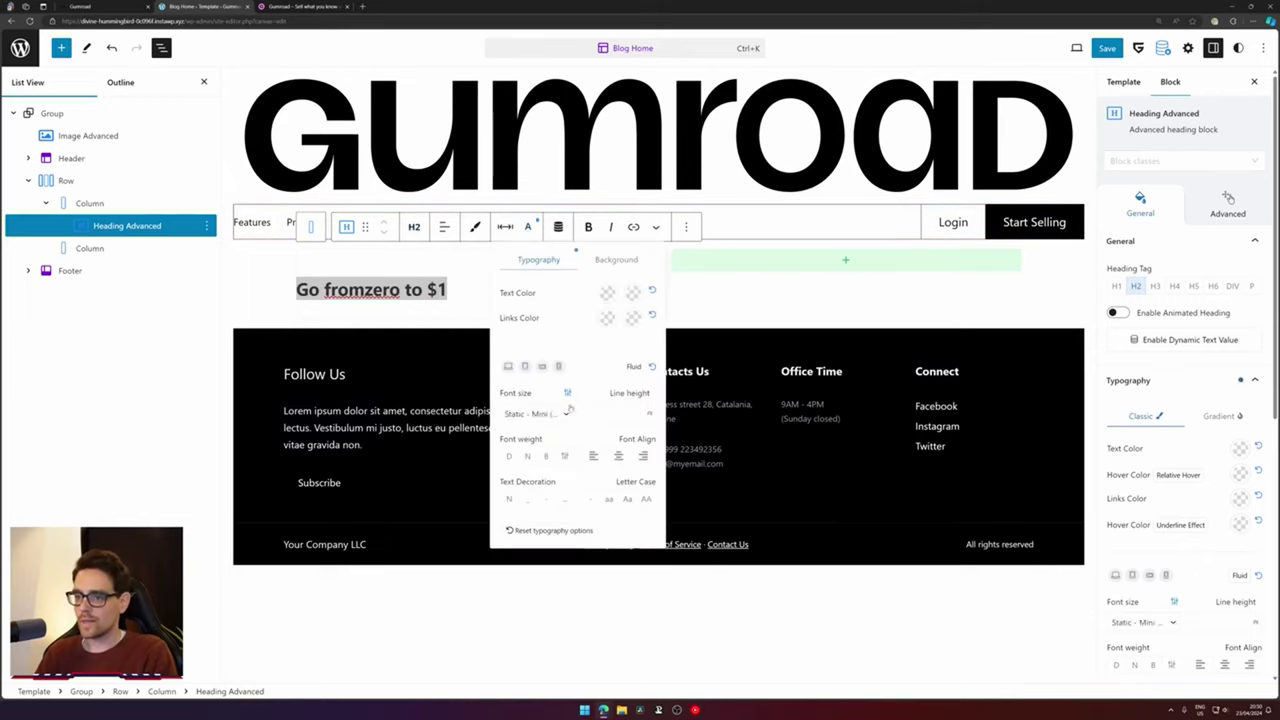
pyautogui.click(550, 413)
pyautogui.scroll(-5, 535, 450)
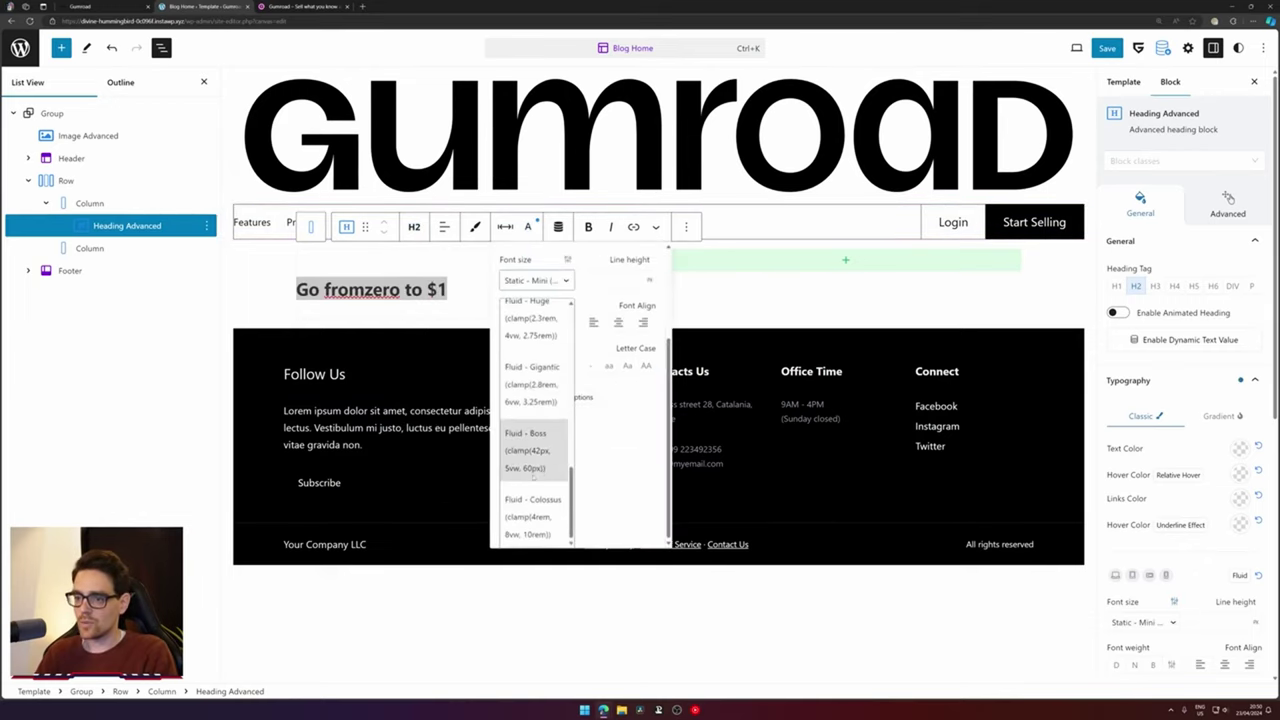
pyautogui.click(538, 385)
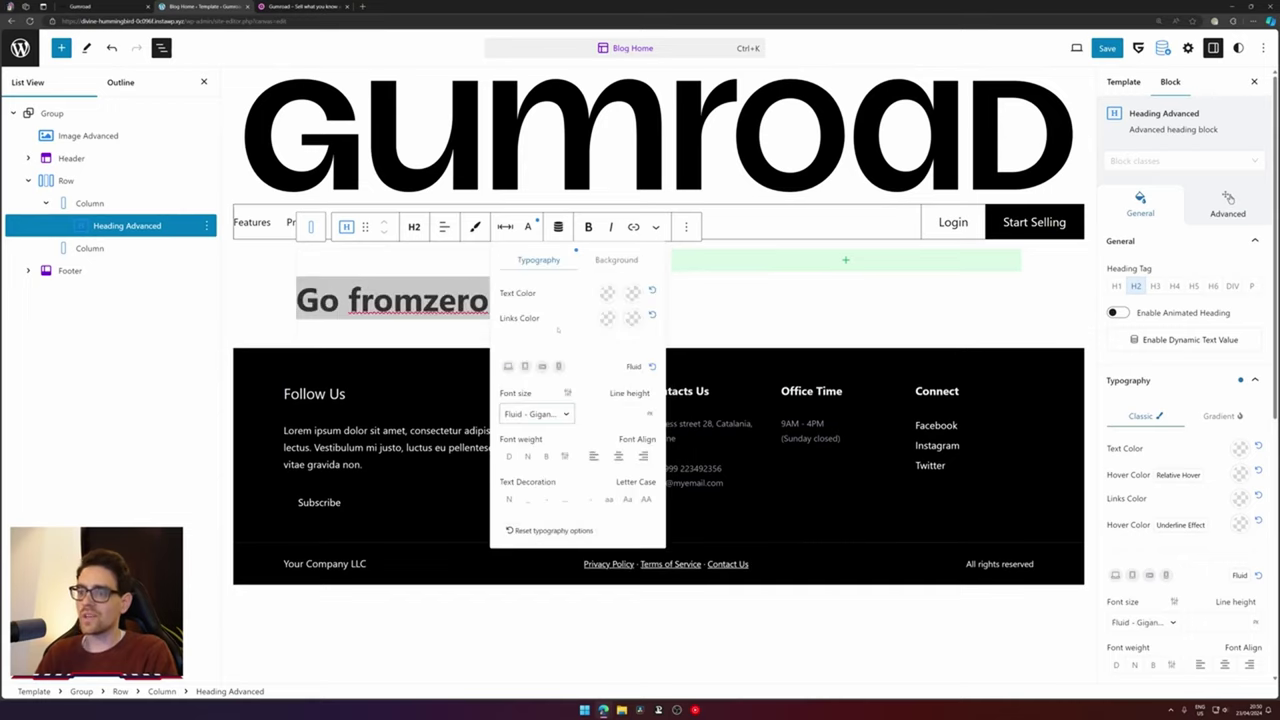
pyautogui.click(605, 418)
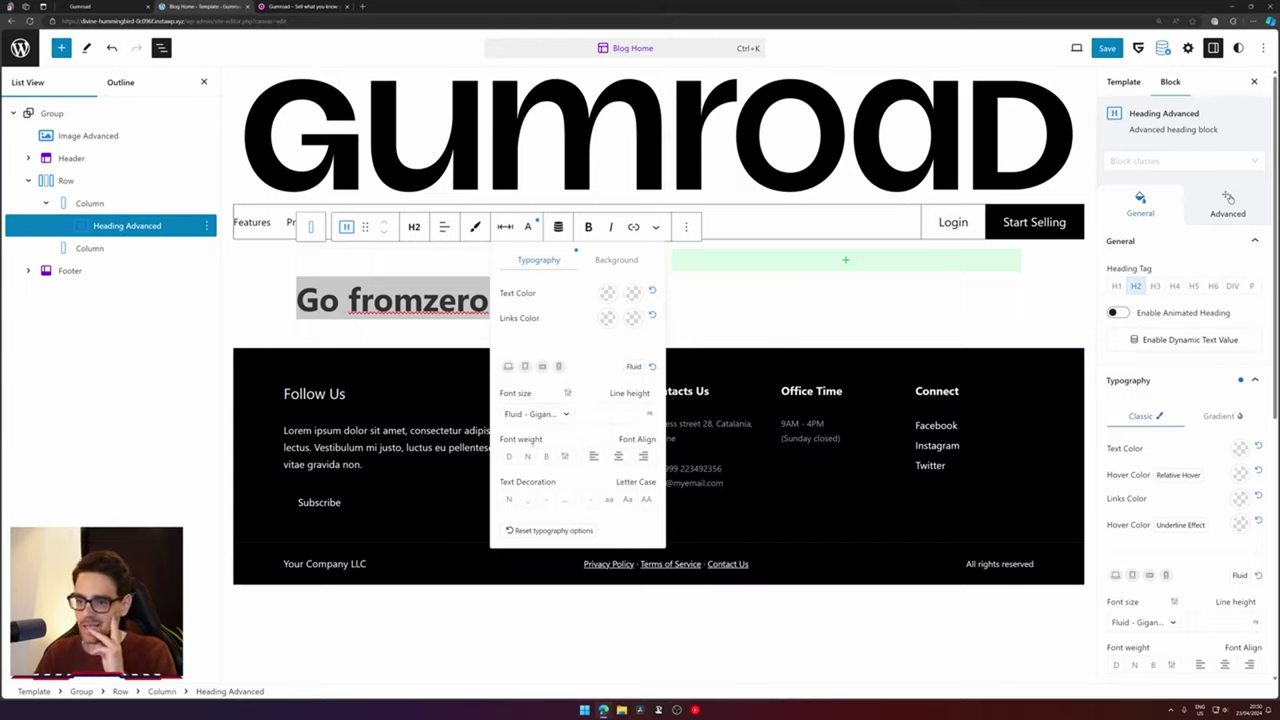
pyautogui.click(527, 456)
pyautogui.click(528, 226)
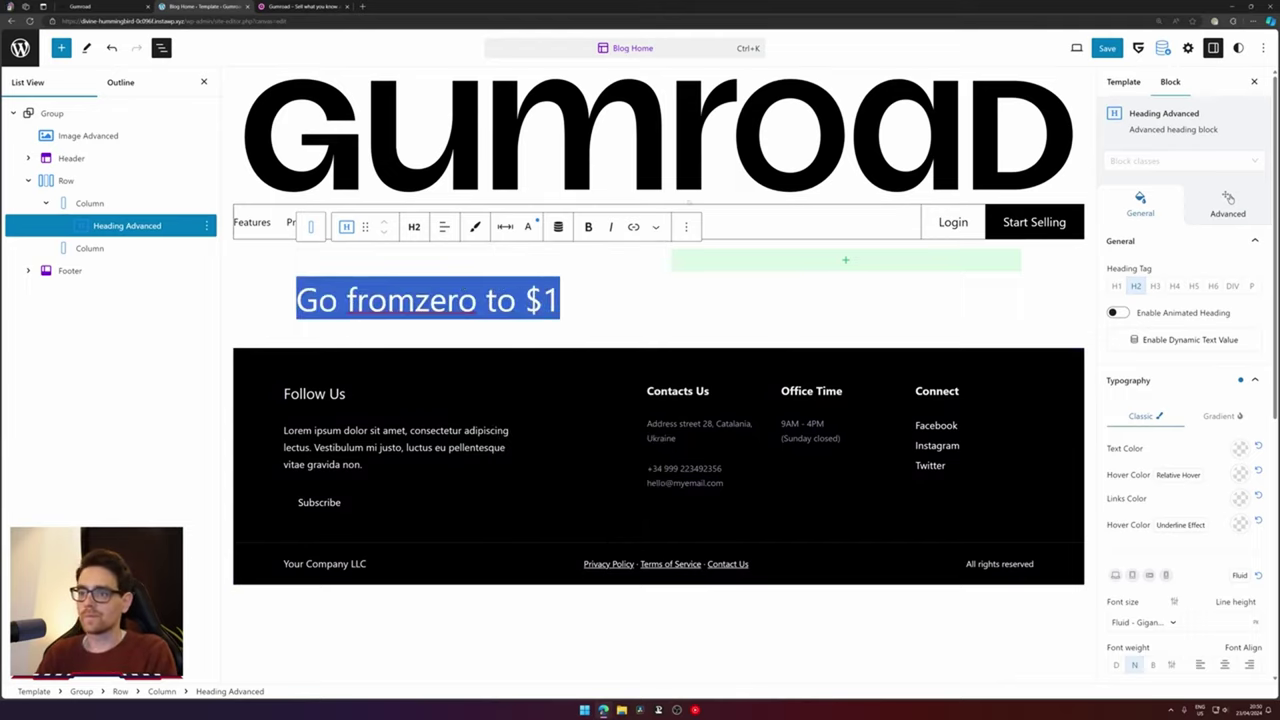
# Add a paragraph after the heading with the hero text copied from the Gumroad page, from "With Gumroad, anyone" to "It's that easy."
pyautogui.click(686, 227)
pyautogui.click(700, 340)
pyautogui.click(300, 6)
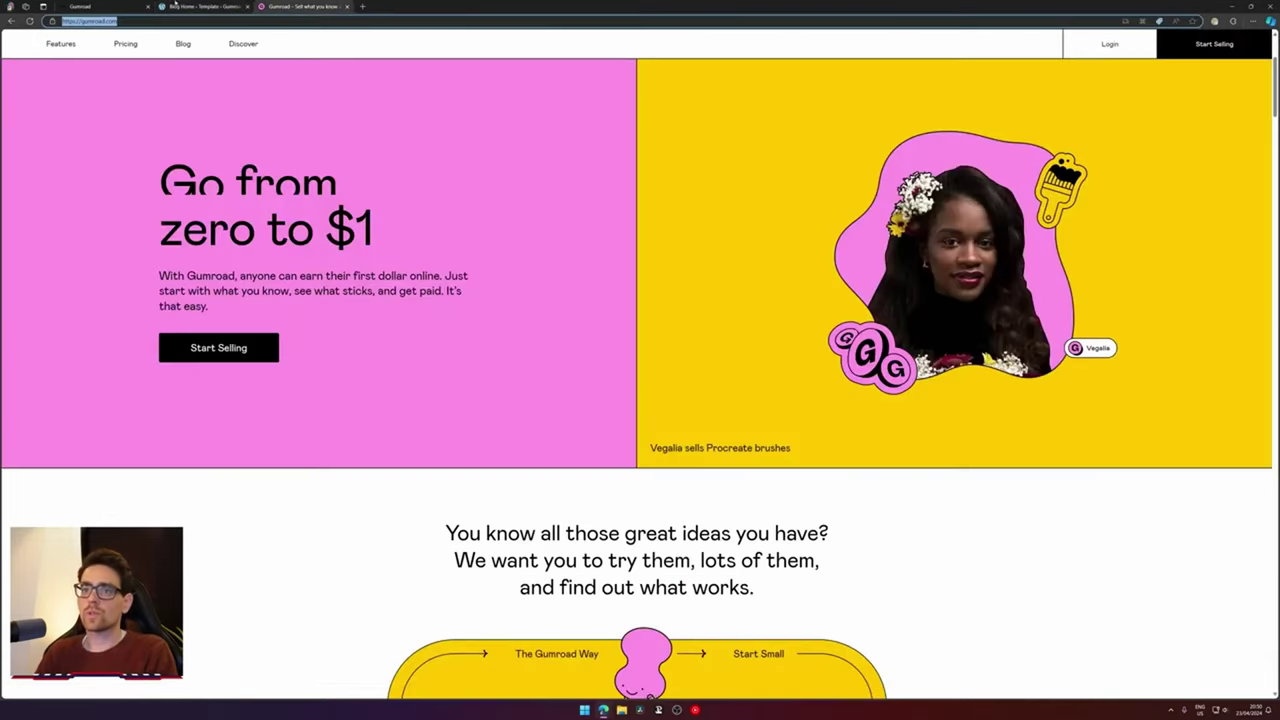
pyautogui.click(190, 6)
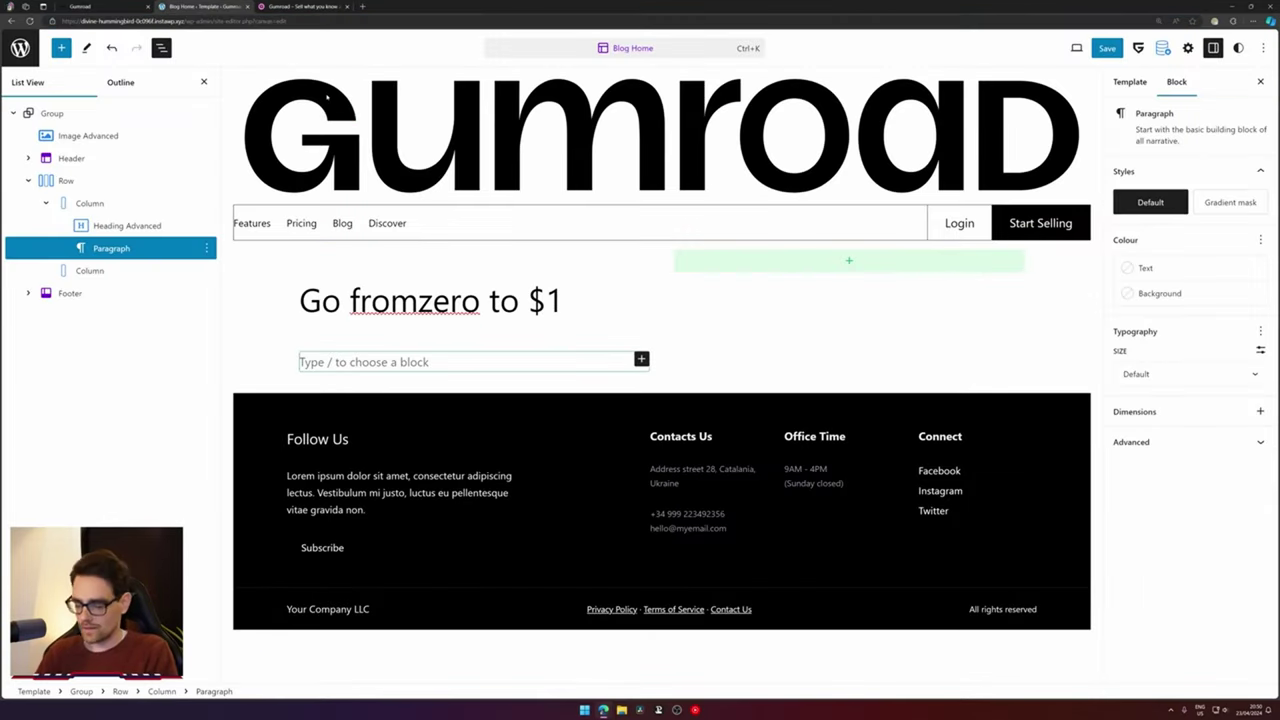
pyautogui.click(340, 6)
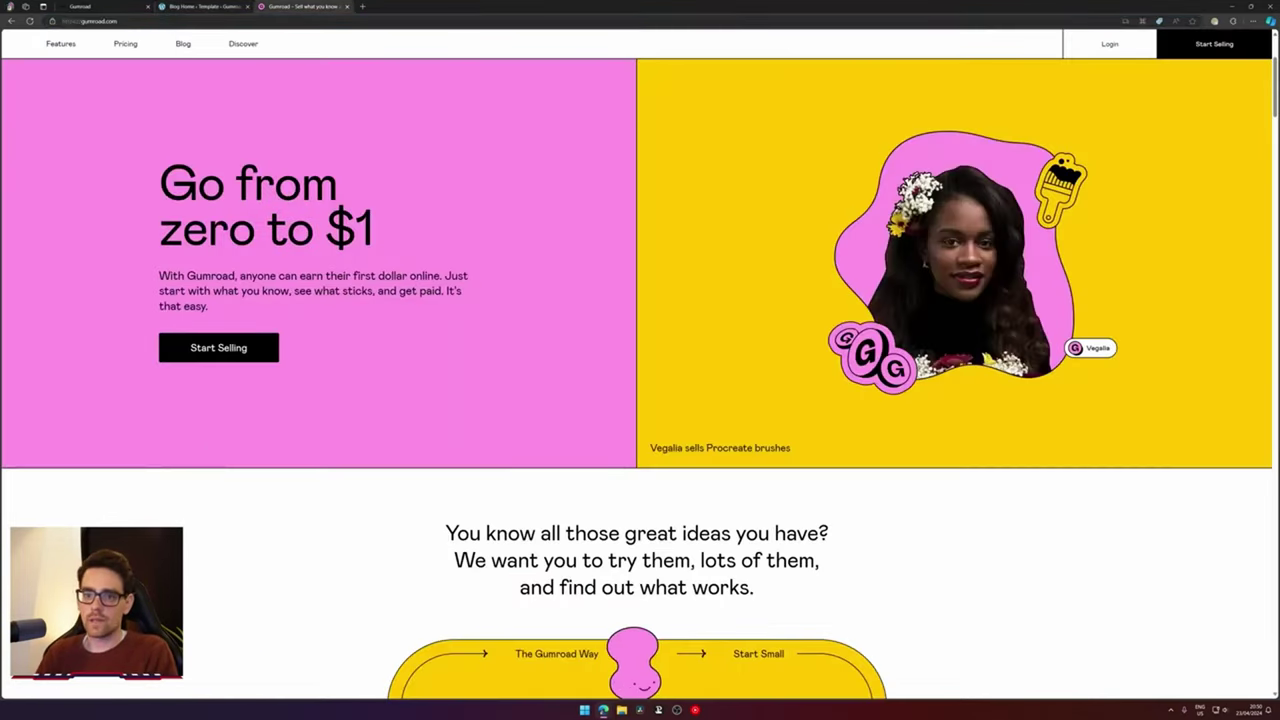
pyautogui.click(181, 5)
pyautogui.write("With Gumroad, anyone can earn their first dollar online. Just start with what you know, see what sticks, and get paid. It's that easy.")
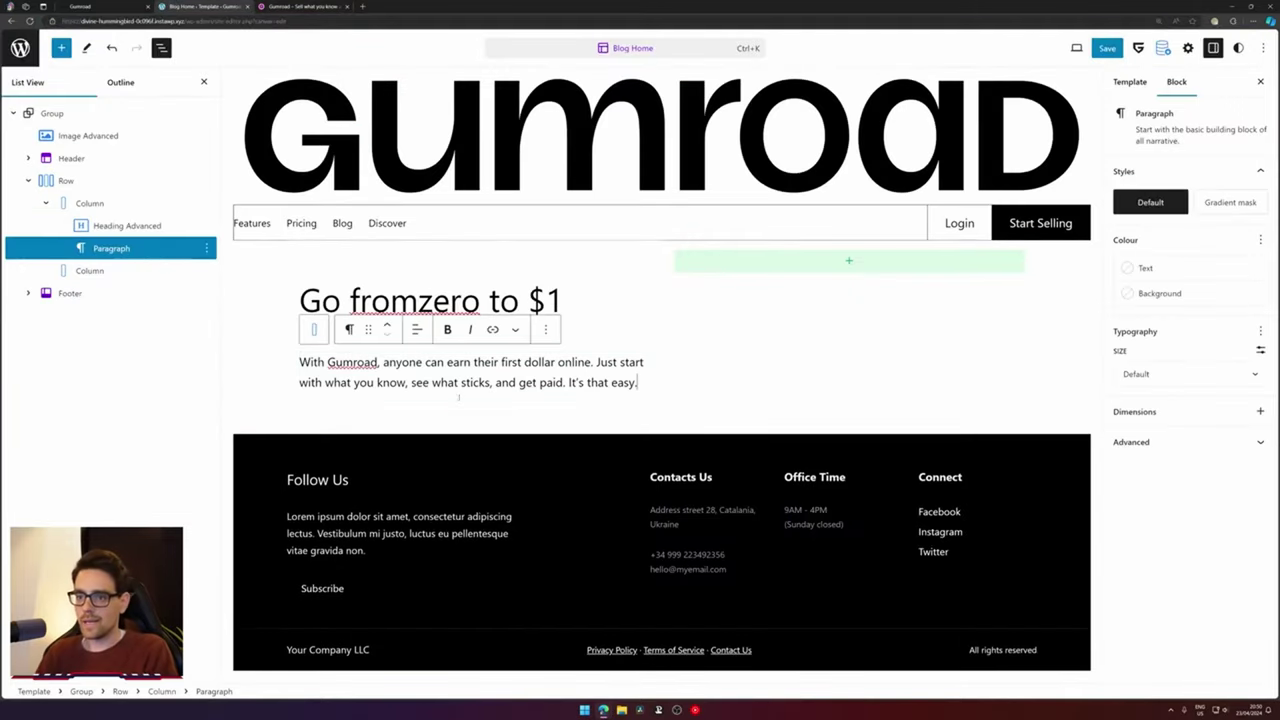
# Insert a Button Advanced block after the hero paragraph in the first column
pyautogui.click(320, 6)
pyautogui.click(195, 6)
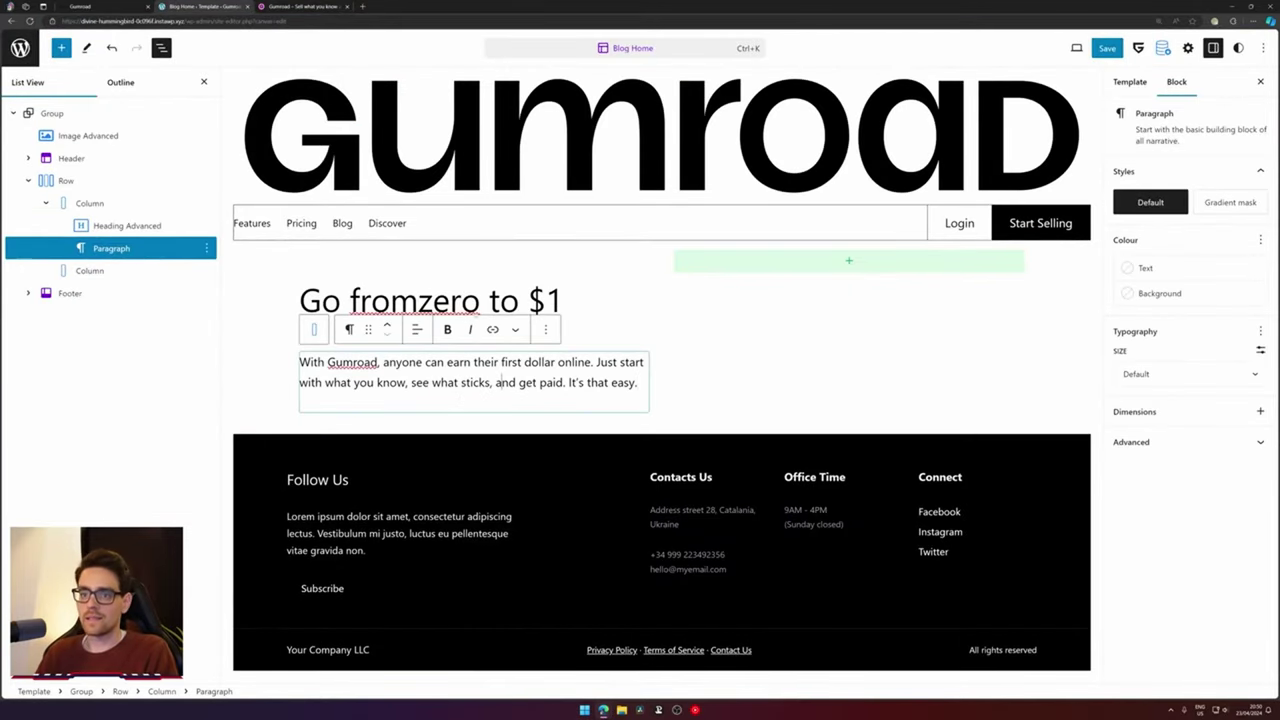
pyautogui.click(545, 329)
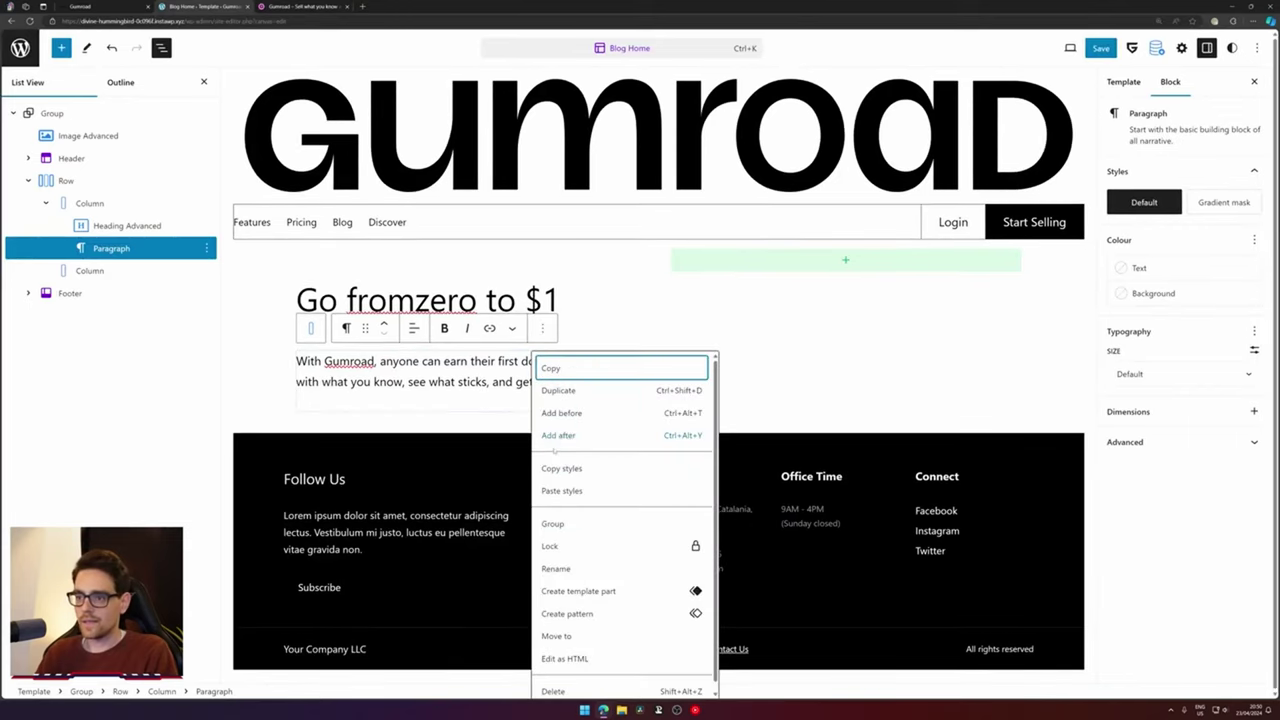
pyautogui.click(561, 436)
pyautogui.write('/button')
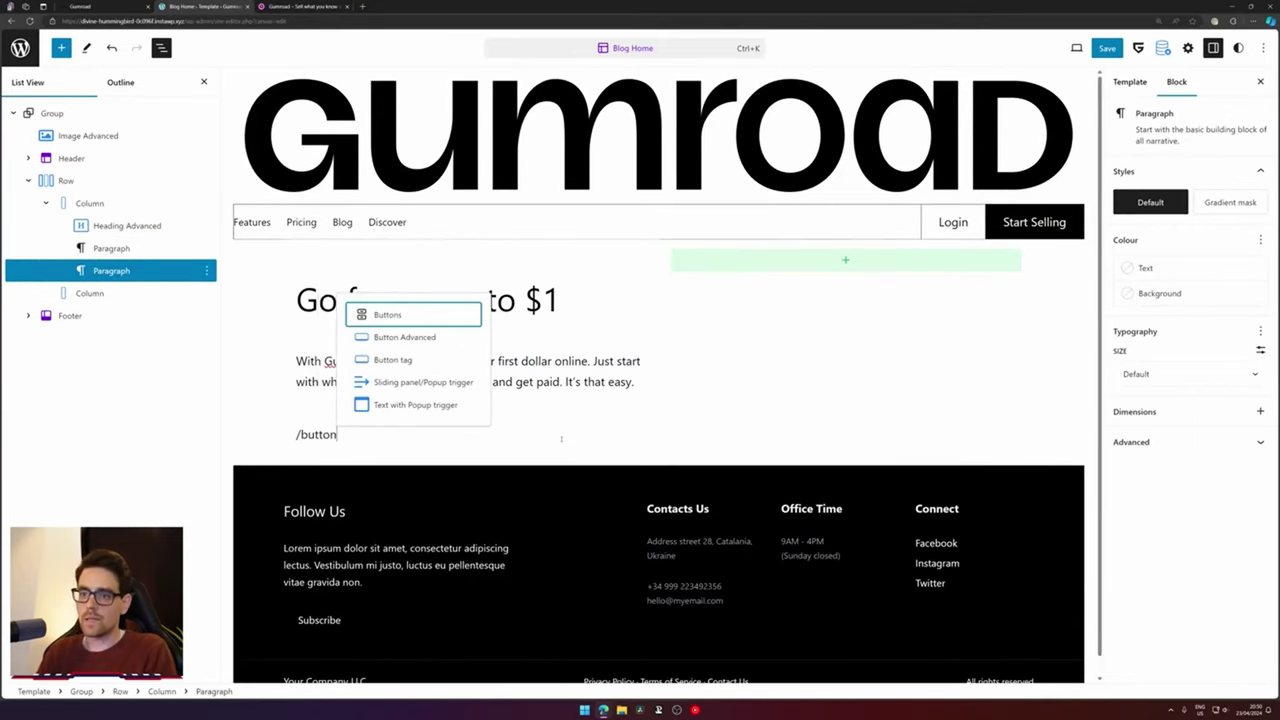
pyautogui.press('Return')
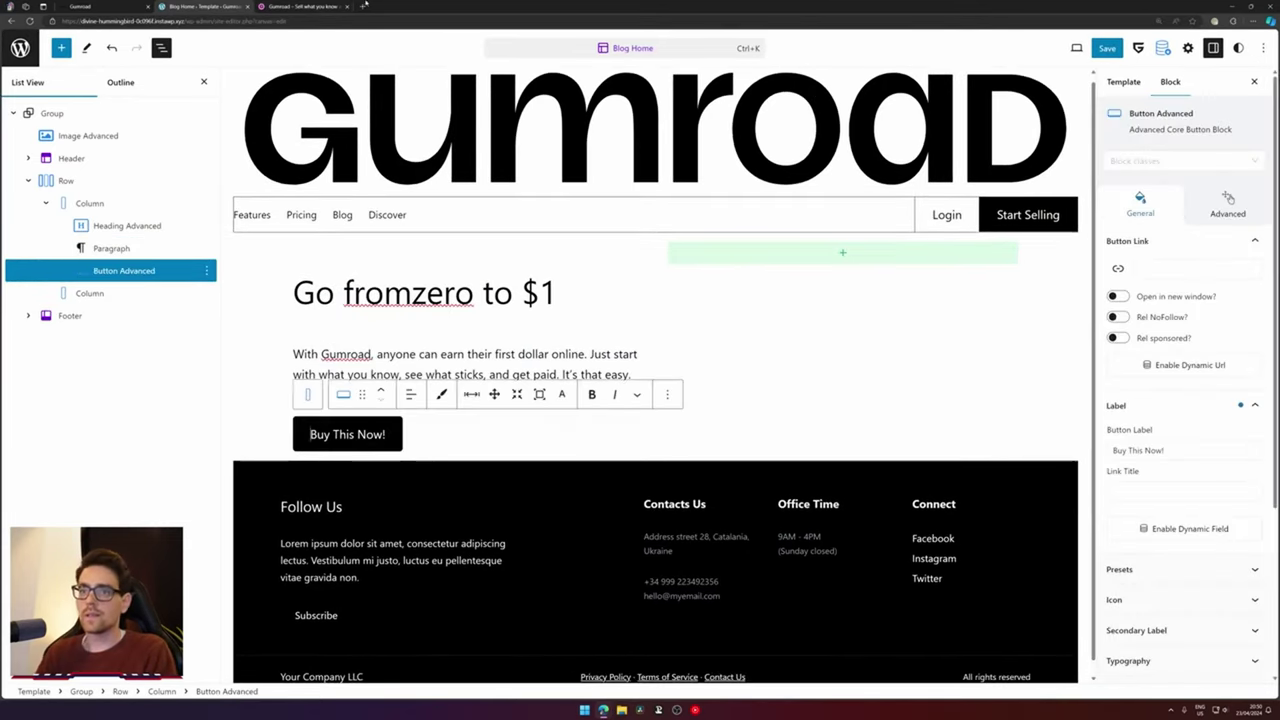
# Change the new button's label to "Start Selling", matching the hero button on the Gumroad page
pyautogui.click(298, 6)
pyautogui.click(200, 6)
pyautogui.moveTo(386, 434); pyautogui.dragTo(310, 434)
pyautogui.write('Start Selling')
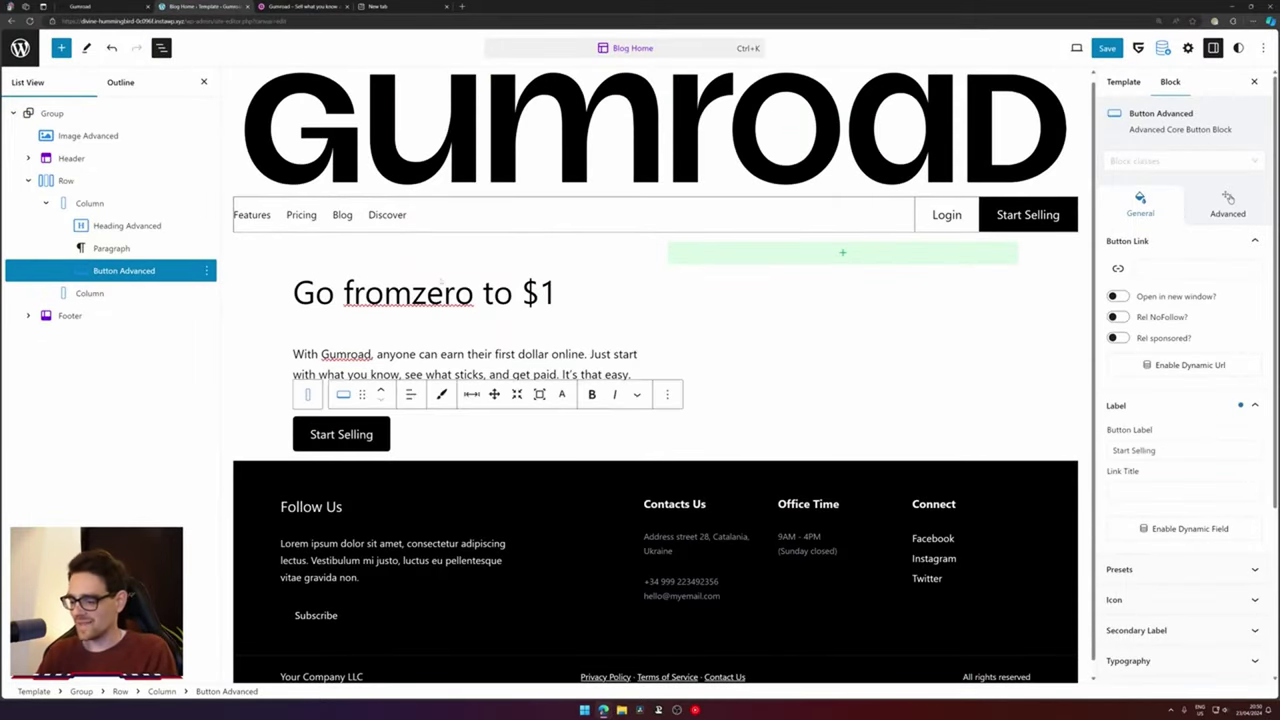
# Compare the hero content with the Gumroad page and save the Blog Home template
pyautogui.click(323, 6)
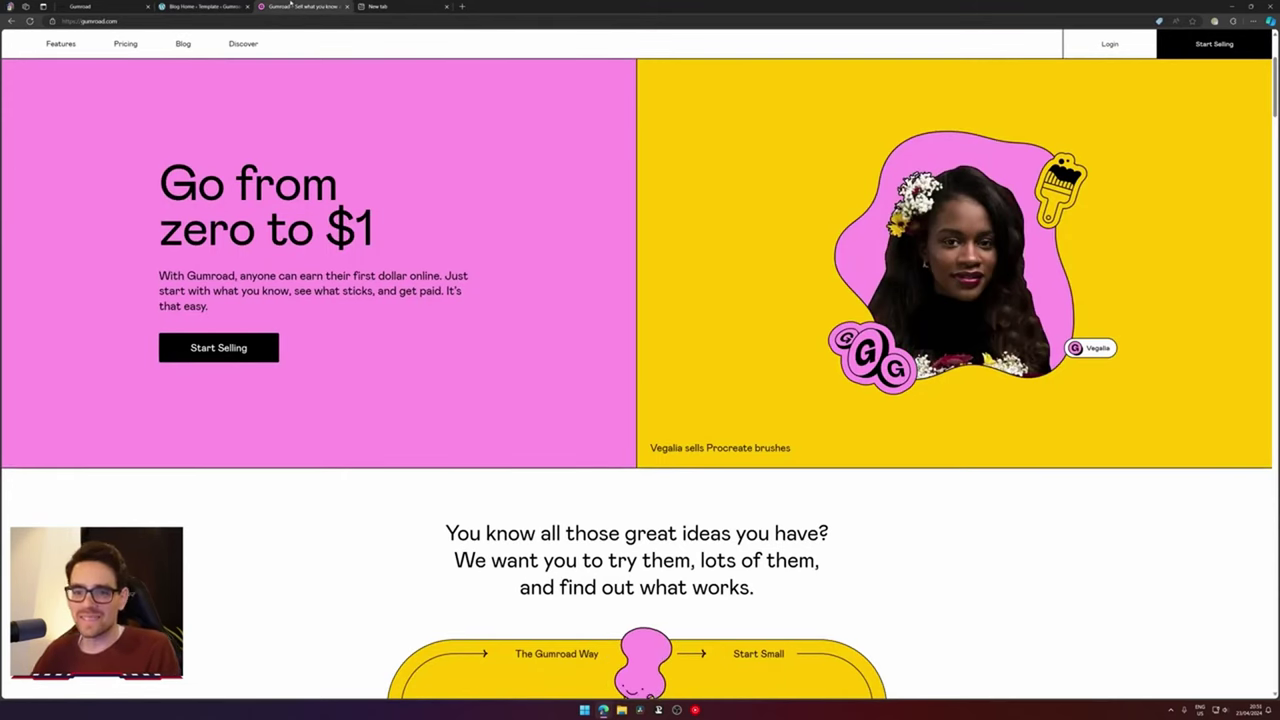
pyautogui.click(188, 6)
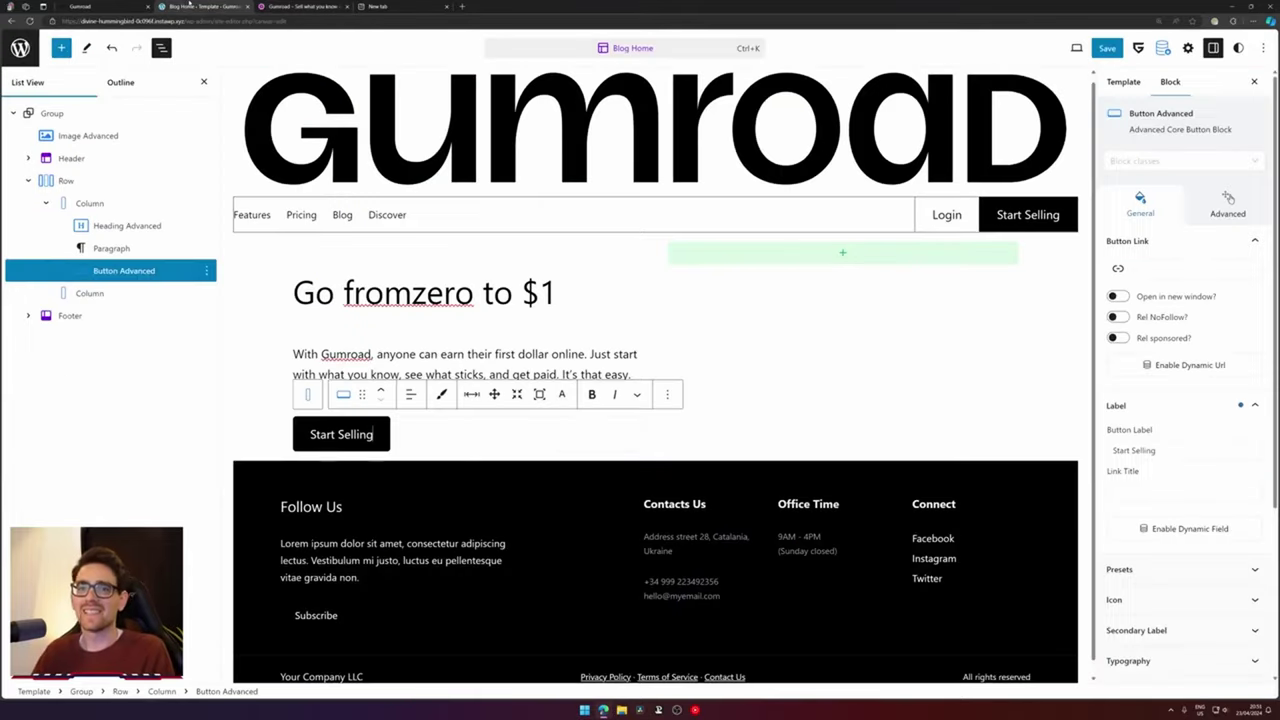
pyautogui.click(1107, 48)
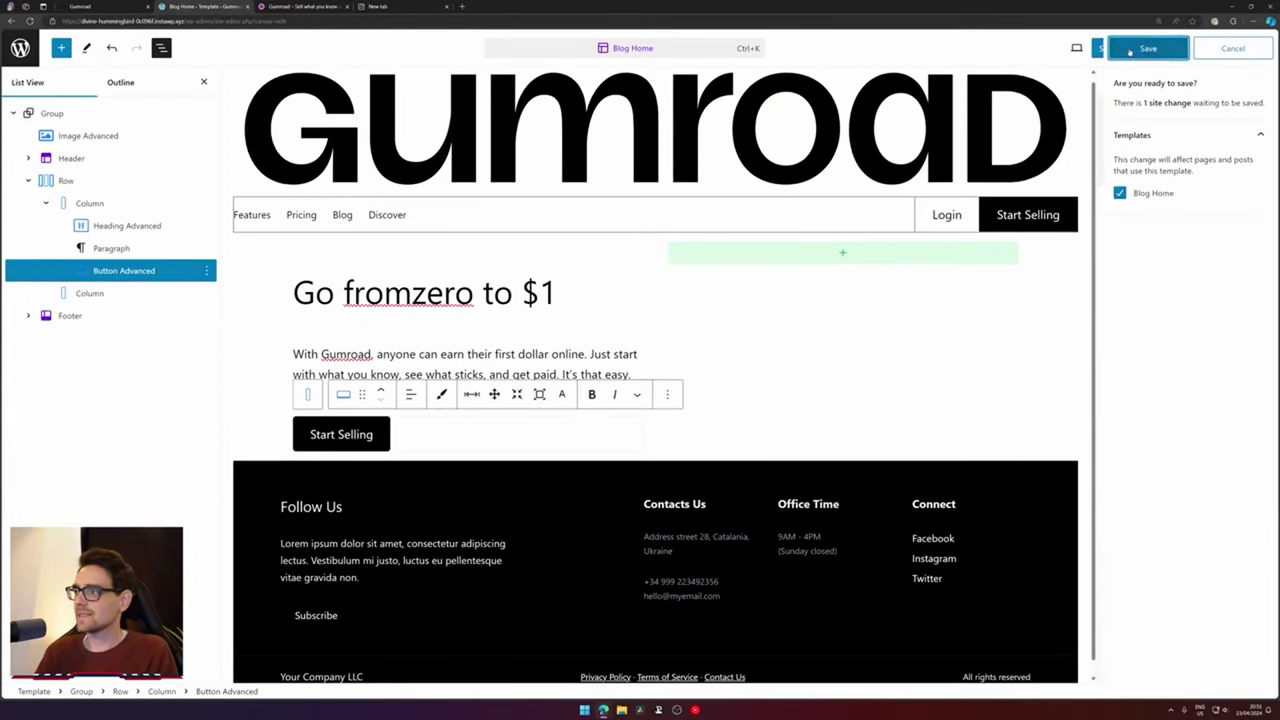
pyautogui.click(1142, 48)
# Open the WordPress dashboard in a new browser tab and place that tab before the Blog Home editor tab
pyautogui.click(28, 52)
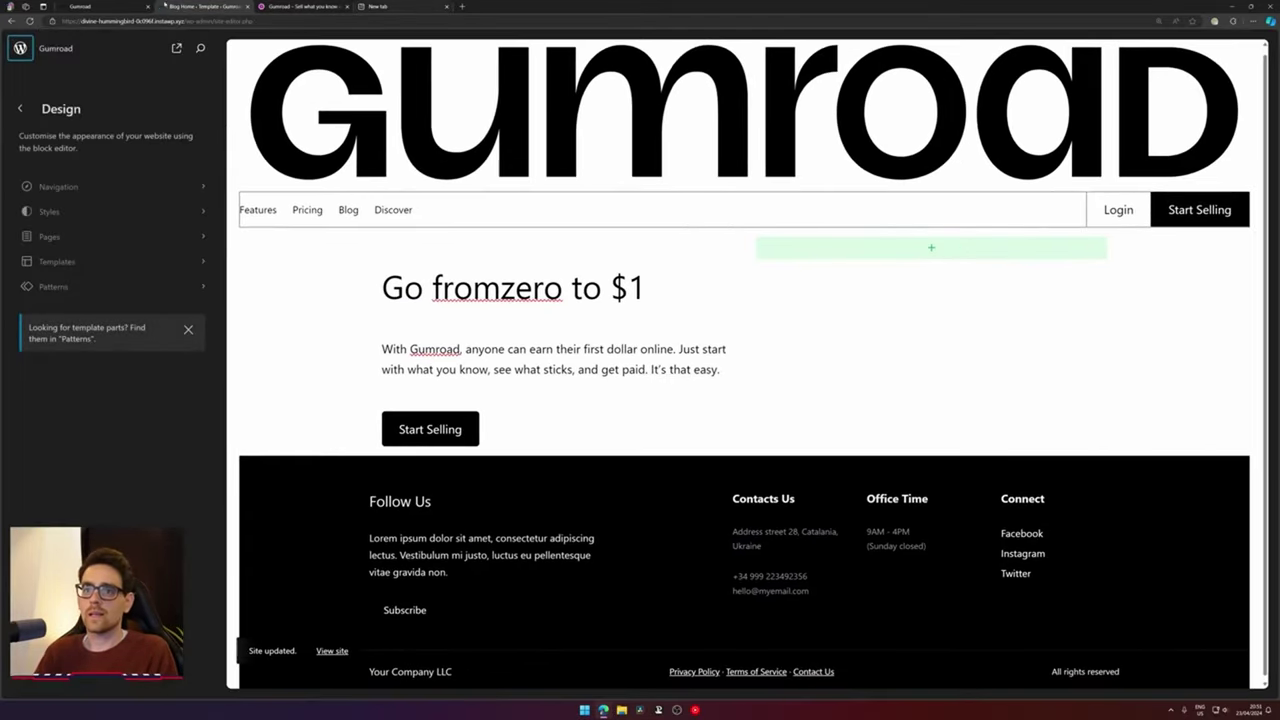
pyautogui.middleClick(22, 48)
pyautogui.click(323, 174)
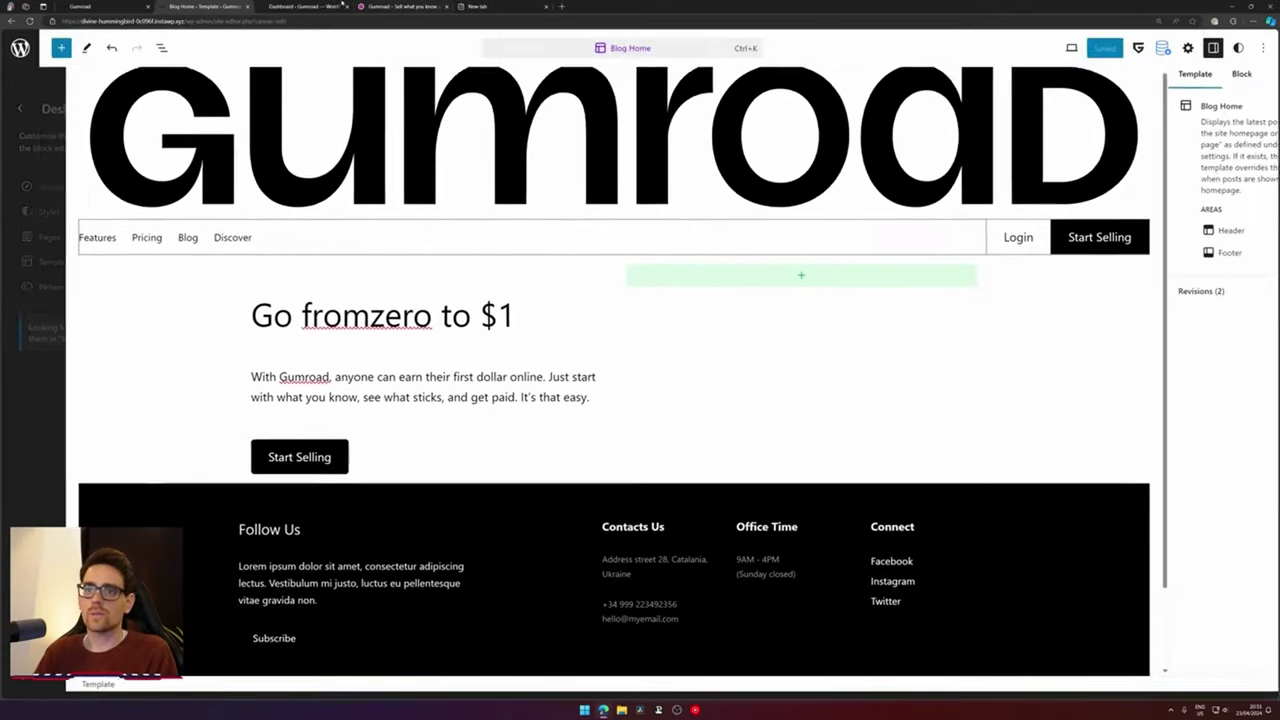
pyautogui.click(318, 6)
pyautogui.moveTo(275, 6); pyautogui.dragTo(186, 6)
# Open the GreenShift Stylebook from the theme settings and show its global elements
pyautogui.moveTo(44, 297)
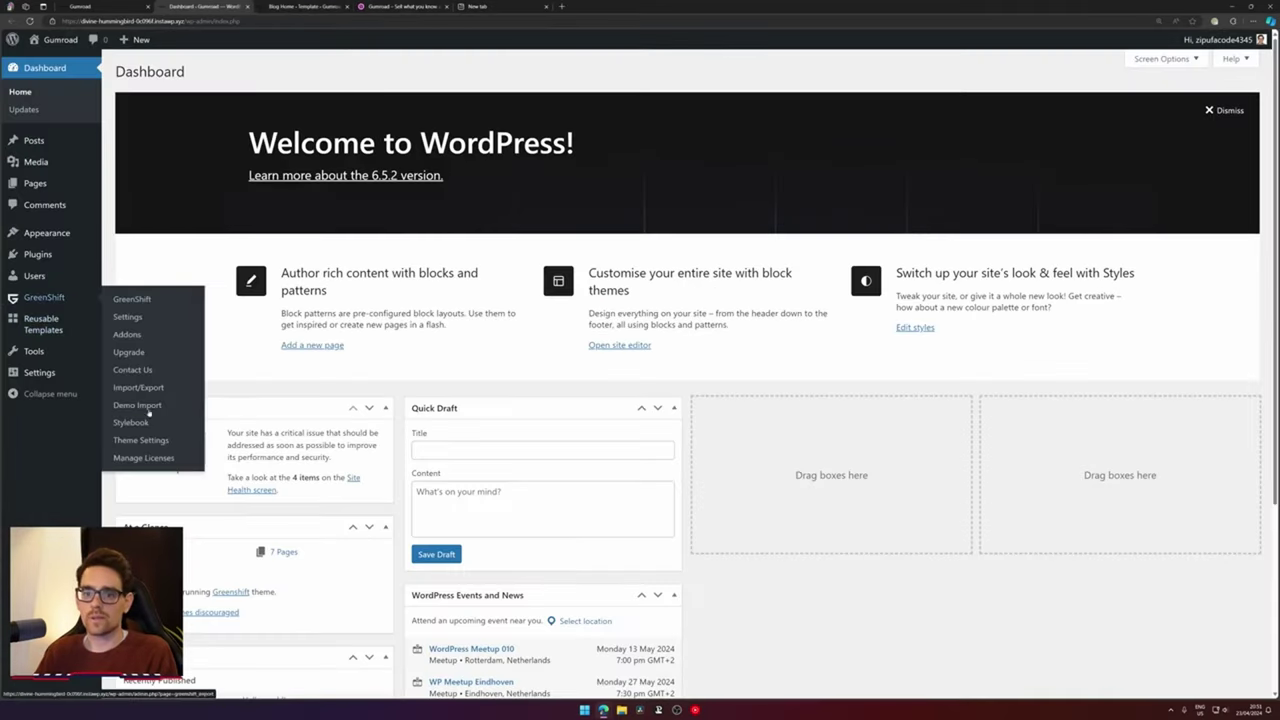
pyautogui.click(165, 440)
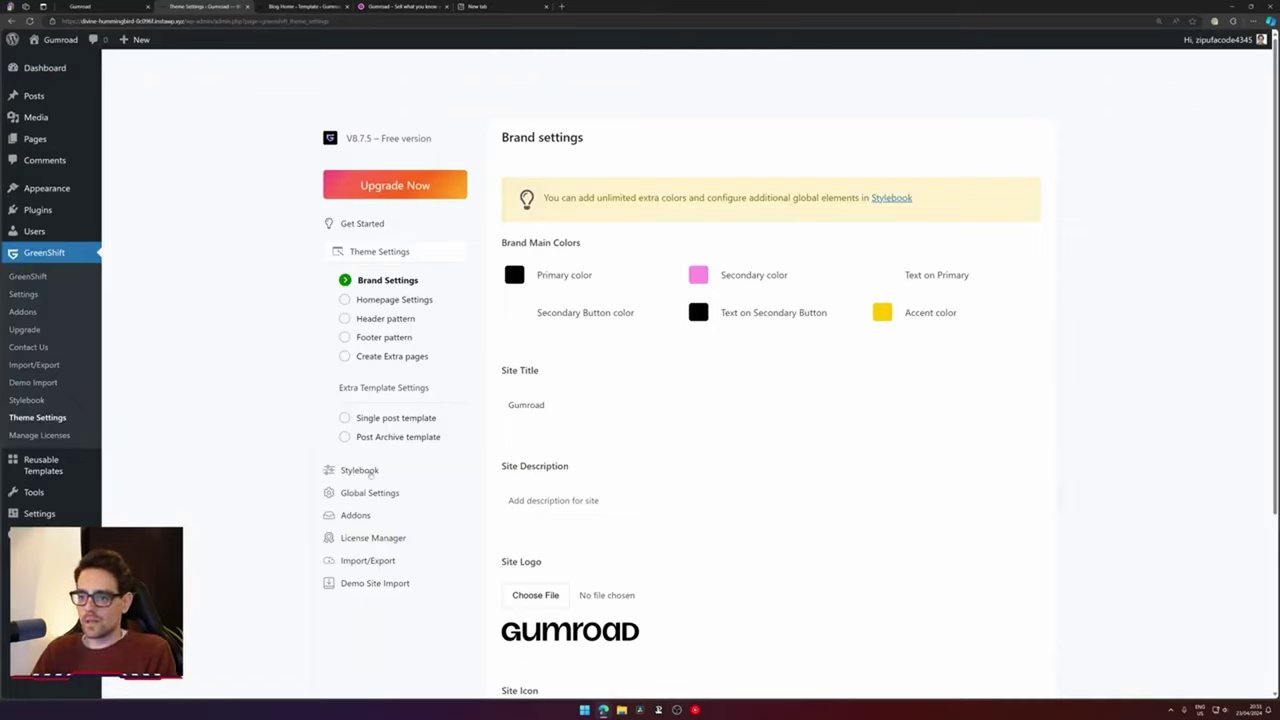
pyautogui.click(369, 472)
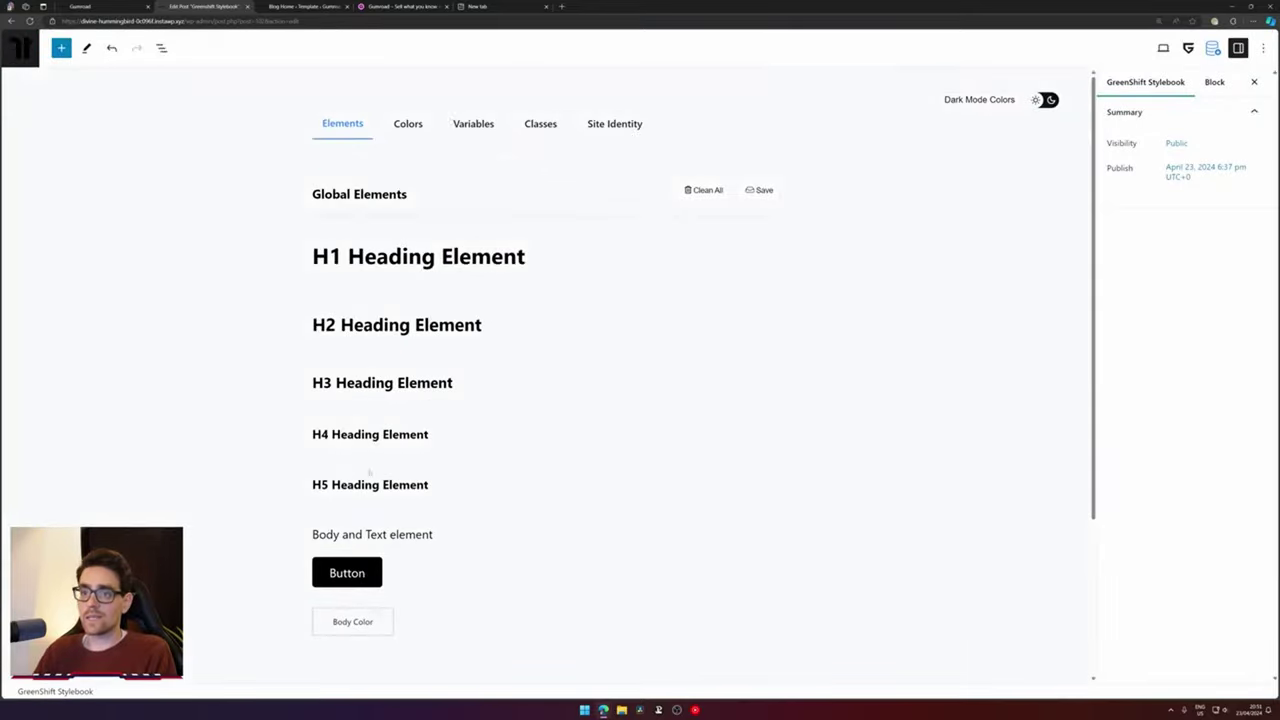
pyautogui.click(408, 124)
pyautogui.click(343, 124)
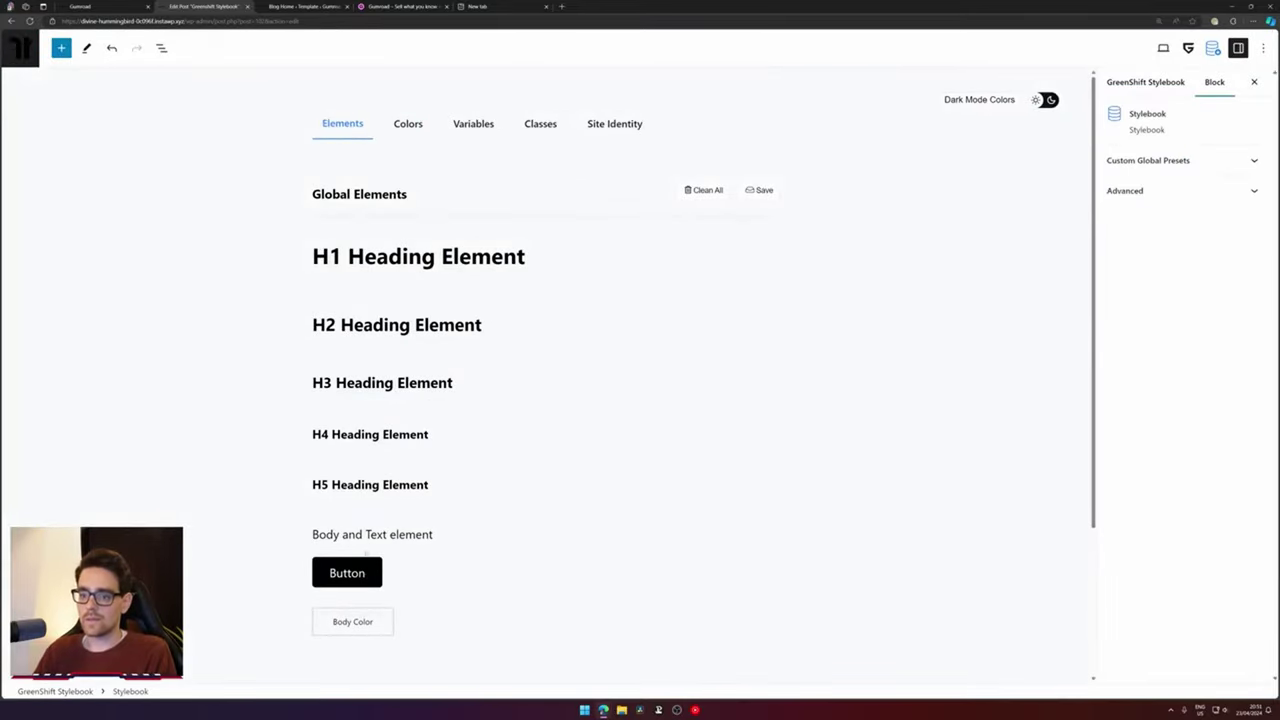
# Give the Stylebook's global button element a solid black (000000) border on all sides with a width of 3
pyautogui.click(366, 550)
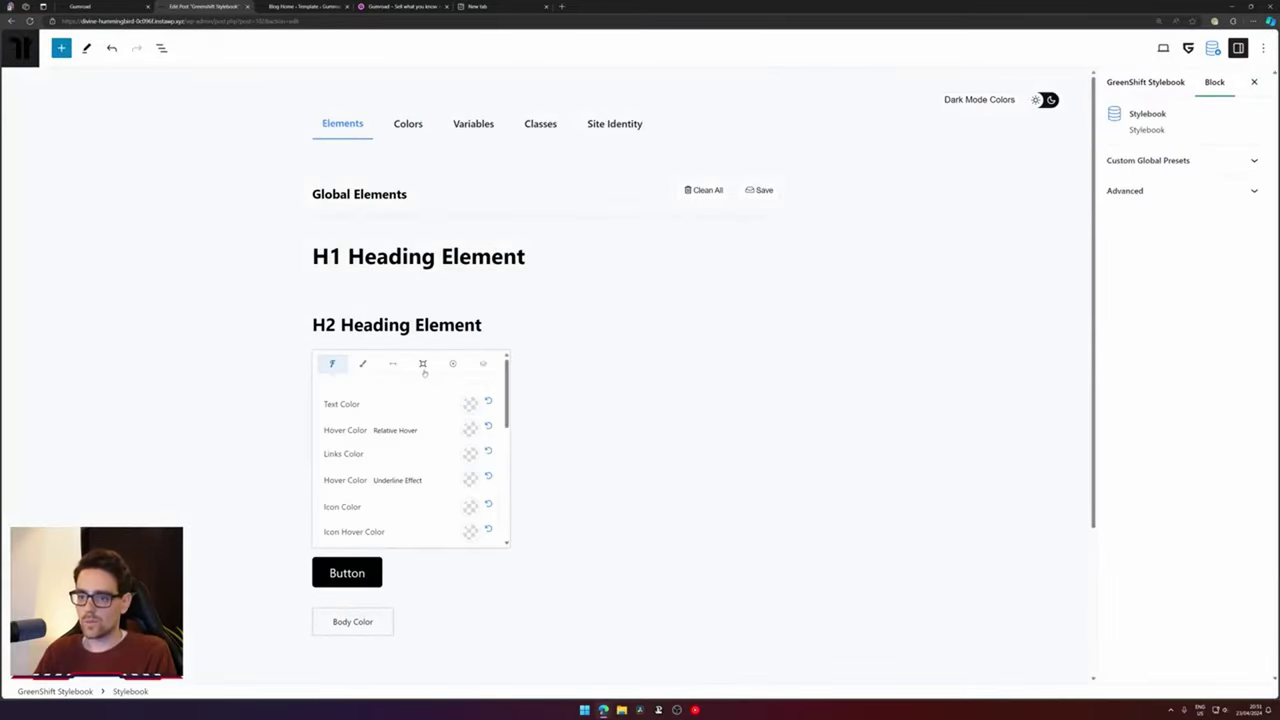
pyautogui.click(423, 365)
pyautogui.scroll(-3, 435, 410)
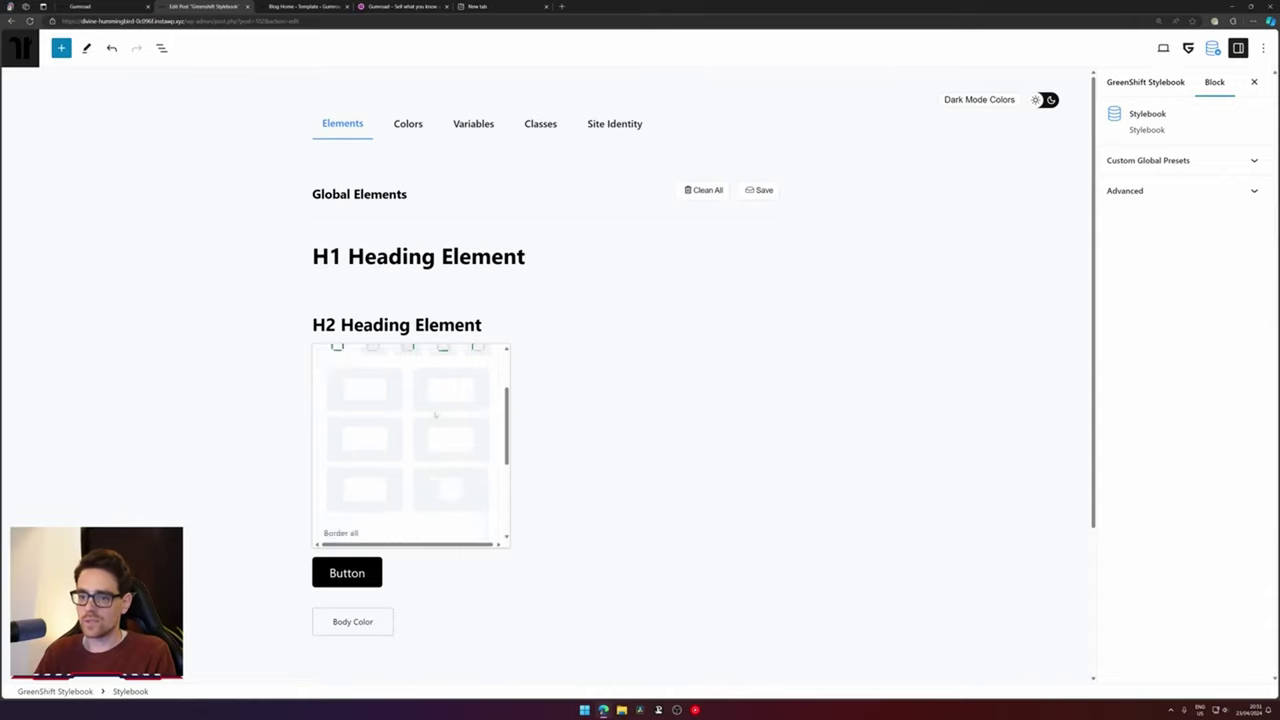
pyautogui.scroll(-3, 435, 413)
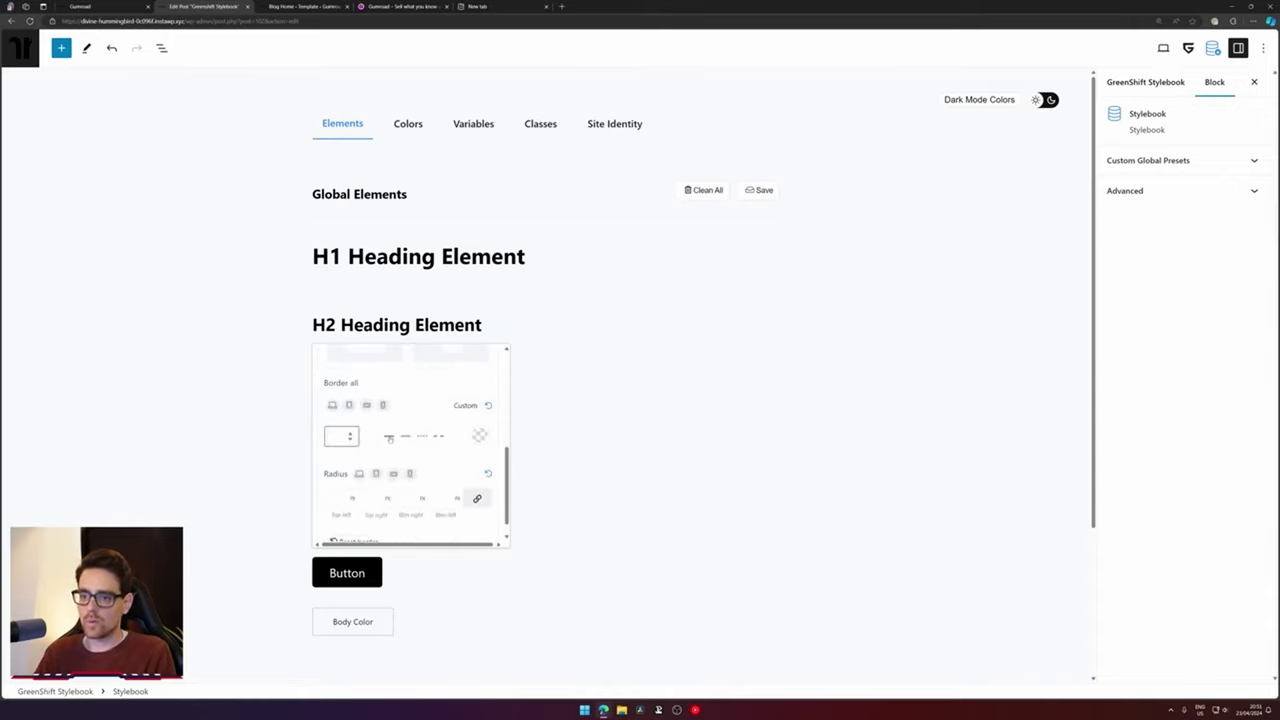
pyautogui.click(389, 437)
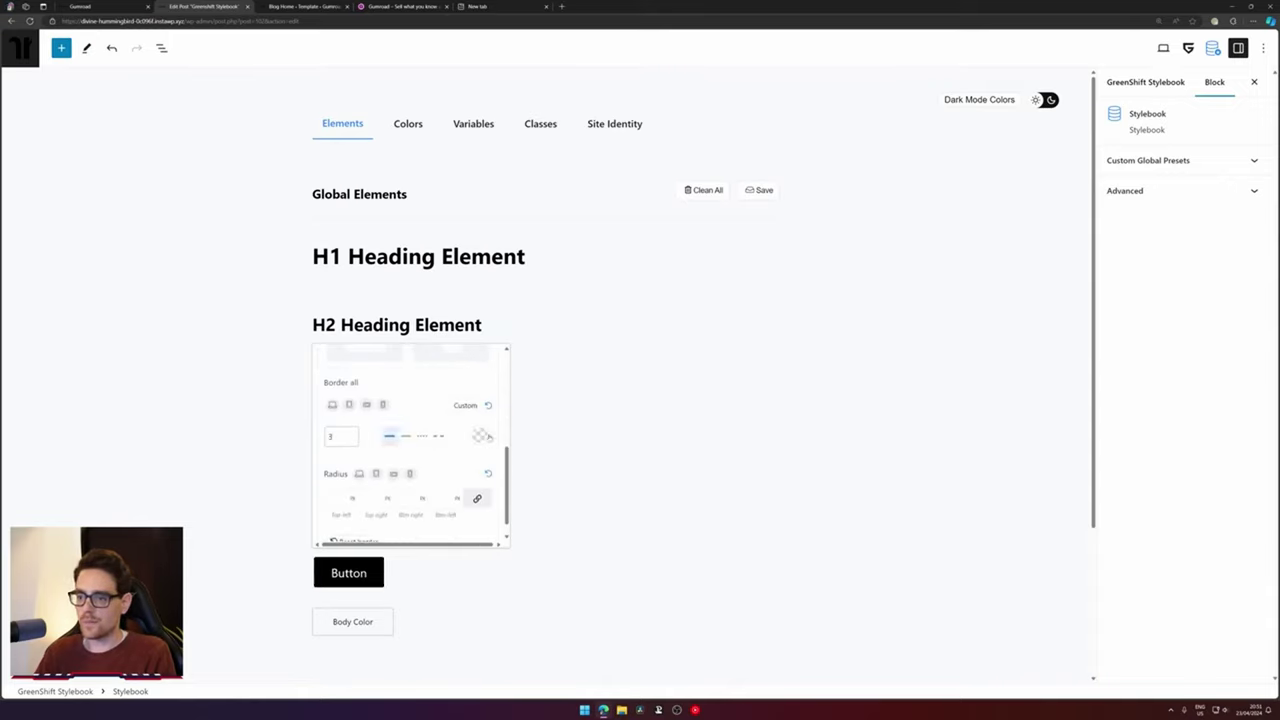
pyautogui.click(480, 435)
pyautogui.moveTo(419, 108); pyautogui.dragTo(232, 232)
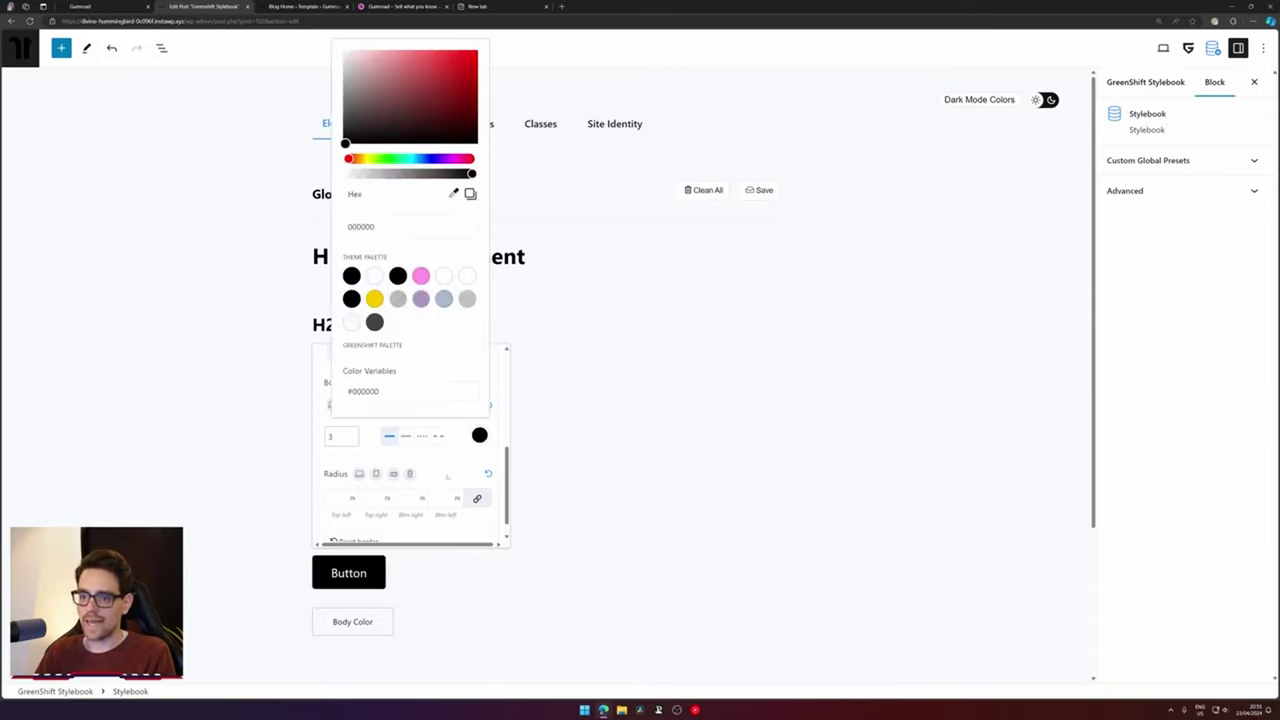
pyautogui.click(411, 463)
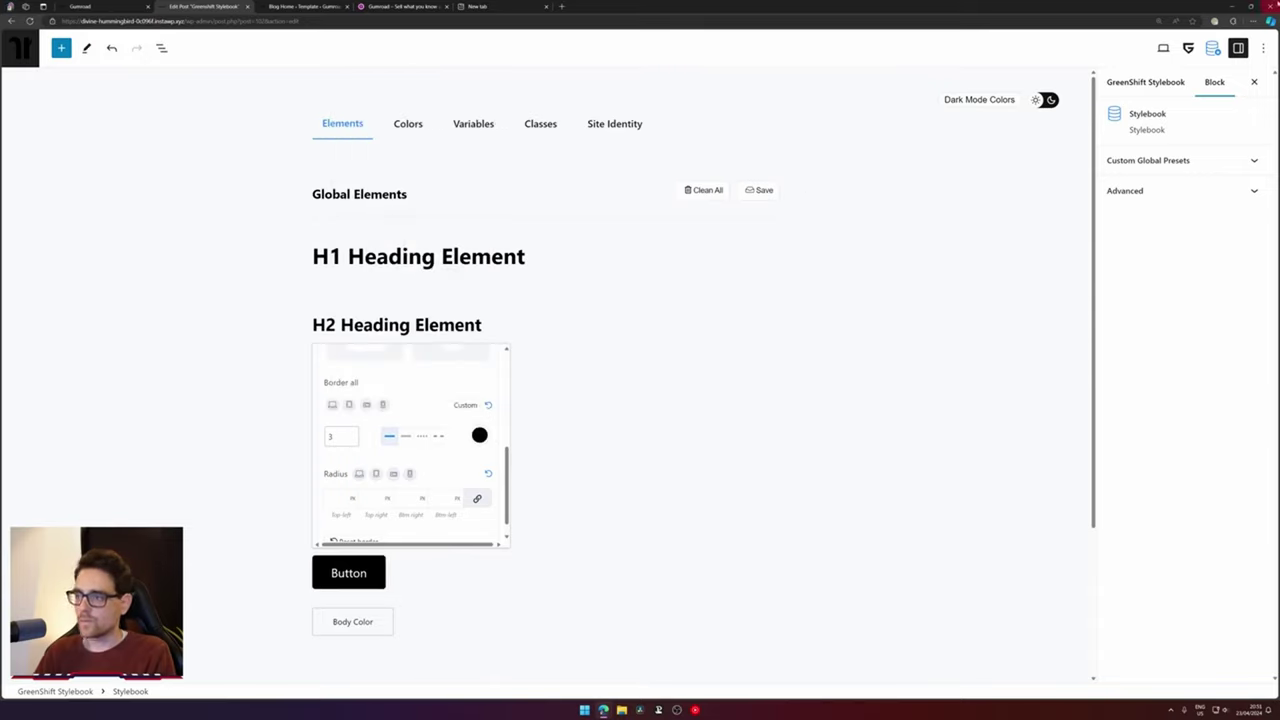
pyautogui.click(728, 342)
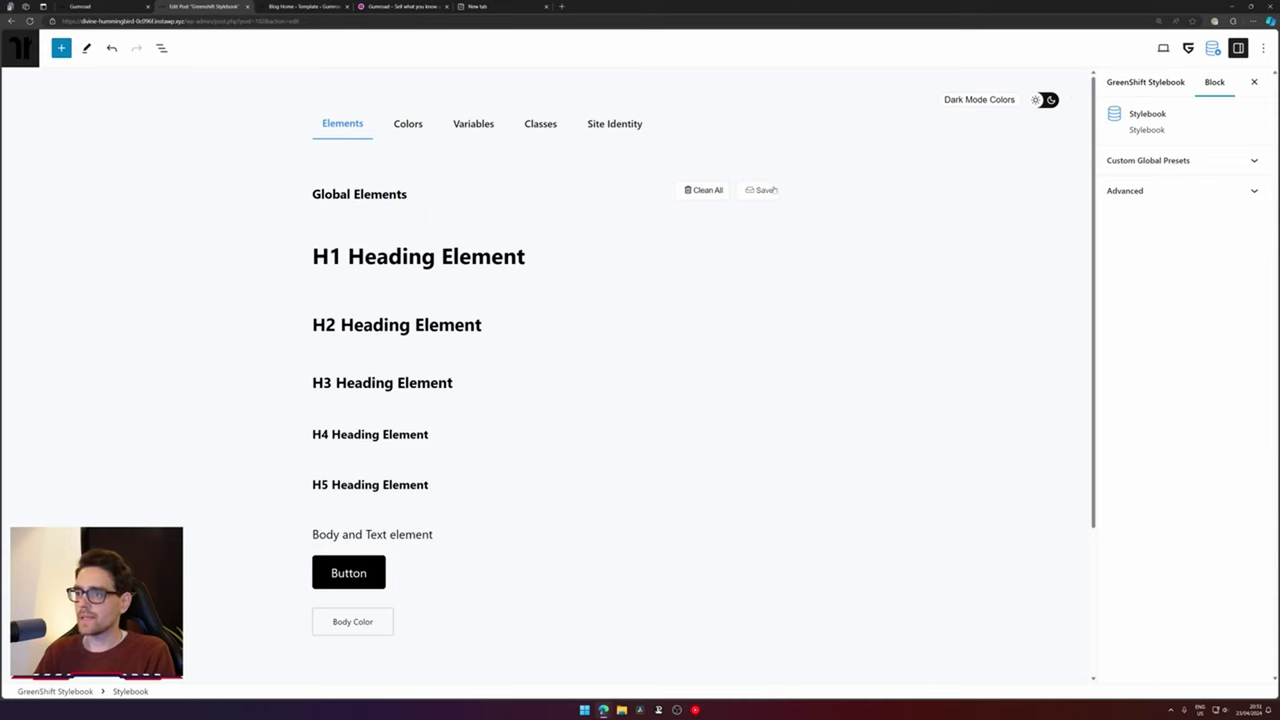
# Insert an Image Advanced block into the empty second column of the Blog Home hero row, using the Gumroad page as reference
pyautogui.click(300, 6)
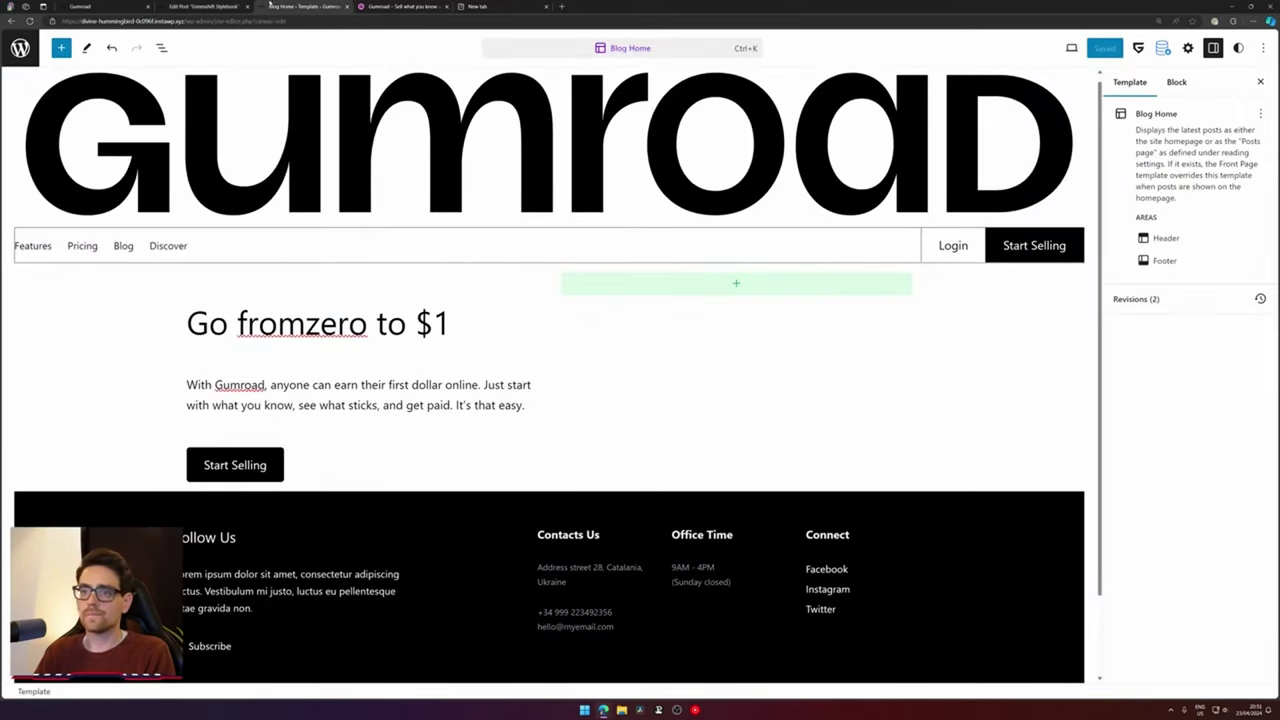
pyautogui.hotkey('ctrl', 'Tab')
pyautogui.scroll(1, 629, 371)
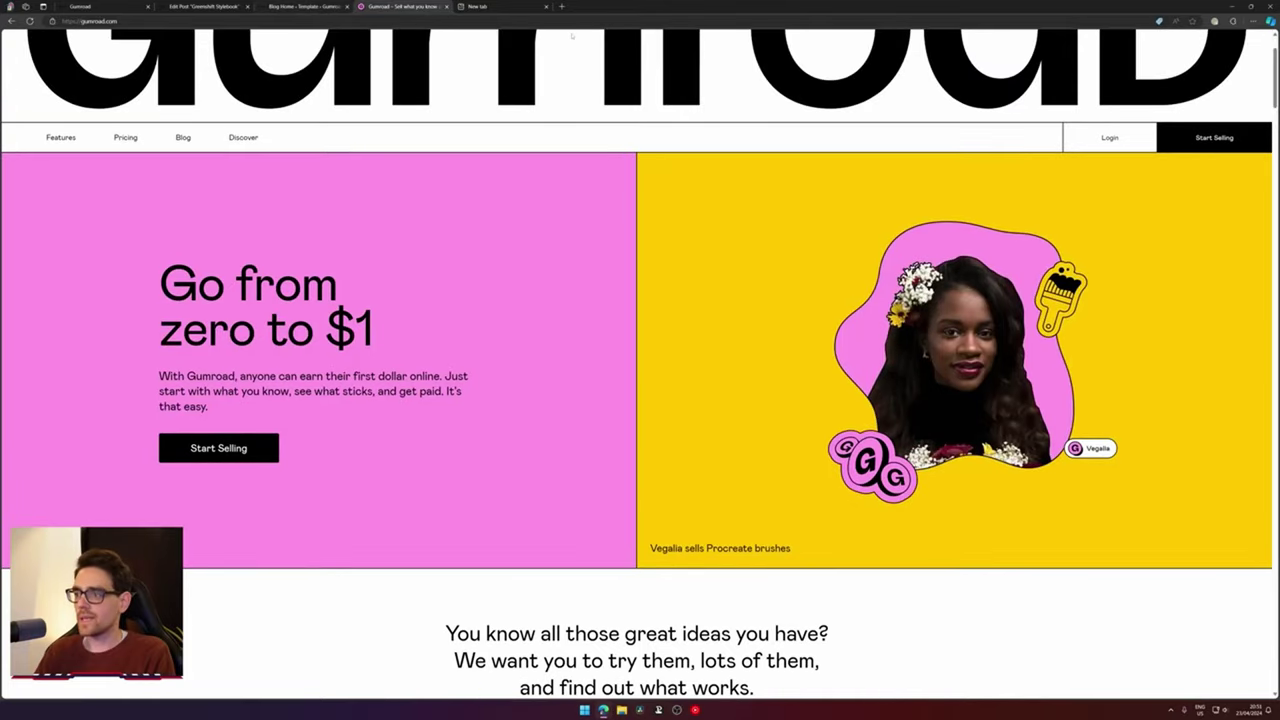
pyautogui.click(333, 6)
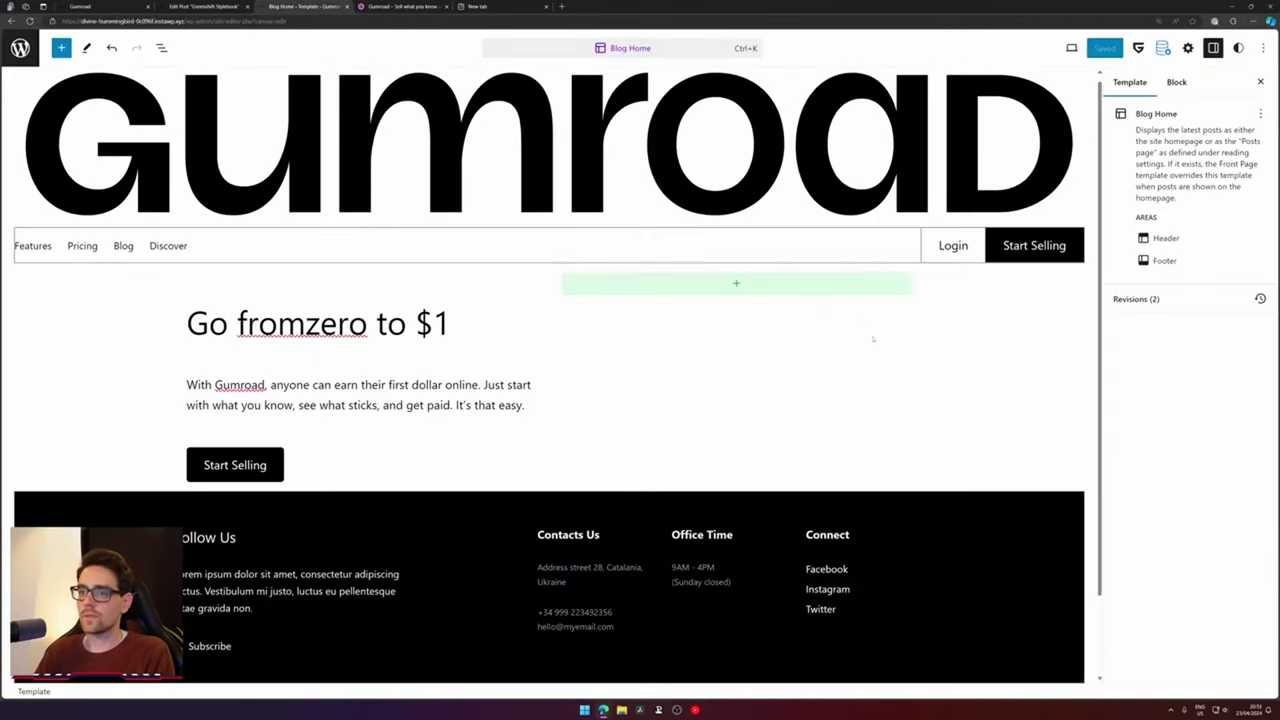
pyautogui.click(736, 283)
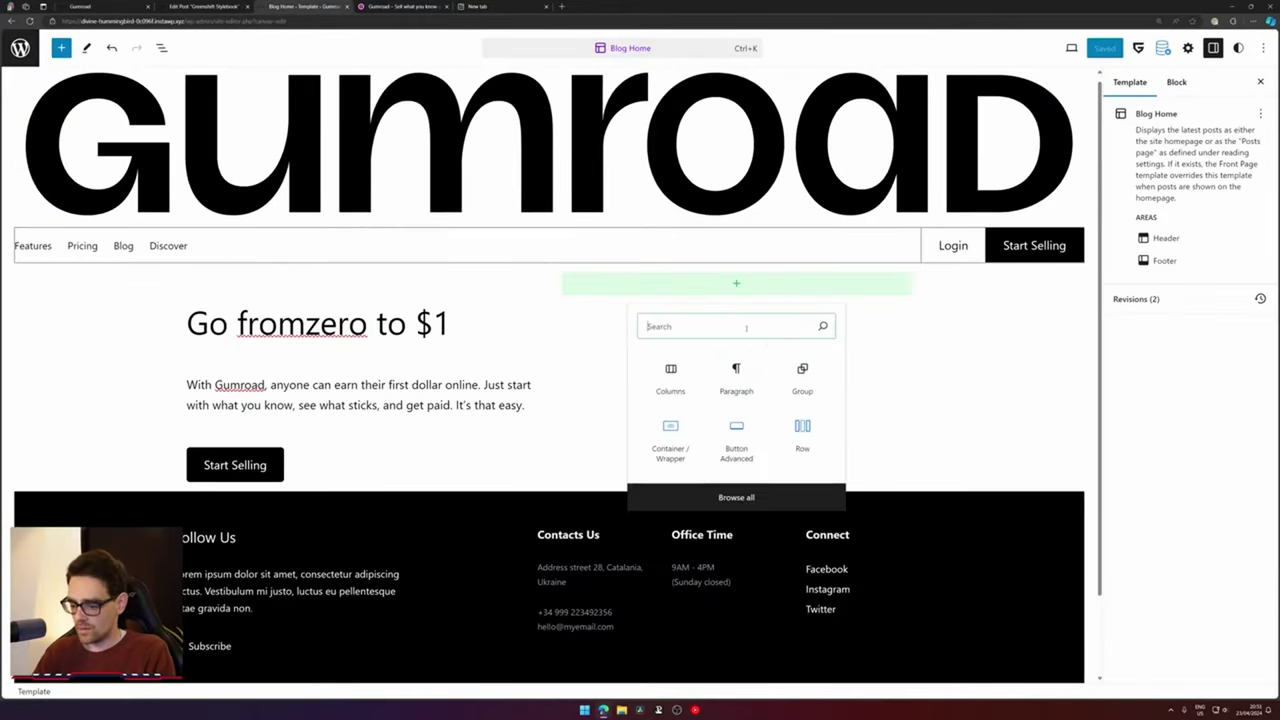
pyautogui.write('image')
pyautogui.click(737, 375)
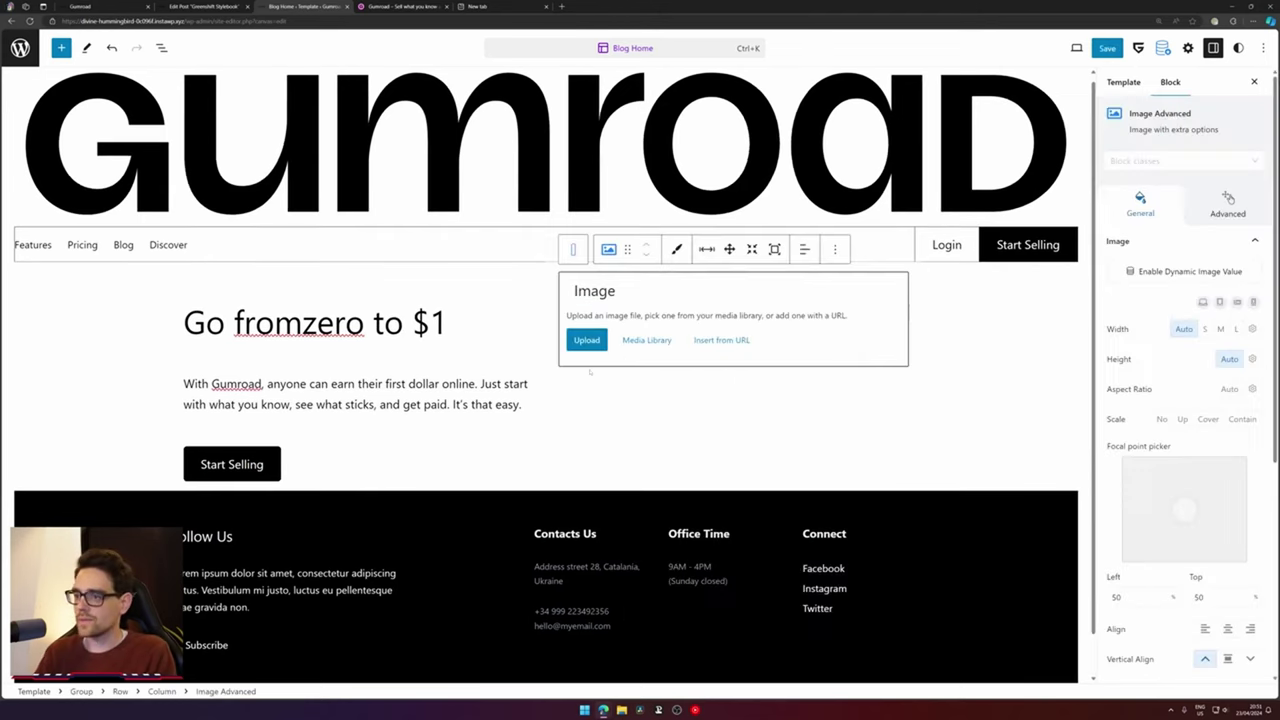
# Fill the new image block with the media library portrait of the woman with flowers on a pink shape
pyautogui.click(630, 345)
pyautogui.click(636, 288)
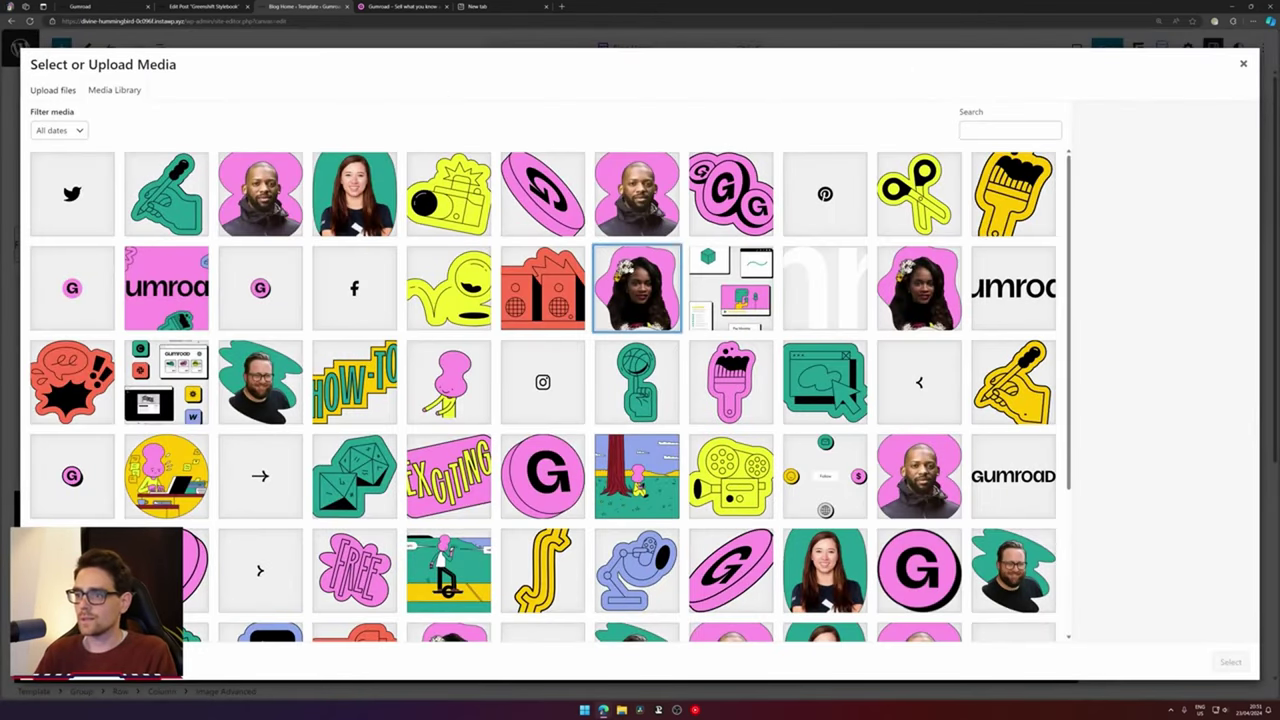
pyautogui.click(1230, 662)
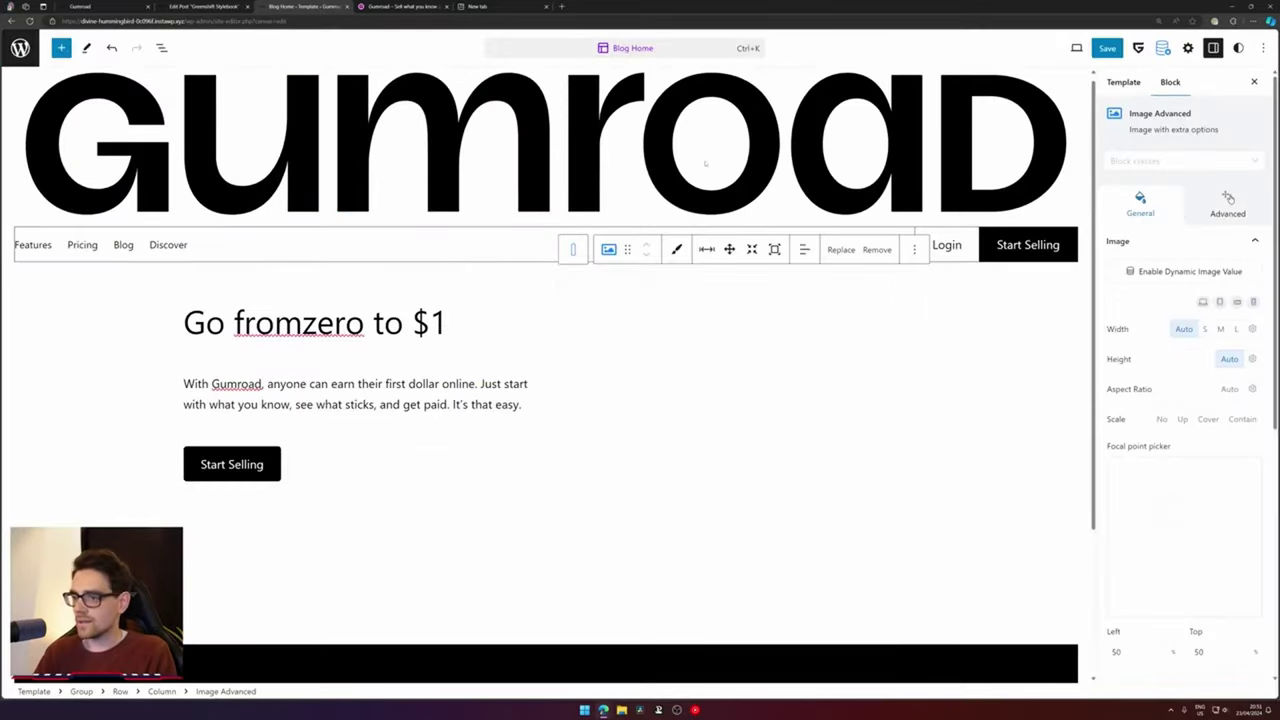
pyautogui.click(405, 6)
pyautogui.click(305, 6)
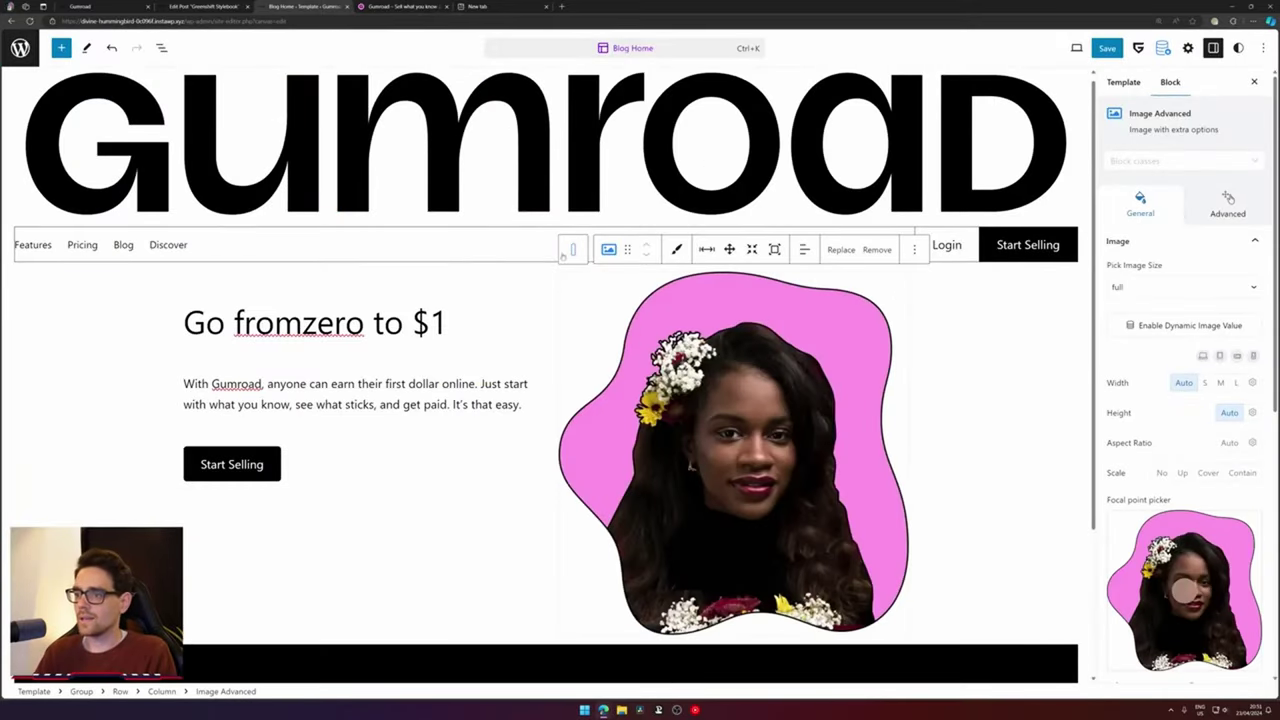
# Give the hero row a solid black (000000) border on all sides with a width of 1
pyautogui.click(561, 240)
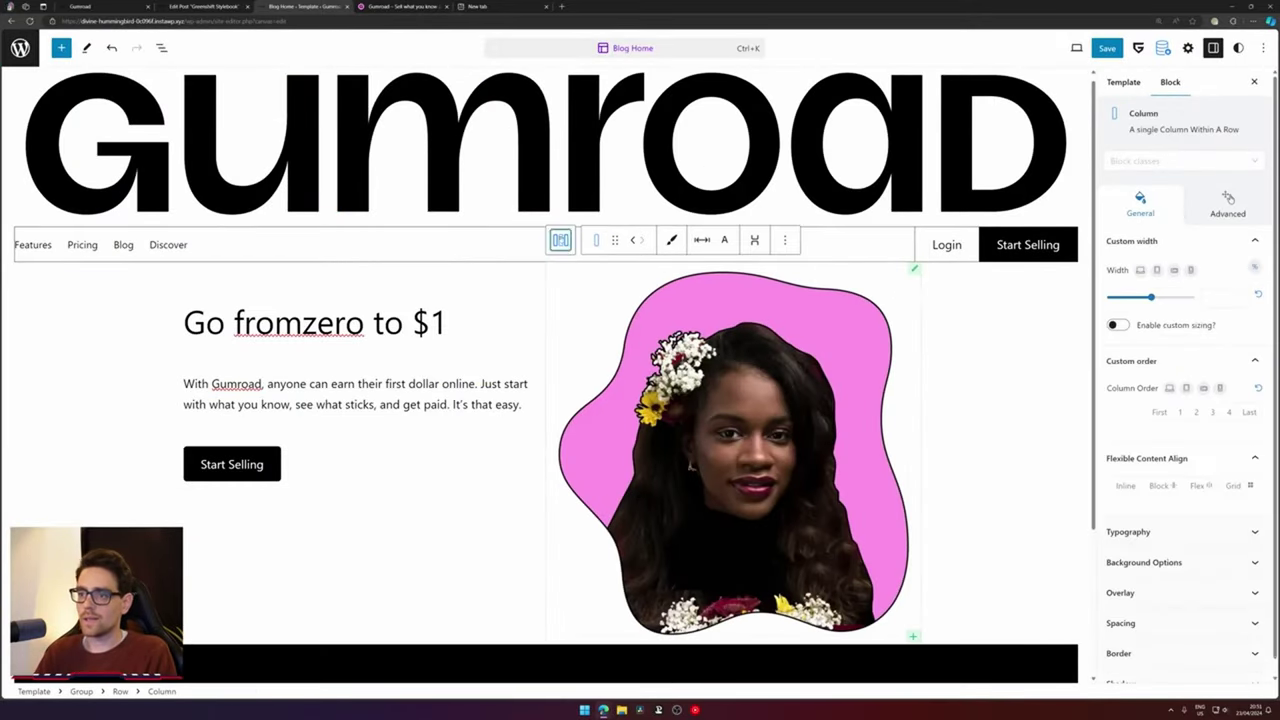
pyautogui.click(560, 240)
pyautogui.scroll(-3, 899, 422)
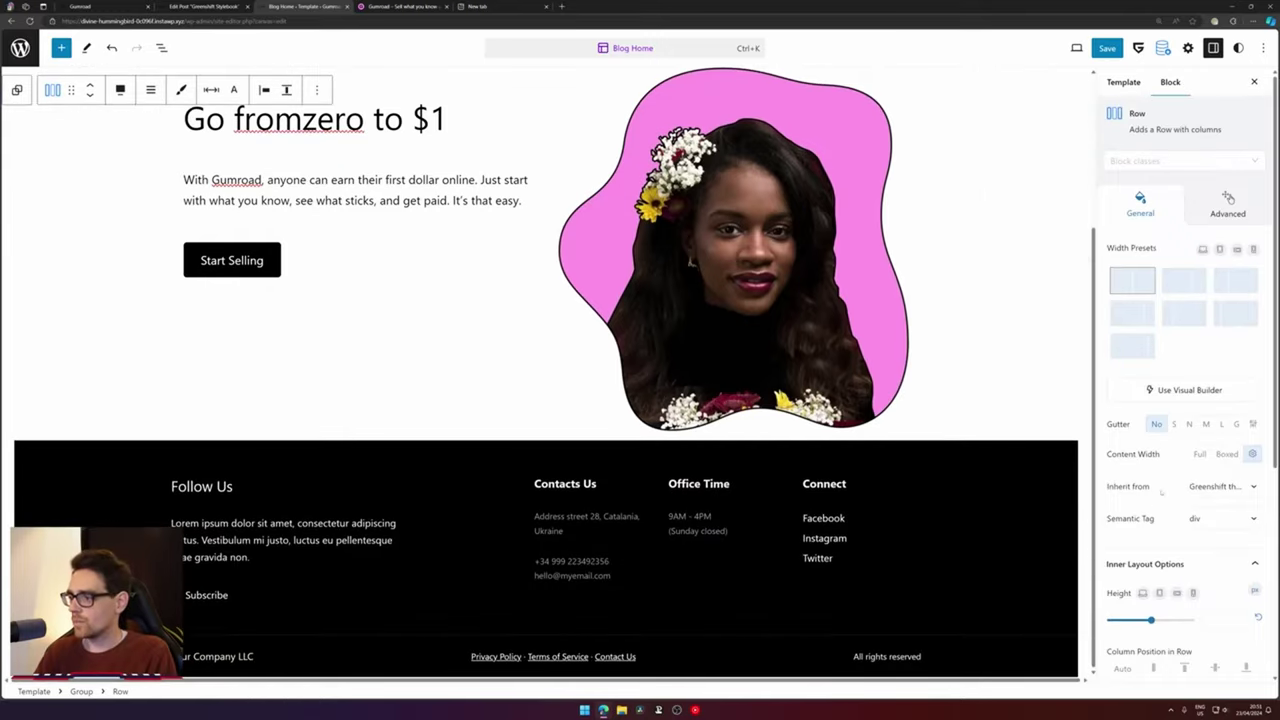
pyautogui.scroll(-4, 1174, 458)
pyautogui.click(1150, 607)
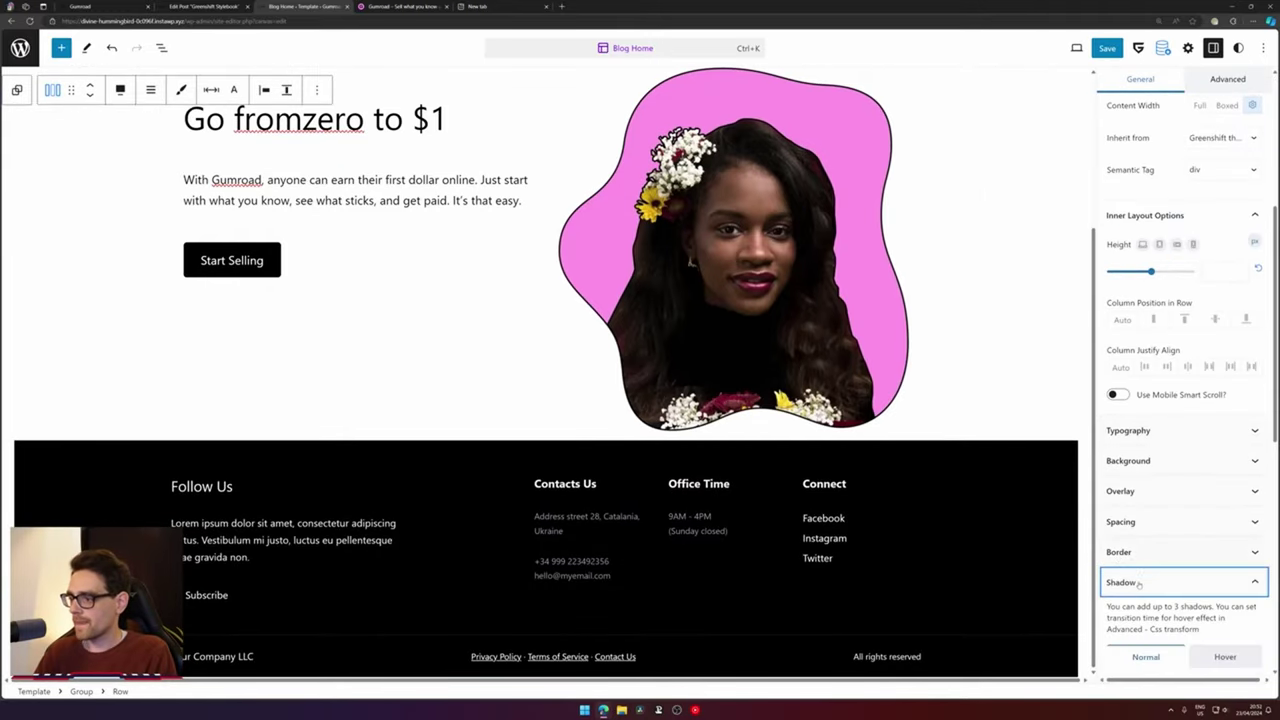
pyautogui.click(1145, 524)
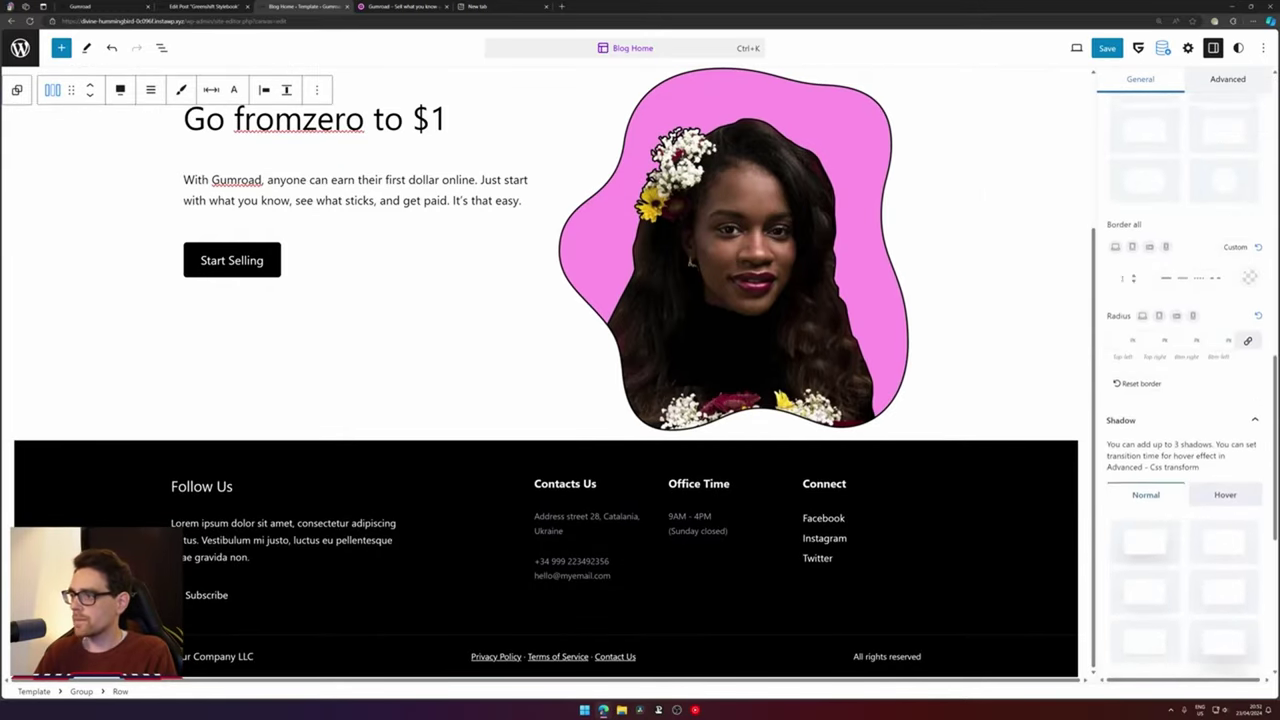
pyautogui.click(1166, 286)
pyautogui.click(1249, 285)
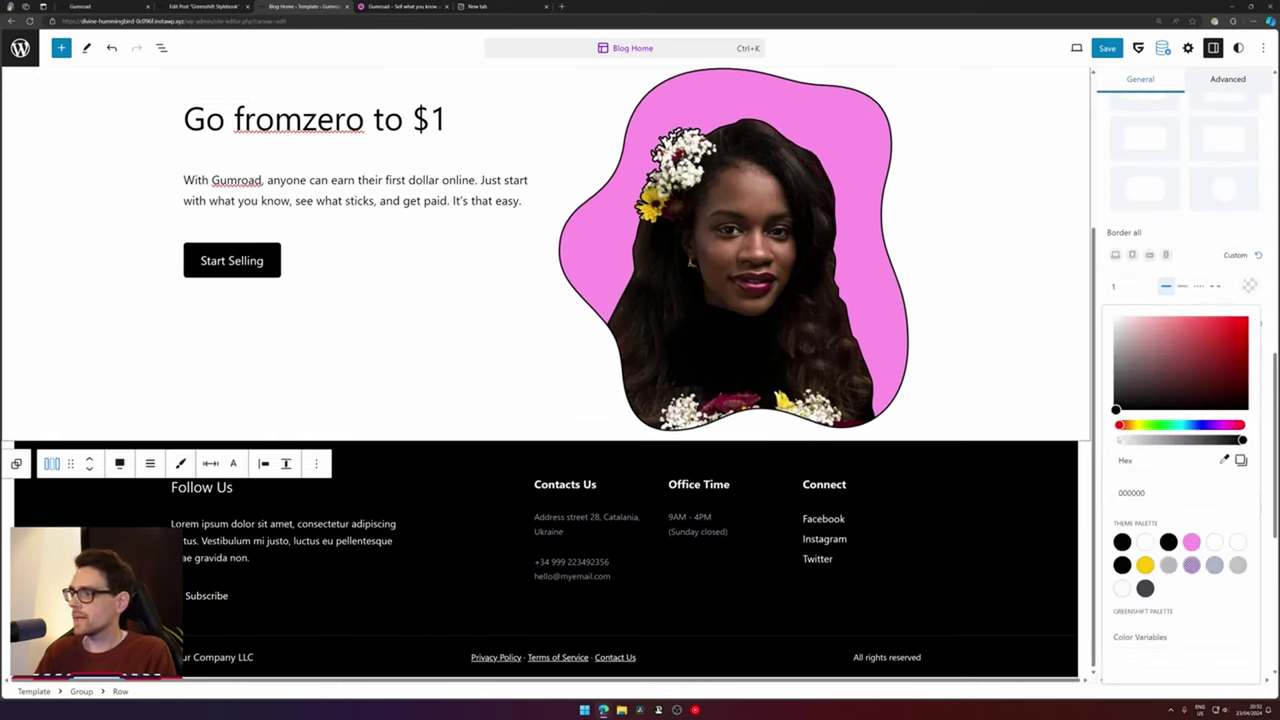
pyautogui.moveTo(1160, 363); pyautogui.dragTo(940, 508)
pyautogui.scroll(1, 795, 448)
pyautogui.scroll(2, 795, 448)
pyautogui.click(357, 390)
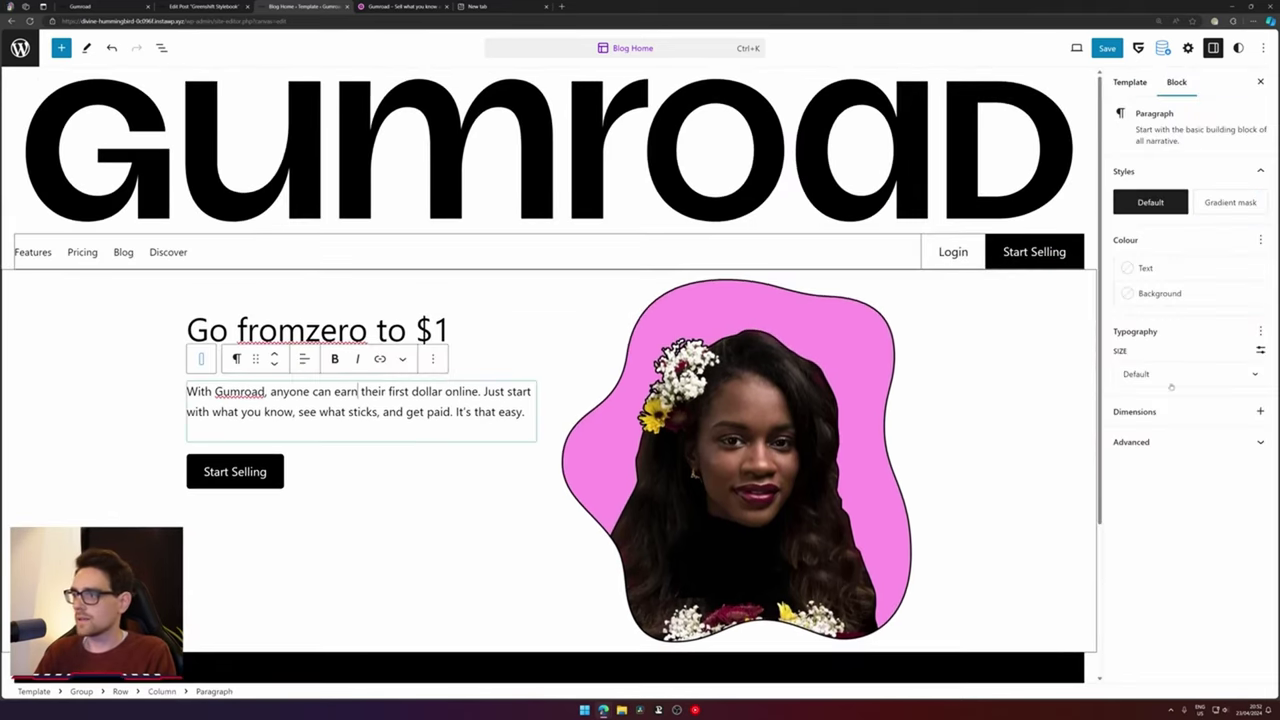
# Remove the all-sides border from the hero row, using the original Gumroad page as reference
pyautogui.click(1076, 258)
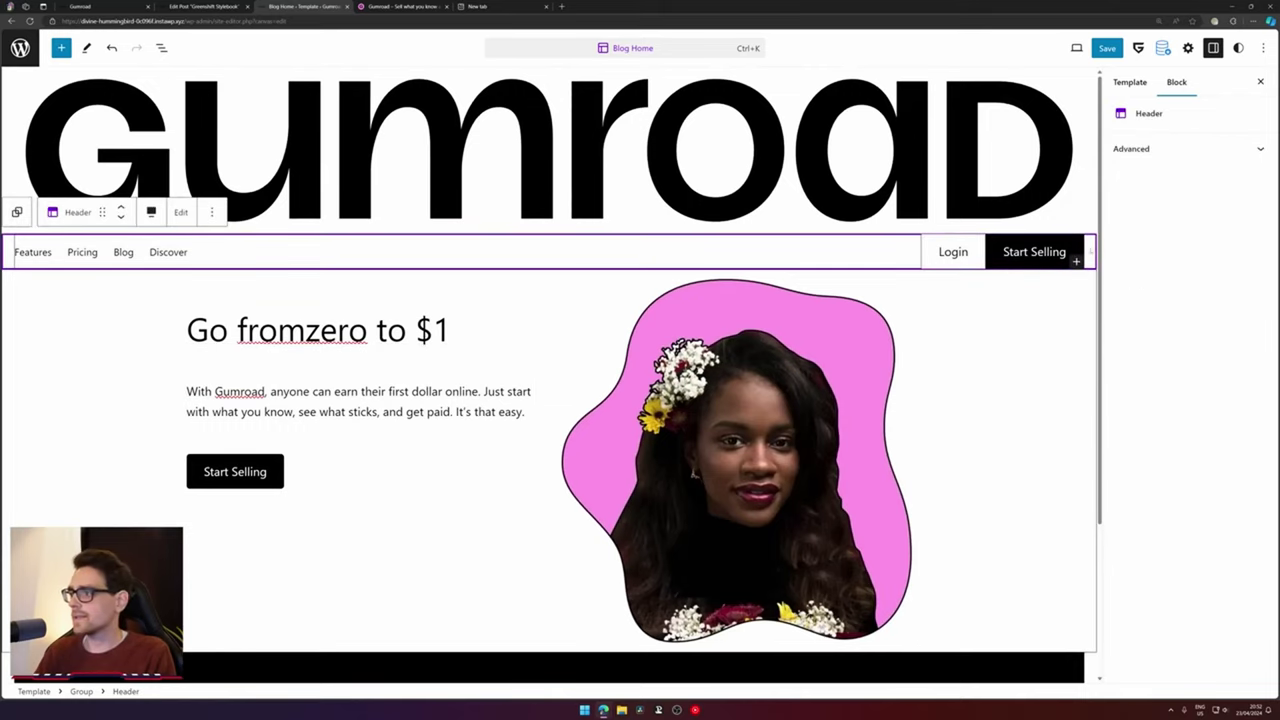
pyautogui.click(859, 337)
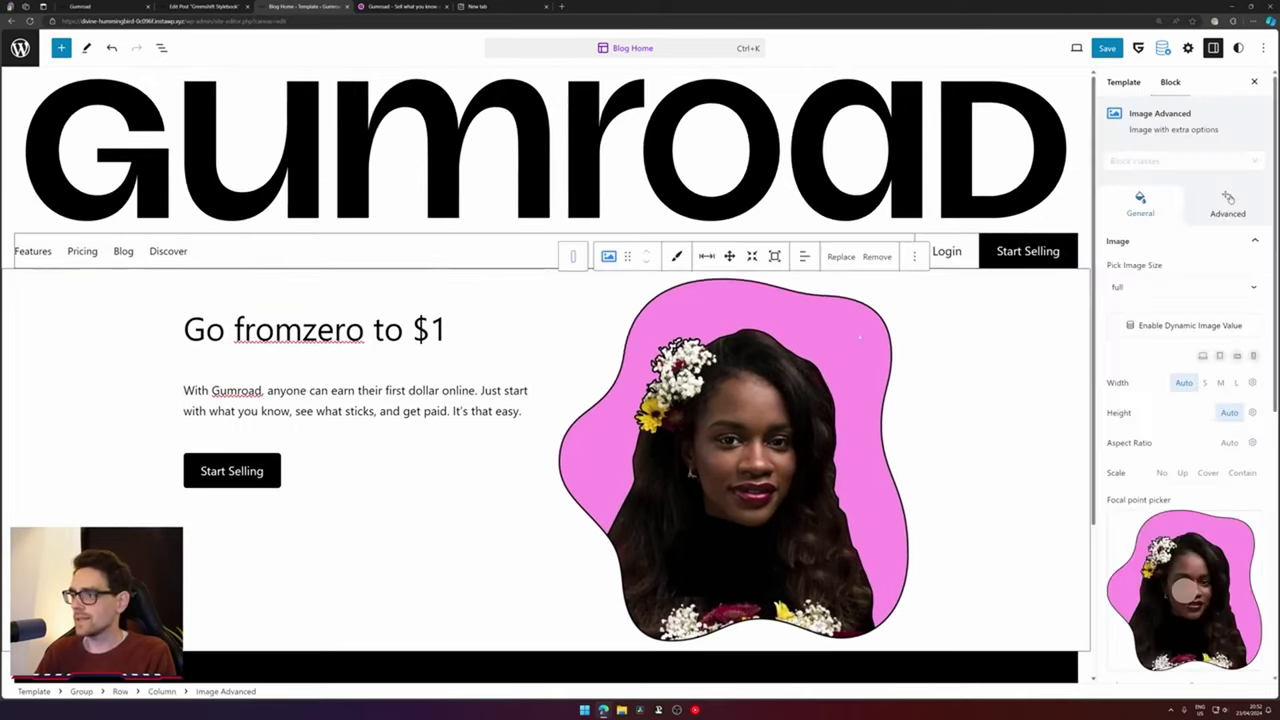
pyautogui.click(371, 6)
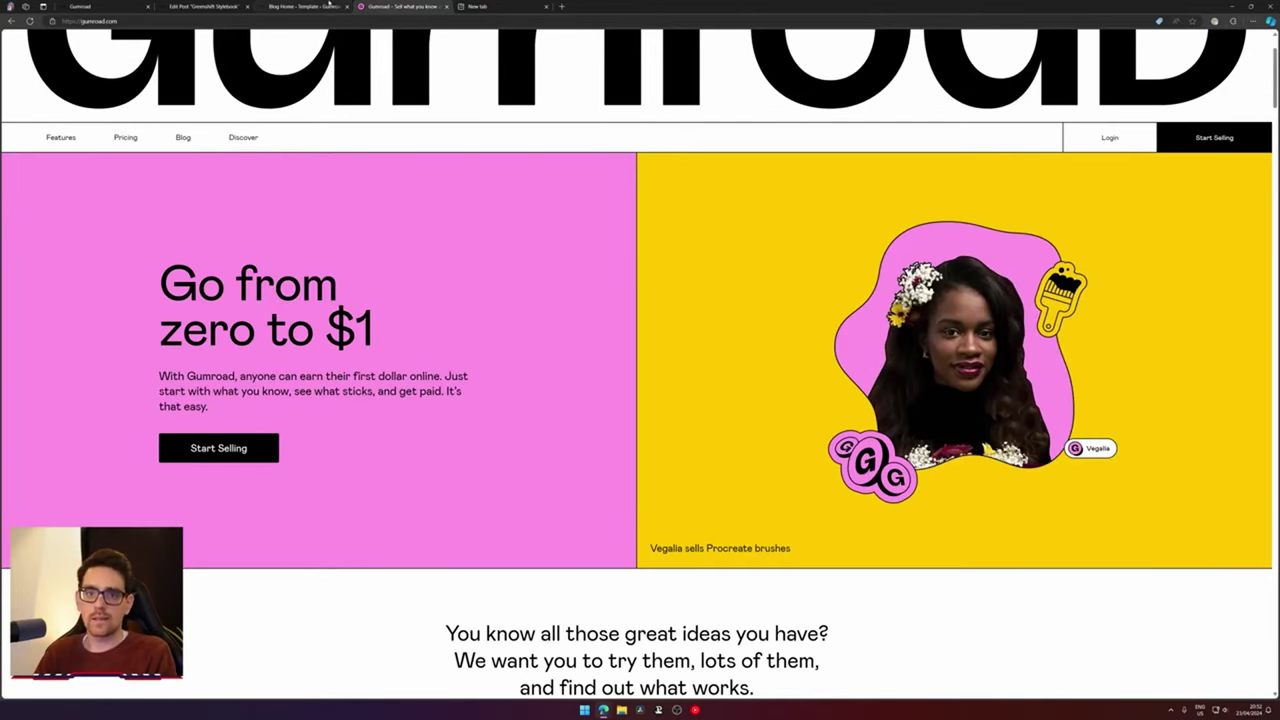
pyautogui.click(329, 6)
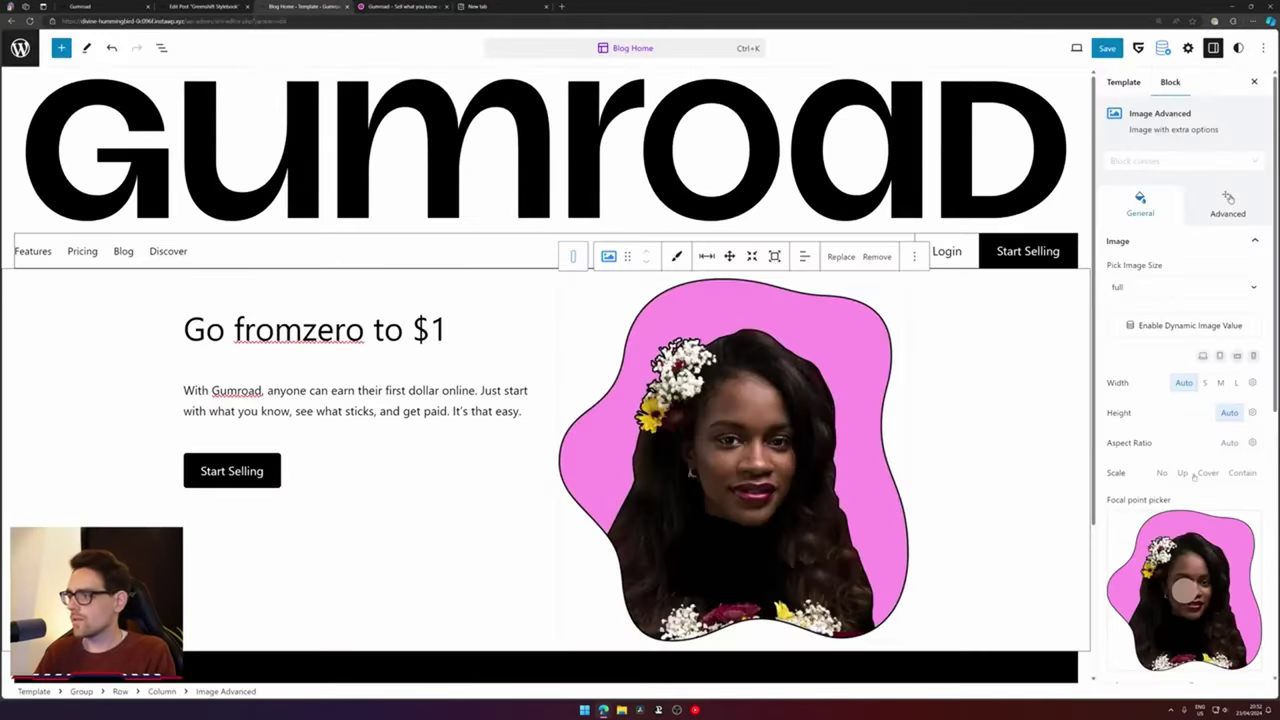
pyautogui.click(34, 251)
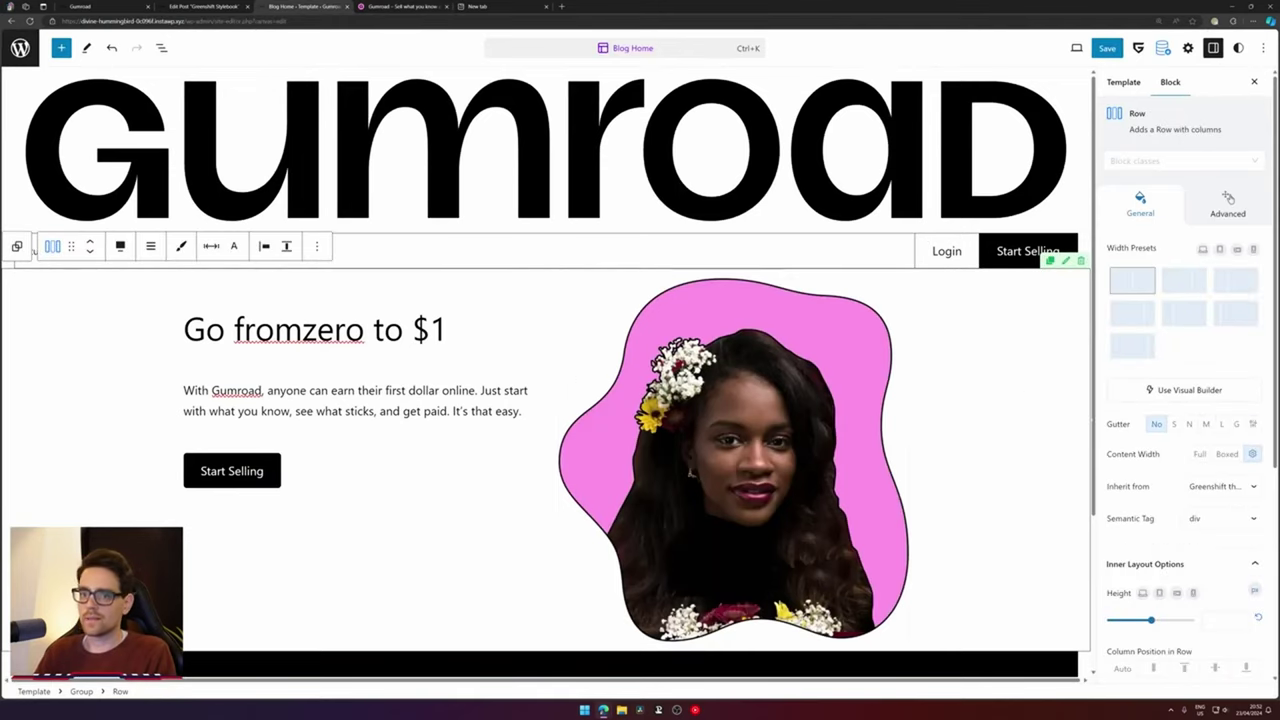
pyautogui.scroll(-8, 1180, 400)
pyautogui.click(1174, 580)
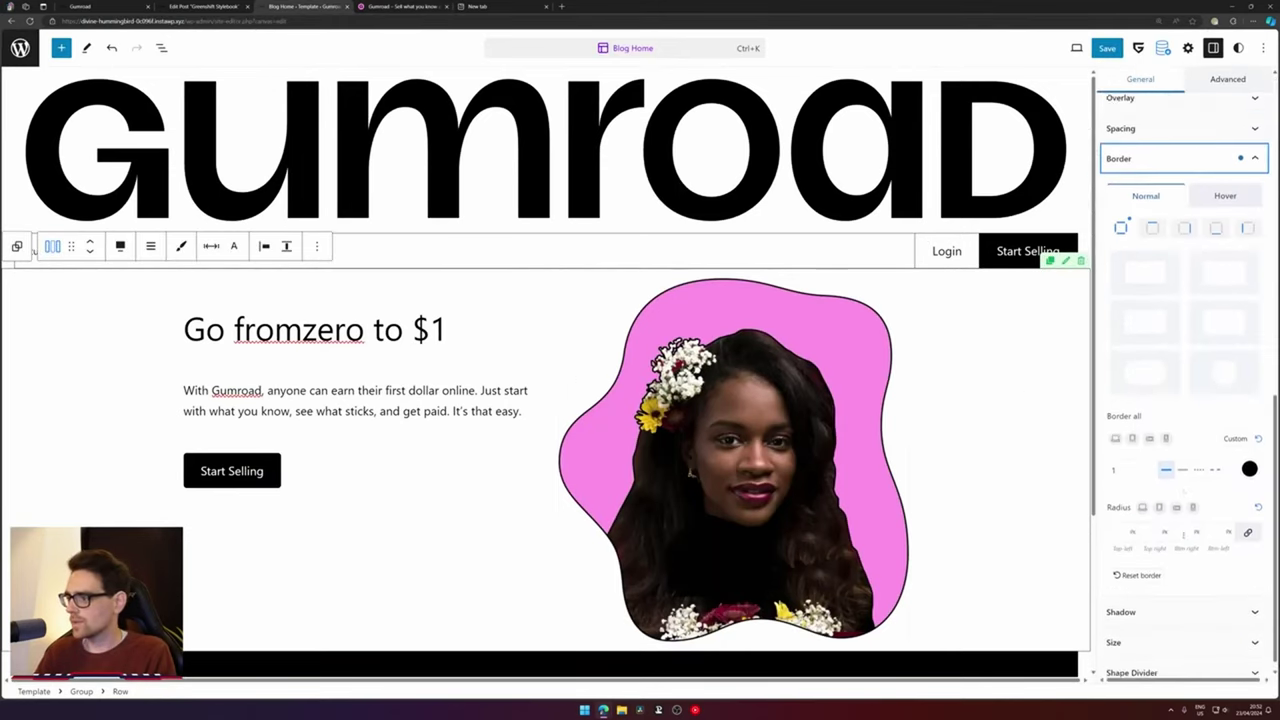
pyautogui.click(1258, 428)
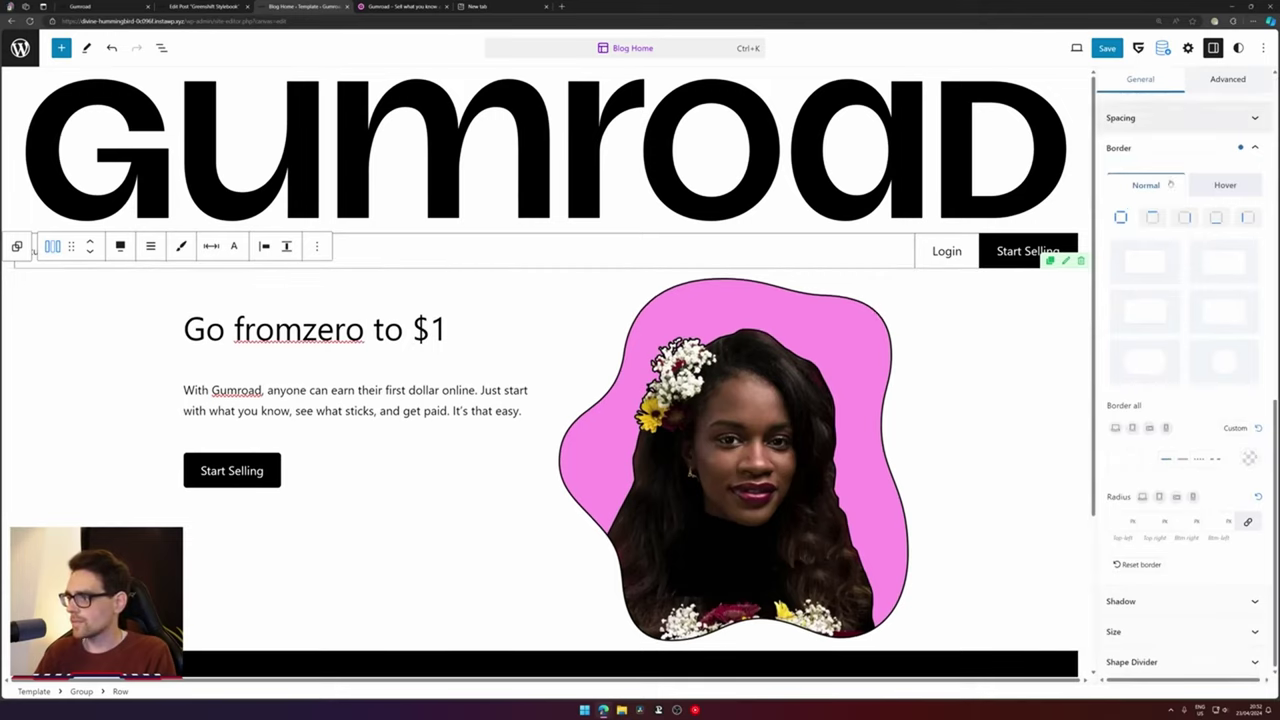
# Give the hero row solid black borders with a width of 1 on its right and left sides only
pyautogui.click(1184, 218)
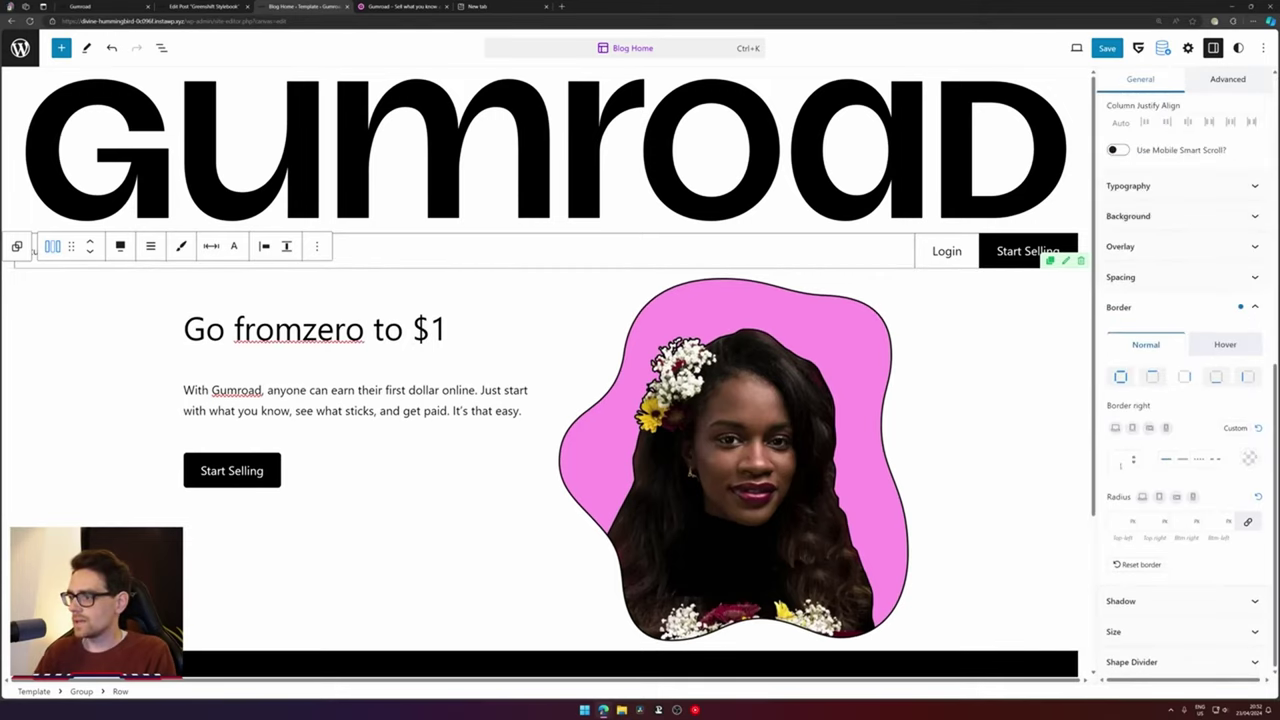
pyautogui.click(1249, 458)
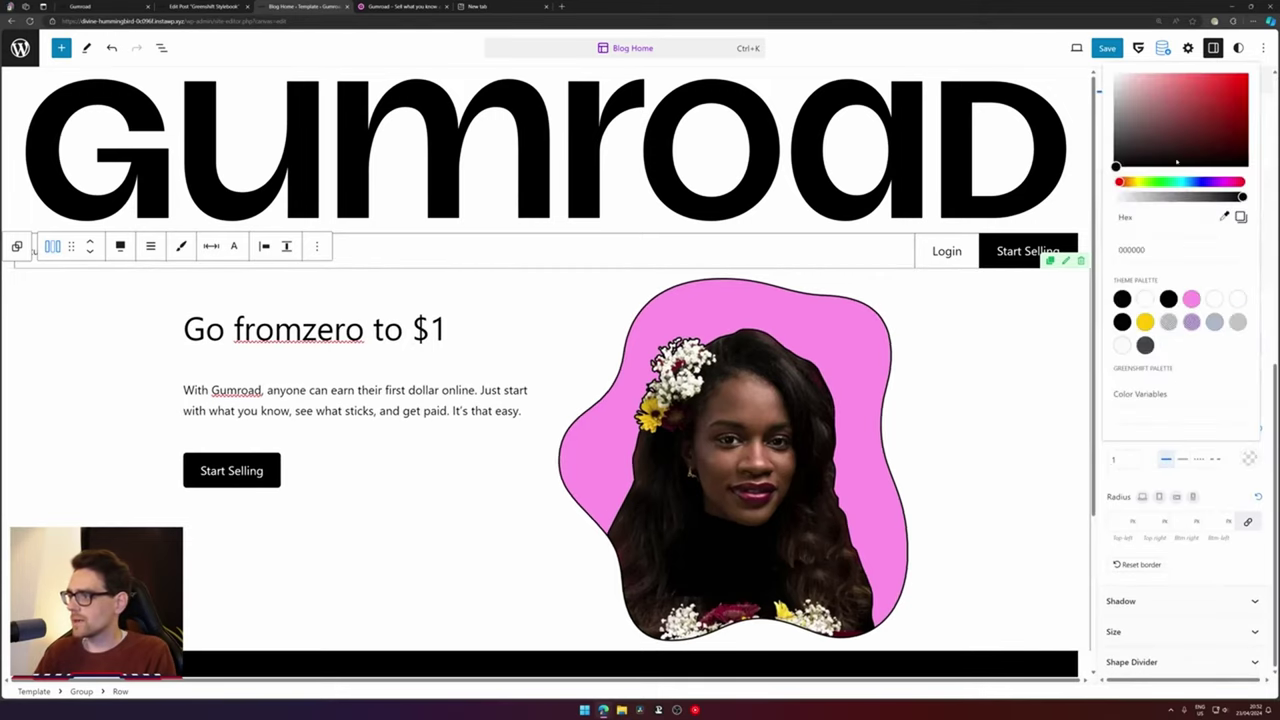
pyautogui.click(1213, 533)
pyautogui.click(1250, 380)
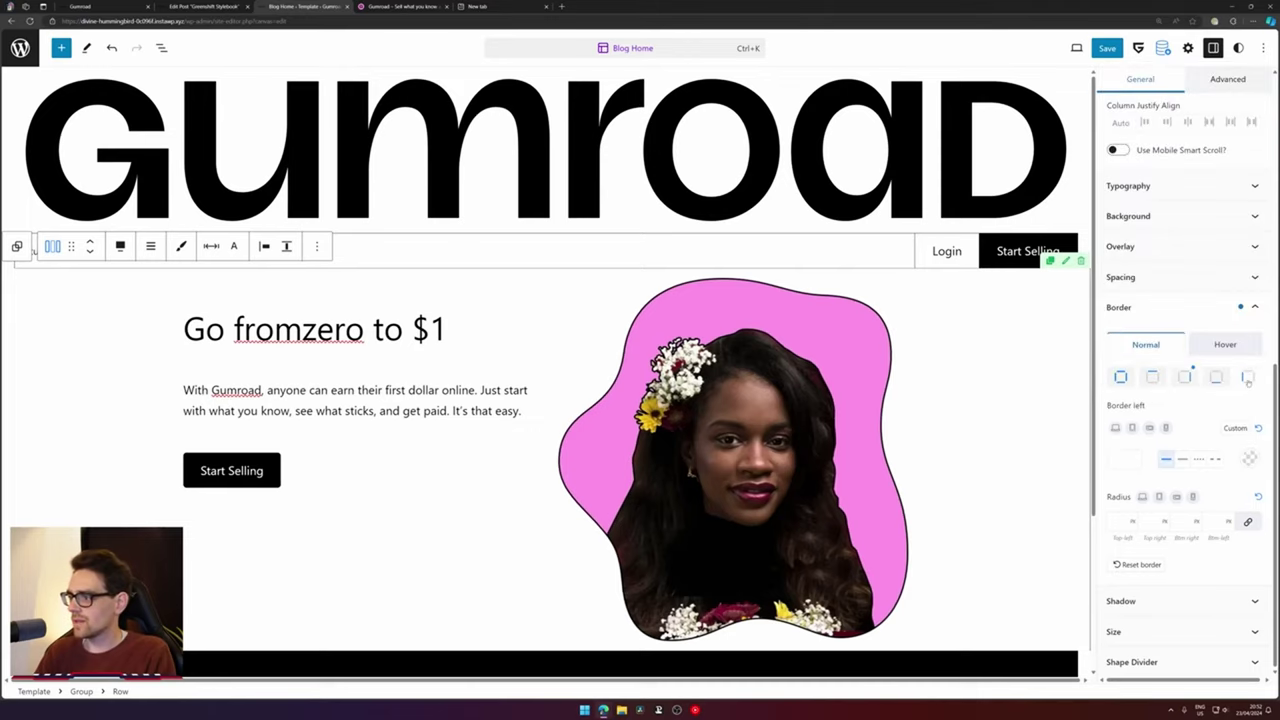
pyautogui.click(1167, 459)
pyautogui.click(1249, 459)
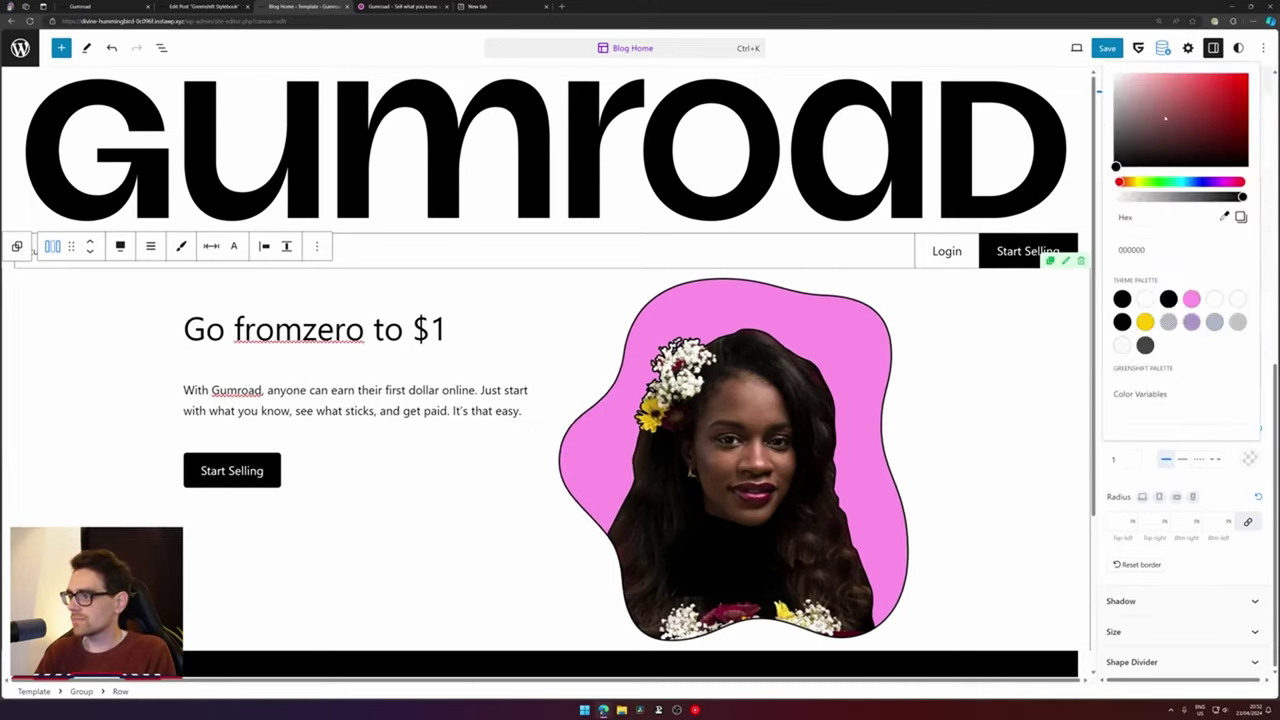
pyautogui.click(1174, 306)
pyautogui.click(1136, 480)
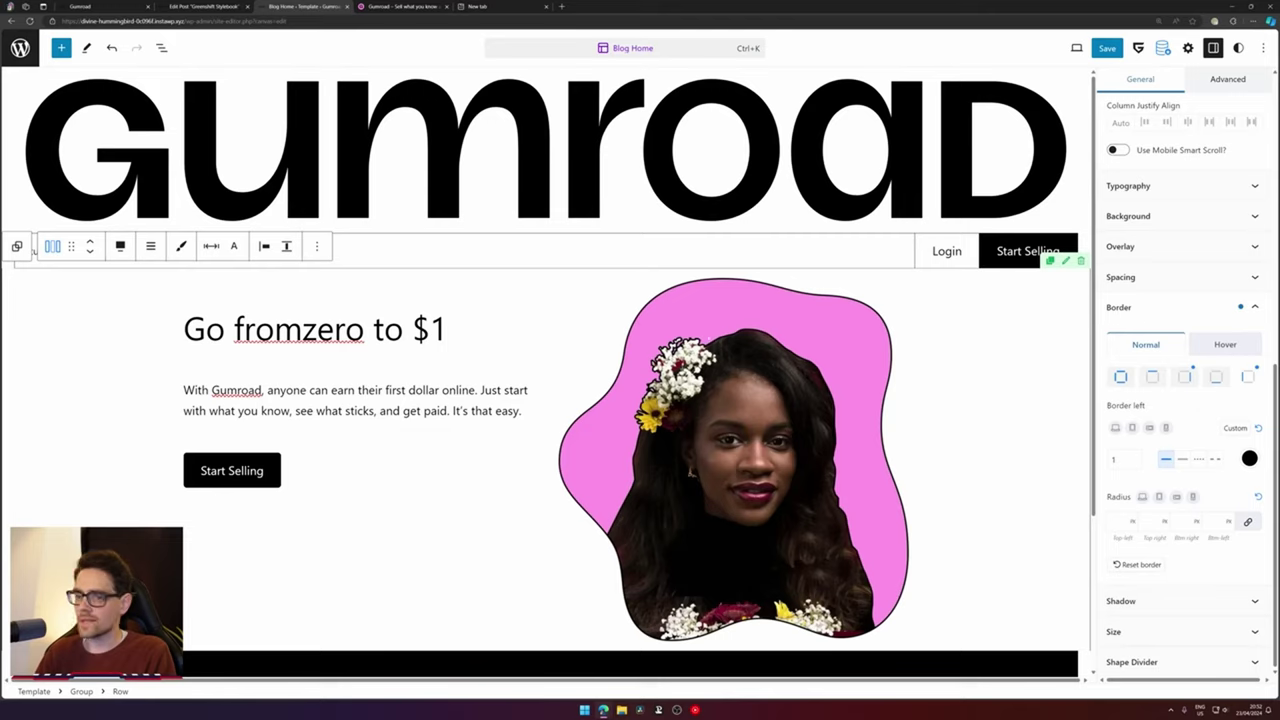
# Give the hero row's first column, holding the heading and text, a solid black right border with a width of 1
pyautogui.click(536, 283)
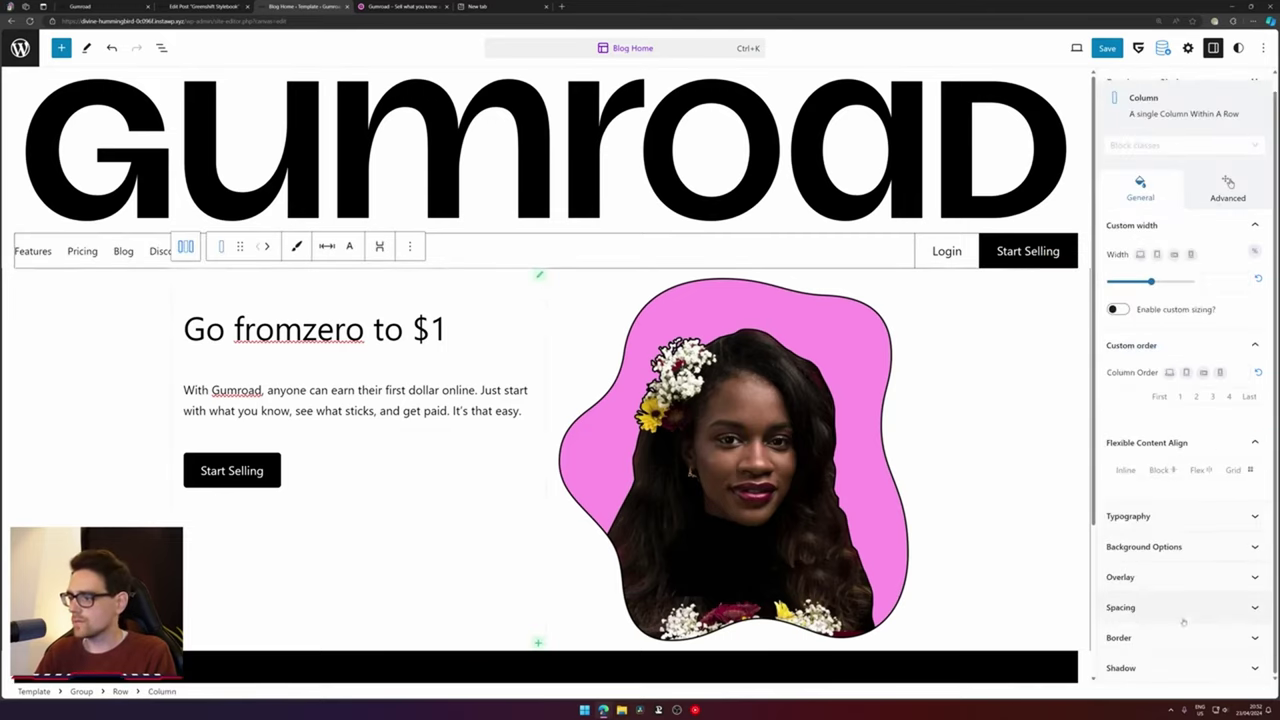
pyautogui.click(1183, 637)
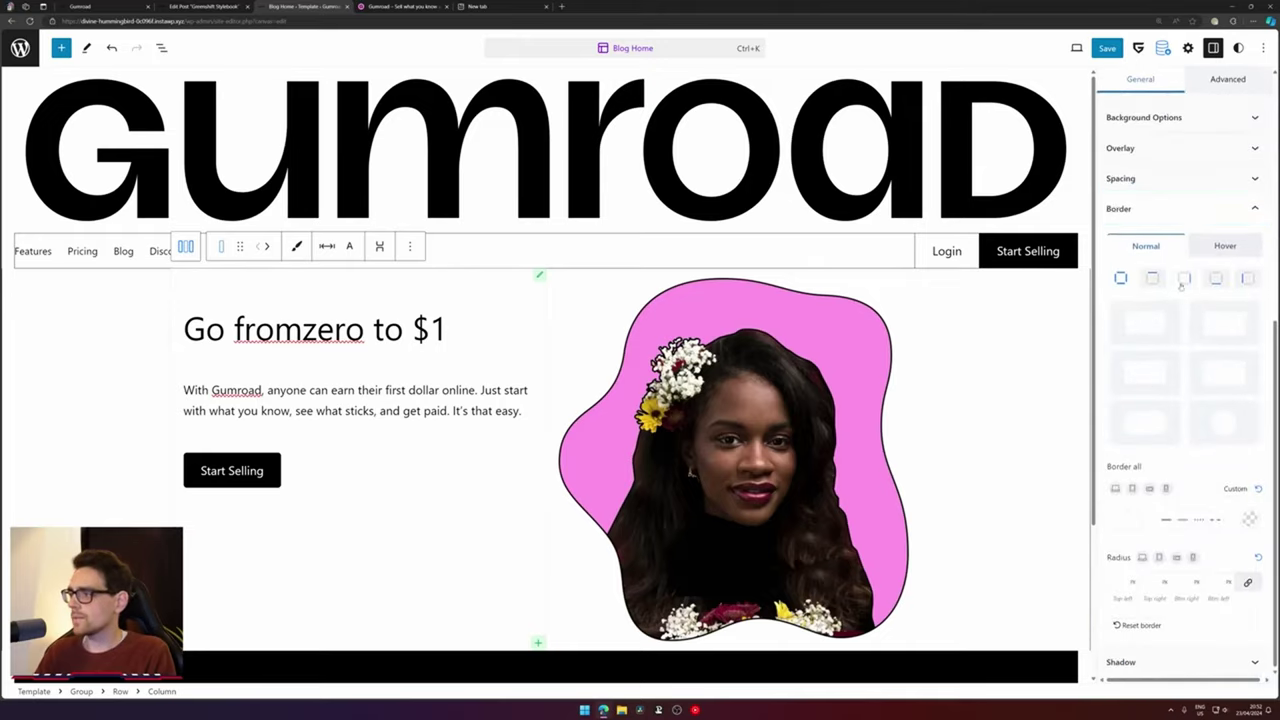
pyautogui.click(1183, 281)
pyautogui.click(1126, 520)
pyautogui.write('1')
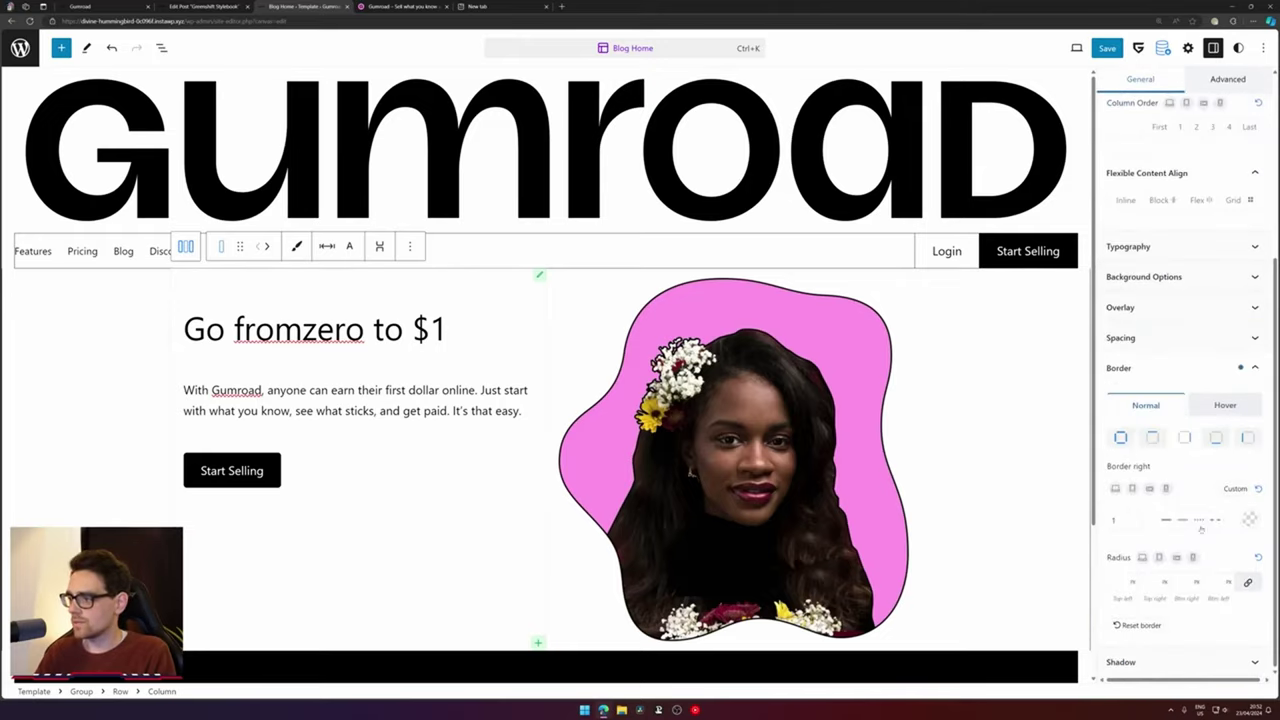
pyautogui.click(1166, 520)
pyautogui.click(1249, 519)
pyautogui.click(1124, 362)
pyautogui.click(508, 348)
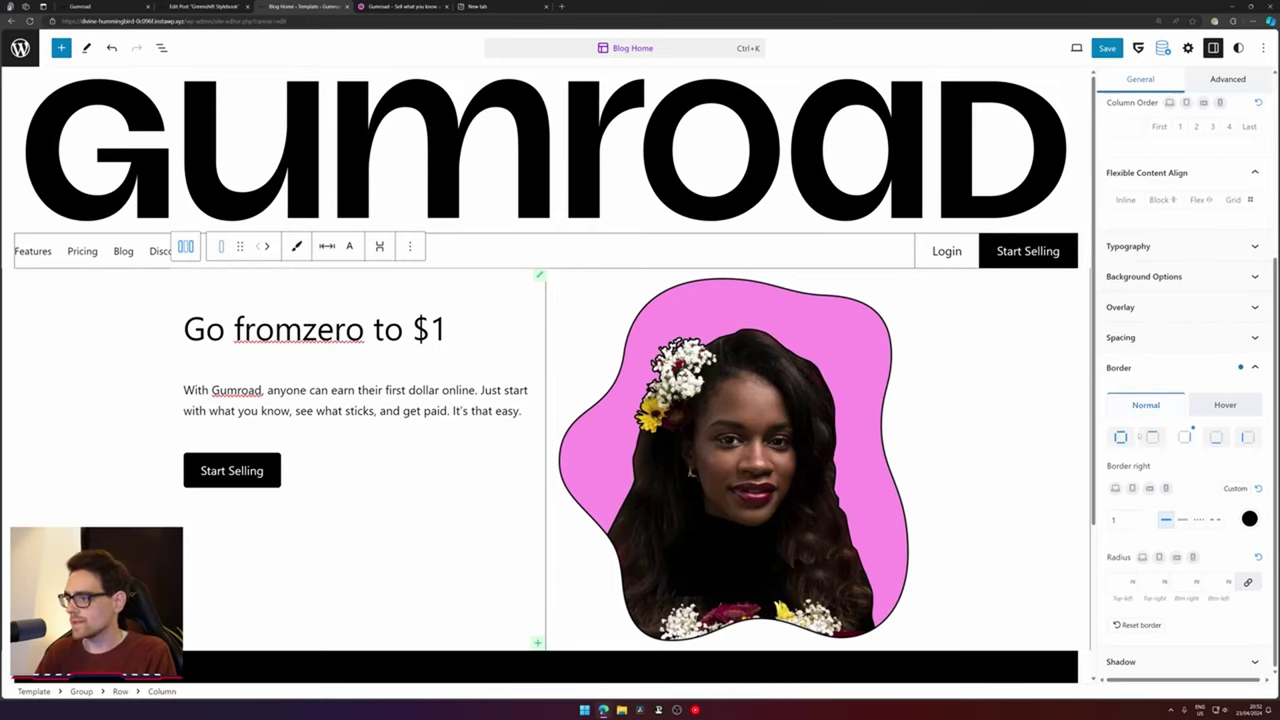
# Set the background colour of the hero row's text column to the theme palette's pink, FF90E8
pyautogui.scroll(1, 1165, 381)
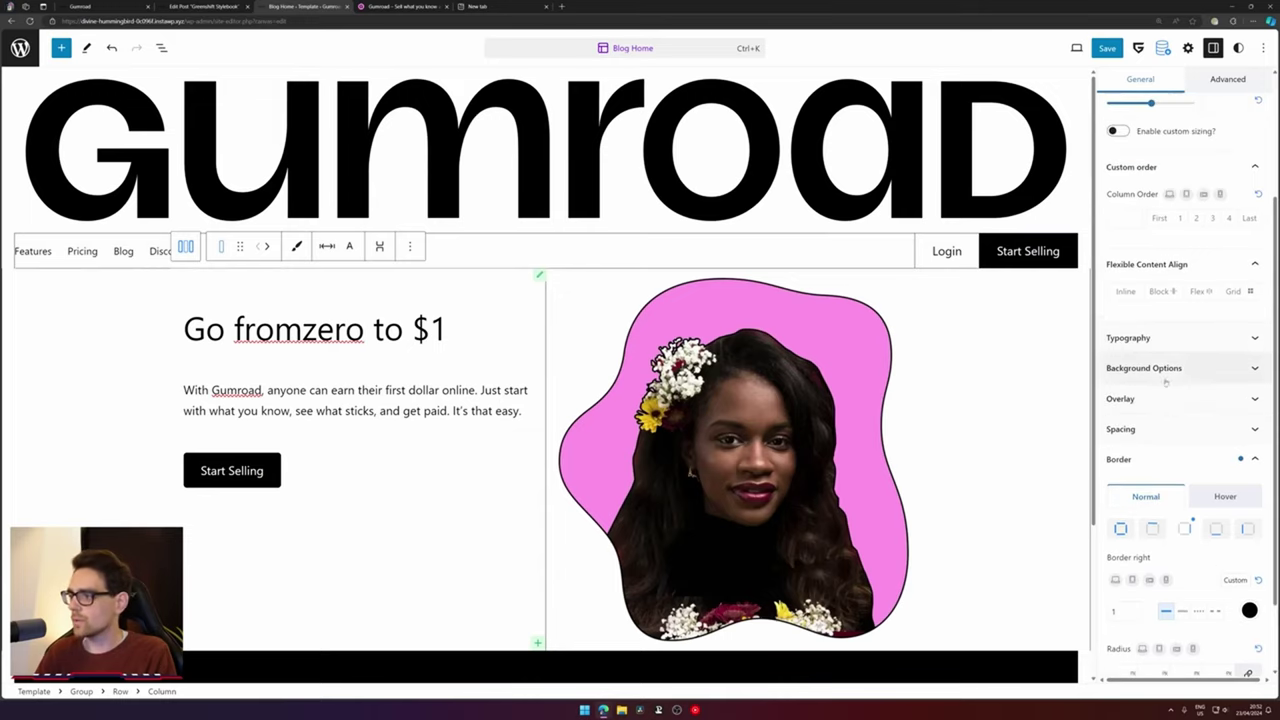
pyautogui.click(352, 246)
pyautogui.click(438, 280)
pyautogui.click(456, 372)
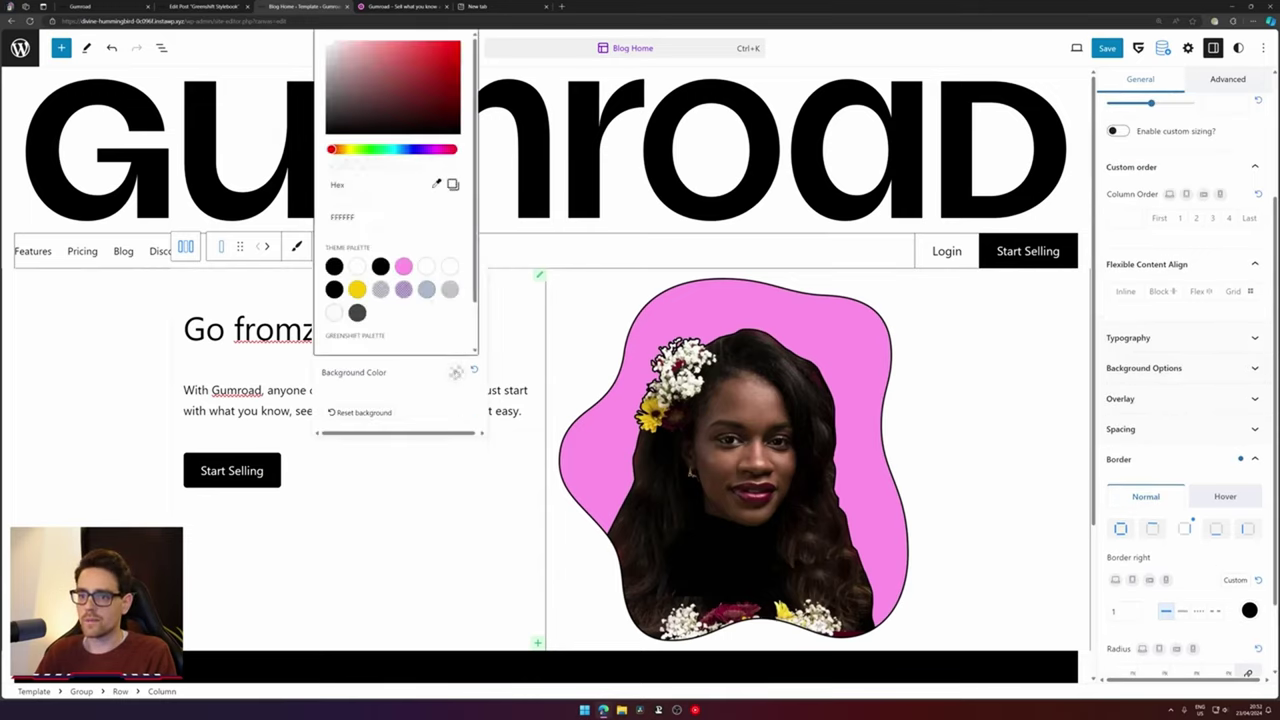
pyautogui.click(403, 266)
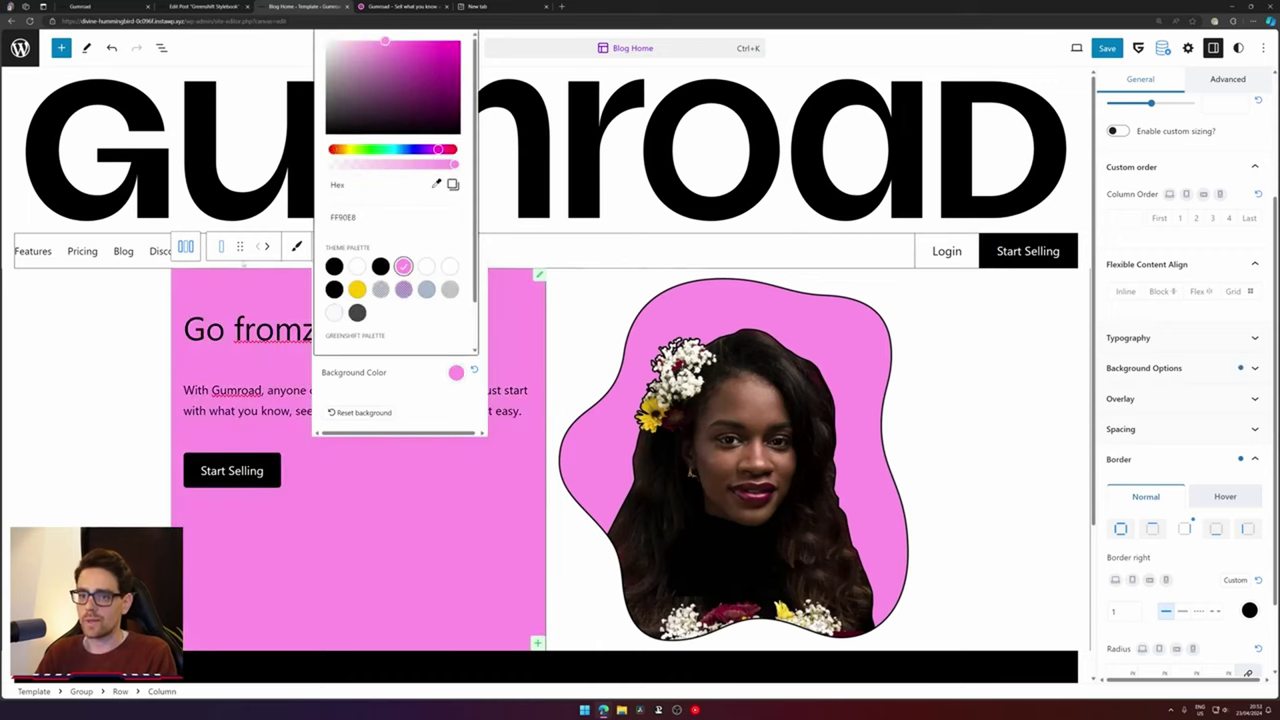
# Try a gradient background on the hero row and clear it
pyautogui.click(239, 305)
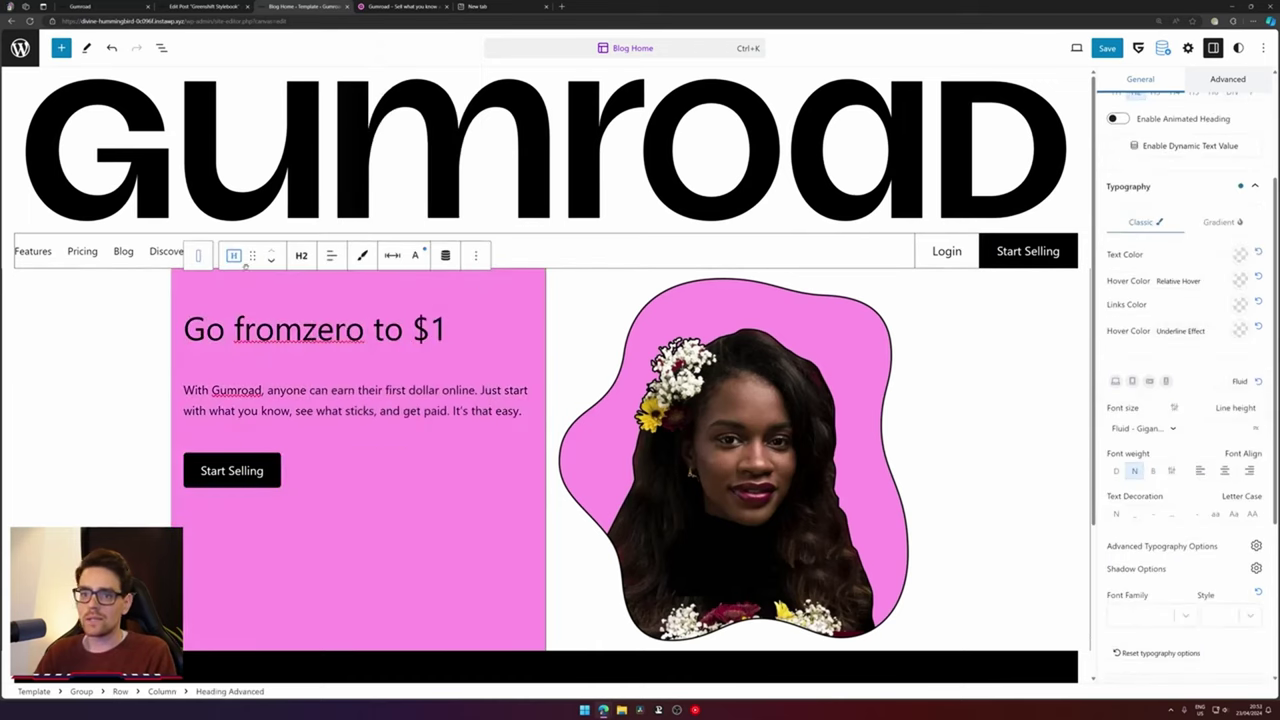
pyautogui.click(196, 258)
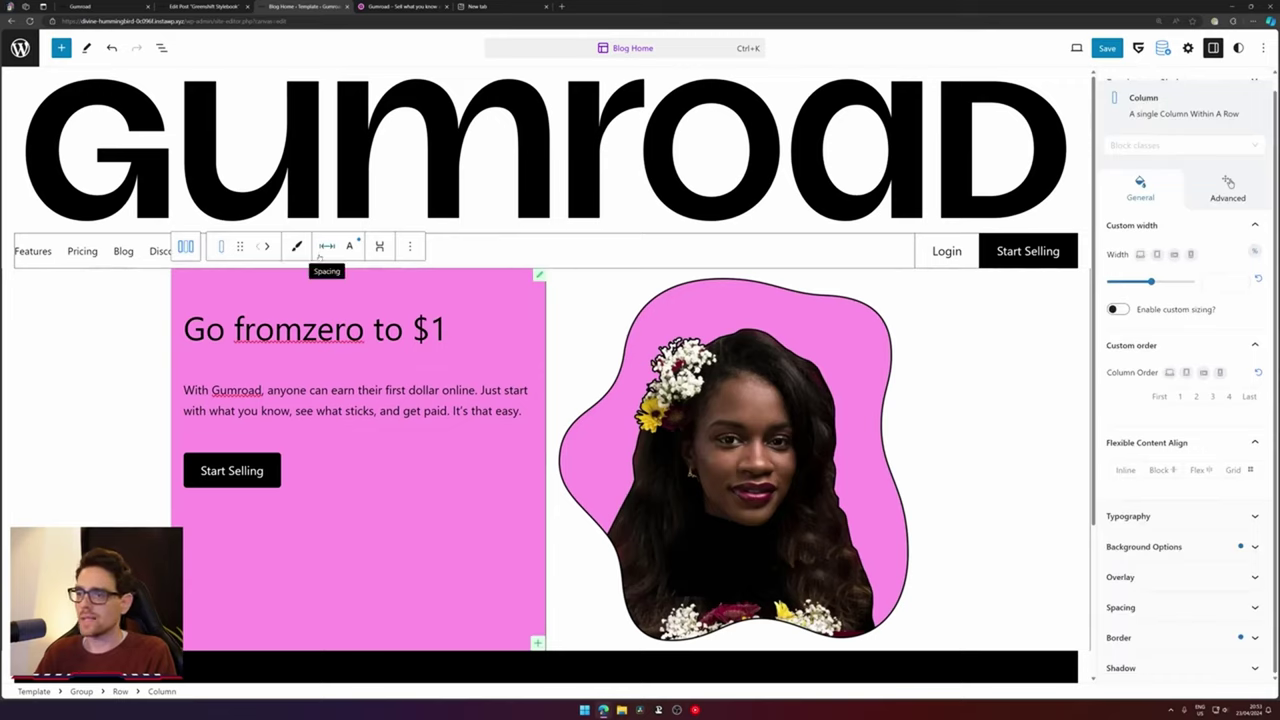
pyautogui.click(186, 246)
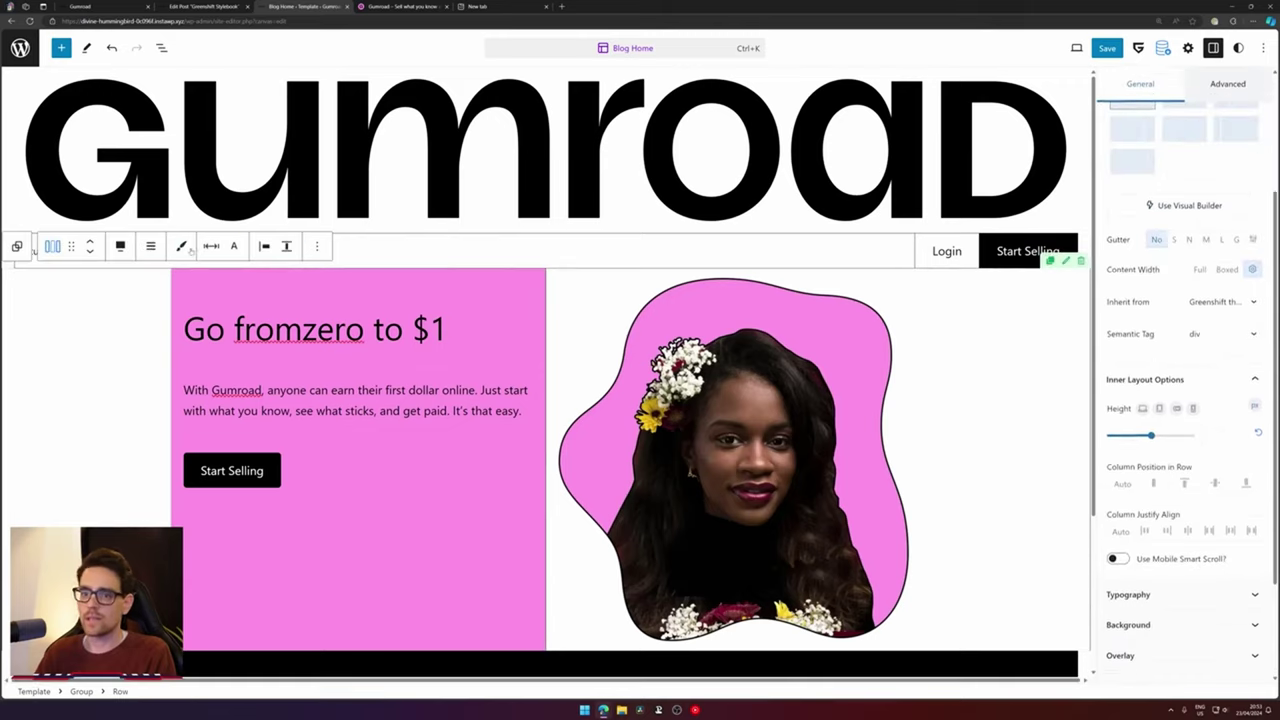
pyautogui.scroll(-2, 1181, 480)
pyautogui.click(1181, 495)
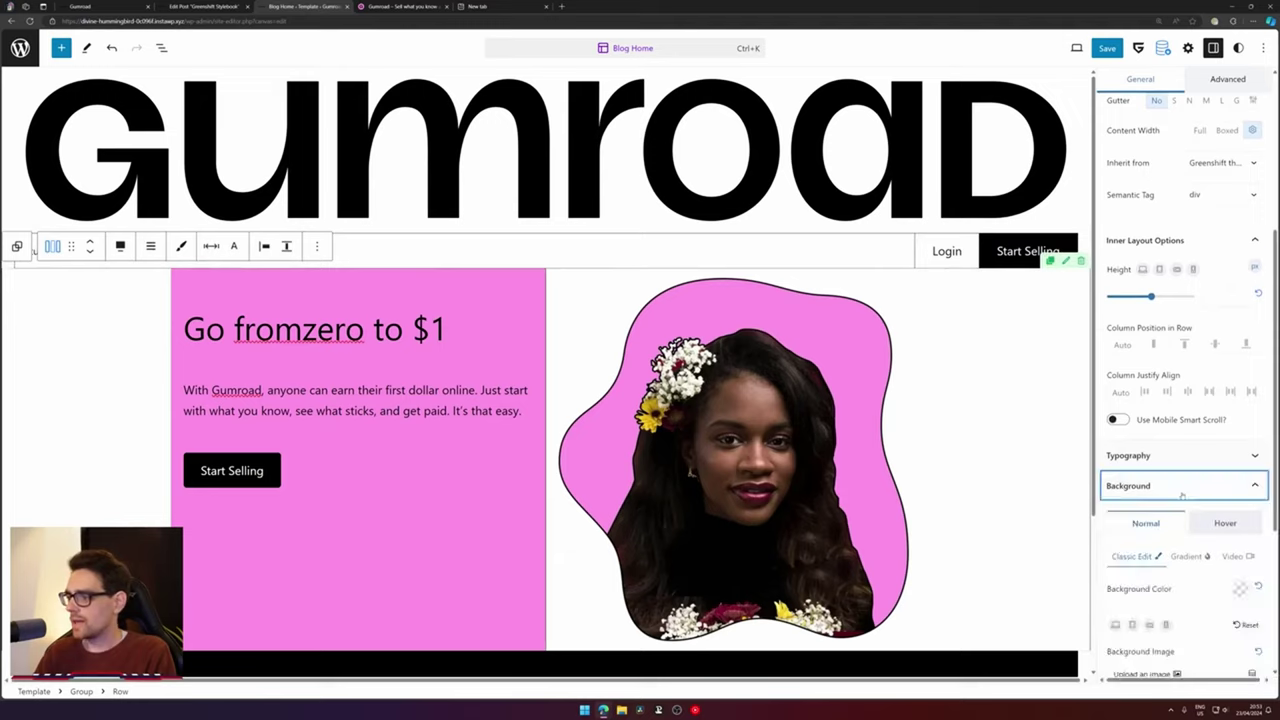
pyautogui.scroll(-3, 1181, 495)
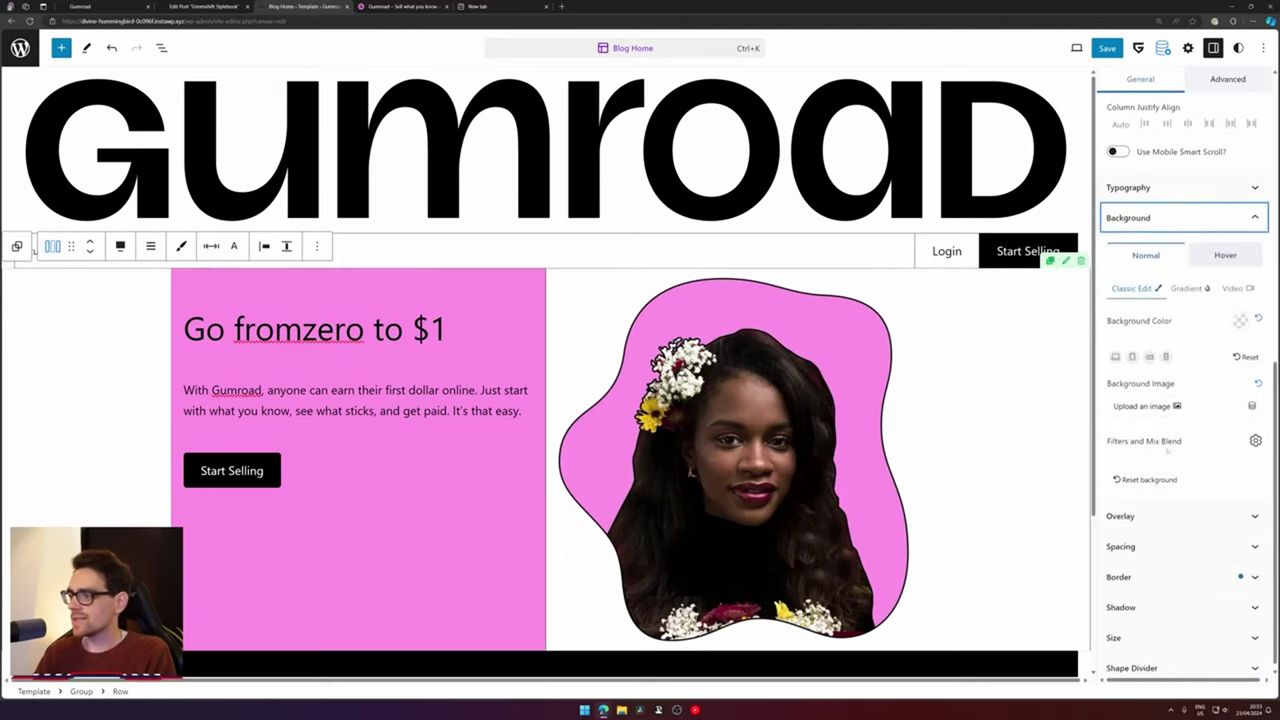
pyautogui.click(1190, 282)
pyautogui.click(1122, 320)
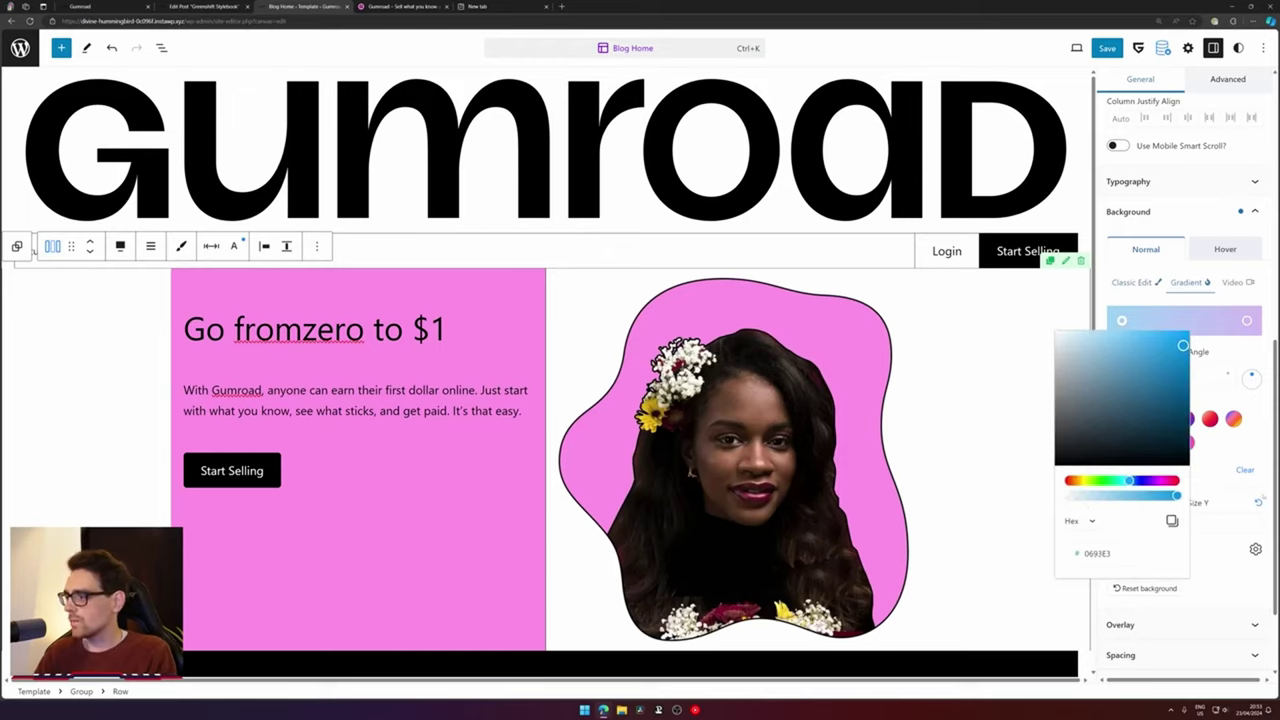
pyautogui.click(1239, 464)
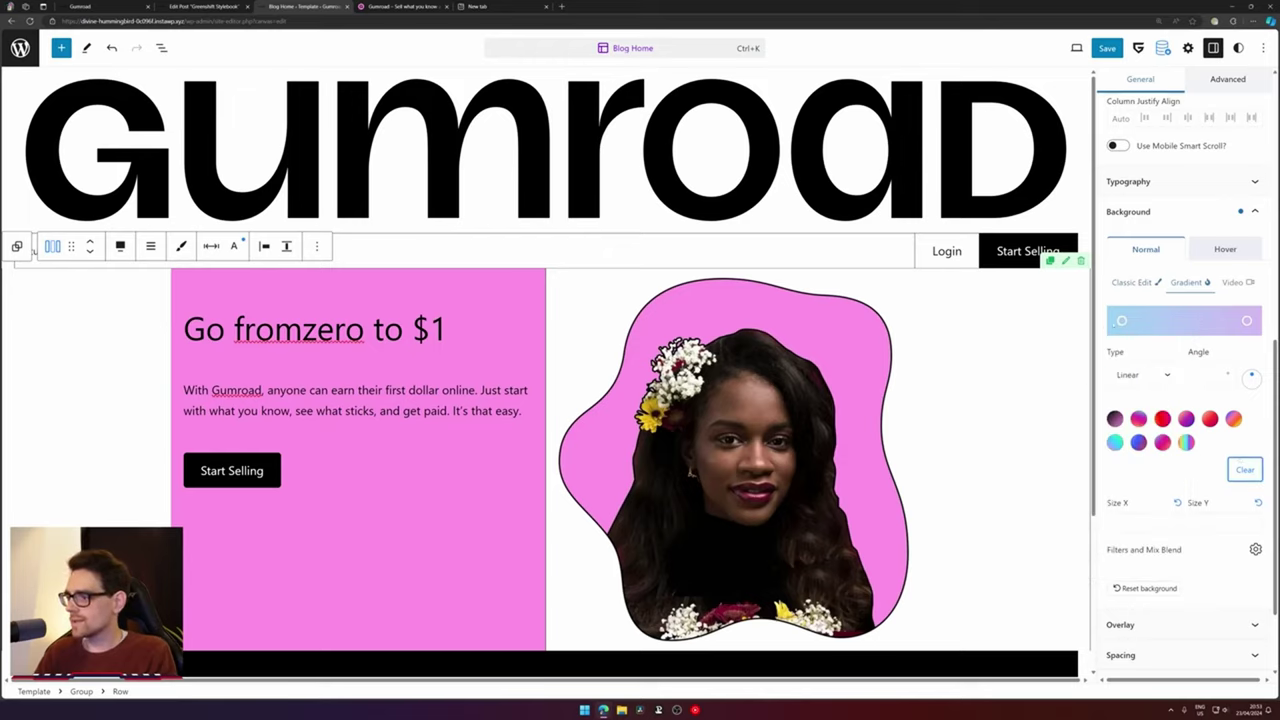
pyautogui.click(1121, 320)
pyautogui.click(1121, 320)
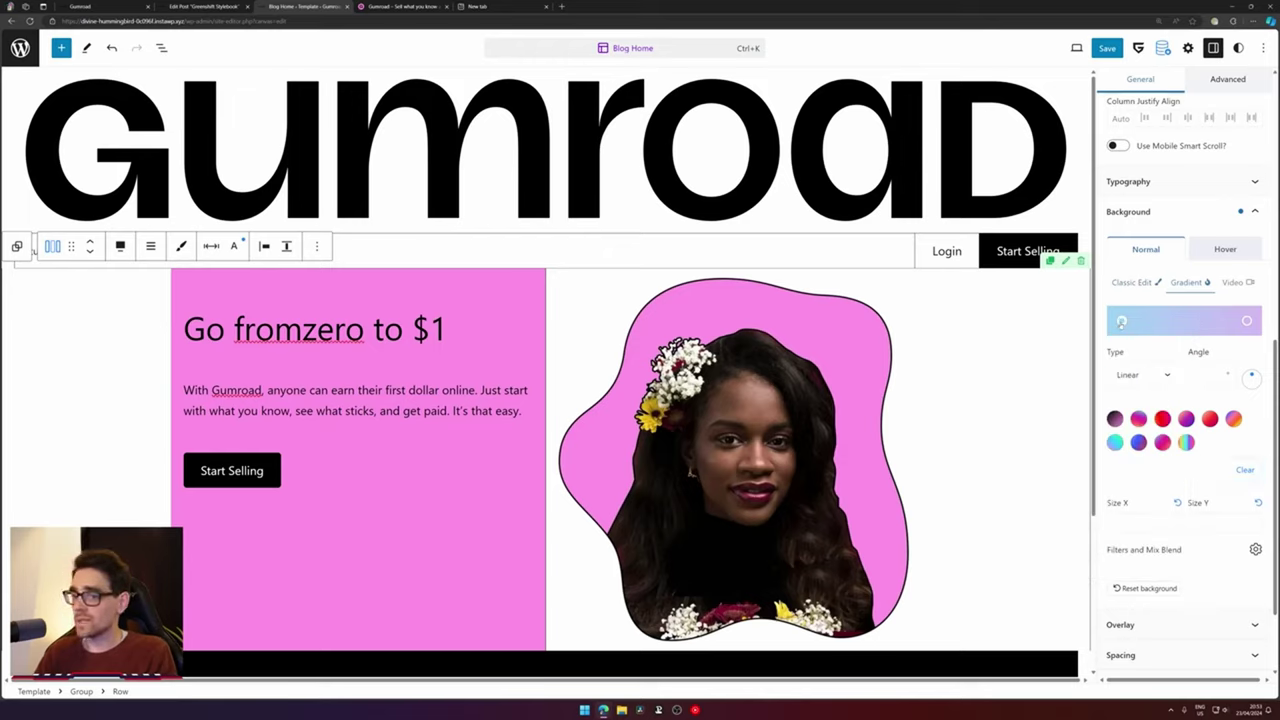
pyautogui.click(1121, 321)
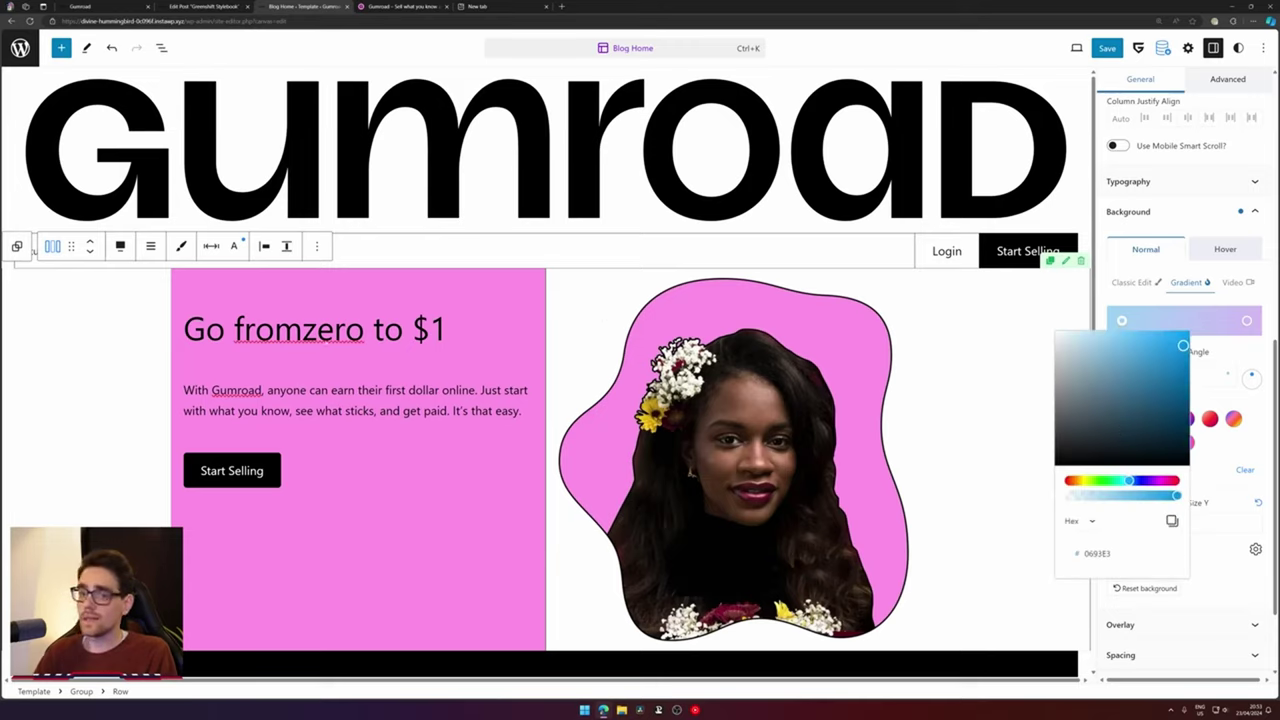
# Set the hero row's background colour to the theme palette's yellow, FFC900
pyautogui.click(1157, 285)
pyautogui.click(1240, 314)
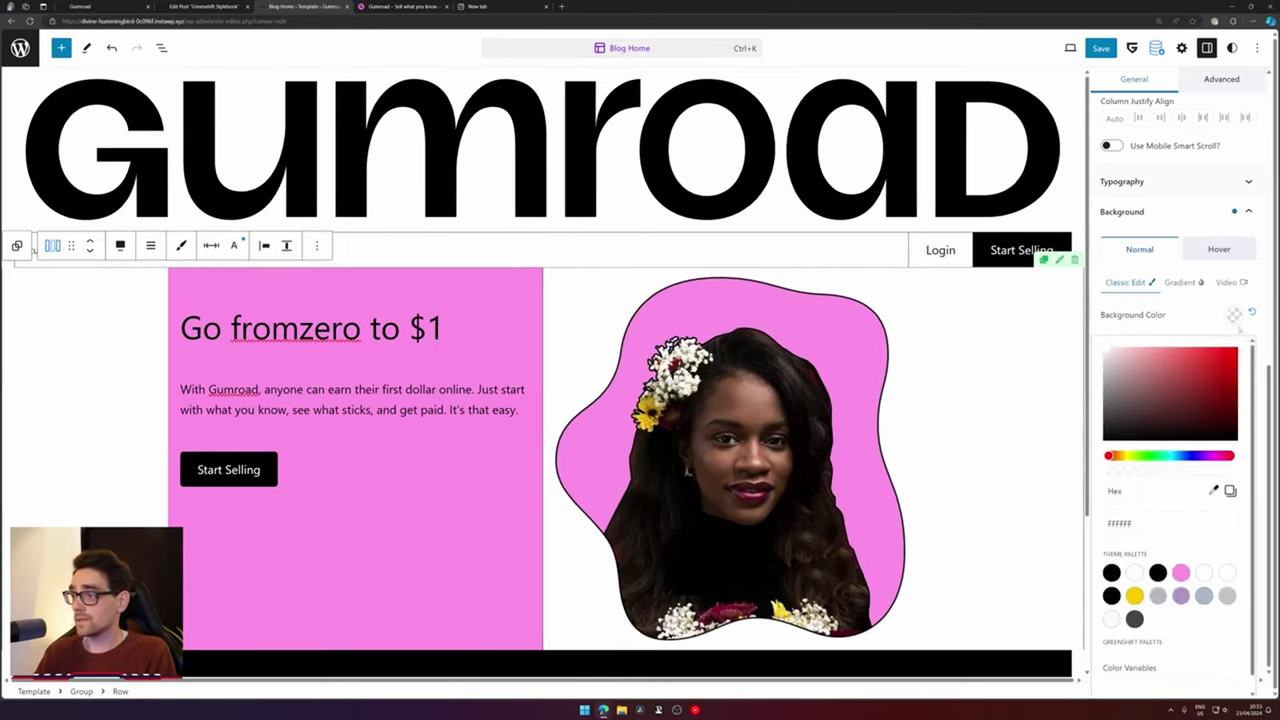
pyautogui.click(1134, 595)
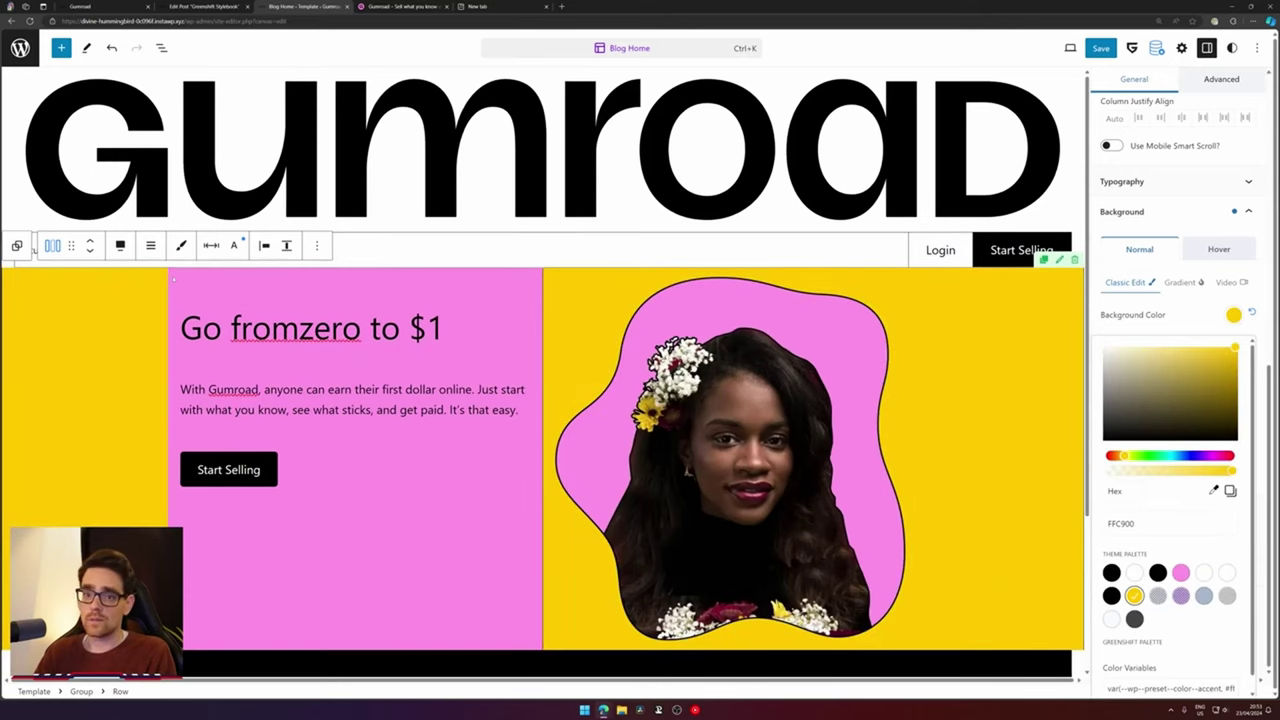
# Try a width of 100 on the pink text column, then set its width to 50
pyautogui.click(231, 297)
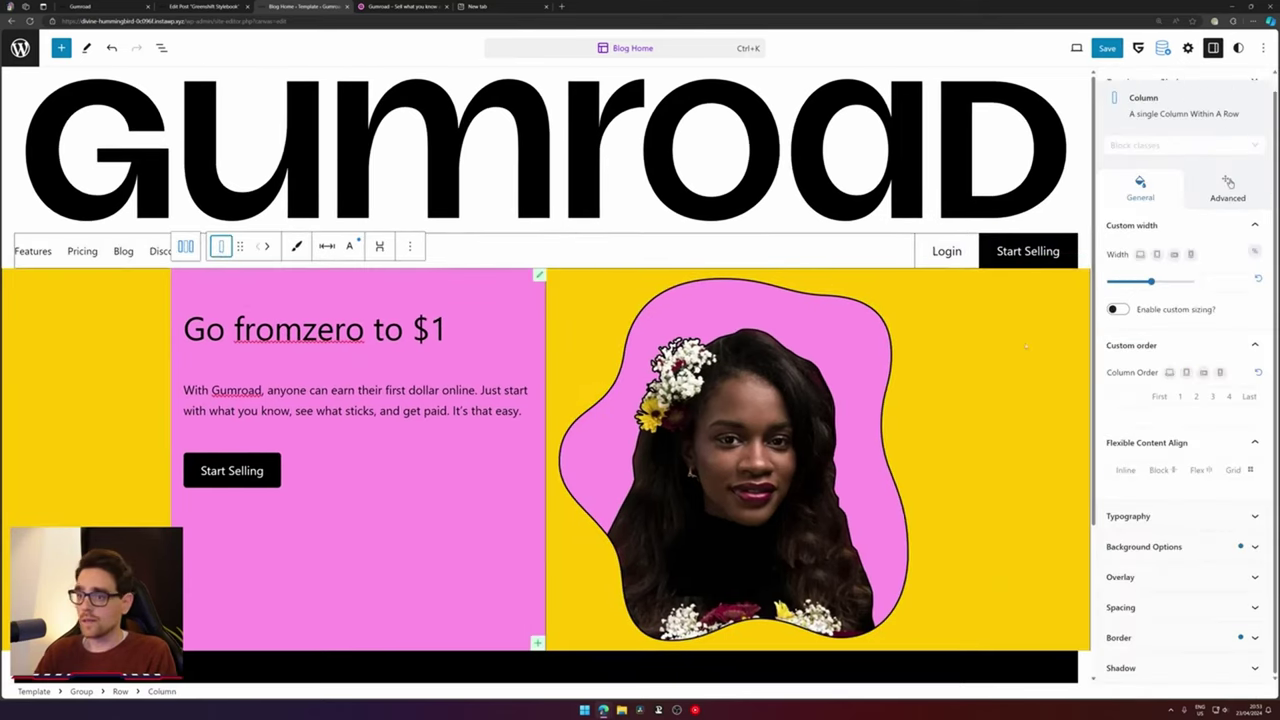
pyautogui.click(1225, 281)
pyautogui.write('100')
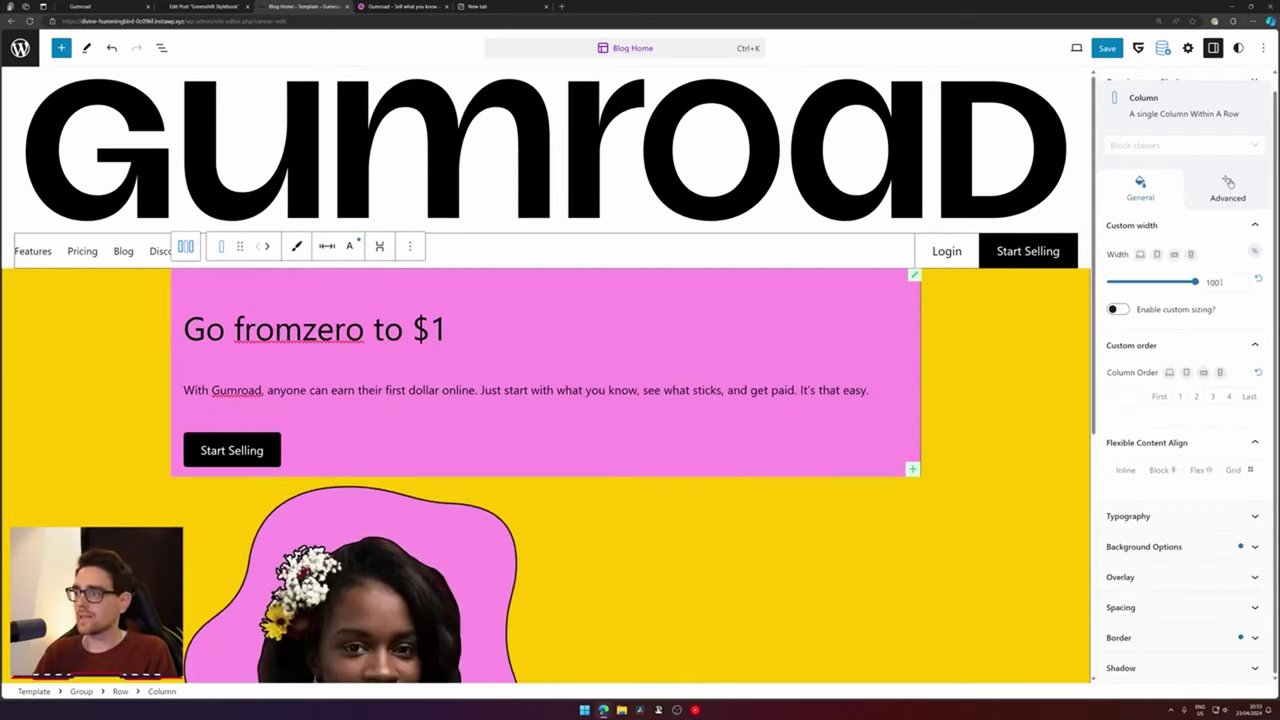
pyautogui.doubleClick(1218, 282)
pyautogui.write('50')
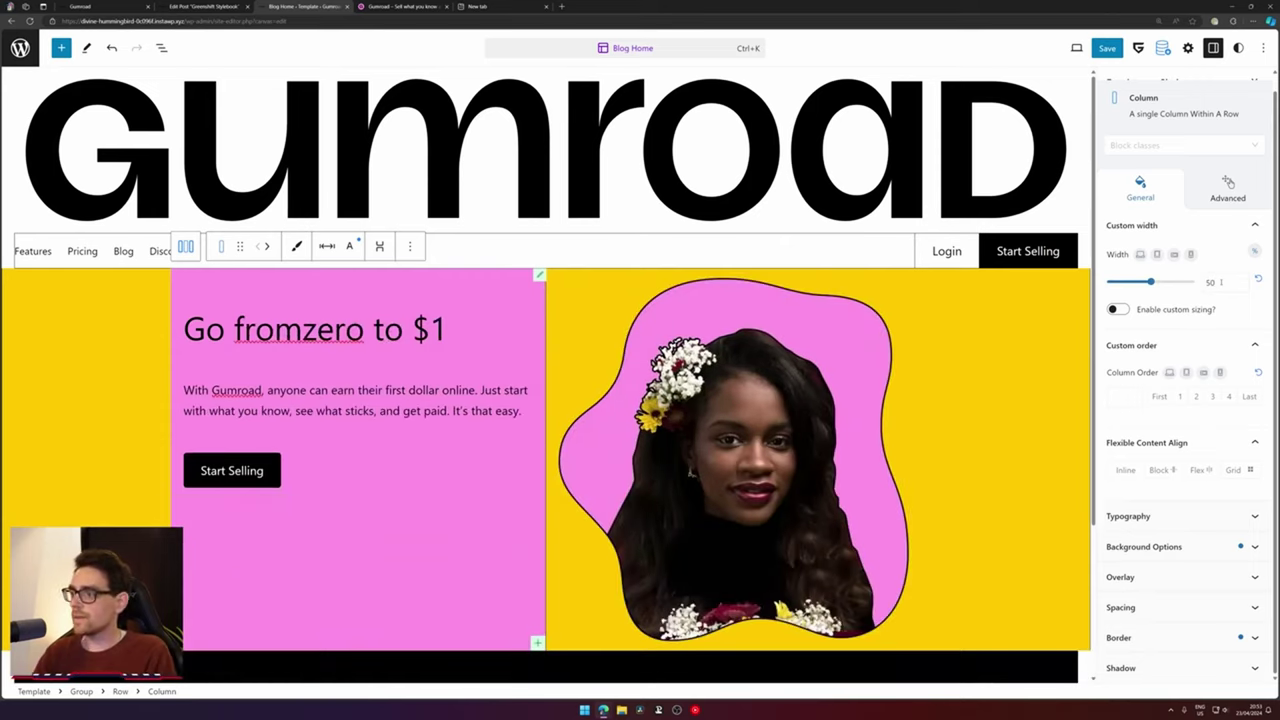
# Insert a Container / Wrapper block before the hero row
pyautogui.click(185, 246)
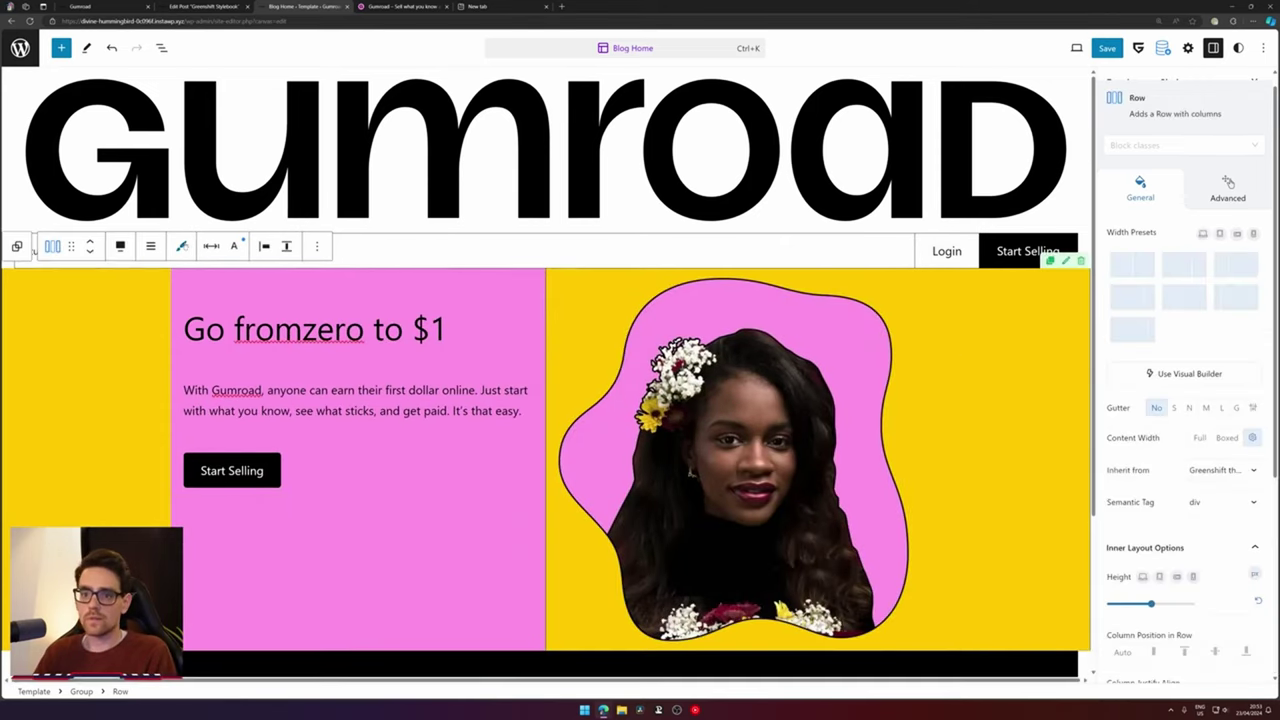
pyautogui.click(321, 246)
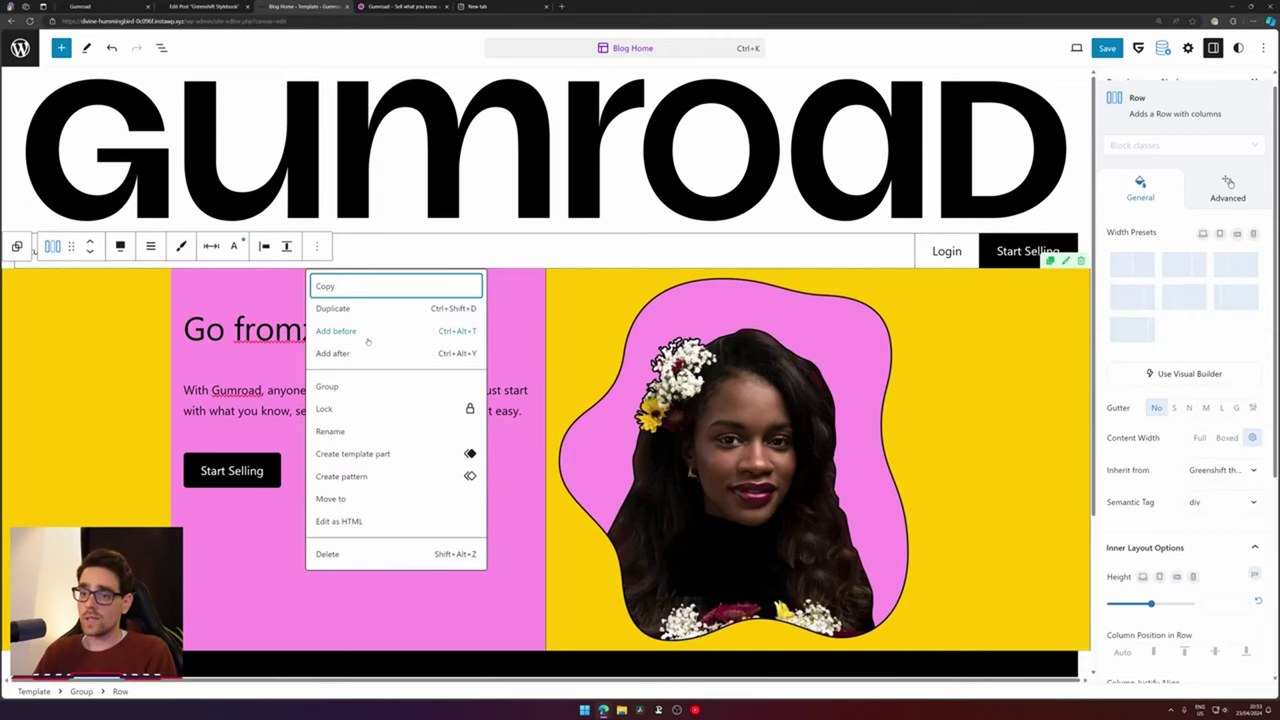
pyautogui.click(367, 341)
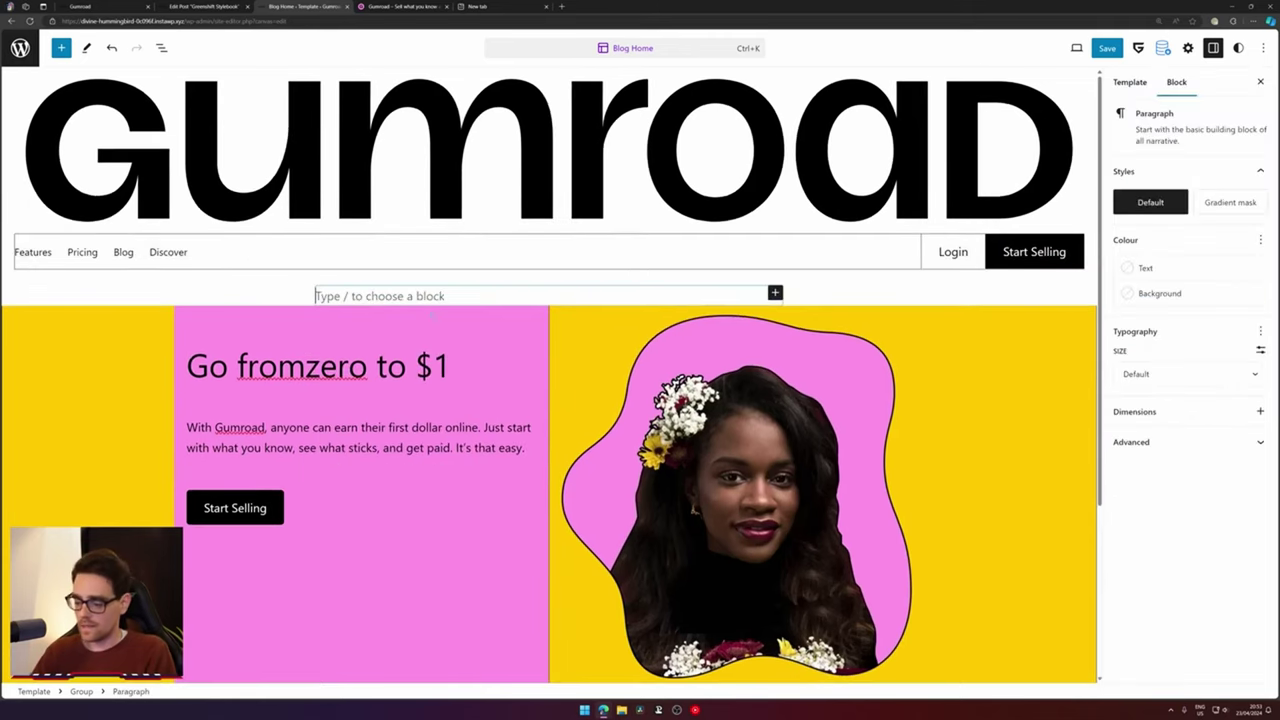
pyautogui.write('/contn')
pyautogui.press('BackSpace')
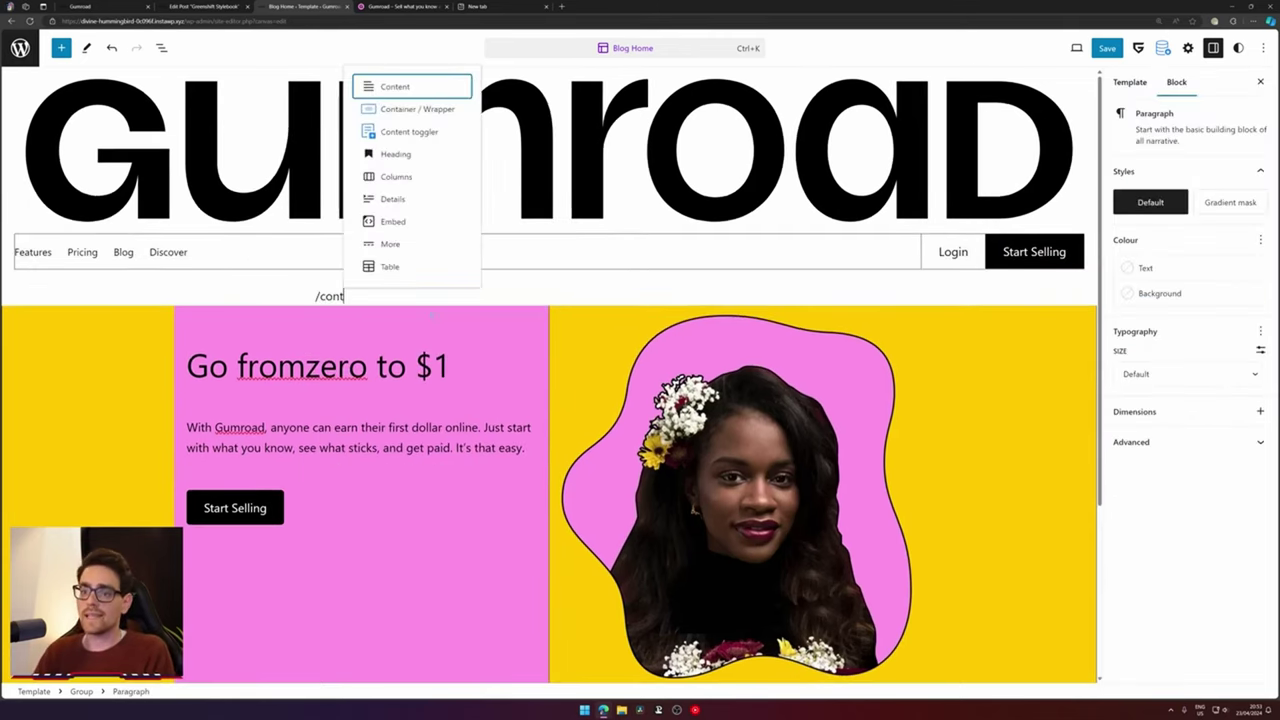
pyautogui.press('Down')
pyautogui.press('Return')
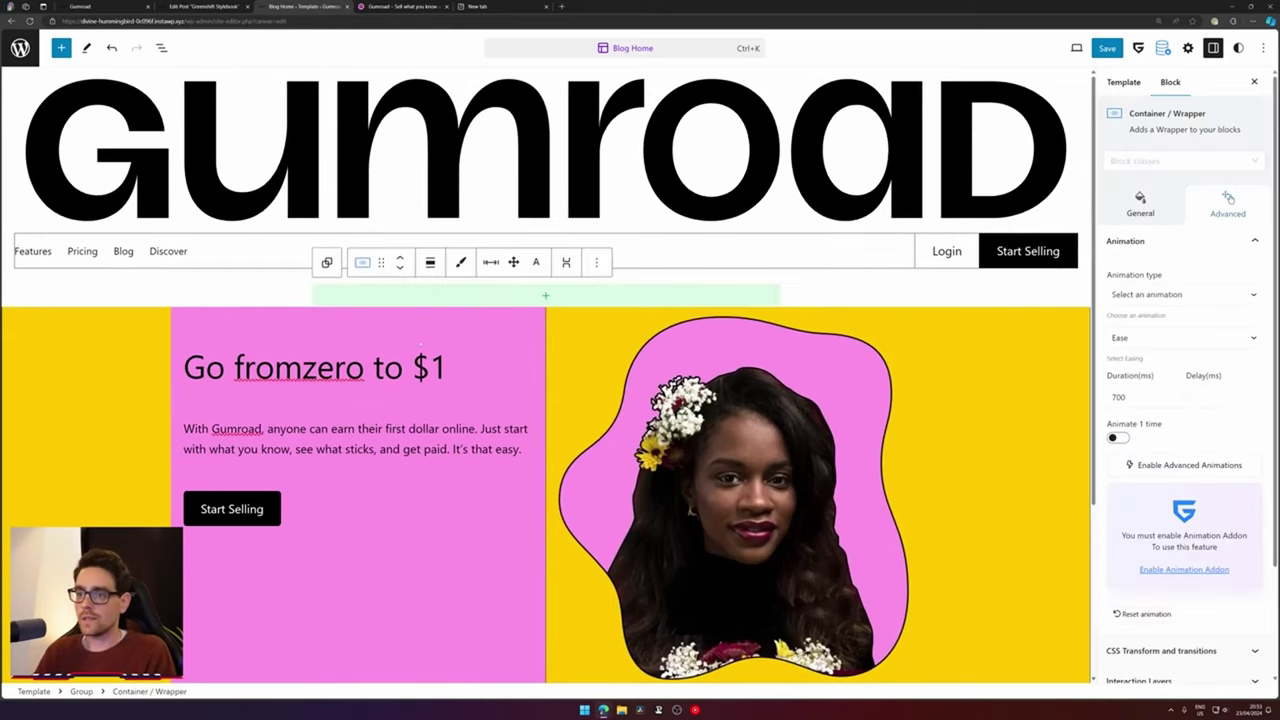
# Make the new container full width and nest two Container / Wrapper blocks inside it
pyautogui.click(430, 262)
pyautogui.click(470, 357)
pyautogui.click(545, 295)
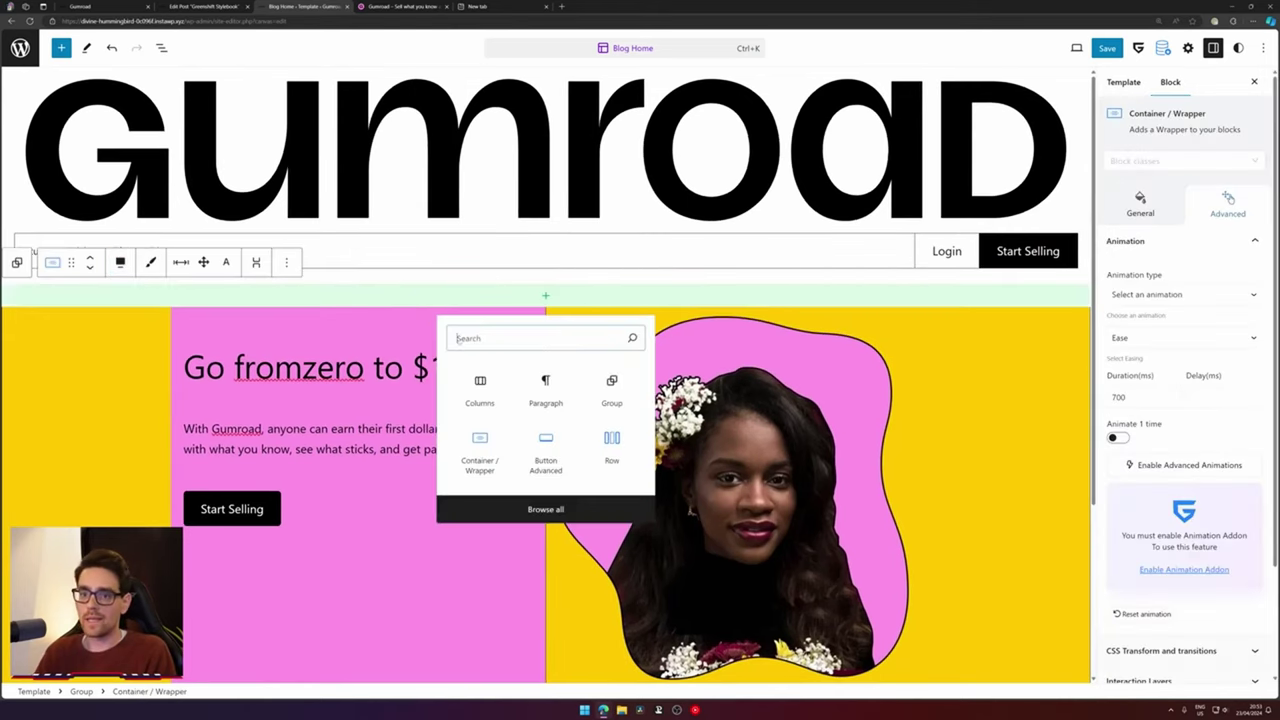
pyautogui.click(490, 450)
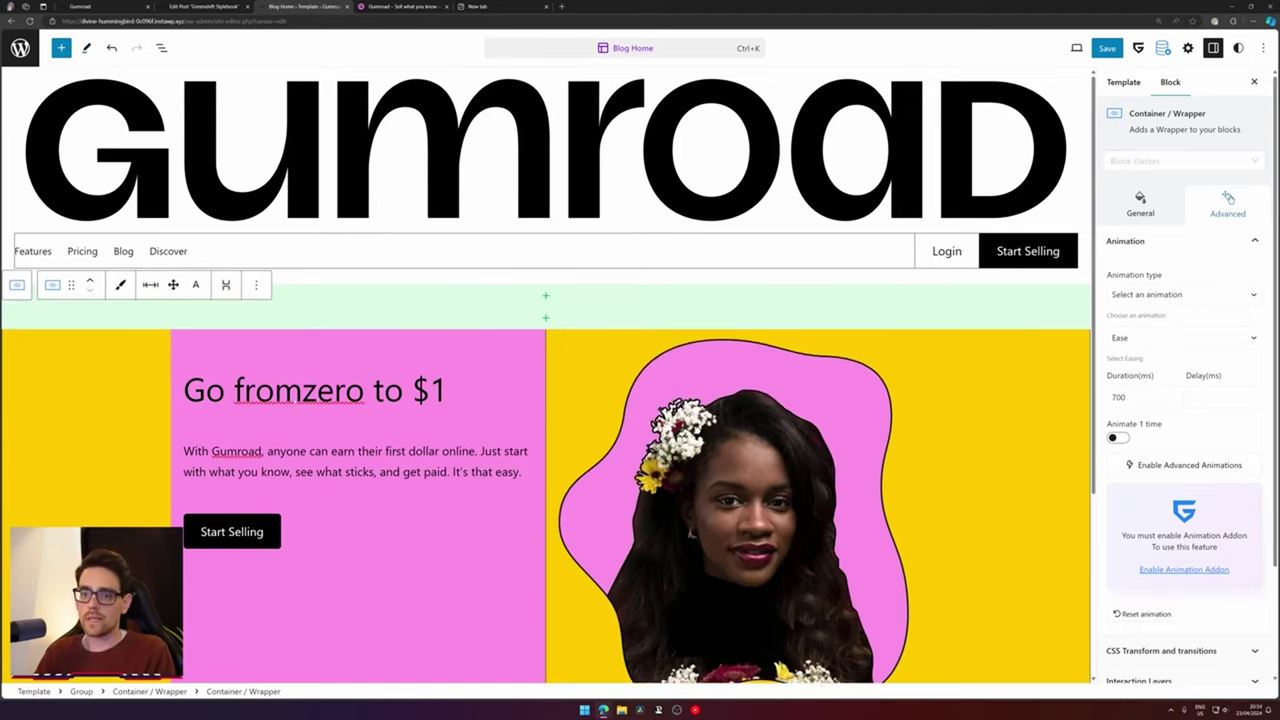
# Move the heading, paragraph and Start Selling button into the first inner container and the portrait image into the second
pyautogui.moveTo(200, 390); pyautogui.dragTo(232, 531)
pyautogui.moveTo(222, 316); pyautogui.dragTo(211, 300)
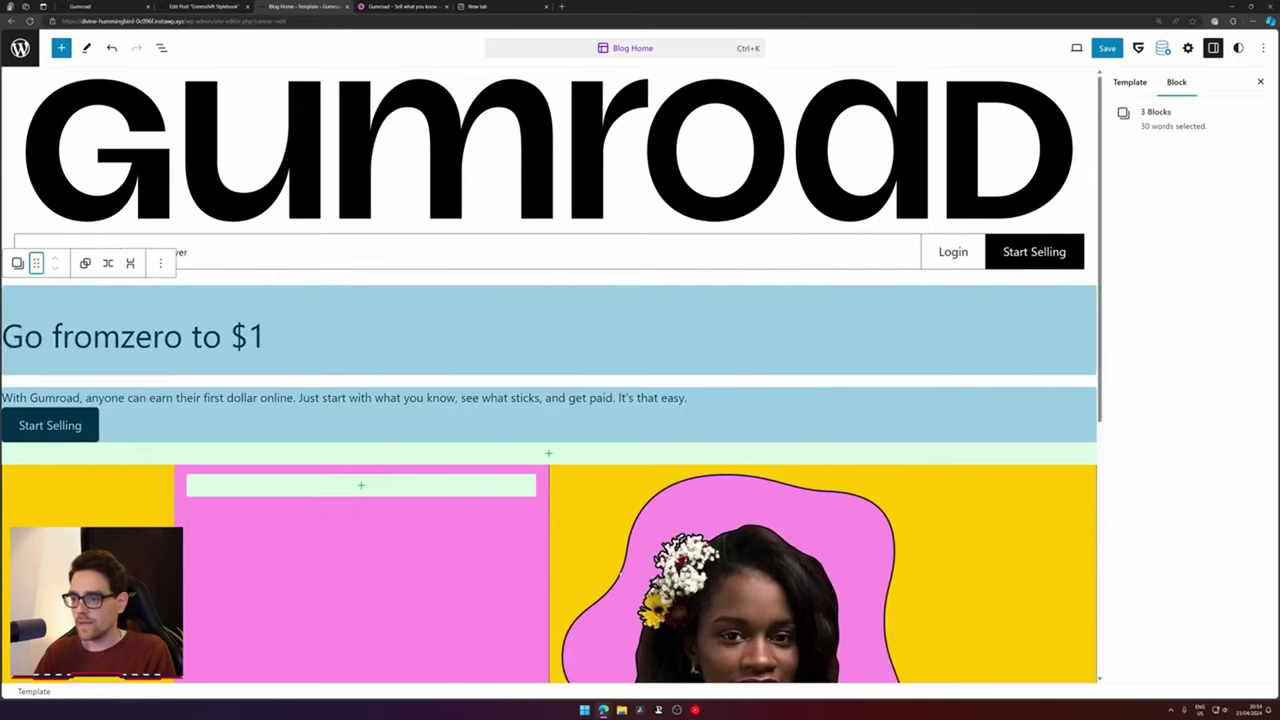
pyautogui.scroll(-2, 621, 574)
pyautogui.click(748, 480)
pyautogui.moveTo(627, 297); pyautogui.dragTo(430, 300)
# Delete the emptied yellow and pink row above the footer
pyautogui.scroll(-3, 297, 287)
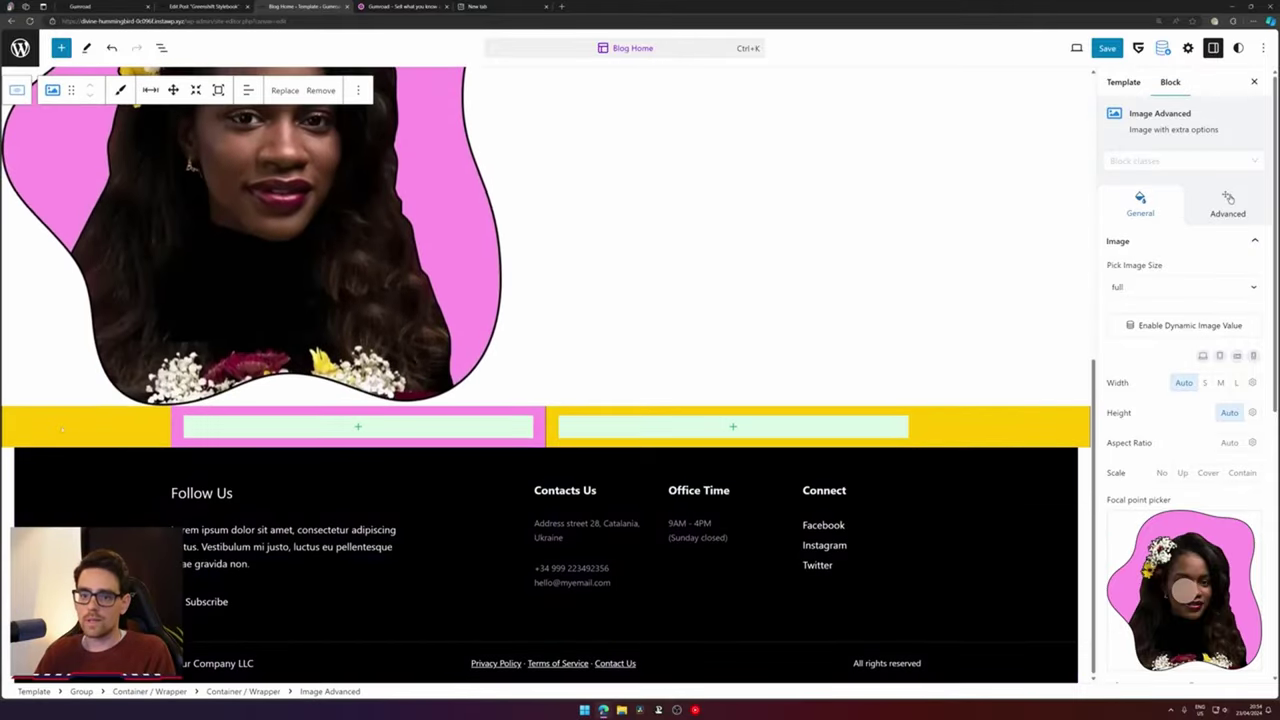
pyautogui.click(130, 427)
pyautogui.click(321, 385)
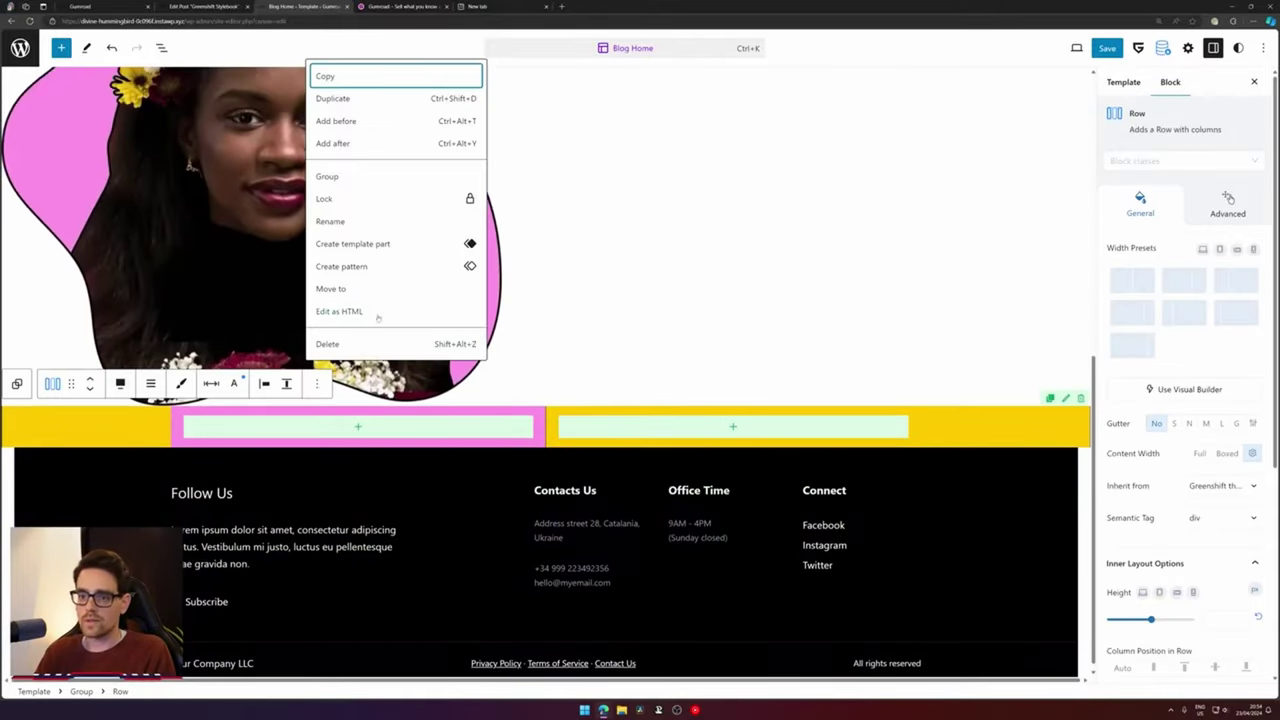
pyautogui.click(371, 343)
# Set the outer container's flexible content layout to Flex
pyautogui.scroll(3, 241, 226)
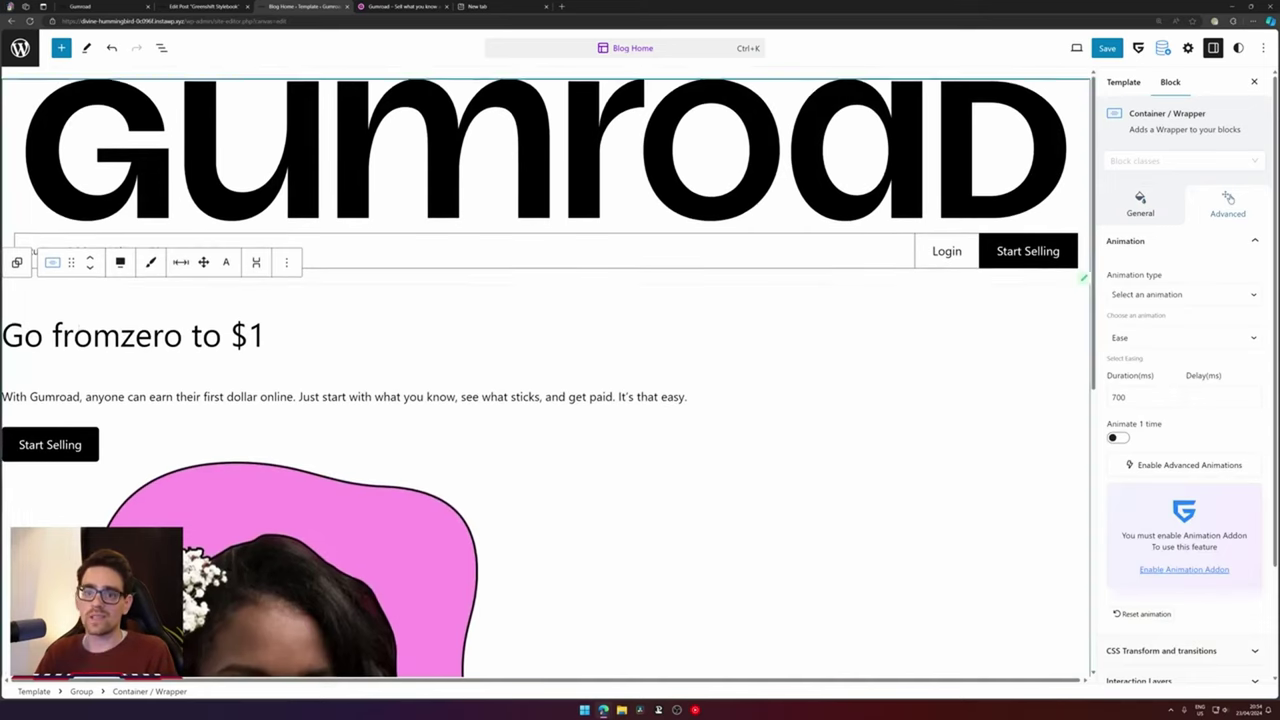
pyautogui.click(52, 262)
pyautogui.click(52, 262)
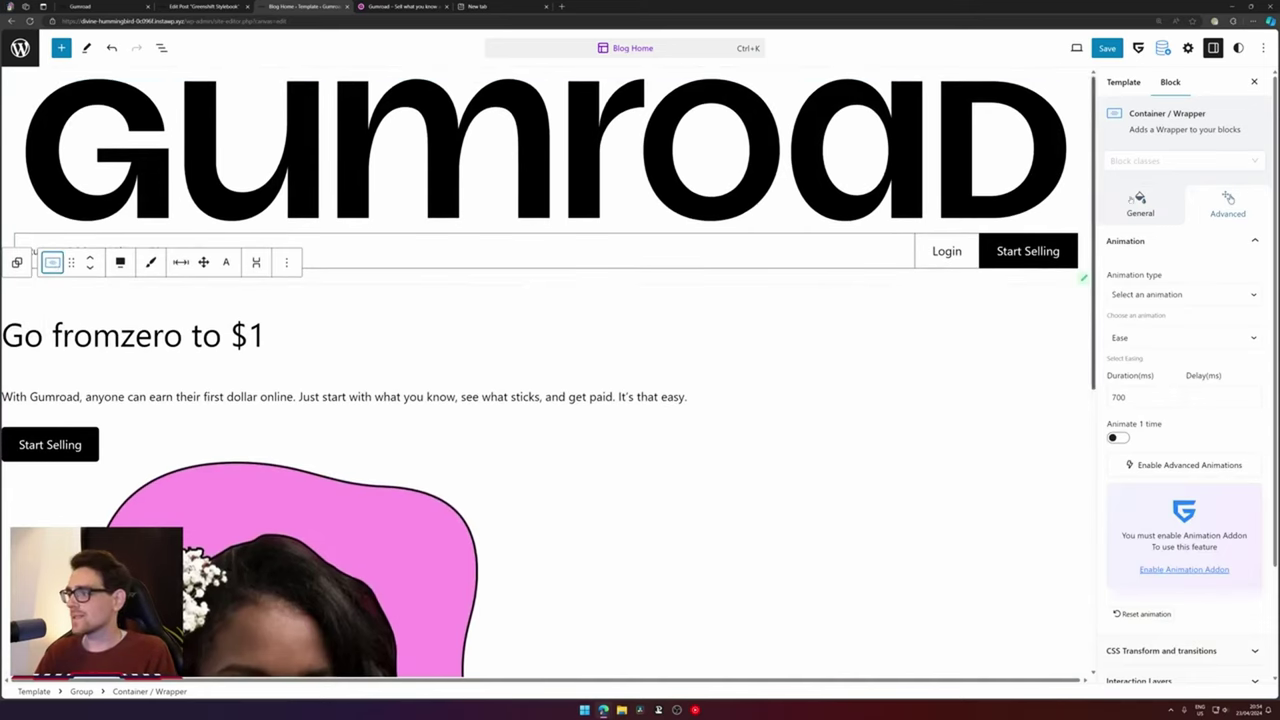
pyautogui.click(1140, 205)
pyautogui.click(1200, 395)
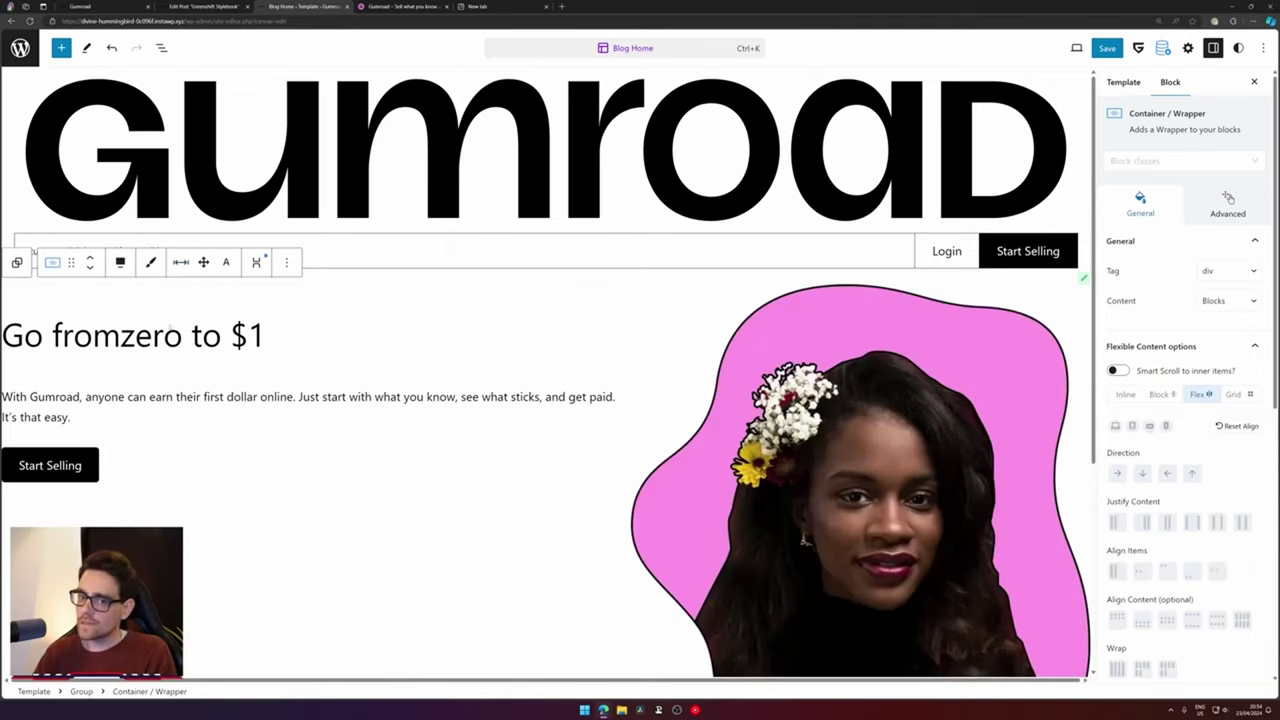
# Examine how the hero section's text and image containers share the width at different page zoom levels
pyautogui.scroll(-1, 346, 346)
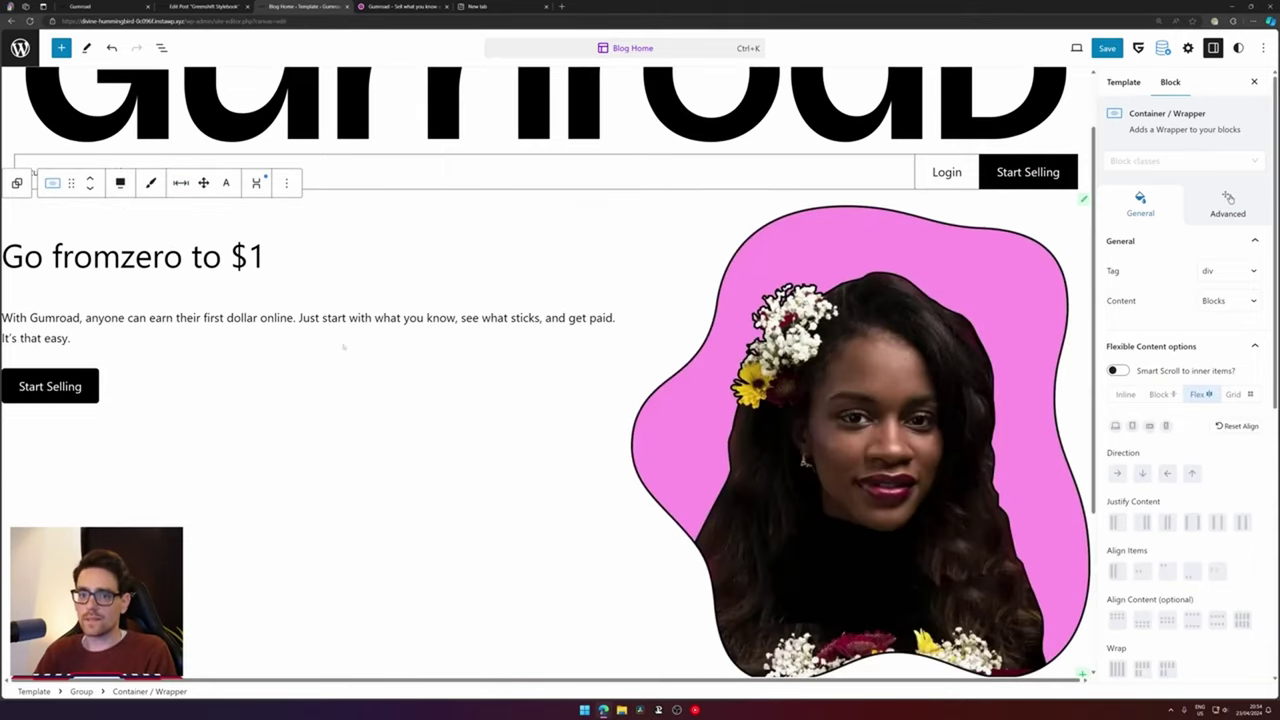
pyautogui.click(945, 247)
pyautogui.hotkey('ctrl', 'z')
pyautogui.scroll(-6, 787, 308)
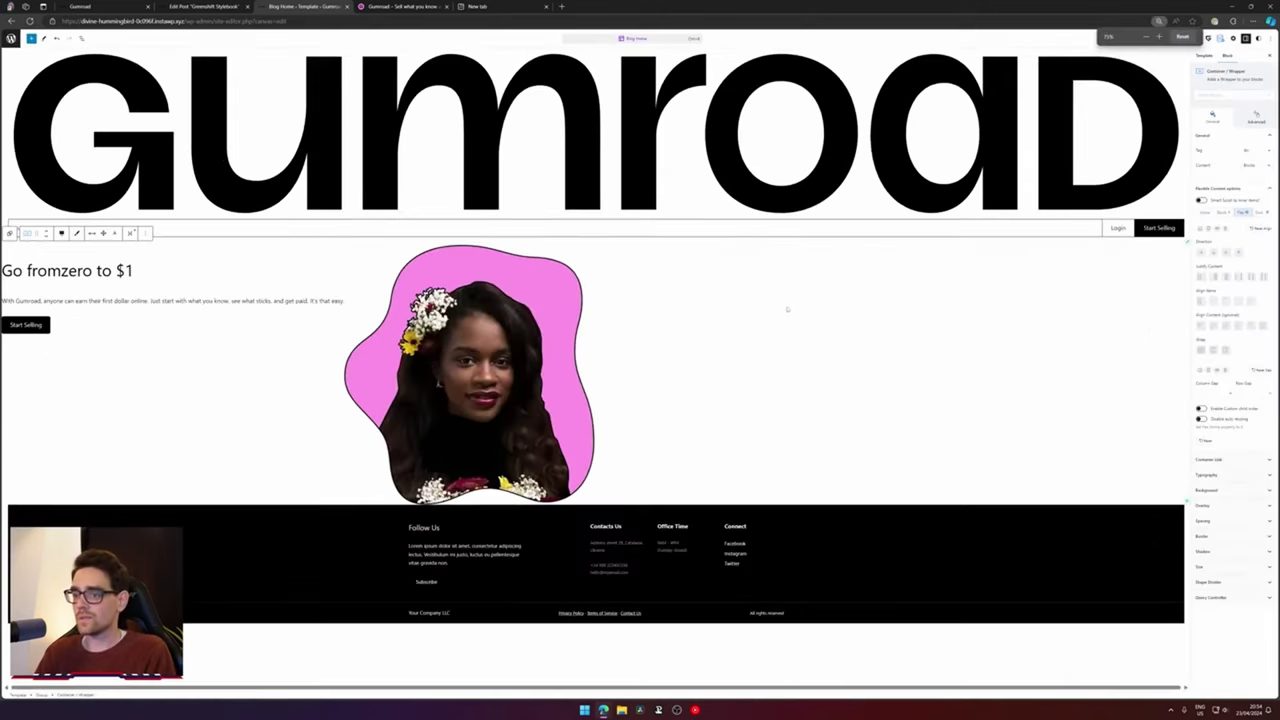
pyautogui.hotkey('ctrl', '+')
pyautogui.hotkey('ctrl', '+')
pyautogui.hotkey('ctrl', '+')
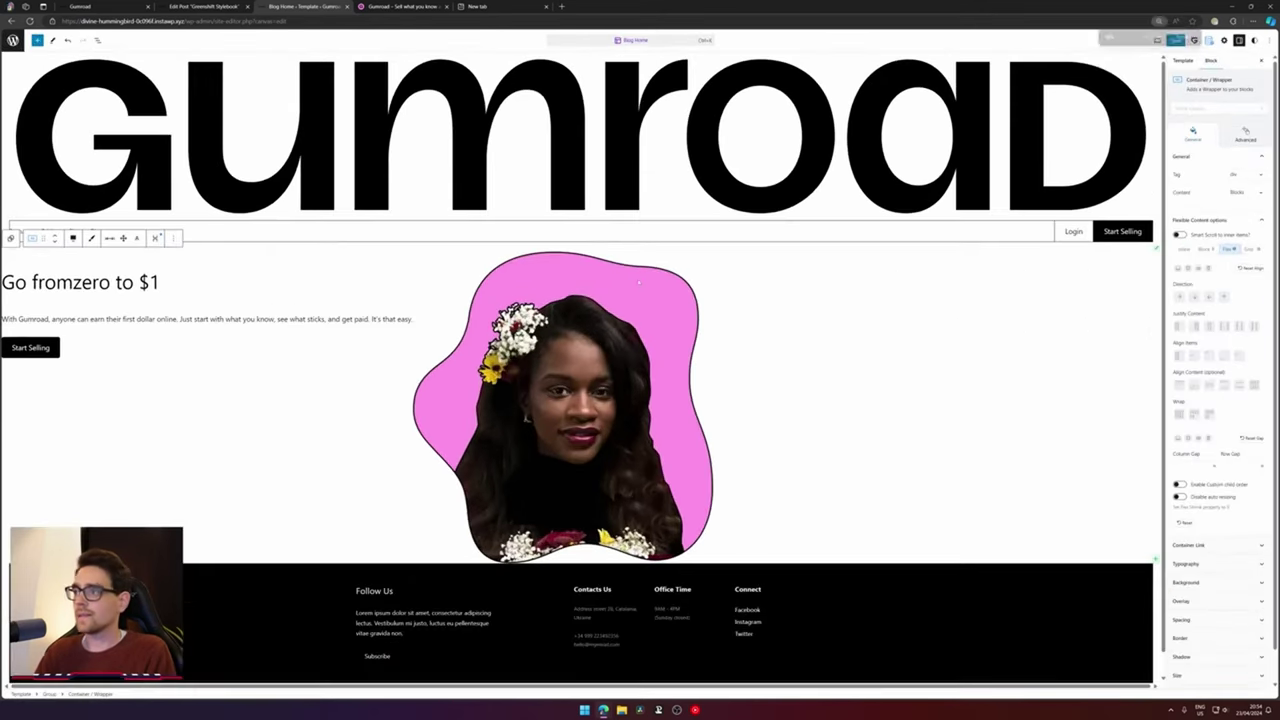
pyautogui.hotkey('ctrl', '+')
pyautogui.hotkey('ctrl', '+')
pyautogui.hotkey('ctrl', '+')
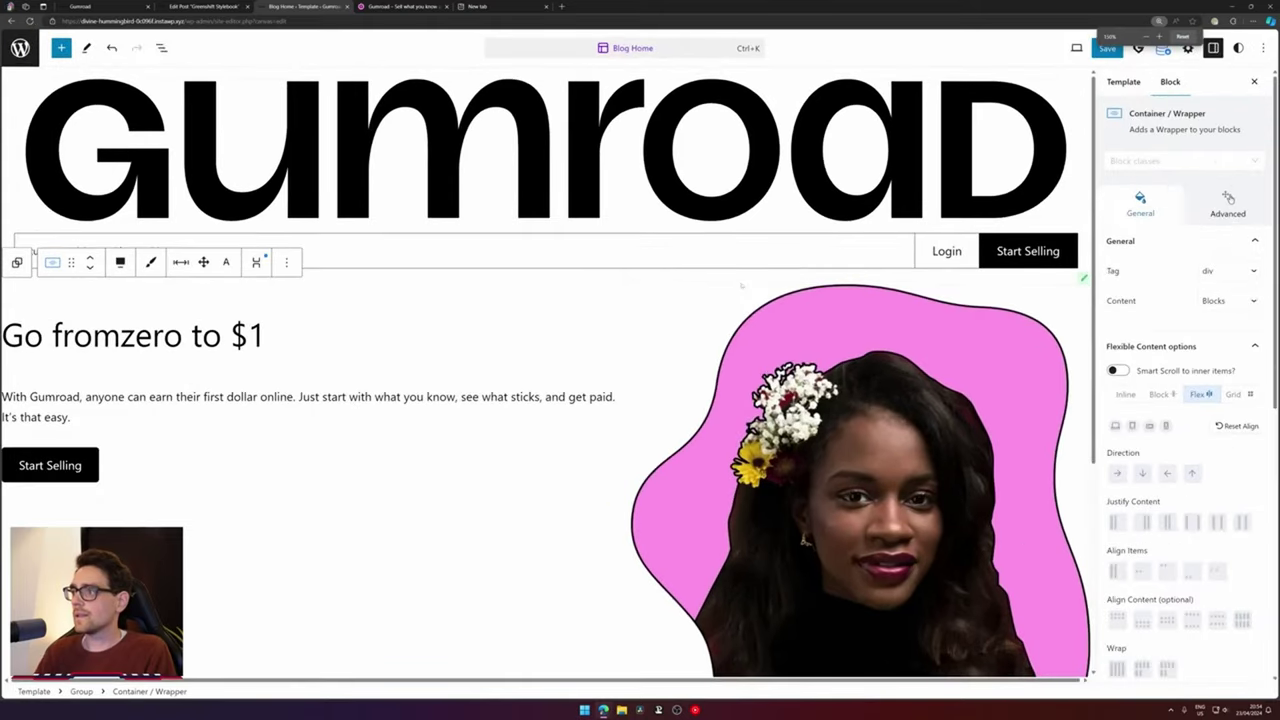
pyautogui.scroll(-4, 742, 286)
pyautogui.scroll(1, 289, 179)
pyautogui.scroll(1, 288, 178)
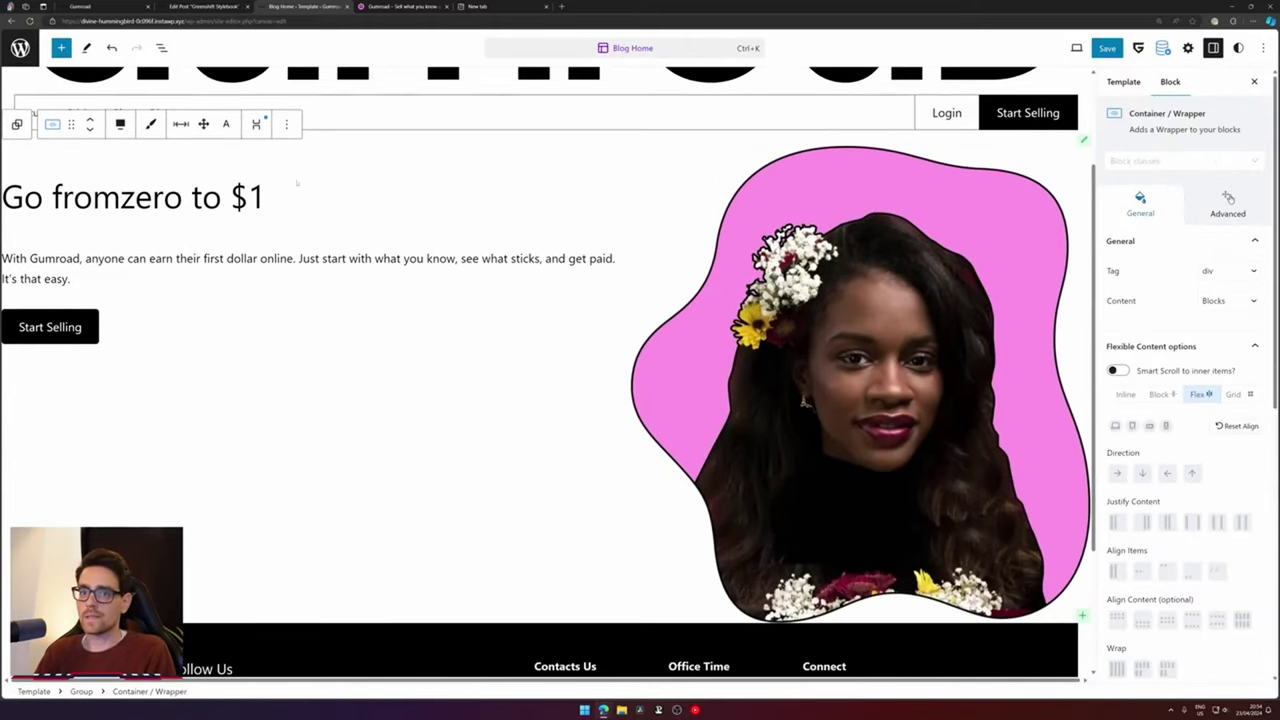
# Insert a Greenshift row with two equal columns between the header and the flex container
pyautogui.click(286, 124)
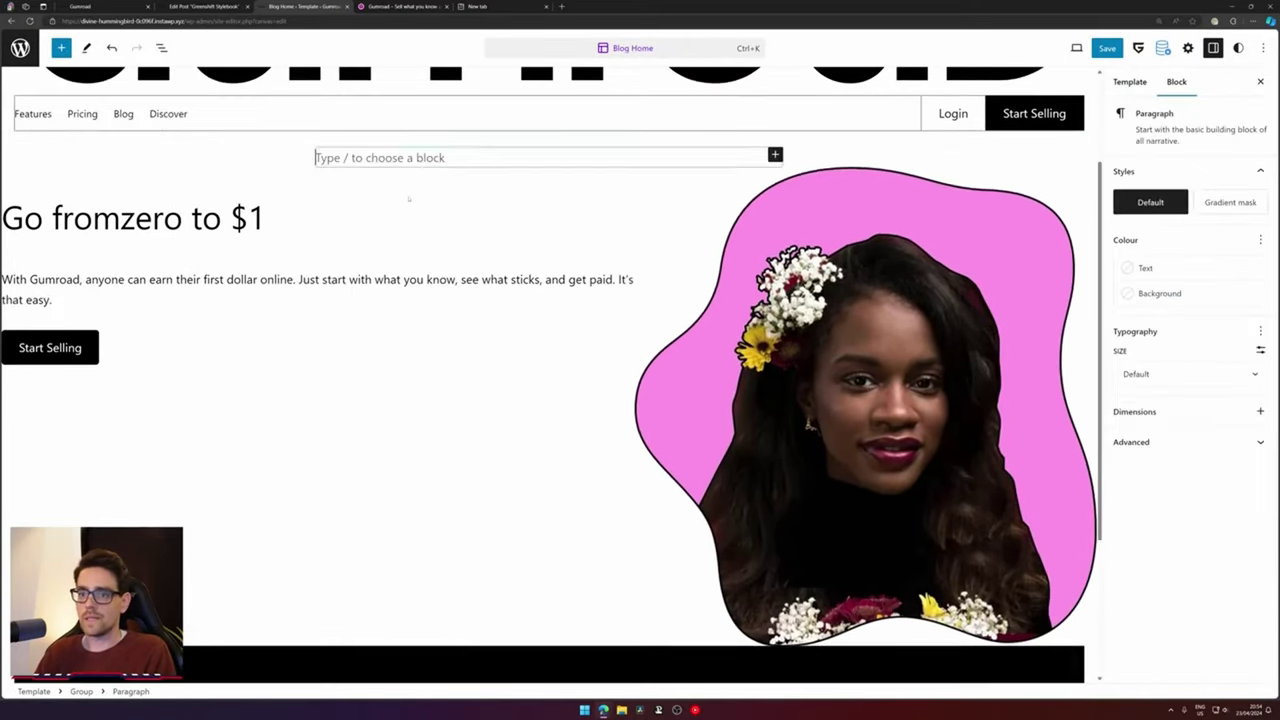
pyautogui.click(341, 210)
pyautogui.write('/row')
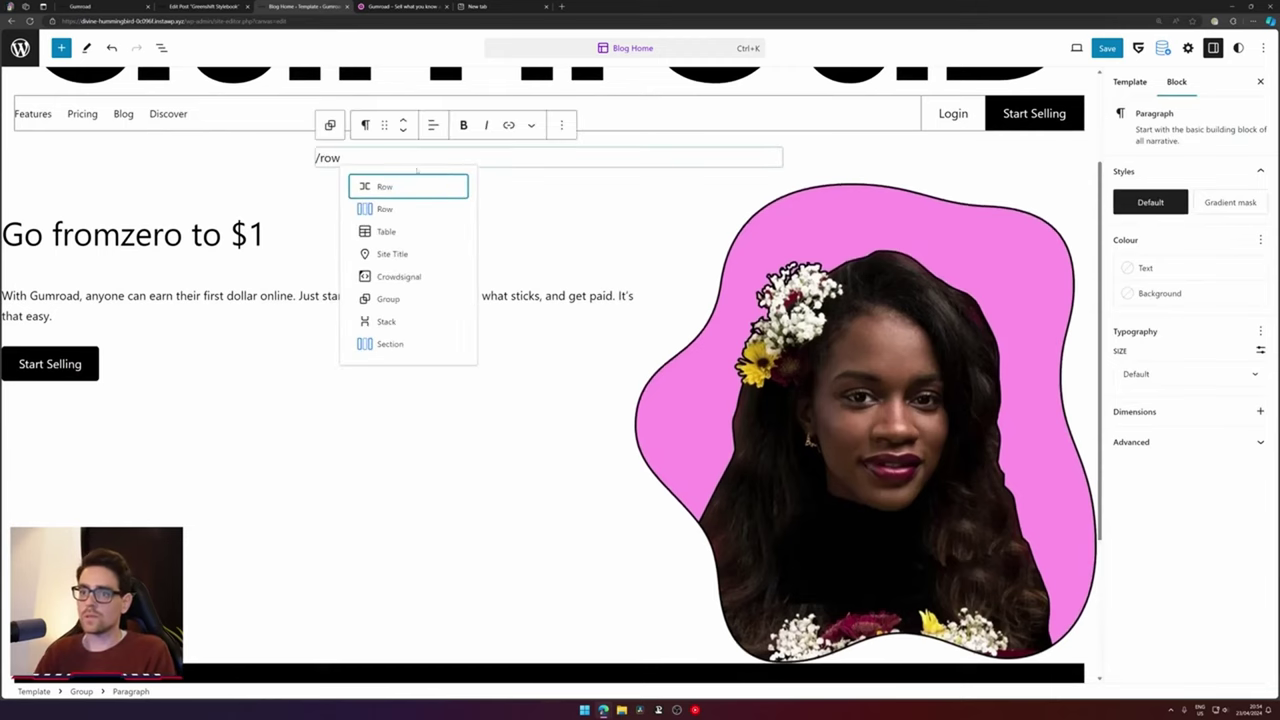
pyautogui.press('Return')
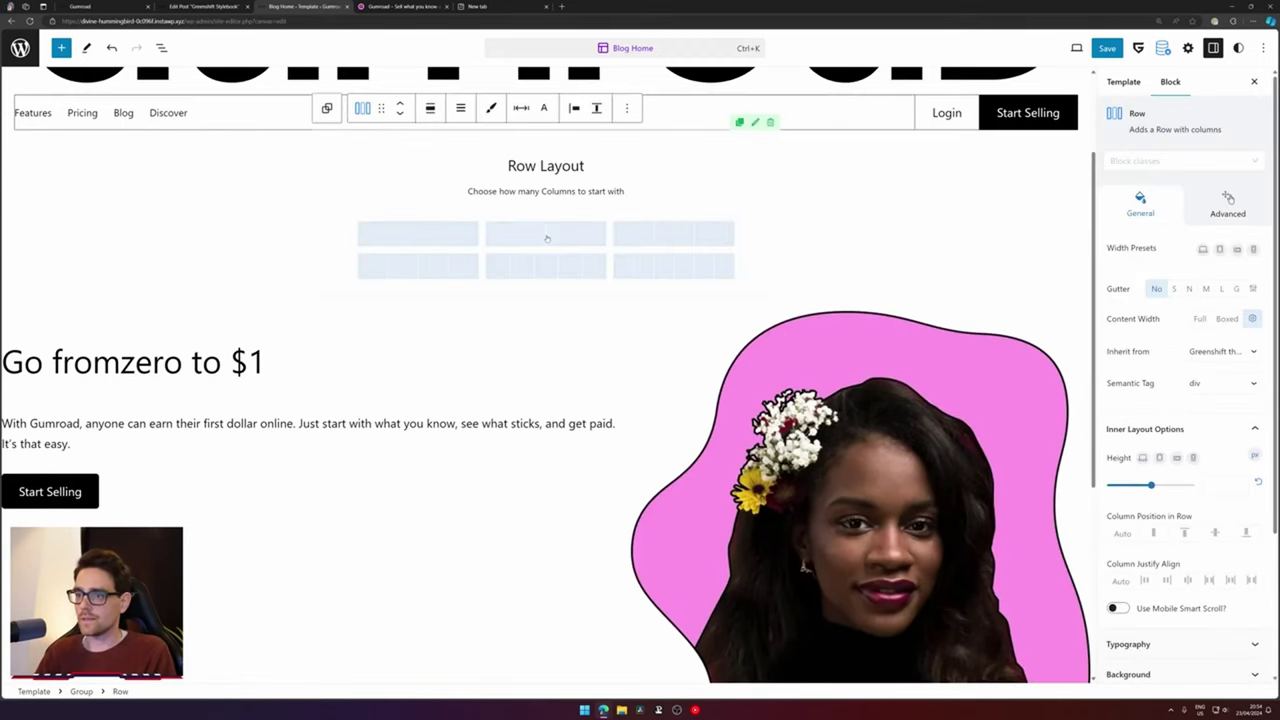
pyautogui.click(537, 226)
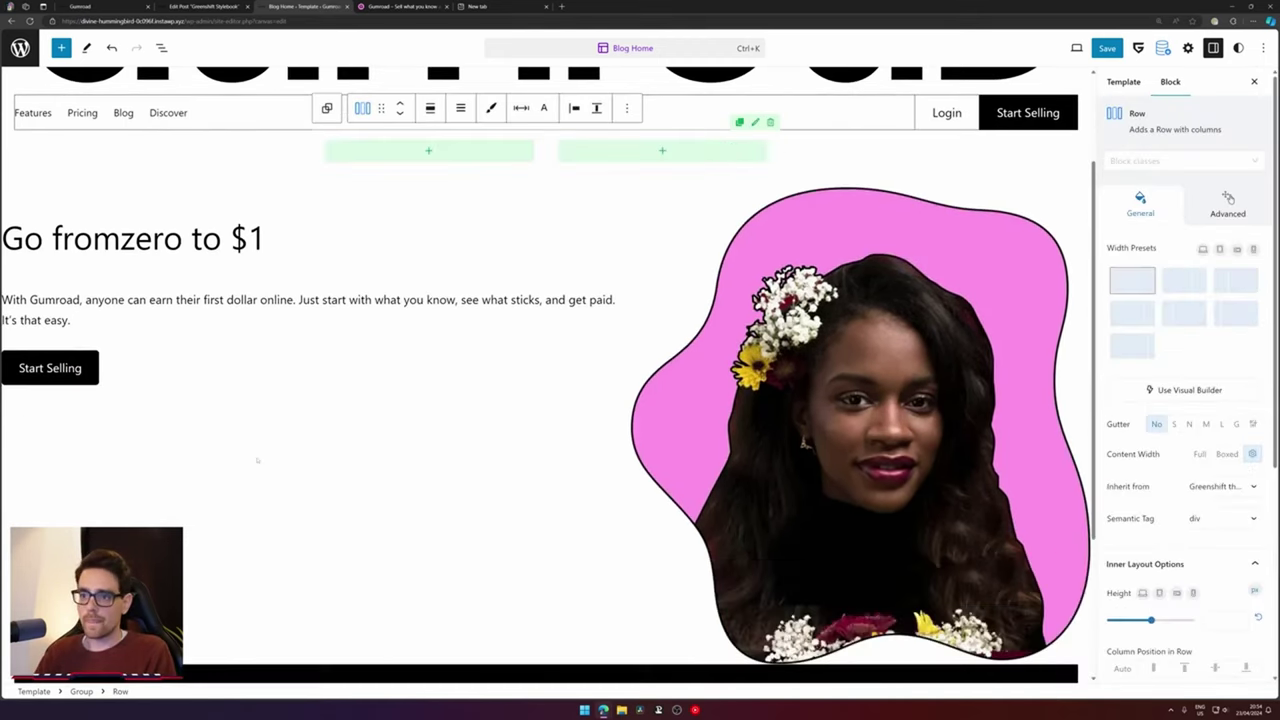
# Move the heading, paragraph and Start Selling button together from the flex container into the row's first column
pyautogui.click(90, 370)
pyautogui.keyDown('shift'); pyautogui.click(106, 245); pyautogui.keyUp('shift')
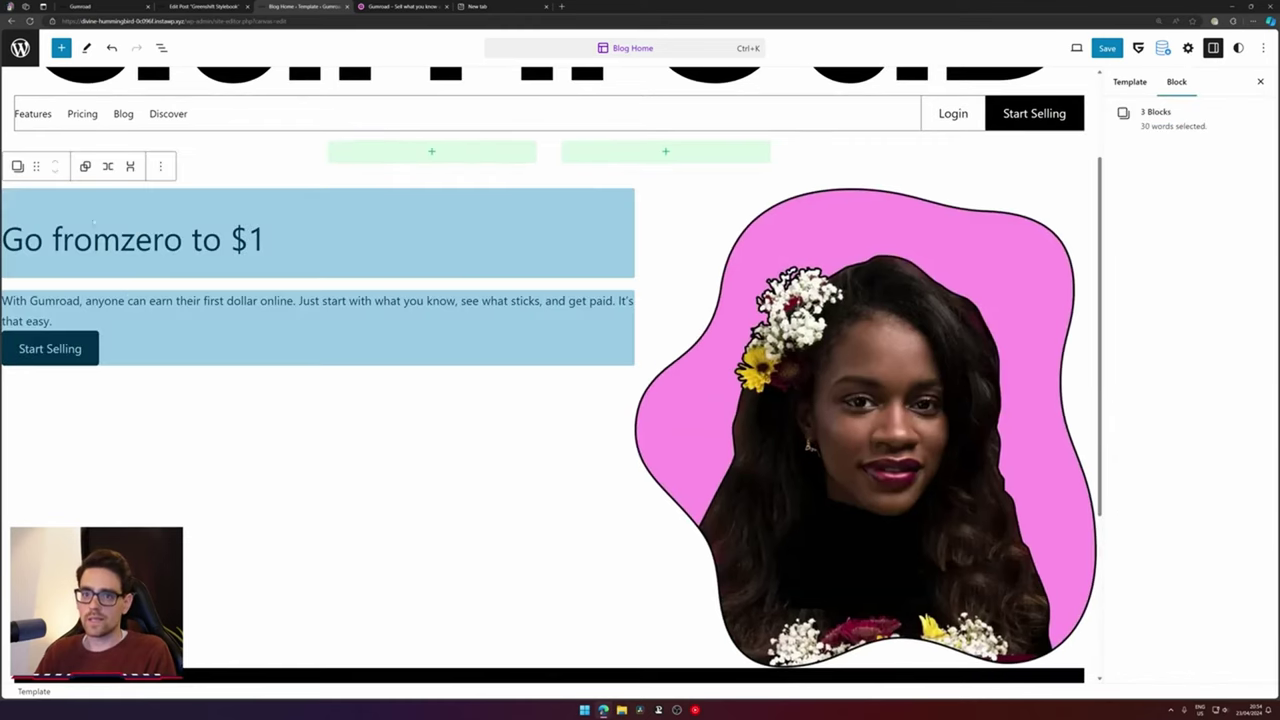
pyautogui.moveTo(43, 239); pyautogui.dragTo(340, 155)
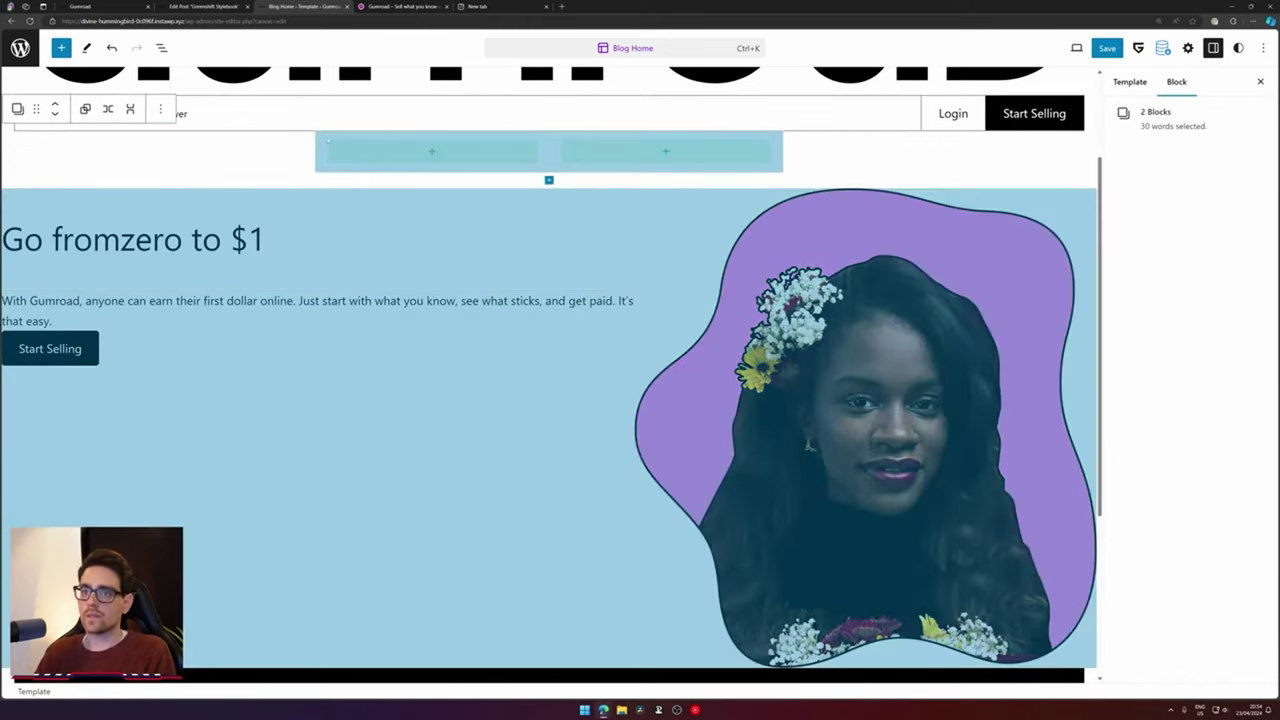
pyautogui.click(119, 236)
pyautogui.click(50, 347)
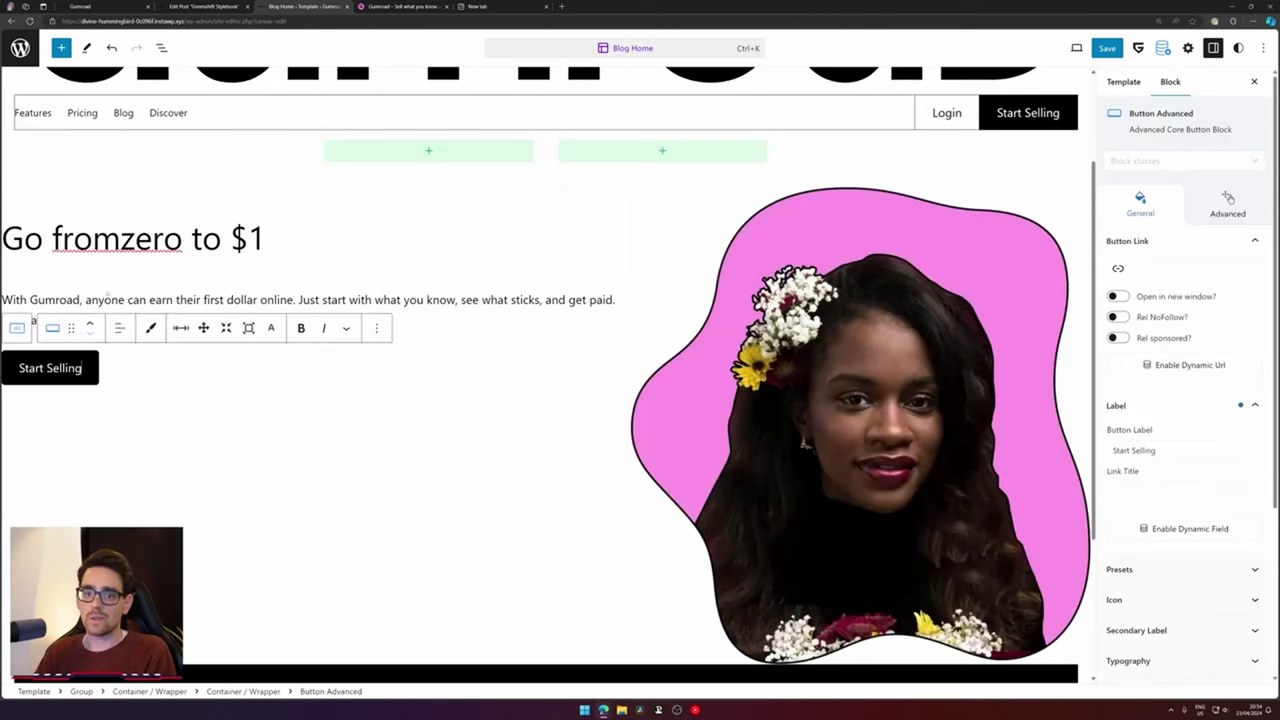
pyautogui.keyDown('shift'); pyautogui.click(100, 240); pyautogui.keyUp('shift')
pyautogui.moveTo(43, 239); pyautogui.dragTo(257, 123)
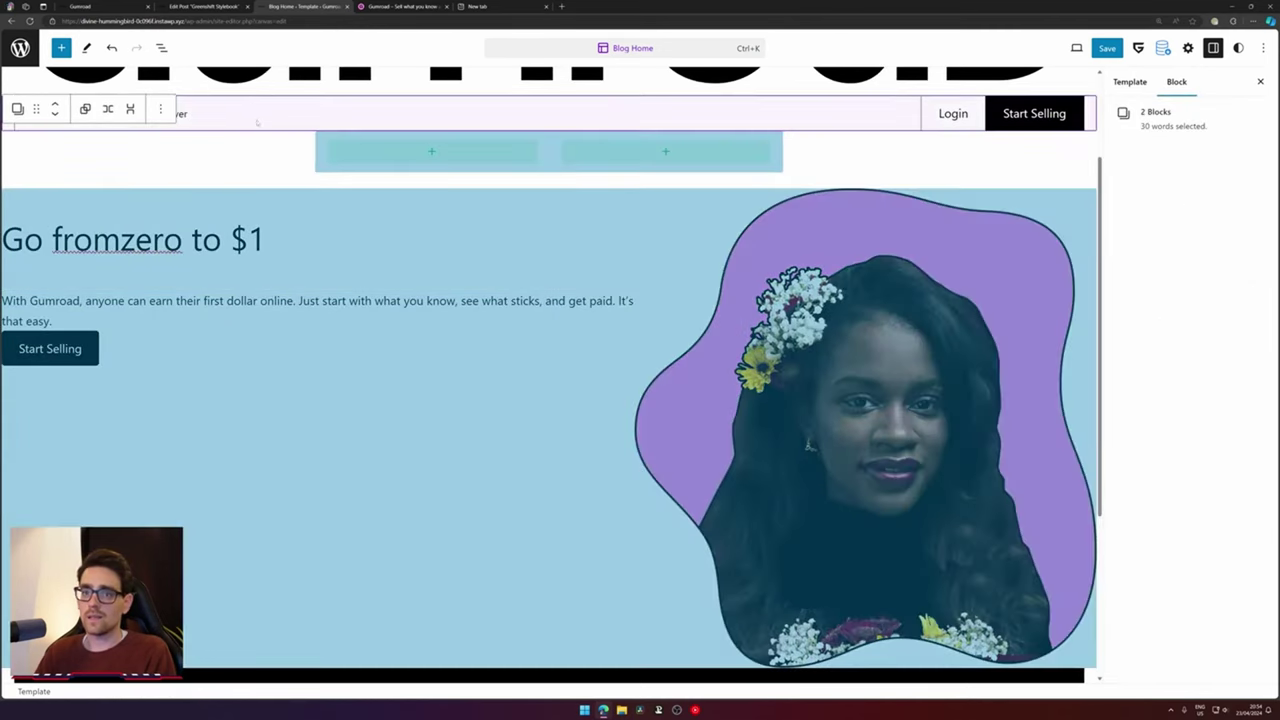
pyautogui.click(50, 349)
pyautogui.keyDown('shift'); pyautogui.click(122, 229); pyautogui.keyUp('shift')
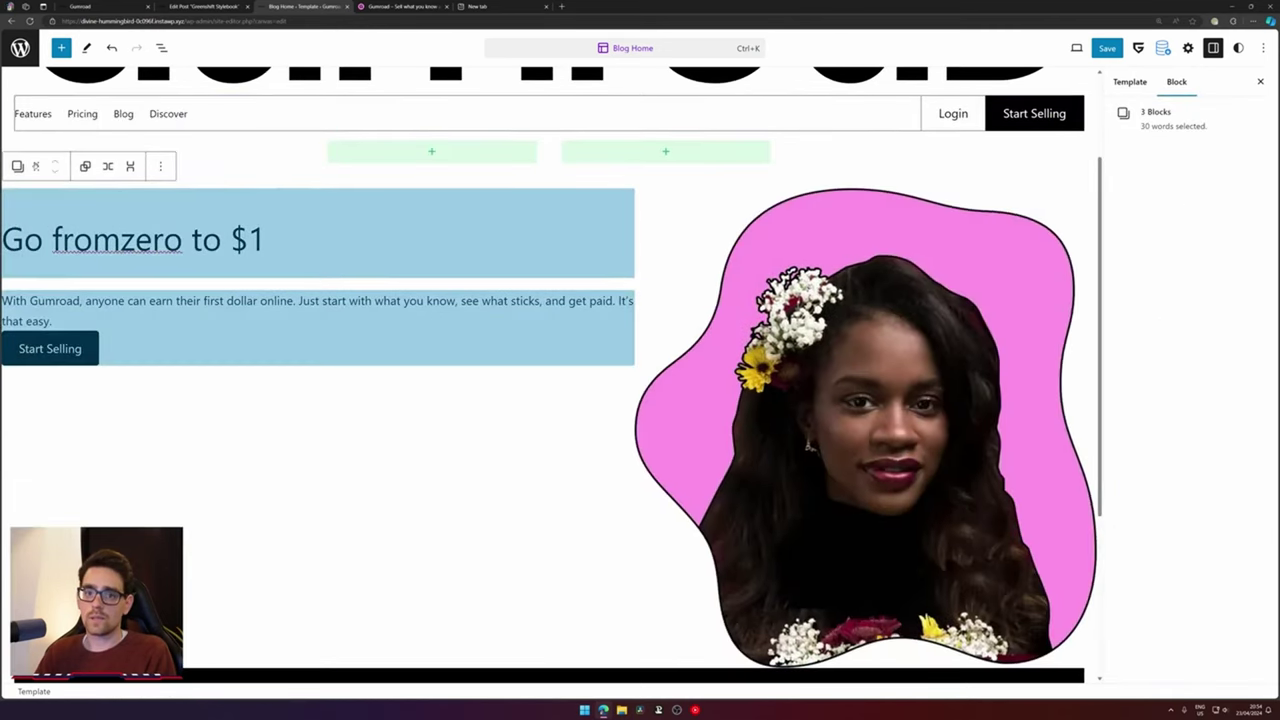
pyautogui.moveTo(36, 166); pyautogui.dragTo(440, 152)
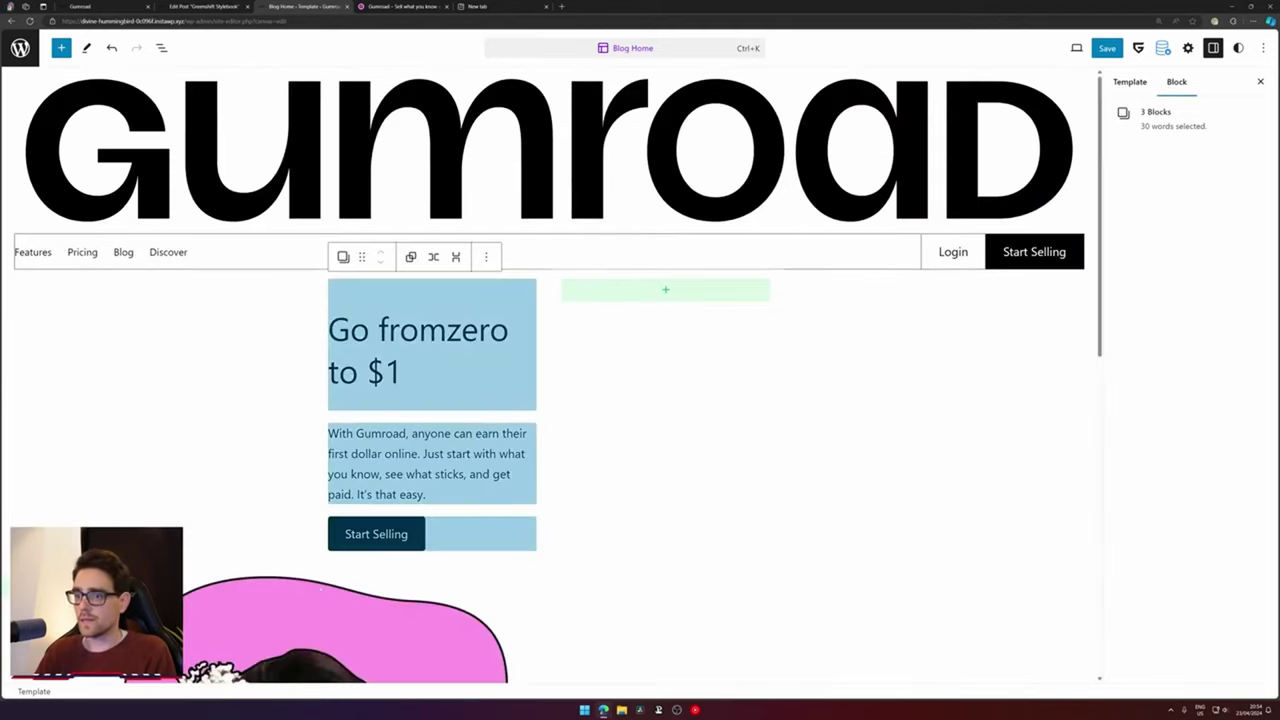
# Move the portrait image out of the flex container into the row's second column
pyautogui.click(321, 589)
pyautogui.scroll(-4, 616, 362)
pyautogui.scroll(1, 401, 403)
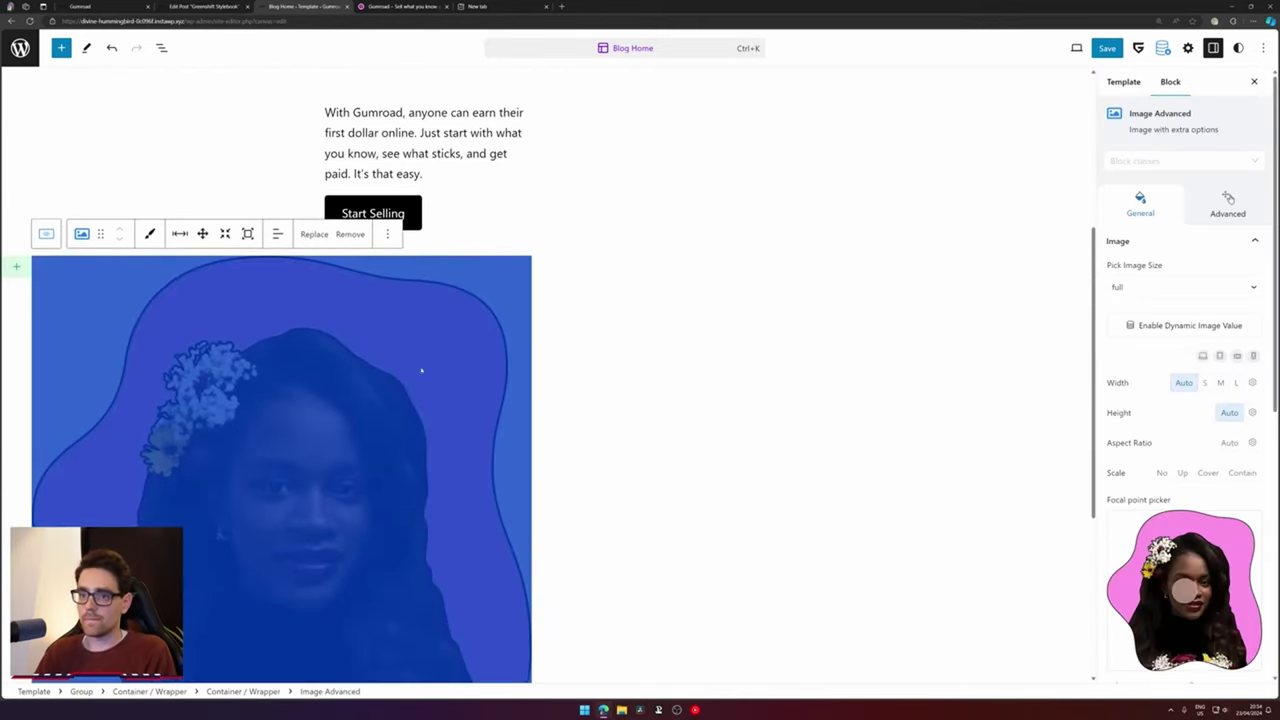
pyautogui.moveTo(97, 239); pyautogui.dragTo(108, 240)
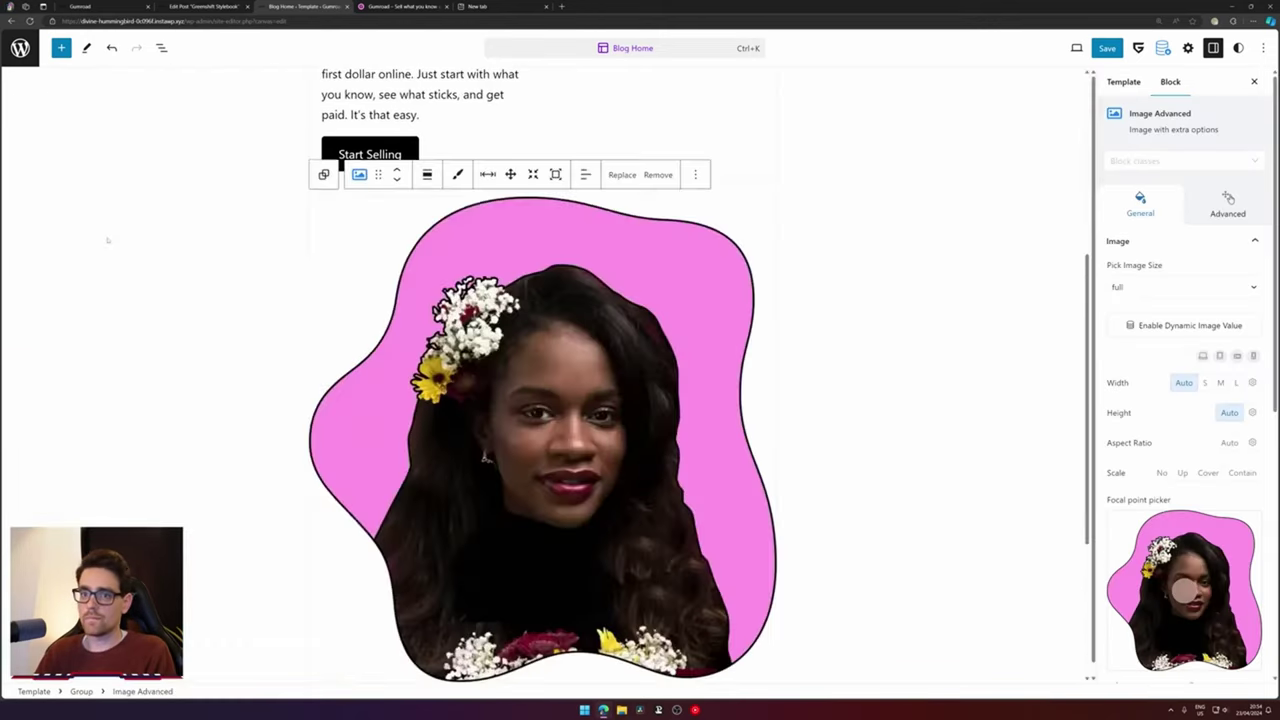
pyautogui.moveTo(380, 176); pyautogui.dragTo(774, 48)
pyautogui.moveTo(740, 8); pyautogui.dragTo(634, 350)
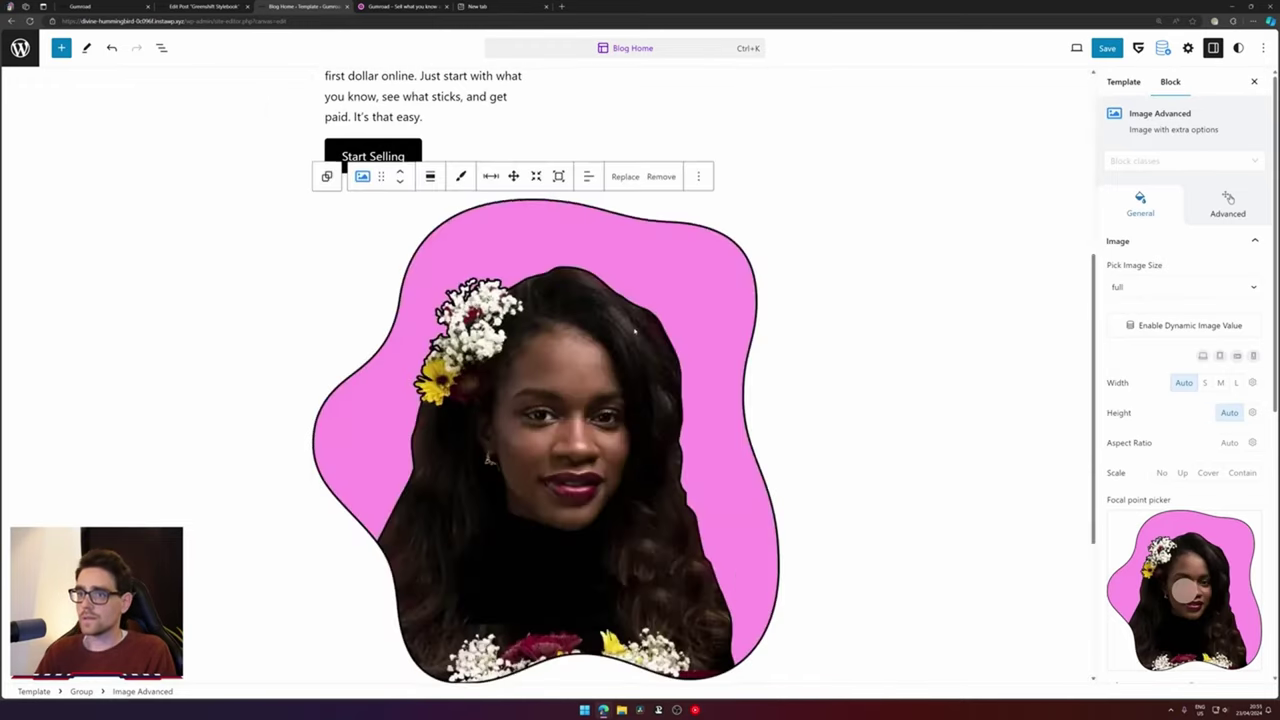
pyautogui.scroll(4, 634, 357)
pyautogui.scroll(-1, 634, 357)
pyautogui.moveTo(380, 473); pyautogui.dragTo(610, 190)
# Set the alignment of the two-column row to full width
pyautogui.click(257, 237)
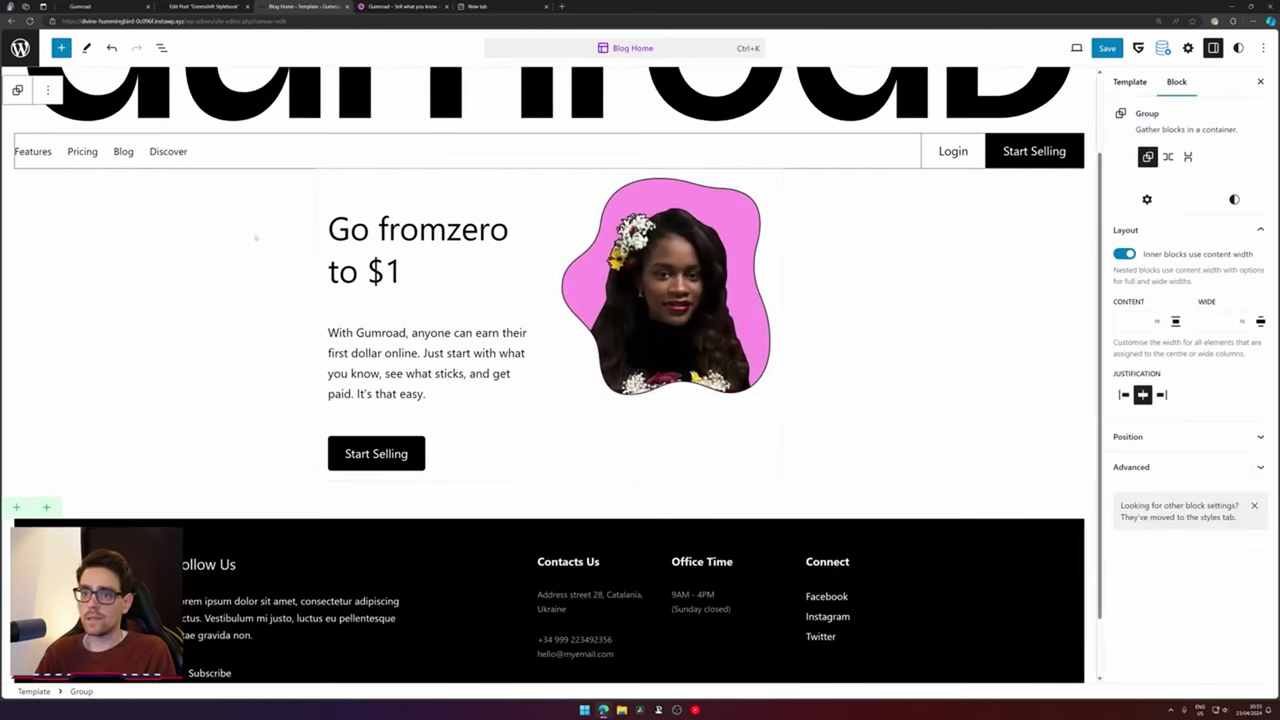
pyautogui.click(585, 200)
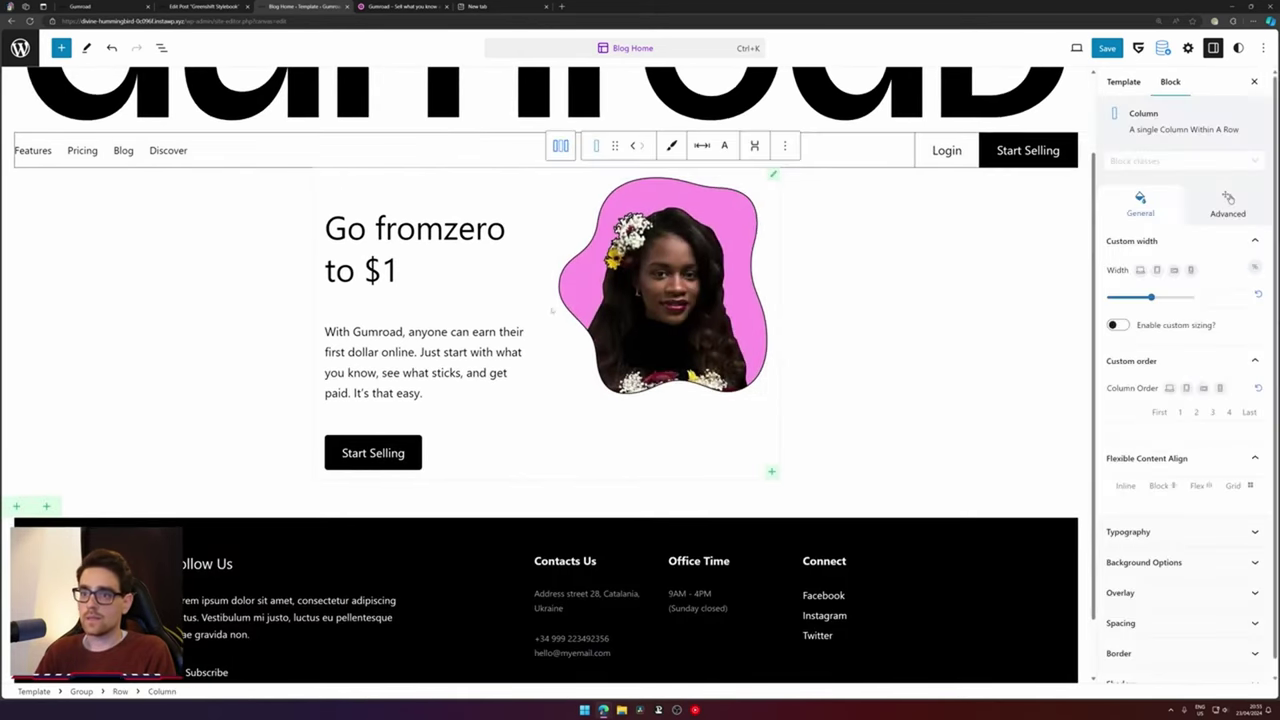
pyautogui.click(560, 146)
pyautogui.click(430, 145)
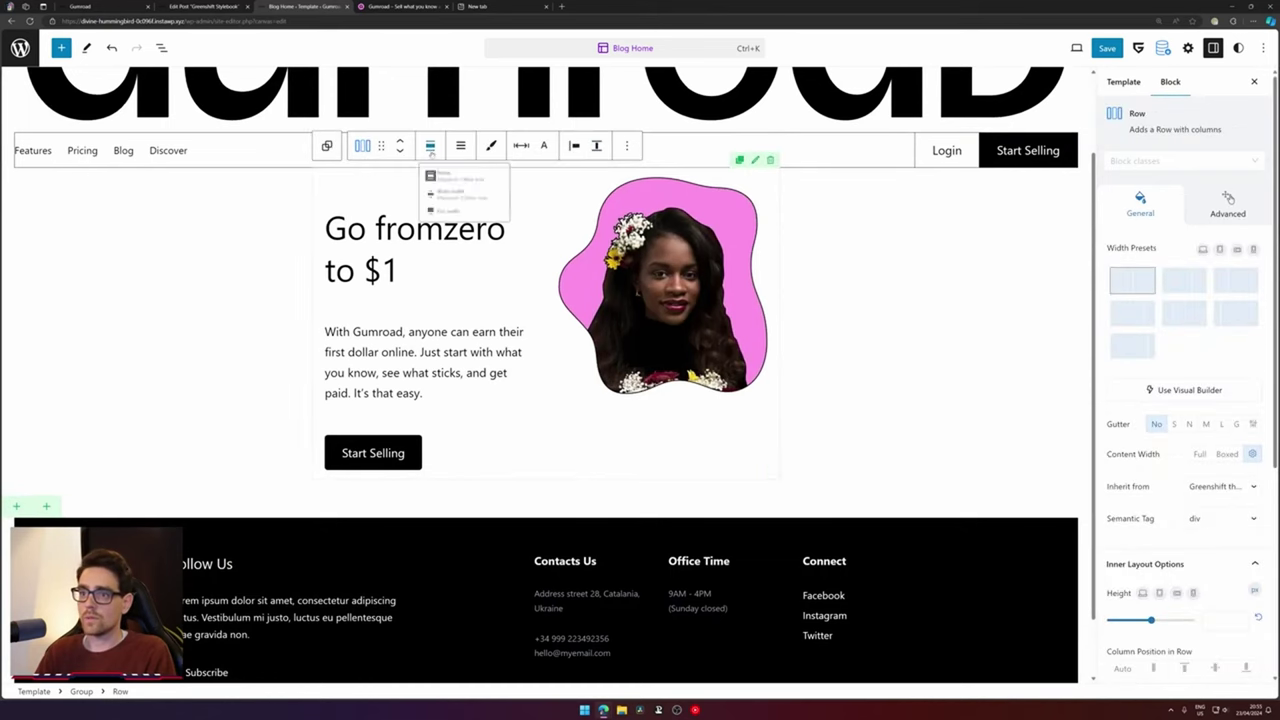
pyautogui.click(456, 212)
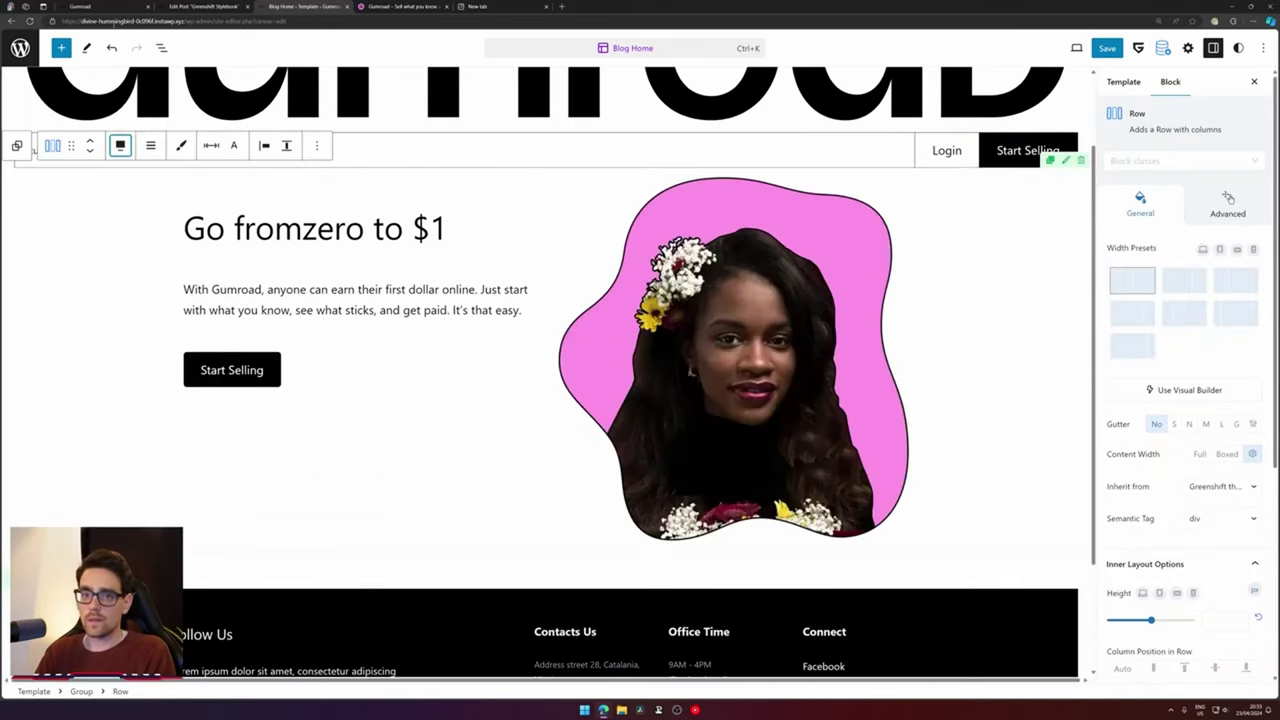
# Delete the emptied flex container between the row and the footer
pyautogui.click(161, 48)
pyautogui.click(115, 205)
pyautogui.press('Delete')
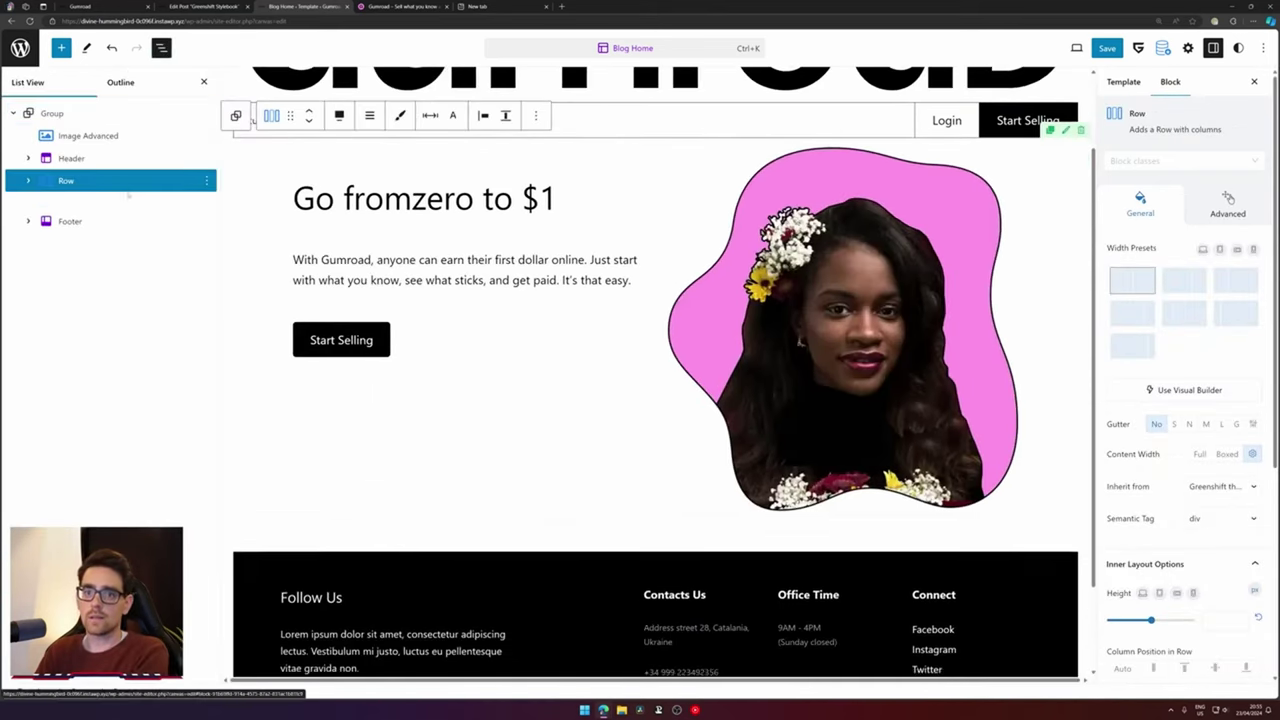
# Set the row's content width to Full so its columns span the whole row
pyautogui.click(400, 116)
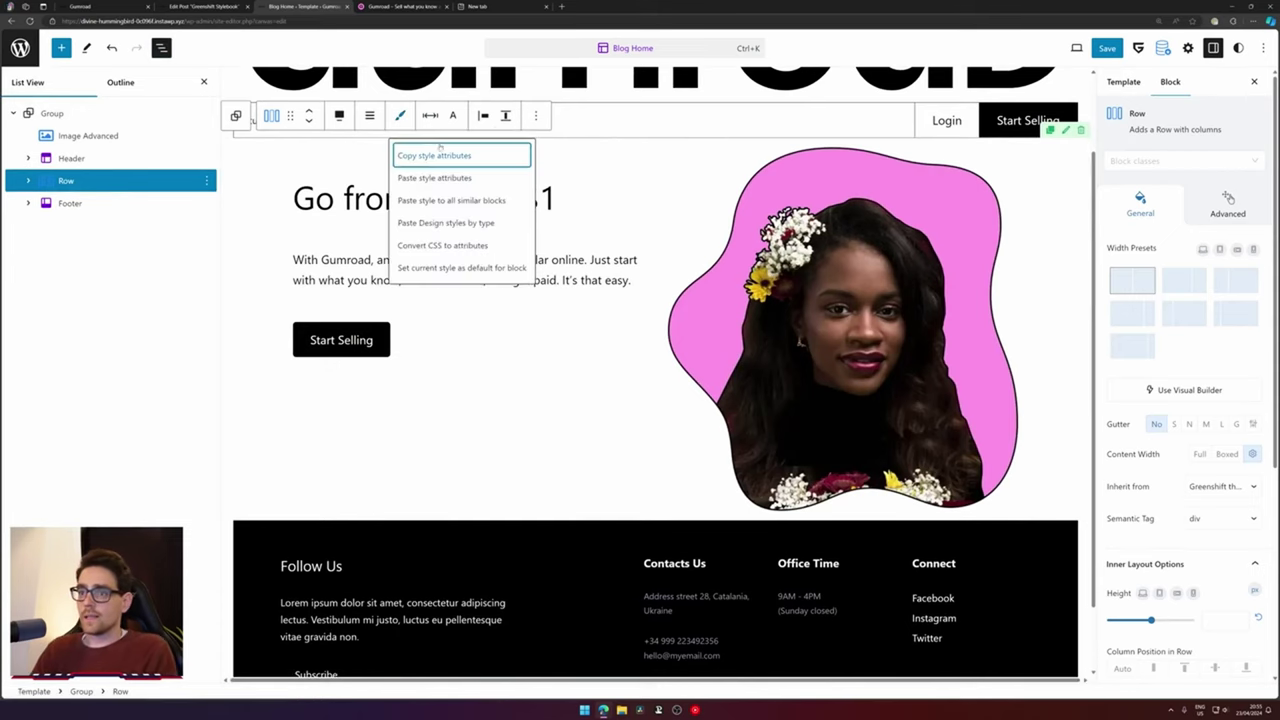
pyautogui.click(344, 198)
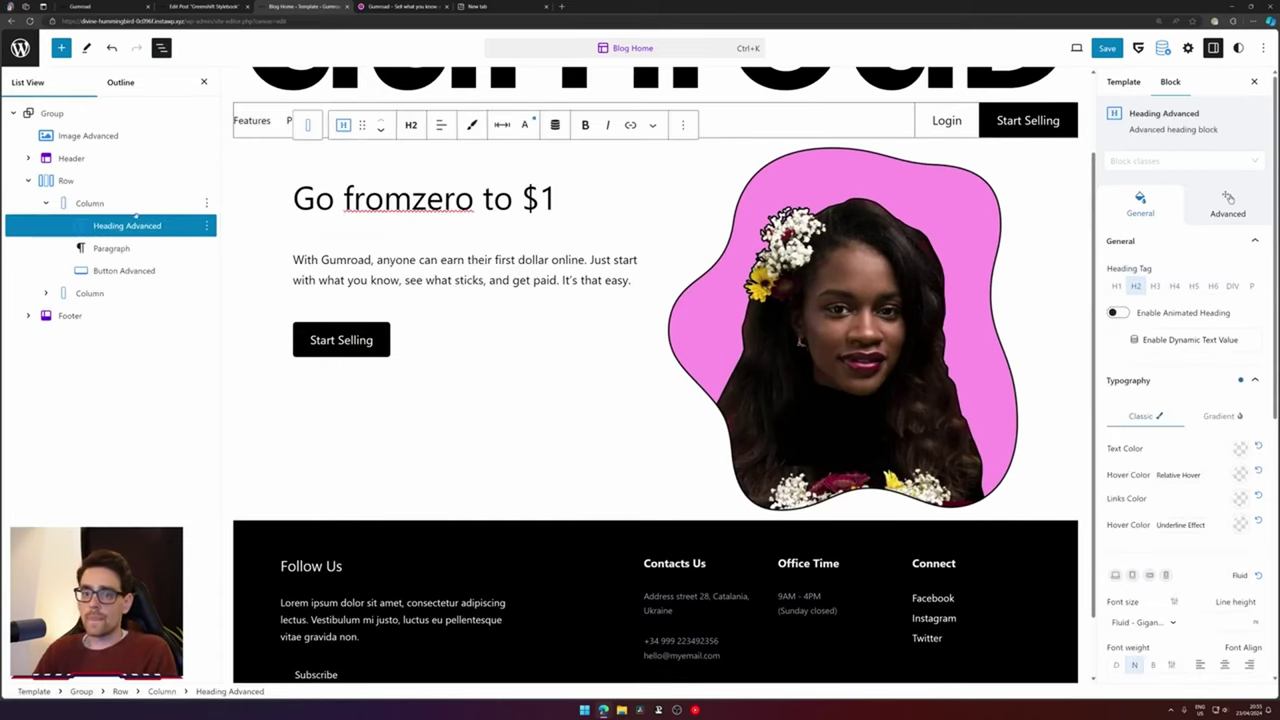
pyautogui.click(88, 205)
pyautogui.click(46, 203)
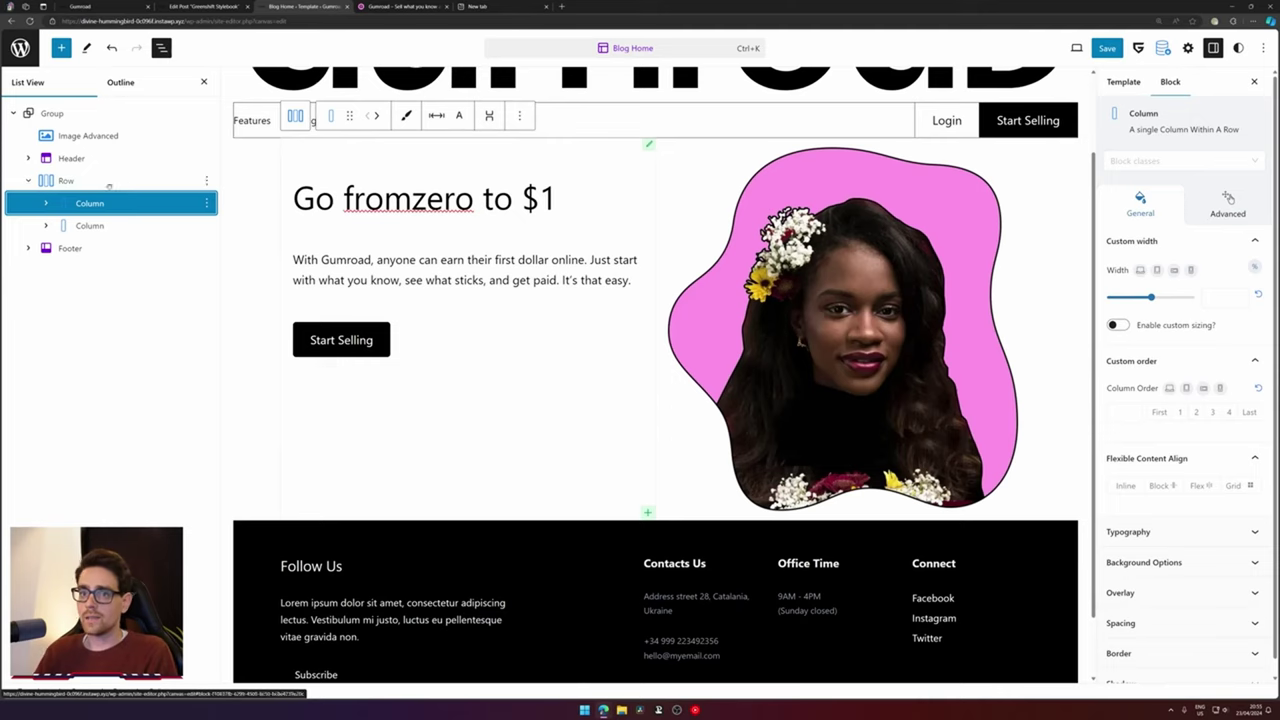
pyautogui.click(106, 182)
pyautogui.scroll(-1, 1245, 316)
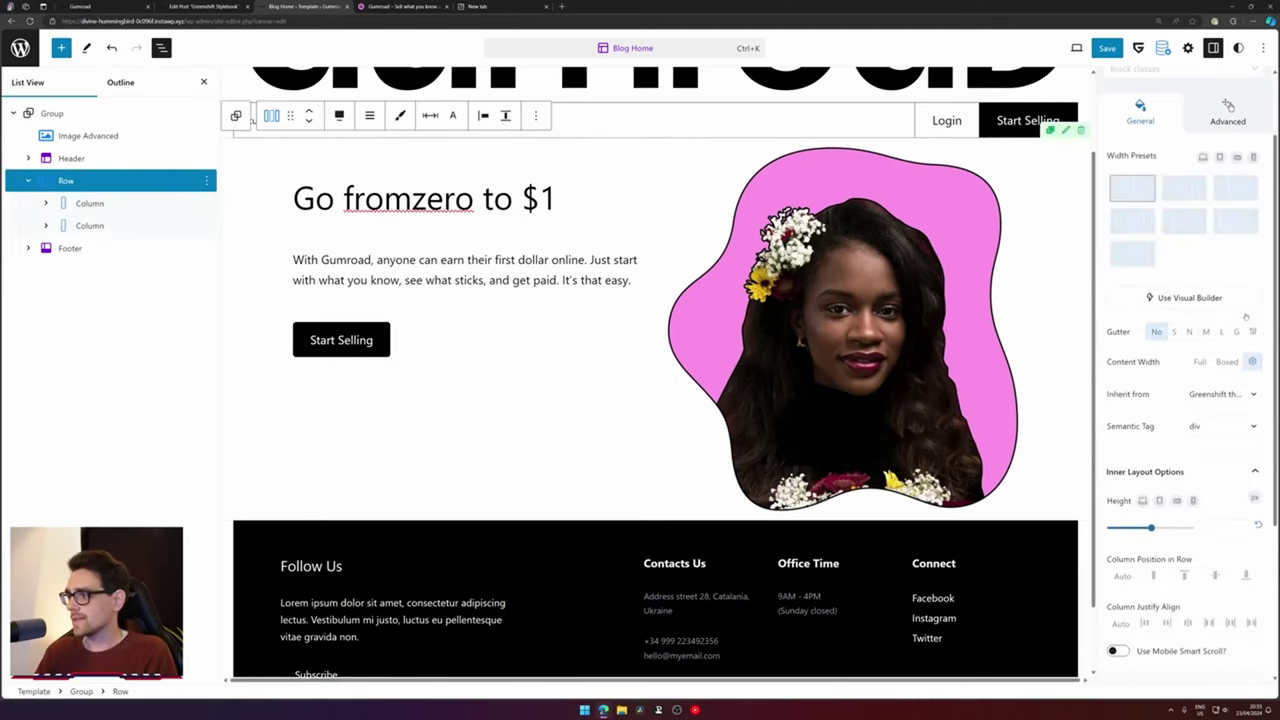
pyautogui.scroll(-1, 1232, 319)
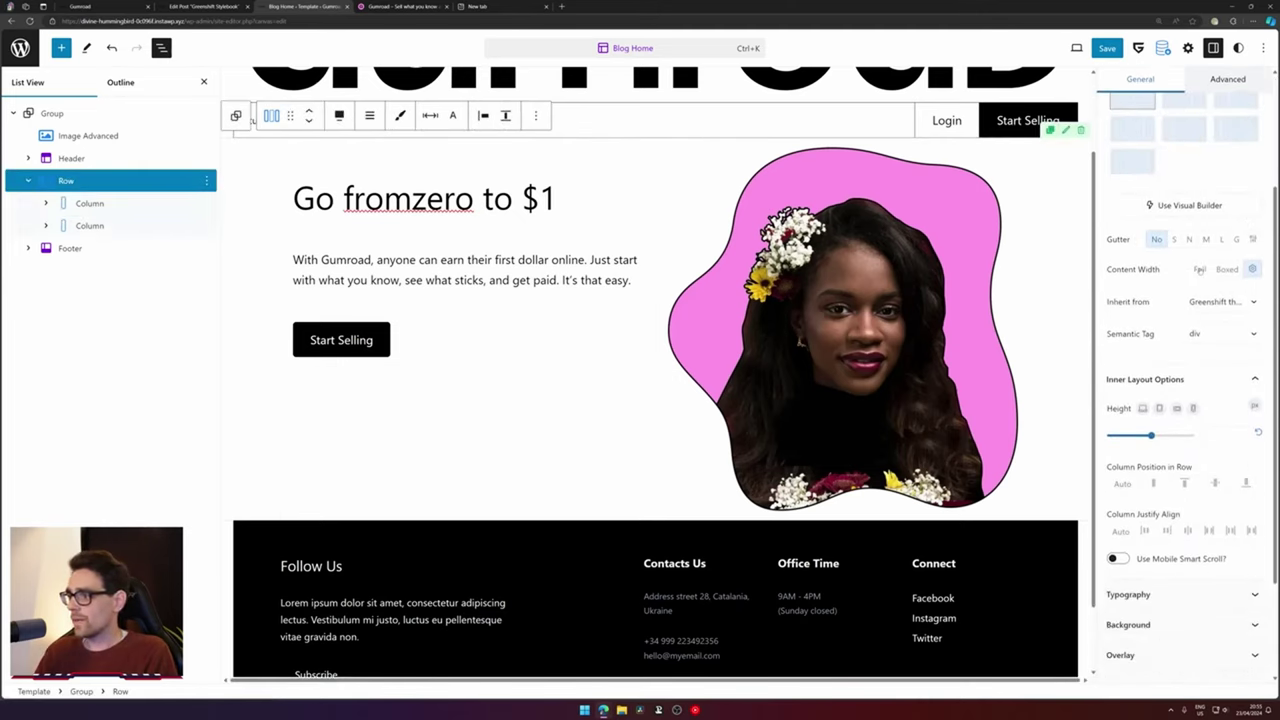
pyautogui.click(1199, 269)
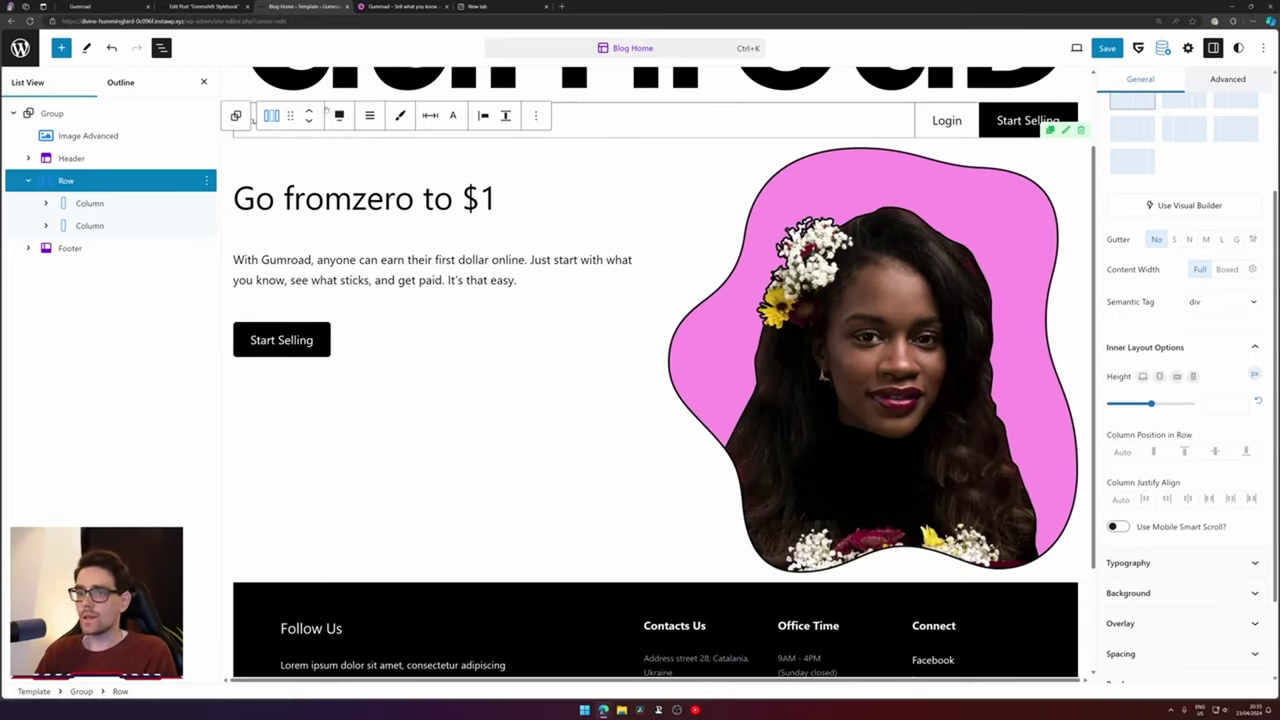
# Give the row's first column the pink background color from the theme palette
pyautogui.click(89, 203)
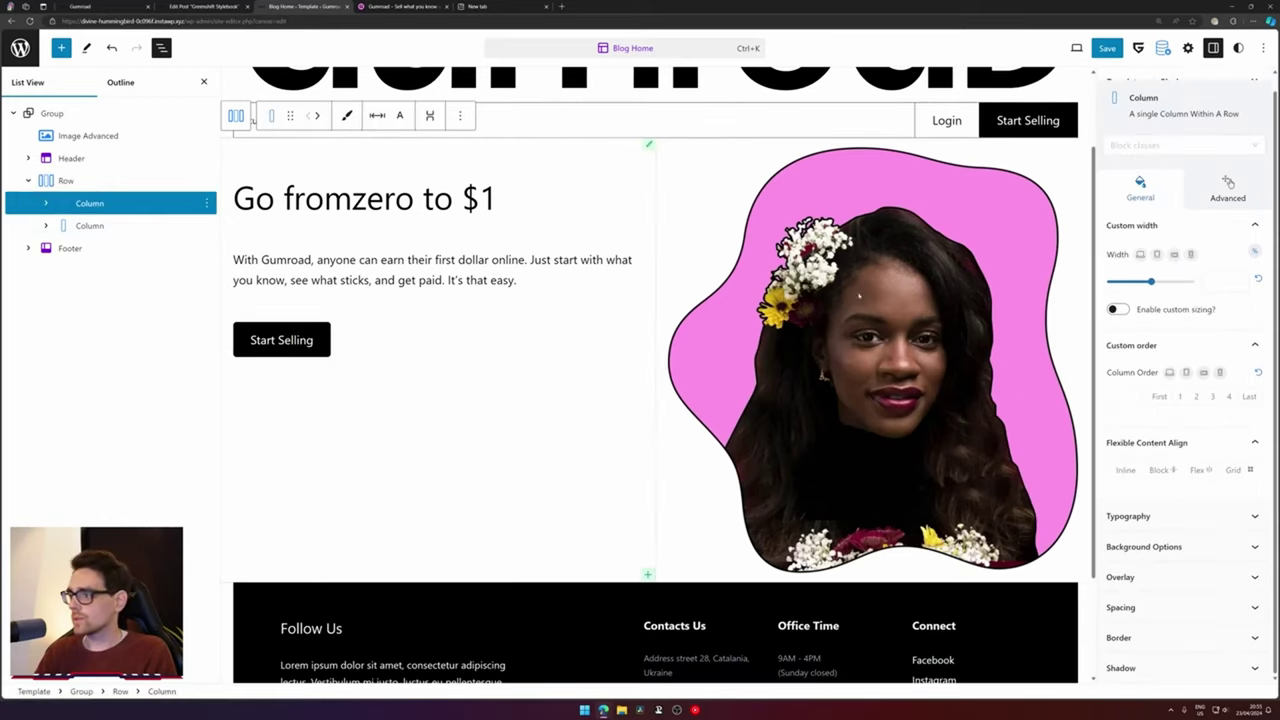
pyautogui.click(399, 115)
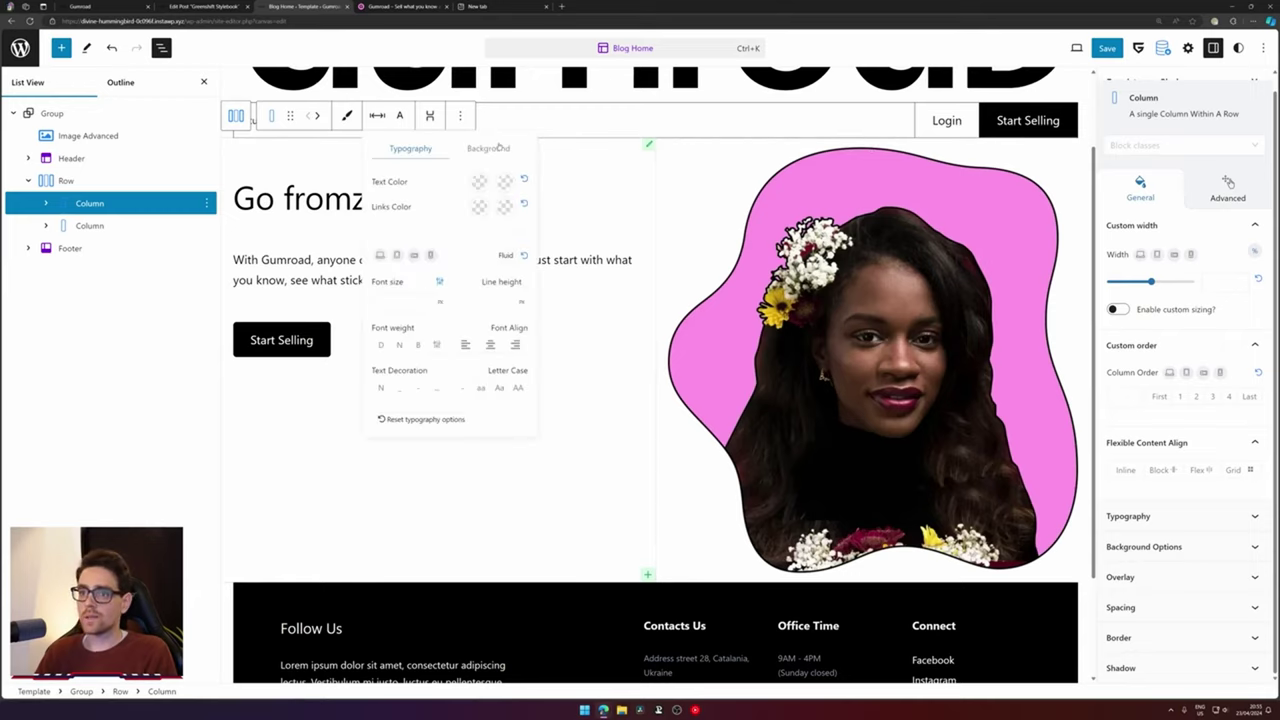
pyautogui.click(492, 148)
pyautogui.click(507, 241)
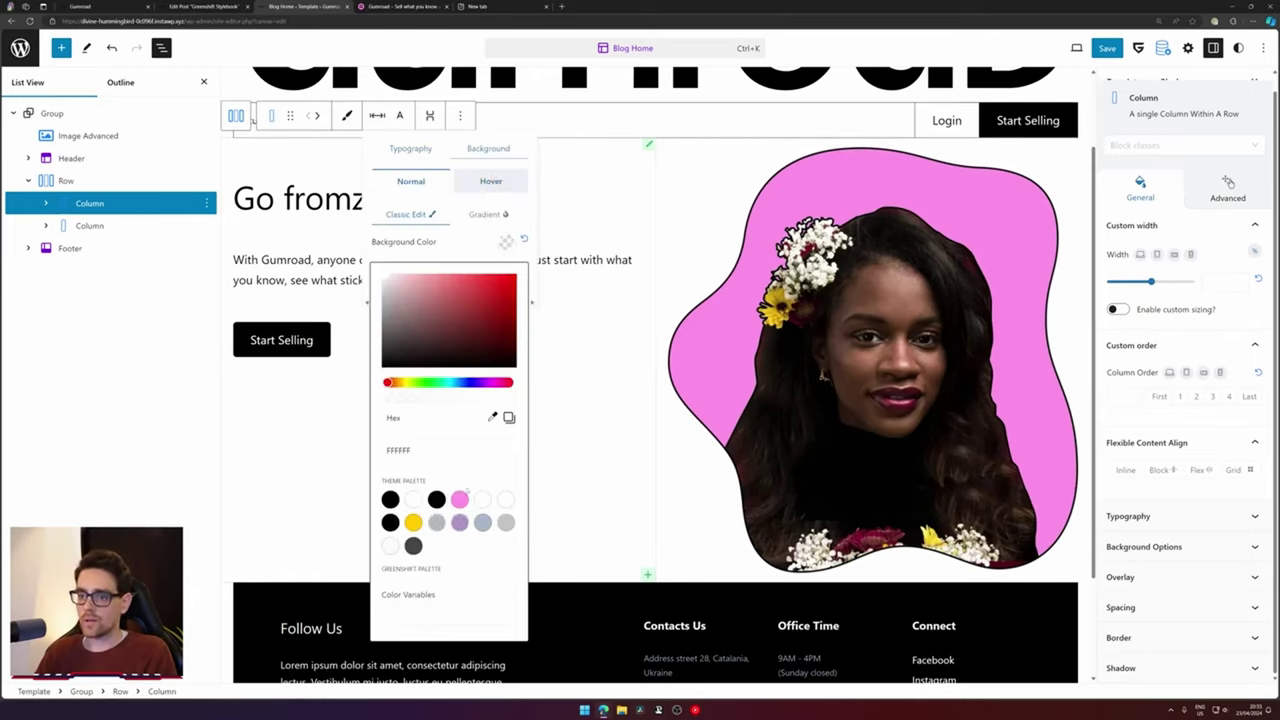
pyautogui.click(460, 499)
# Give the column containing the portrait image the yellow FFC900 background color from the theme palette
pyautogui.click(704, 174)
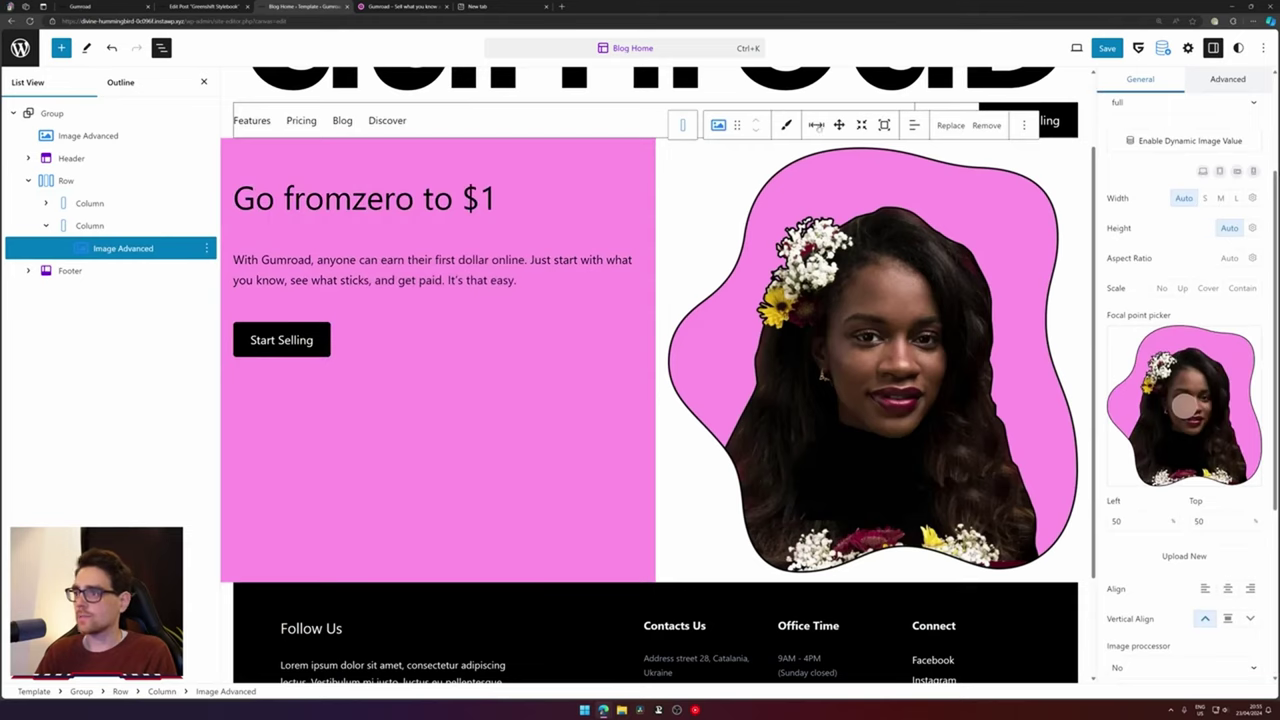
pyautogui.click(682, 124)
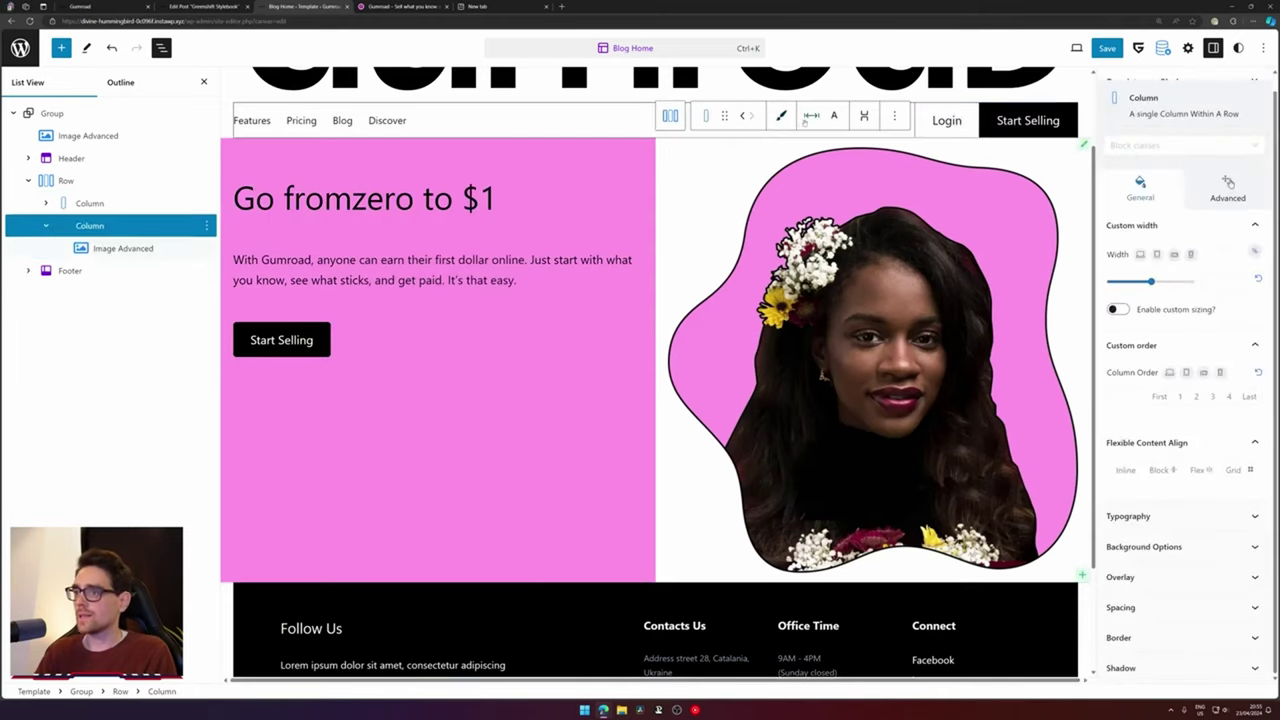
pyautogui.click(781, 115)
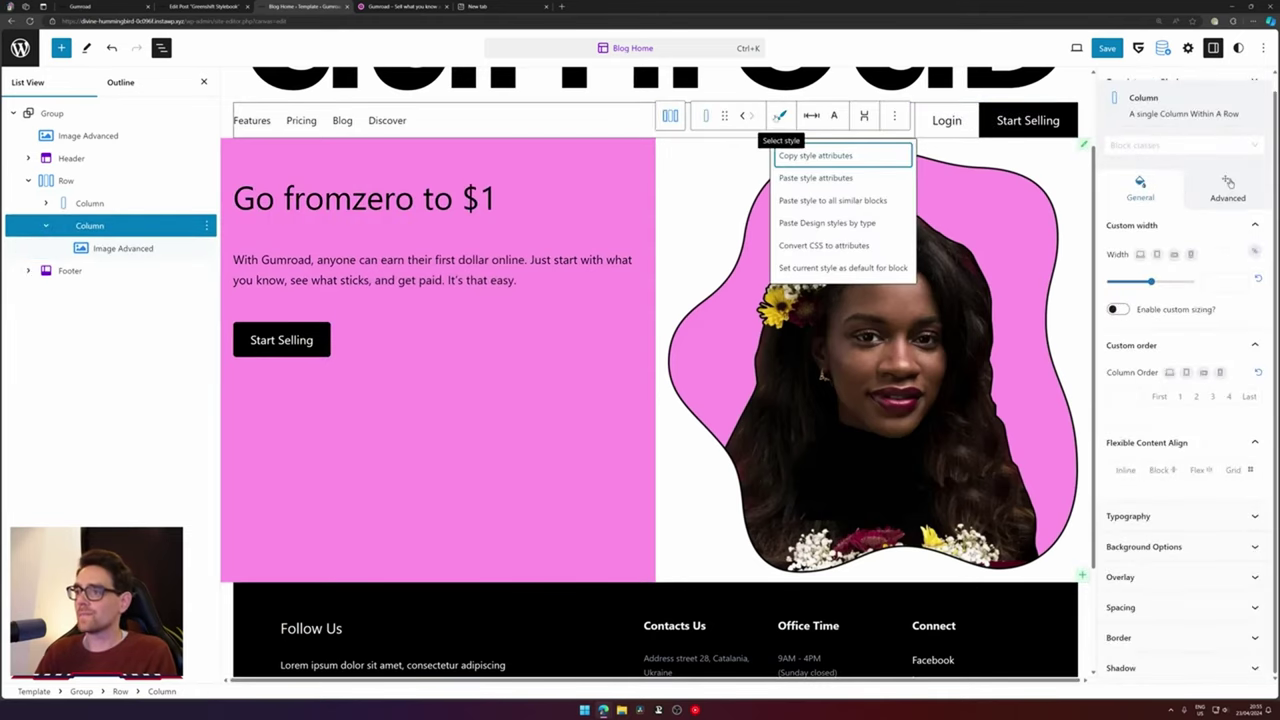
pyautogui.click(833, 115)
pyautogui.click(922, 150)
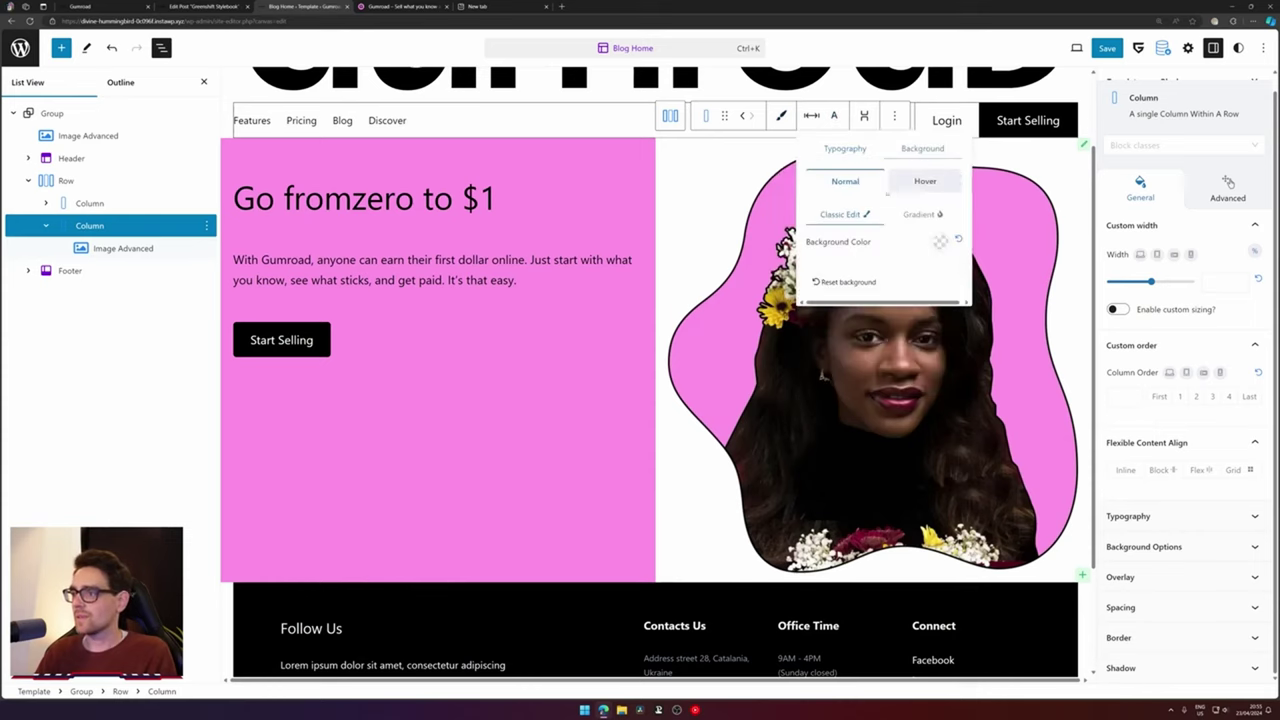
pyautogui.click(940, 242)
pyautogui.click(847, 523)
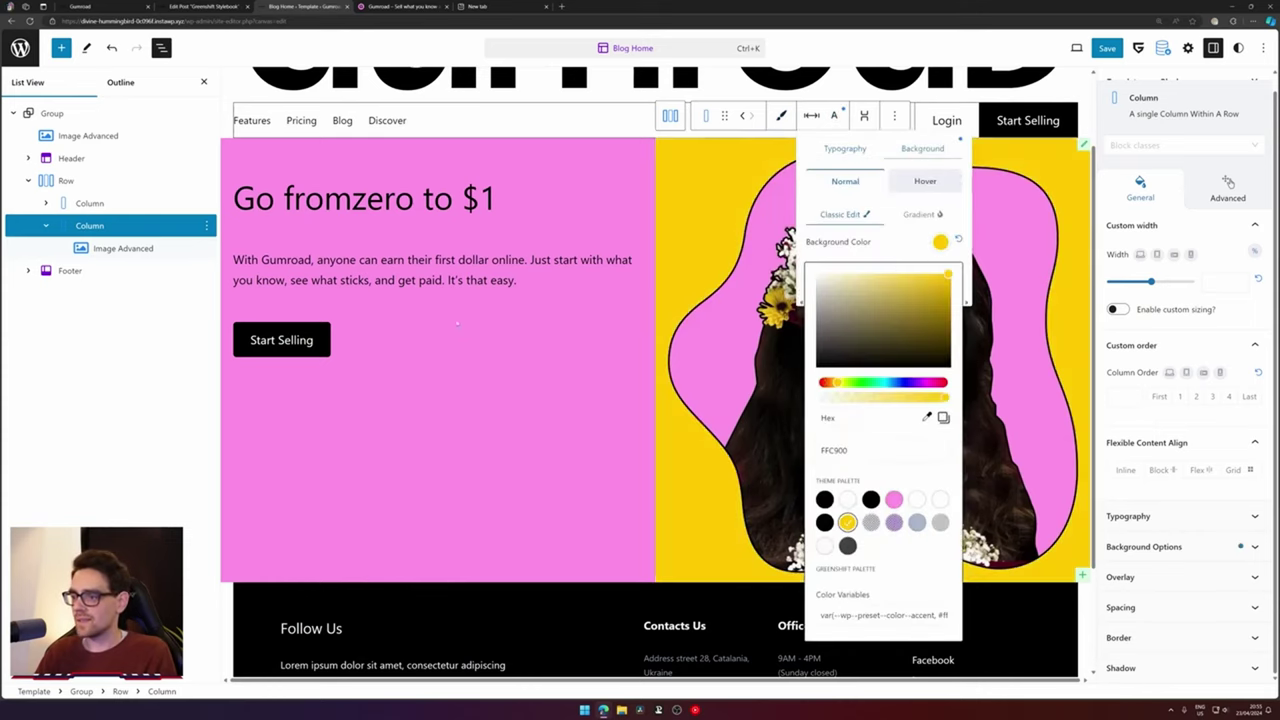
# Set the portrait image's width preset to S and select the yellow column containing it
pyautogui.click(281, 340)
pyautogui.click(820, 290)
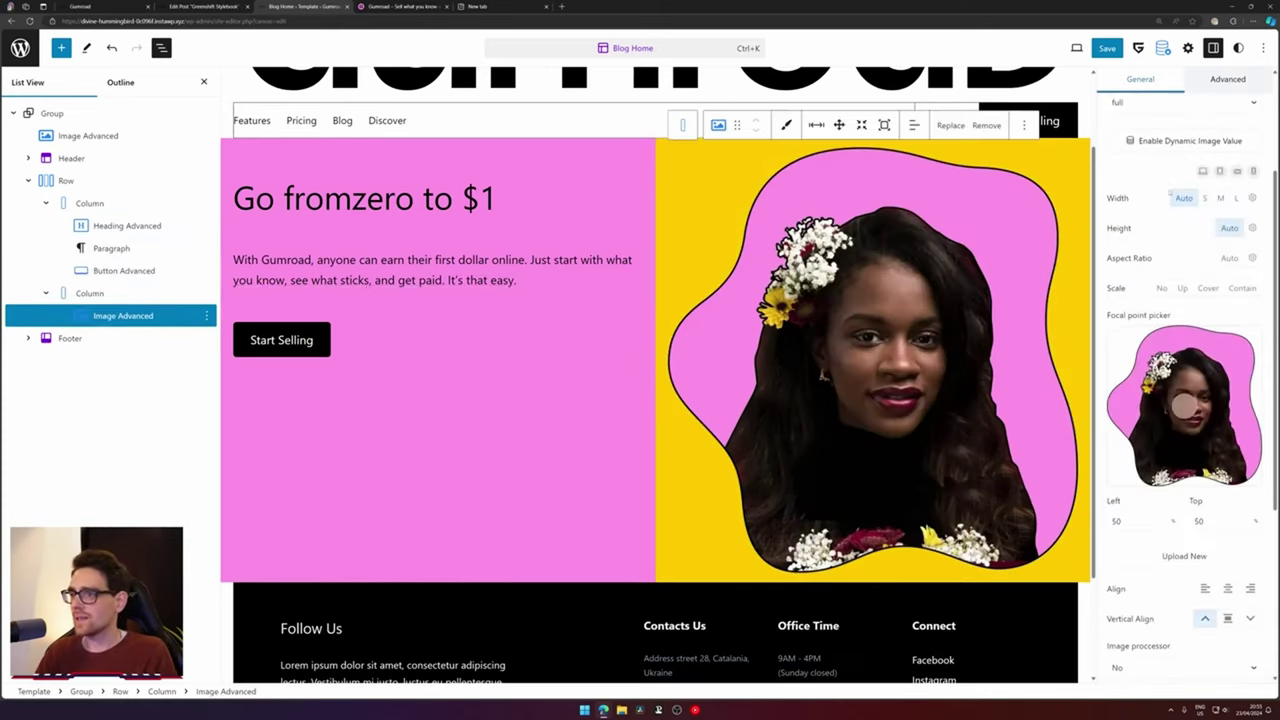
pyautogui.click(1207, 198)
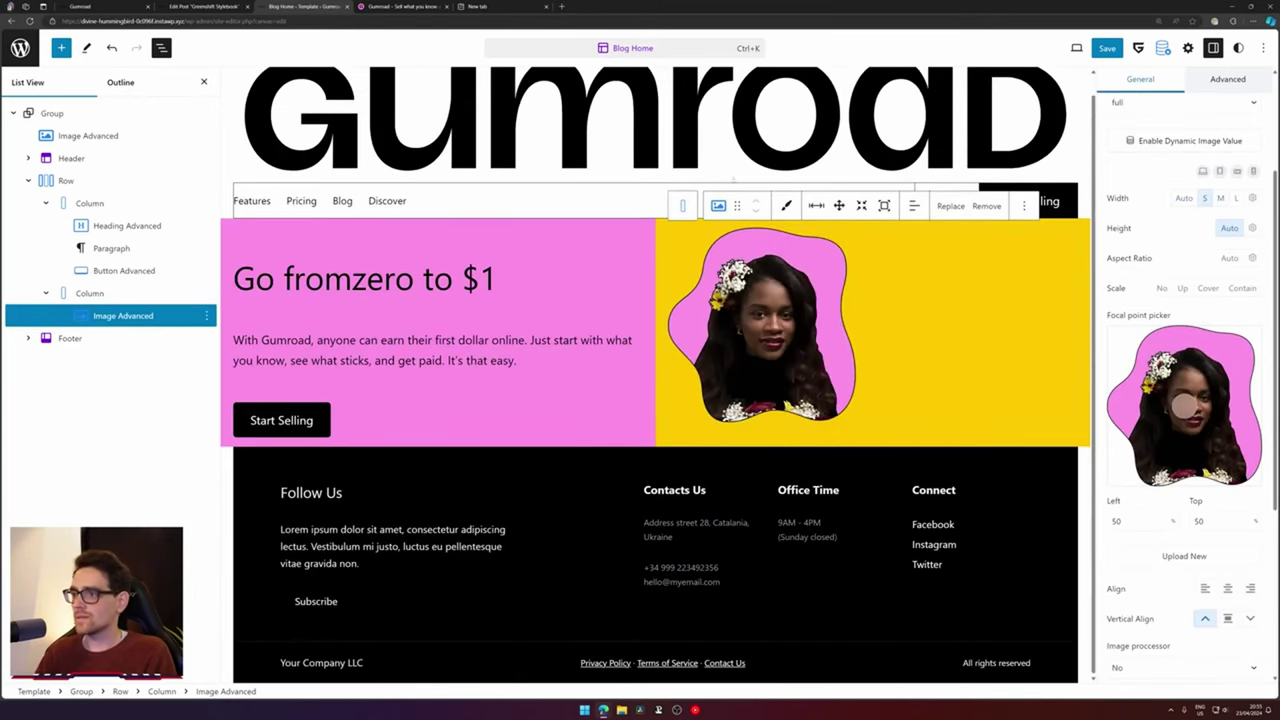
pyautogui.click(682, 205)
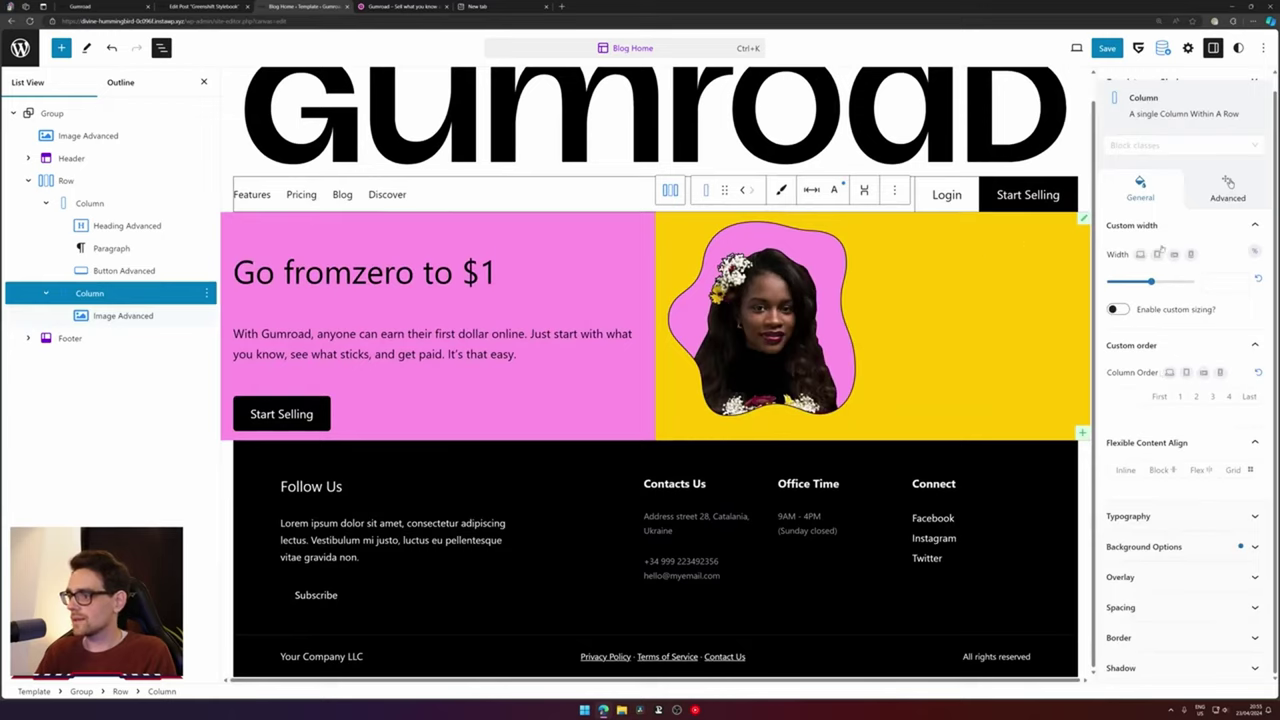
# Lay out the yellow image column as Flex with its content justified and items aligned to the centre
pyautogui.click(1199, 473)
pyautogui.scroll(-3, 1195, 420)
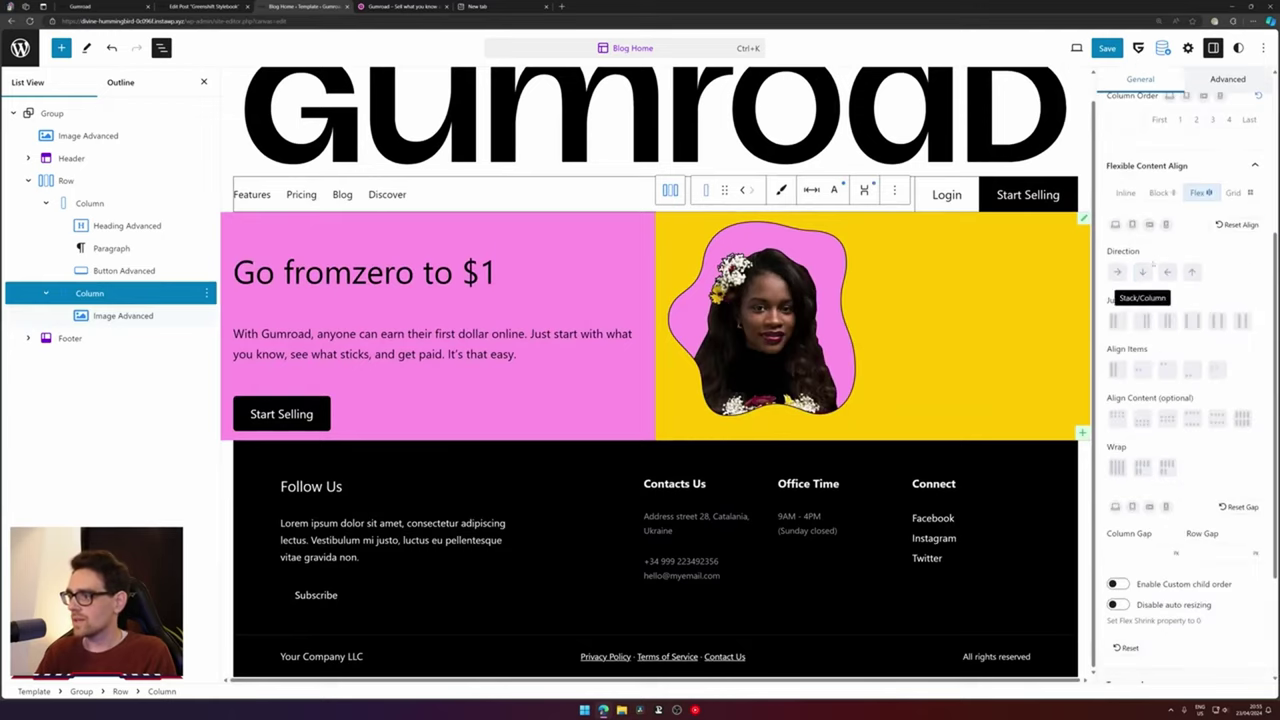
pyautogui.click(1167, 320)
pyautogui.click(1138, 369)
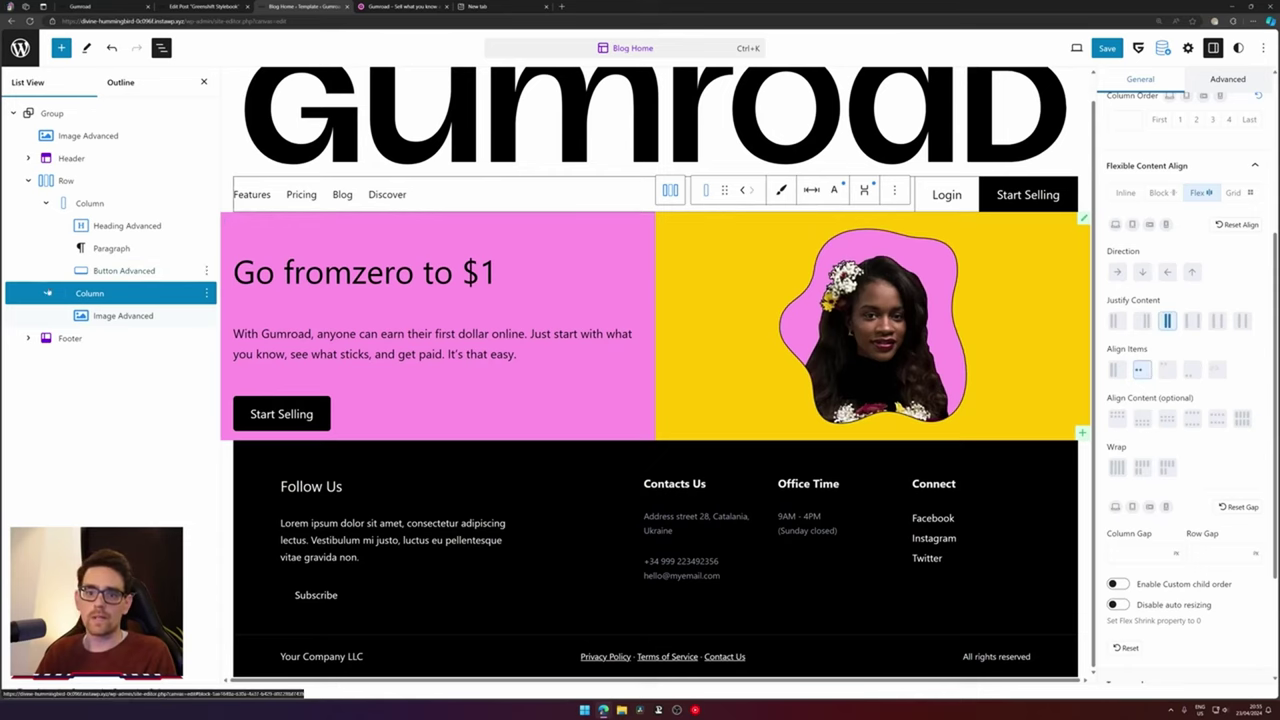
# Lay out the pink text column as Flex in the Stack/Column direction with its items aligned to the centre
pyautogui.click(93, 196)
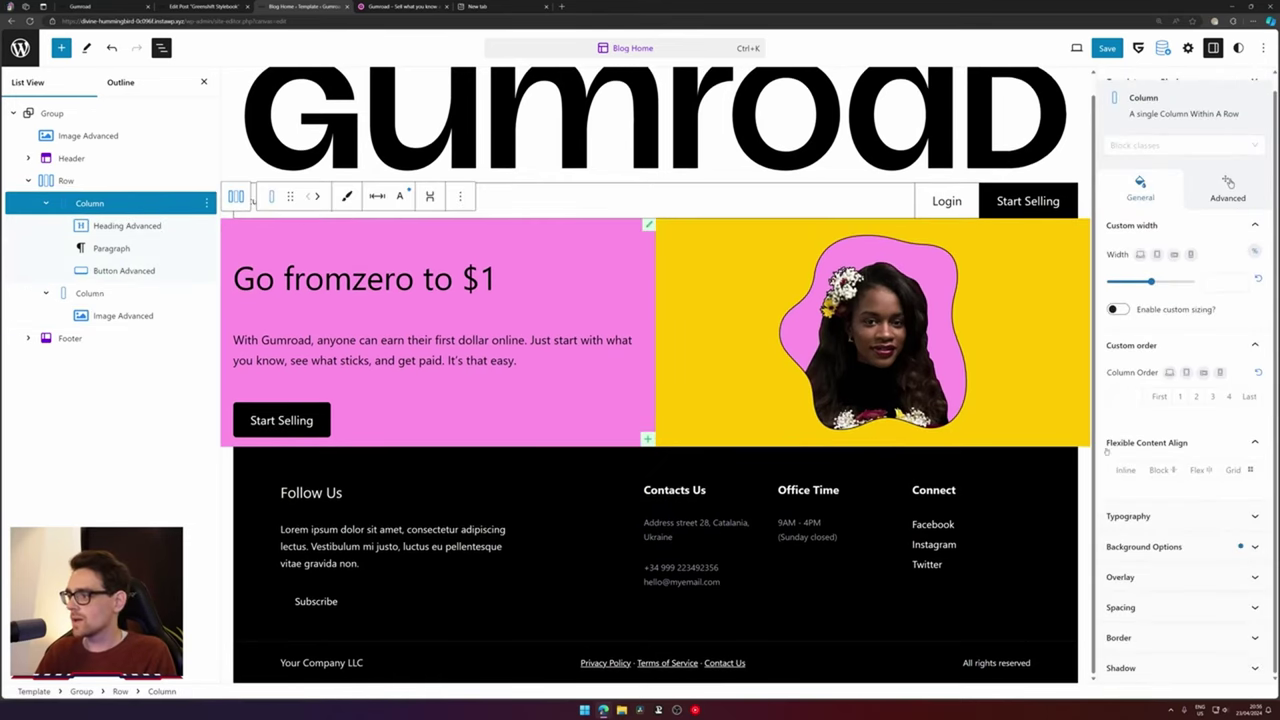
pyautogui.click(1199, 470)
pyautogui.scroll(-3, 1200, 460)
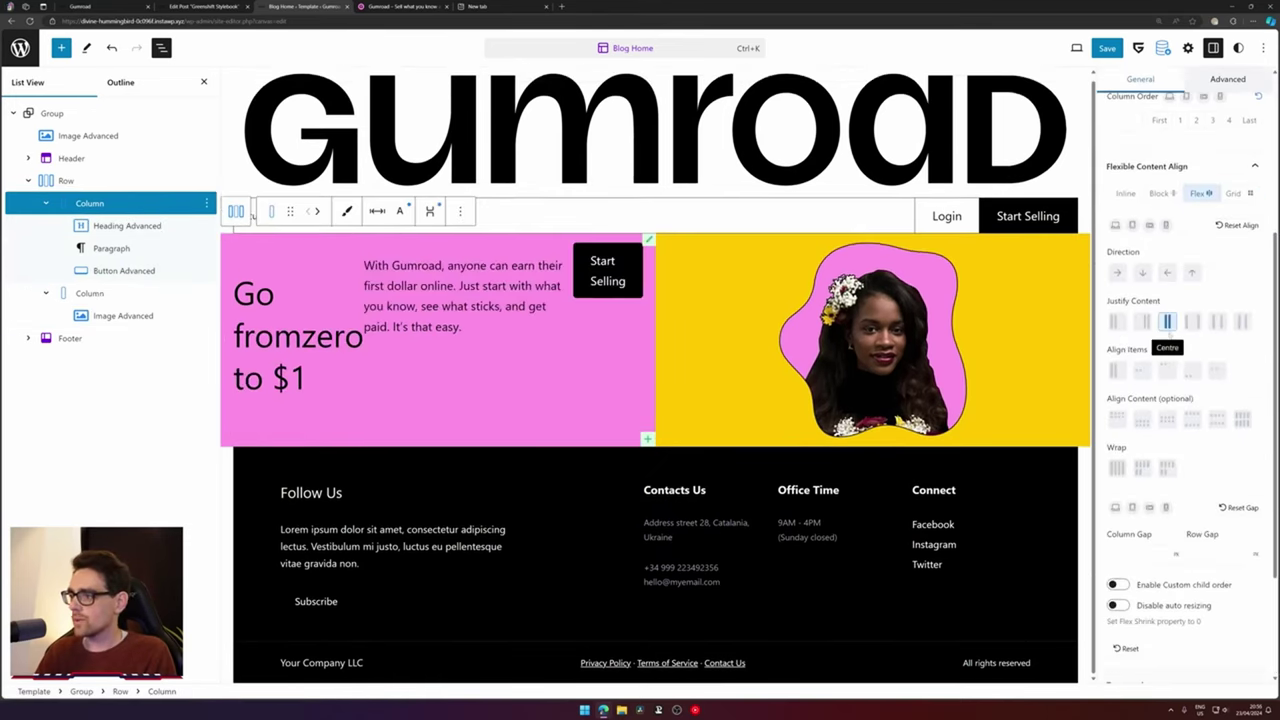
pyautogui.click(1141, 371)
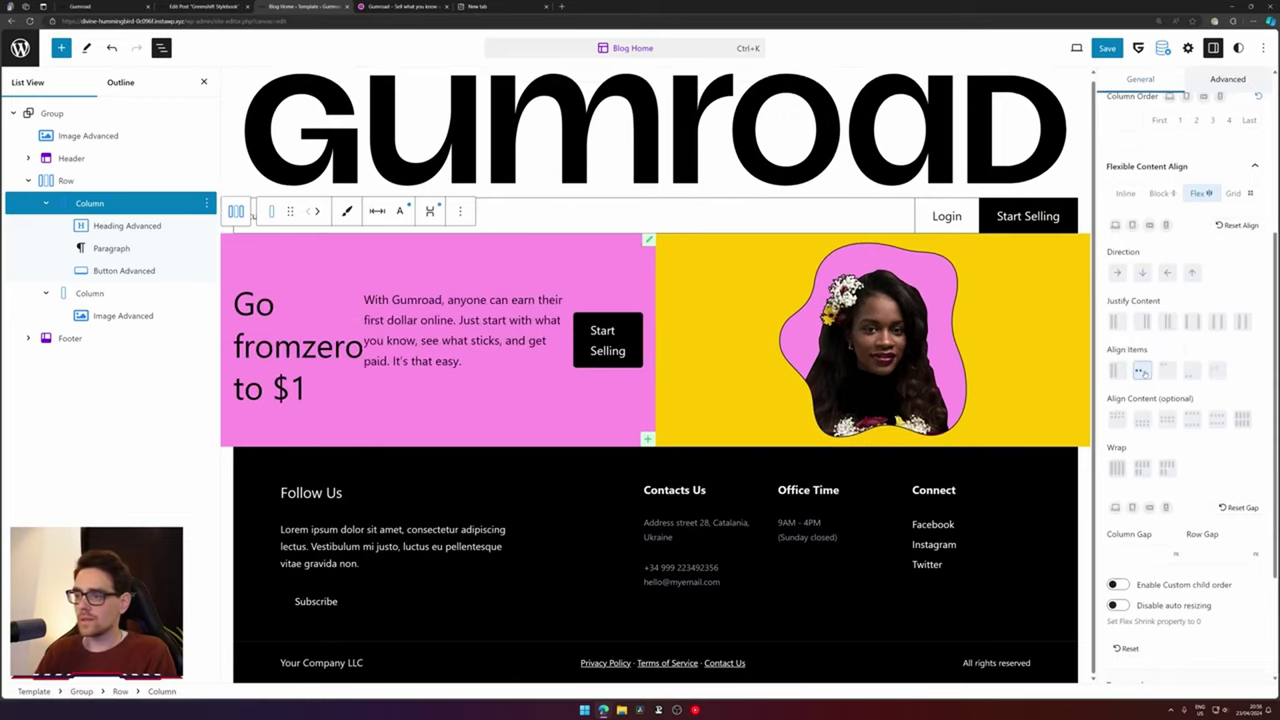
pyautogui.click(1117, 272)
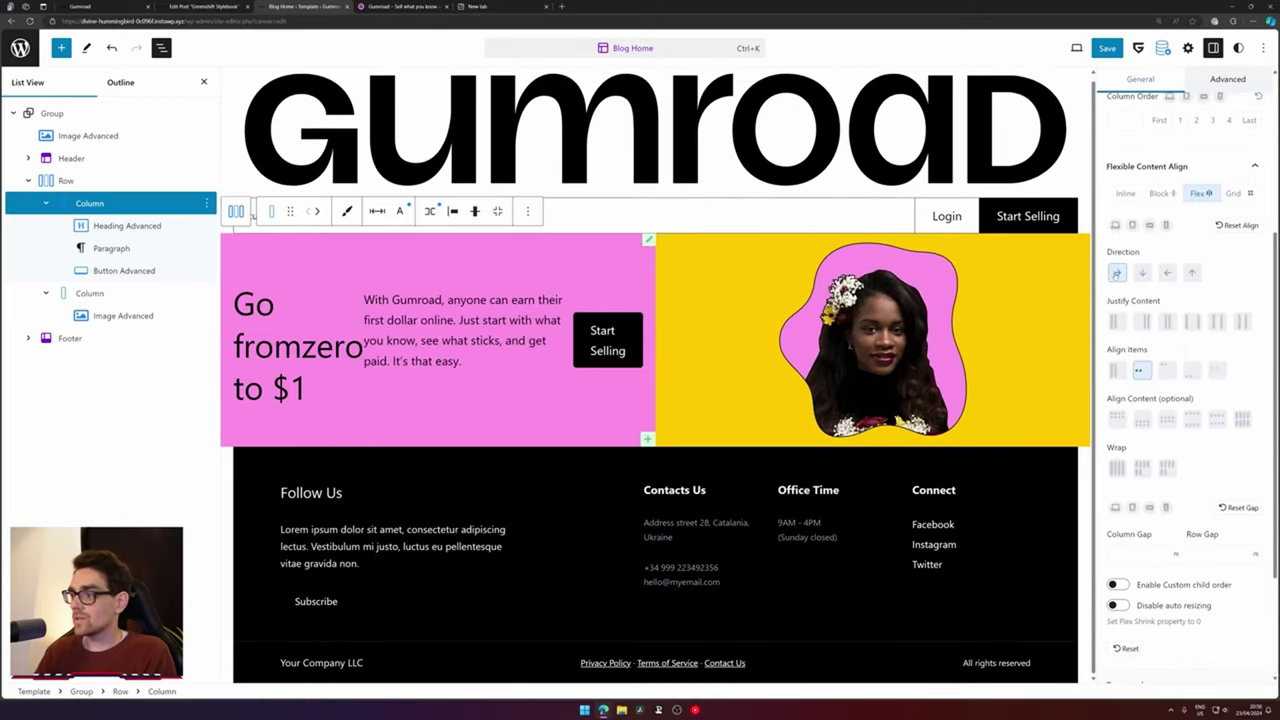
pyautogui.click(1141, 272)
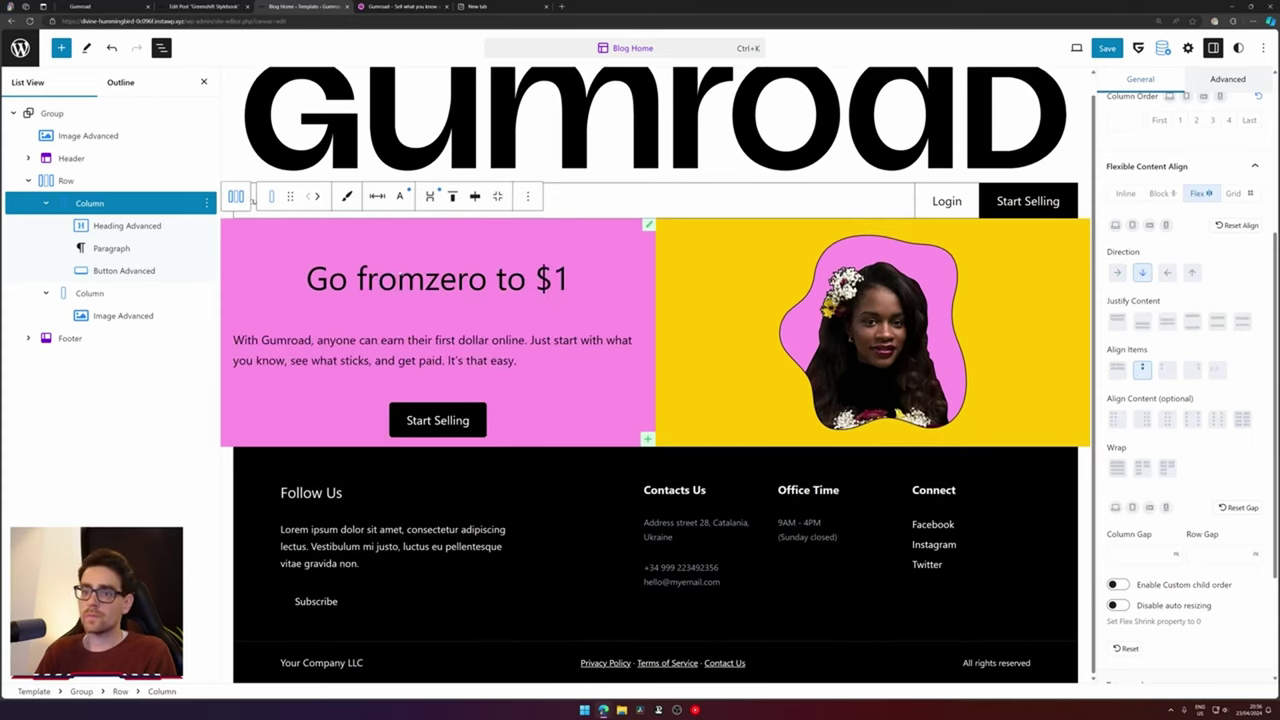
# Align the pink column's heading, paragraph and button items to the start
pyautogui.click(397, 278)
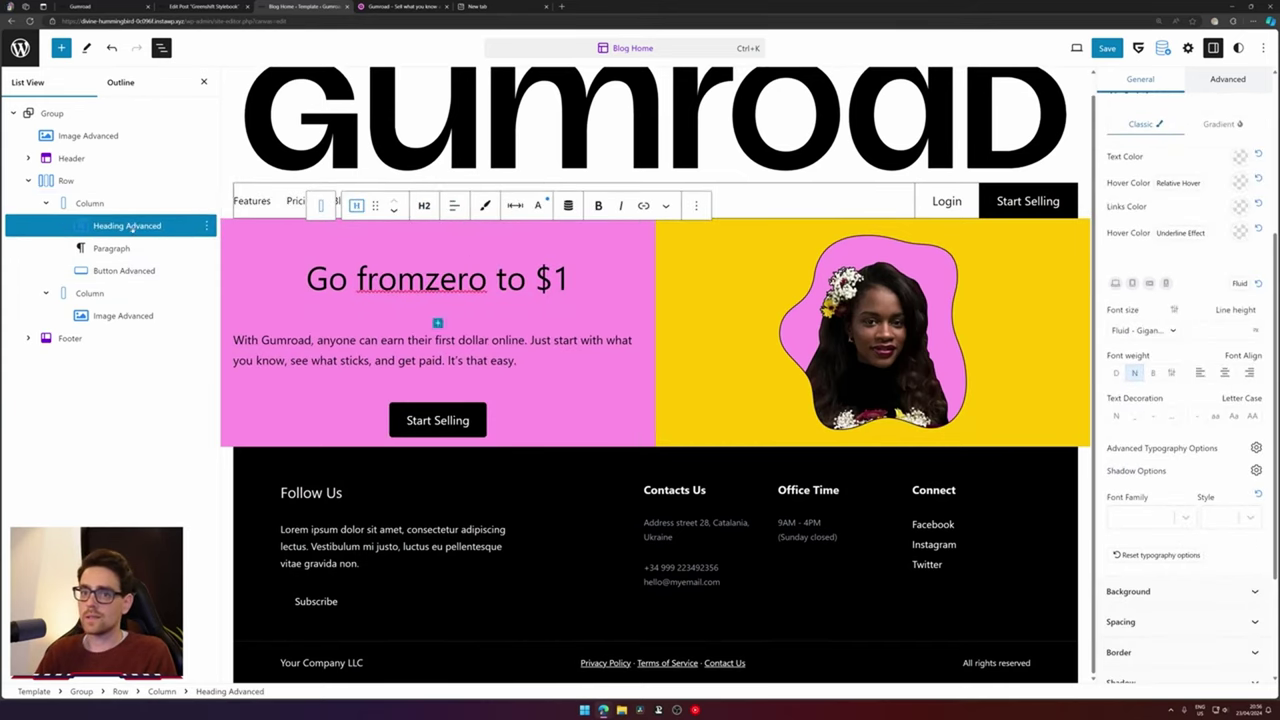
pyautogui.click(89, 203)
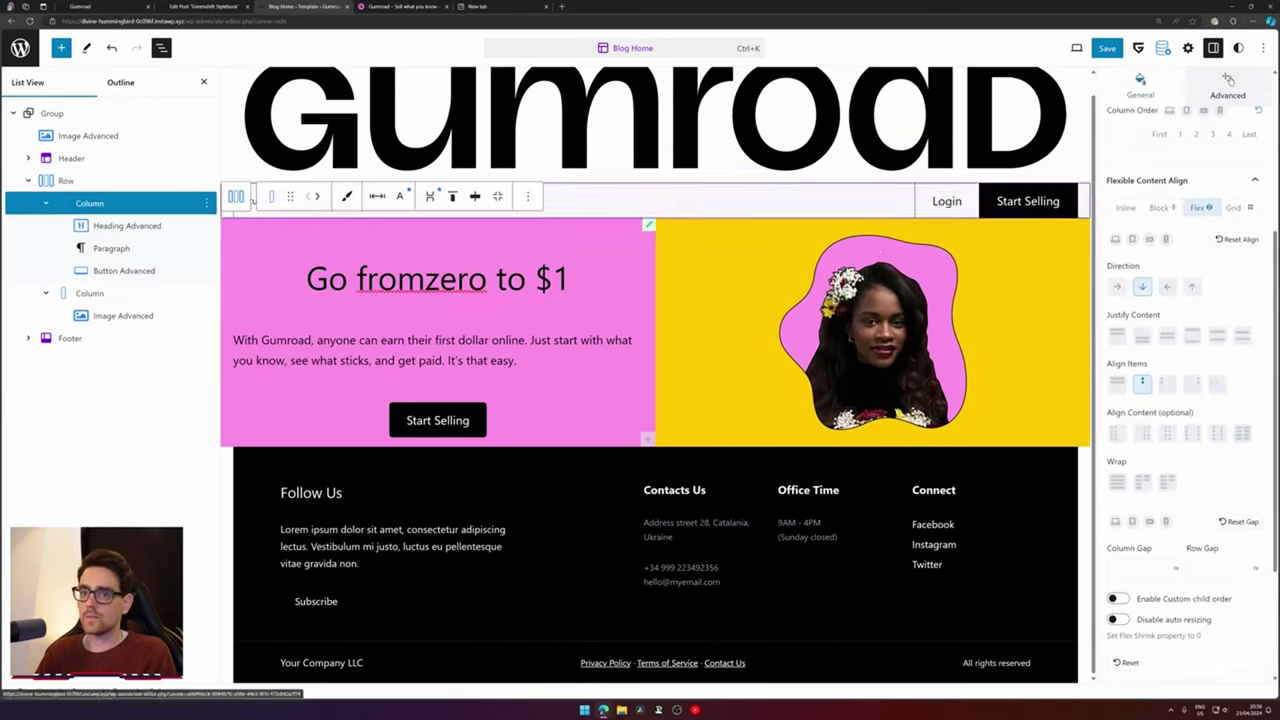
pyautogui.click(1164, 371)
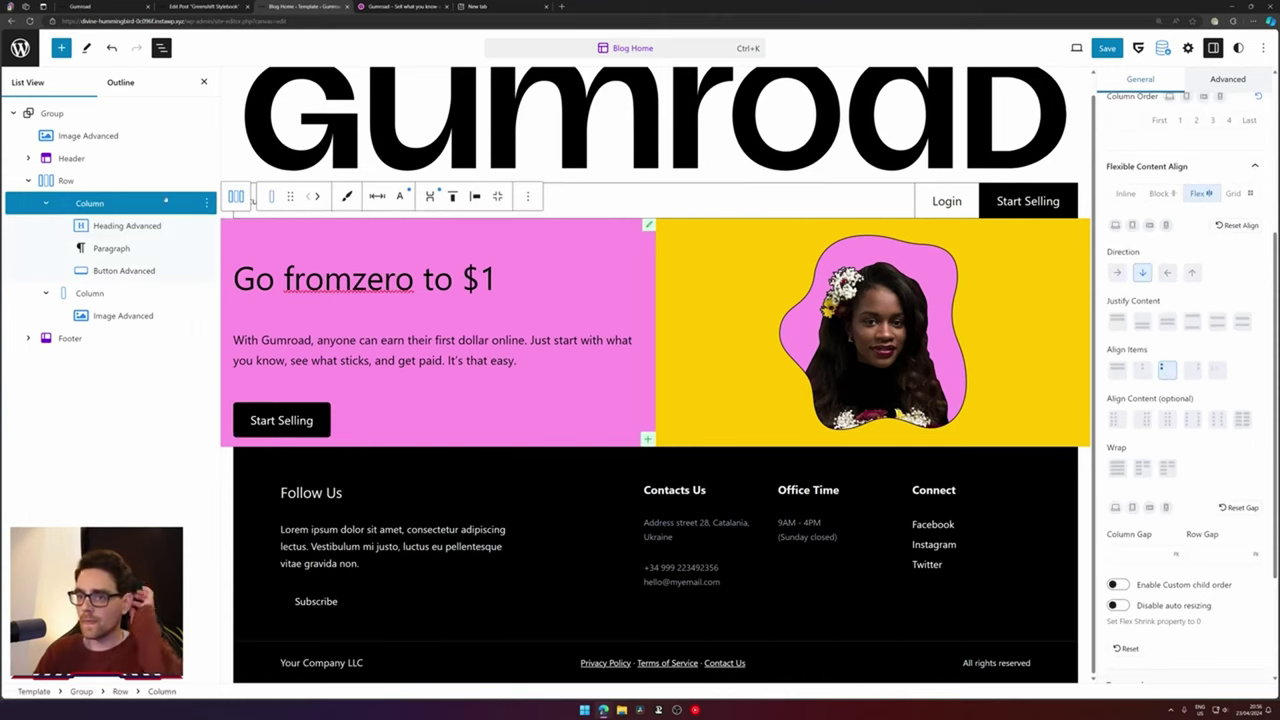
# Check the hero section on the original Gumroad homepage and save the Blog Home template
pyautogui.click(385, 6)
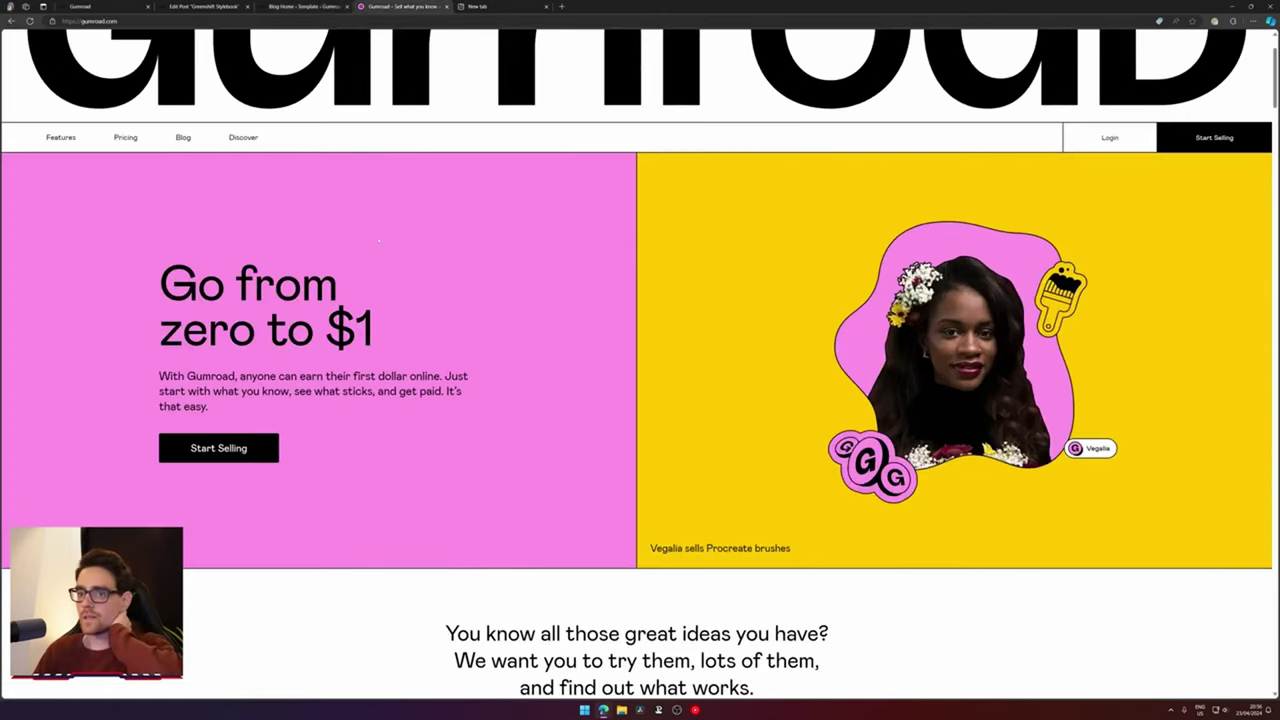
pyautogui.click(268, 6)
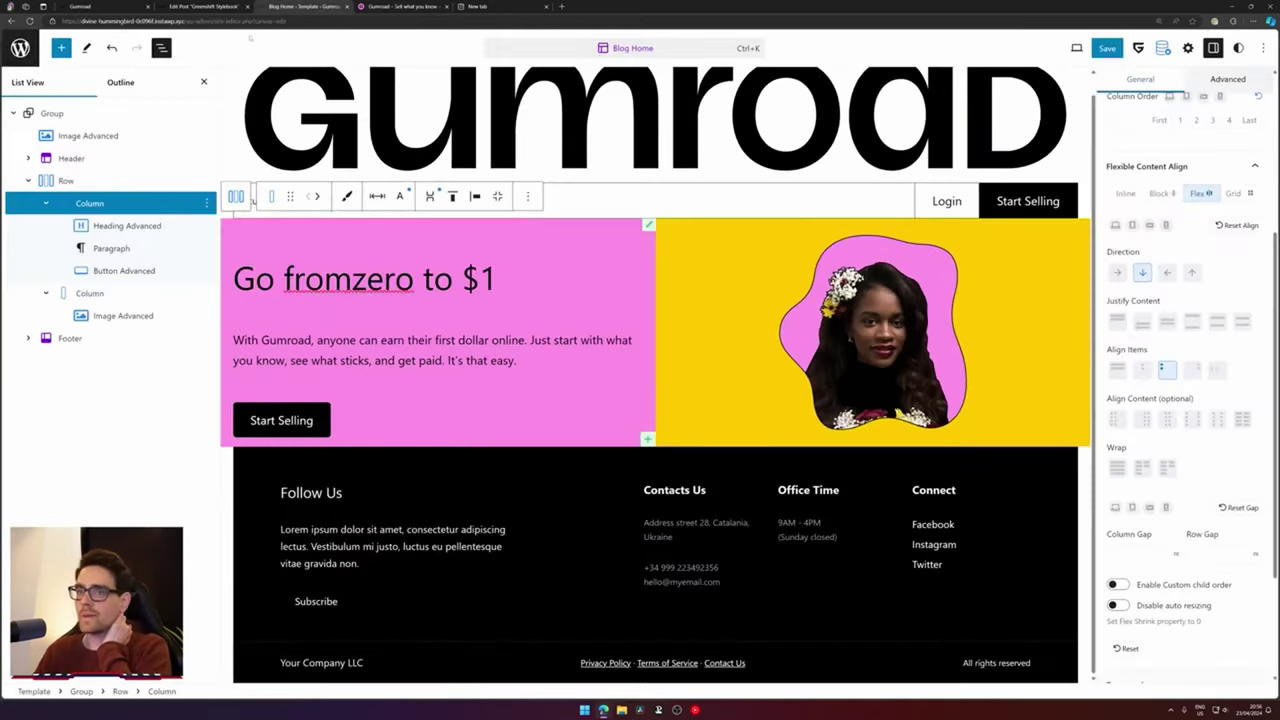
pyautogui.click(1107, 48)
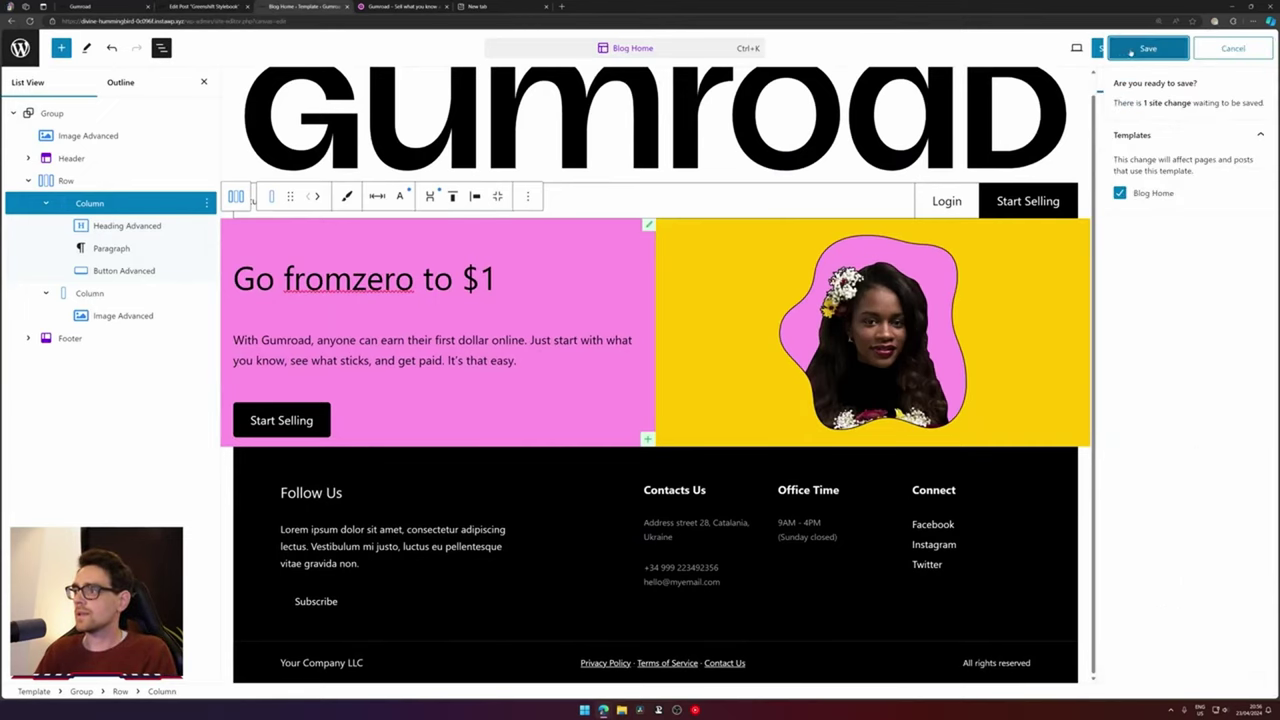
pyautogui.click(1140, 48)
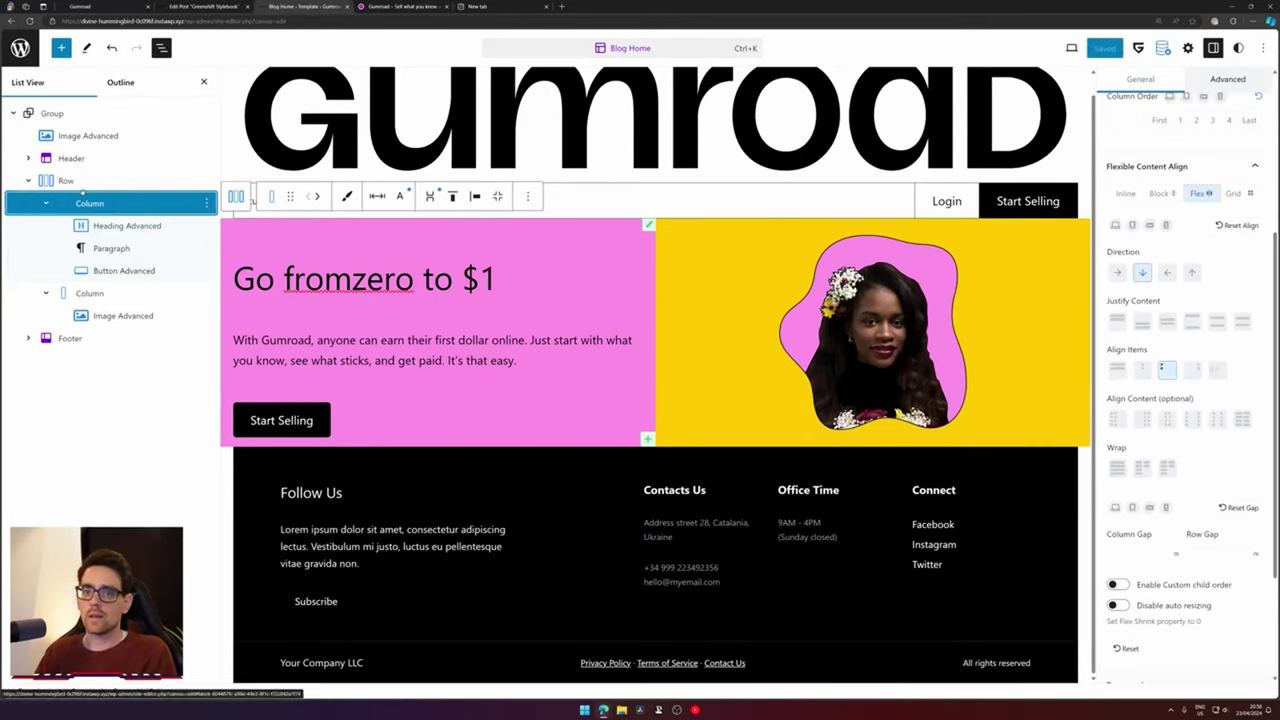
# Compare the hero row's spacing on the published site with the original Gumroad homepage, and return to the Blog Home template
pyautogui.click(91, 182)
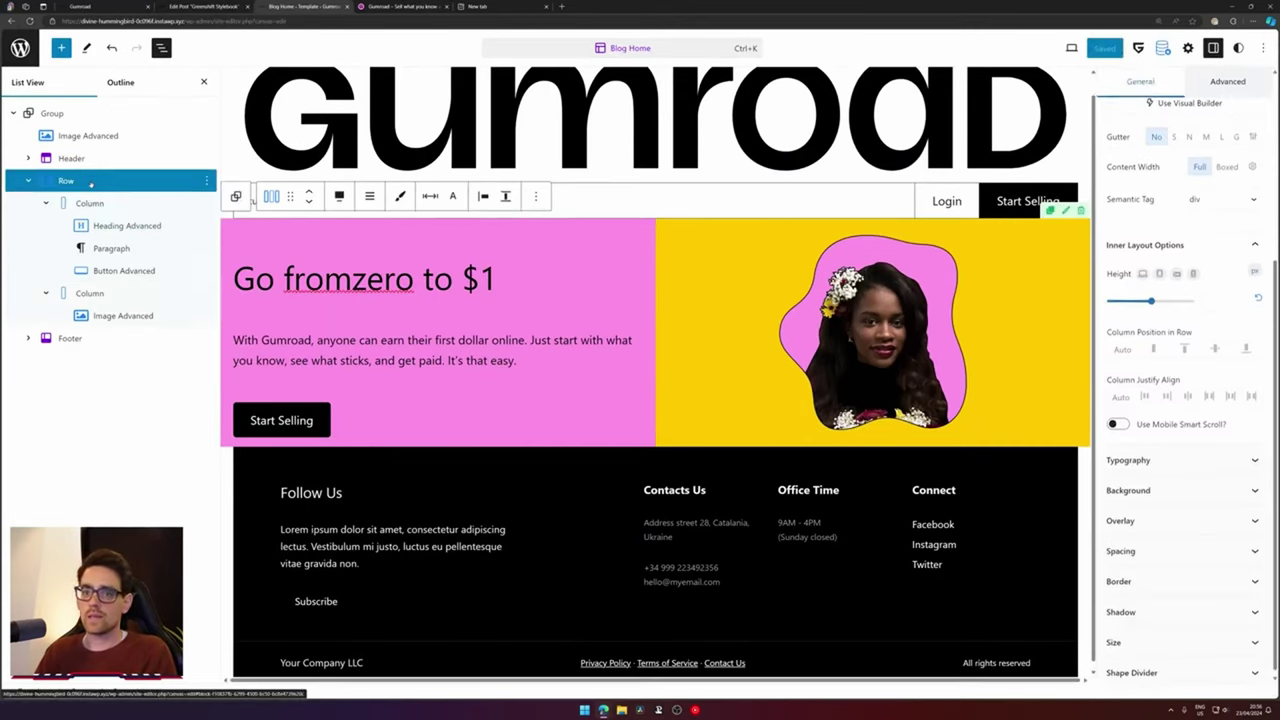
pyautogui.click(430, 196)
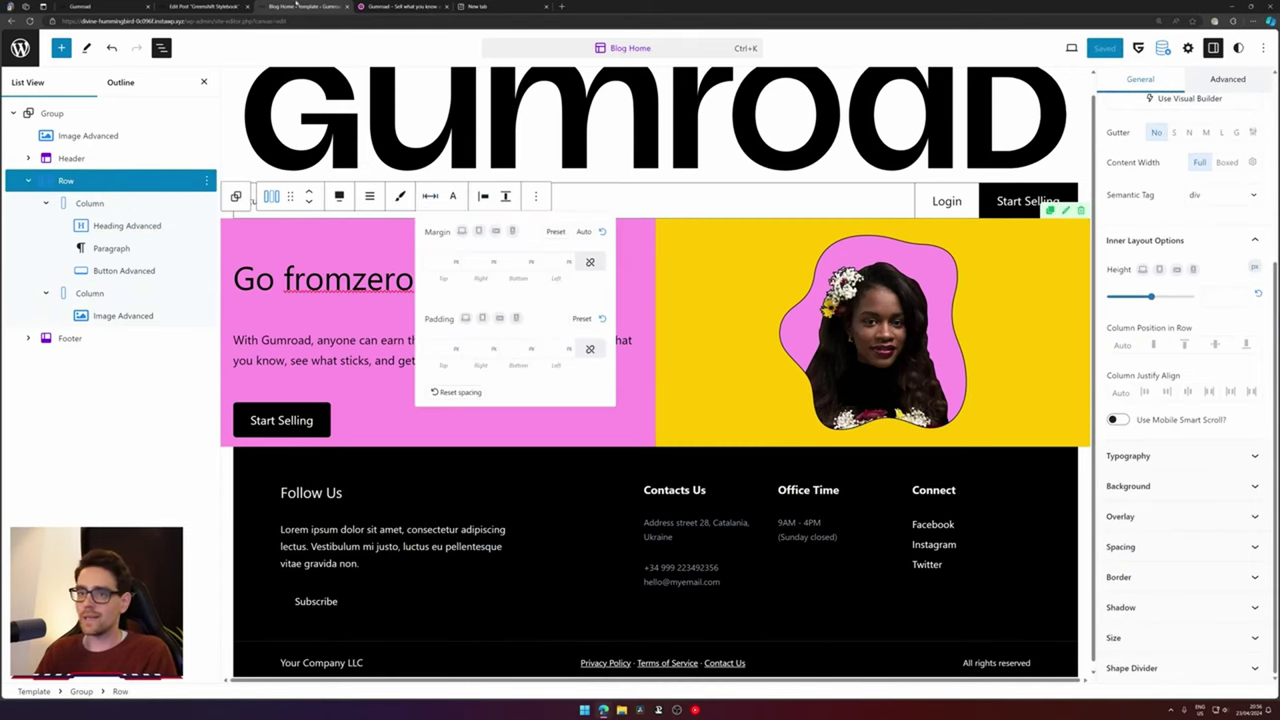
pyautogui.hotkey('ctrl', 'shift', 'Tab')
pyautogui.hotkey('ctrl', 'shift', 'Tab')
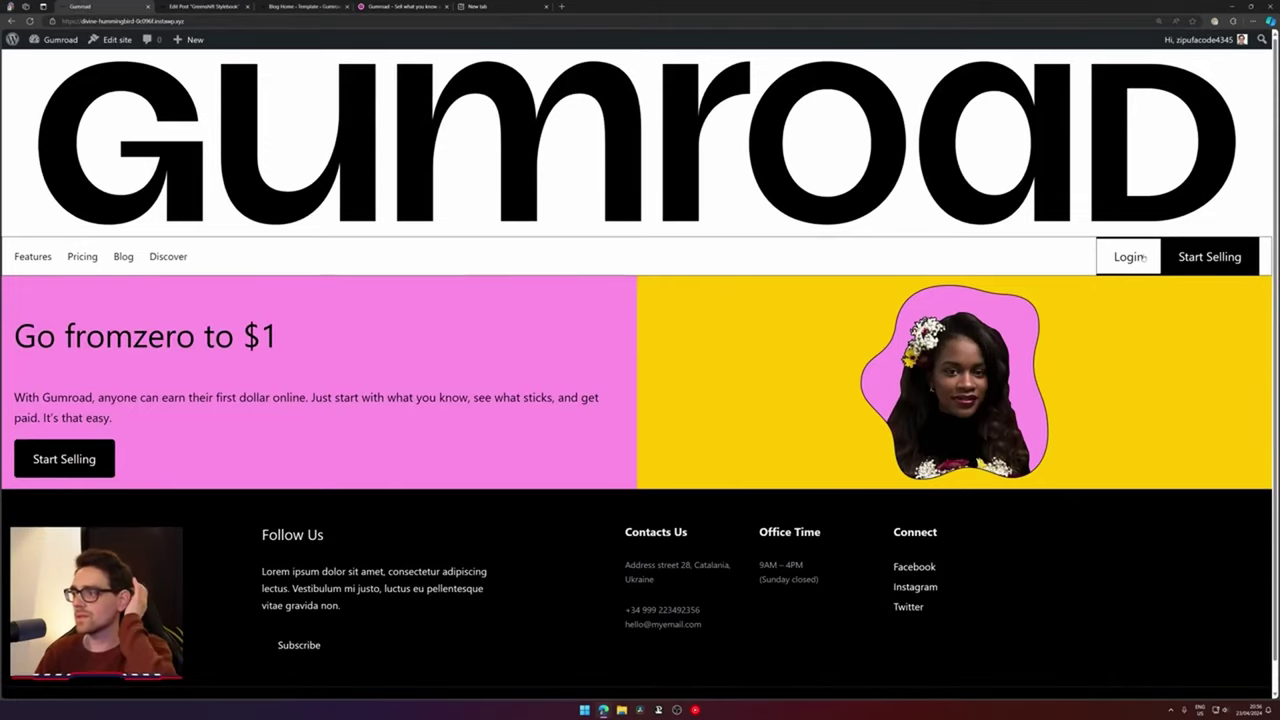
pyautogui.scroll(-1, 1143, 258)
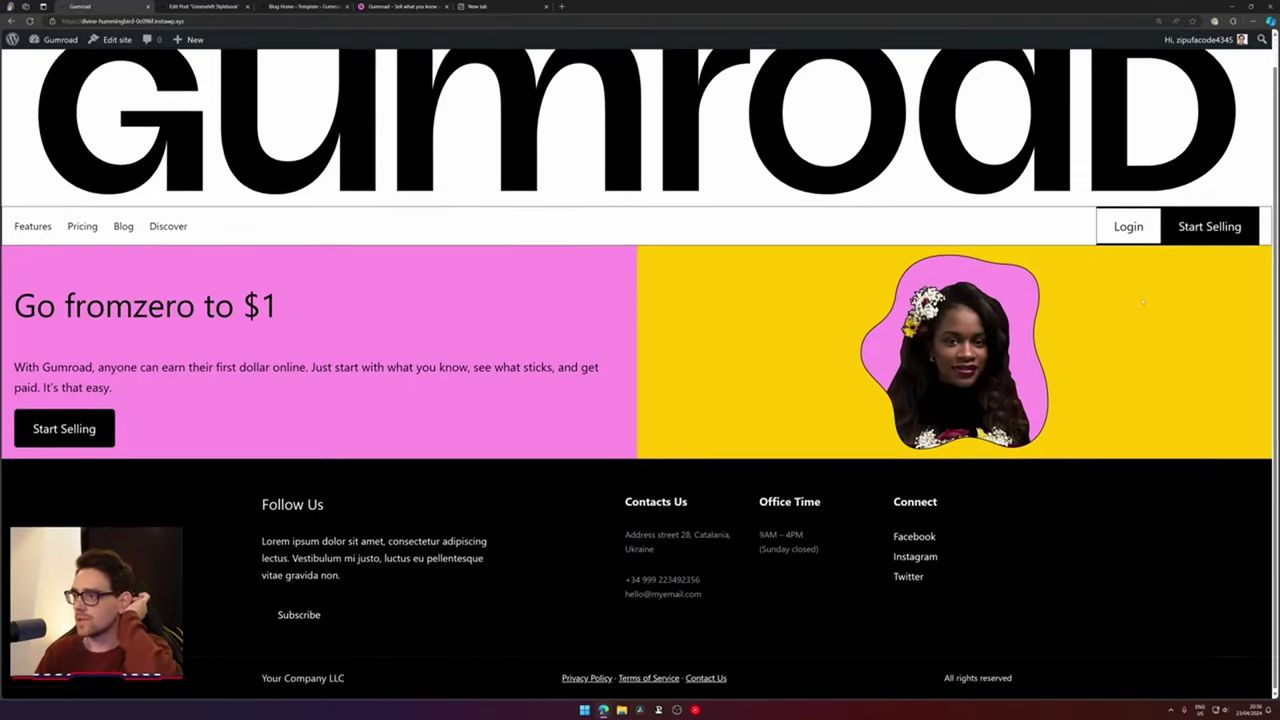
pyautogui.scroll(1, 1143, 258)
pyautogui.click(410, 6)
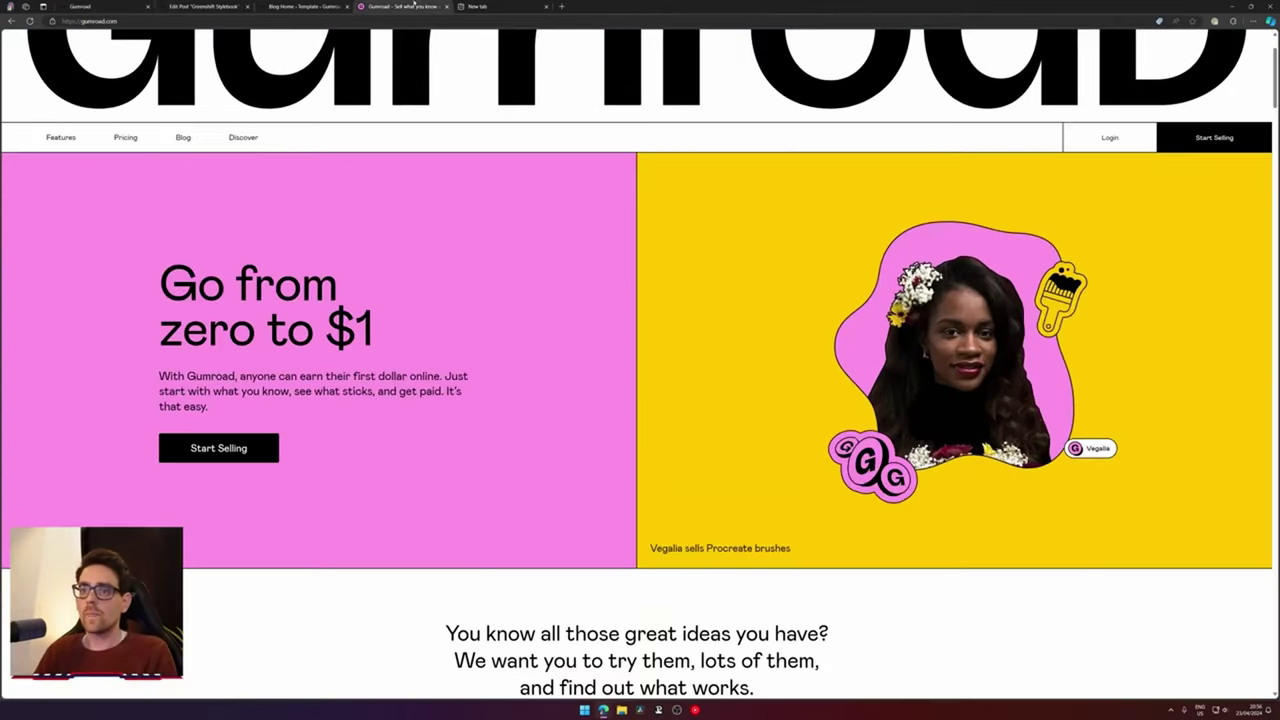
pyautogui.click(237, 6)
pyautogui.click(300, 6)
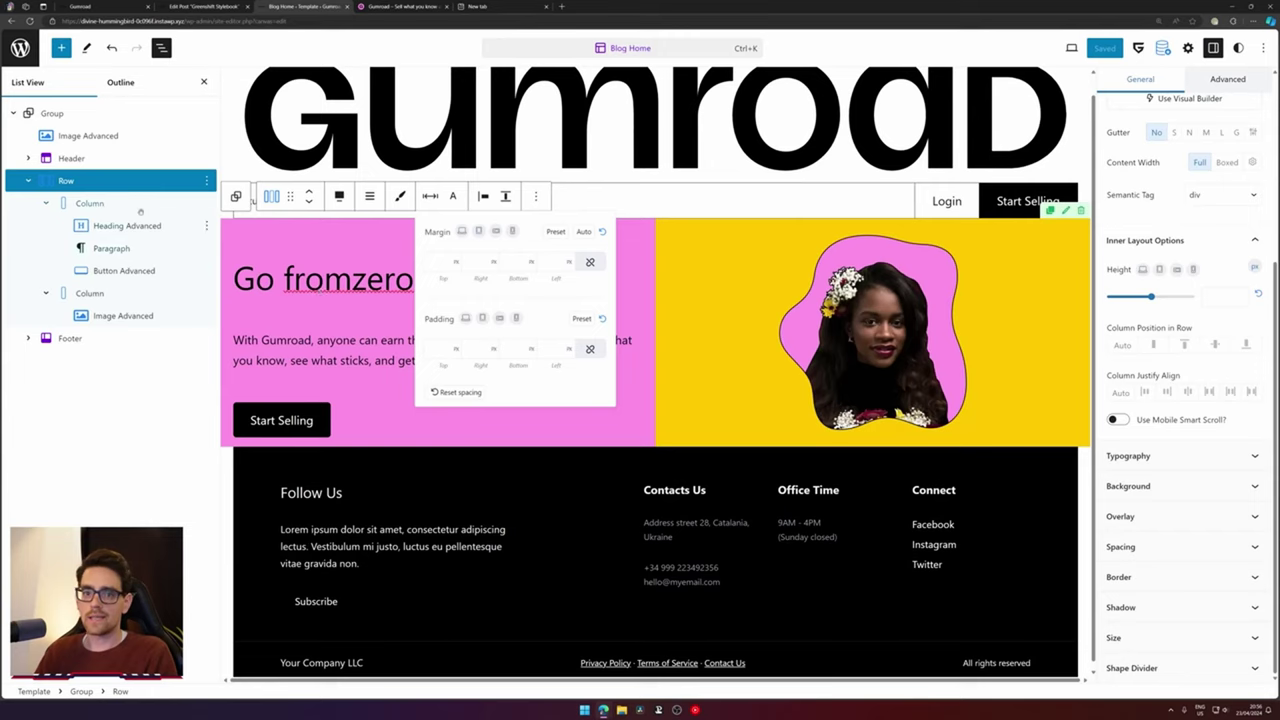
# Open the margin and padding settings of the pink text column
pyautogui.click(45, 203)
pyautogui.click(89, 203)
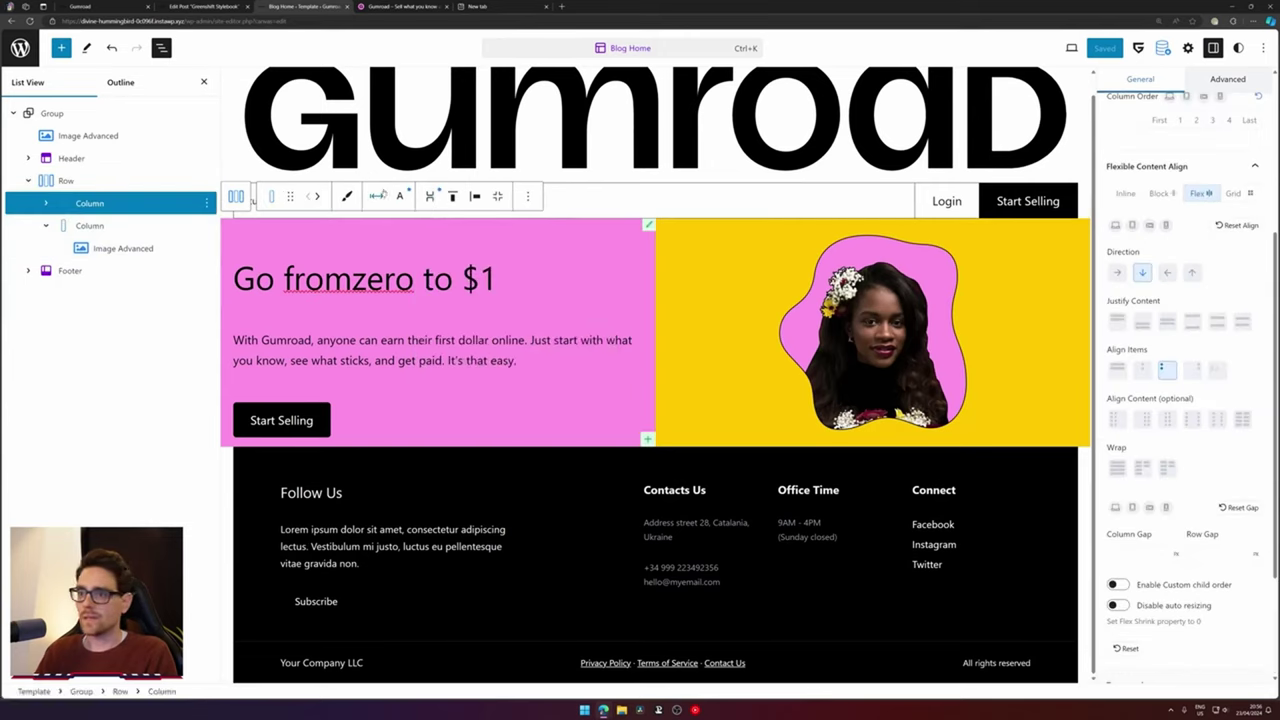
pyautogui.click(378, 195)
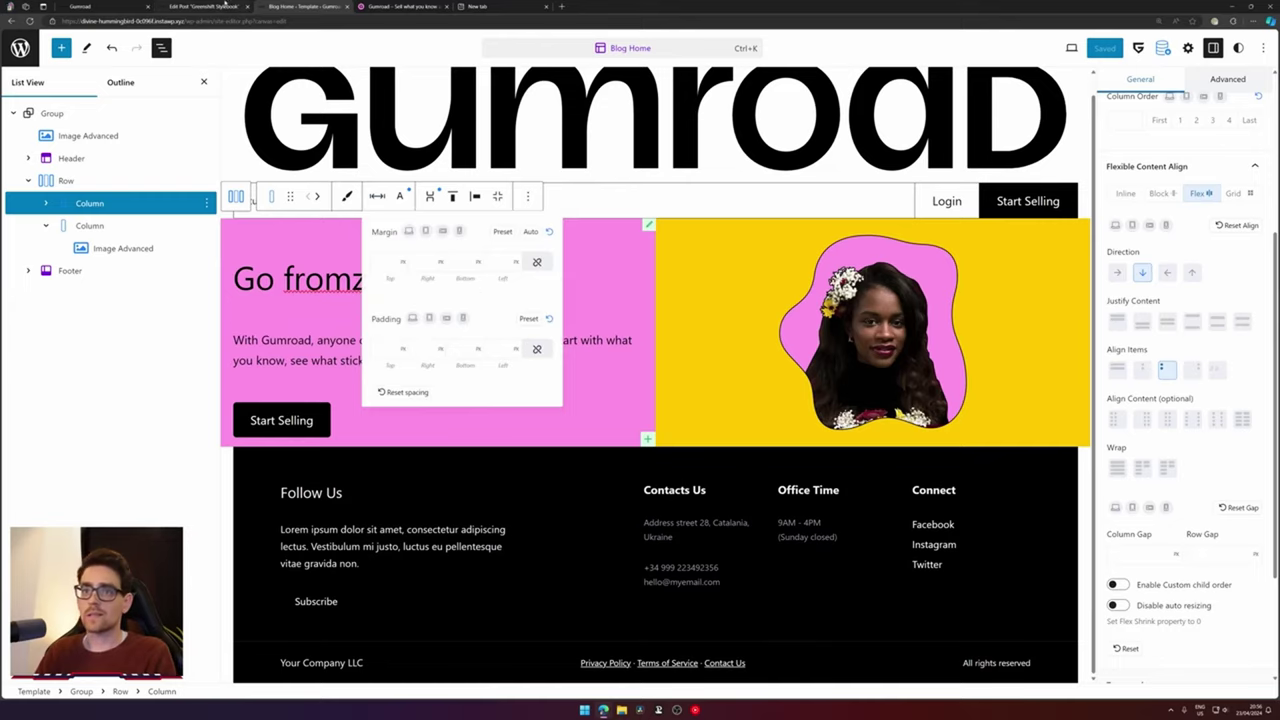
# Set GreenShift's default unit for values to rem in the global interface settings, save, and return to the Blog Home template
pyautogui.click(225, 6)
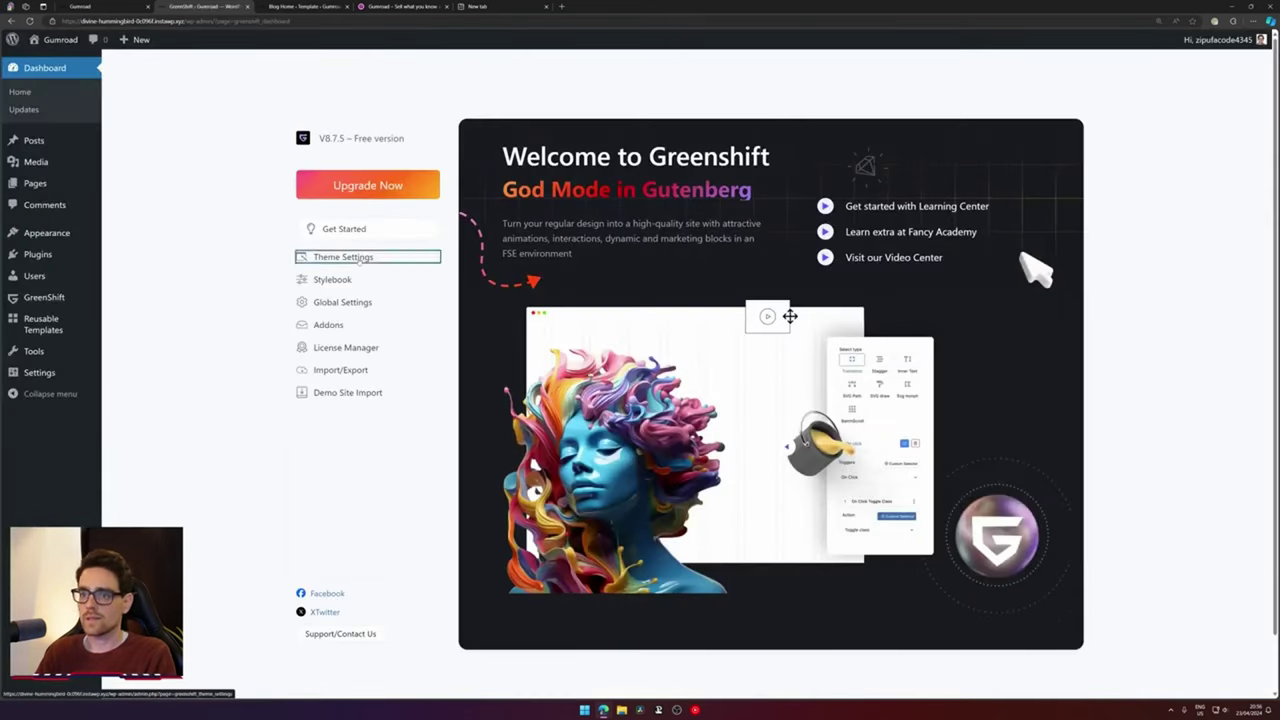
pyautogui.click(360, 253)
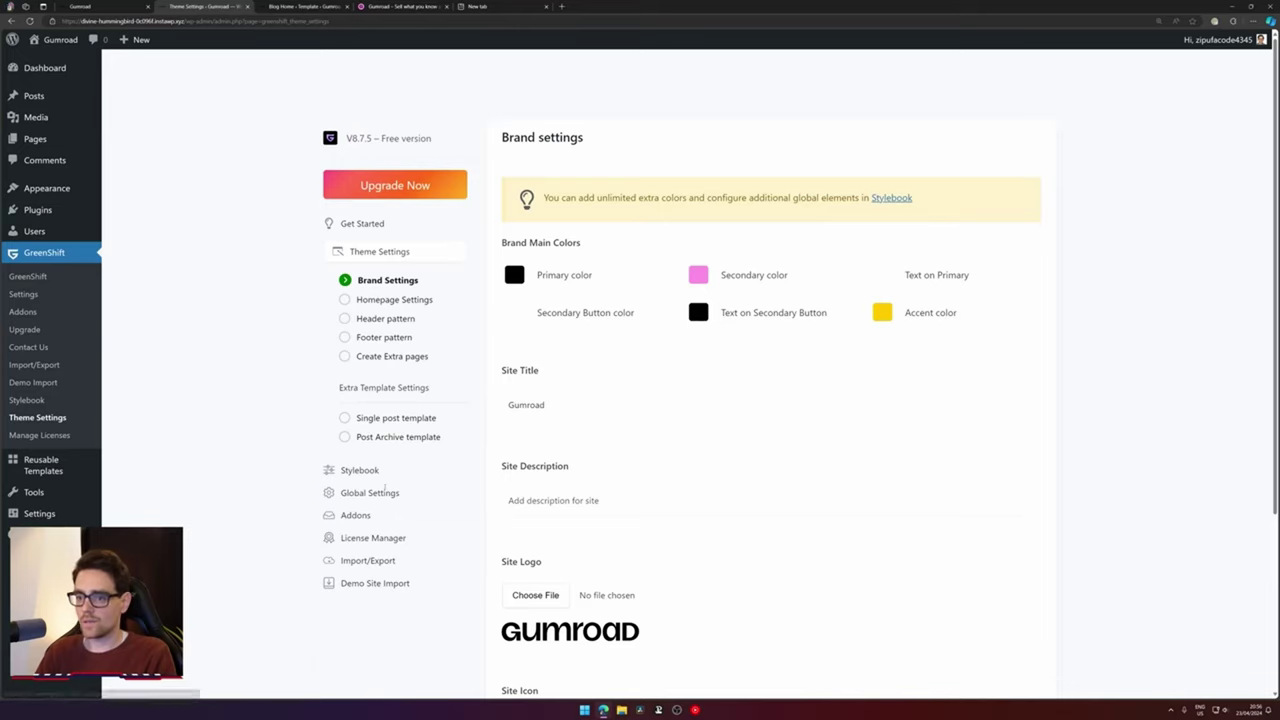
pyautogui.click(369, 492)
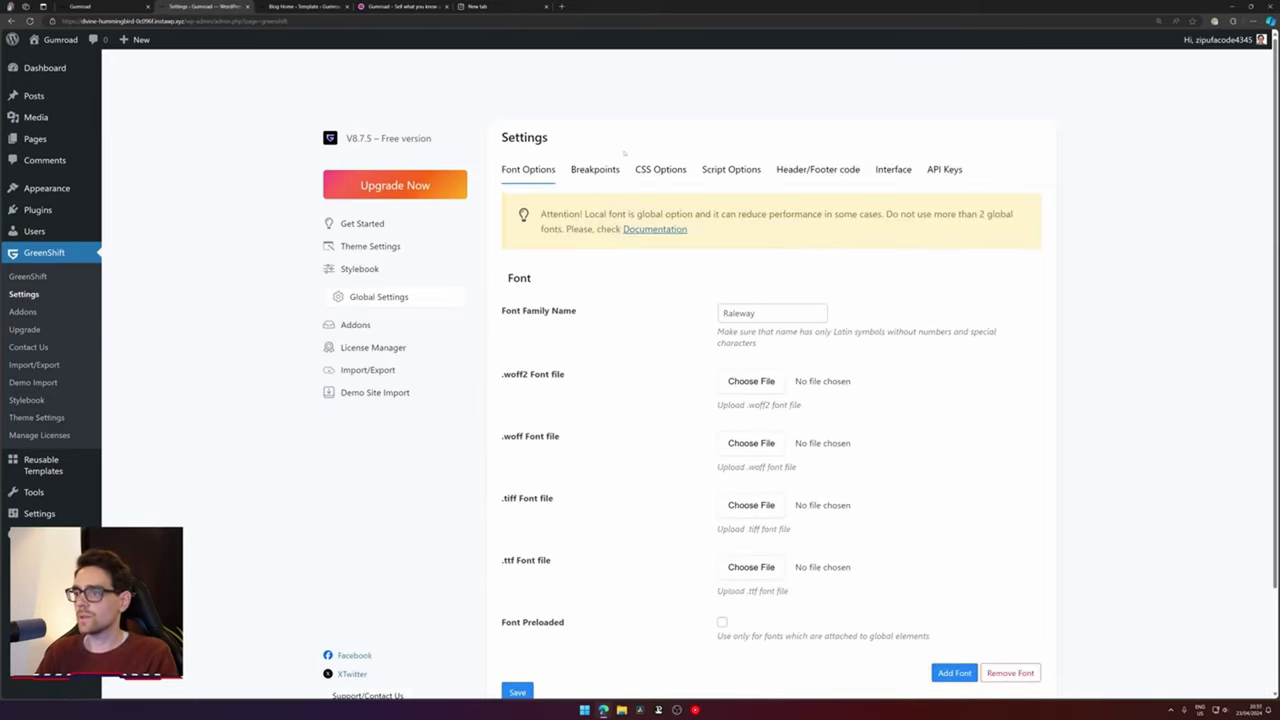
pyautogui.click(877, 176)
pyautogui.scroll(-1, 596, 379)
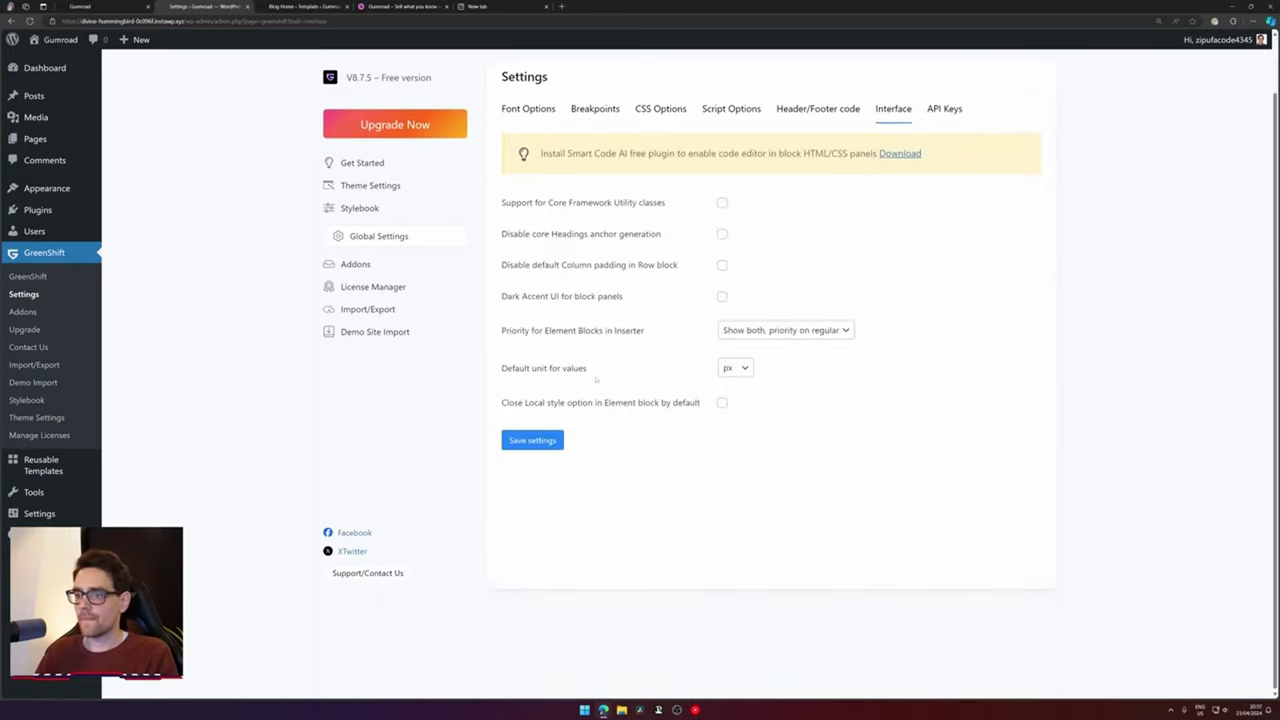
pyautogui.click(735, 368)
pyautogui.click(733, 402)
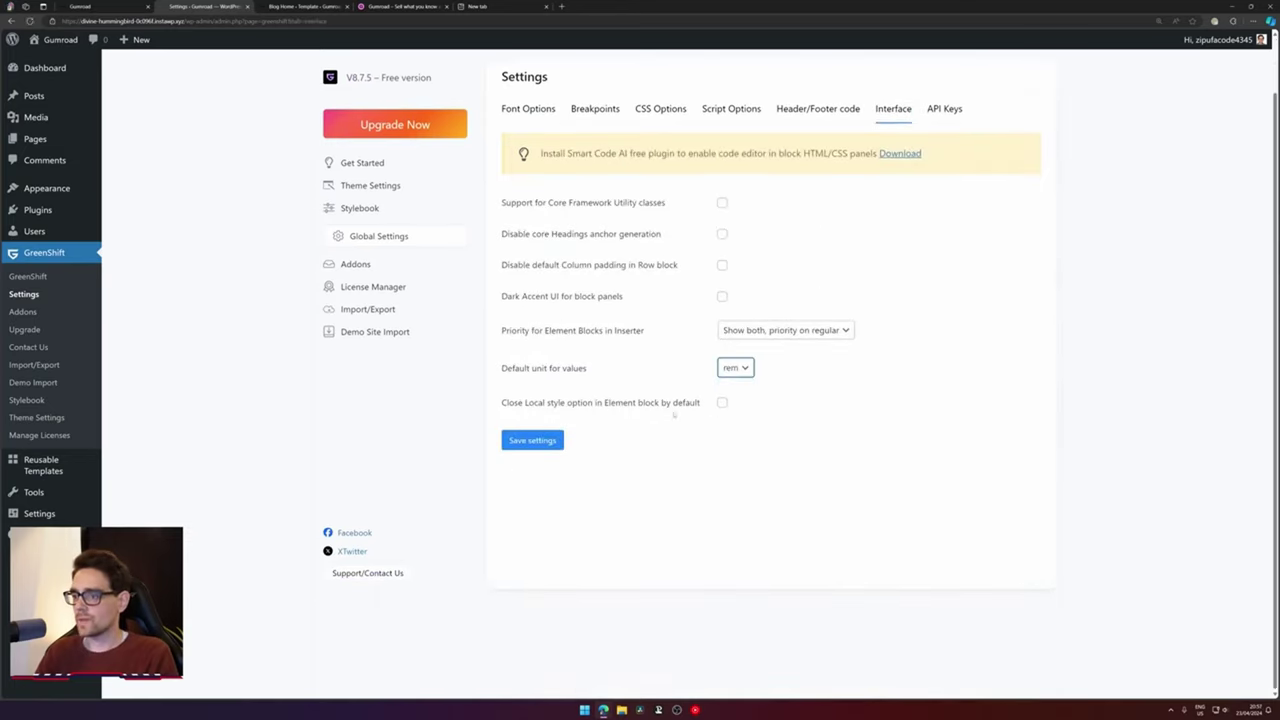
pyautogui.click(547, 450)
pyautogui.click(298, 6)
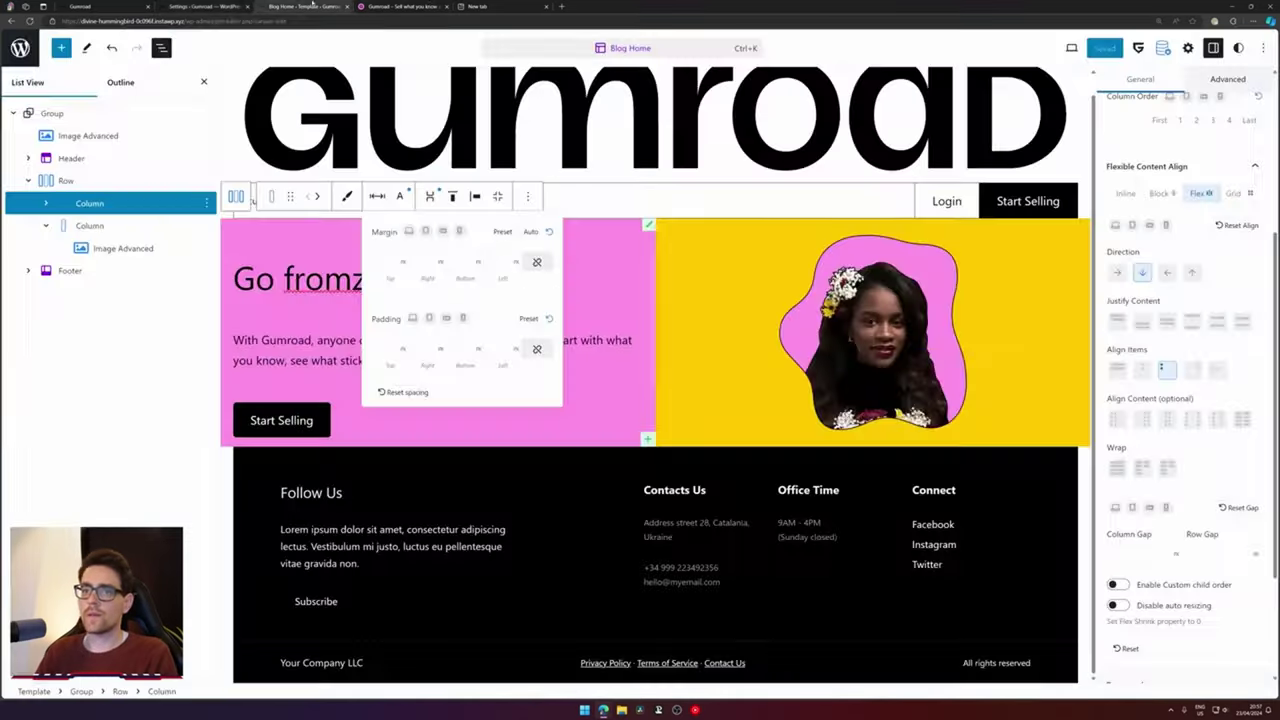
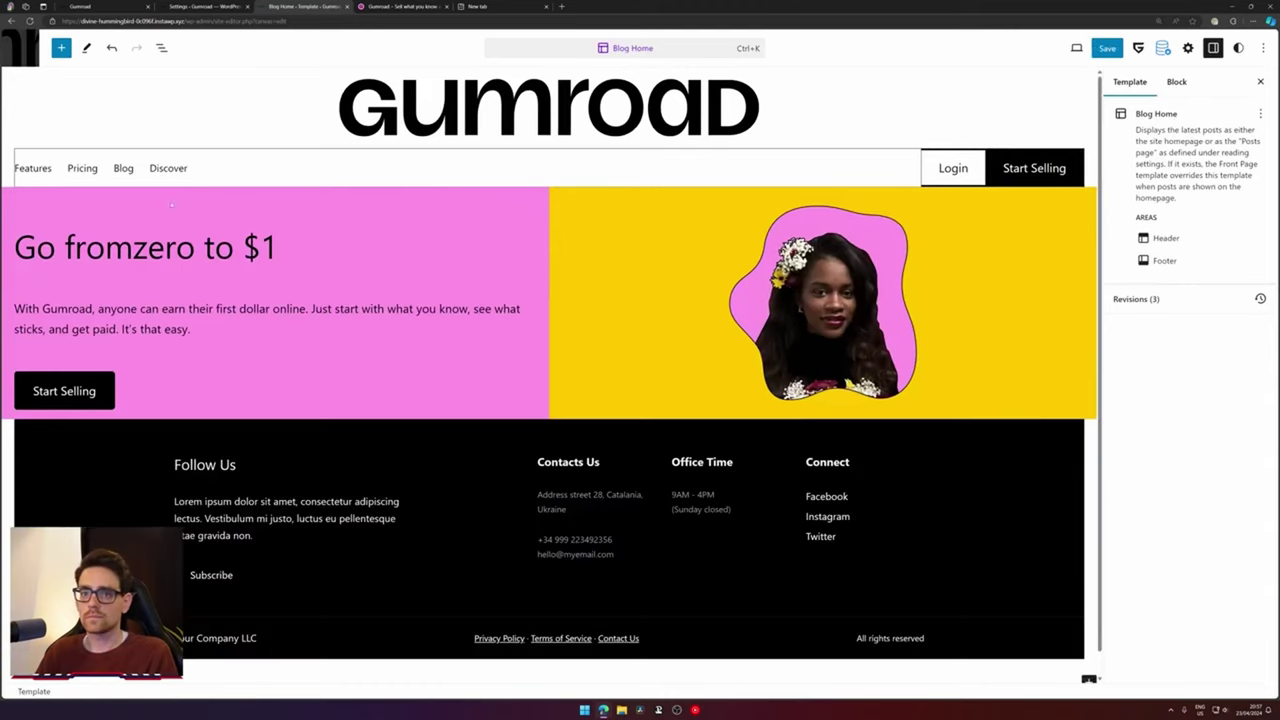
# Set the pink text column's padding to 2 rem on the top, right, bottom and left
pyautogui.click(145, 247)
pyautogui.hotkey('shift', 'alt', 'o')
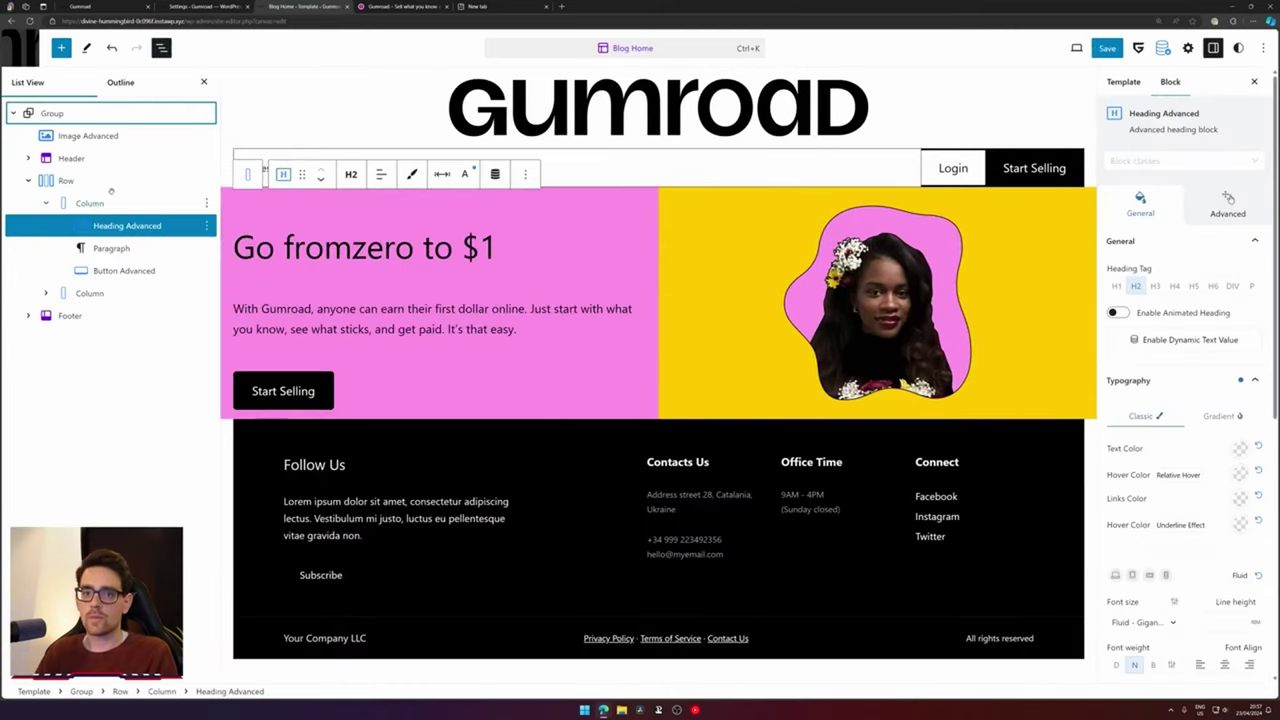
pyautogui.click(247, 174)
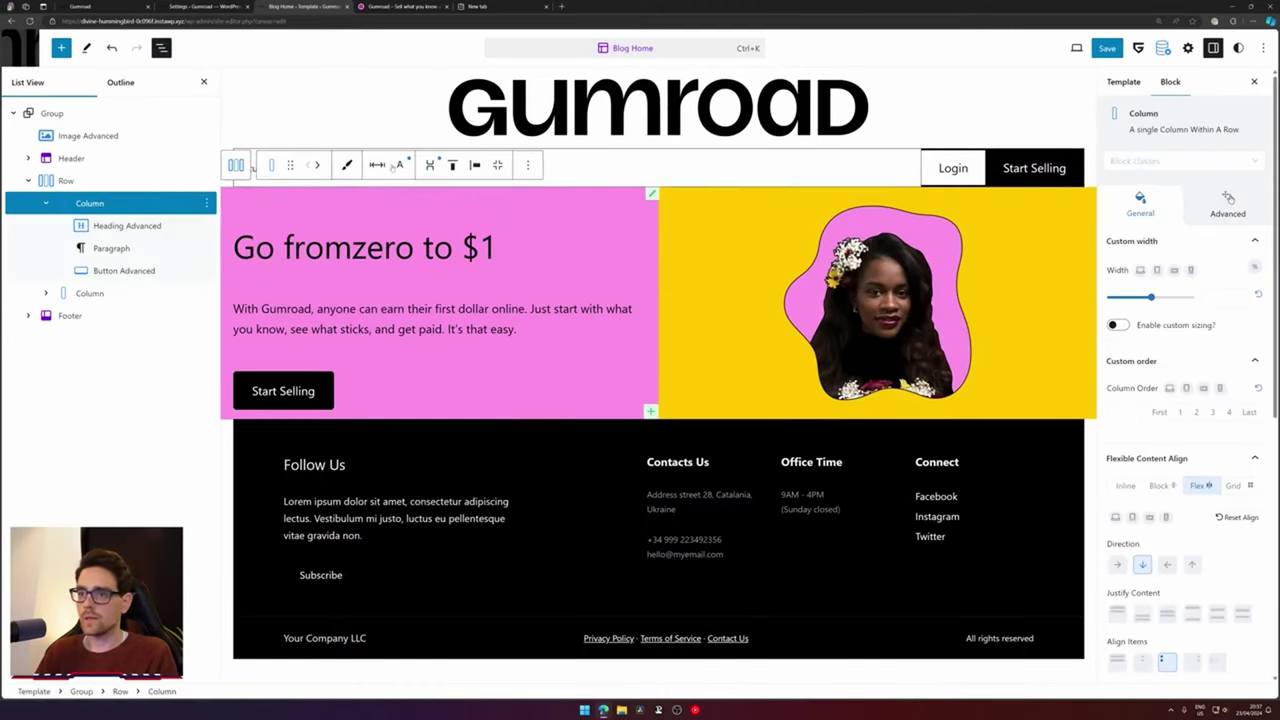
pyautogui.click(377, 165)
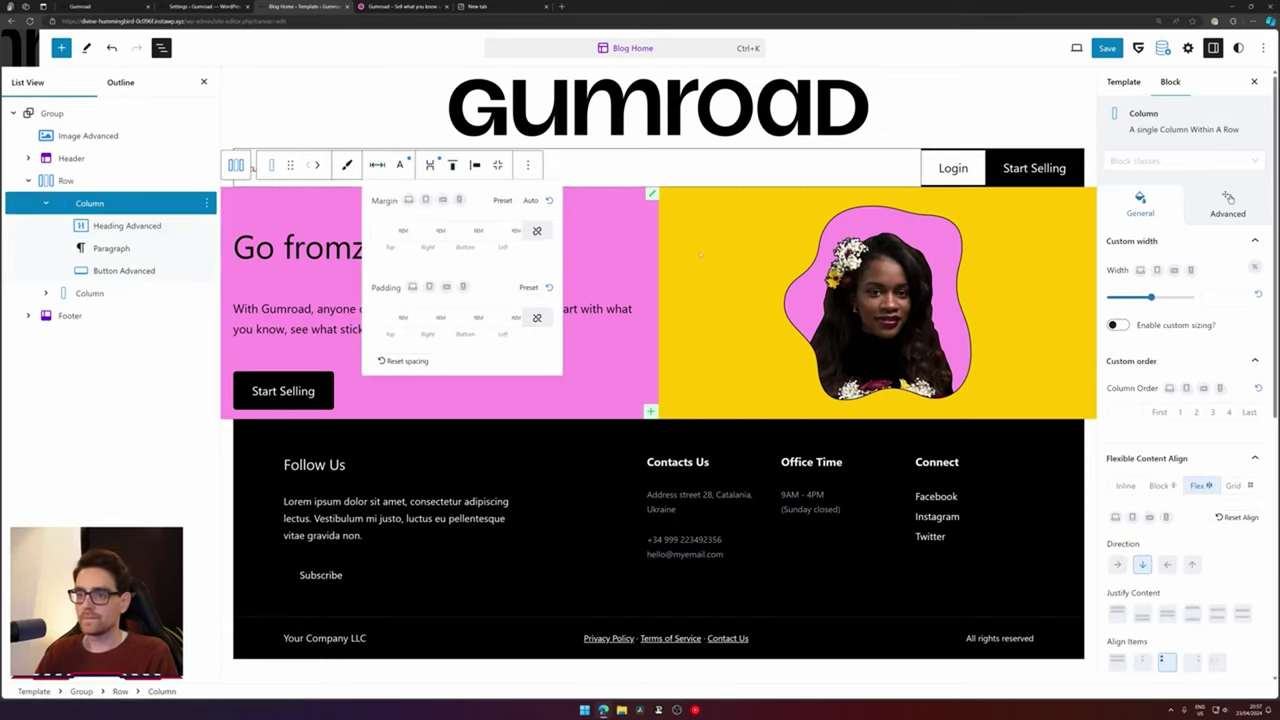
pyautogui.click(384, 318)
pyautogui.write('2')
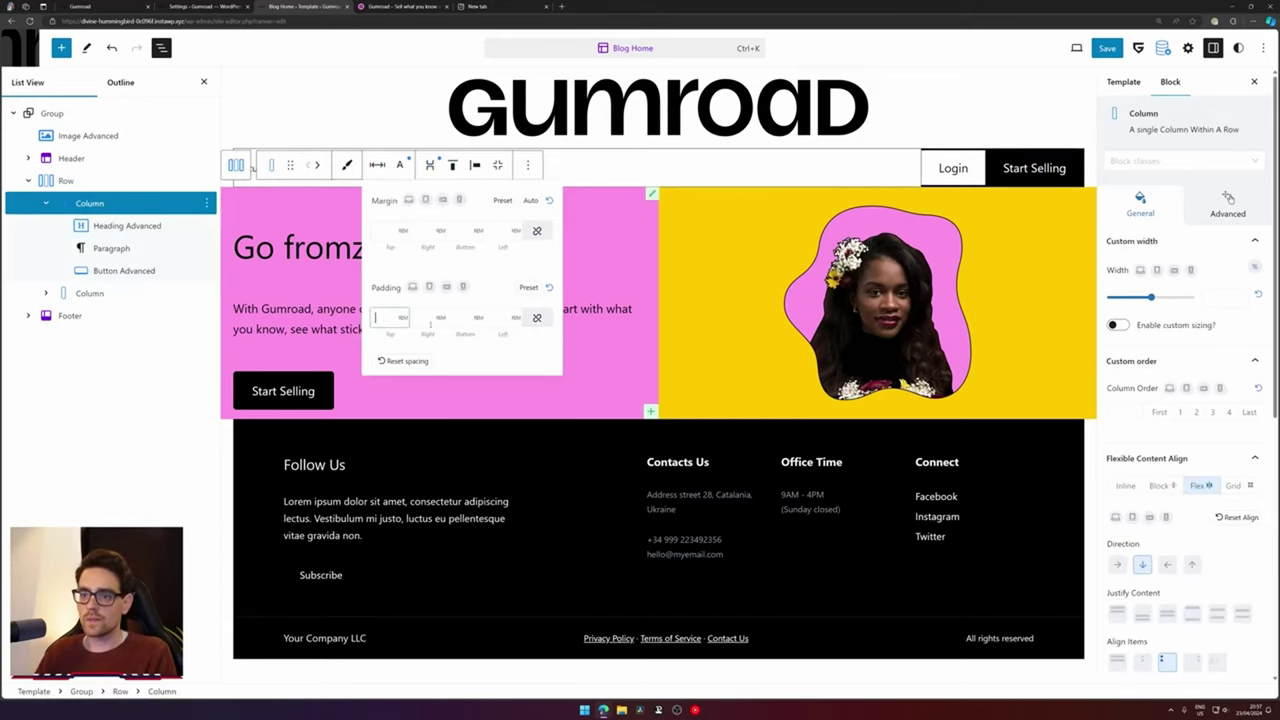
pyautogui.press('Tab')
pyautogui.write('22')
pyautogui.press('BackSpace')
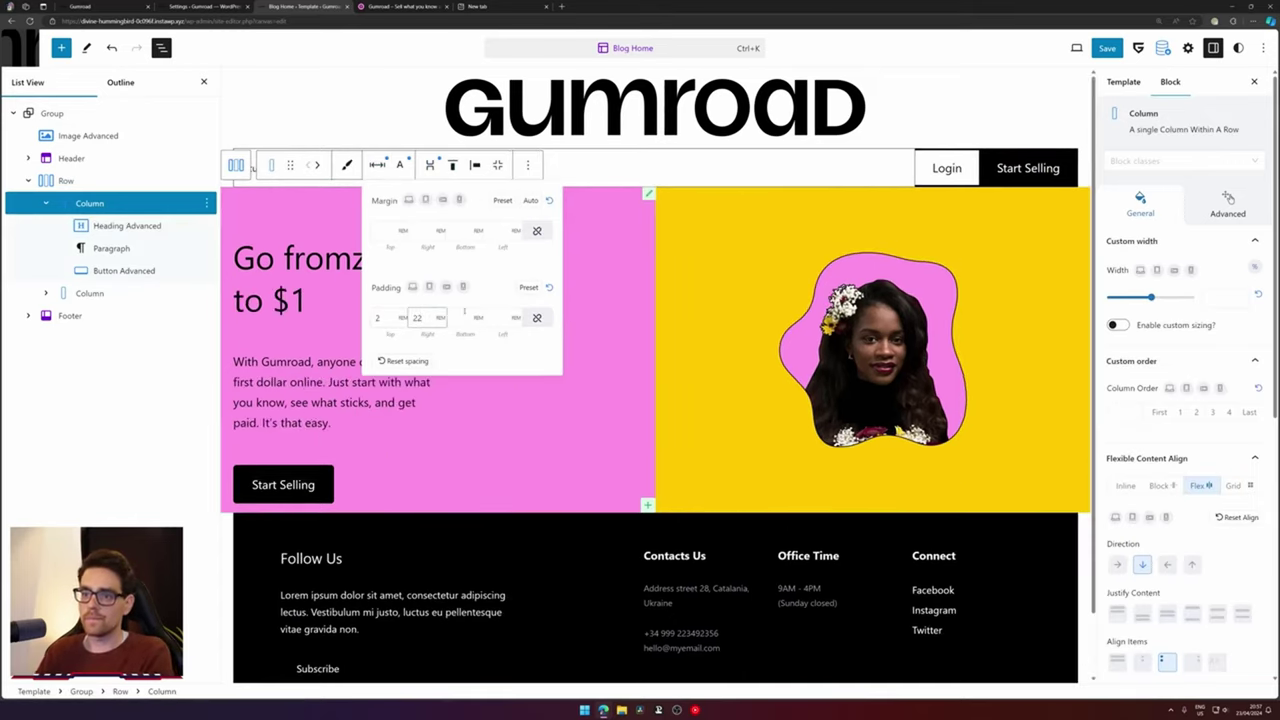
pyautogui.press('Tab')
pyautogui.write('2')
pyautogui.press('Tab')
pyautogui.write('2')
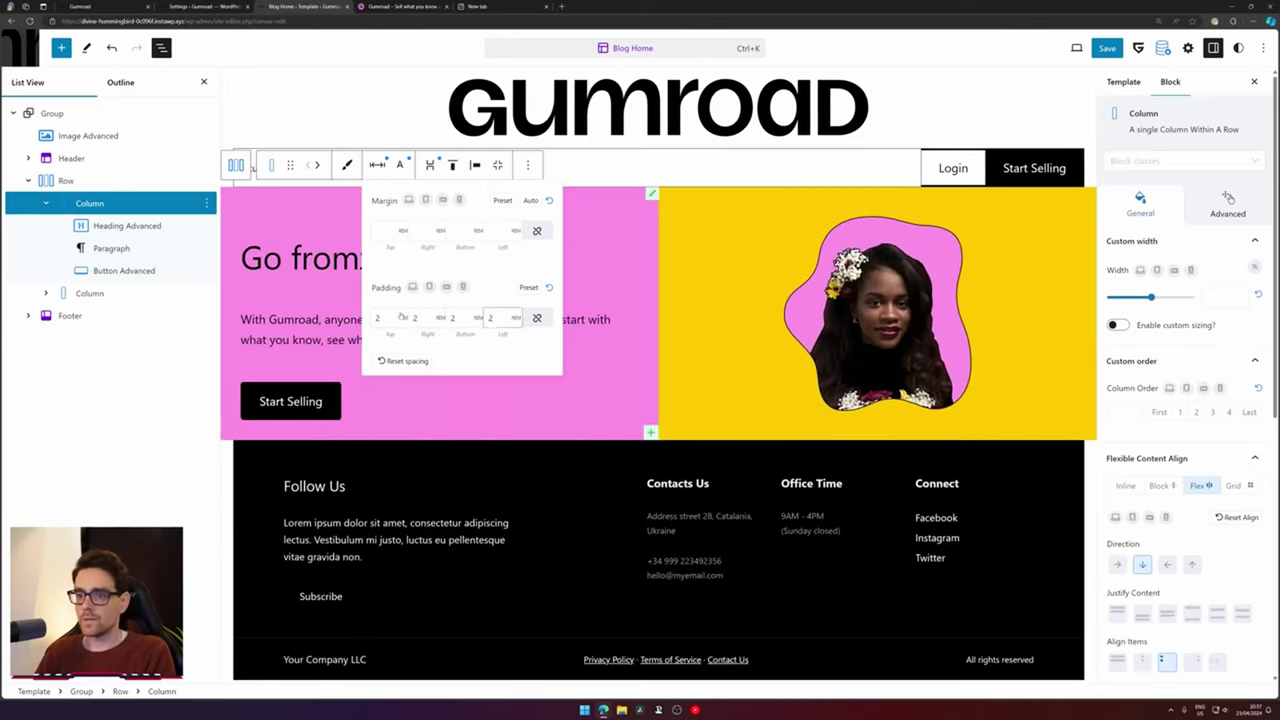
# Set the pink text column's padding to 4 rem on the top, right, bottom and left
pyautogui.moveTo(388, 317); pyautogui.dragTo(329, 311)
pyautogui.write('4')
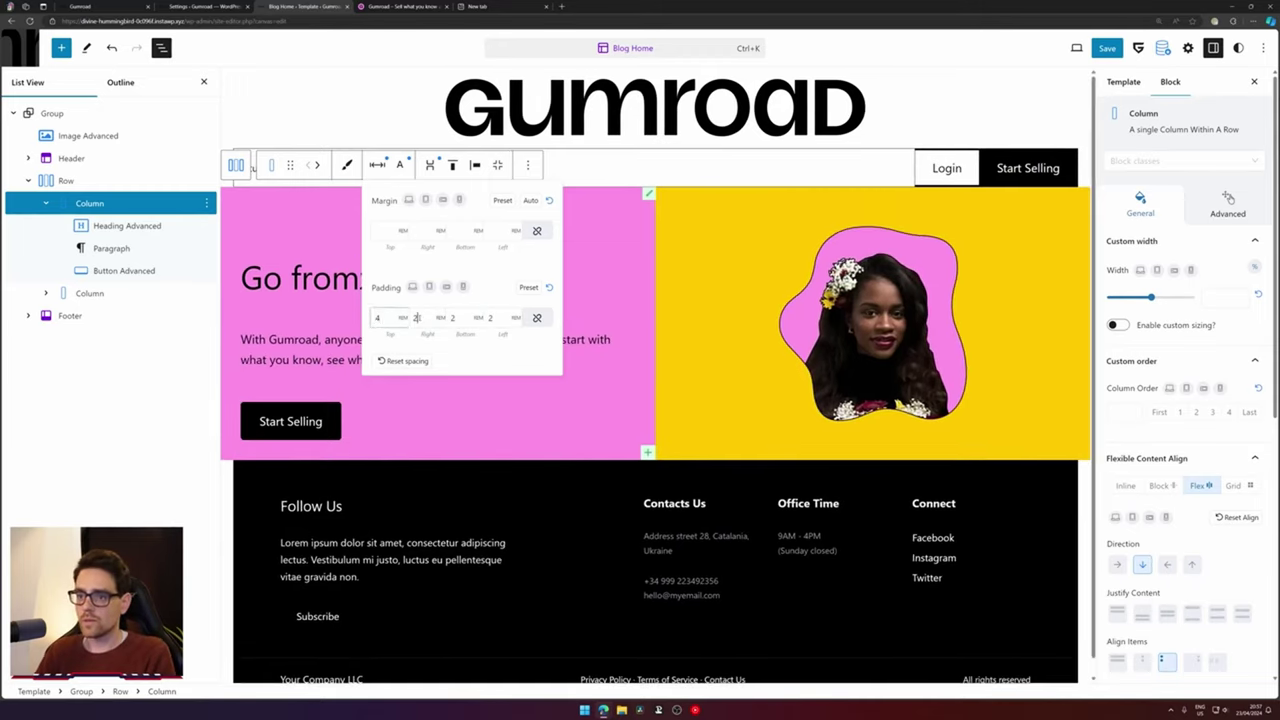
pyautogui.press('Tab')
pyautogui.write('4')
pyautogui.press('Tab')
pyautogui.write('4')
pyautogui.press('Tab')
pyautogui.write('4')
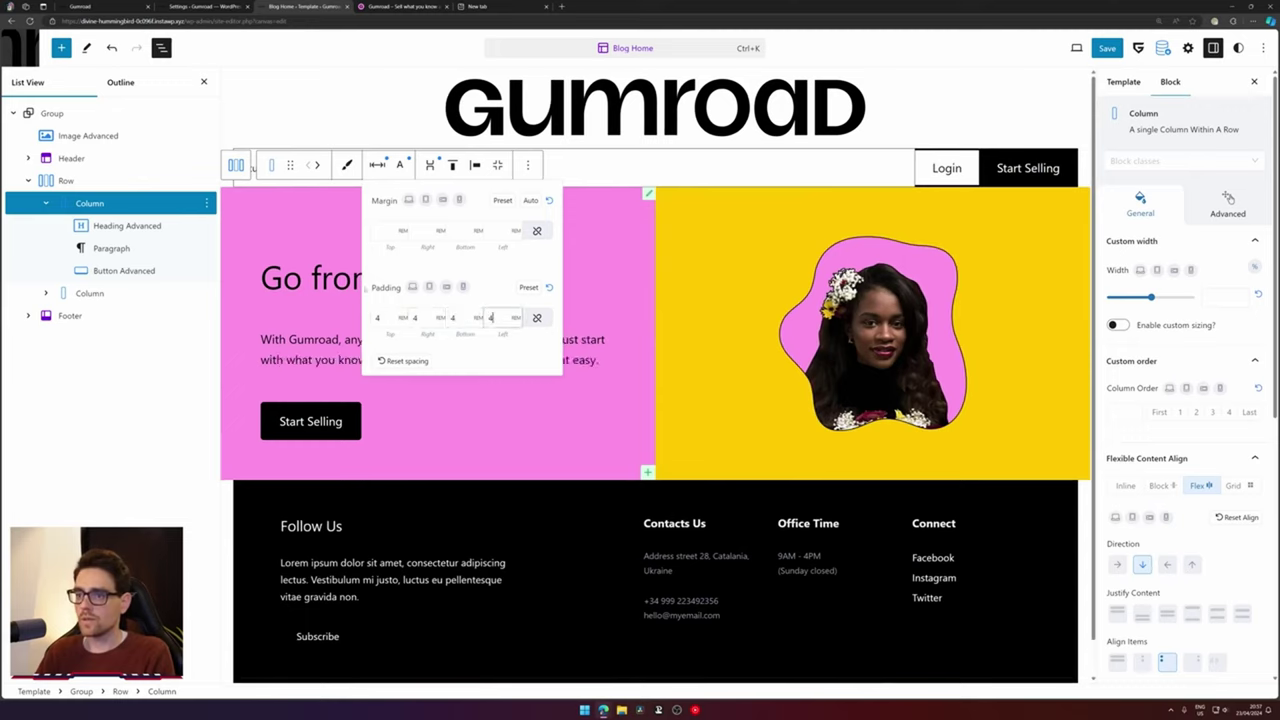
# Set the yellow portrait column's padding to 4 rem on the top, right, bottom and left
pyautogui.click(103, 296)
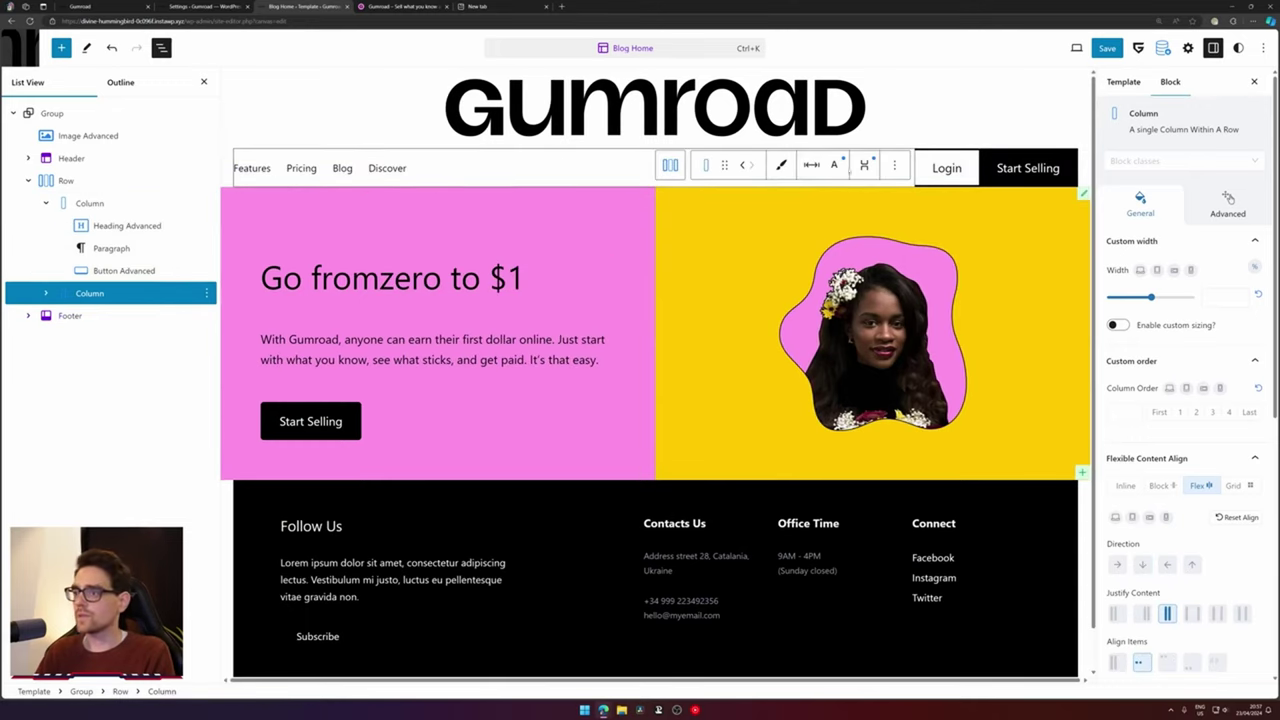
pyautogui.click(818, 165)
pyautogui.click(822, 318)
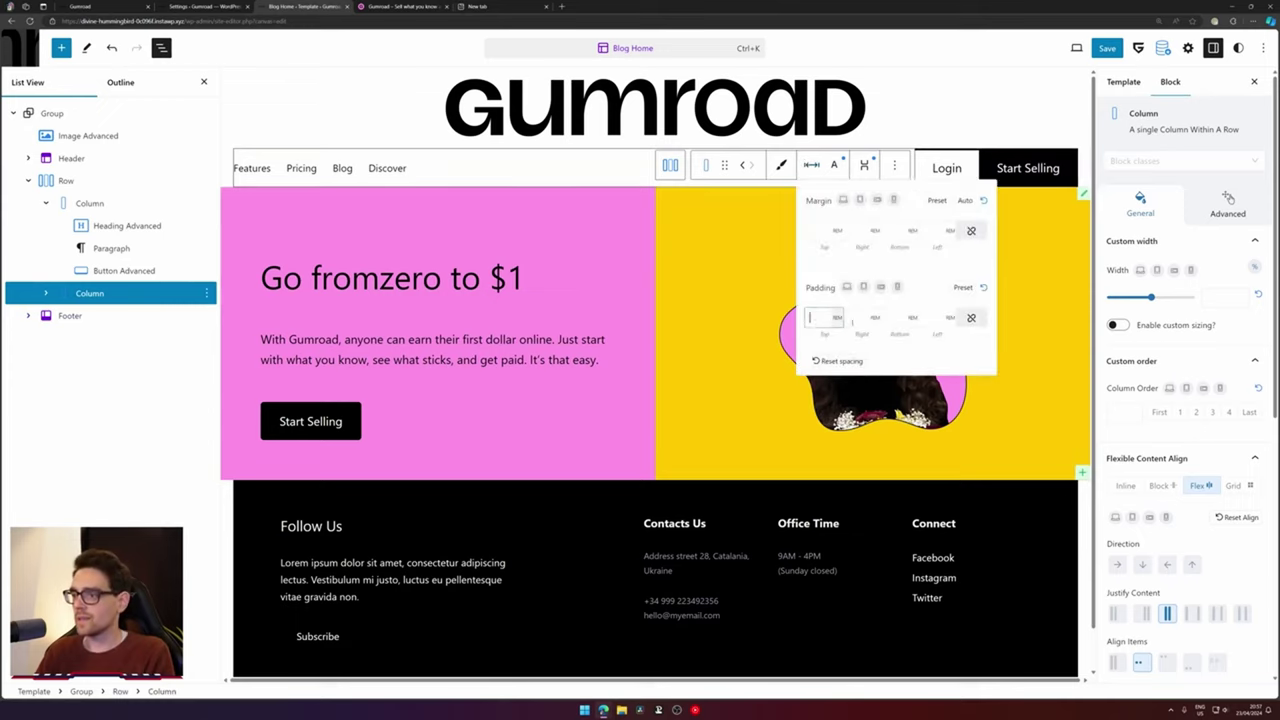
pyautogui.write('4')
pyautogui.click(862, 318)
pyautogui.write('4')
pyautogui.click(899, 318)
pyautogui.write('4')
pyautogui.click(937, 318)
pyautogui.write('4')
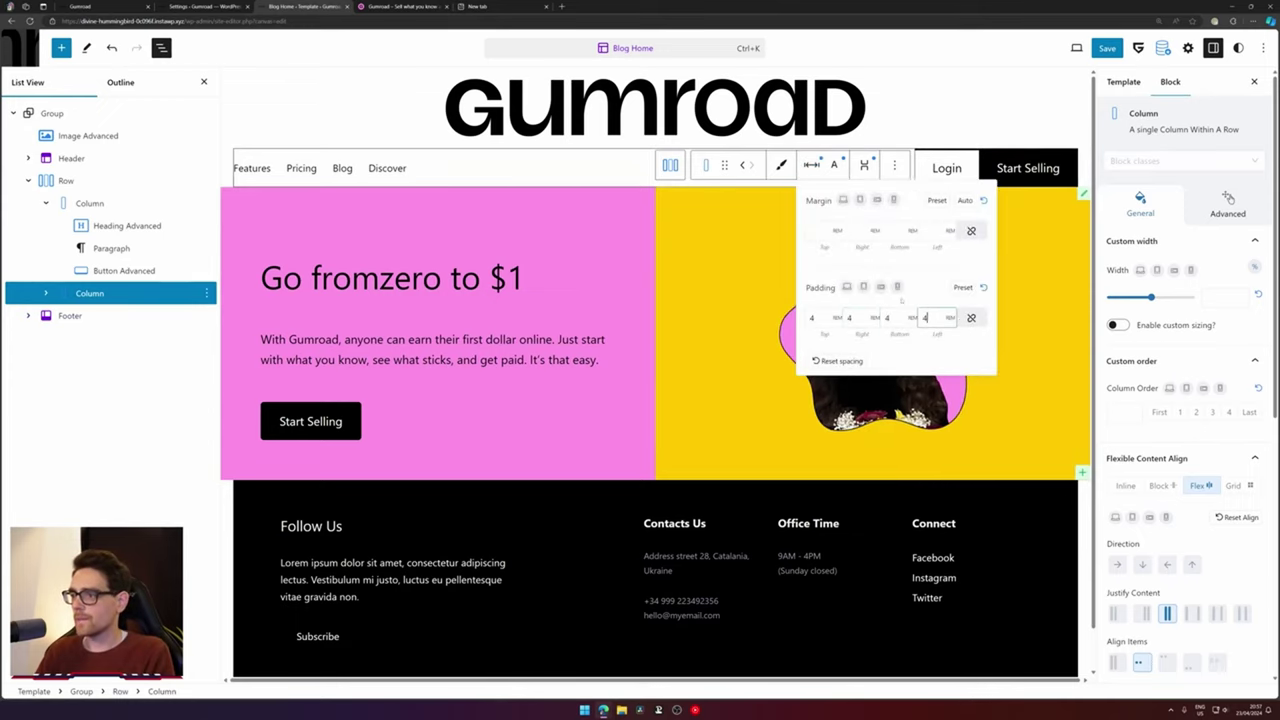
pyautogui.click(684, 261)
# Examine the hero and the section below it on the original Gumroad homepage, and return to the Blog Home template
pyautogui.click(375, 7)
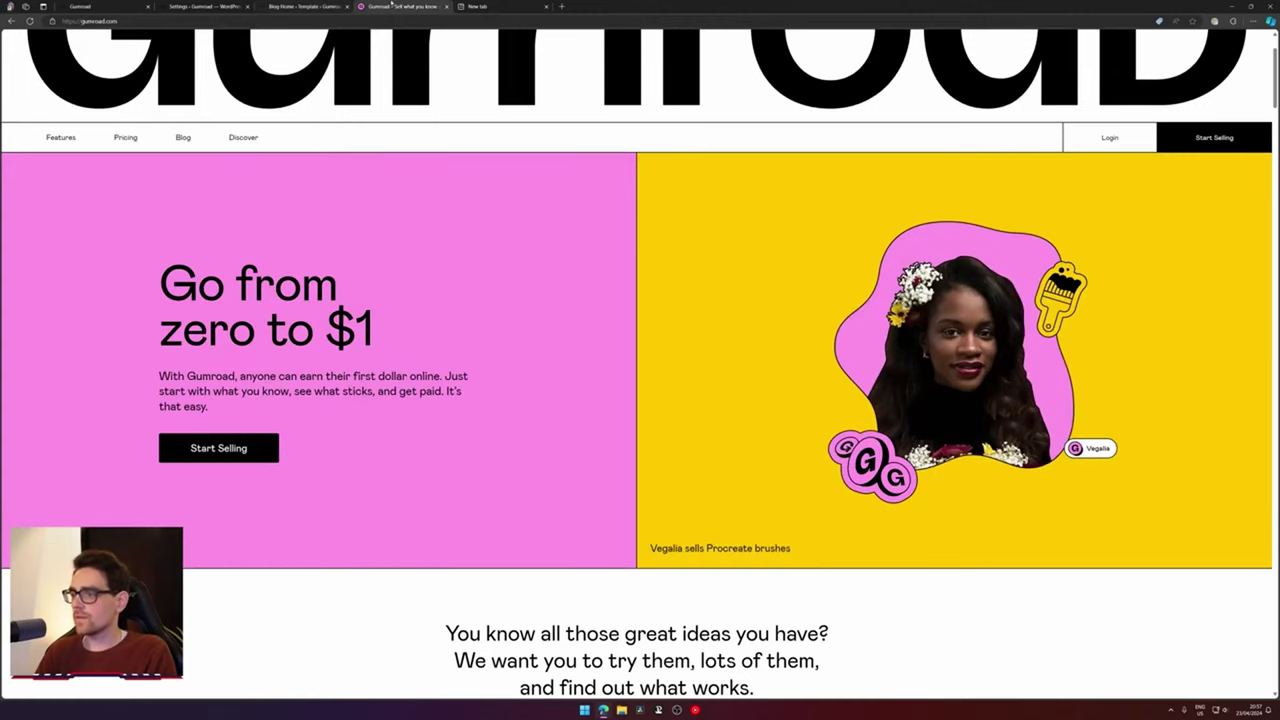
pyautogui.scroll(-3, 640, 400)
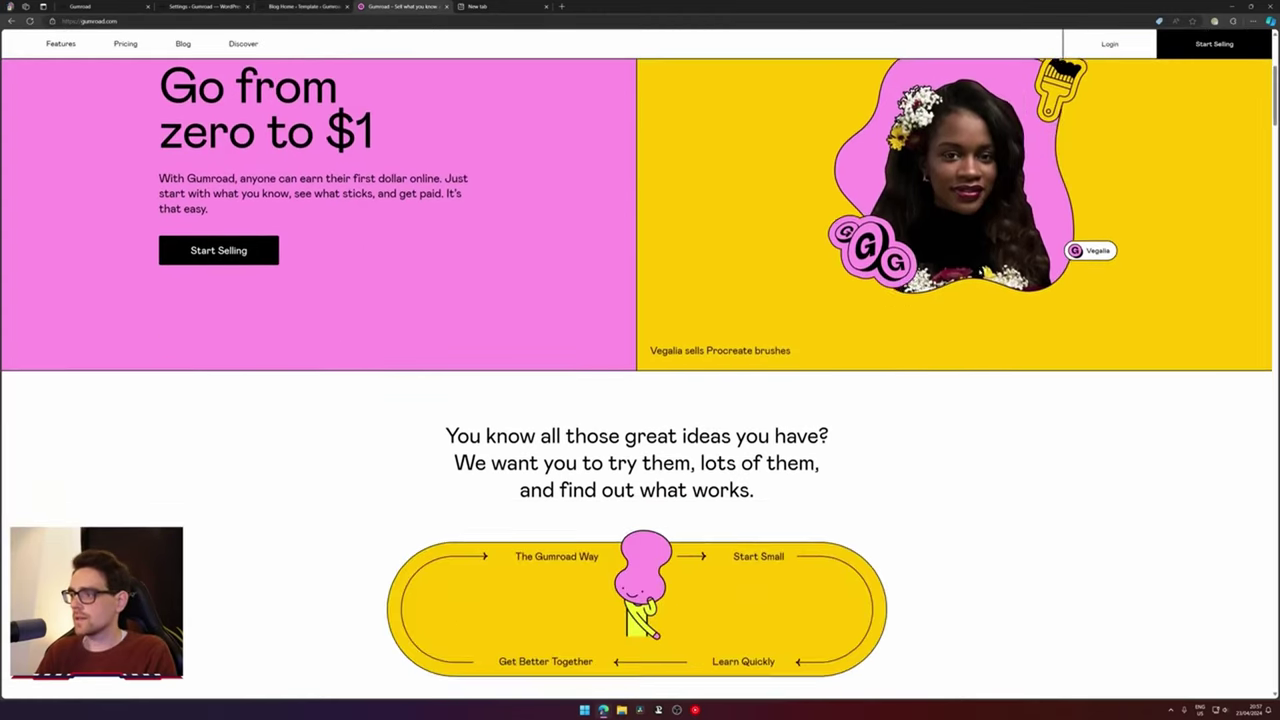
pyautogui.scroll(4, 640, 400)
pyautogui.click(333, 7)
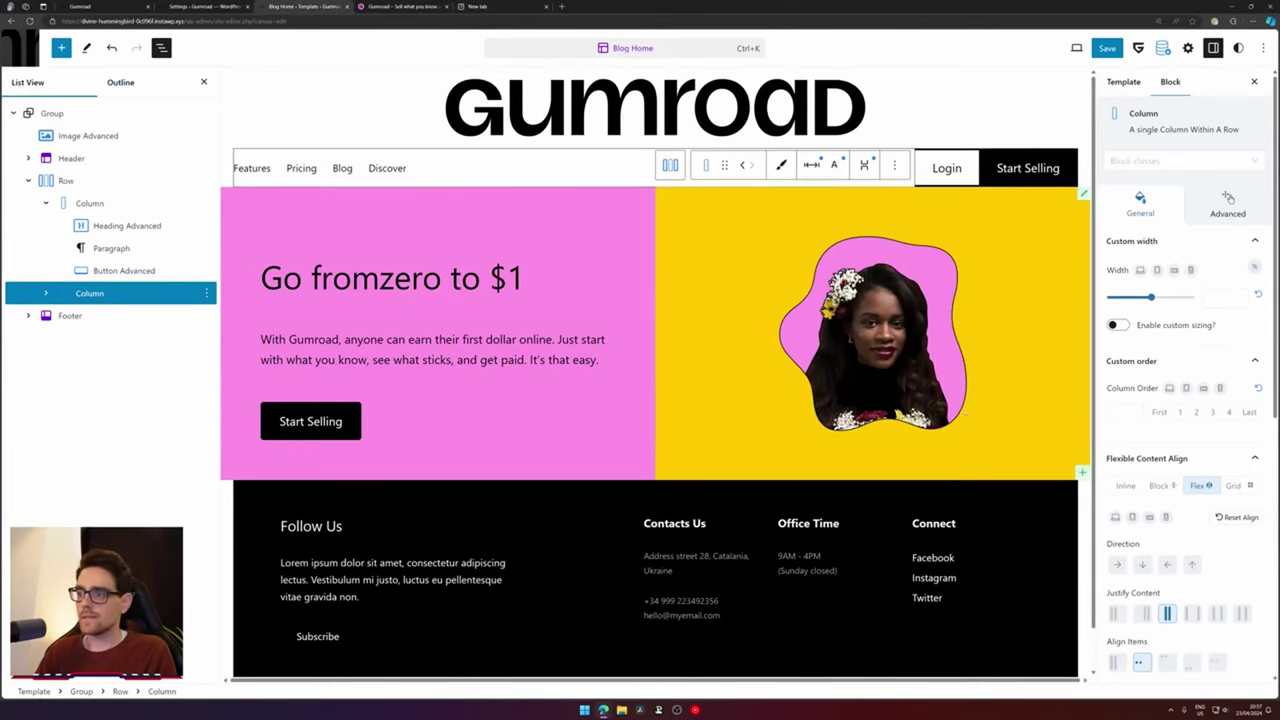
pyautogui.hotkey('ctrl', 'Tab')
pyautogui.scroll(-6, 640, 400)
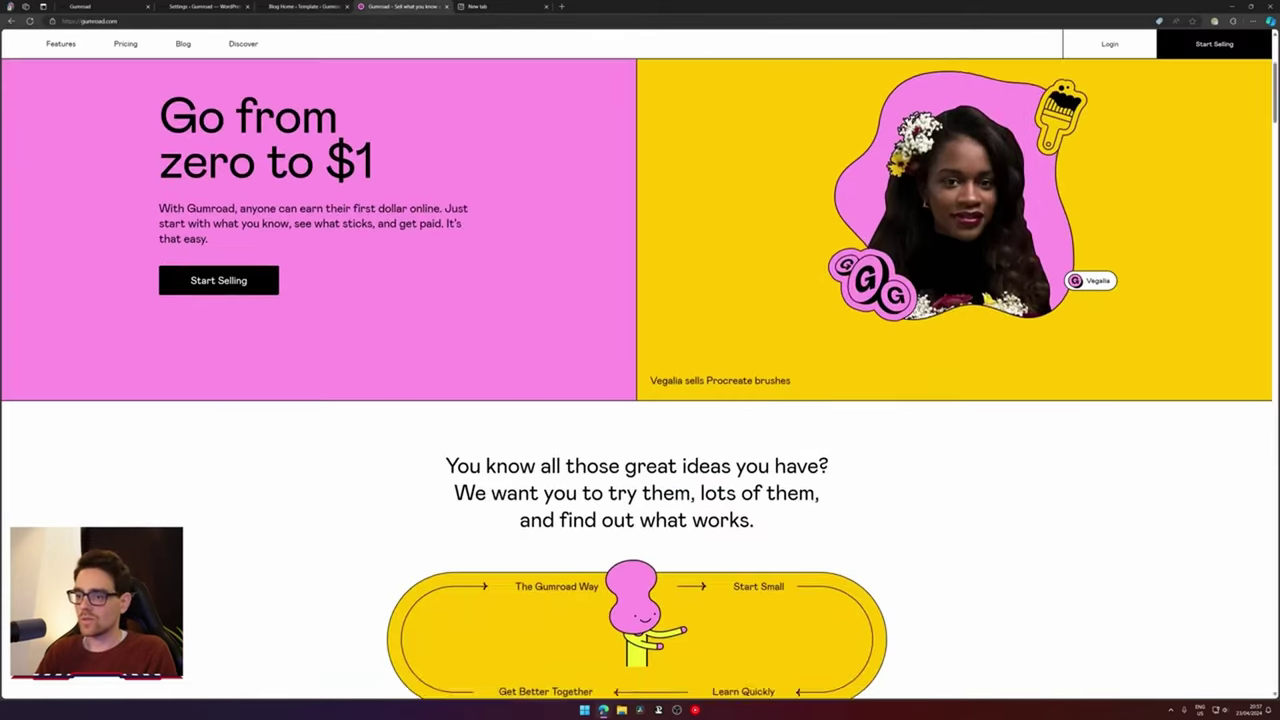
pyautogui.scroll(1, 640, 400)
pyautogui.click(316, 6)
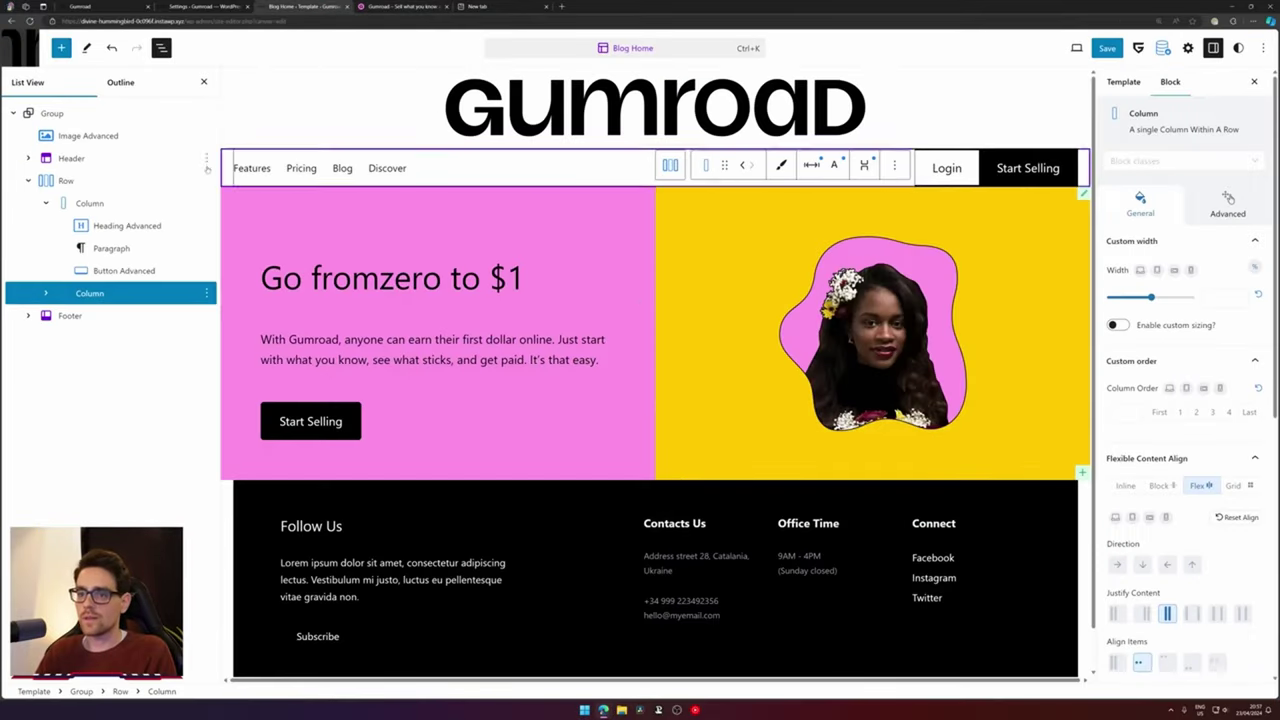
# Add a new GreenShift Row block with a single-column layout after the hero row
pyautogui.click(28, 180)
pyautogui.click(208, 180)
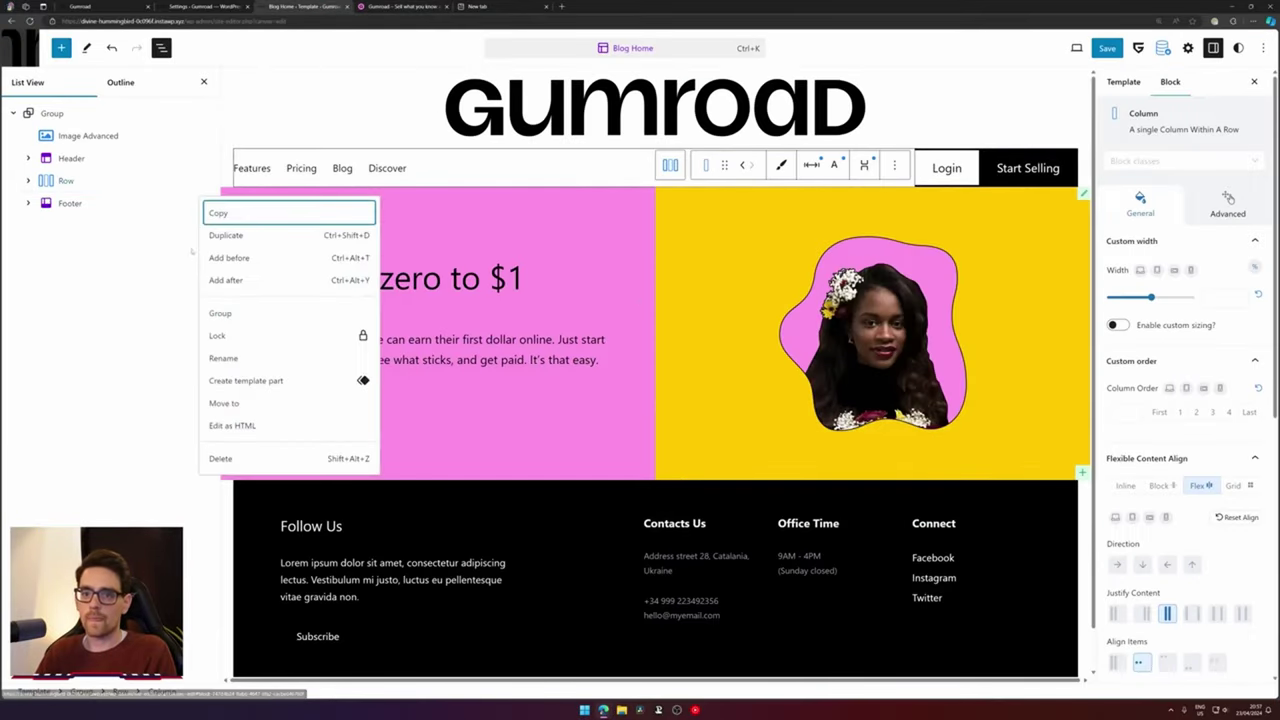
pyautogui.click(235, 281)
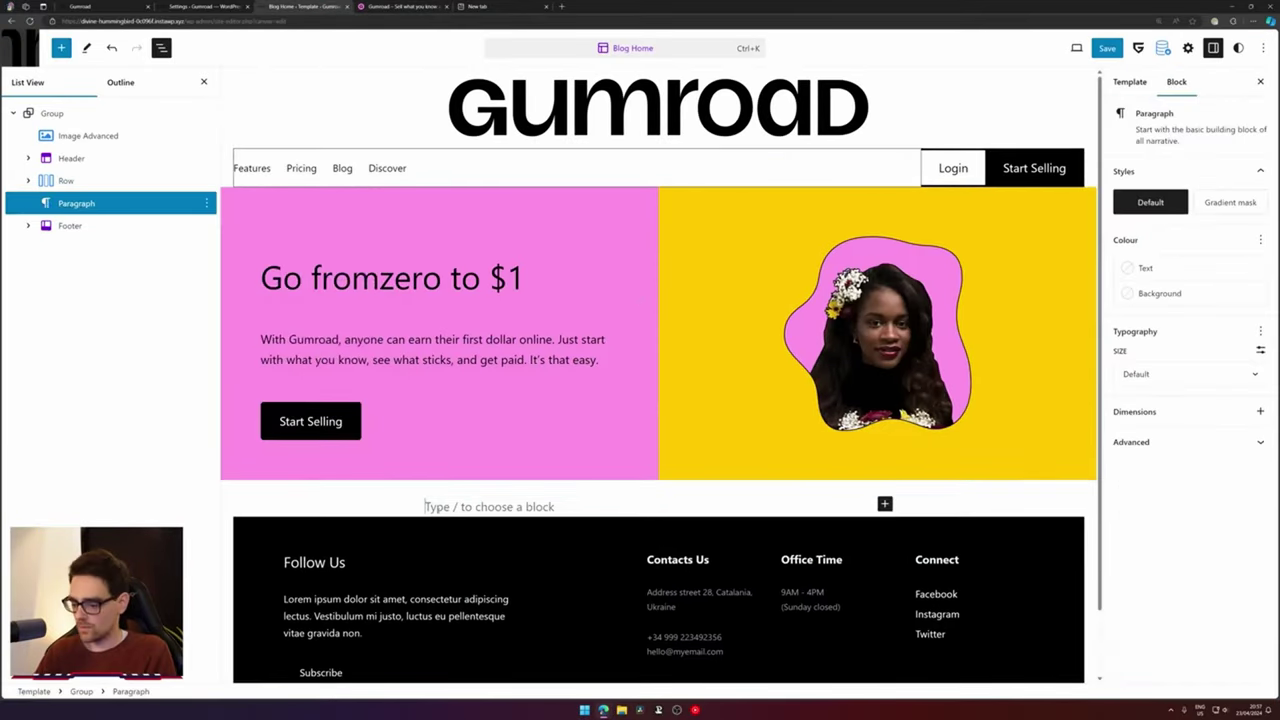
pyautogui.write('/row')
pyautogui.press('Down')
pyautogui.press('Return')
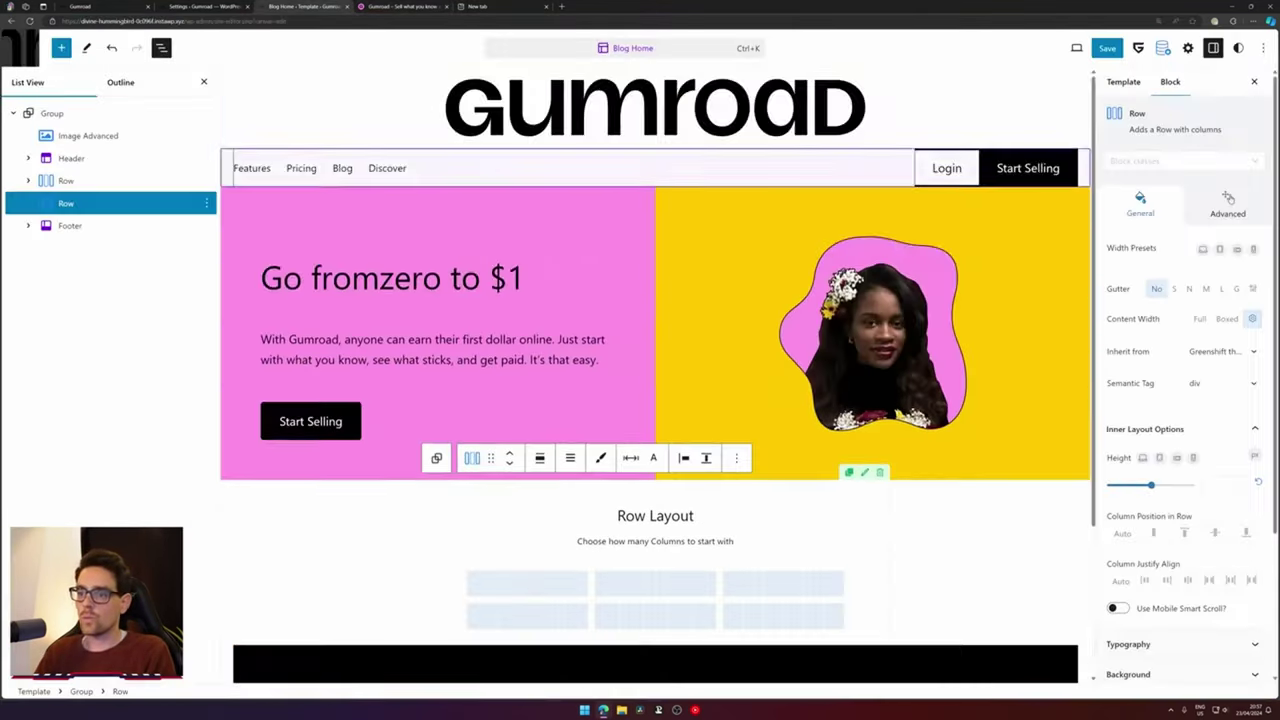
pyautogui.scroll(-2, 565, 349)
pyautogui.click(565, 384)
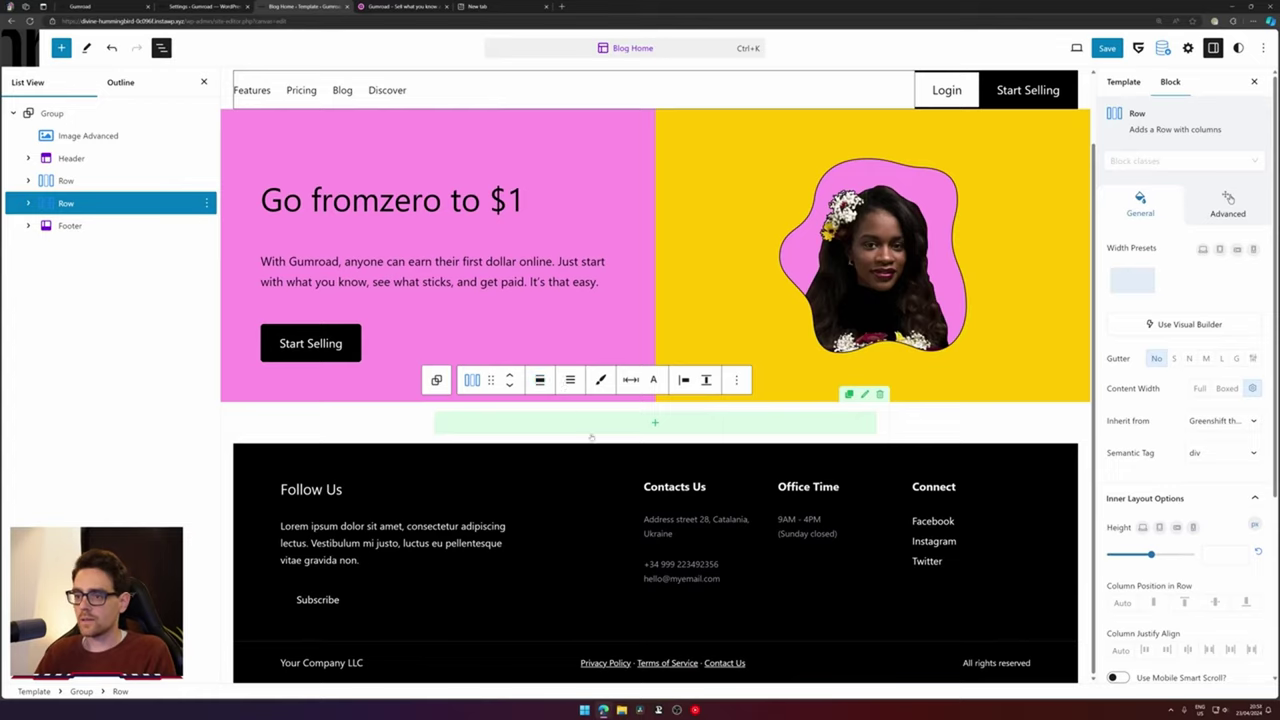
# Insert a Text Advanced block into the new row's column
pyautogui.click(587, 422)
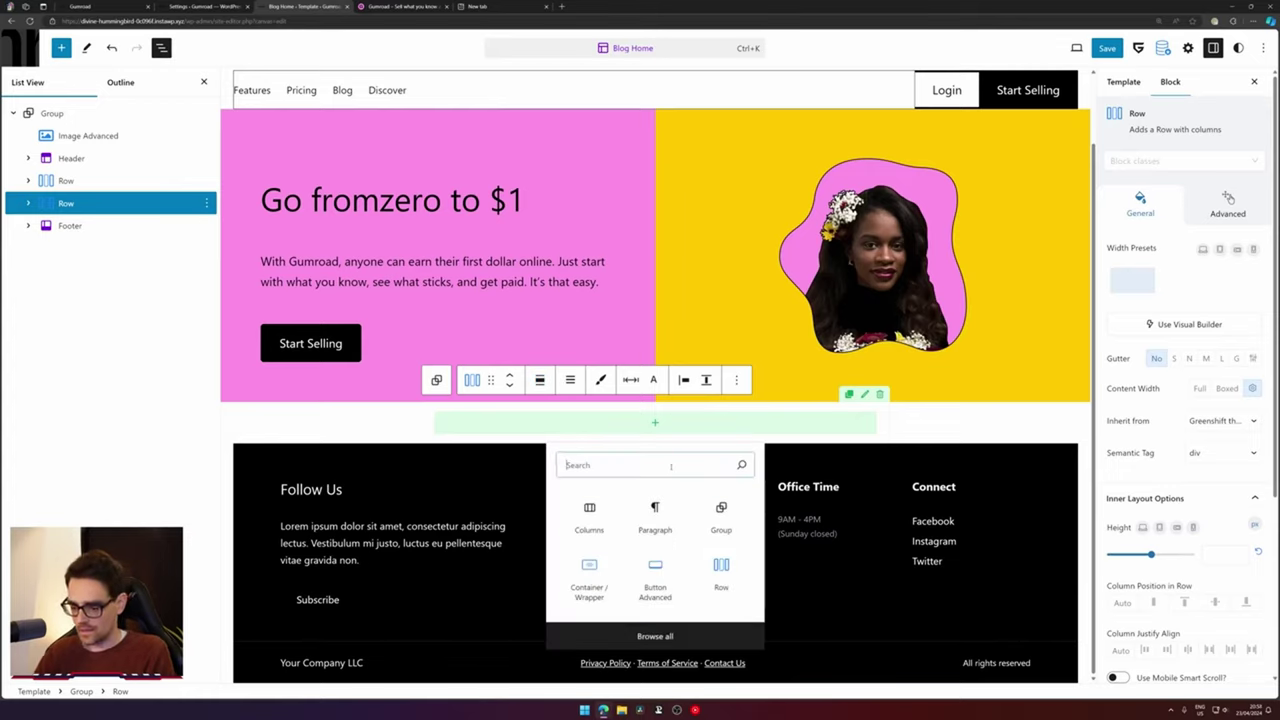
pyautogui.write('advanc')
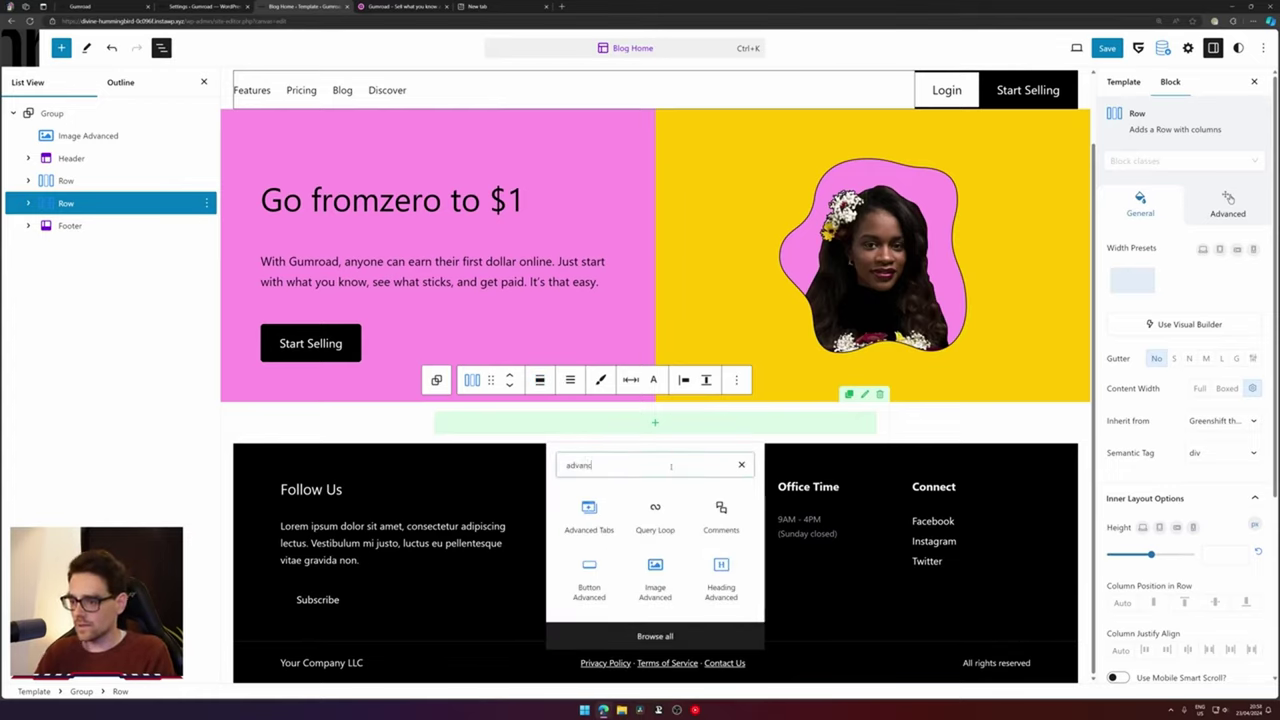
pyautogui.write('ed text')
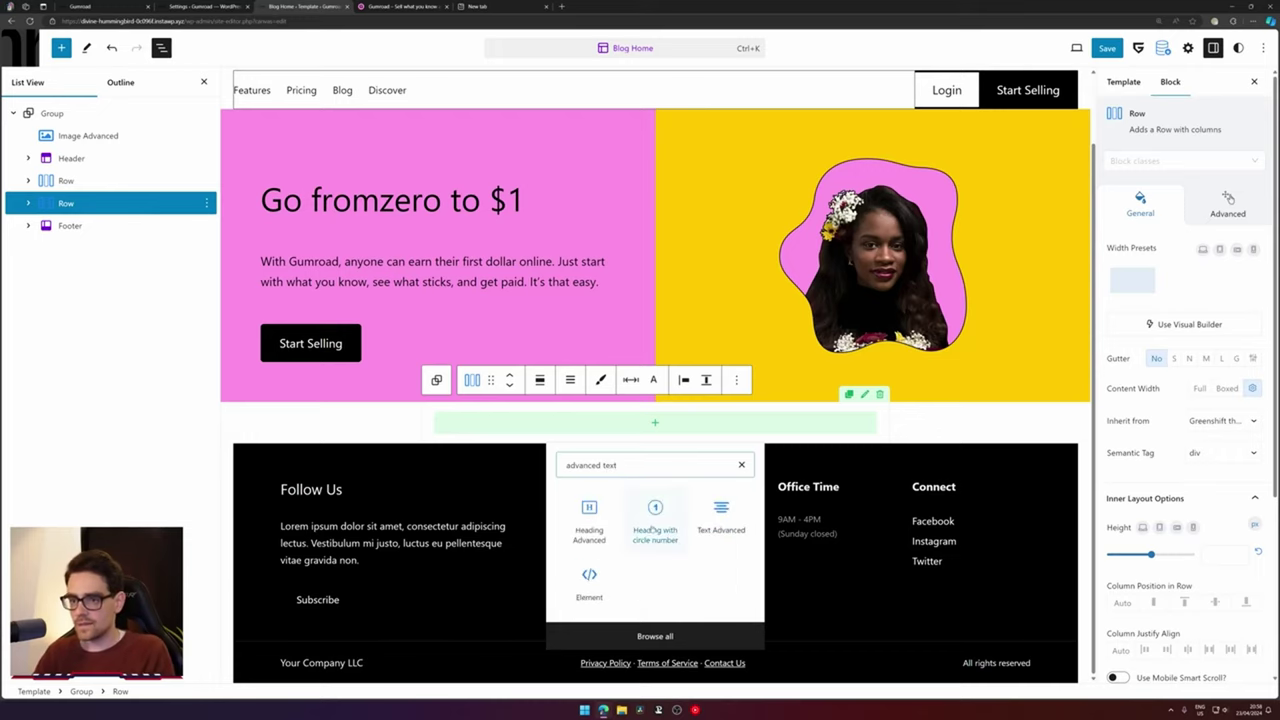
pyautogui.click(741, 530)
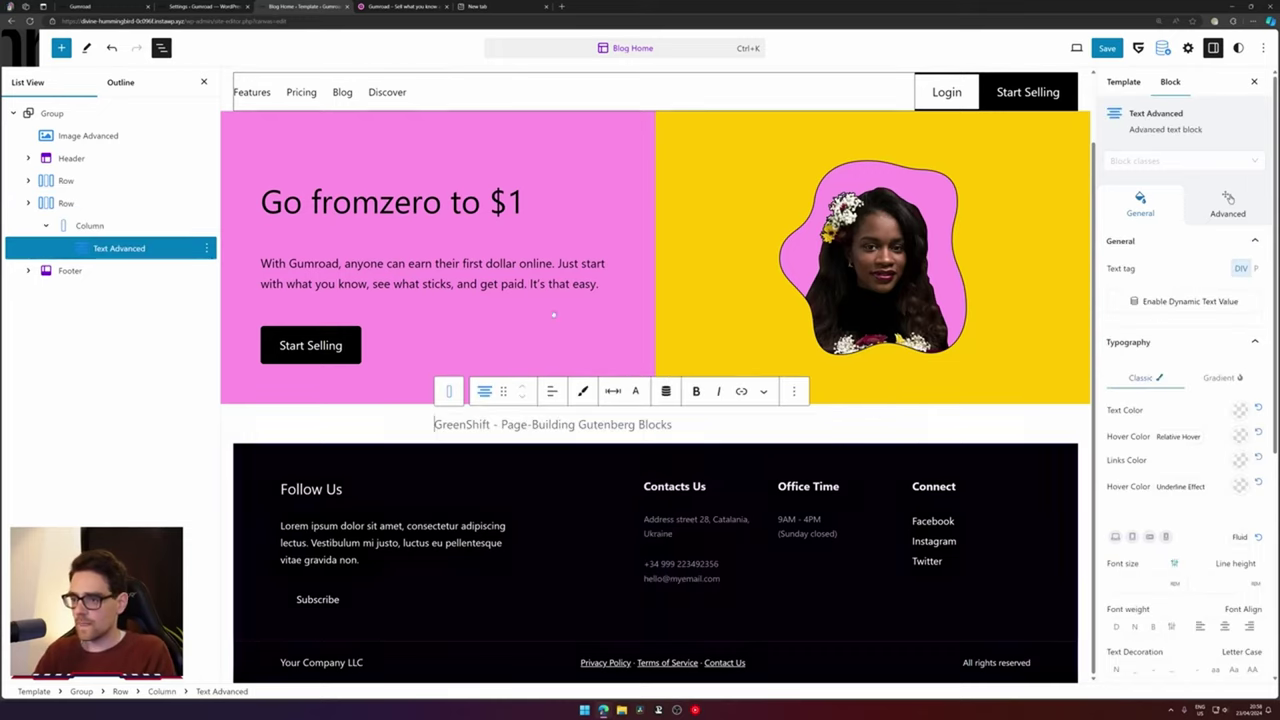
# Copy the "You know all those great ideas you have?" passage from the original Gumroad homepage into the Text Advanced block
pyautogui.hotkey('ctrl', 'Tab')
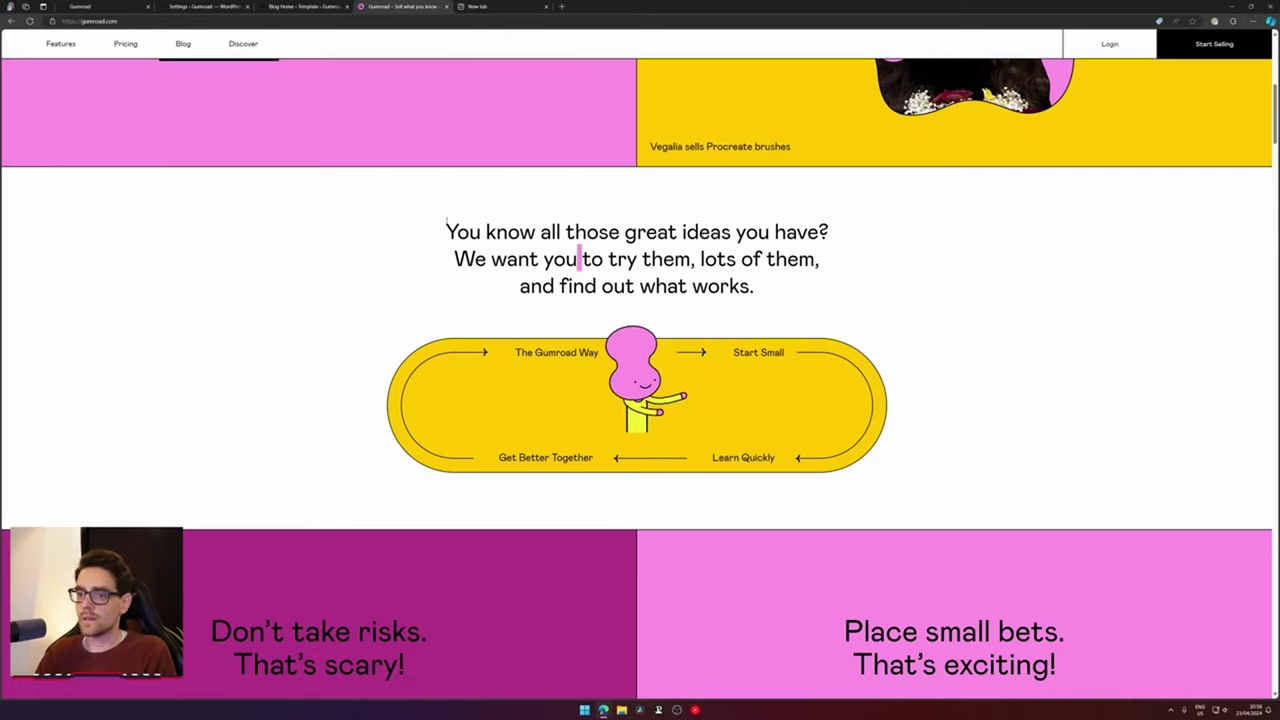
pyautogui.moveTo(446, 226); pyautogui.dragTo(470, 213)
pyautogui.click(290, 6)
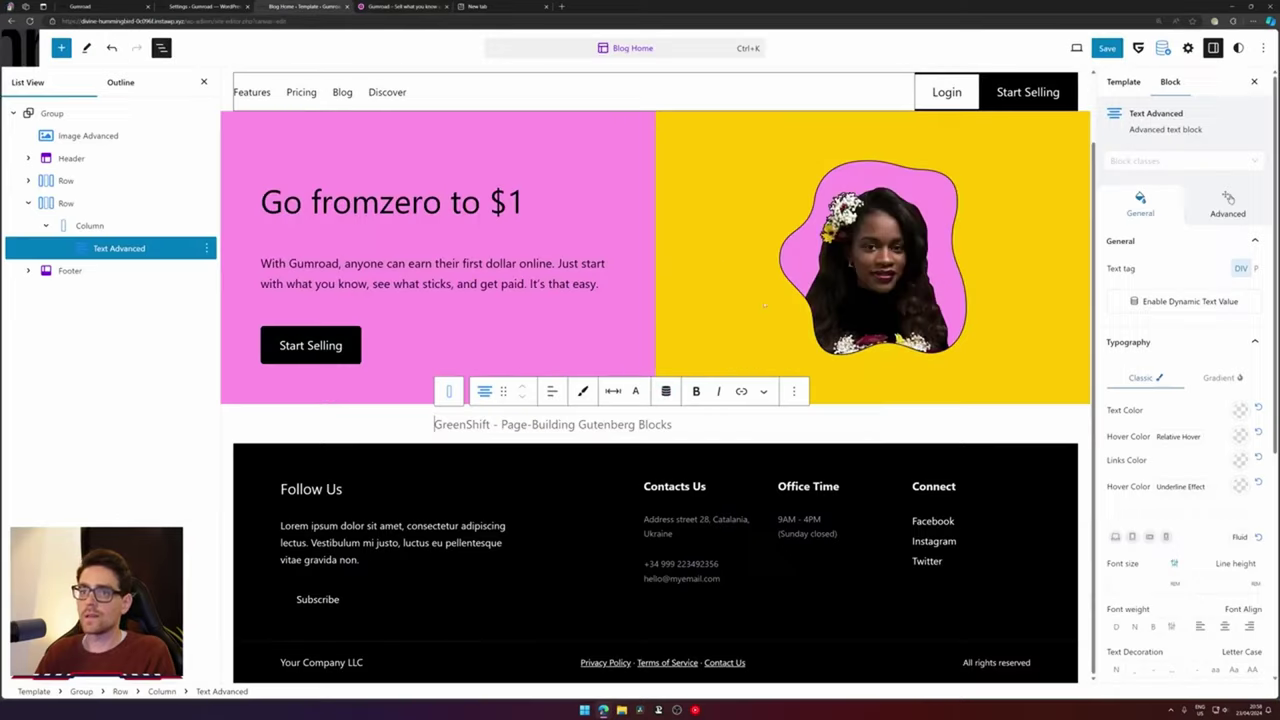
pyautogui.write('You know all those great ideas you have? We want you to try them, lots of them, and find out what works.')
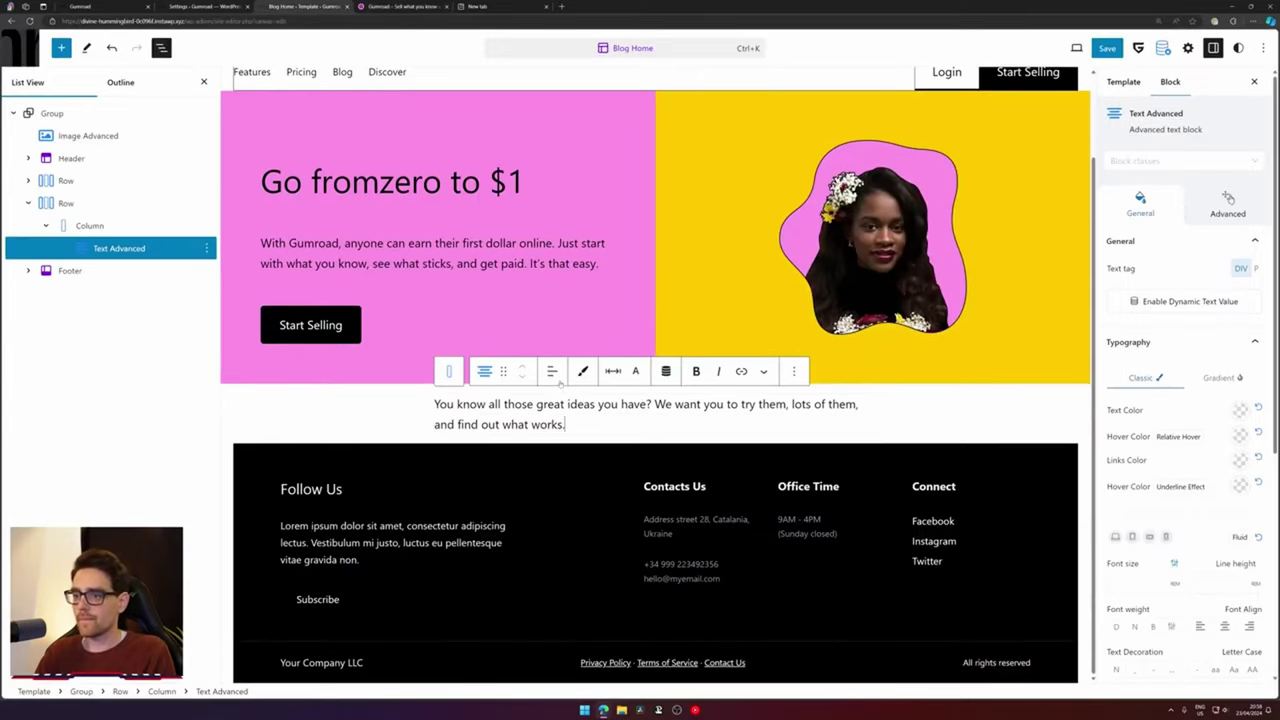
# Centre the new text block and set its font size to the Static - Big (H3 heading) preset
pyautogui.click(552, 371)
pyautogui.click(555, 433)
pyautogui.click(635, 371)
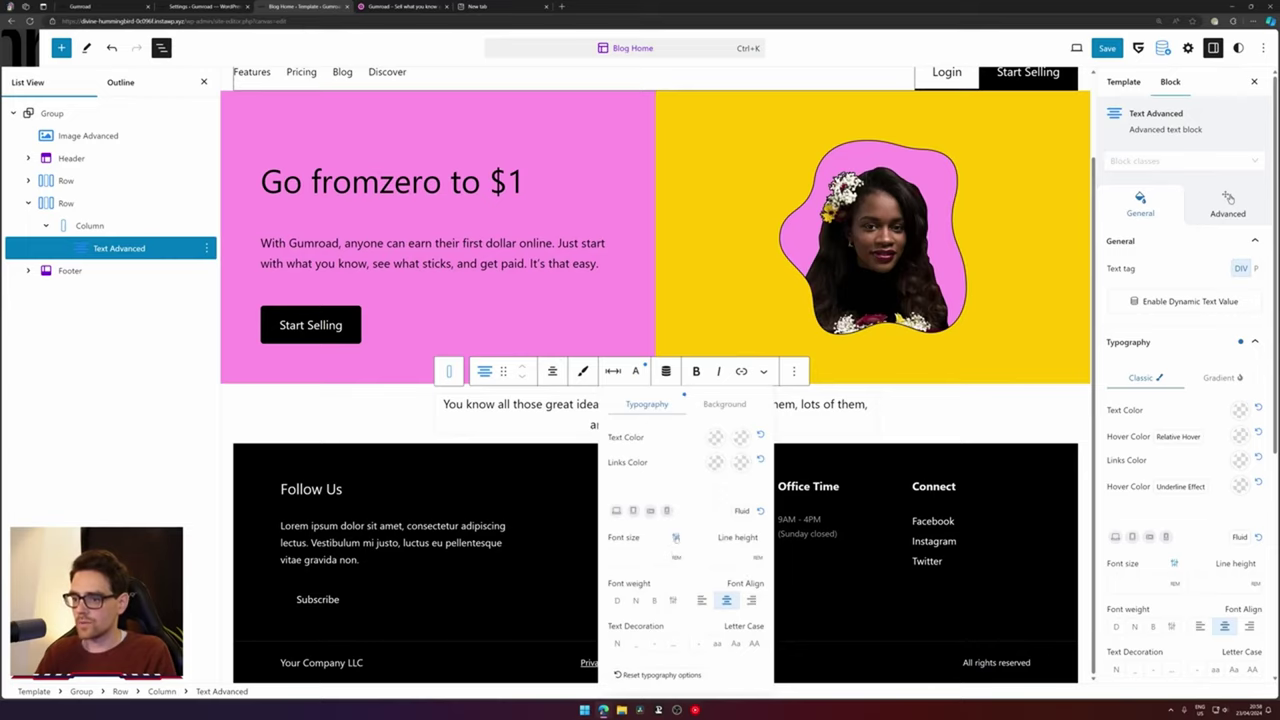
pyautogui.click(676, 538)
pyautogui.click(650, 557)
pyautogui.scroll(-3, 637, 580)
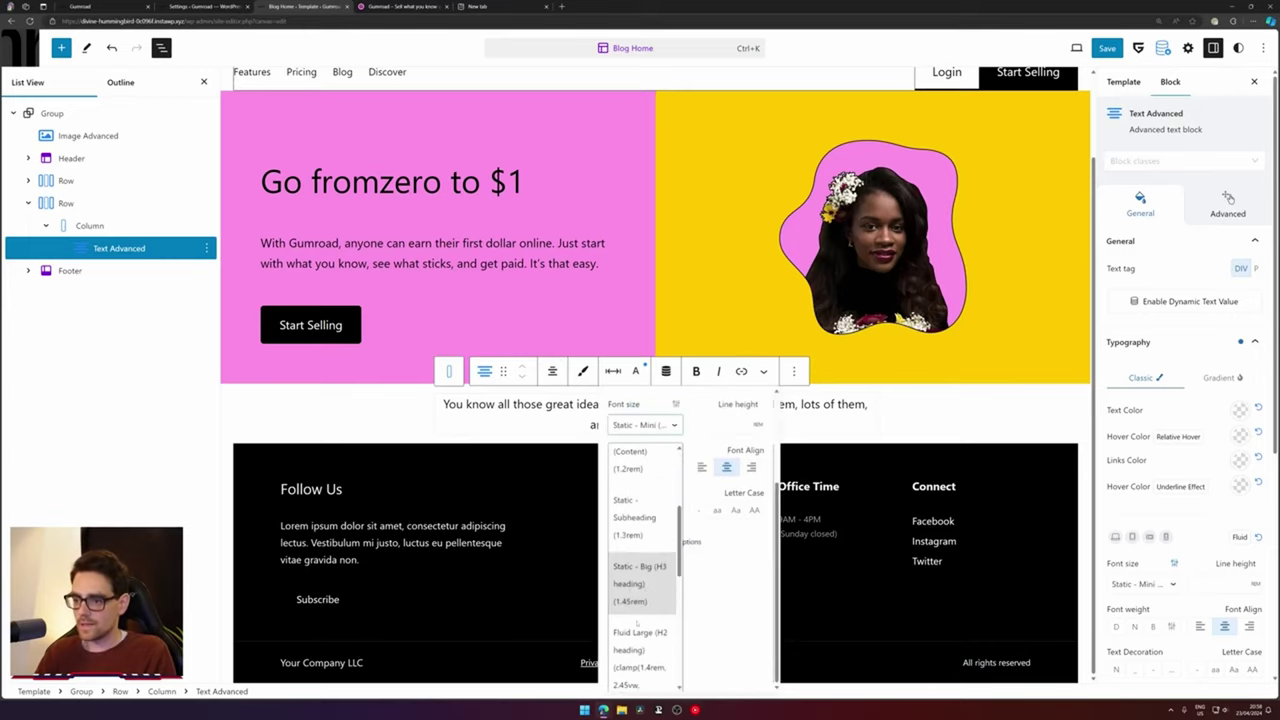
pyautogui.scroll(-2, 637, 622)
pyautogui.scroll(2, 650, 580)
pyautogui.click(642, 535)
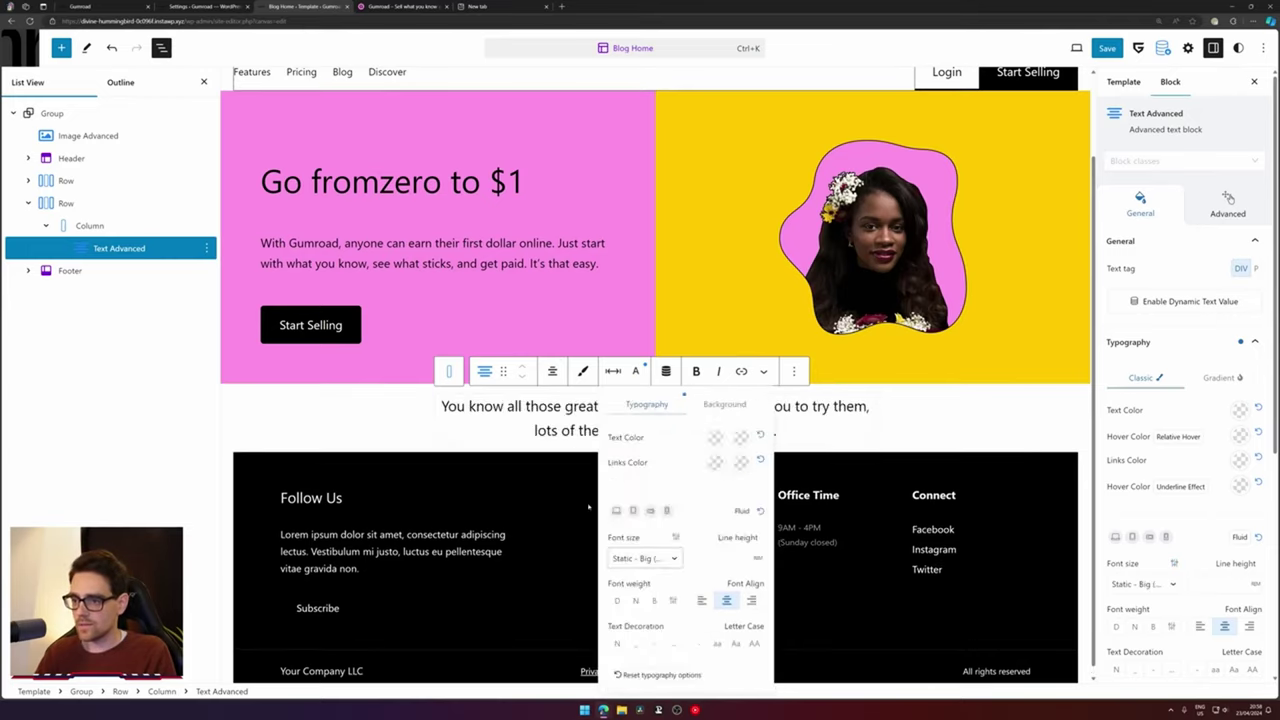
pyautogui.click(341, 417)
pyautogui.click(736, 430)
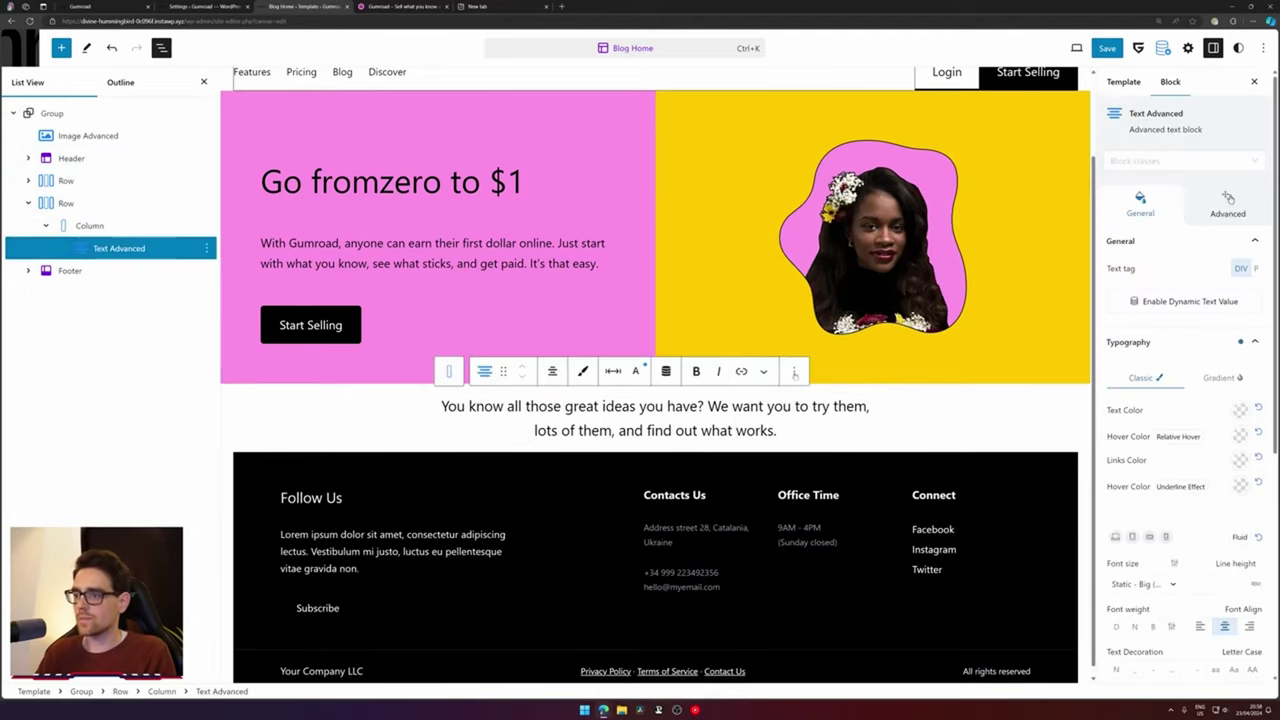
# Add an Image Advanced block after the text block in the new row's column
pyautogui.click(794, 372)
pyautogui.click(840, 477)
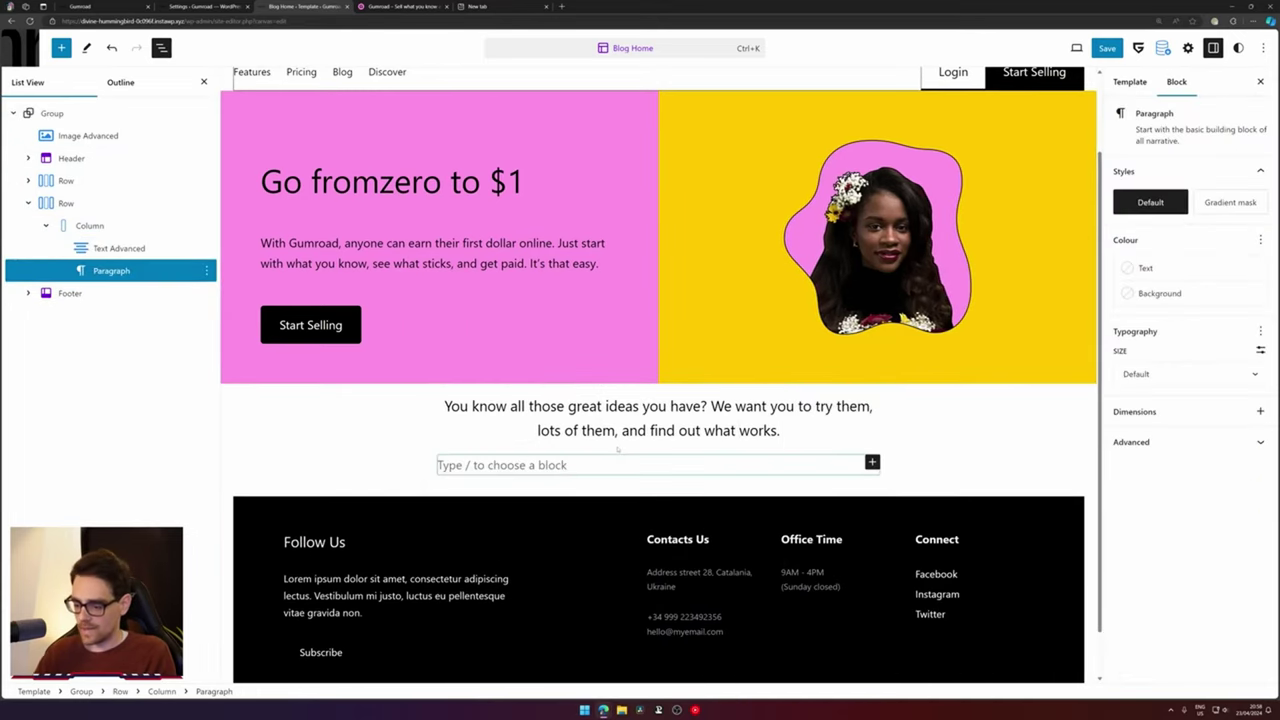
pyautogui.write('/iamge')
pyautogui.press('BackSpace')
pyautogui.press('BackSpace')
pyautogui.press('BackSpace')
pyautogui.press('BackSpace')
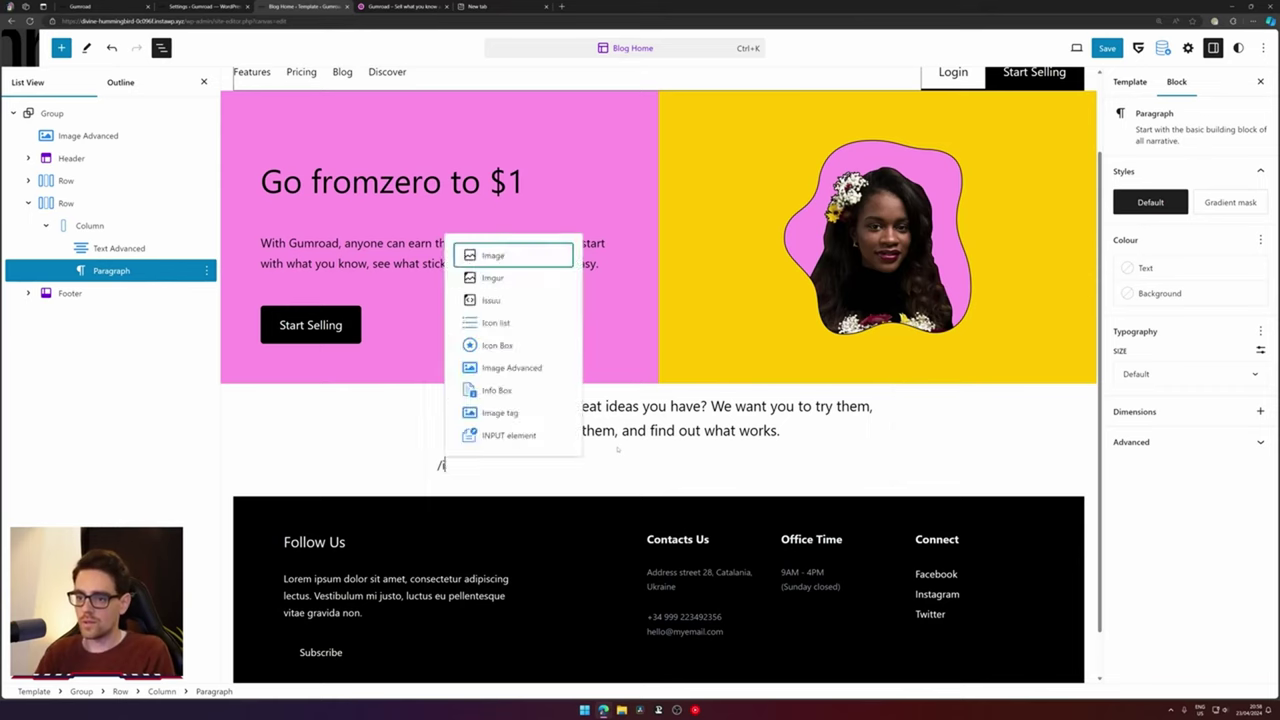
pyautogui.press('BackSpace')
pyautogui.write('adv')
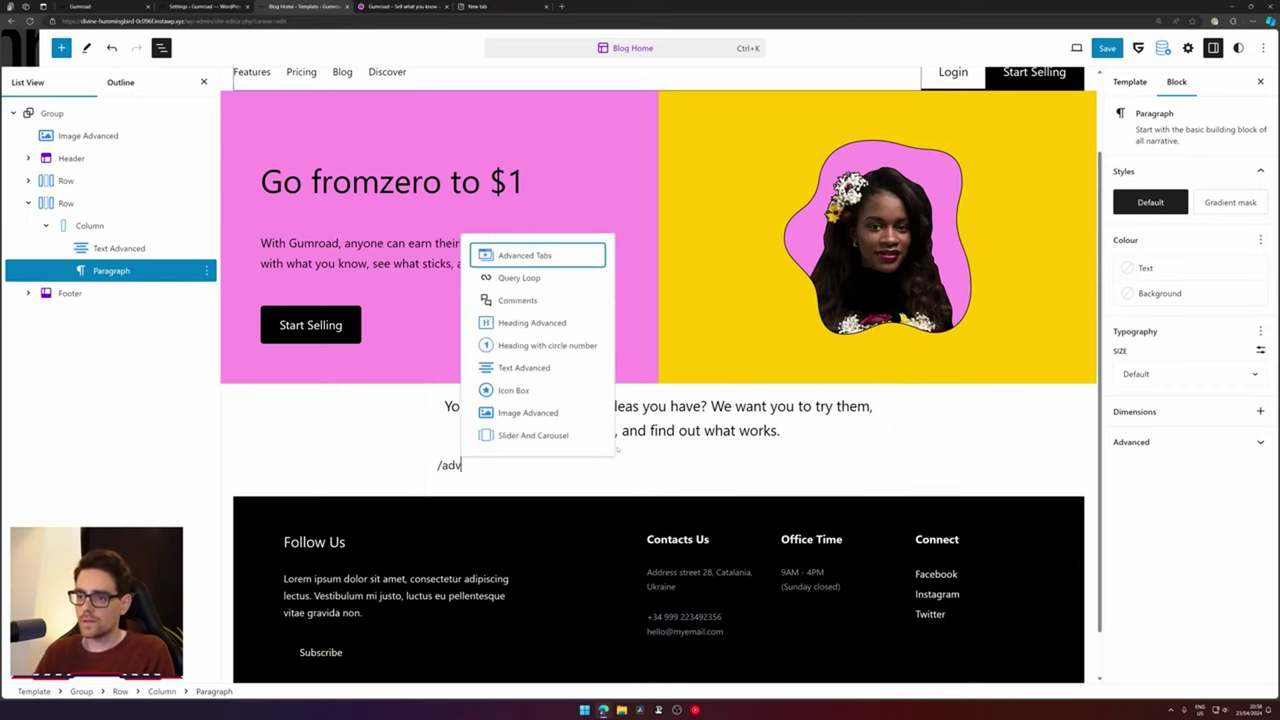
pyautogui.press('Up')
pyautogui.press('Up')
pyautogui.press('Return')
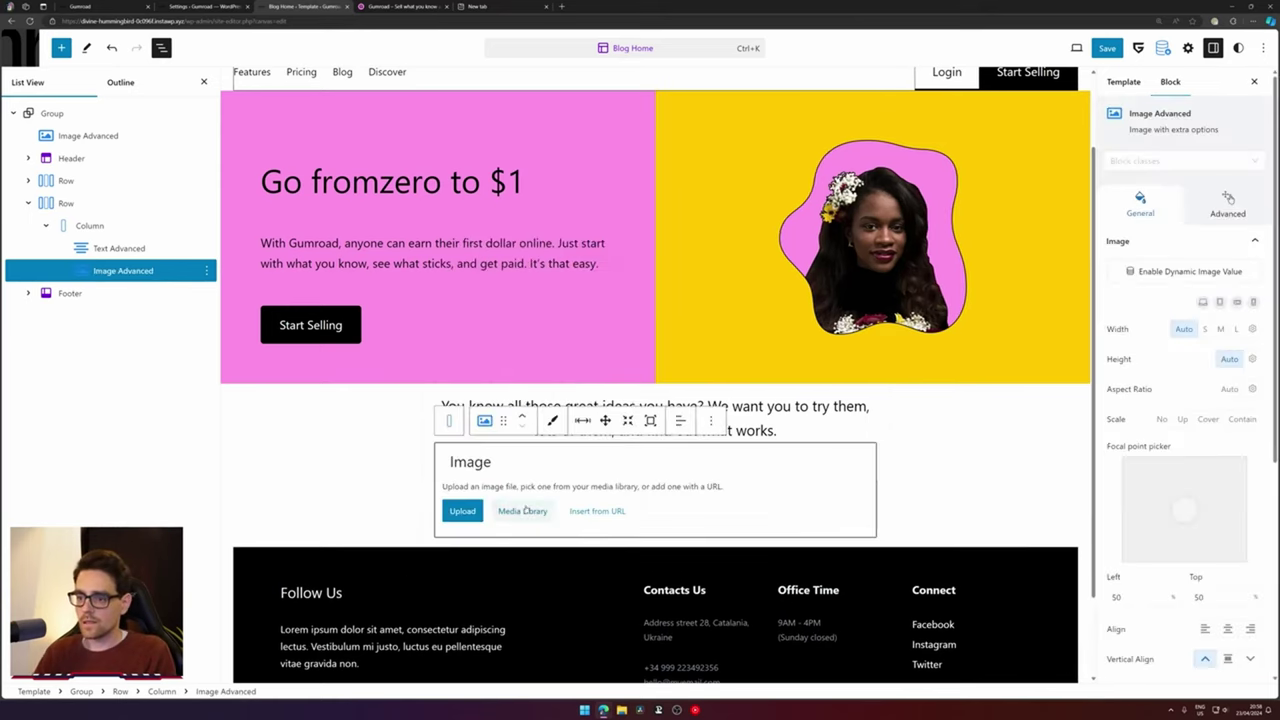
# Fill the new Image Advanced block with the pink character illustration from the media library, matching the original Gumroad homepage
pyautogui.click(525, 510)
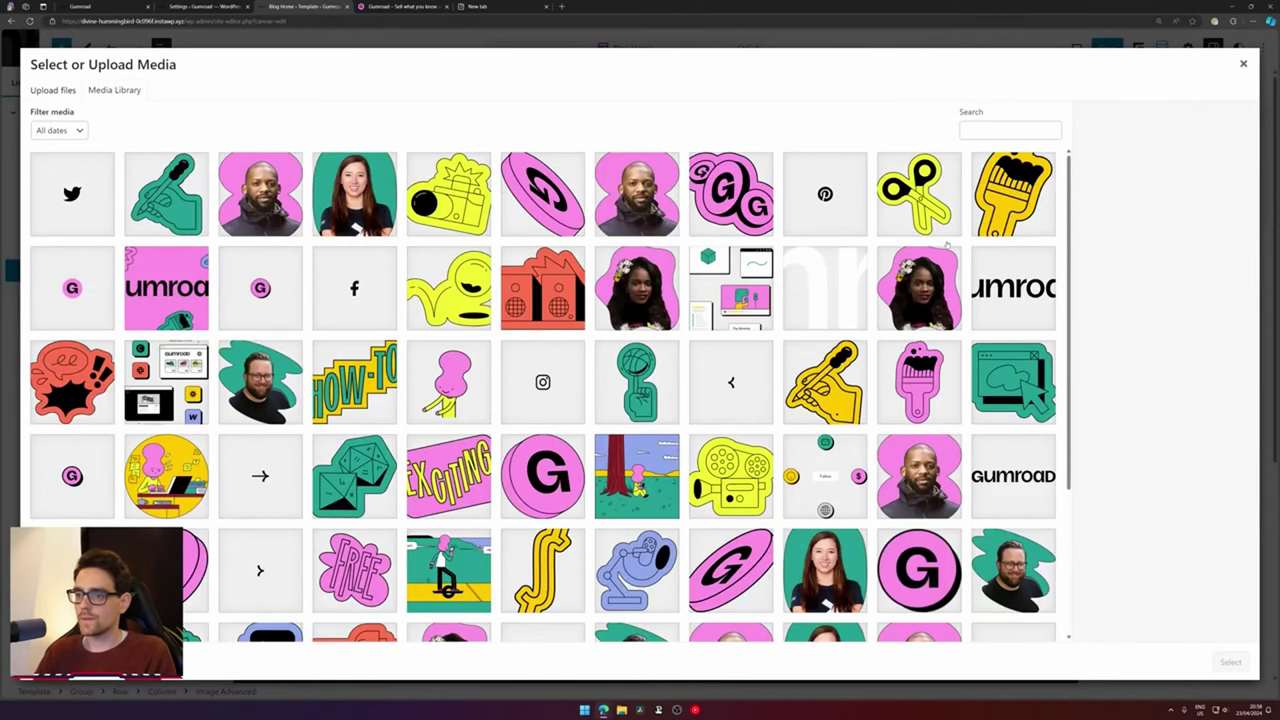
pyautogui.scroll(-1, 956, 281)
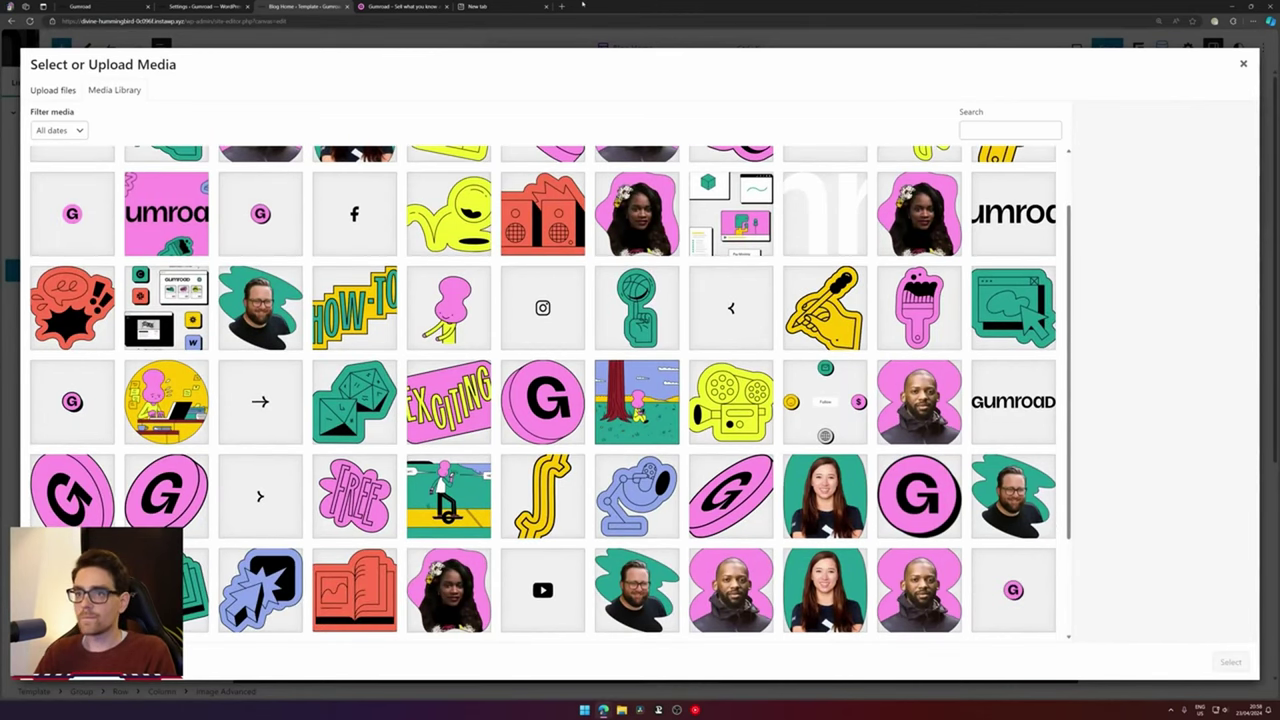
pyautogui.click(400, 6)
pyautogui.click(311, 6)
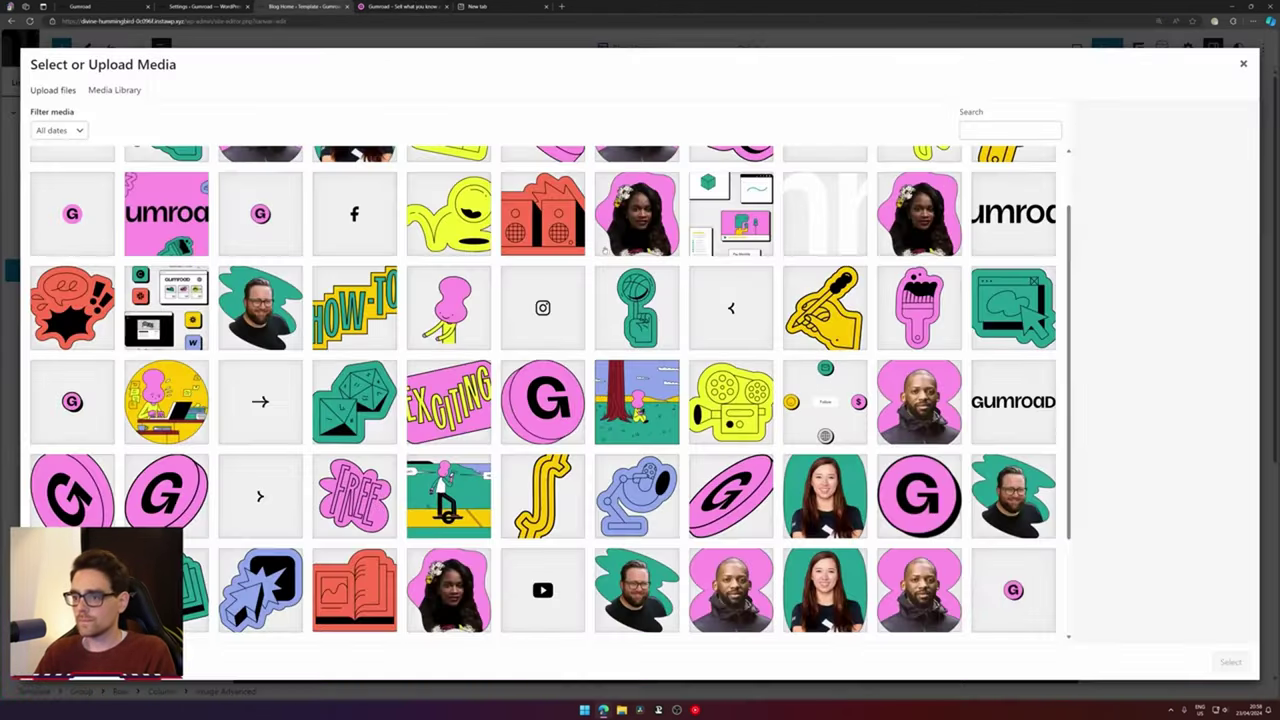
pyautogui.scroll(-3, 600, 450)
pyautogui.scroll(10, 675, 425)
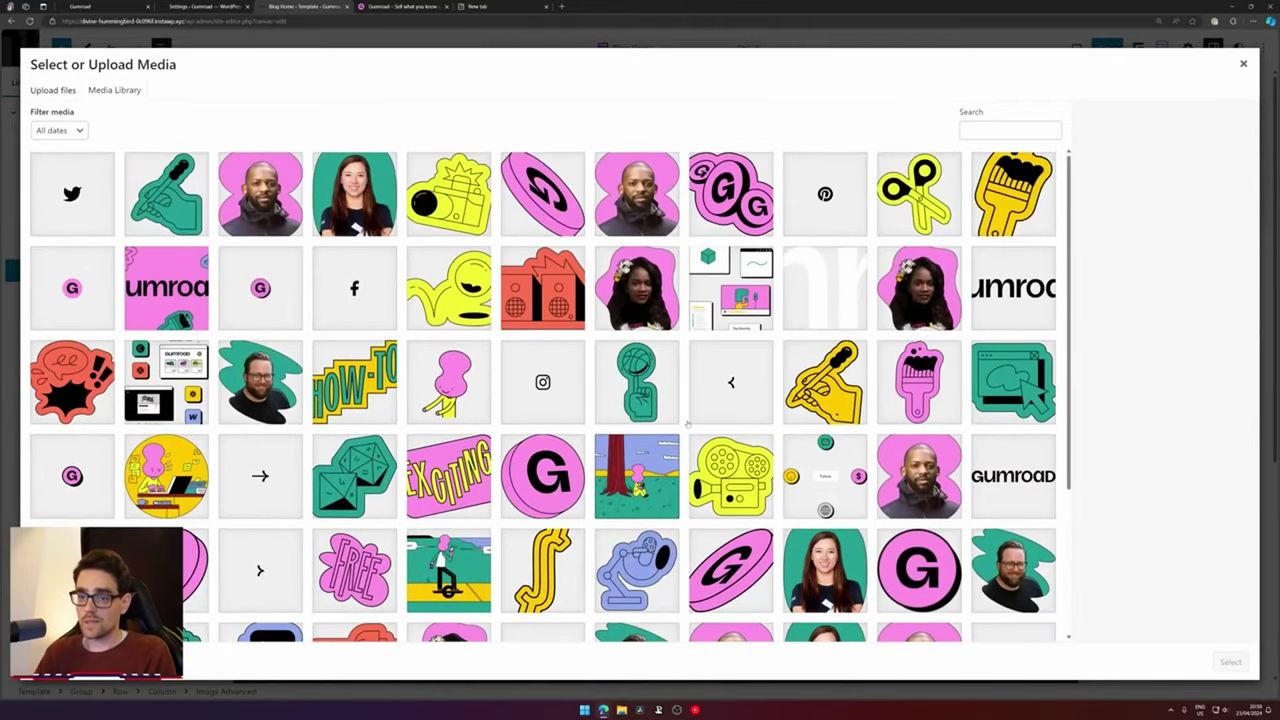
pyautogui.click(445, 6)
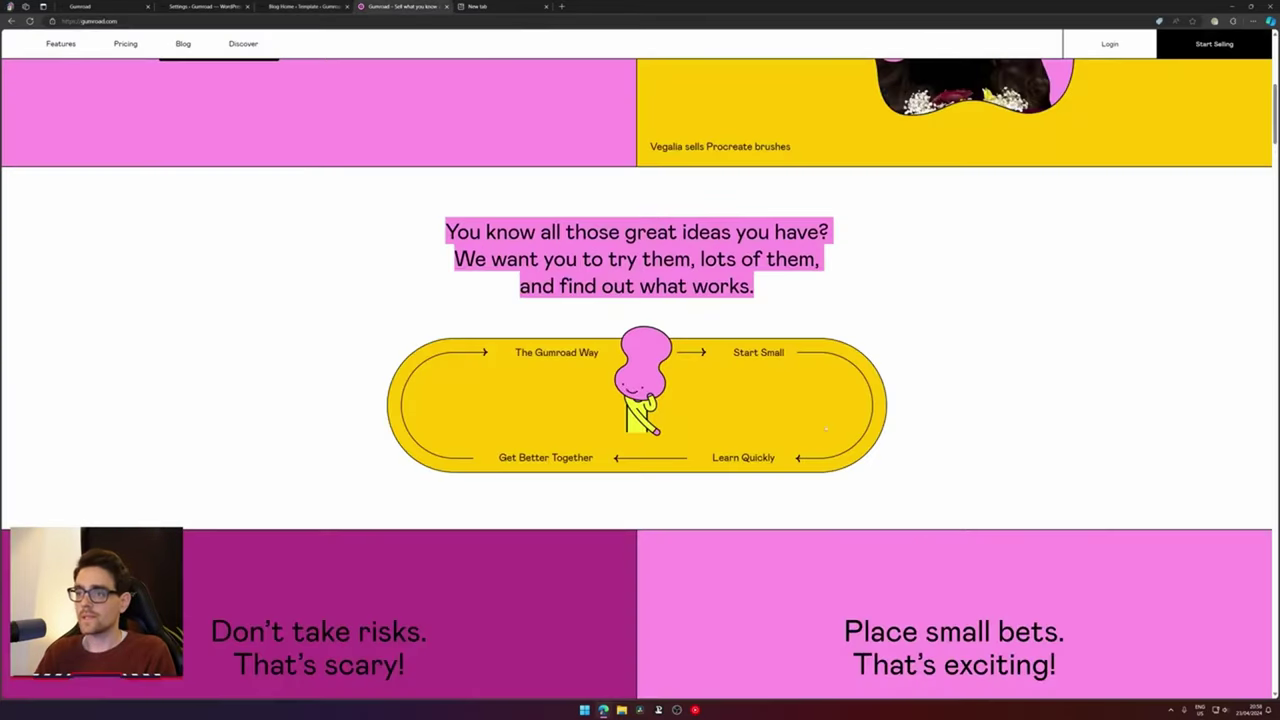
pyautogui.click(293, 5)
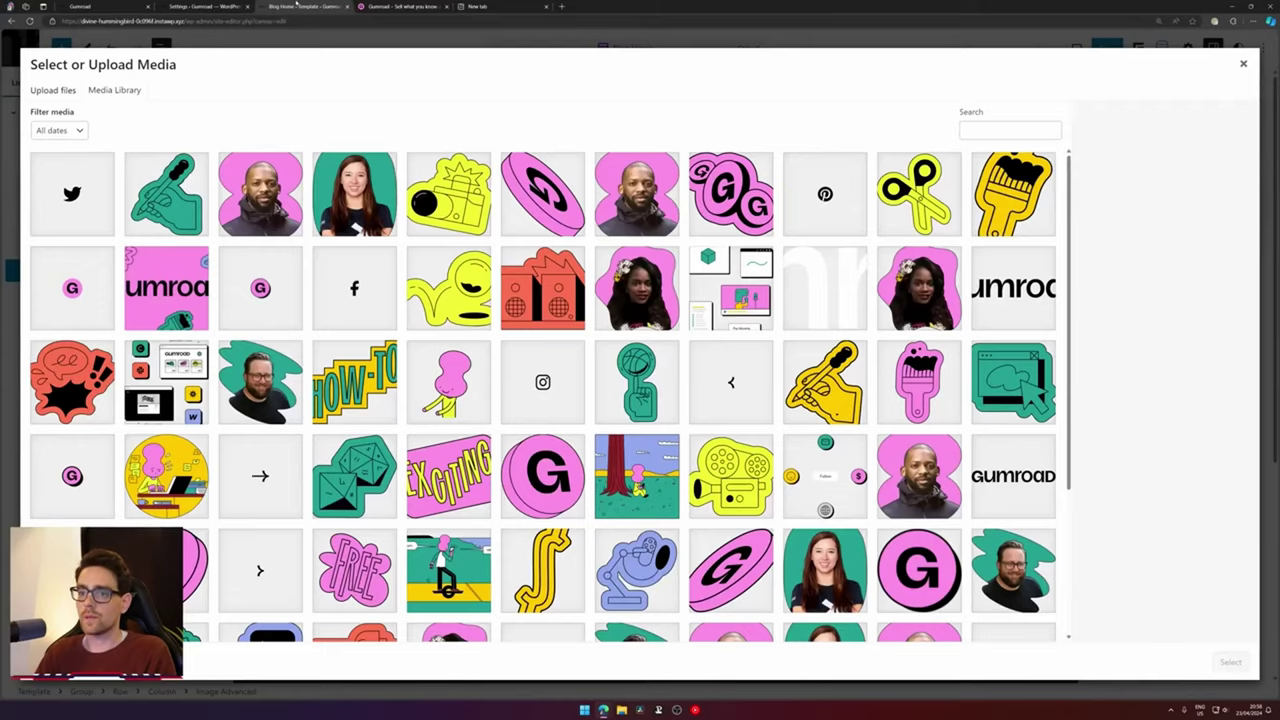
pyautogui.click(400, 6)
pyautogui.click(293, 5)
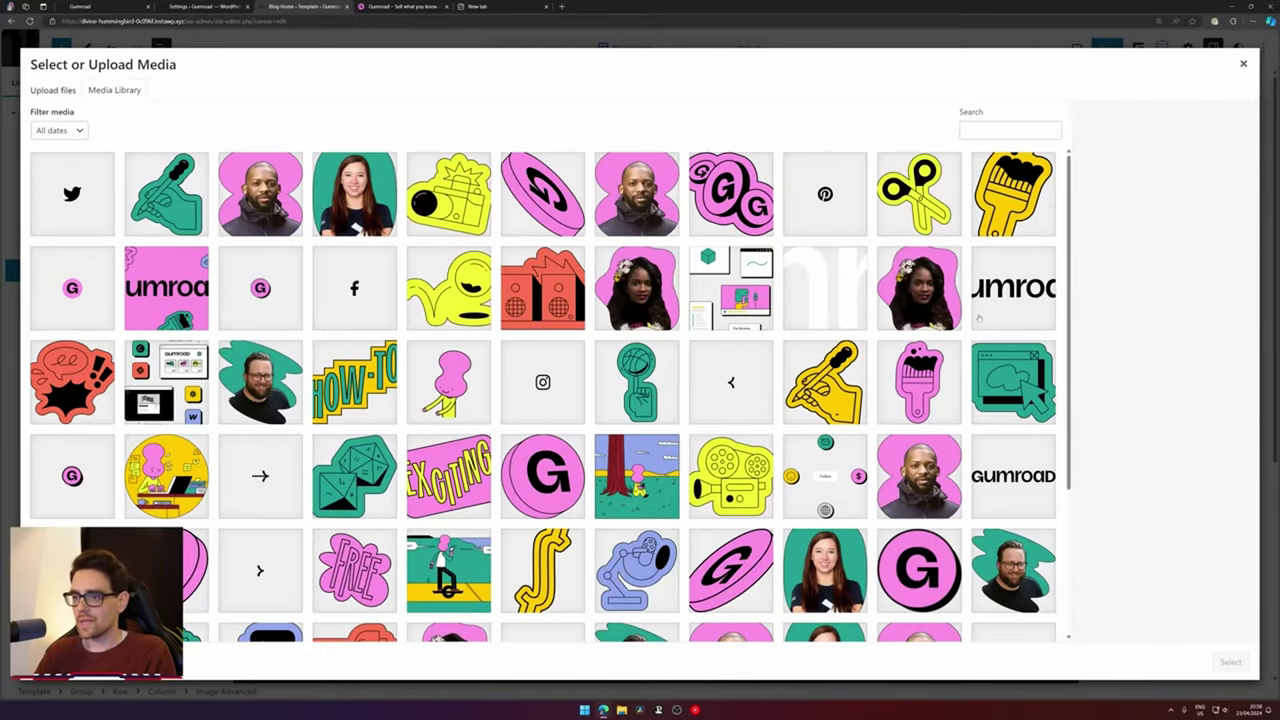
pyautogui.click(408, 6)
pyautogui.click(329, 6)
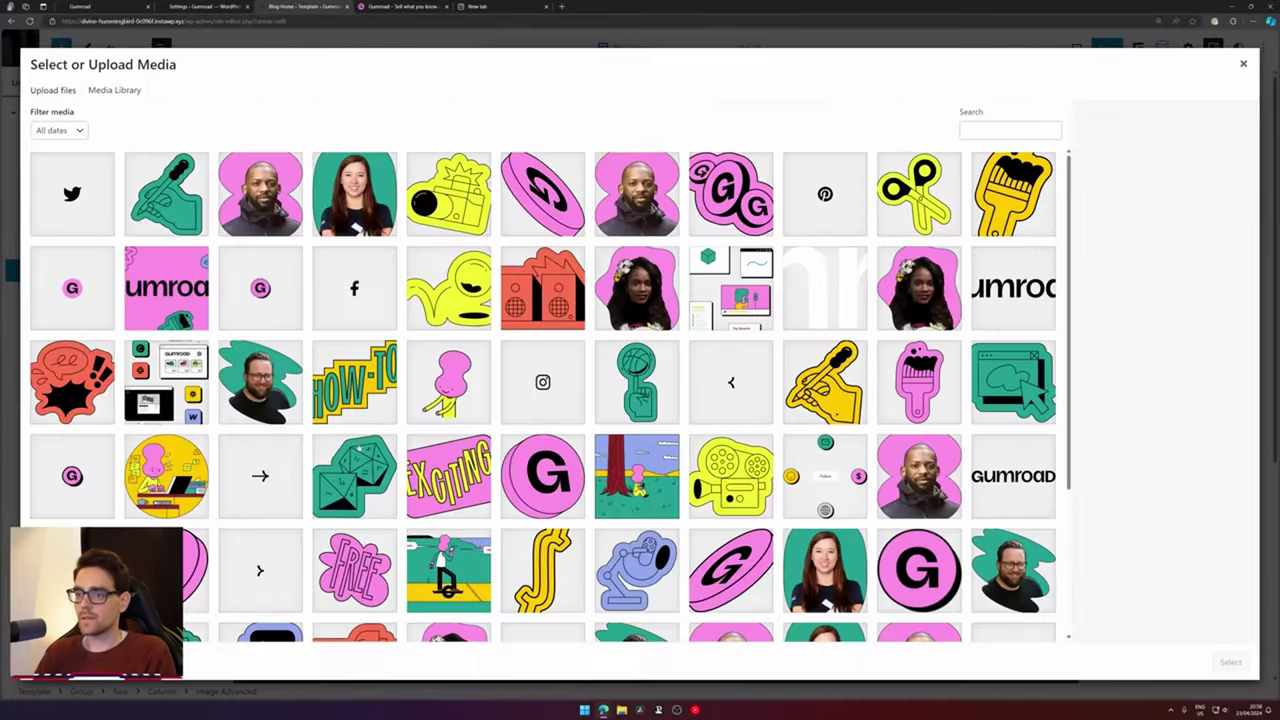
pyautogui.click(449, 374)
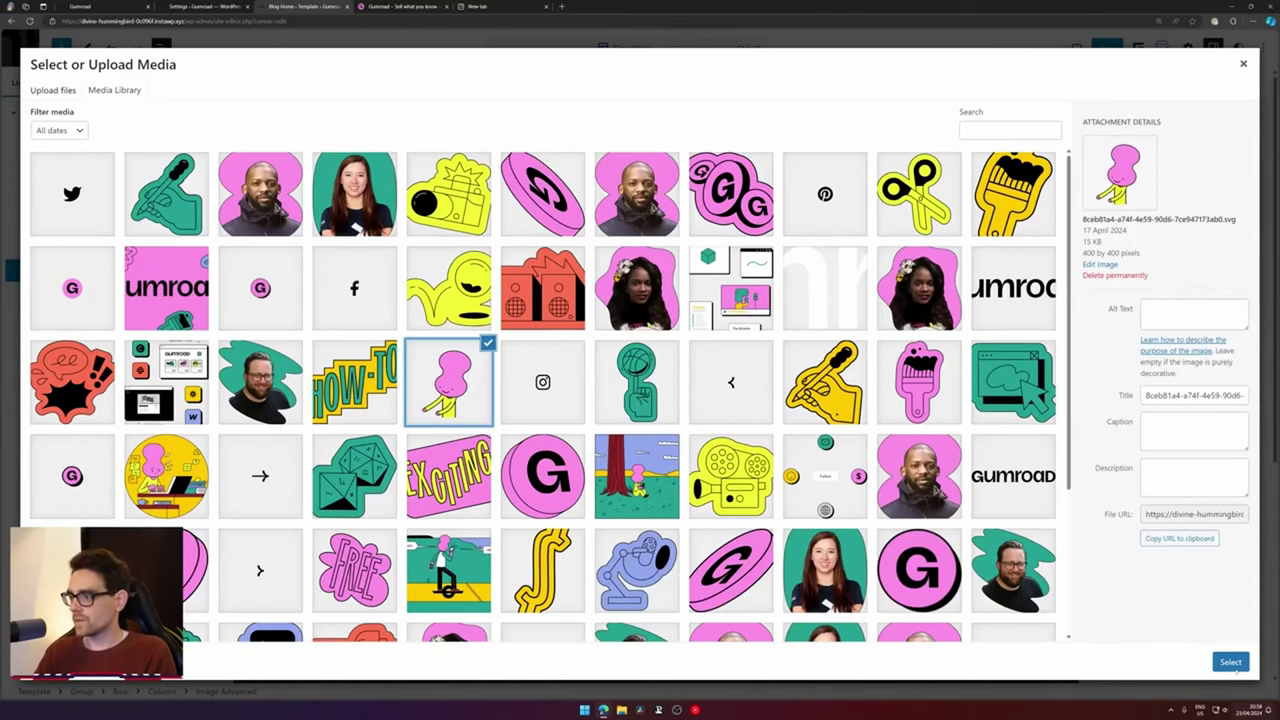
pyautogui.click(1230, 661)
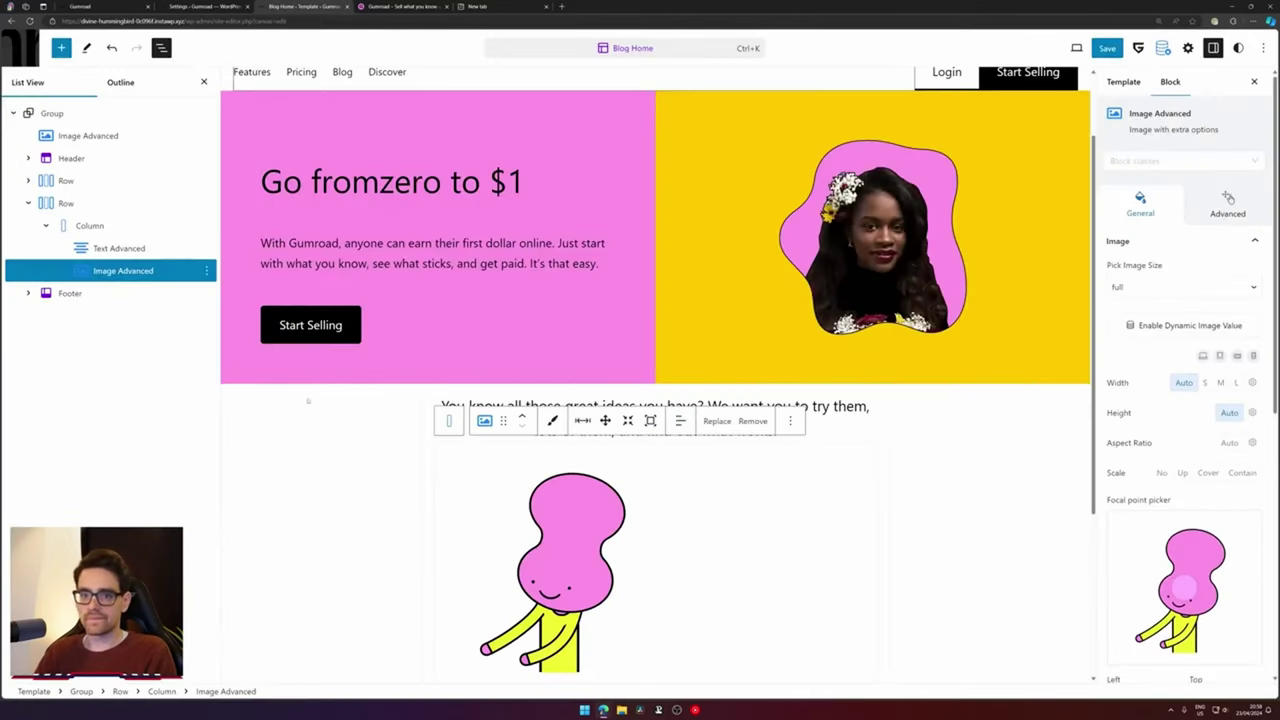
# Transform the character image block so that it sits inside a Container / Wrapper
pyautogui.scroll(-1, 628, 543)
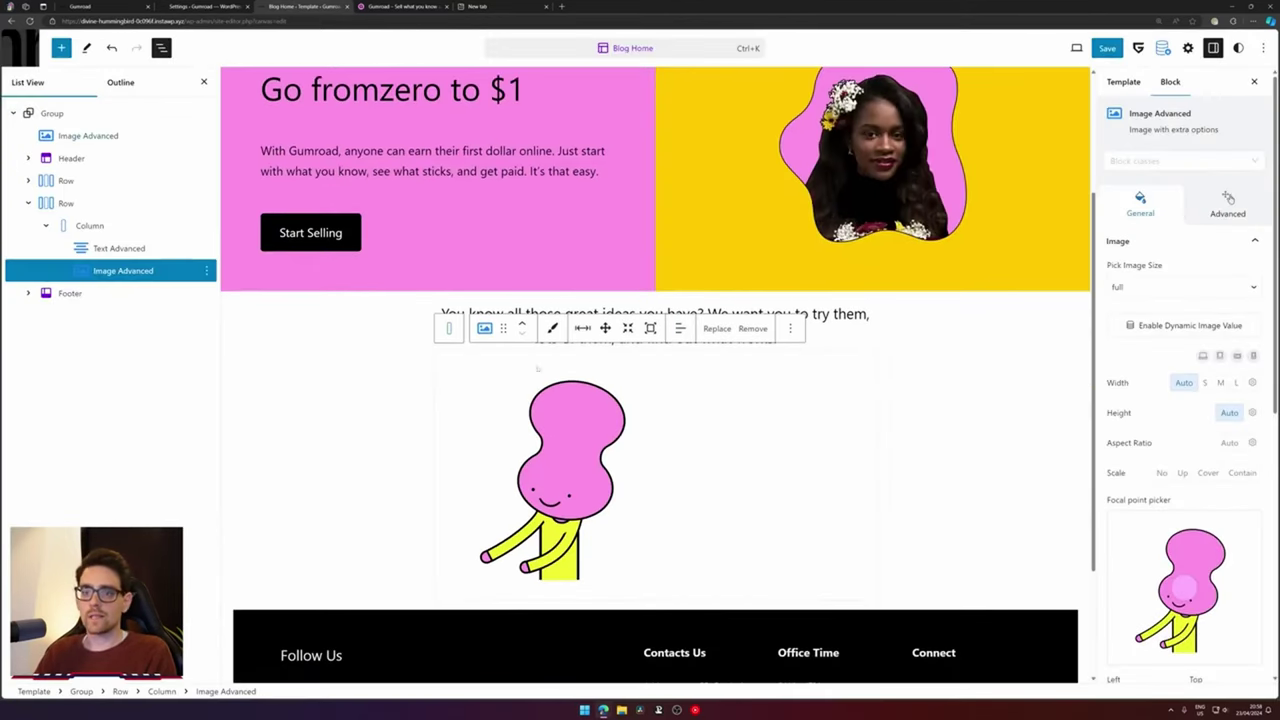
pyautogui.click(485, 330)
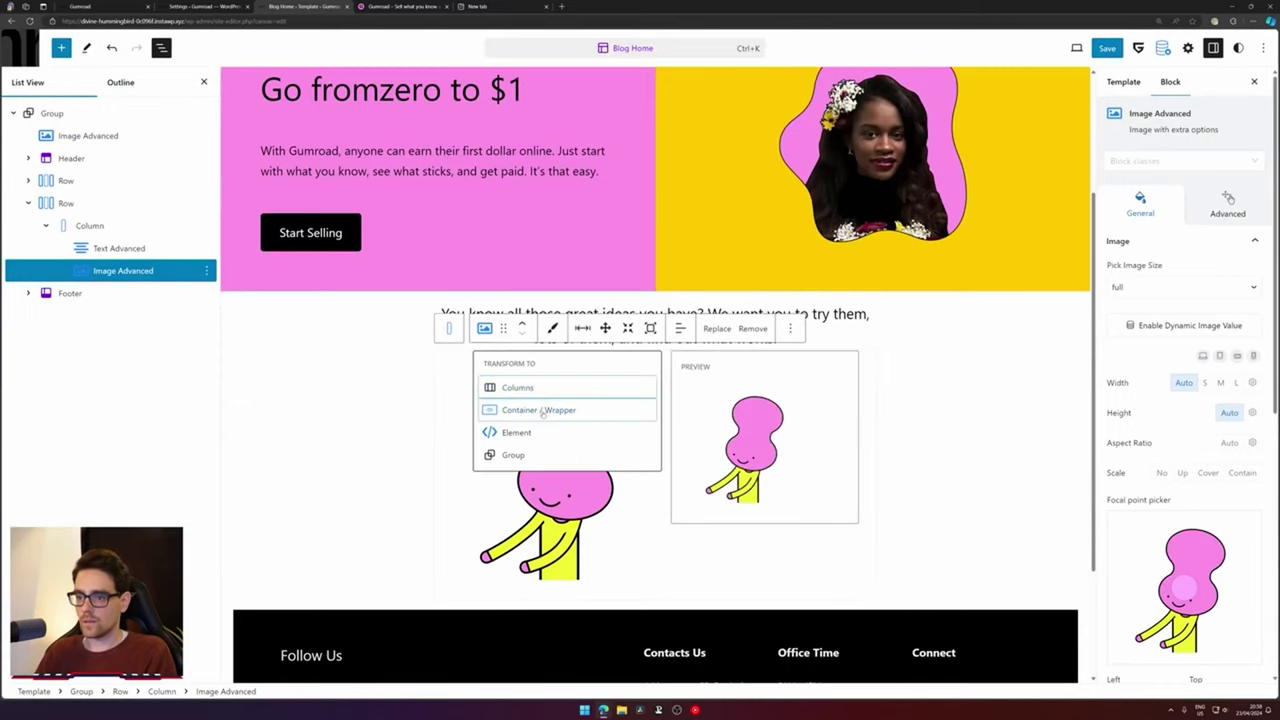
pyautogui.click(505, 408)
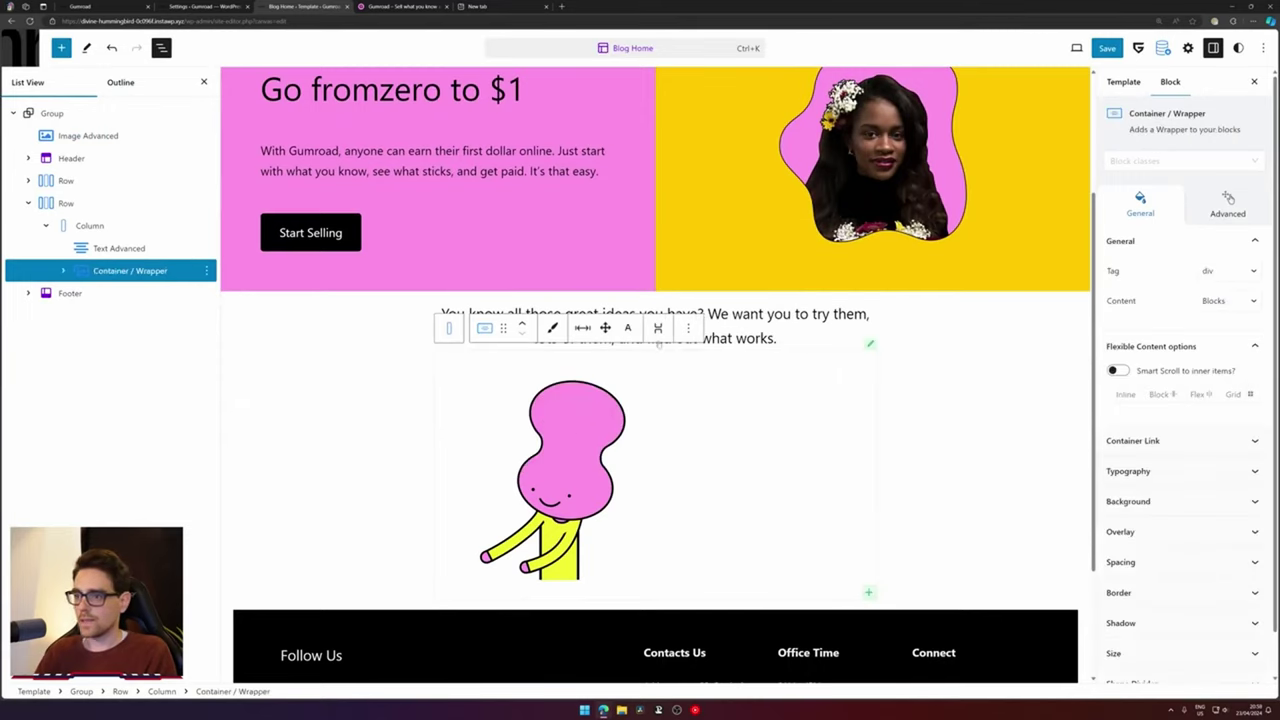
# Give the wrapper around the character image the yellow background colour from the theme palette
pyautogui.click(629, 328)
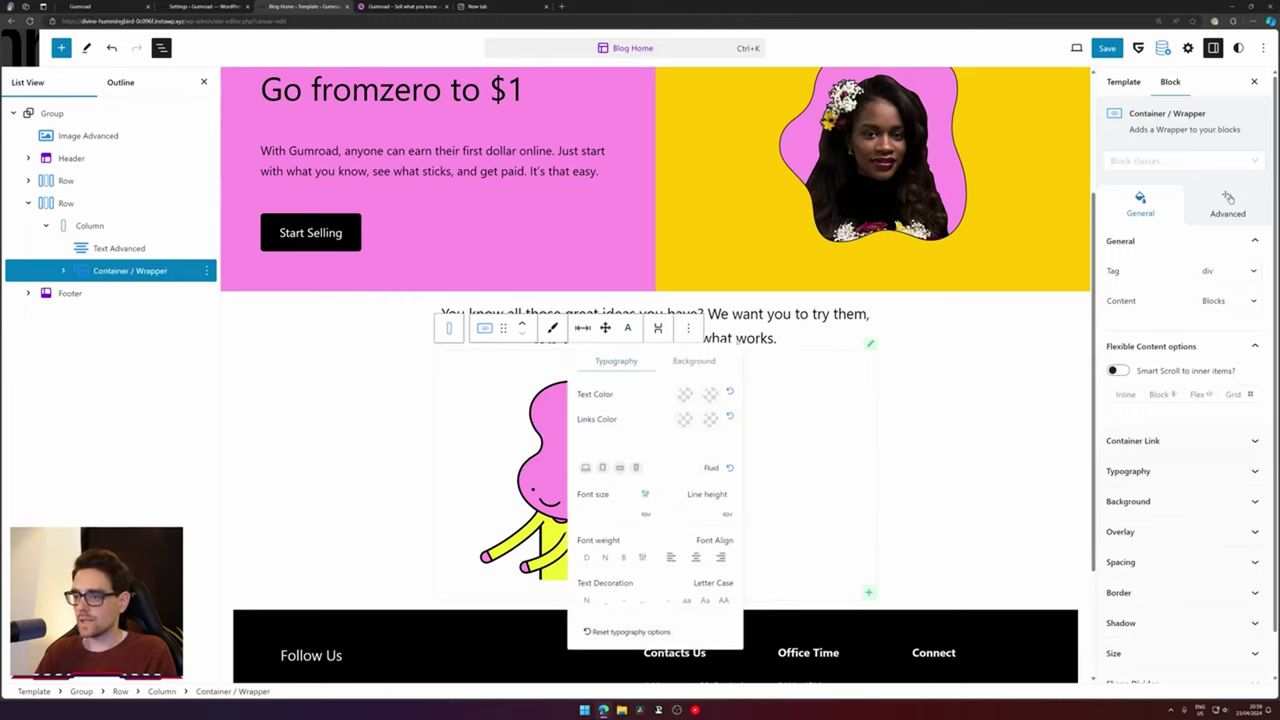
pyautogui.click(692, 361)
pyautogui.click(714, 453)
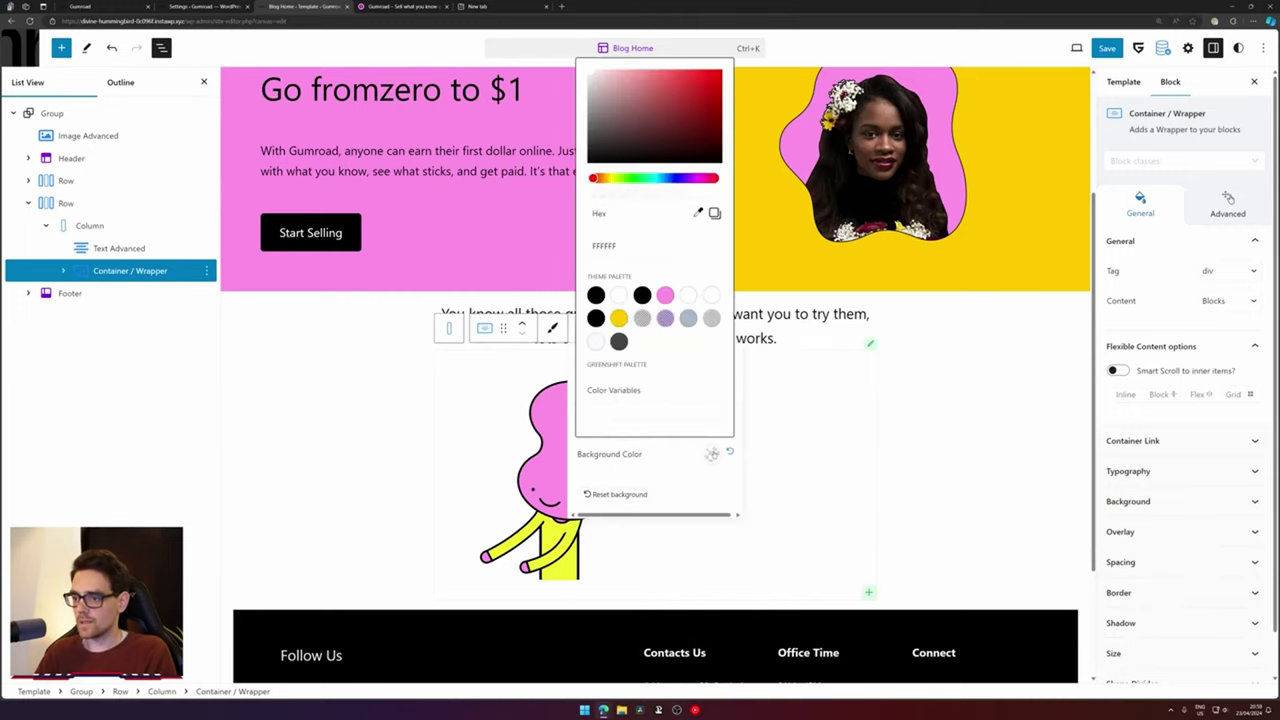
pyautogui.click(620, 319)
pyautogui.click(294, 383)
pyautogui.click(712, 385)
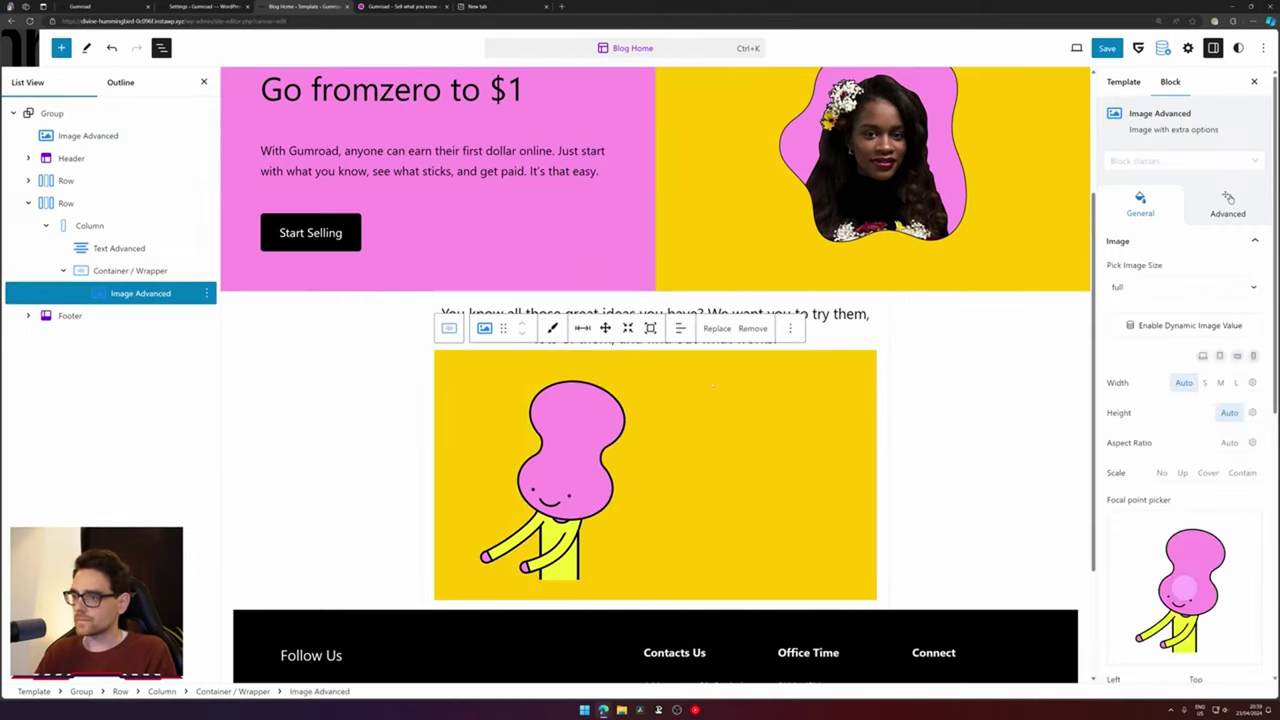
pyautogui.click(650, 328)
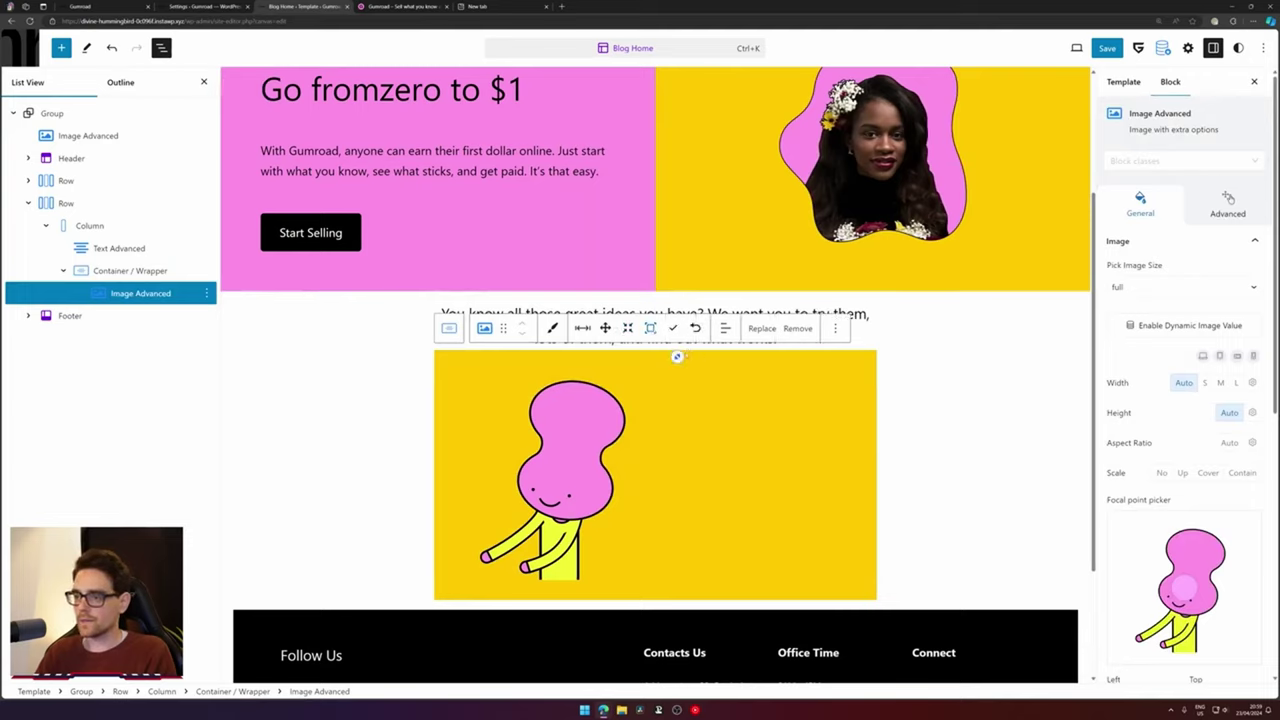
pyautogui.click(139, 271)
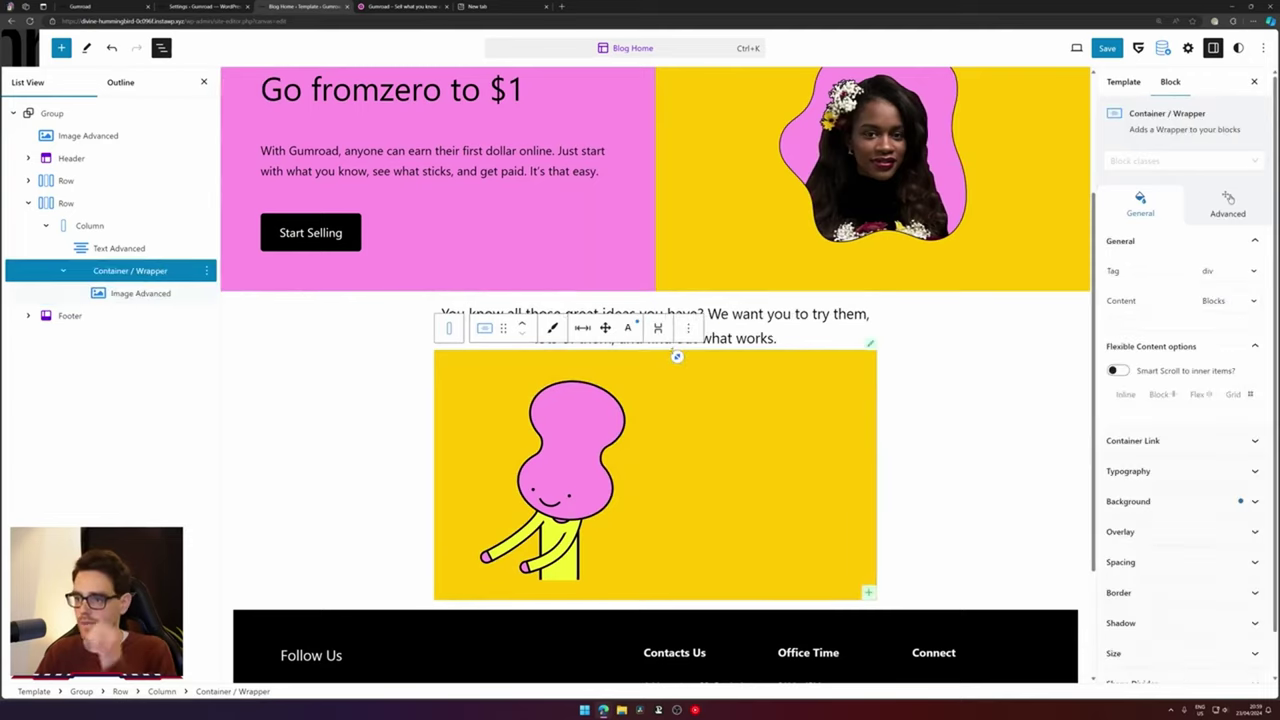
pyautogui.click(140, 293)
pyautogui.click(650, 328)
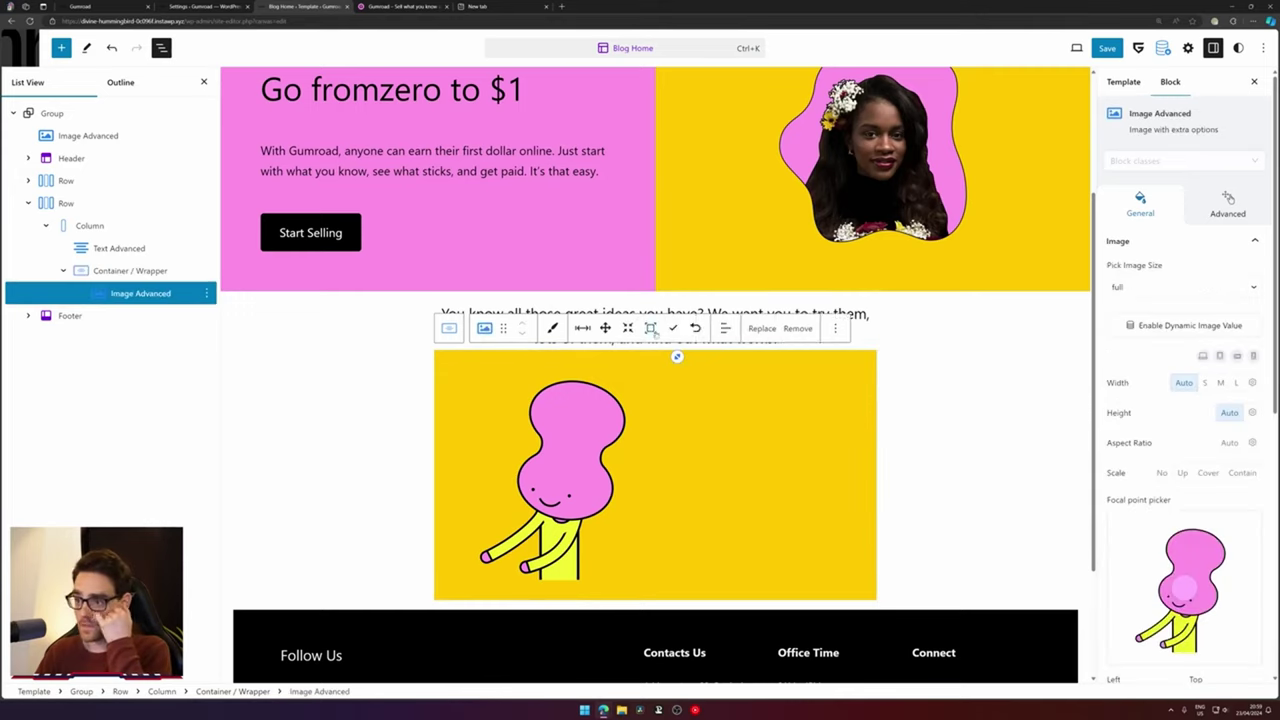
pyautogui.click(692, 328)
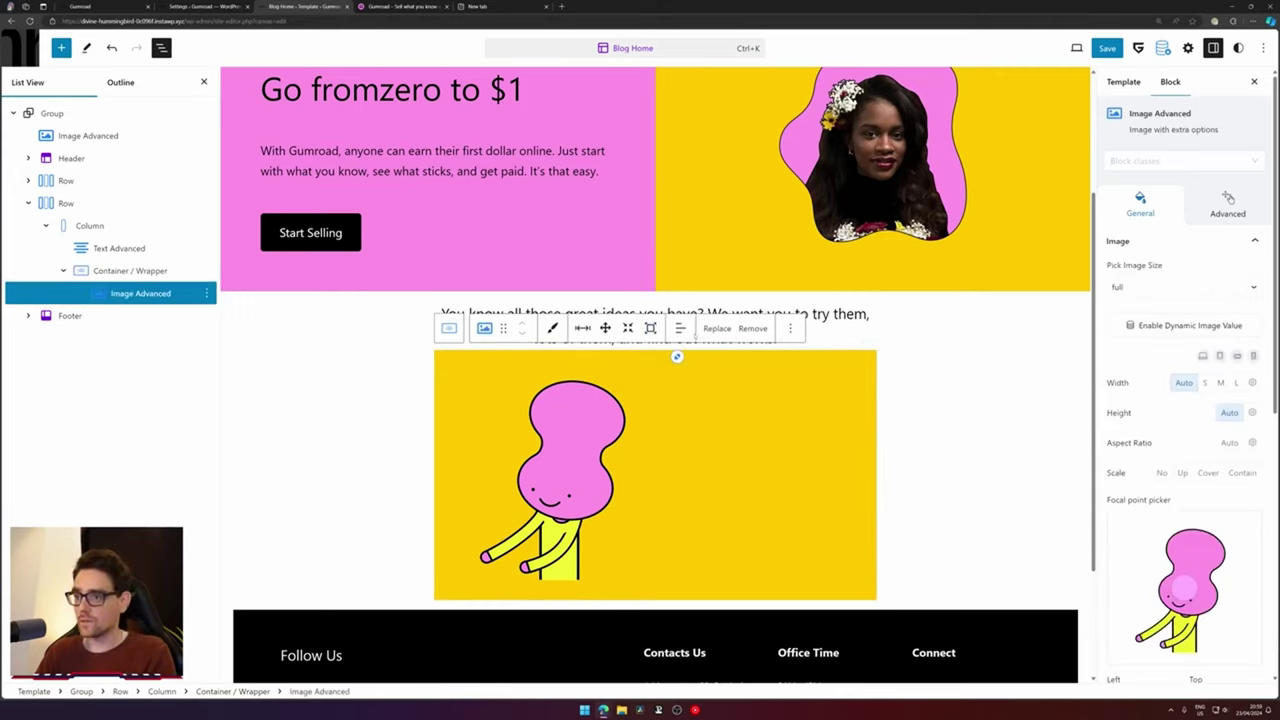
# Round all corners of the yellow wrapper with a border radius of 50 rem
pyautogui.click(130, 270)
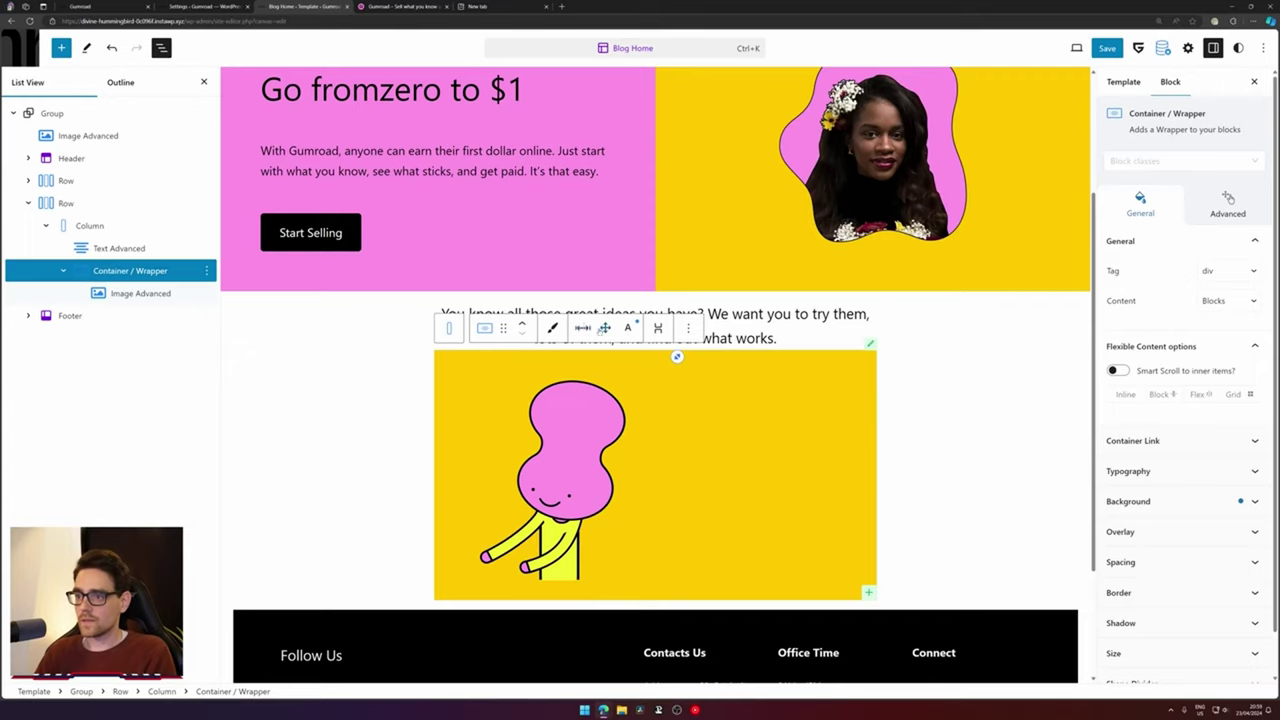
pyautogui.scroll(-1, 1176, 434)
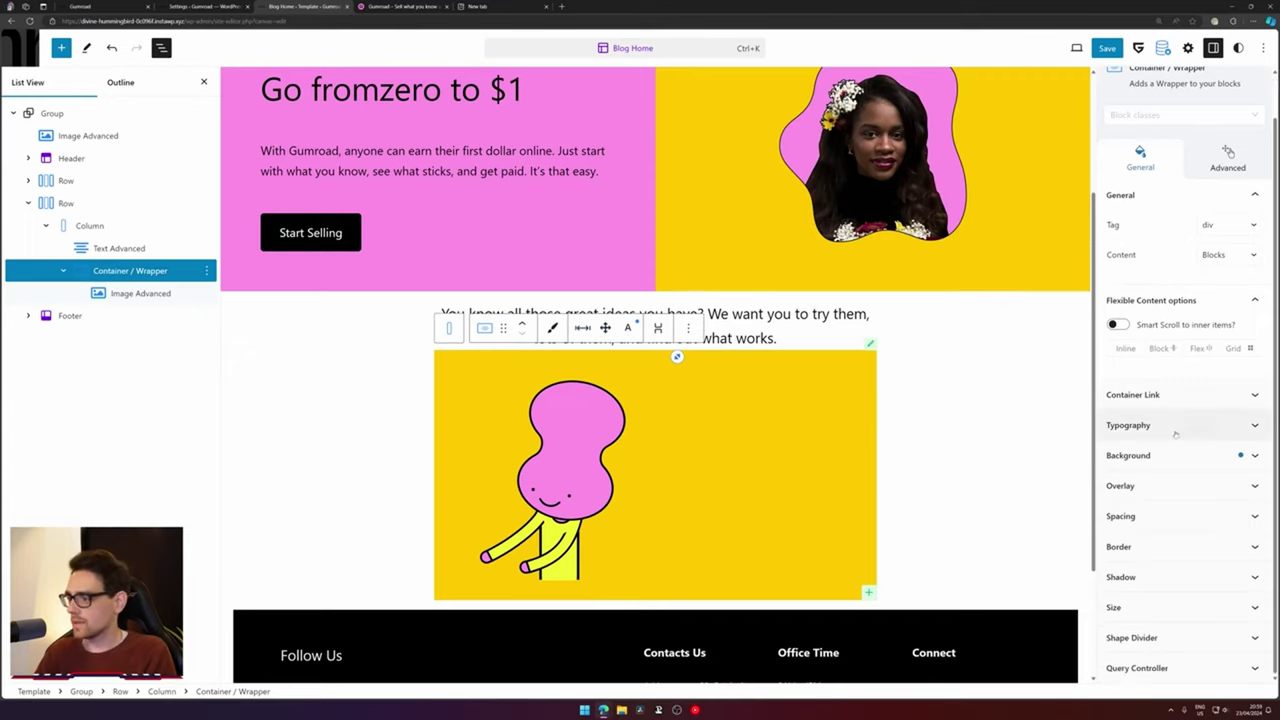
pyautogui.click(1150, 546)
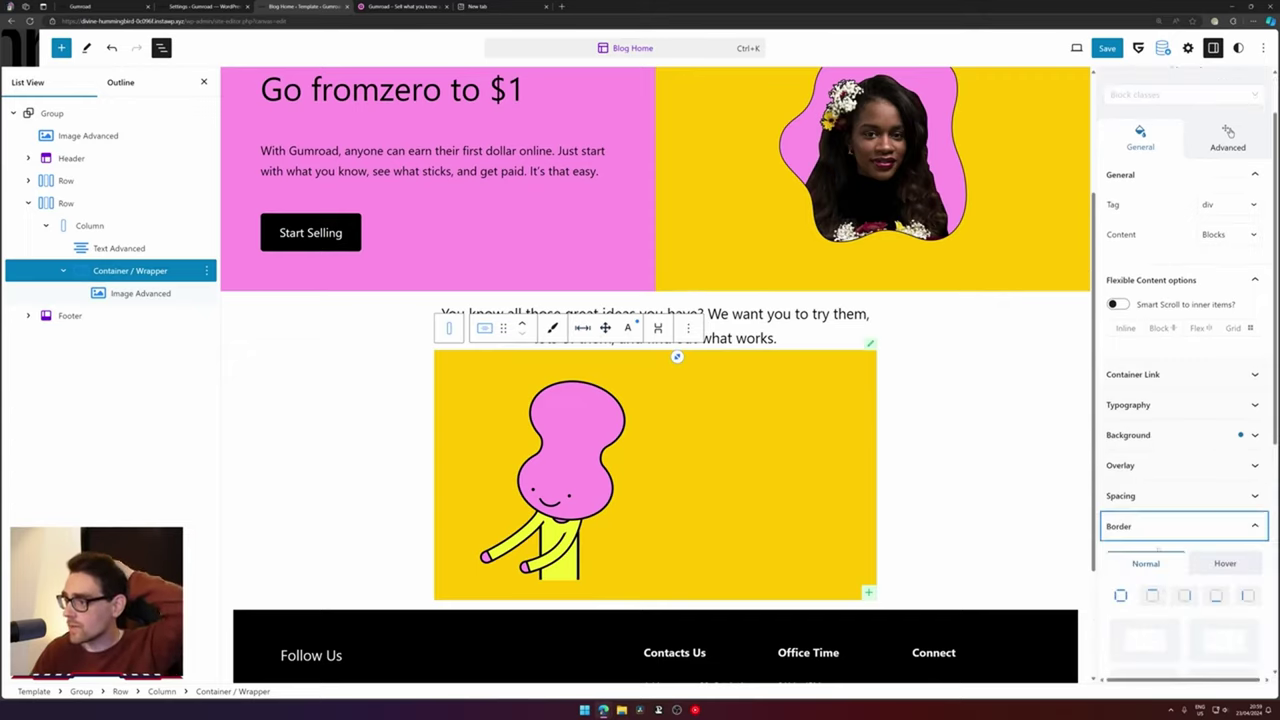
pyautogui.click(1128, 491)
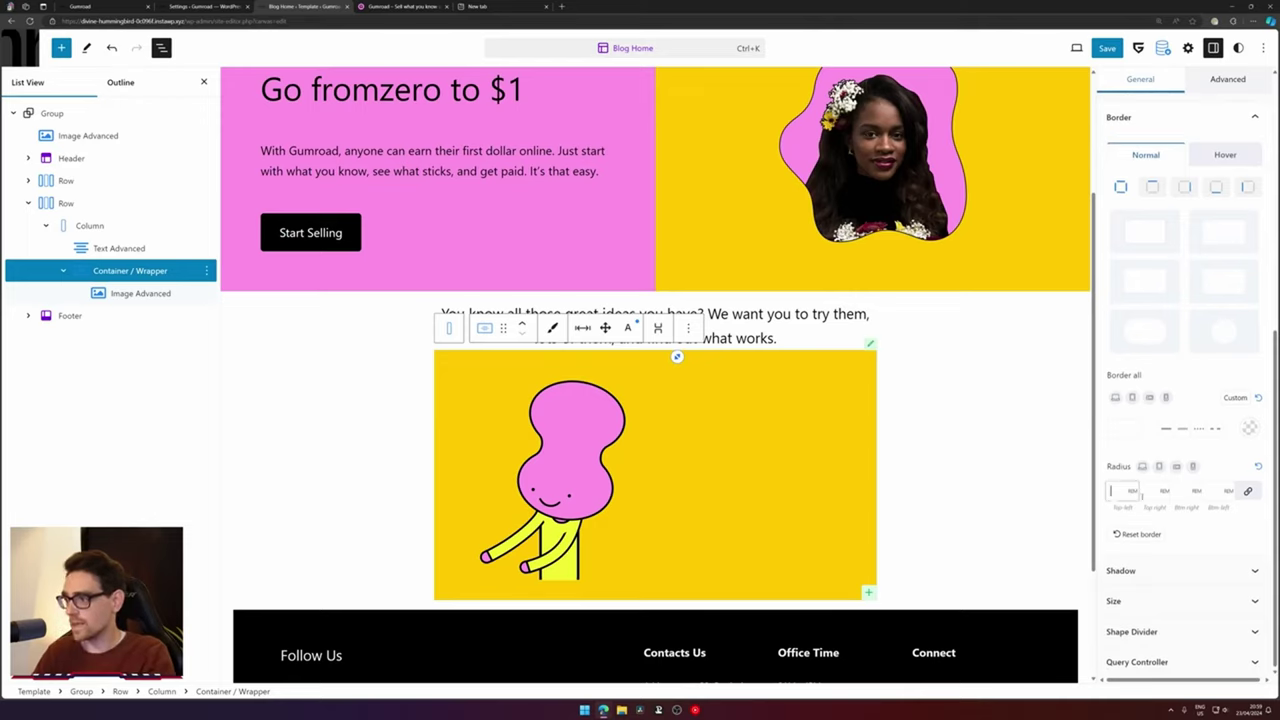
pyautogui.write('5')
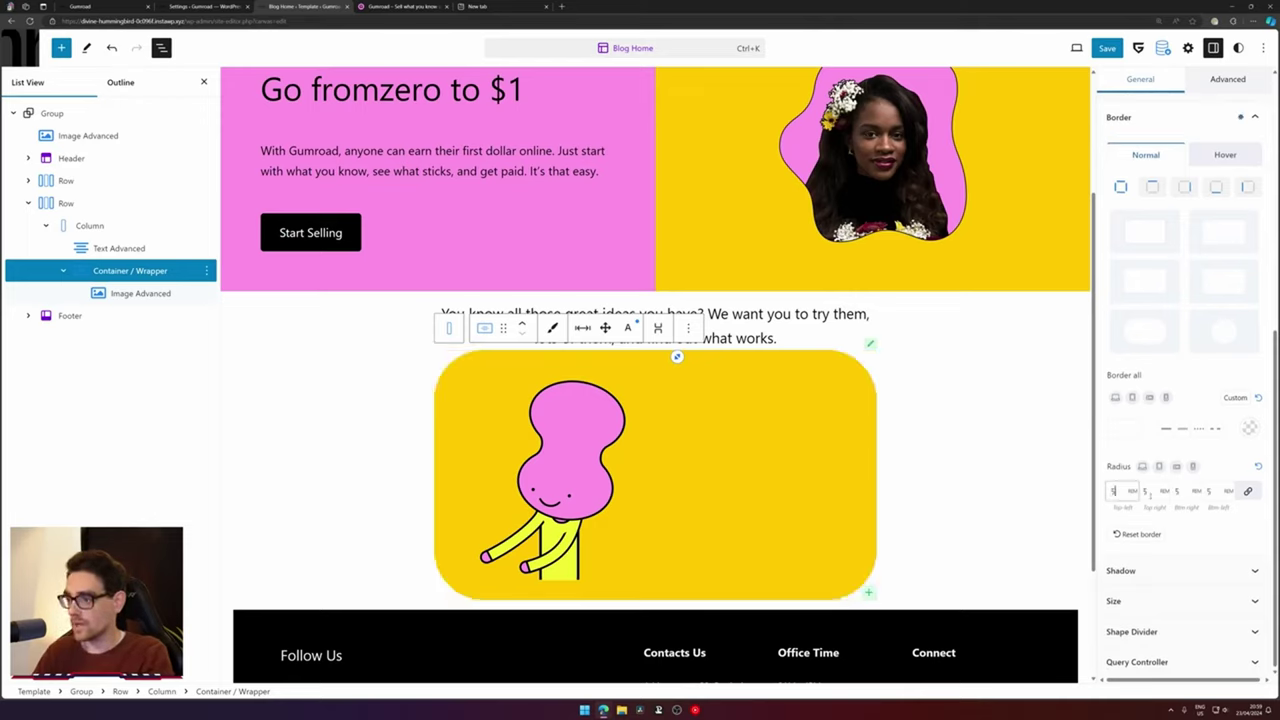
pyautogui.write('0')
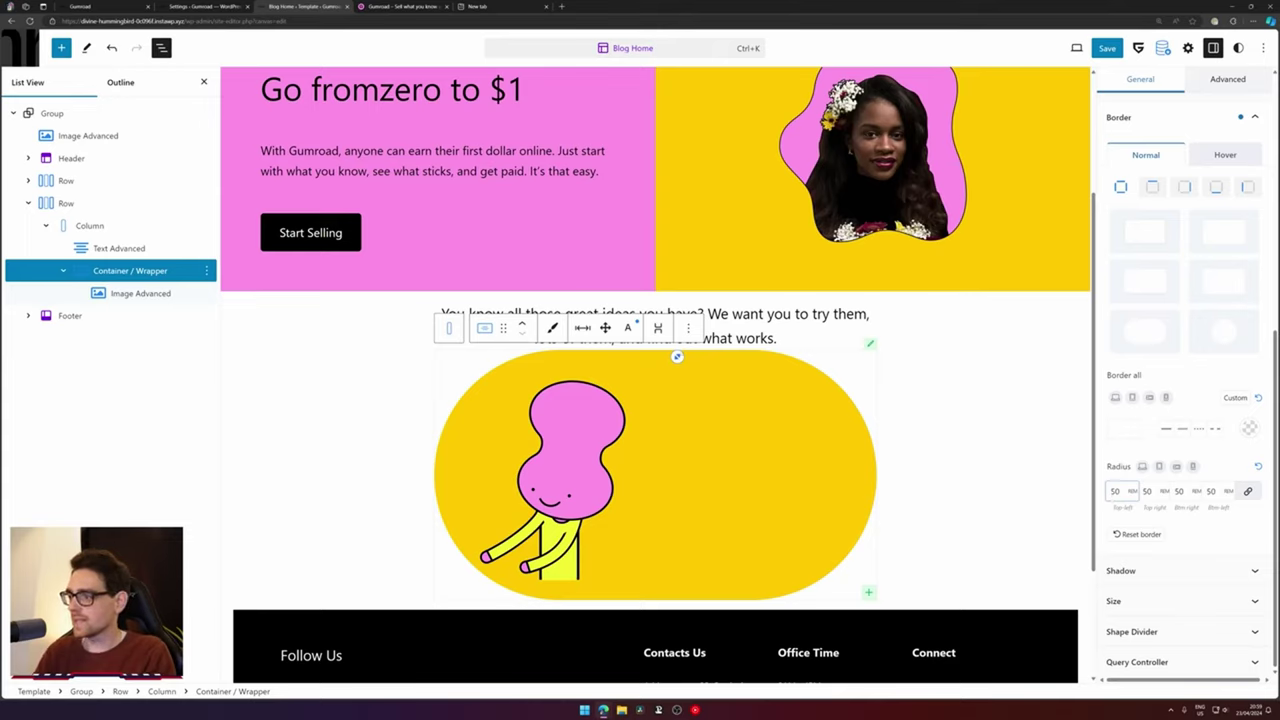
# Set the yellow wrapper's layout to Flex and its Justify Content to Centre
pyautogui.scroll(5, 1152, 396)
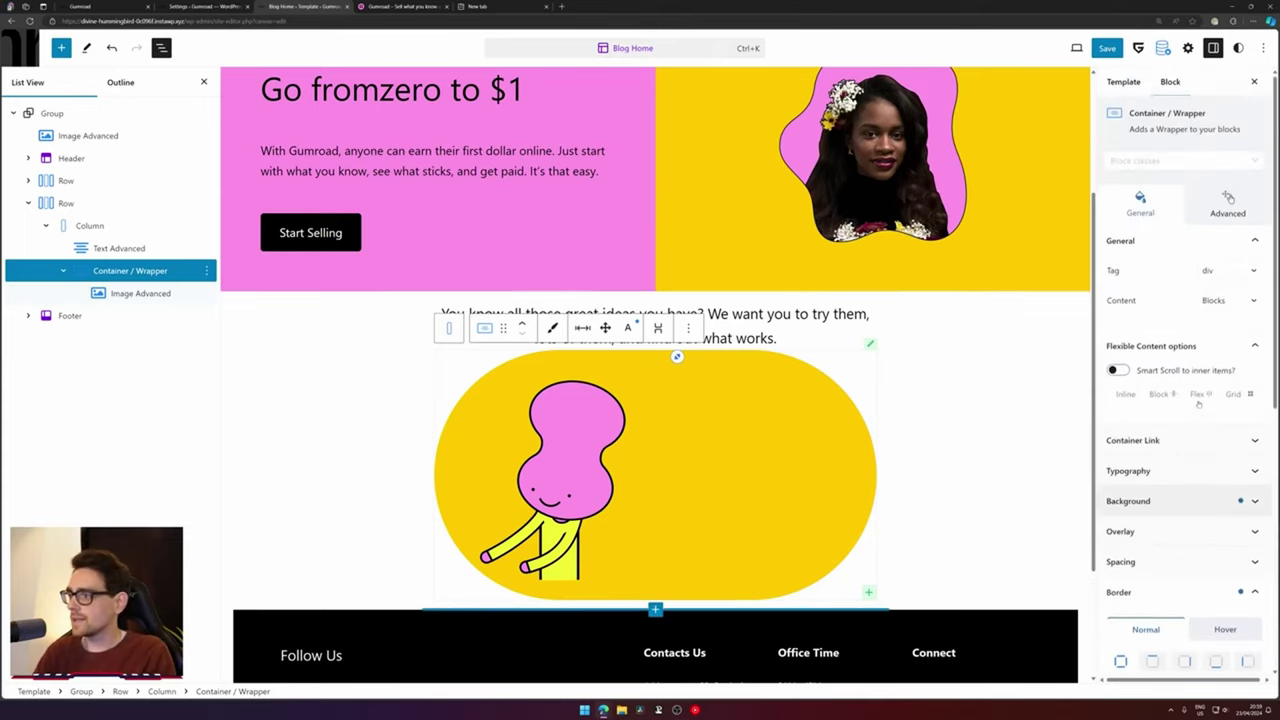
pyautogui.click(1197, 394)
pyautogui.scroll(-1, 1190, 400)
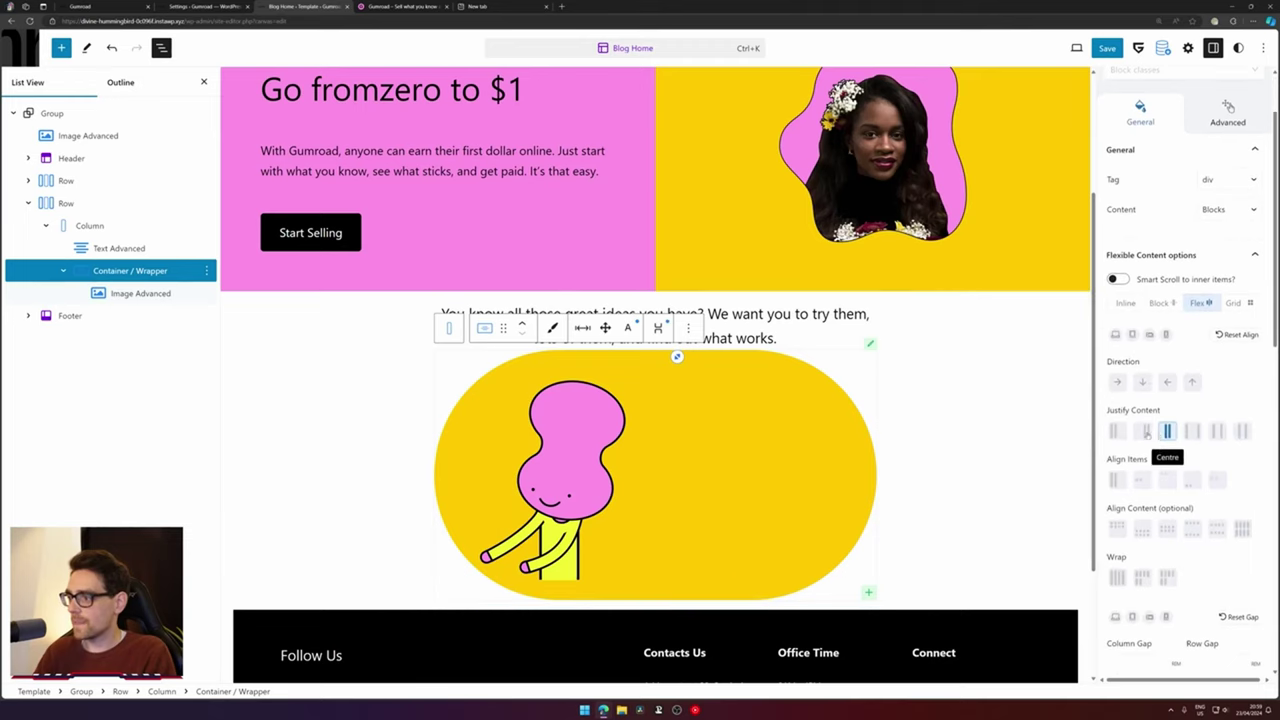
pyautogui.click(1167, 431)
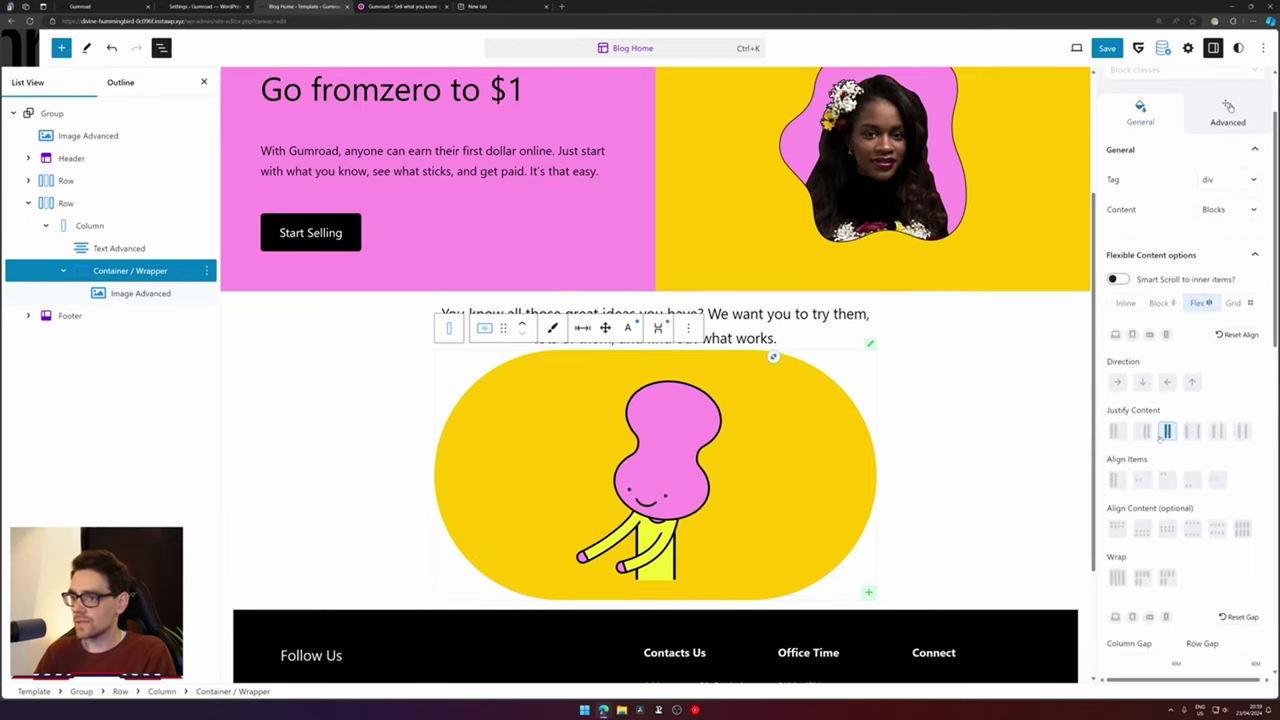
# Compare the illustration with the original Gumroad homepage and set the character image's width to S
pyautogui.click(425, 7)
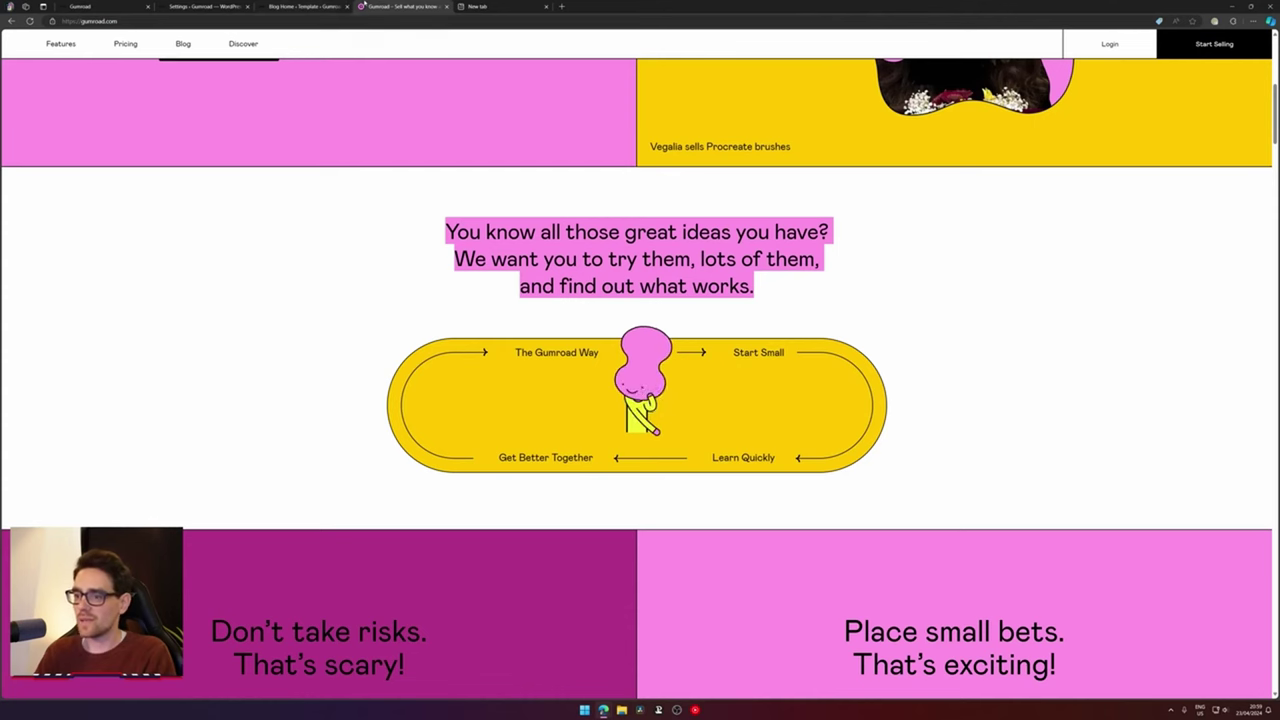
pyautogui.click(322, 6)
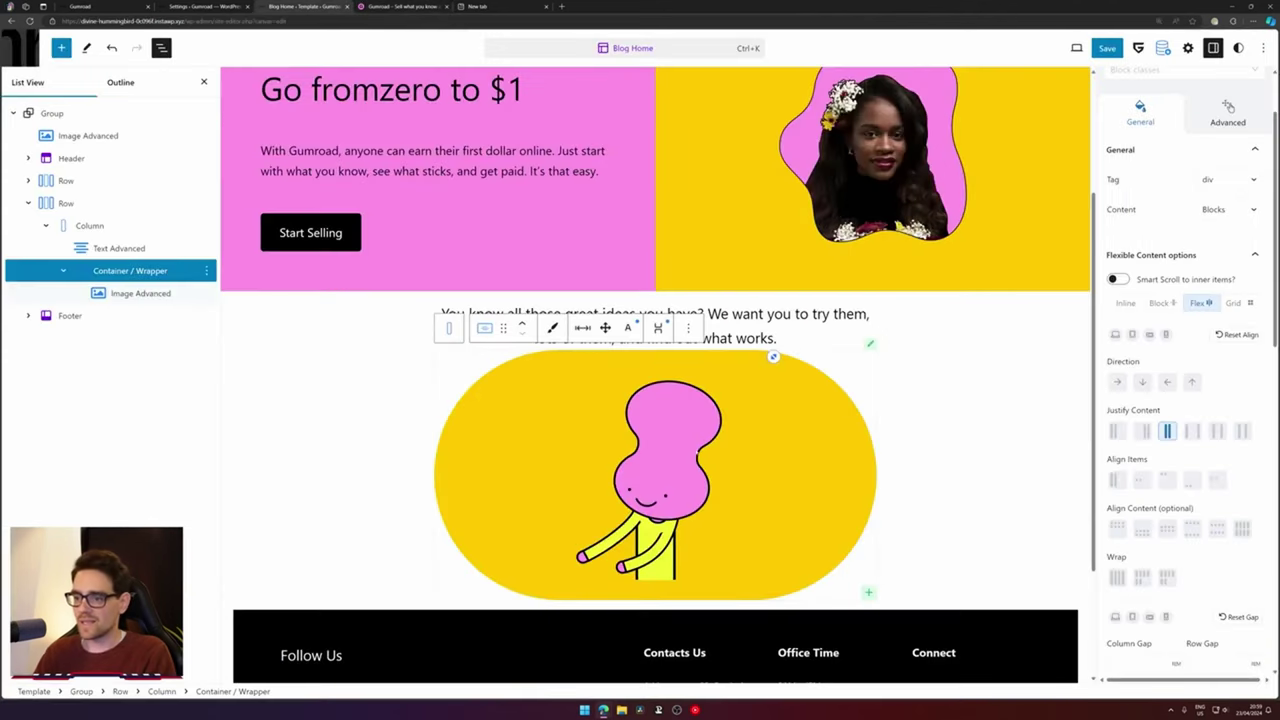
pyautogui.click(697, 452)
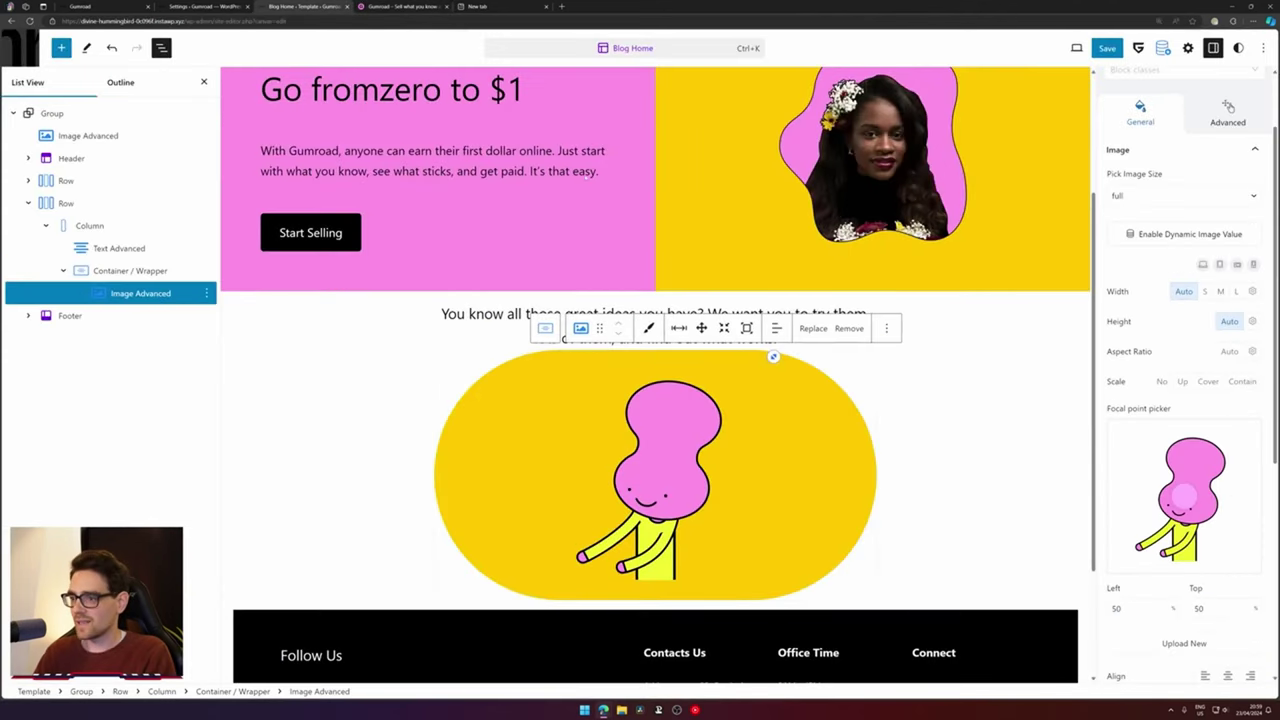
pyautogui.click(679, 328)
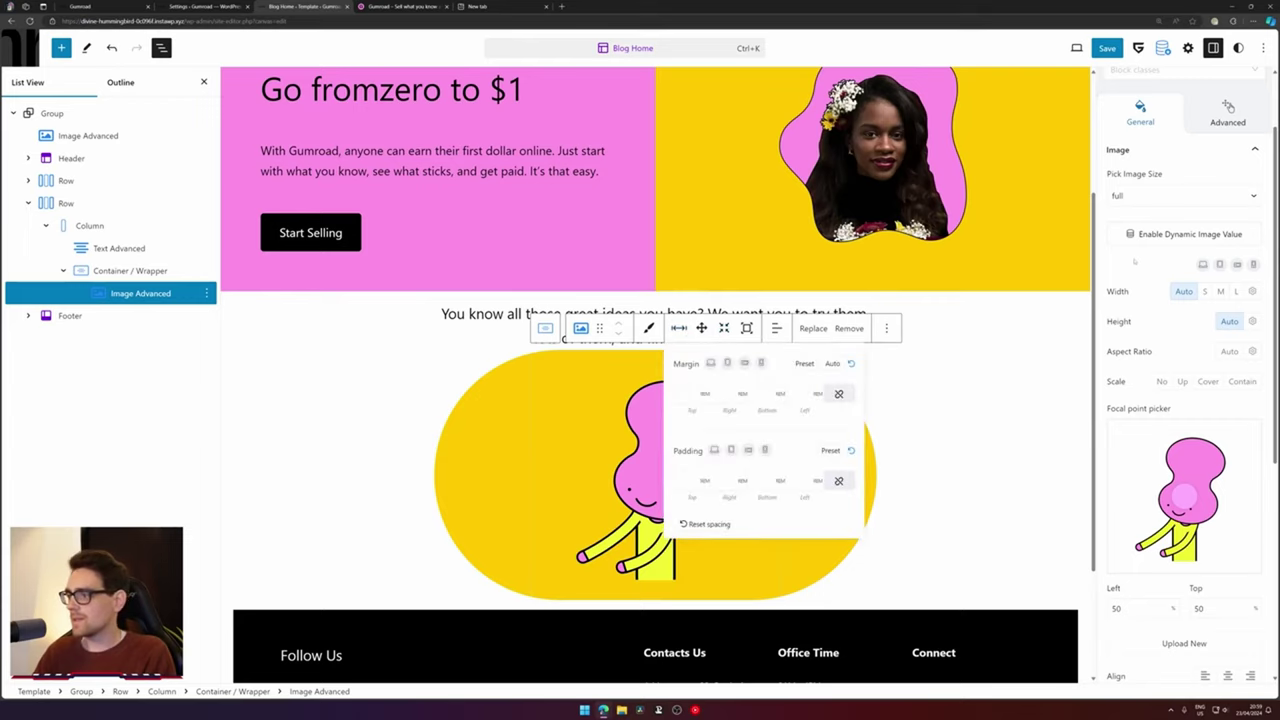
pyautogui.click(1220, 291)
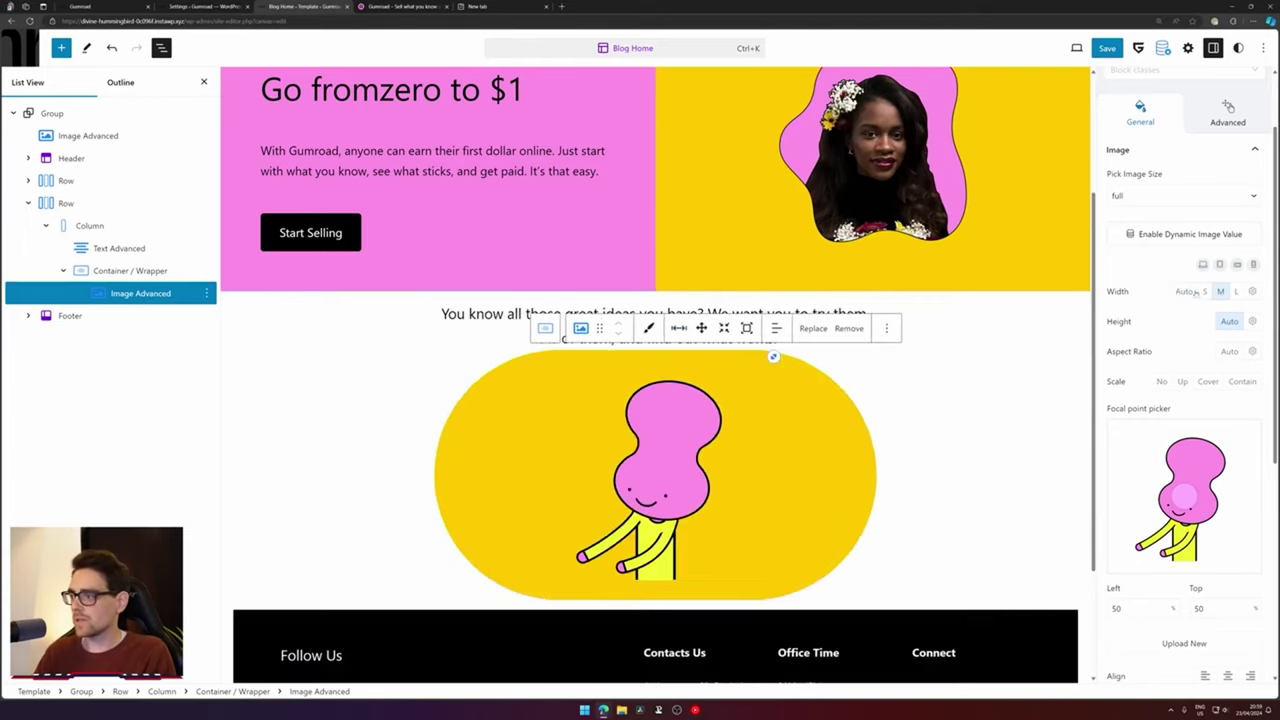
pyautogui.click(1204, 291)
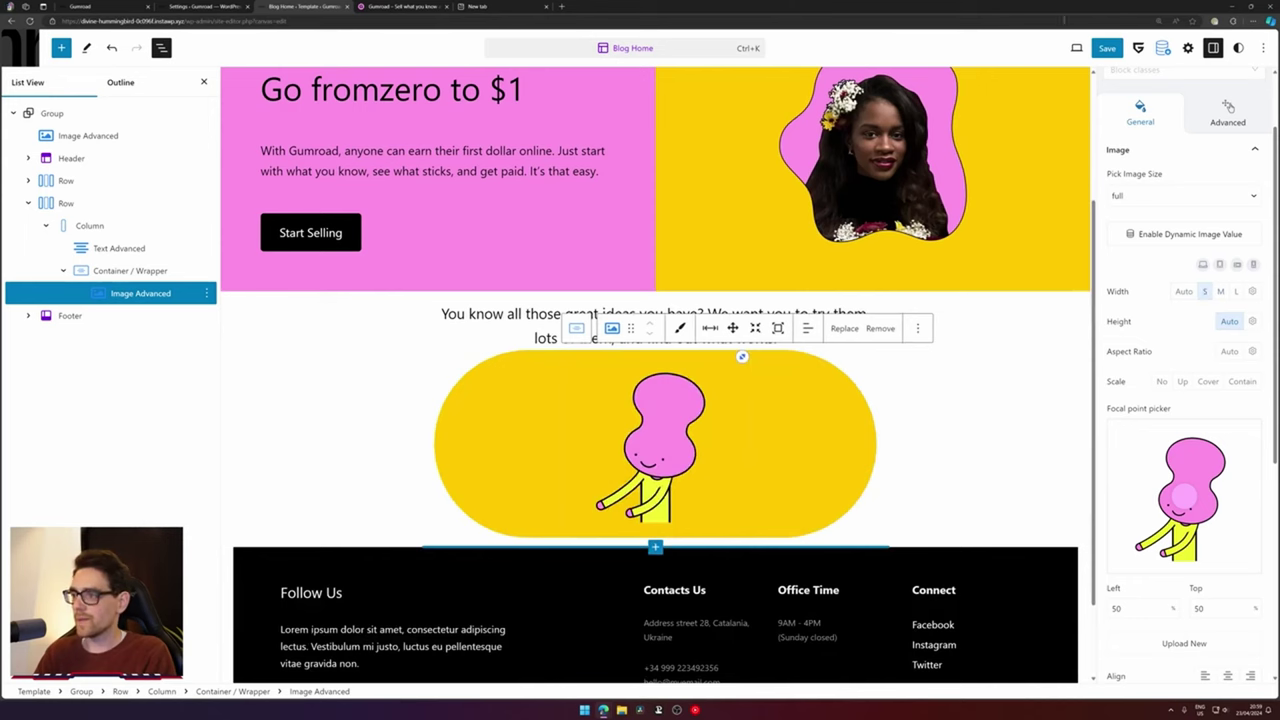
# Save the Blog Home template
pyautogui.click(1106, 48)
pyautogui.click(1139, 48)
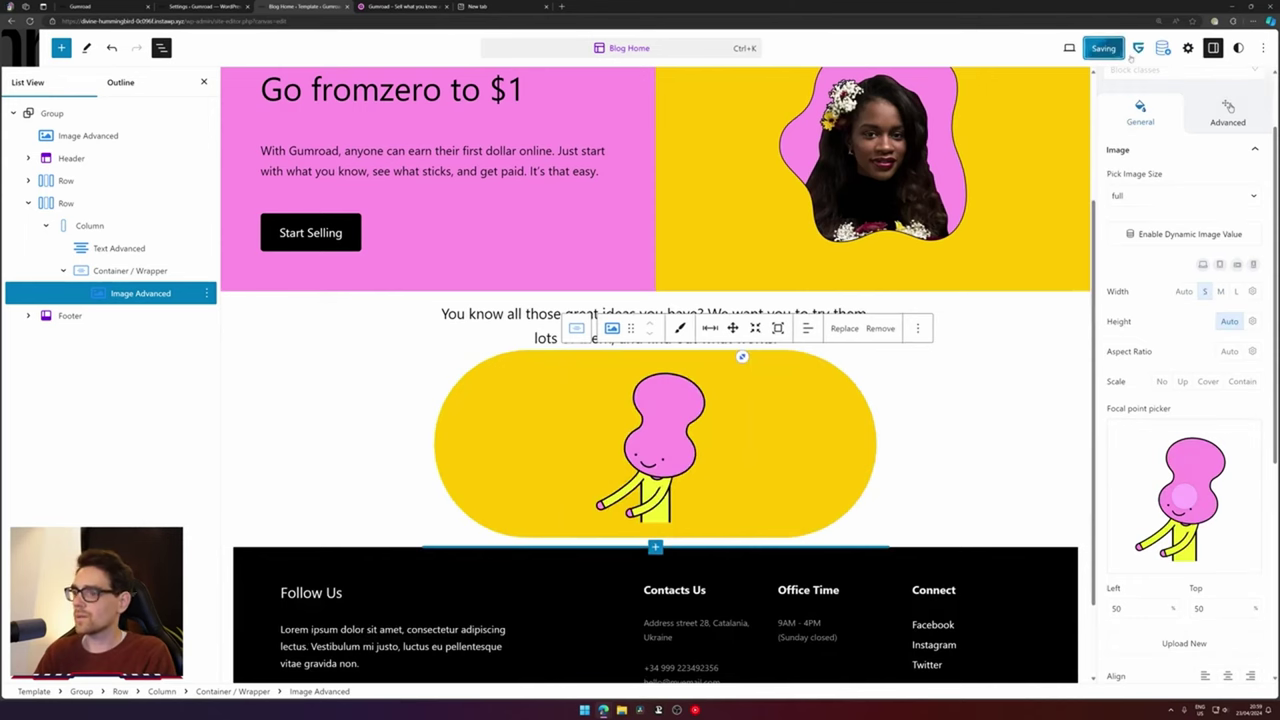
pyautogui.click(430, 6)
pyautogui.click(297, 6)
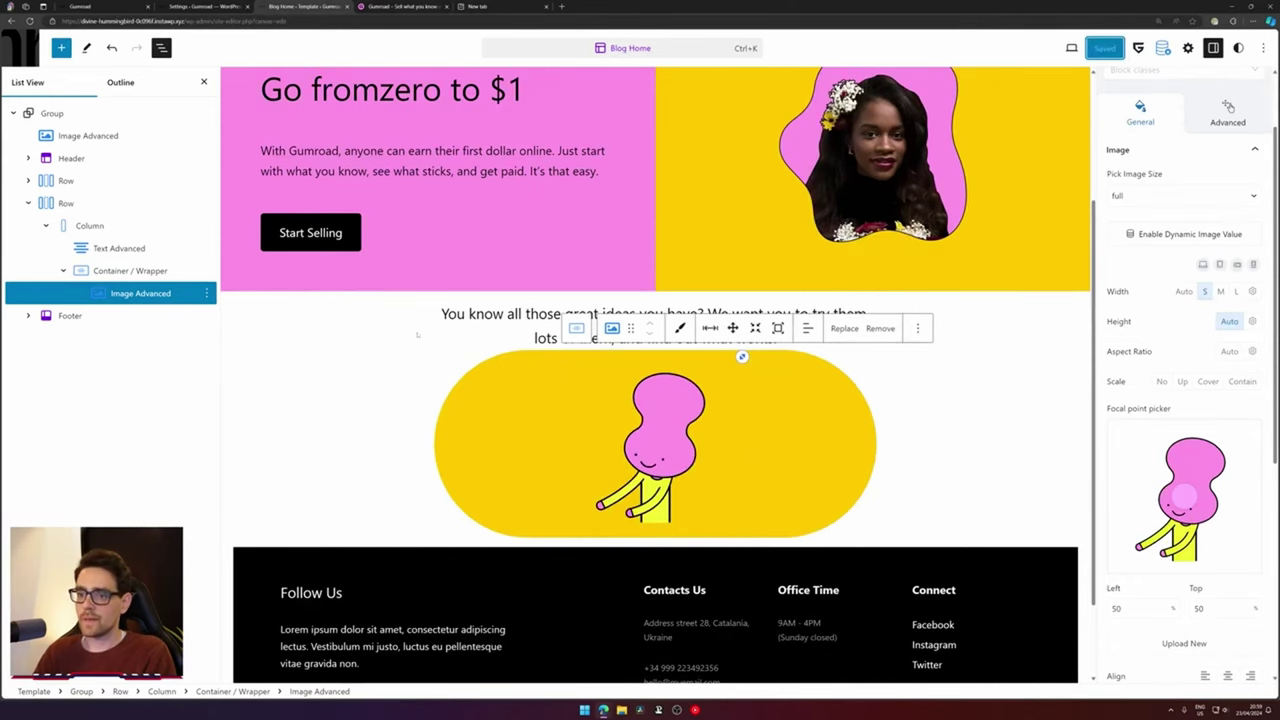
# Set the top margin of the yellow illustration wrapper to 2 rem
pyautogui.click(63, 271)
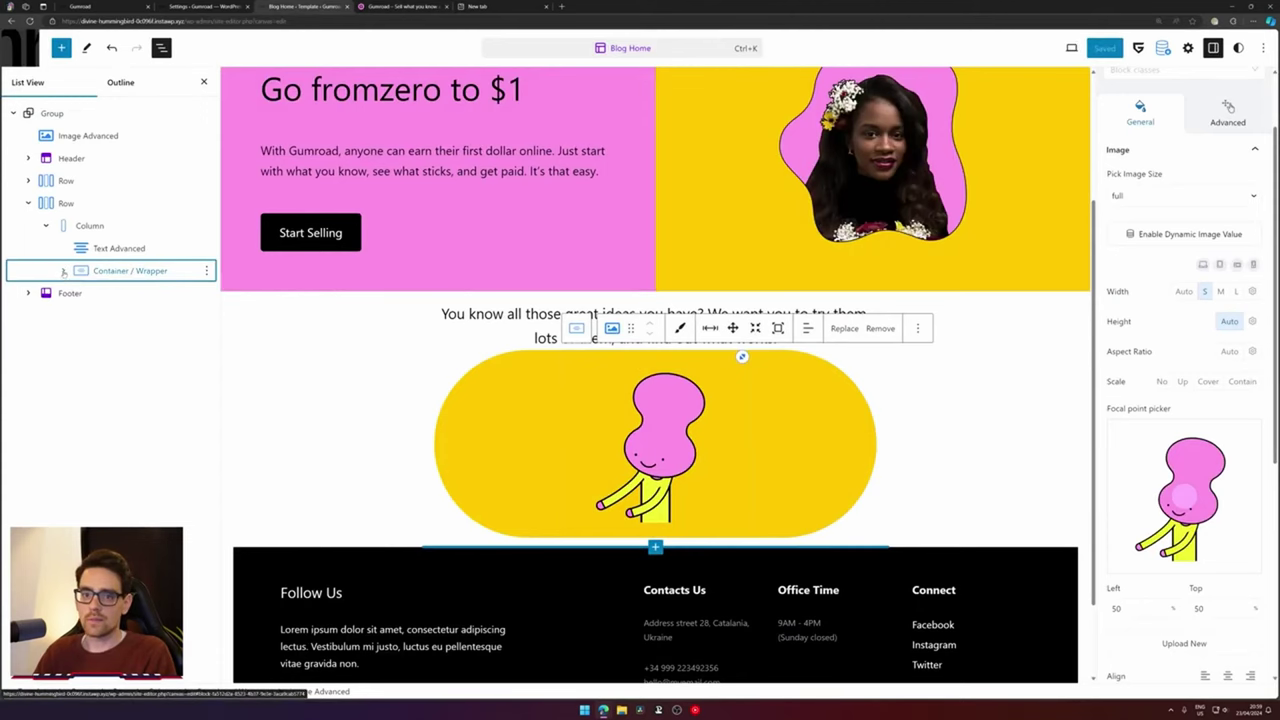
pyautogui.click(130, 271)
pyautogui.click(605, 328)
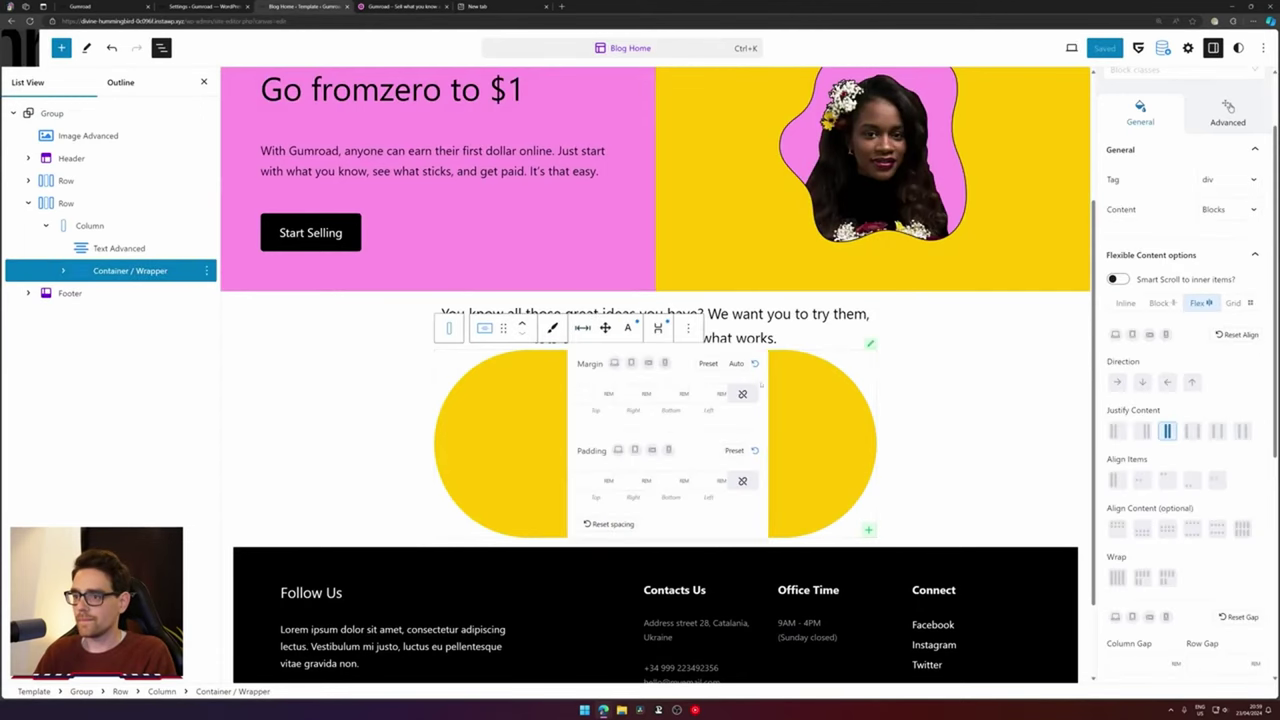
pyautogui.click(593, 391)
pyautogui.write('2')
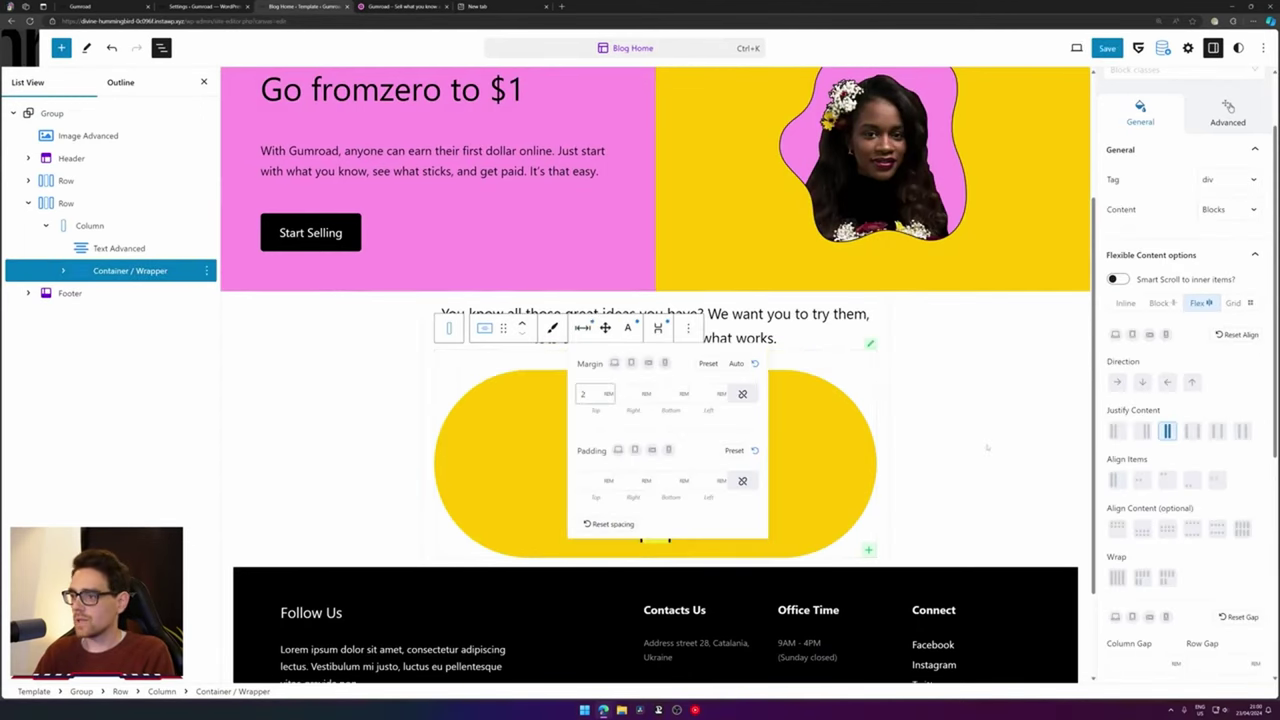
pyautogui.click(987, 447)
# Check the spacing on the original Gumroad homepage and set the illustration column's top and bottom margins to 2 rem
pyautogui.click(686, 314)
pyautogui.click(392, 5)
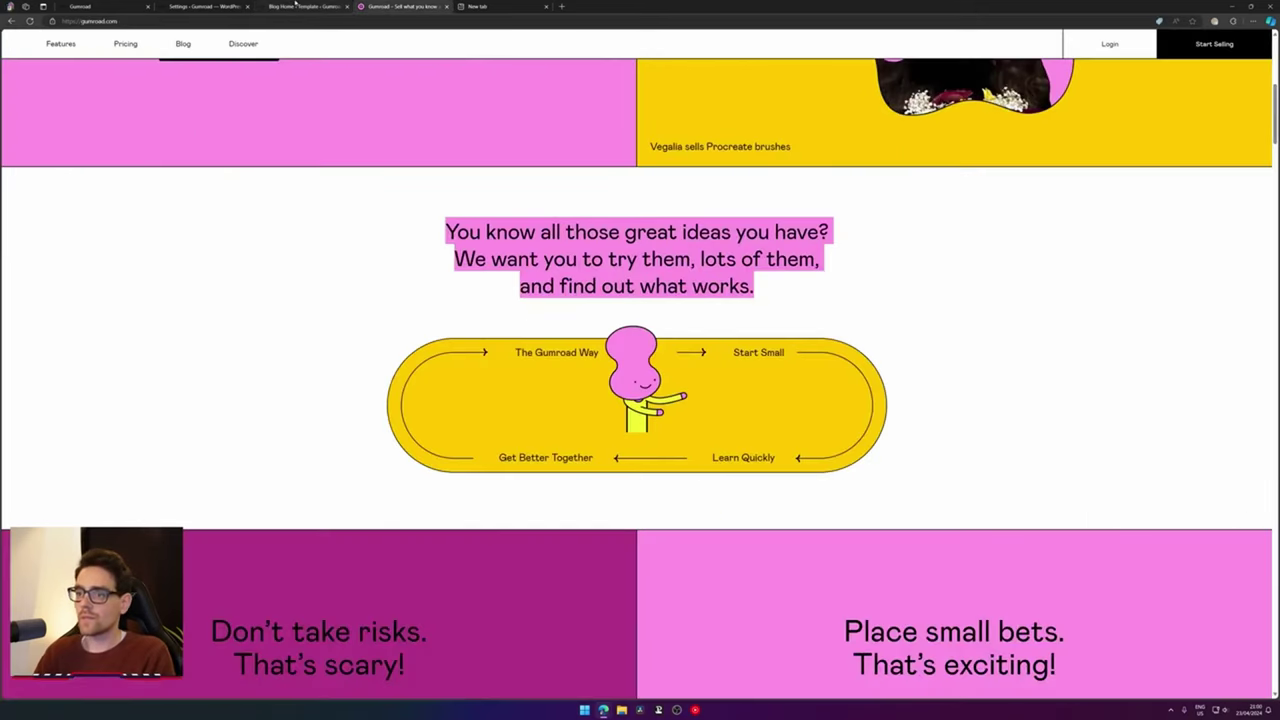
pyautogui.click(295, 4)
pyautogui.click(82, 229)
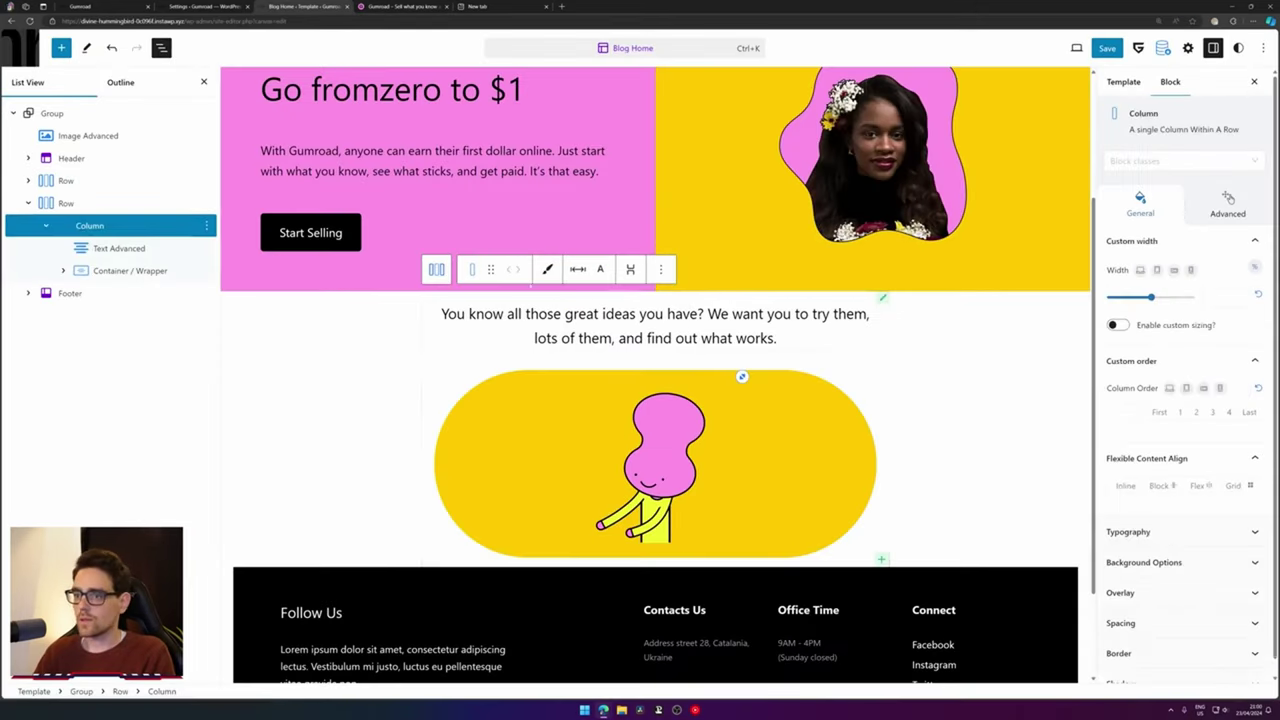
pyautogui.click(577, 269)
pyautogui.click(590, 335)
pyautogui.write('2')
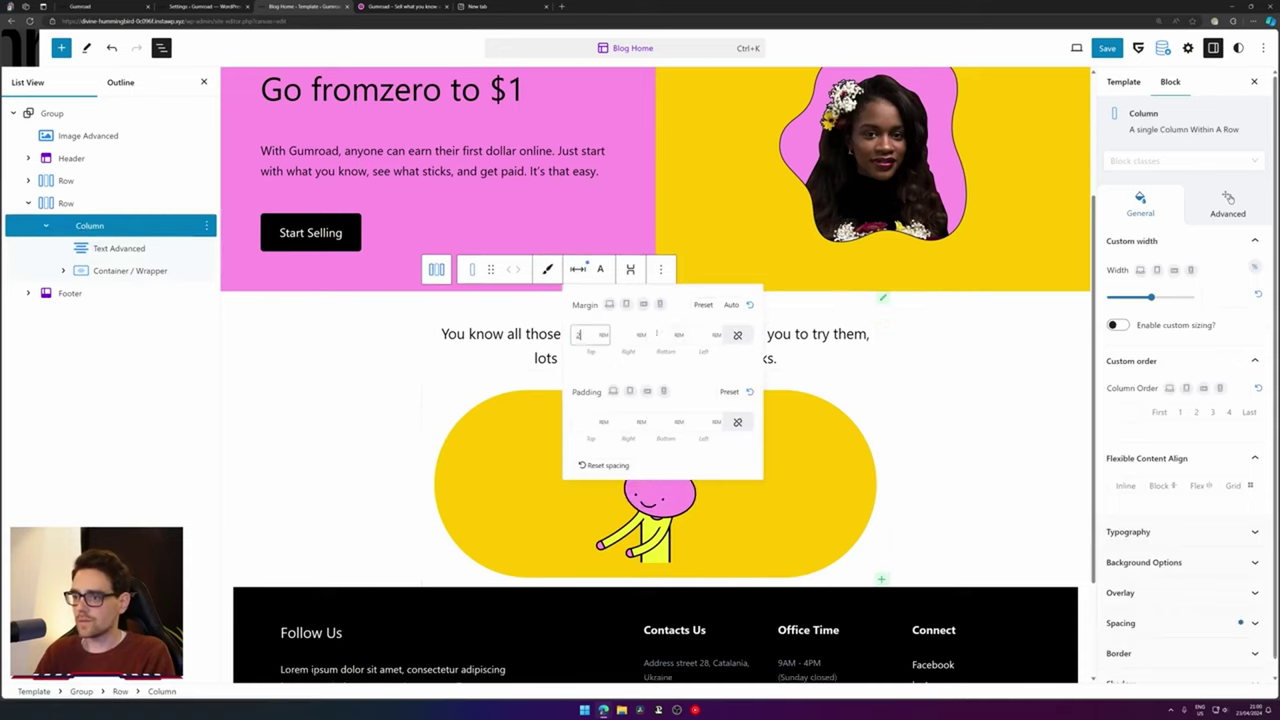
pyautogui.click(662, 335)
pyautogui.write('2')
pyautogui.click(932, 439)
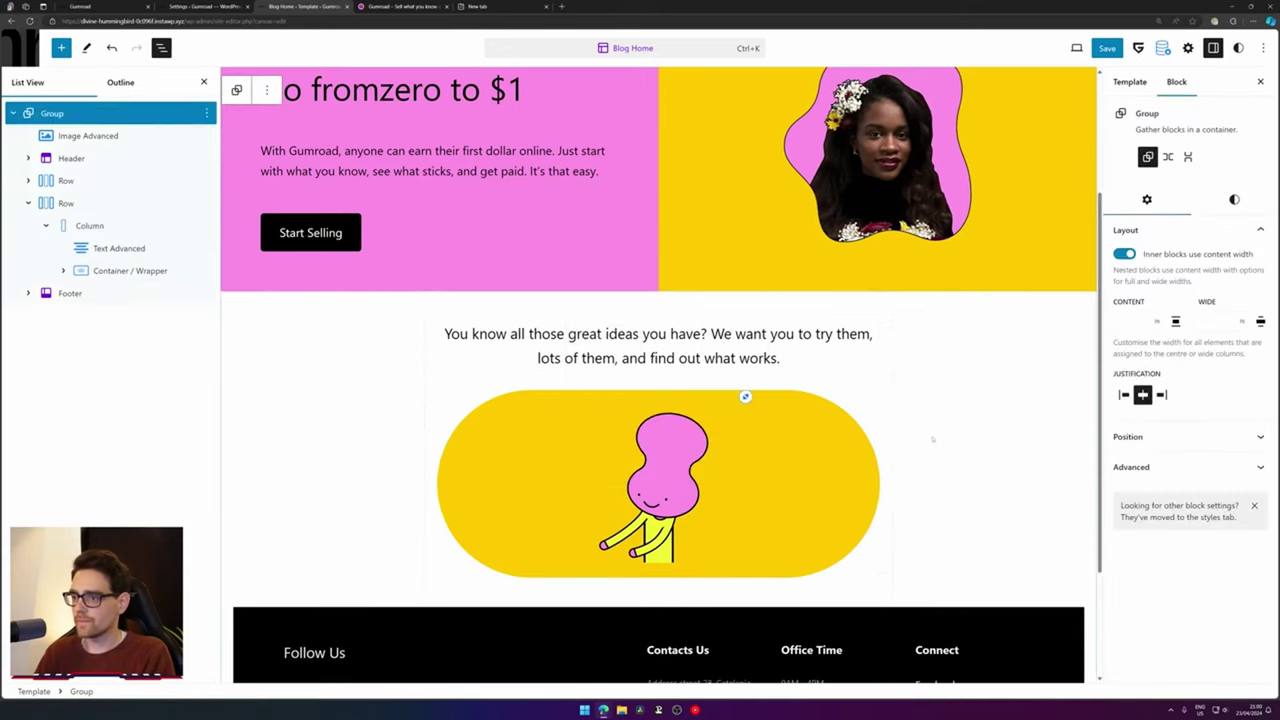
# Add an empty block after the row that holds the yellow illustration
pyautogui.doubleClick(686, 335)
pyautogui.scroll(-1, 690, 337)
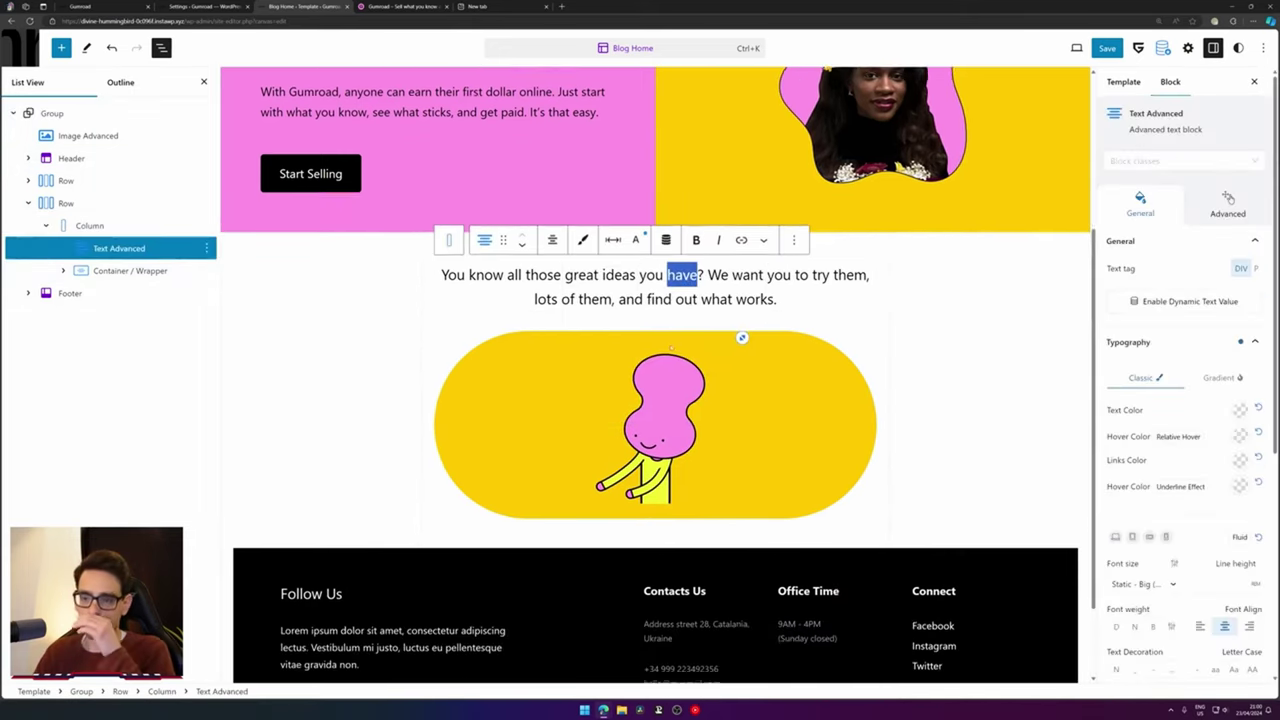
pyautogui.click(28, 203)
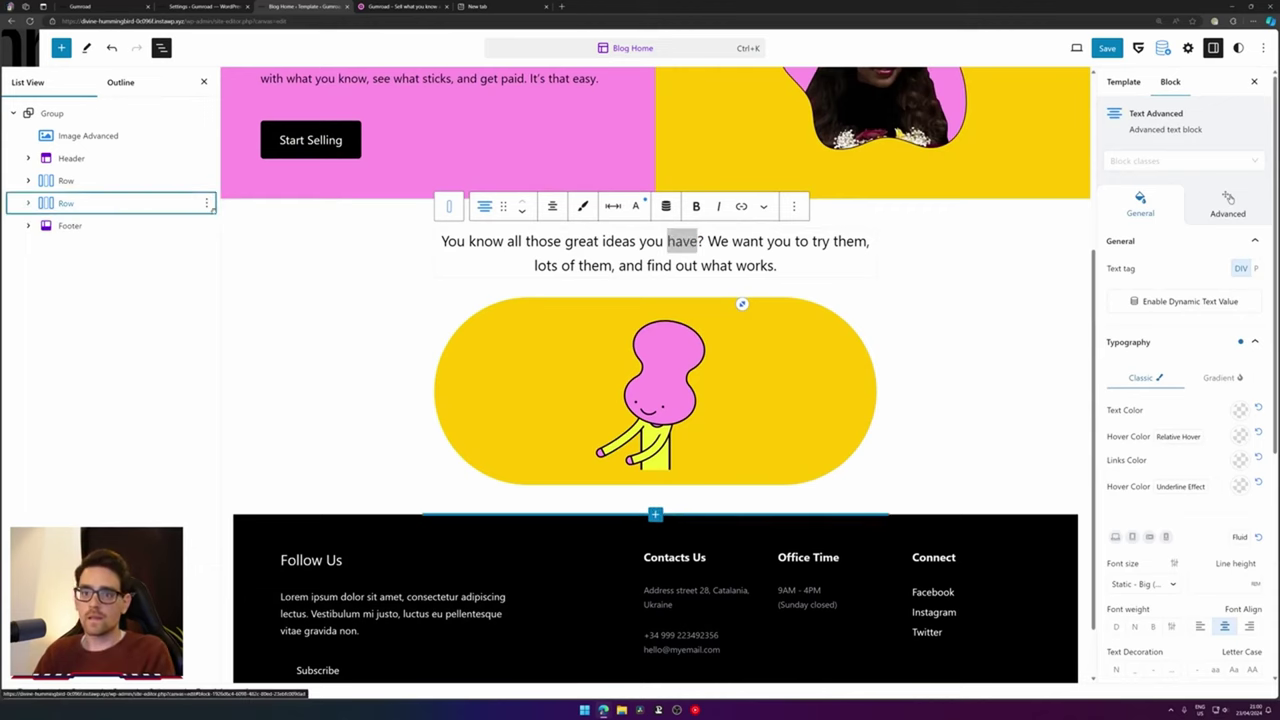
pyautogui.click(206, 203)
pyautogui.click(236, 304)
# Check the next section of the Gumroad homepage and turn the empty block into a two-column Row
pyautogui.click(400, 6)
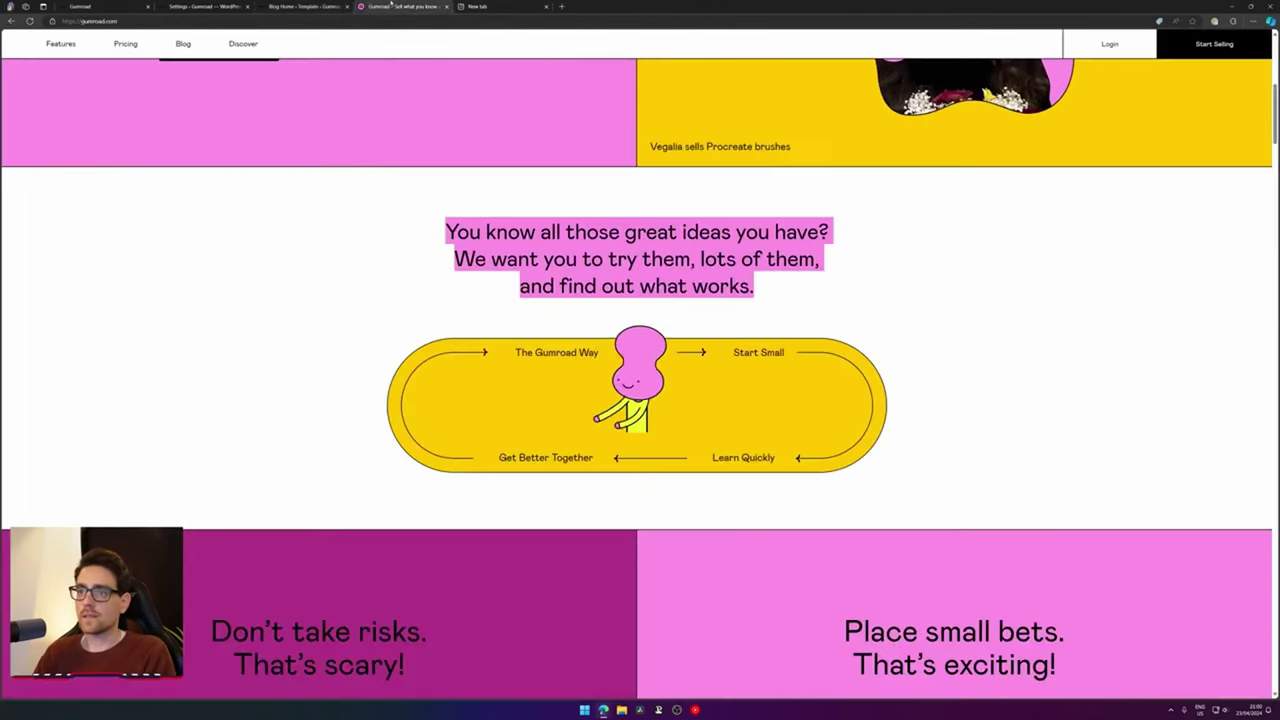
pyautogui.click(314, 6)
pyautogui.click(406, 6)
pyautogui.scroll(-3, 403, 266)
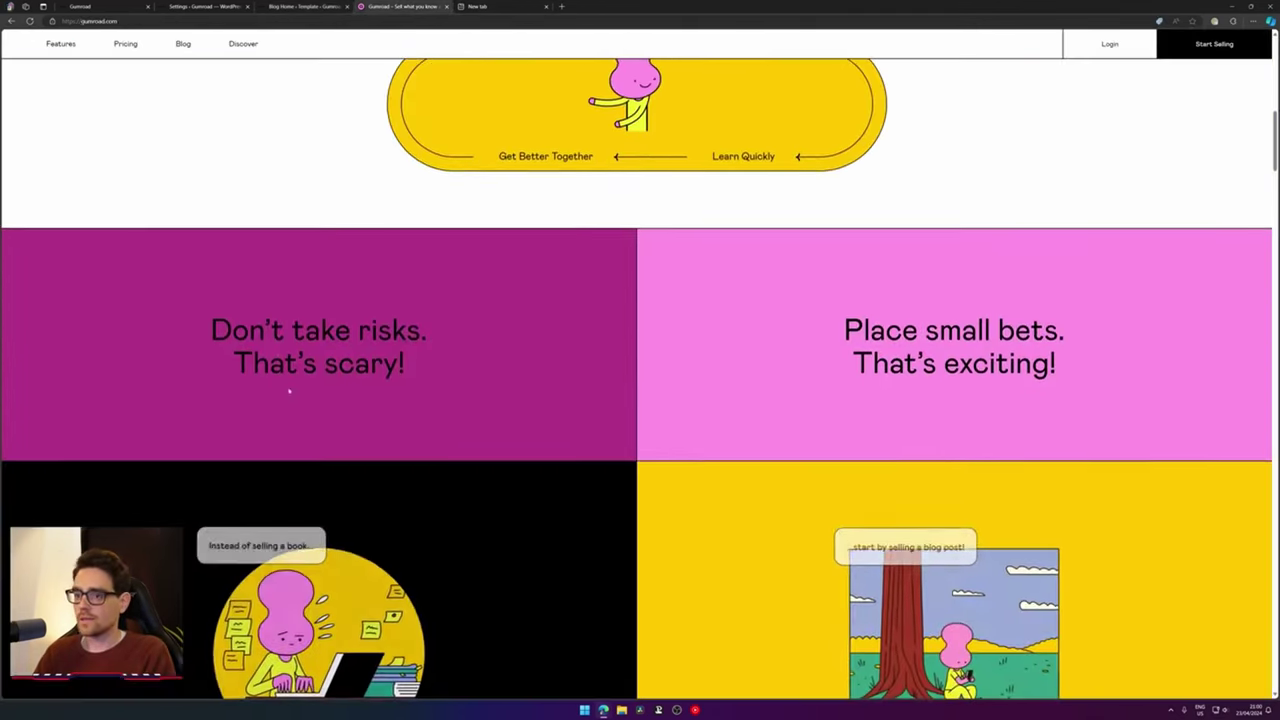
pyautogui.click(308, 6)
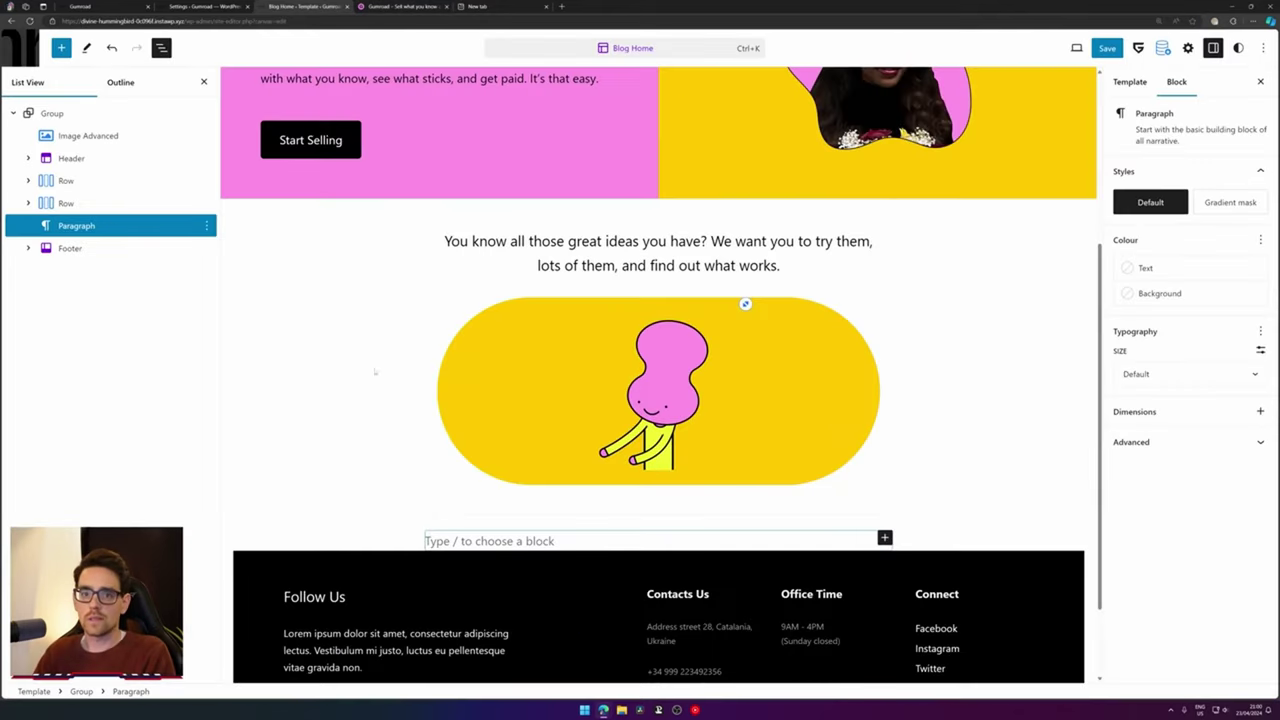
pyautogui.click(540, 540)
pyautogui.write('/row')
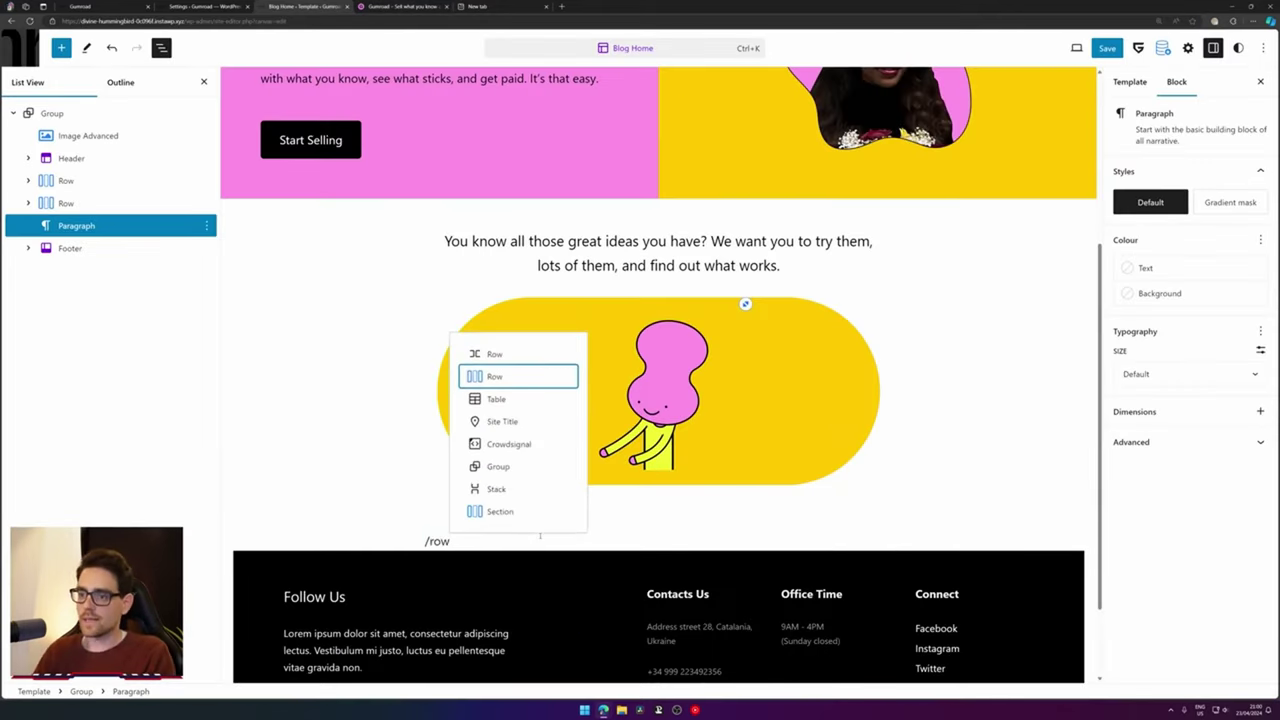
pyautogui.press('Return')
pyautogui.click(620, 628)
pyautogui.scroll(-1, 575, 424)
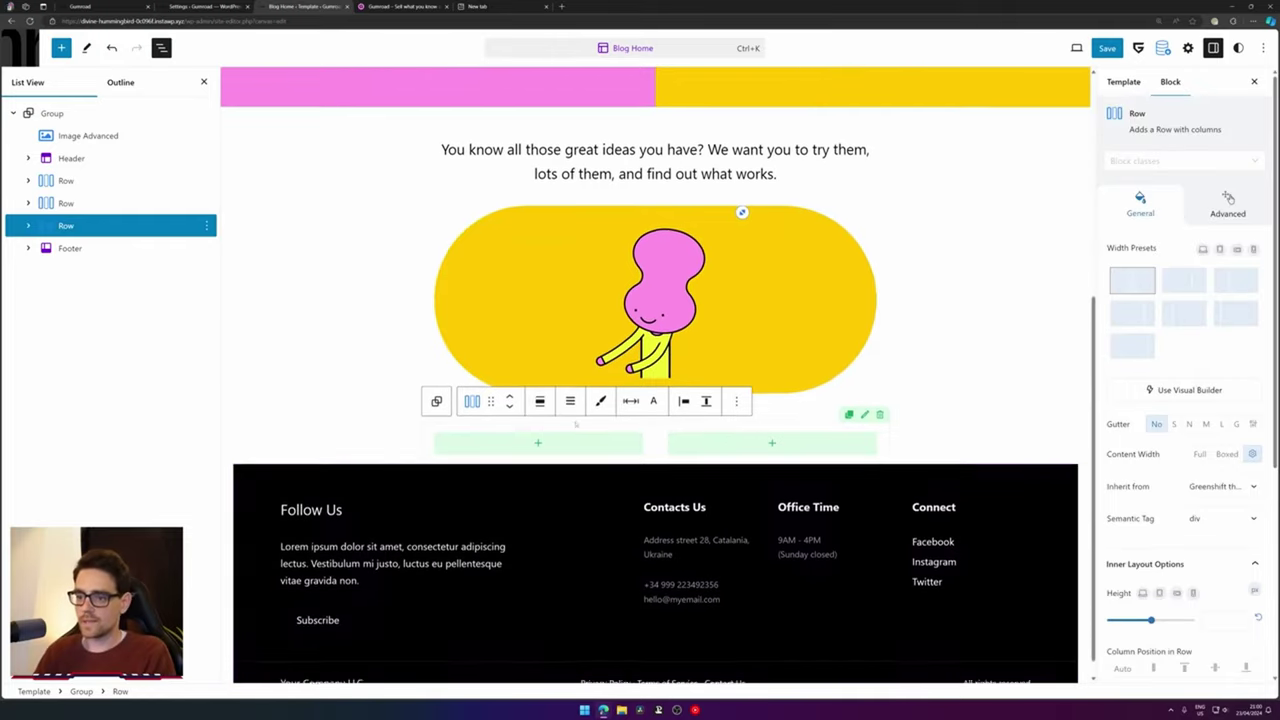
# Align the new two-column row to full width and set its Content Width to Full, checking against the Gumroad homepage
pyautogui.click(540, 401)
pyautogui.click(578, 494)
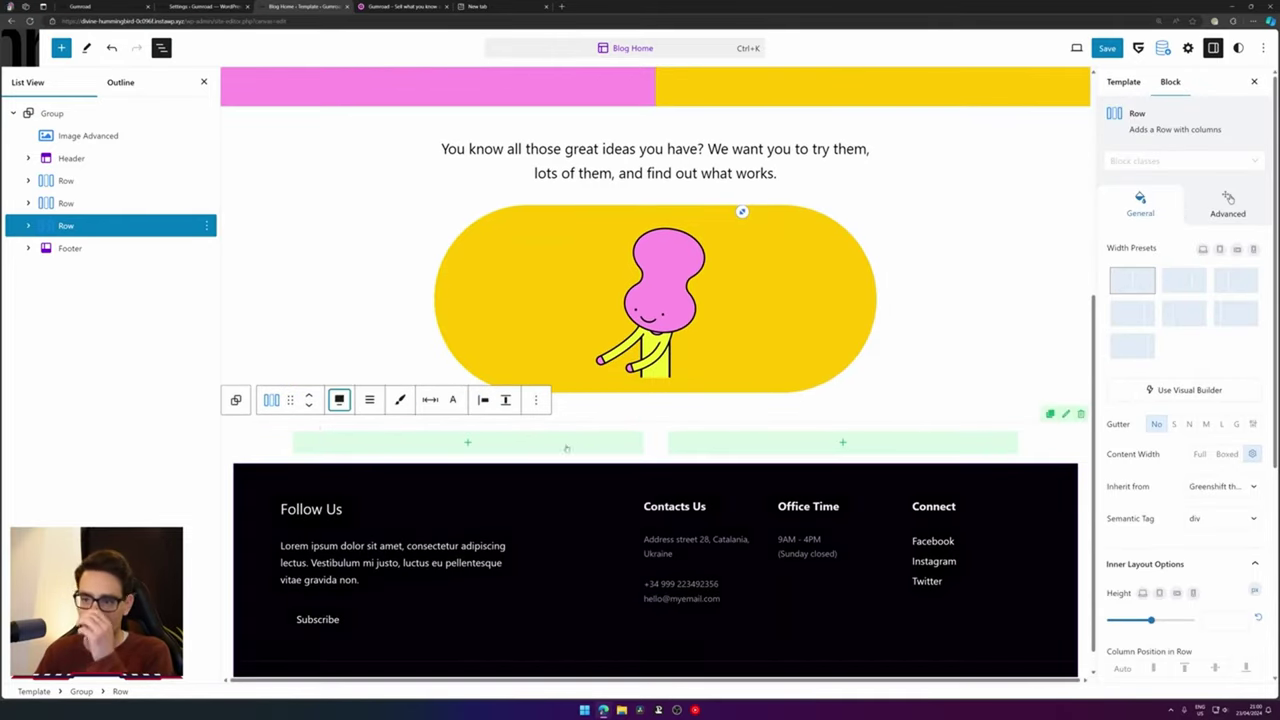
pyautogui.click(418, 6)
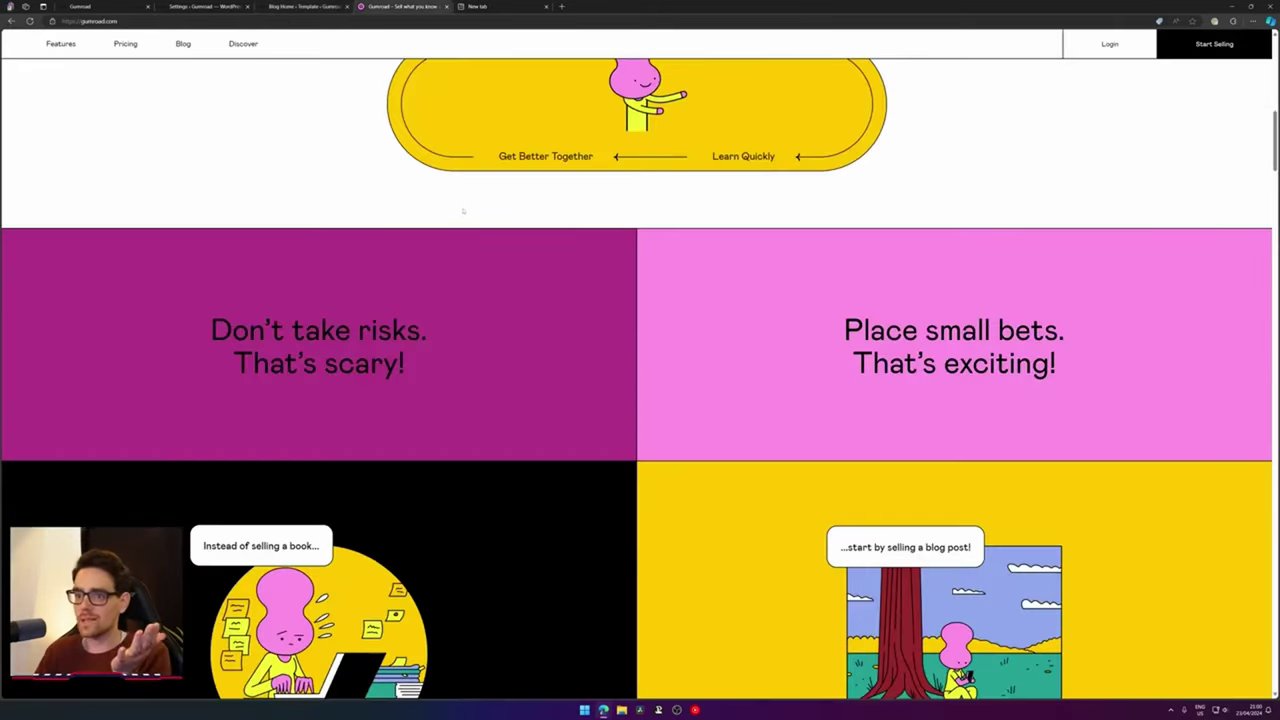
pyautogui.scroll(-1, 463, 211)
pyautogui.click(312, 6)
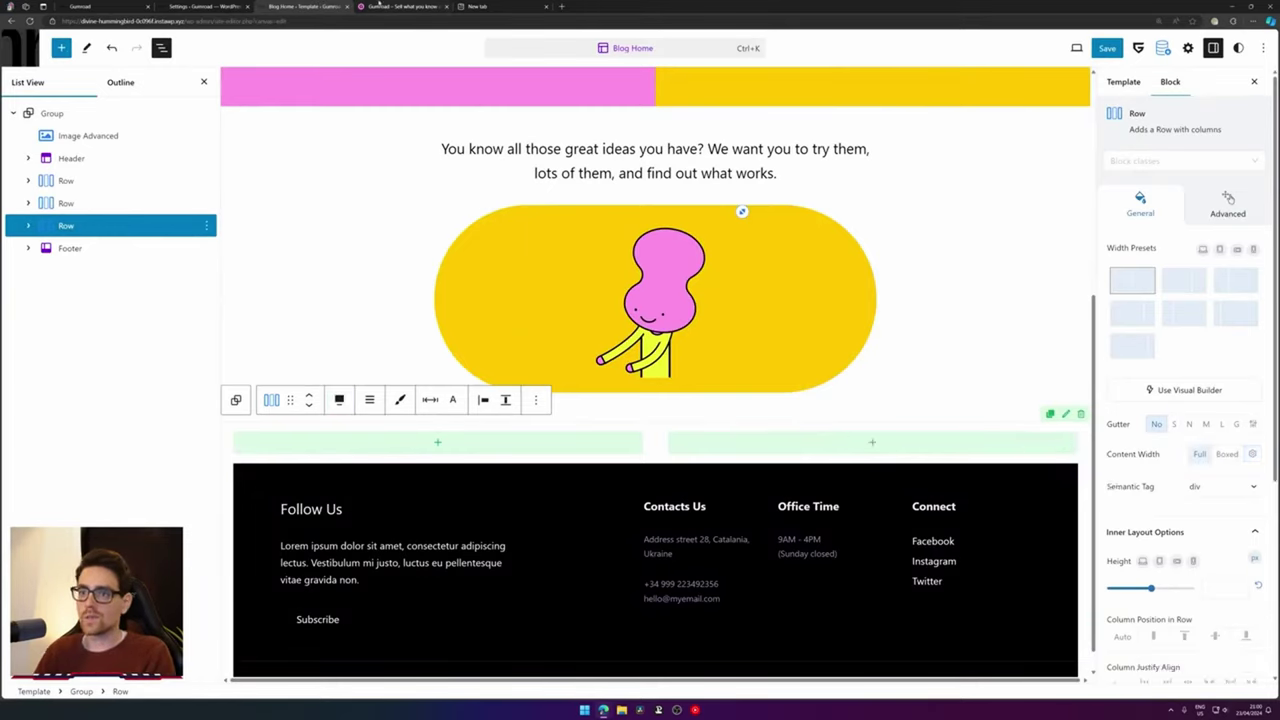
pyautogui.hotkey('ctrl', 'Tab')
pyautogui.click(325, 6)
# Insert a Text Advanced block into the first column of the new row
pyautogui.click(410, 443)
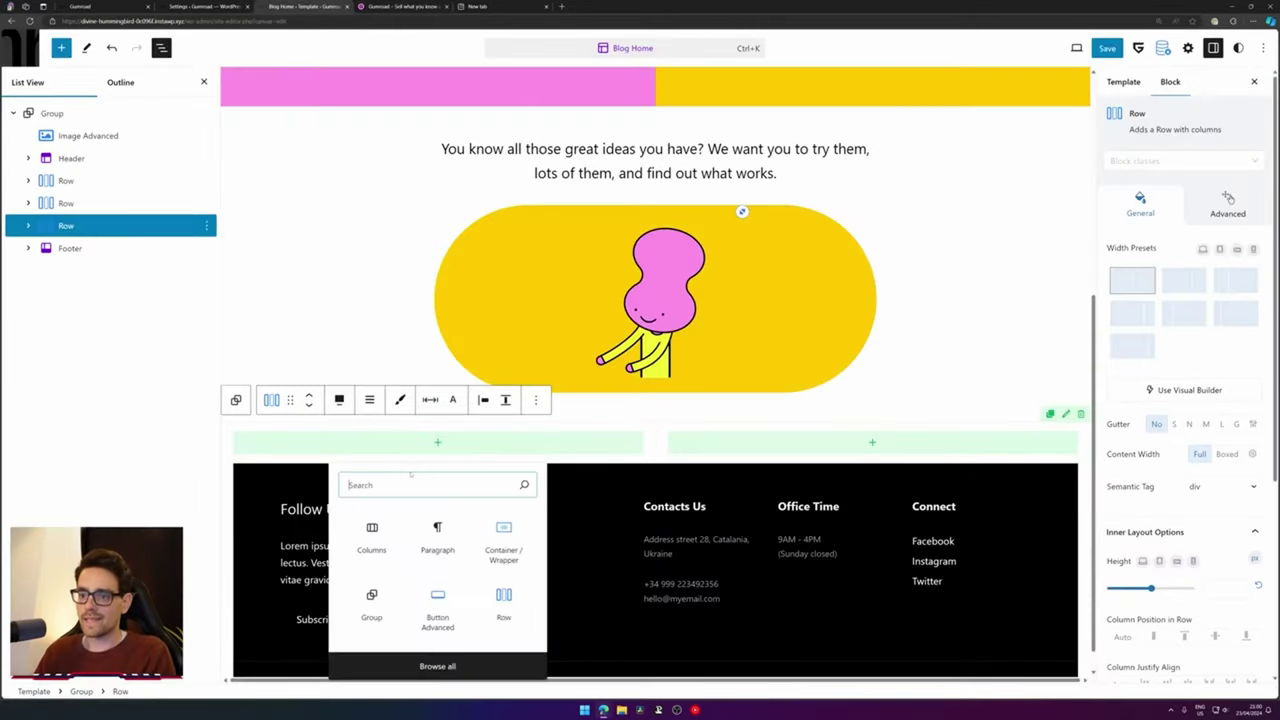
pyautogui.write('/')
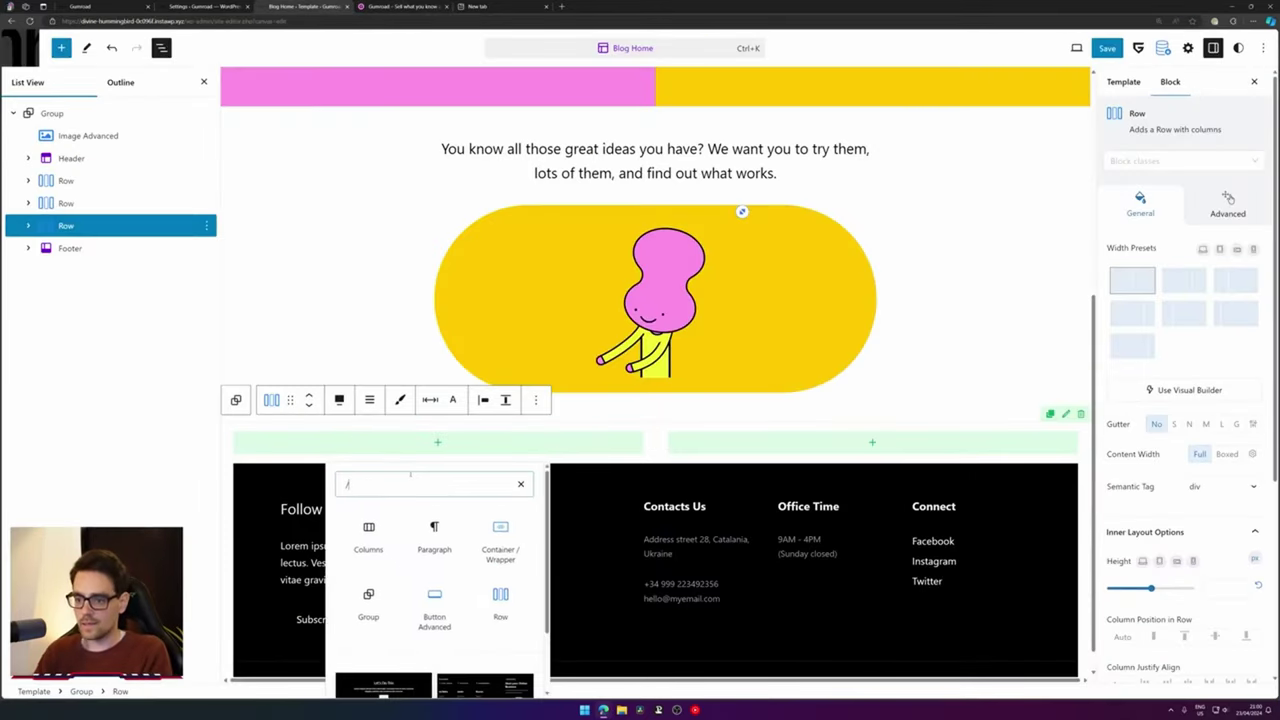
pyautogui.write('text')
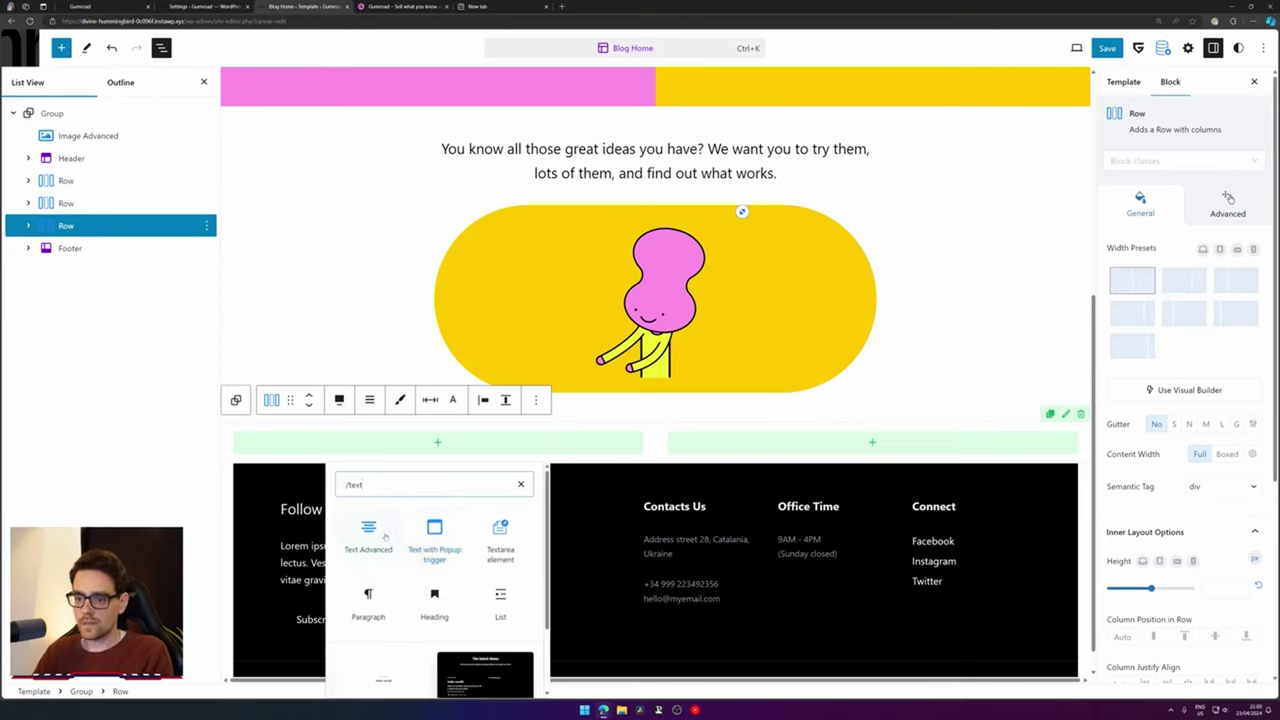
pyautogui.click(385, 537)
# Copy "Don't take risks. That's scary!" from the Gumroad homepage into the new text block
pyautogui.click(385, 6)
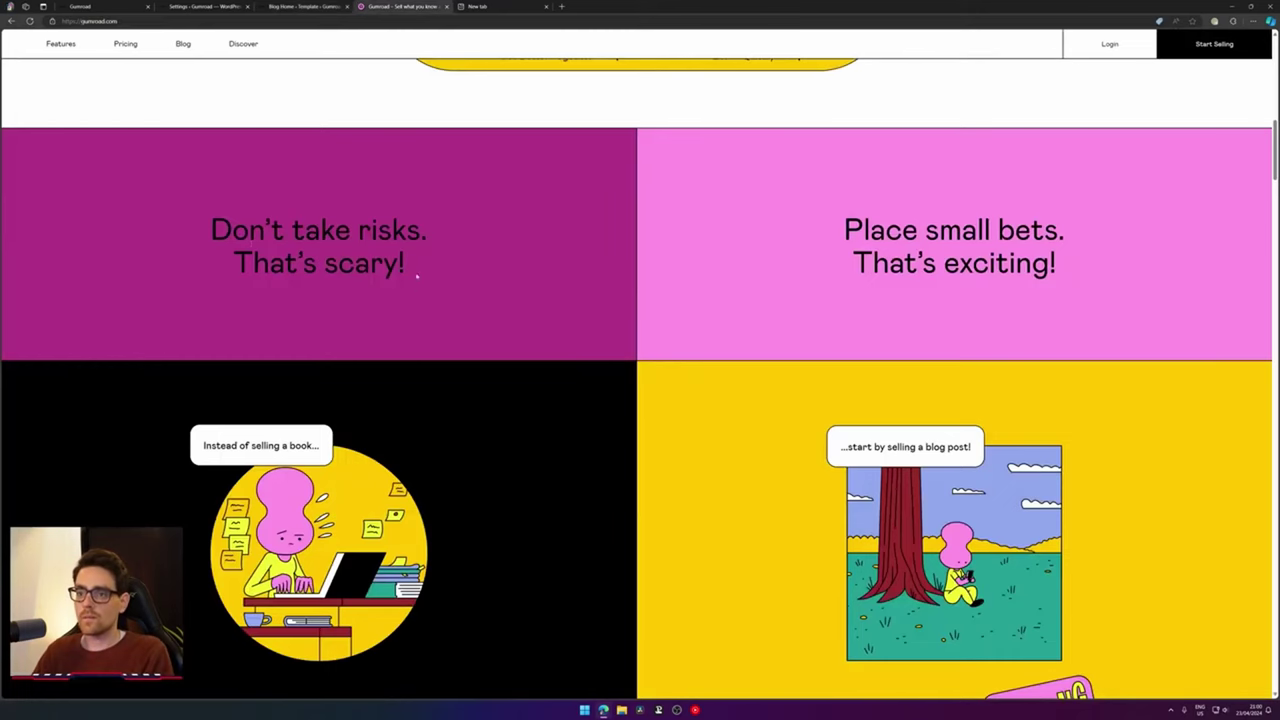
pyautogui.moveTo(417, 278); pyautogui.dragTo(152, 228)
pyautogui.hotkey('ctrl', 'c')
pyautogui.click(330, 6)
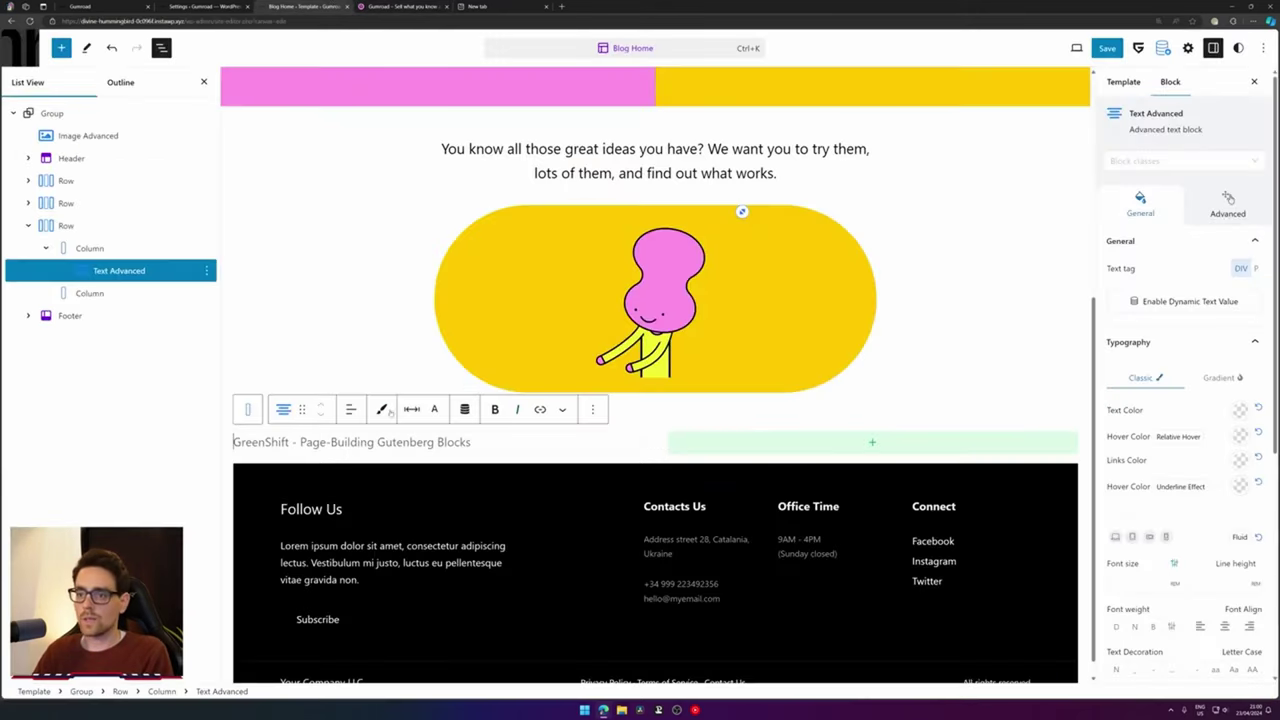
pyautogui.hotkey('ctrl', 'v')
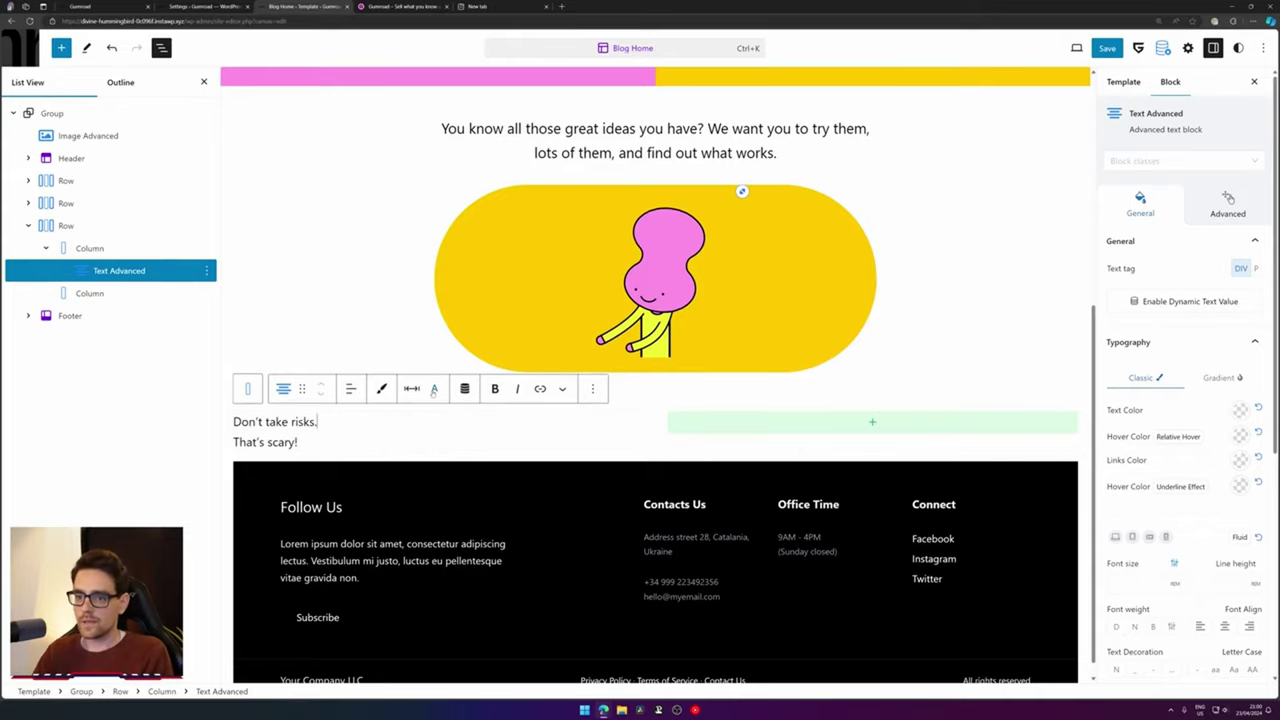
# Set the font size of the "Don't take risks" text to the Fluid - Gigantic preset
pyautogui.click(433, 389)
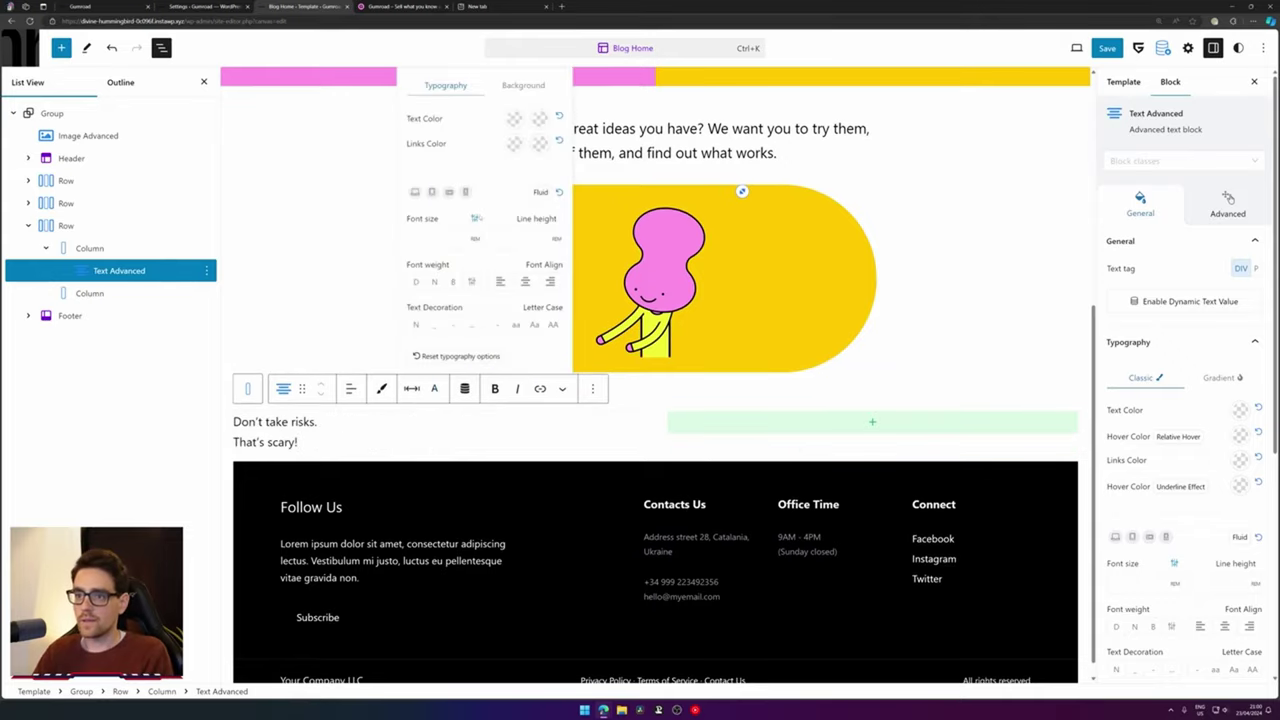
pyautogui.click(475, 218)
pyautogui.click(460, 239)
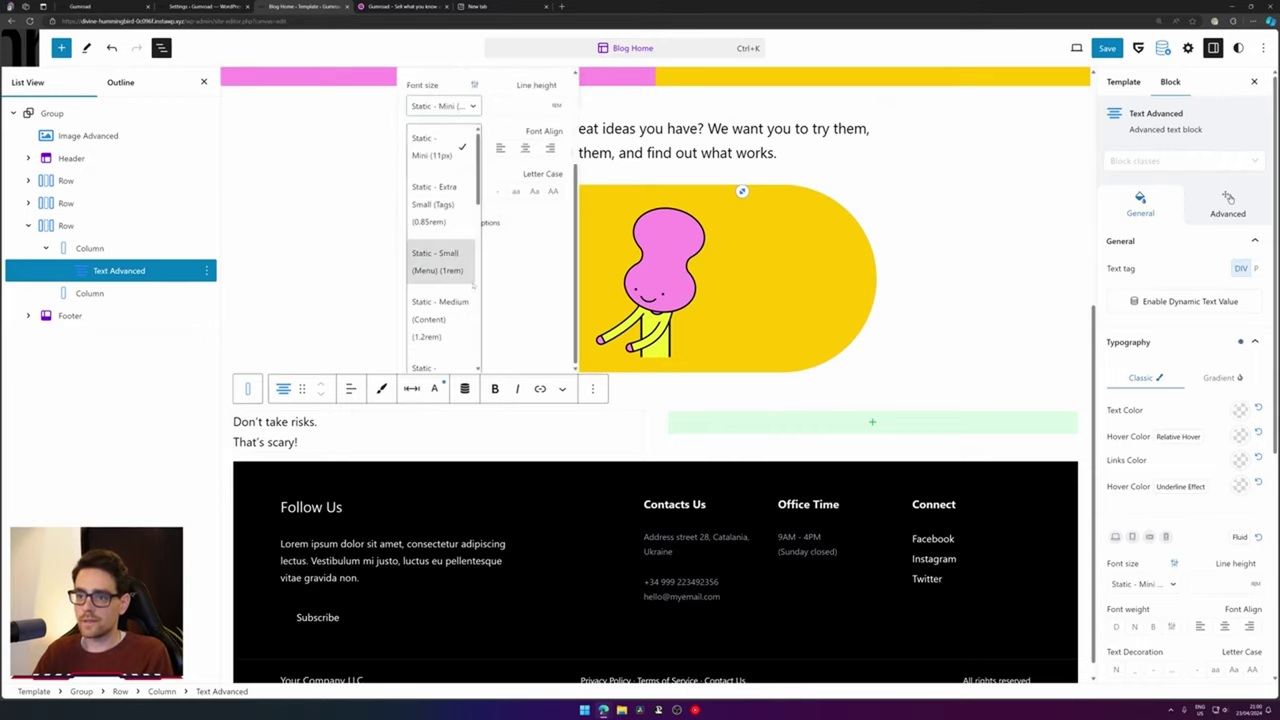
pyautogui.scroll(-6, 445, 290)
pyautogui.scroll(-4, 445, 300)
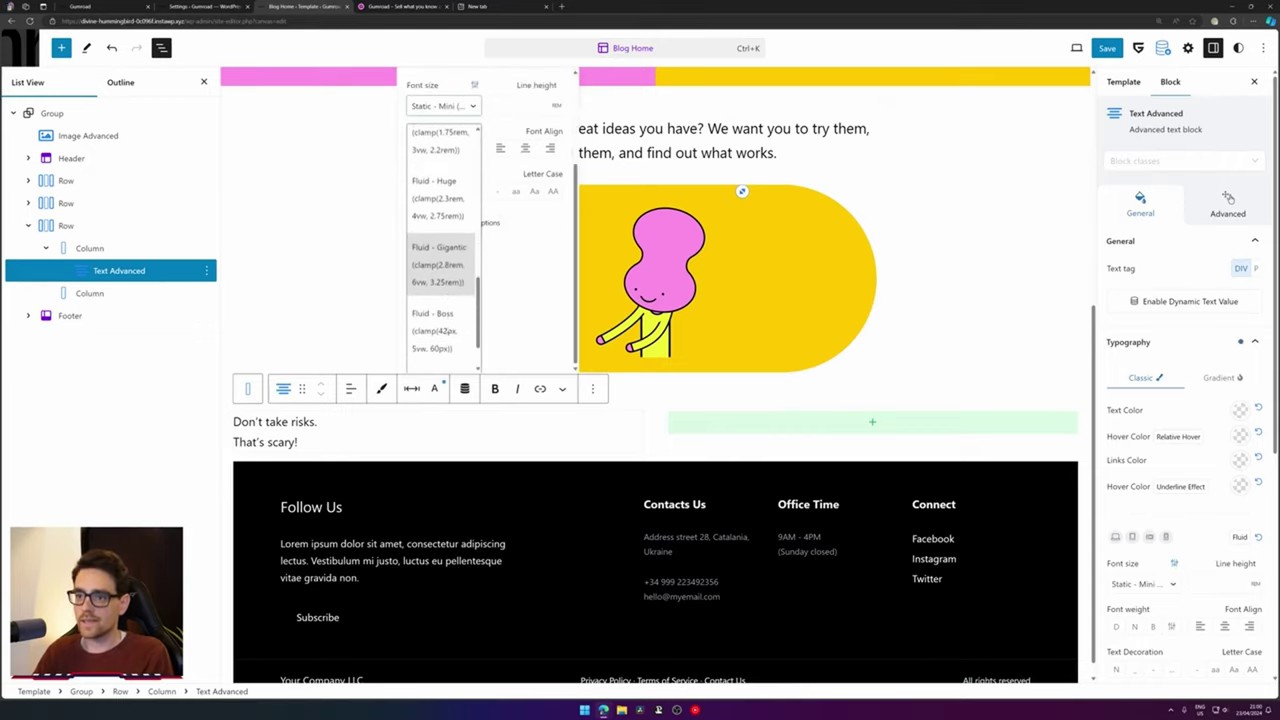
pyautogui.click(448, 240)
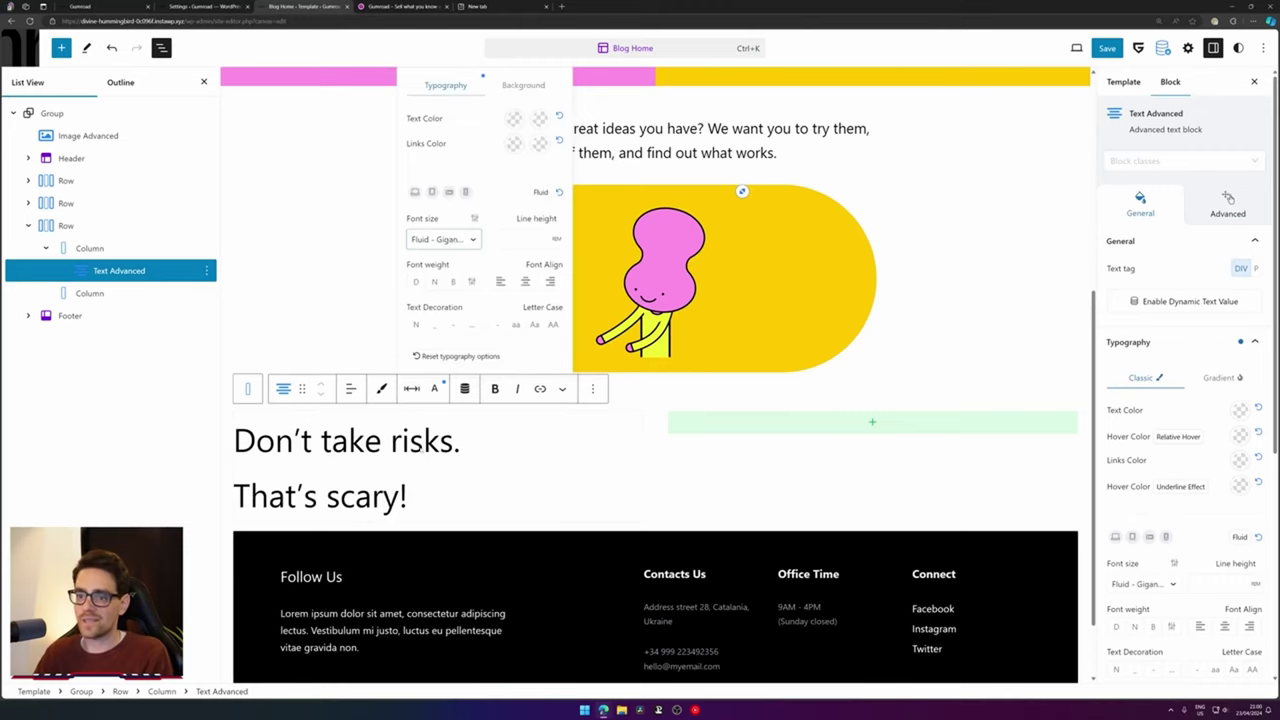
# Centre-align the "Don't take risks" text and compare it with the Gumroad homepage
pyautogui.click(350, 388)
pyautogui.click(360, 449)
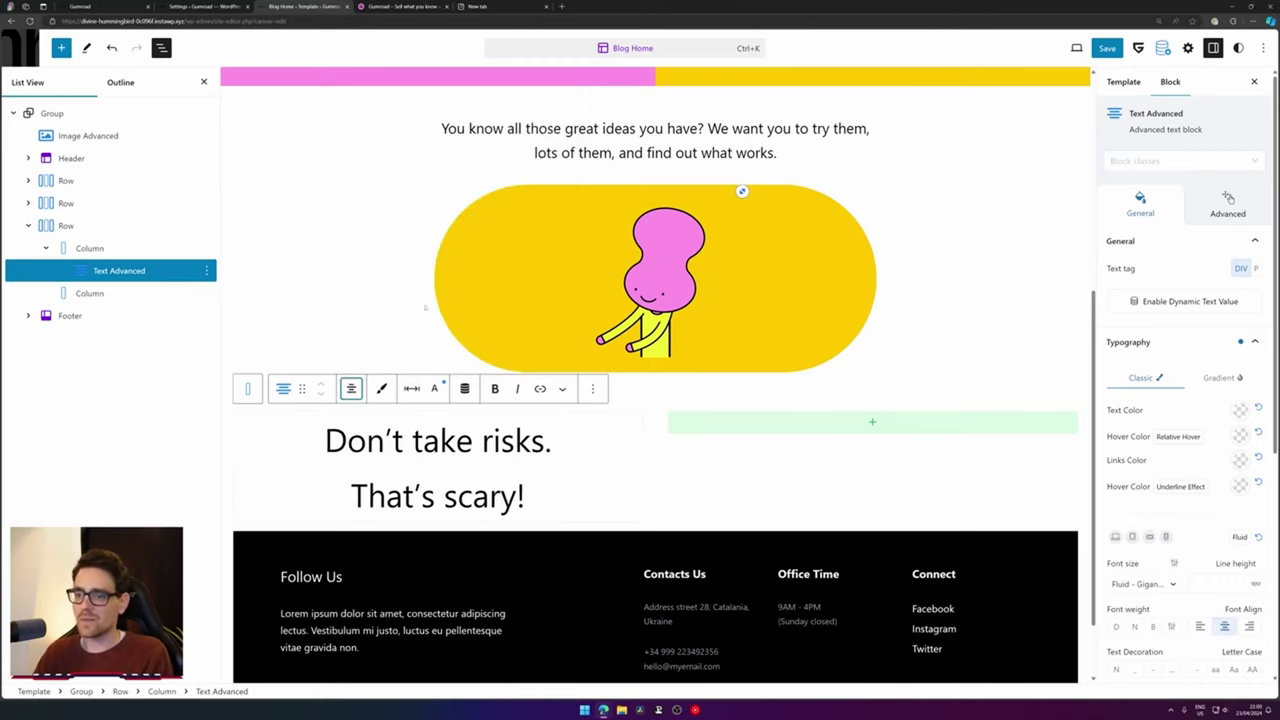
pyautogui.click(383, 6)
pyautogui.click(322, 6)
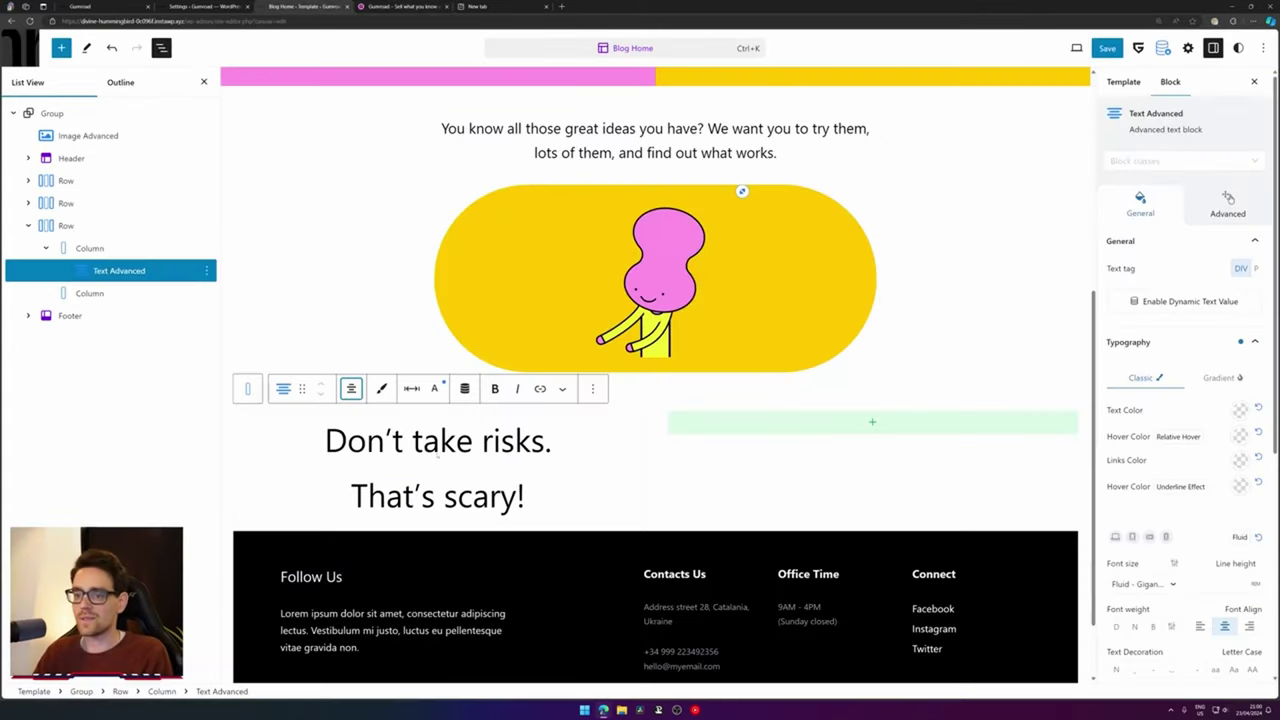
# Copy the heading "Place small bets. That's exciting!" from the Gumroad homepage and return to the template
pyautogui.click(390, 6)
pyautogui.click(900, 212)
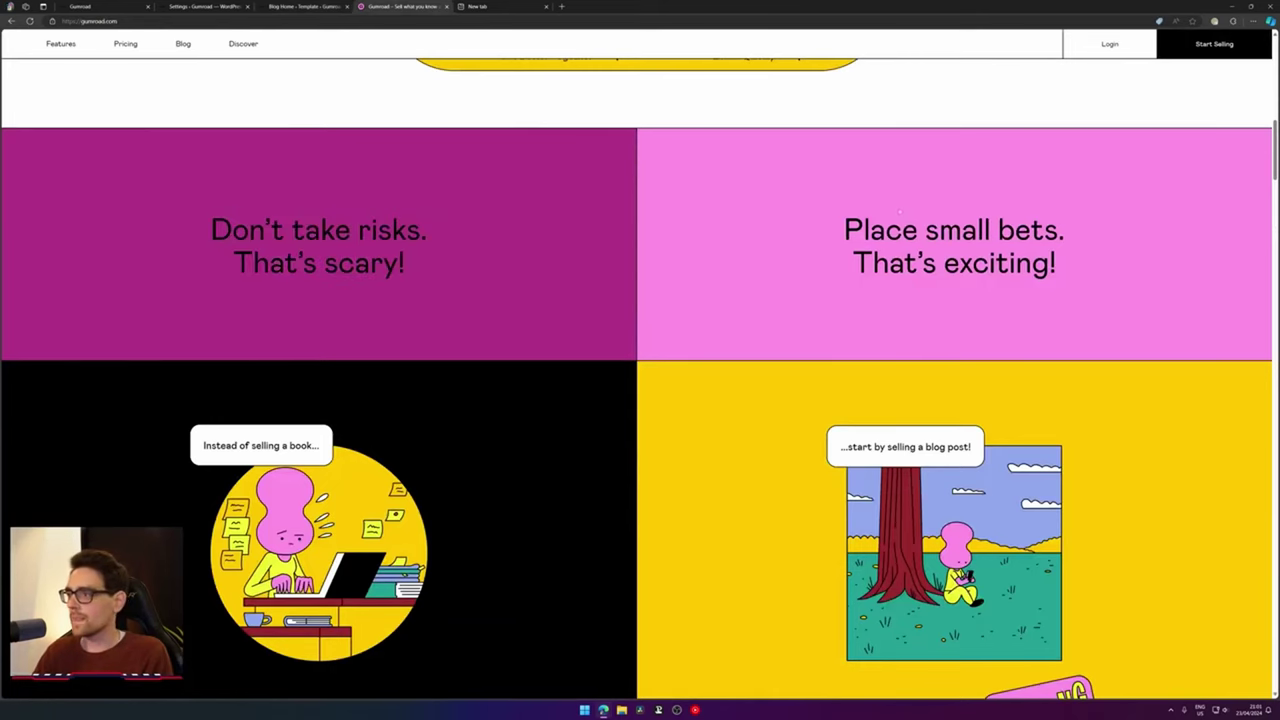
pyautogui.moveTo(900, 232); pyautogui.dragTo(1082, 266)
pyautogui.click(308, 6)
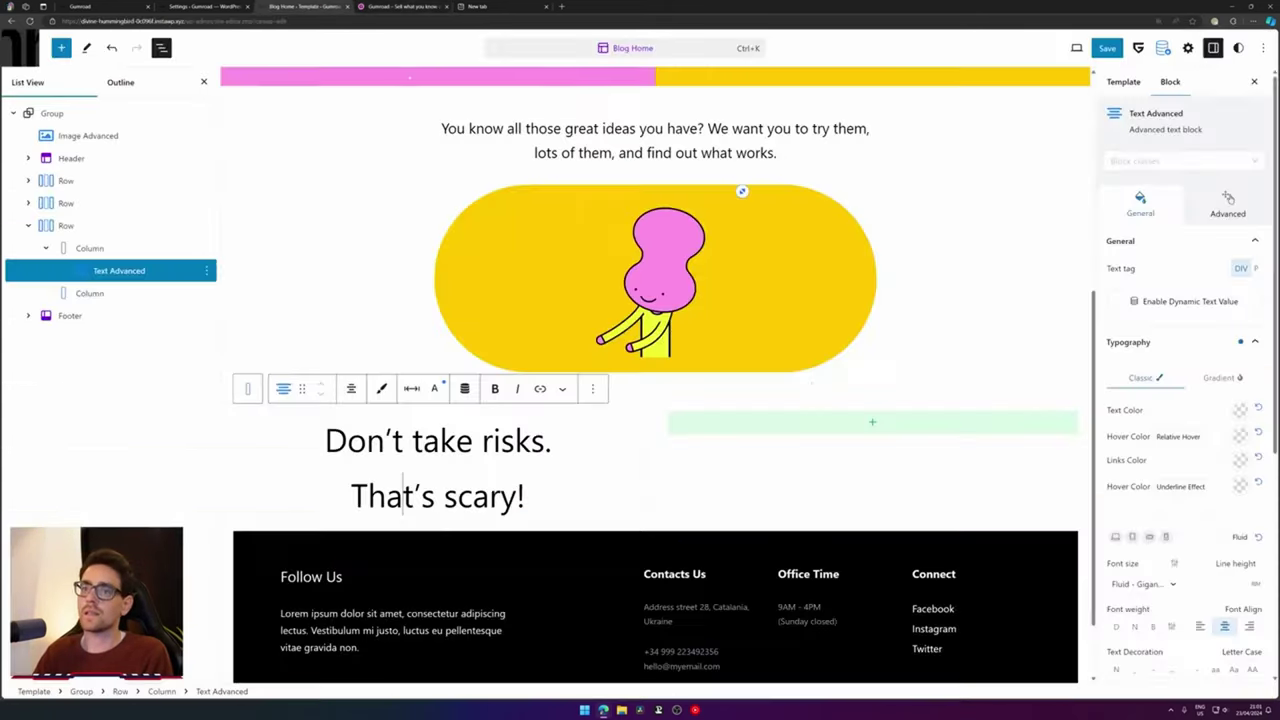
# Duplicate the "Don't take risks" text block in the row's first column
pyautogui.click(752, 422)
pyautogui.click(623, 432)
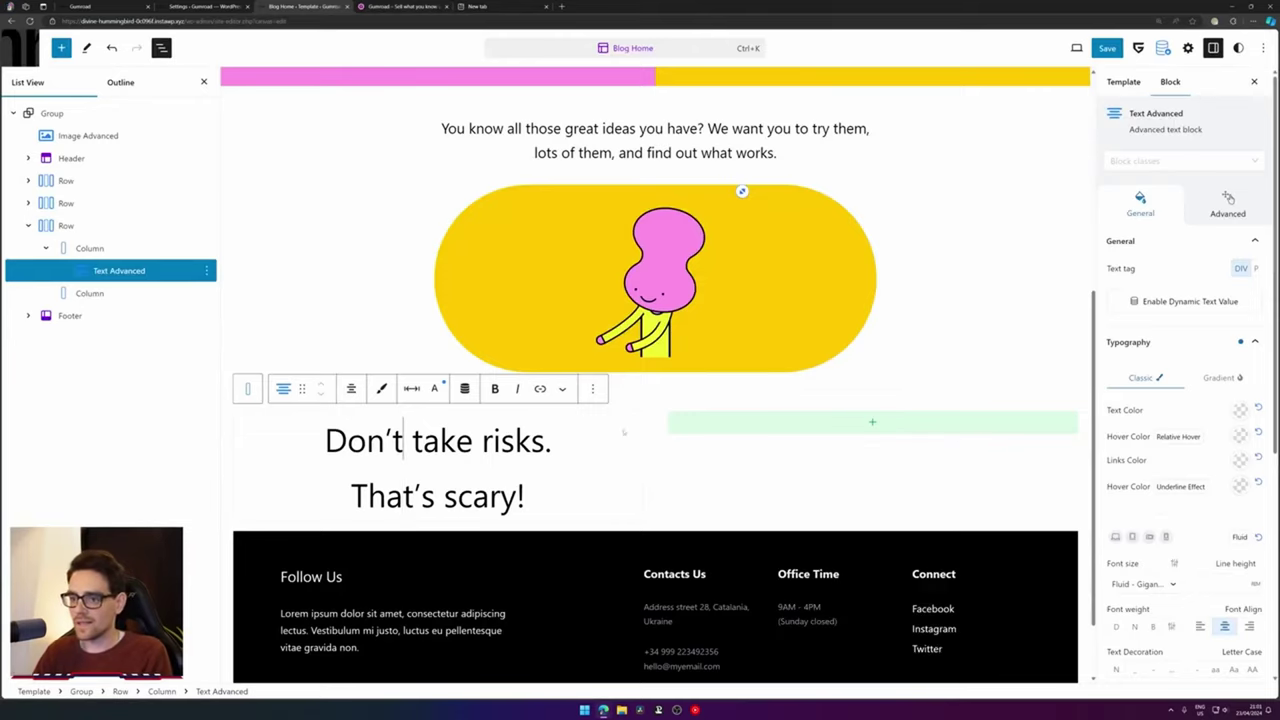
pyautogui.click(592, 389)
pyautogui.click(622, 450)
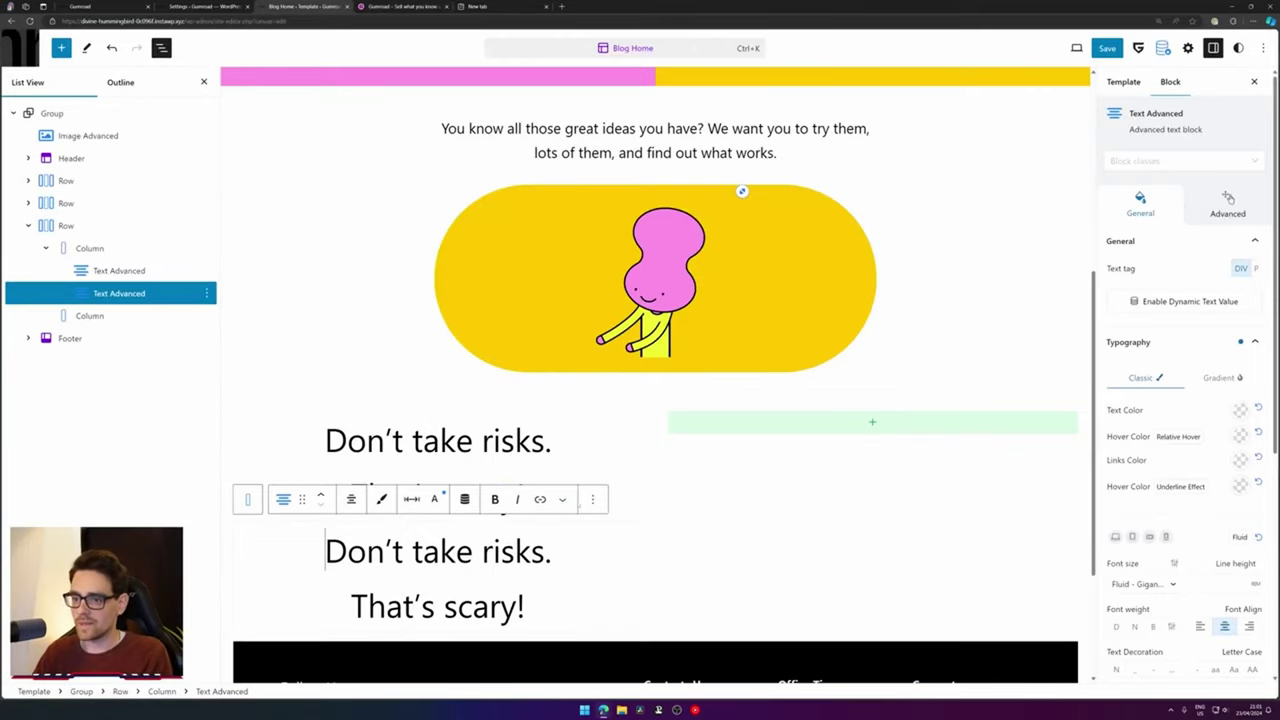
# Move the duplicated text block into the row's second column and replace its text with "That's exciting!"
pyautogui.moveTo(298, 499); pyautogui.dragTo(775, 423)
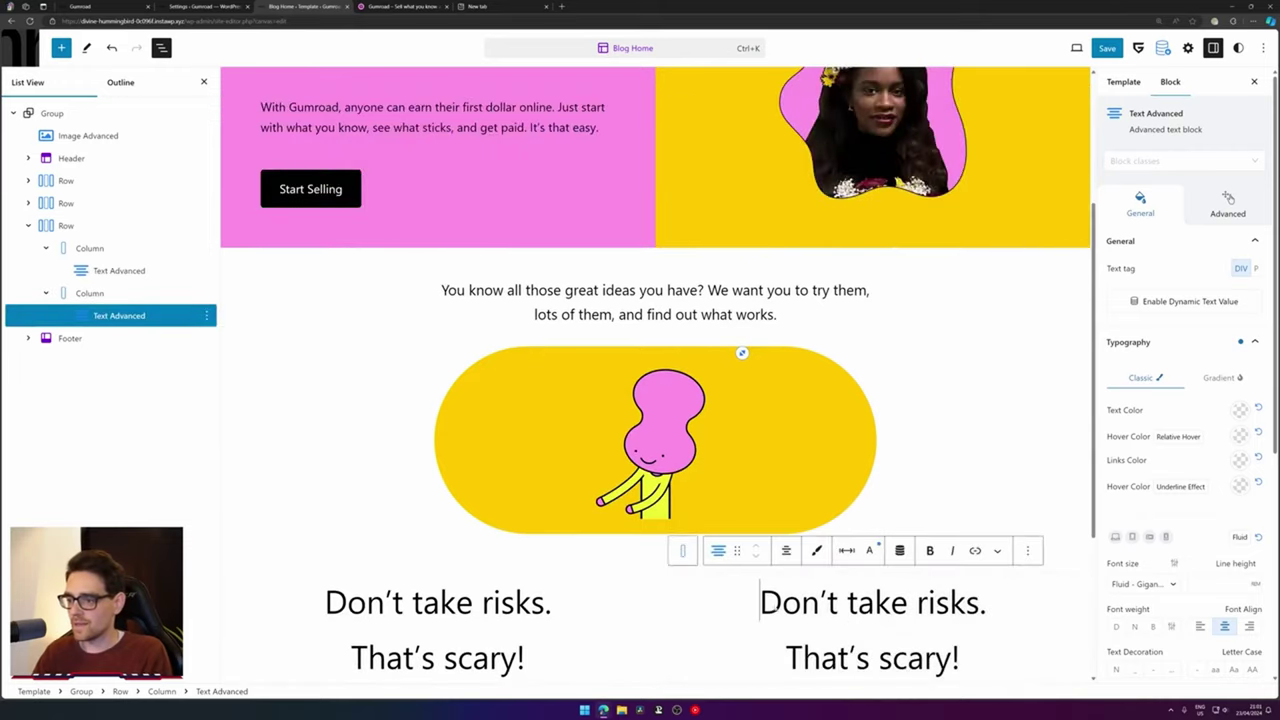
pyautogui.hotkey('ctrl', 'a')
pyautogui.write('That’s exciting!')
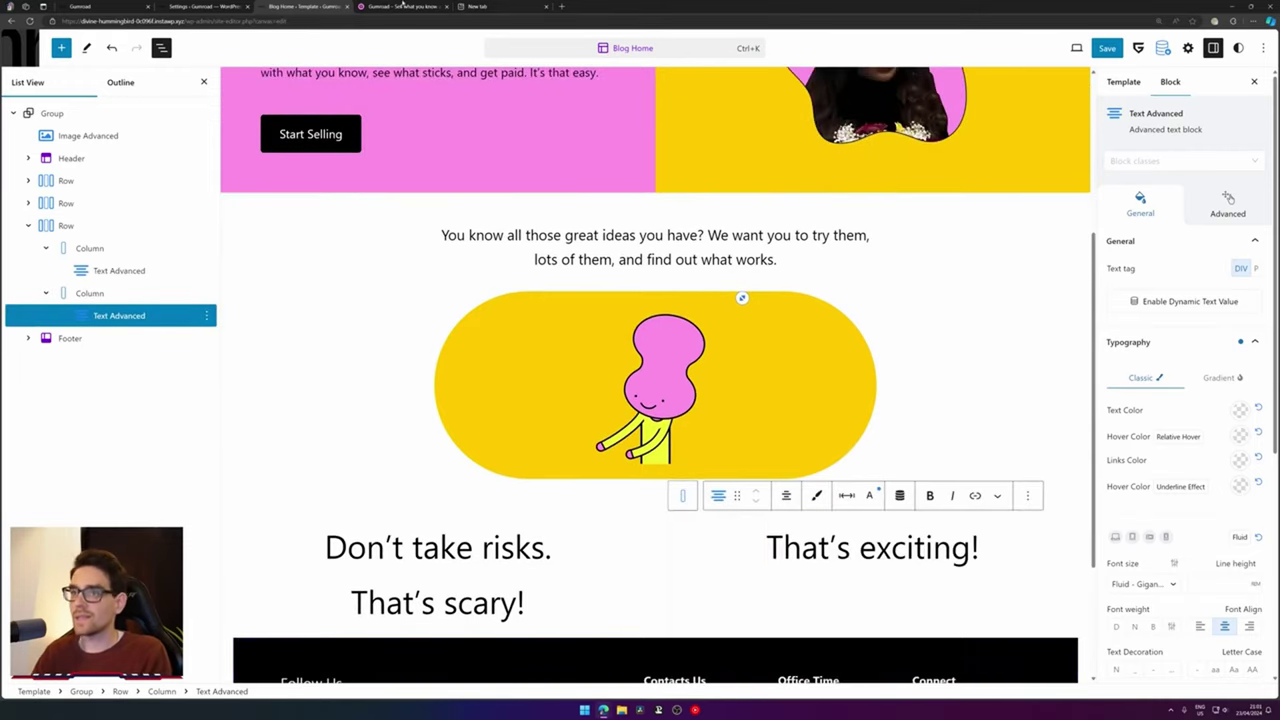
# Check the heading on the Gumroad homepage and add the line "Place small bets." above "That's exciting!" in the second column
pyautogui.click(403, 6)
pyautogui.click(285, 6)
pyautogui.scroll(1, 654, 113)
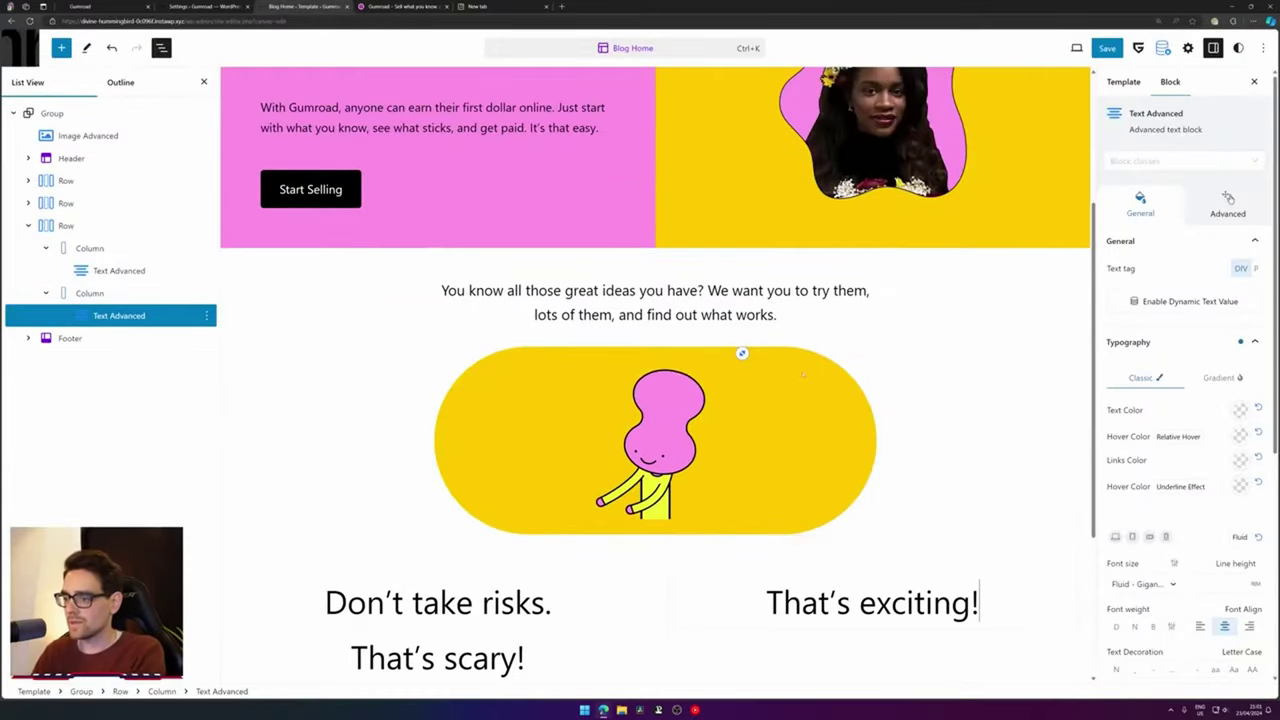
pyautogui.hotkey('ctrl', 'Tab')
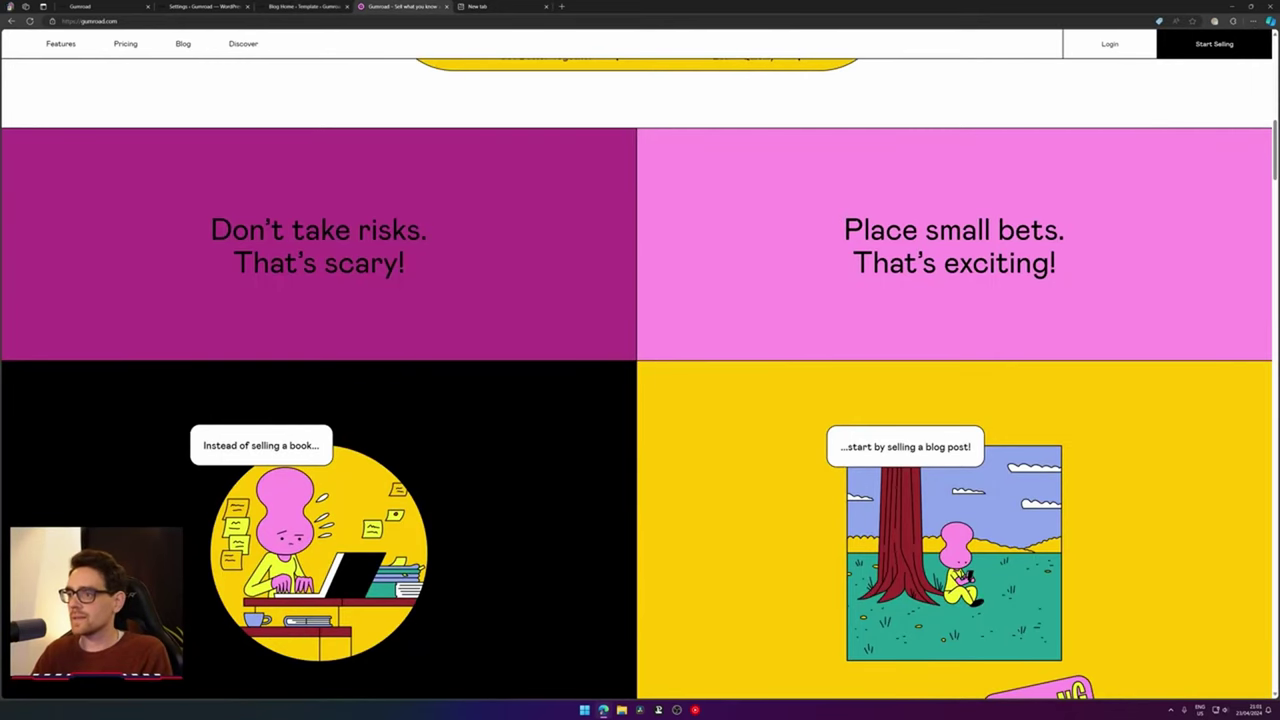
pyautogui.click(305, 6)
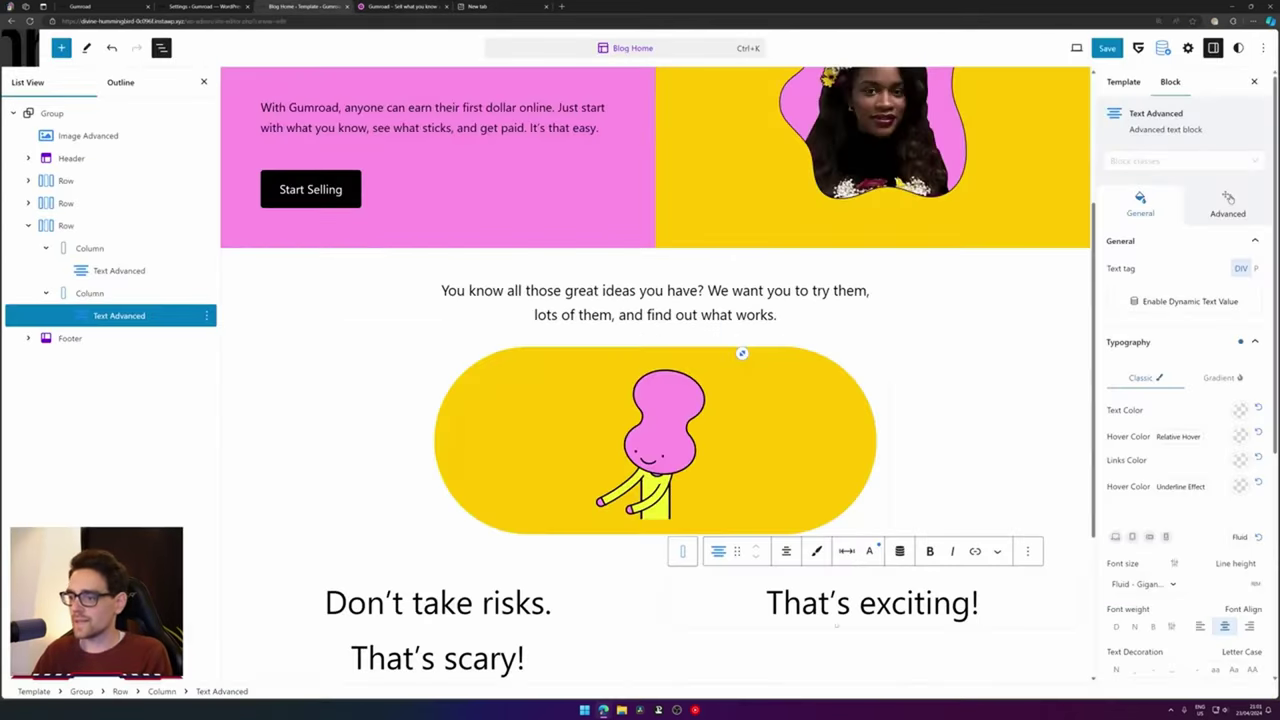
pyautogui.doubleClick(852, 591)
pyautogui.hotkey('ctrl', 'Left')
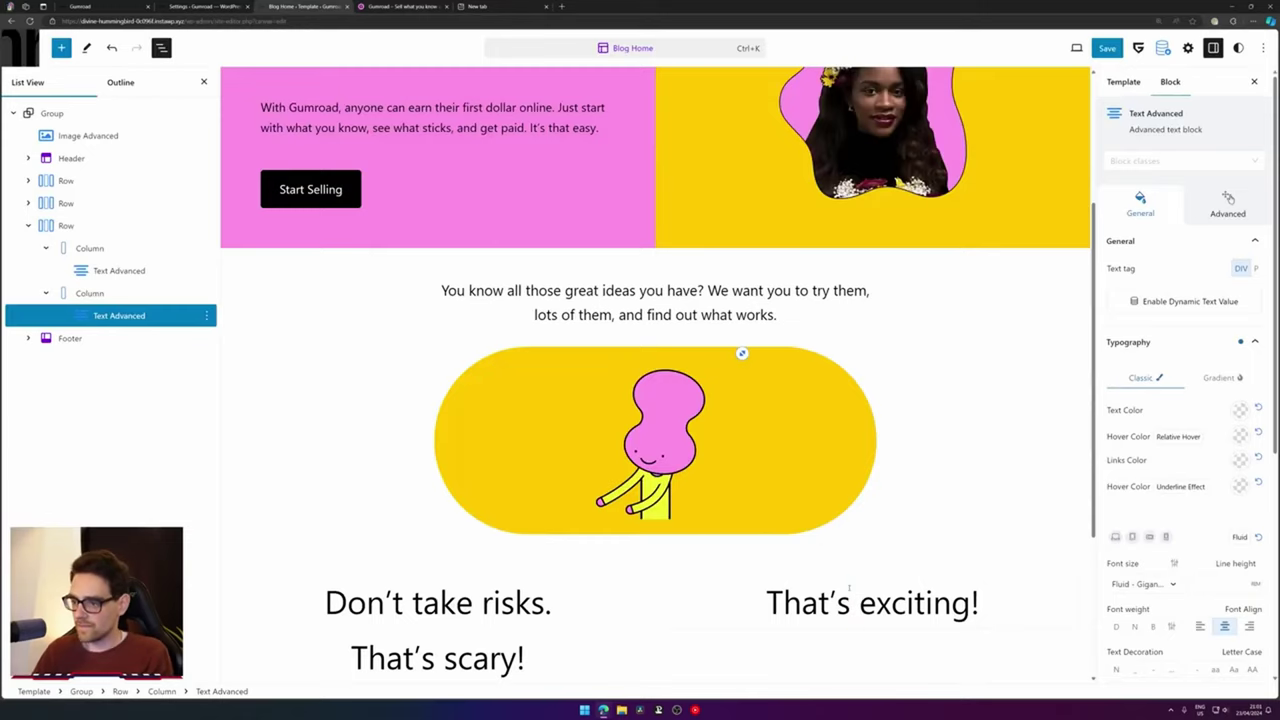
pyautogui.write('Place small bets.')
pyautogui.hotkey('shift', 'Return')
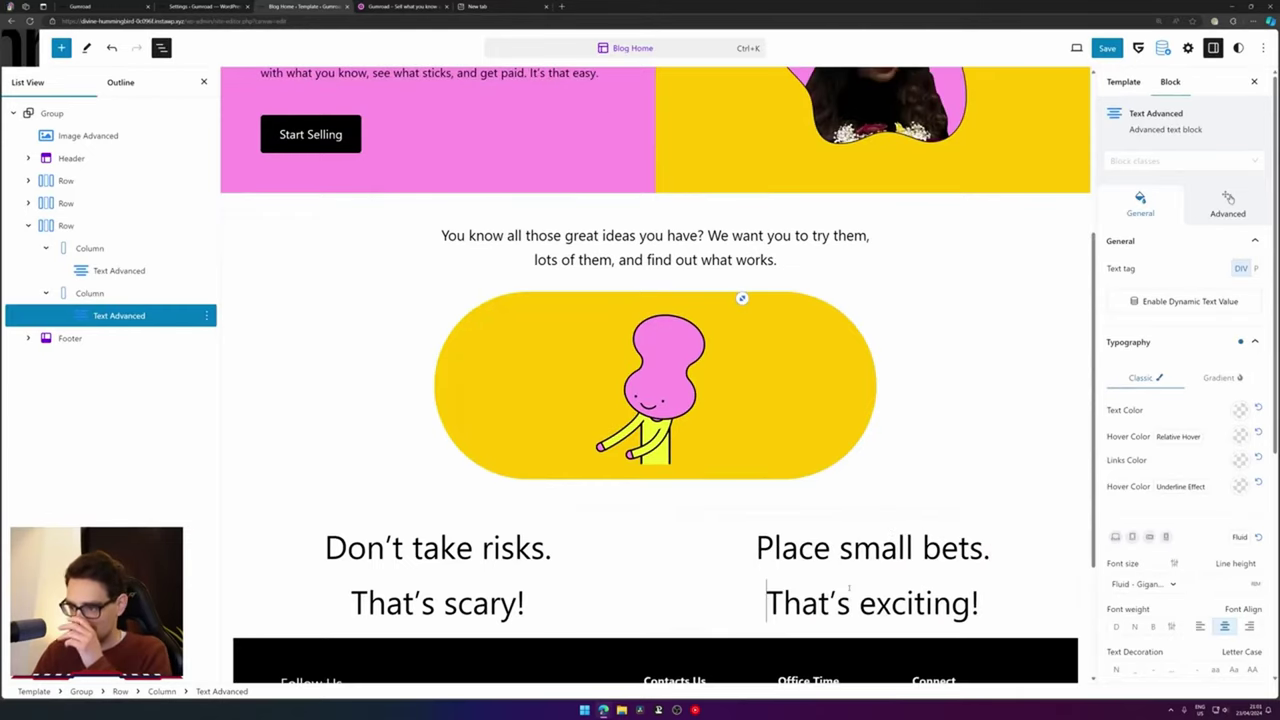
# Set the background colour of the "Place small bets" column to the theme palette's pink, FF90E8
pyautogui.click(326, 547)
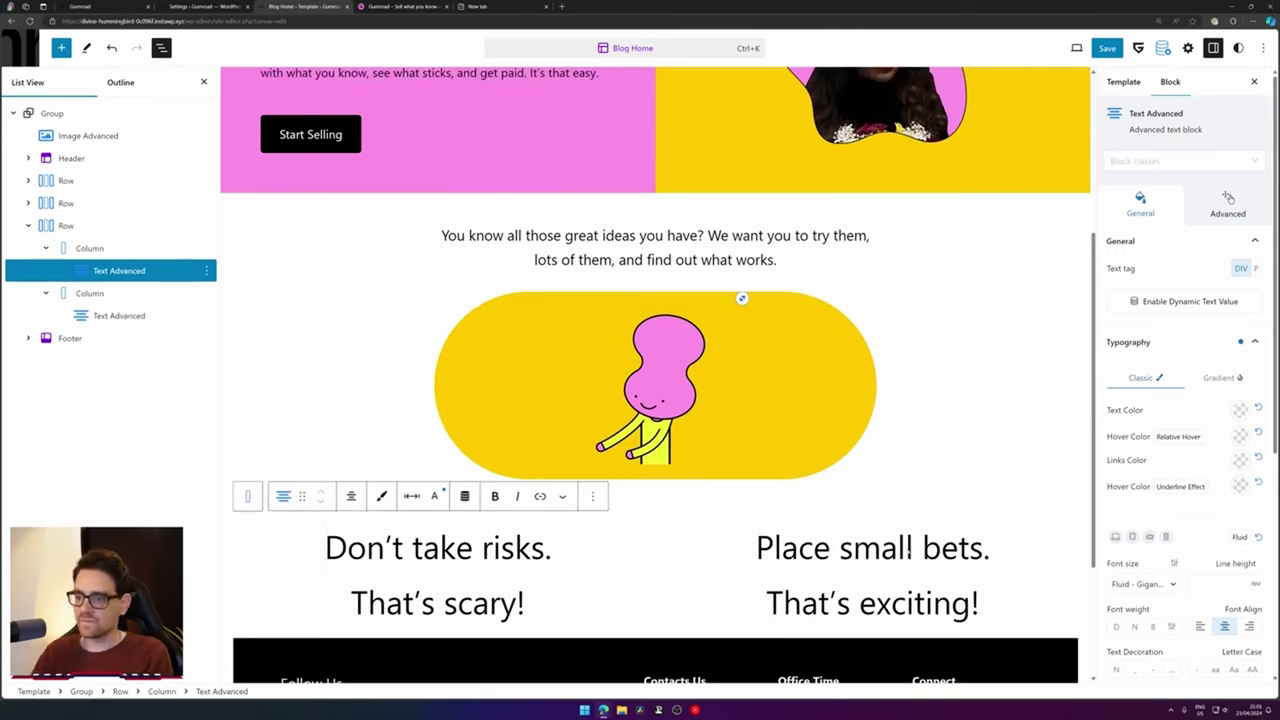
pyautogui.click(698, 561)
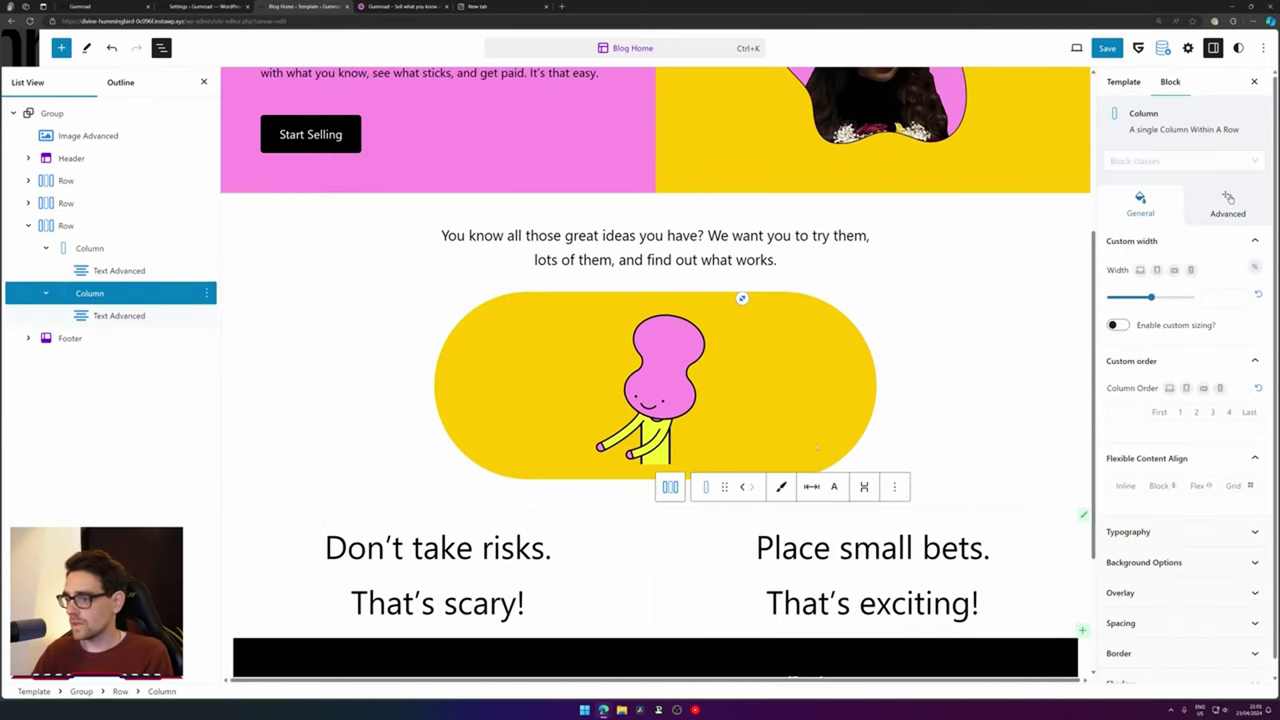
pyautogui.click(834, 487)
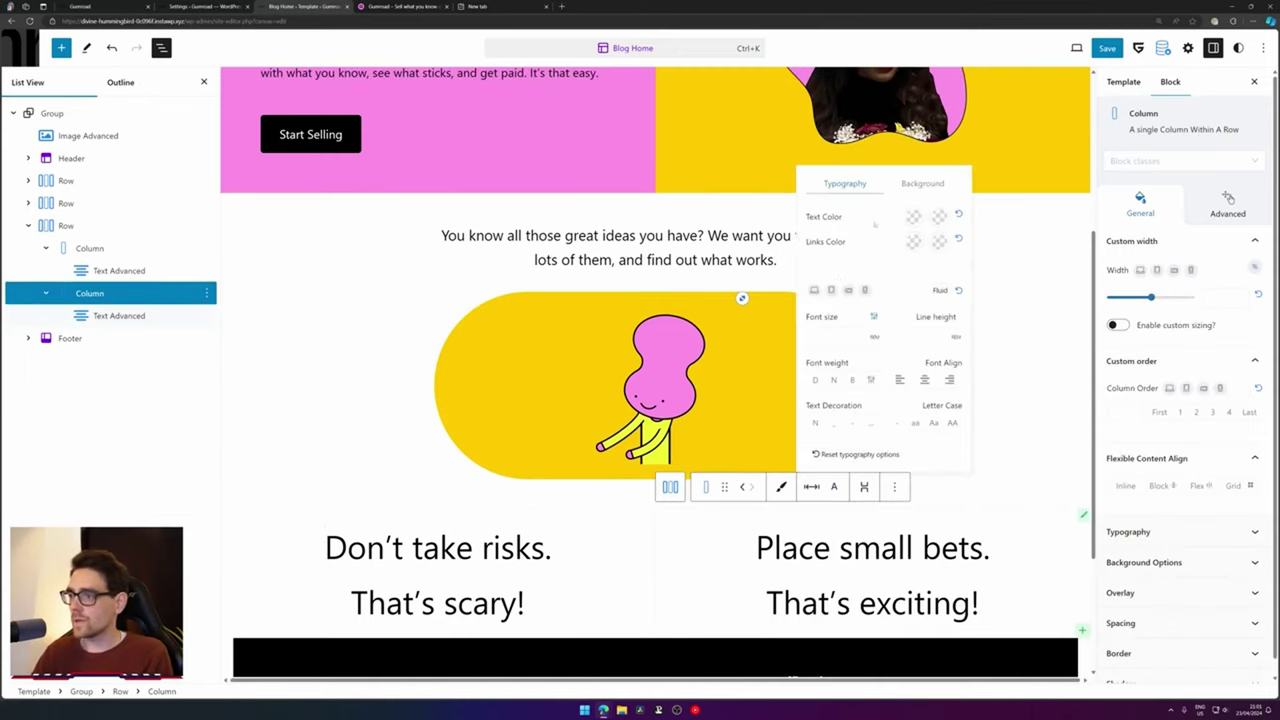
pyautogui.click(921, 184)
pyautogui.click(940, 612)
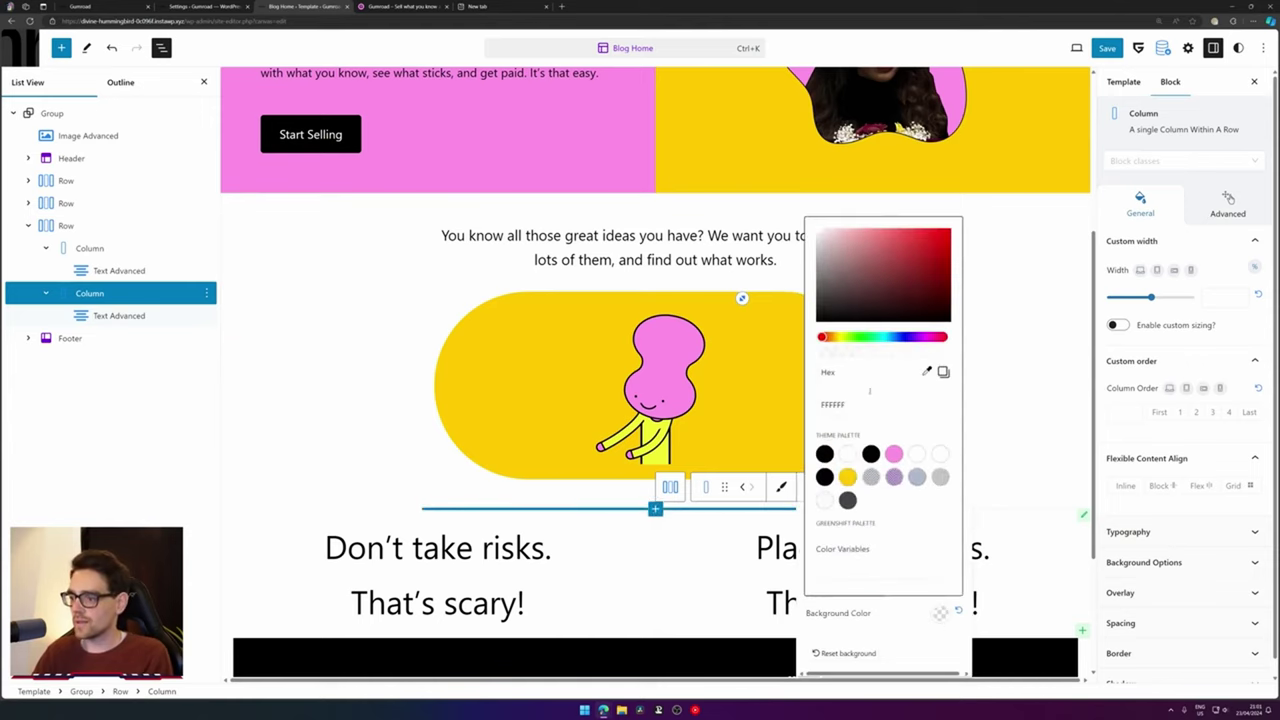
pyautogui.click(893, 454)
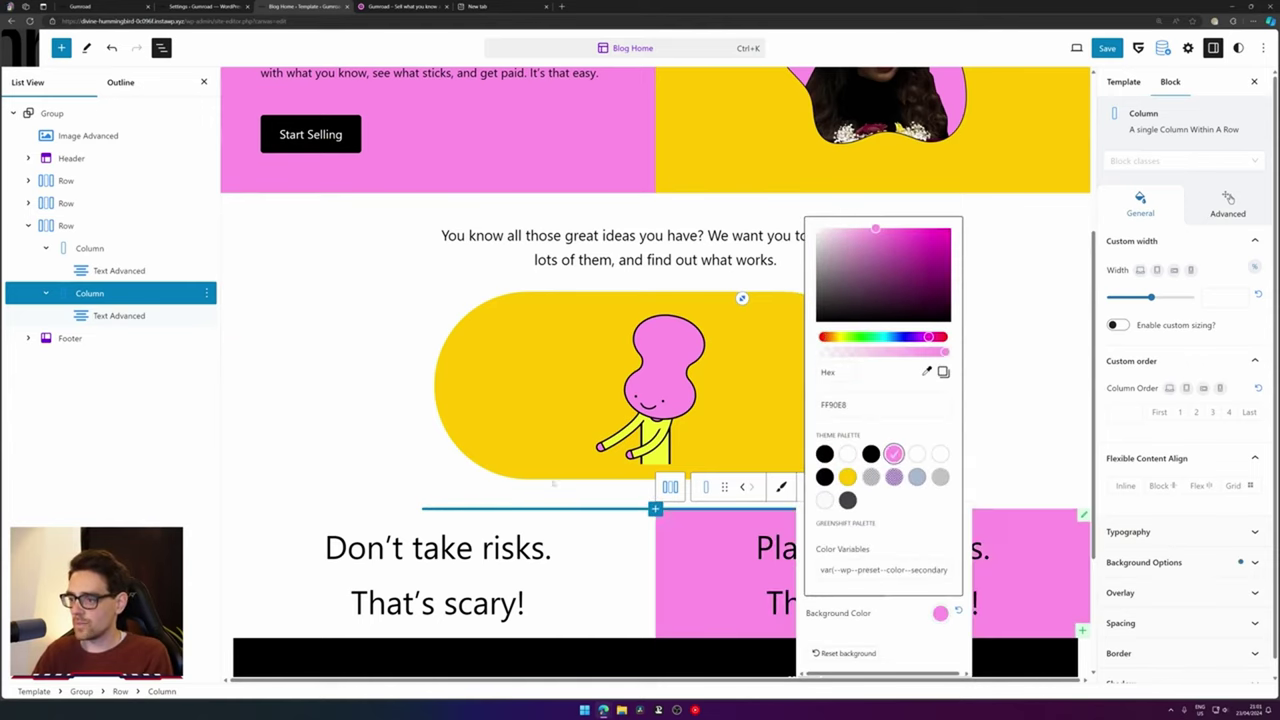
# Put the Gumroad homepage in its own window side by side with the Blog Home template and show its "Don't take risks" section
pyautogui.click(292, 555)
pyautogui.click(366, 6)
pyautogui.click(305, 6)
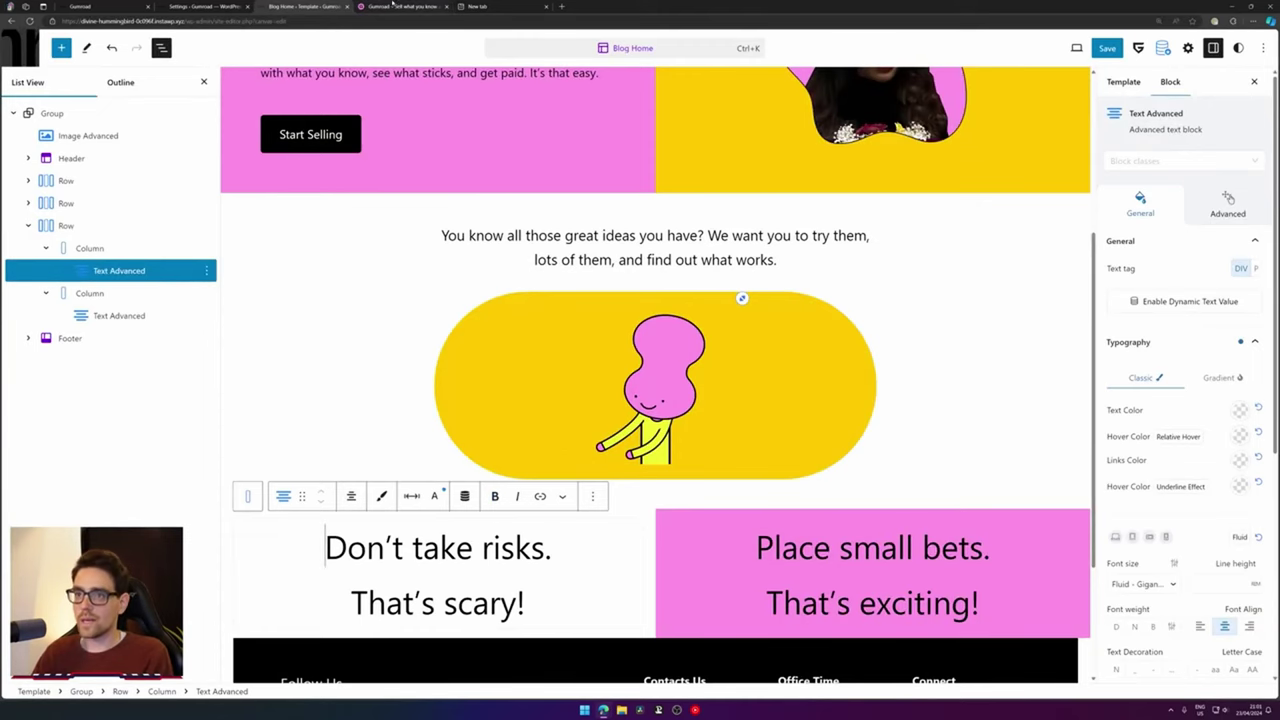
pyautogui.moveTo(392, 4); pyautogui.dragTo(691, 4)
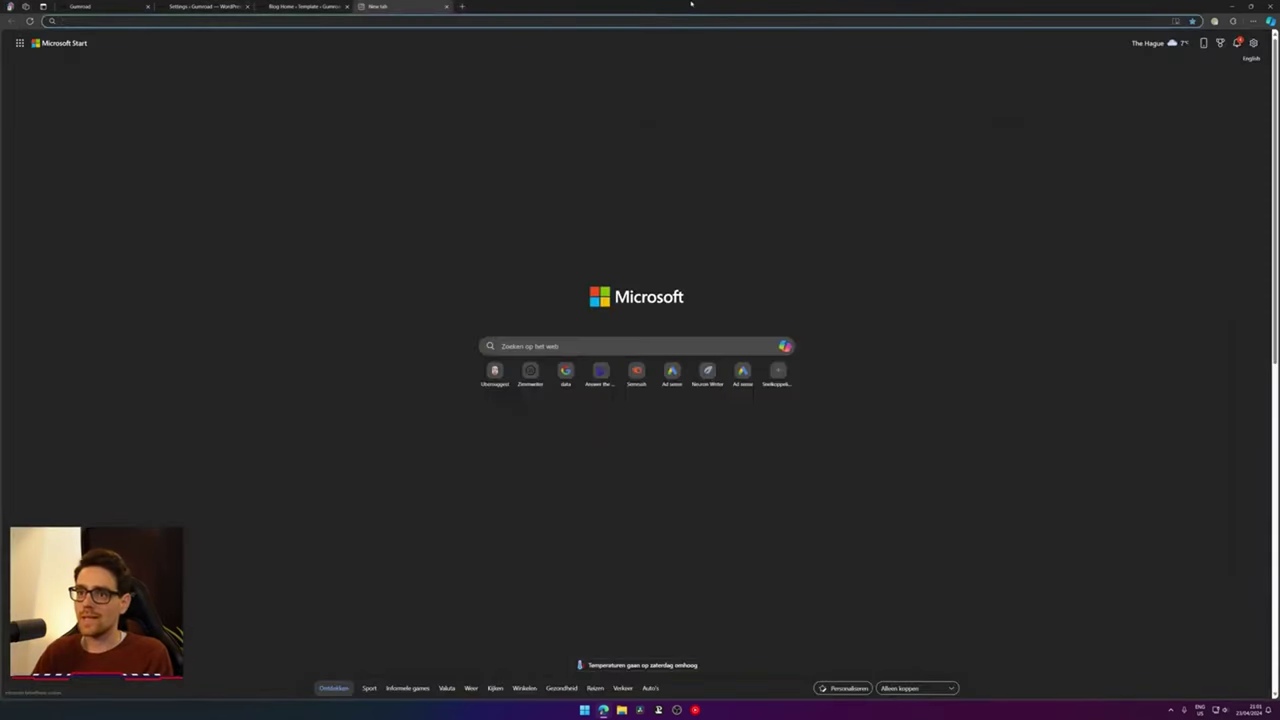
pyautogui.press('super+Left')
pyautogui.click(765, 214)
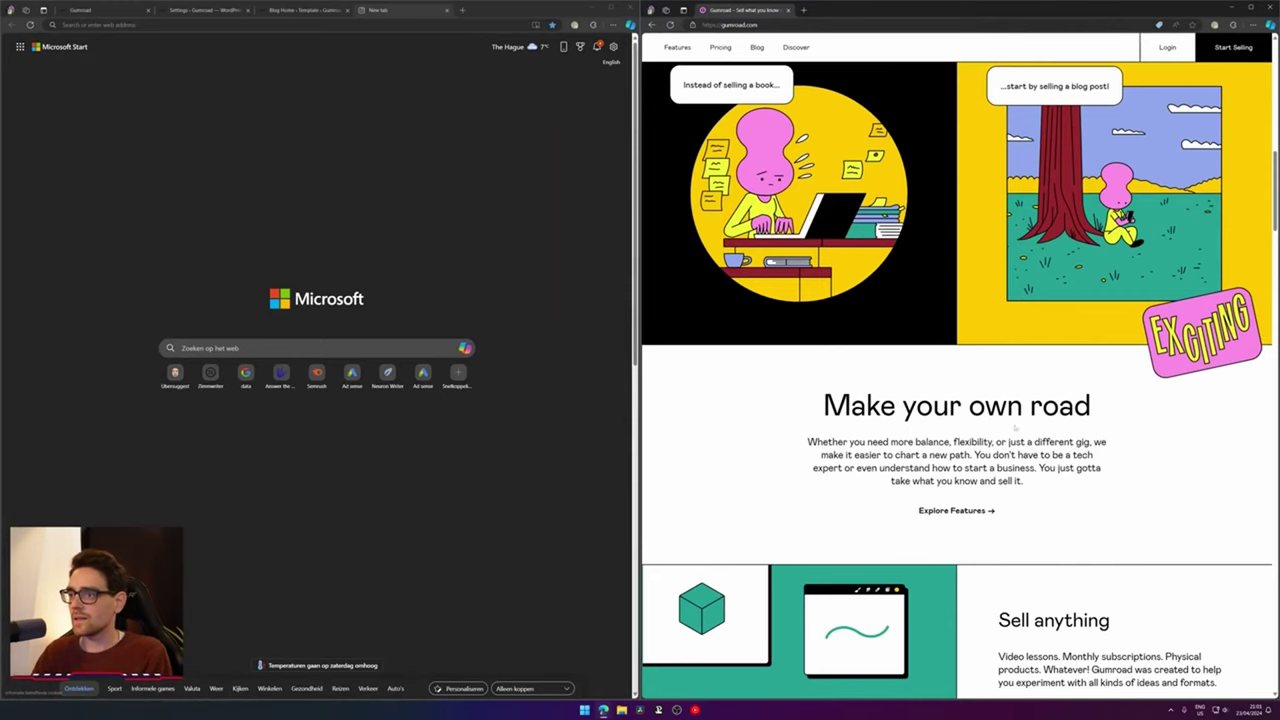
pyautogui.scroll(5, 1015, 428)
pyautogui.click(197, 11)
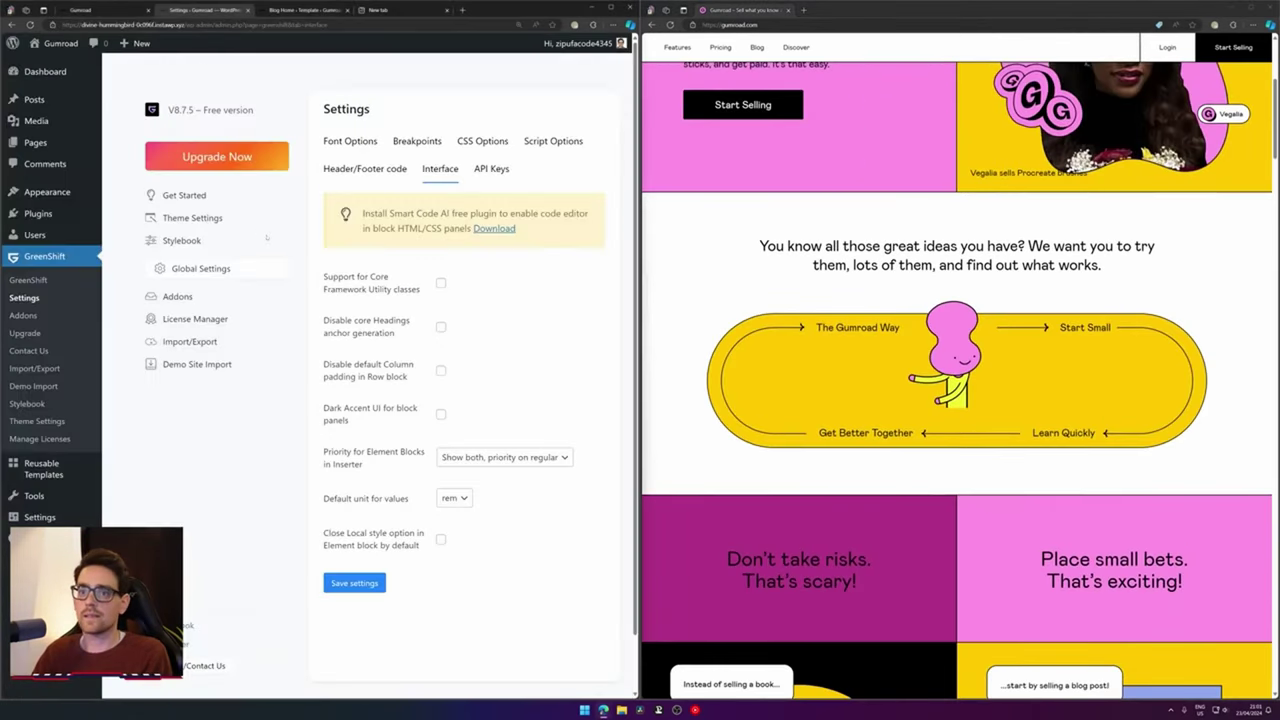
pyautogui.click(305, 10)
# Set the "Don't take risks" column's background to the purple B23386 sampled from the Gumroad homepage and enlarge the editor window to full screen
pyautogui.scroll(2, 314, 326)
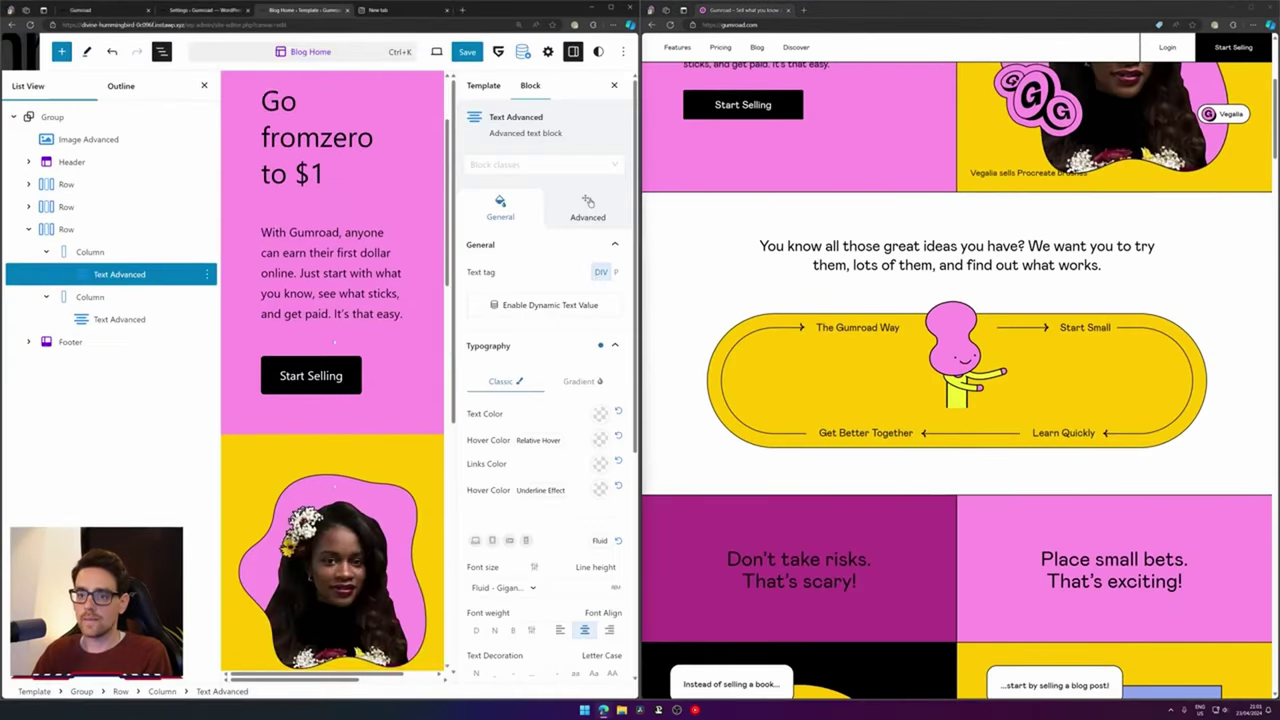
pyautogui.scroll(-7, 314, 326)
pyautogui.scroll(-3, 335, 370)
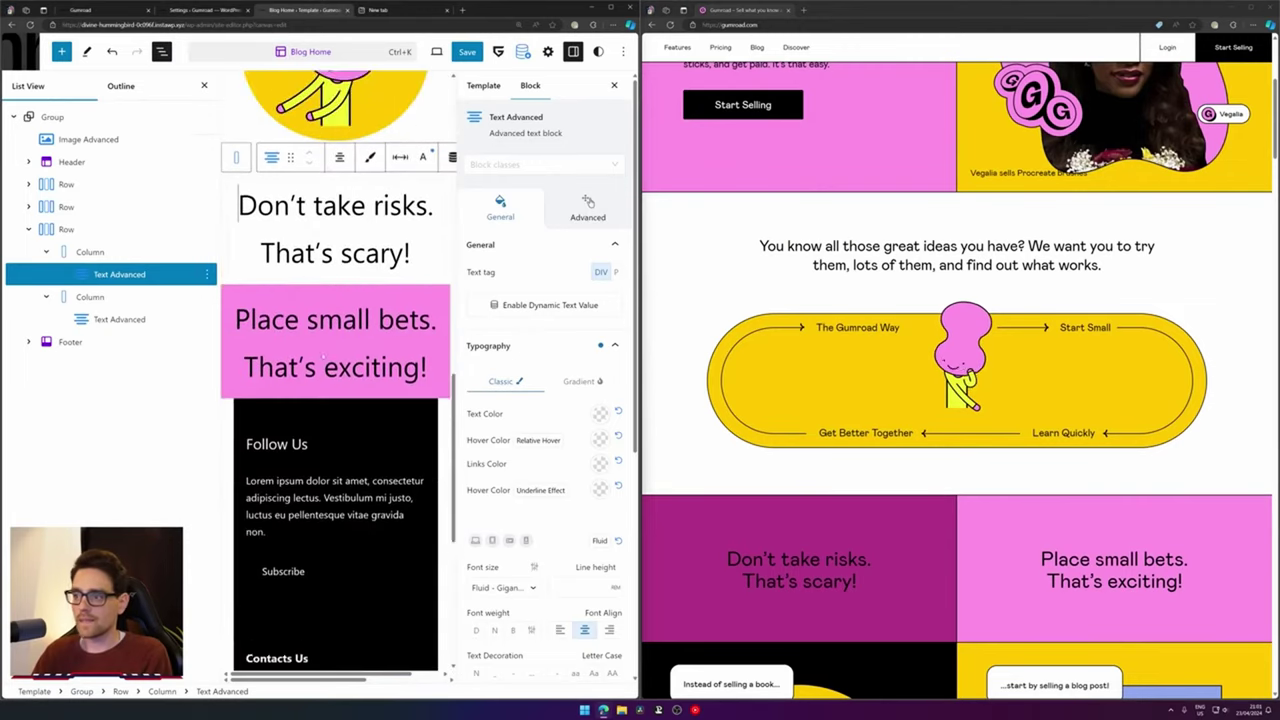
pyautogui.click(241, 123)
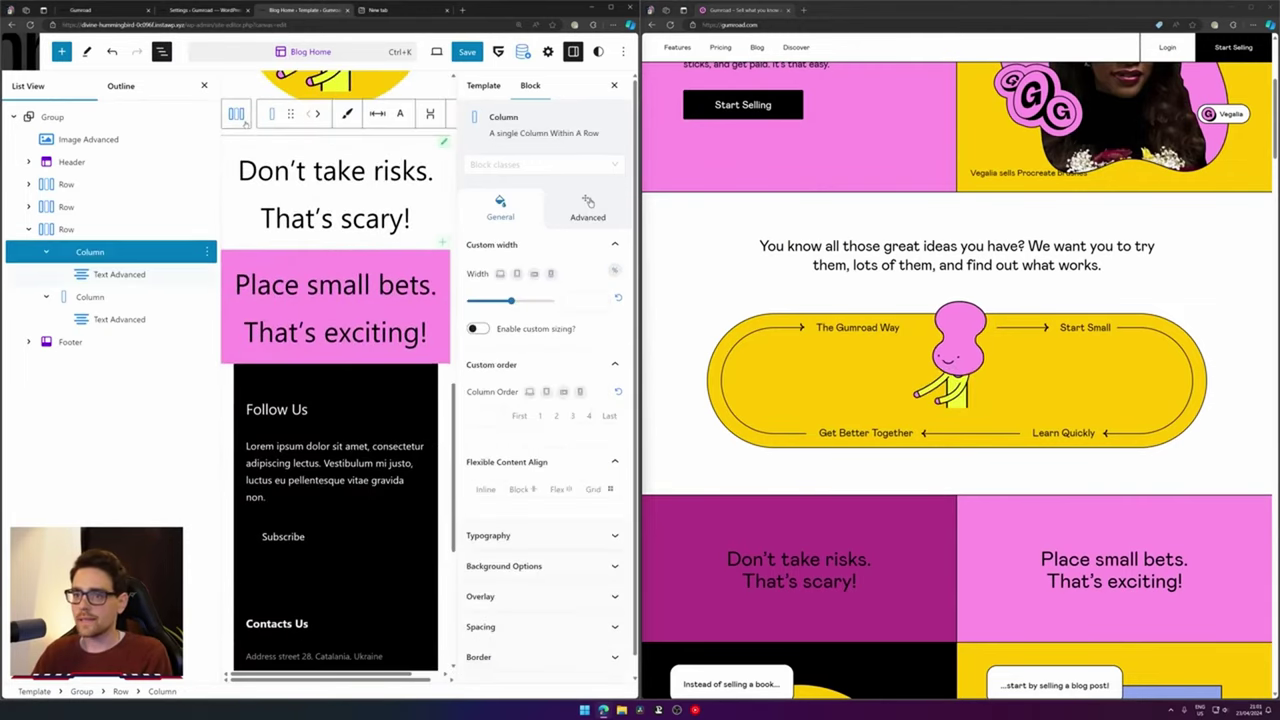
pyautogui.scroll(-1, 540, 400)
pyautogui.click(504, 547)
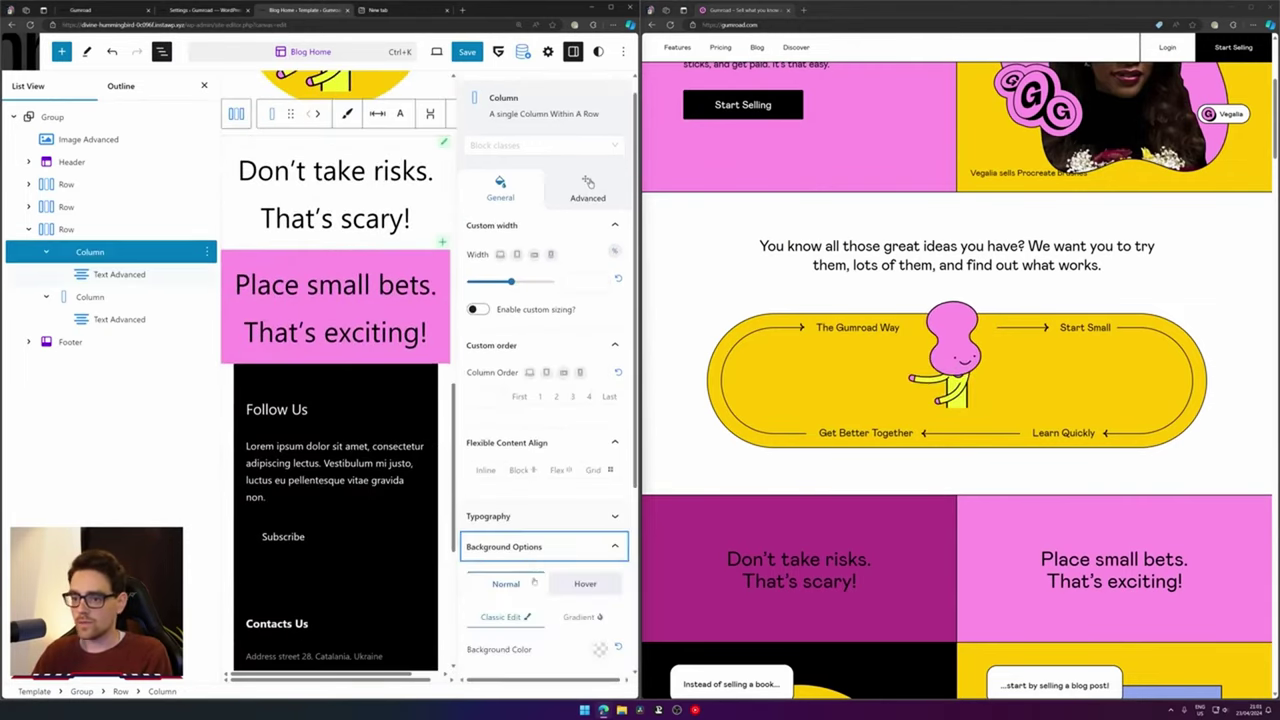
pyautogui.scroll(-3, 540, 450)
pyautogui.click(600, 376)
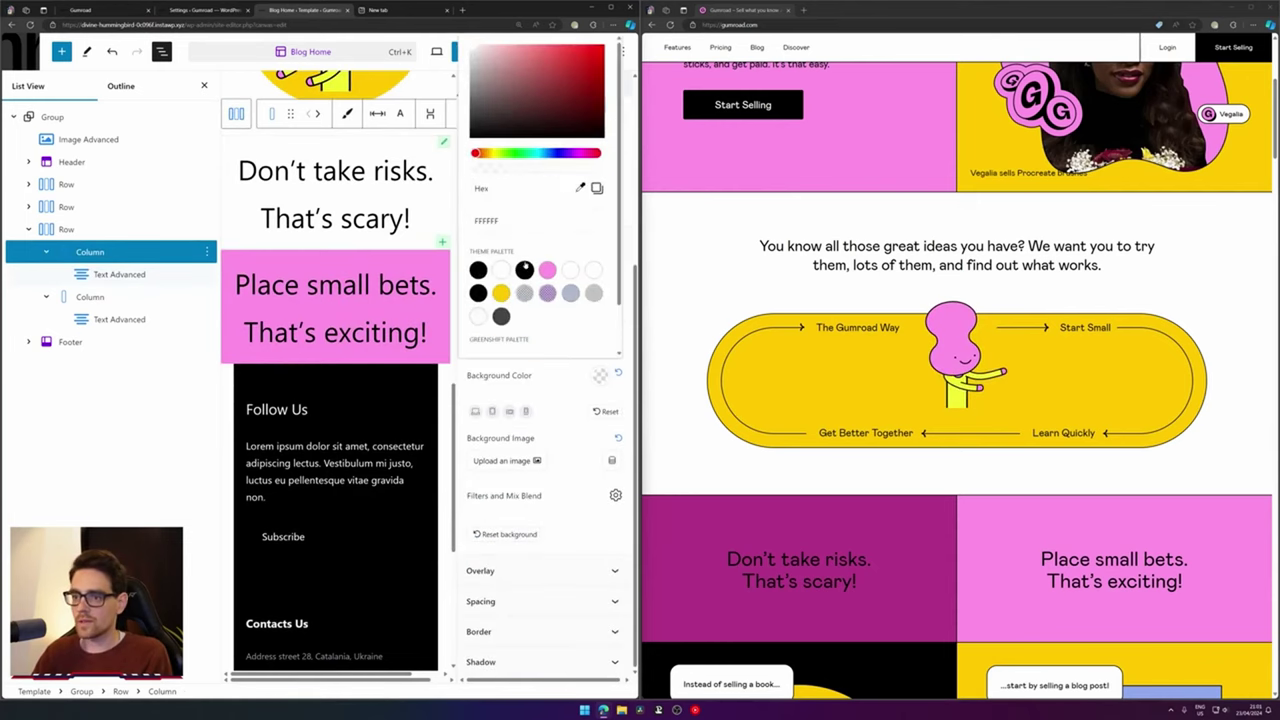
pyautogui.click(580, 187)
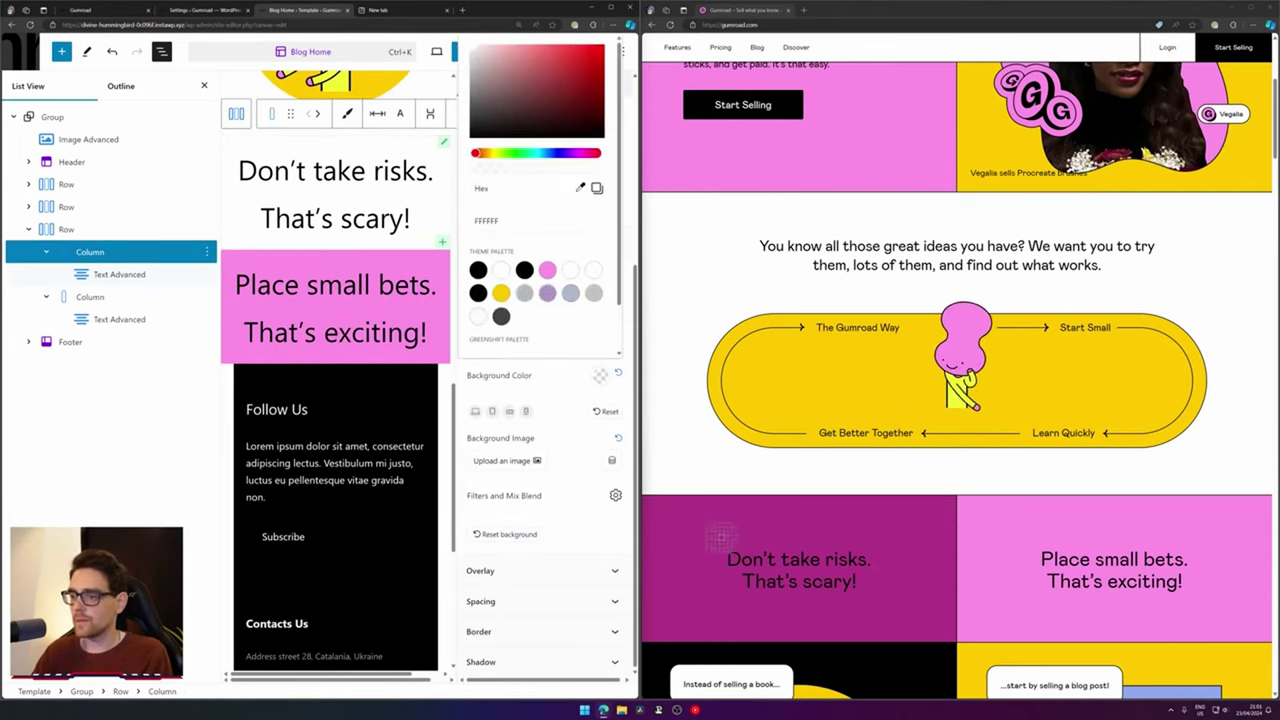
pyautogui.click(726, 546)
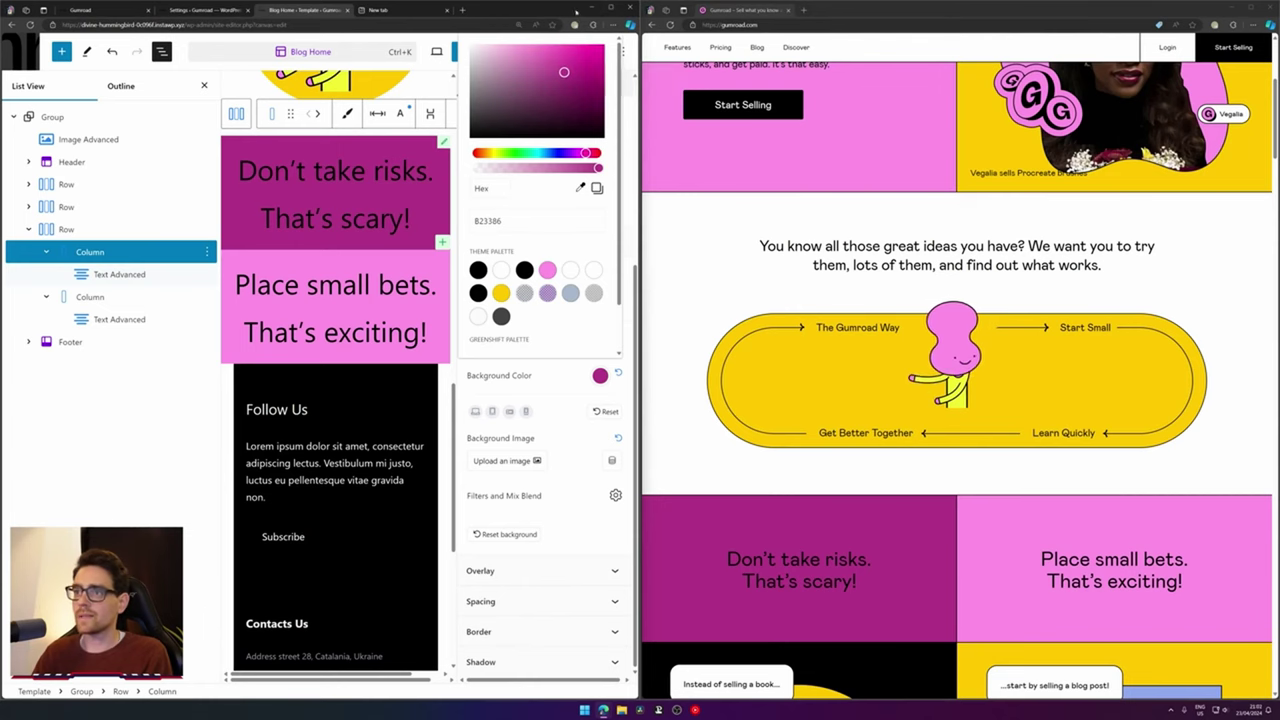
pyautogui.click(603, 8)
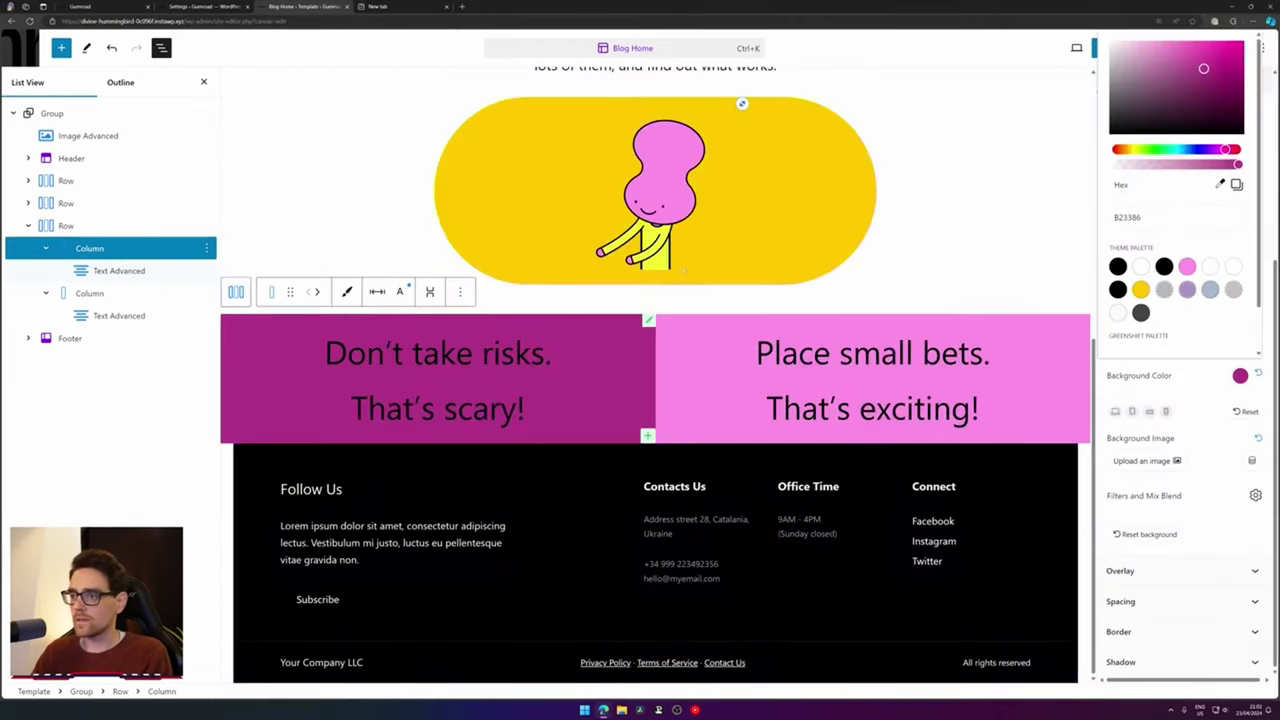
pyautogui.hotkey('alt', 'Tab')
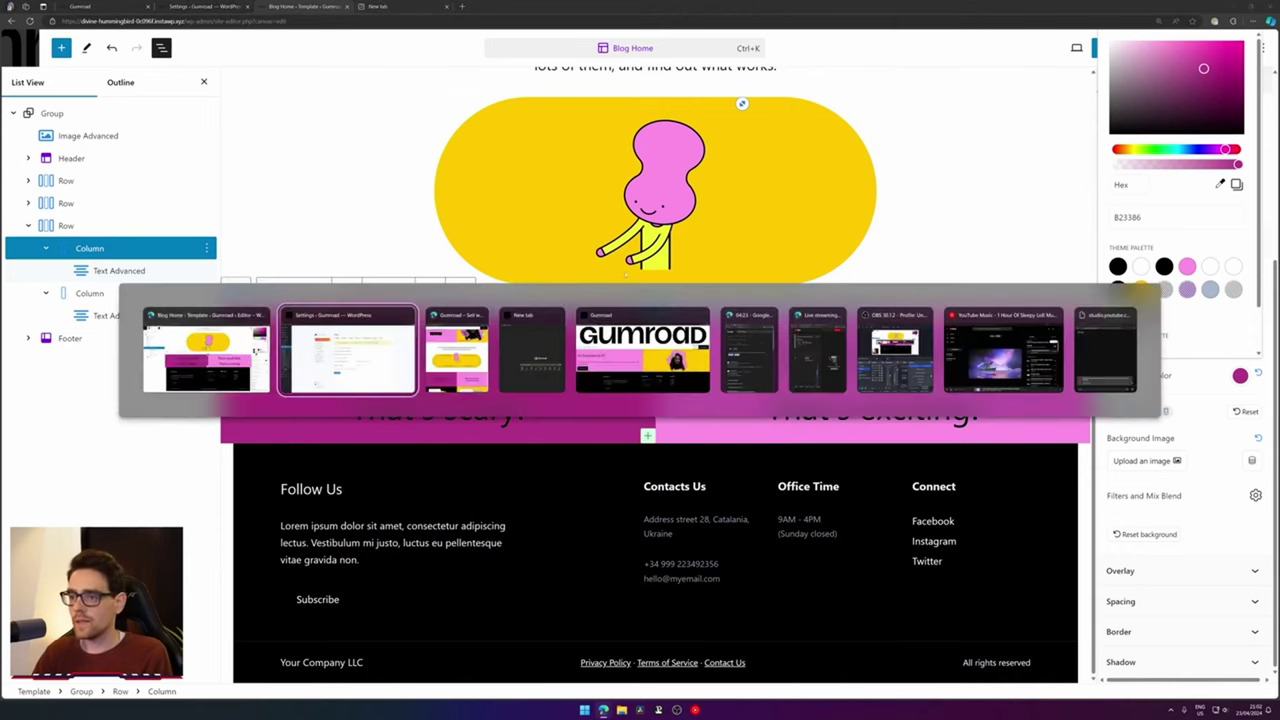
pyautogui.click(643, 352)
pyautogui.scroll(-1, 444, 377)
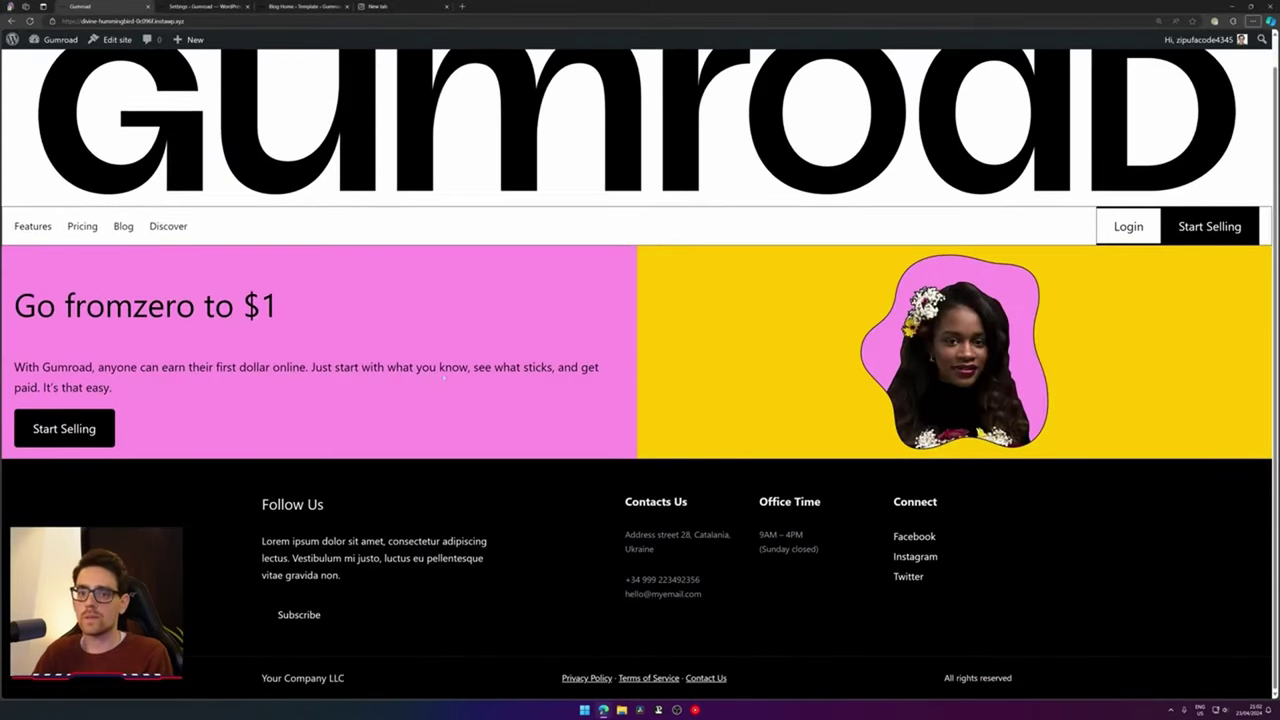
pyautogui.scroll(1, 235, 55)
pyautogui.hotkey('alt', 'Tab')
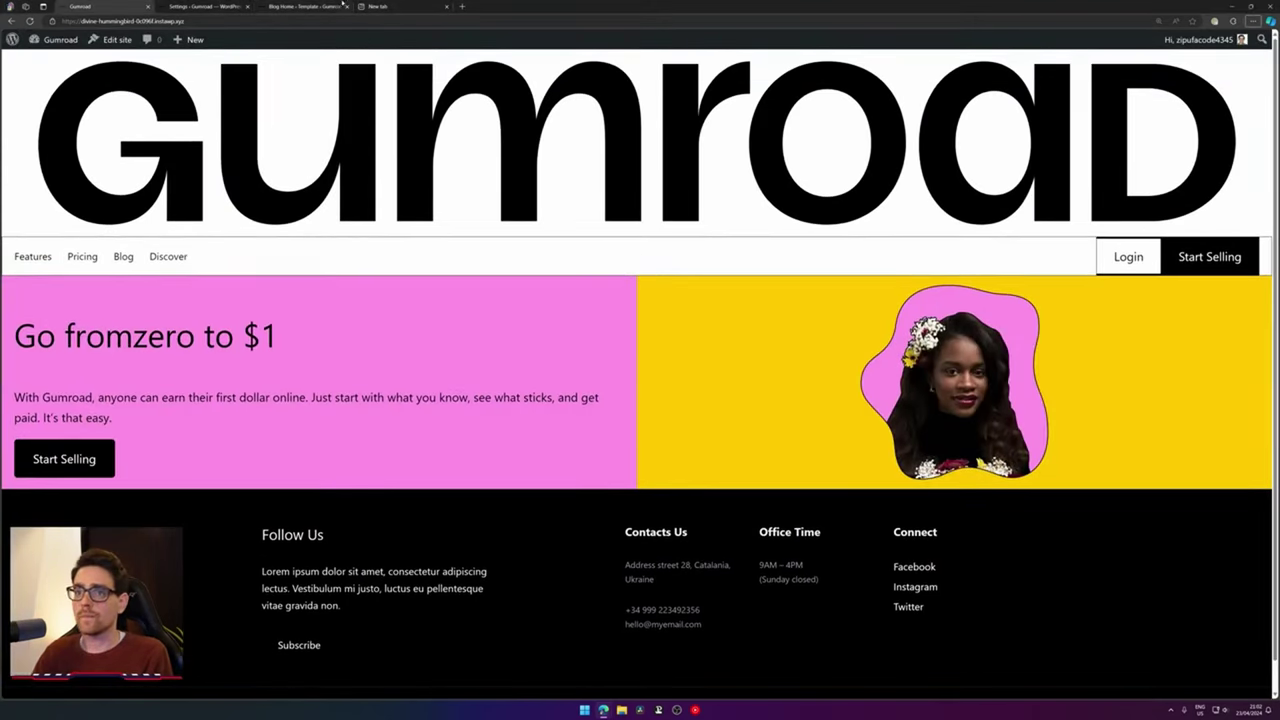
pyautogui.click(299, 6)
pyautogui.hotkey('alt', 'Tab')
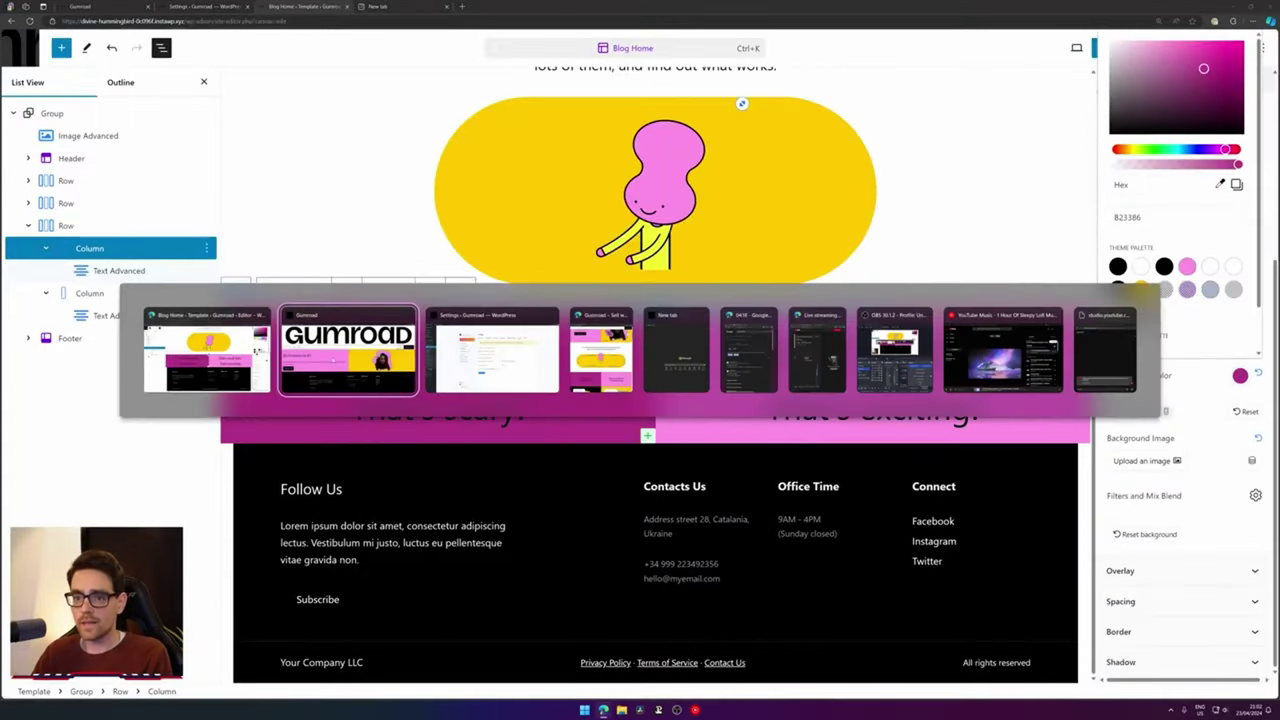
pyautogui.hotkey('alt', 'Tab')
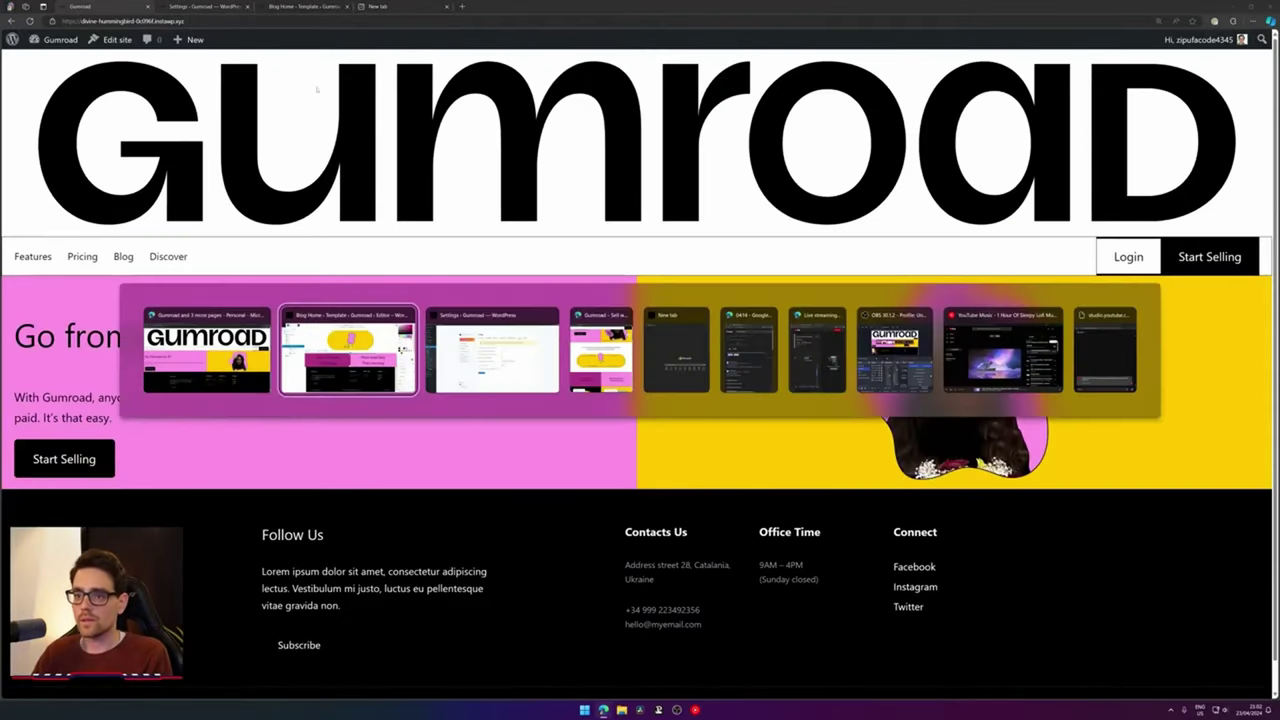
pyautogui.click(212, 6)
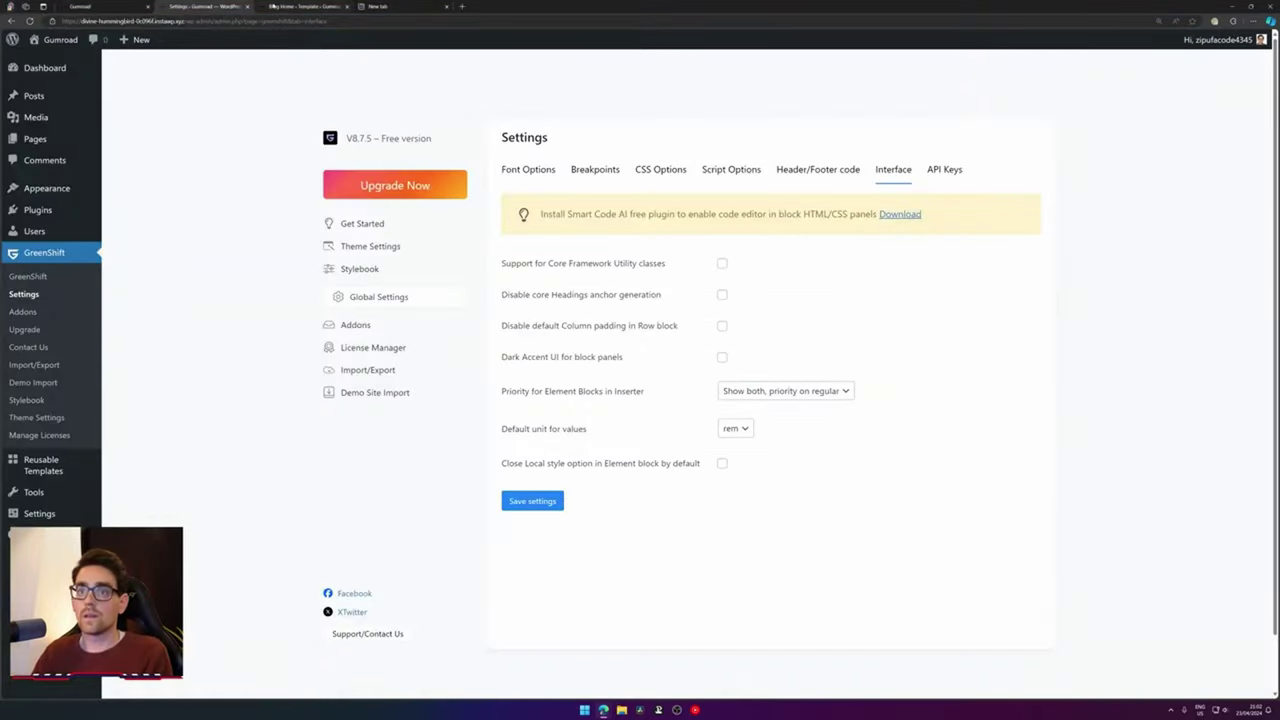
pyautogui.click(283, 6)
# Maximise the separate Gumroad homepage window, examine the spacing around the "Don't take risks" and "Place small bets" panels, and return to the template
pyautogui.hotkey('alt', 'Tab')
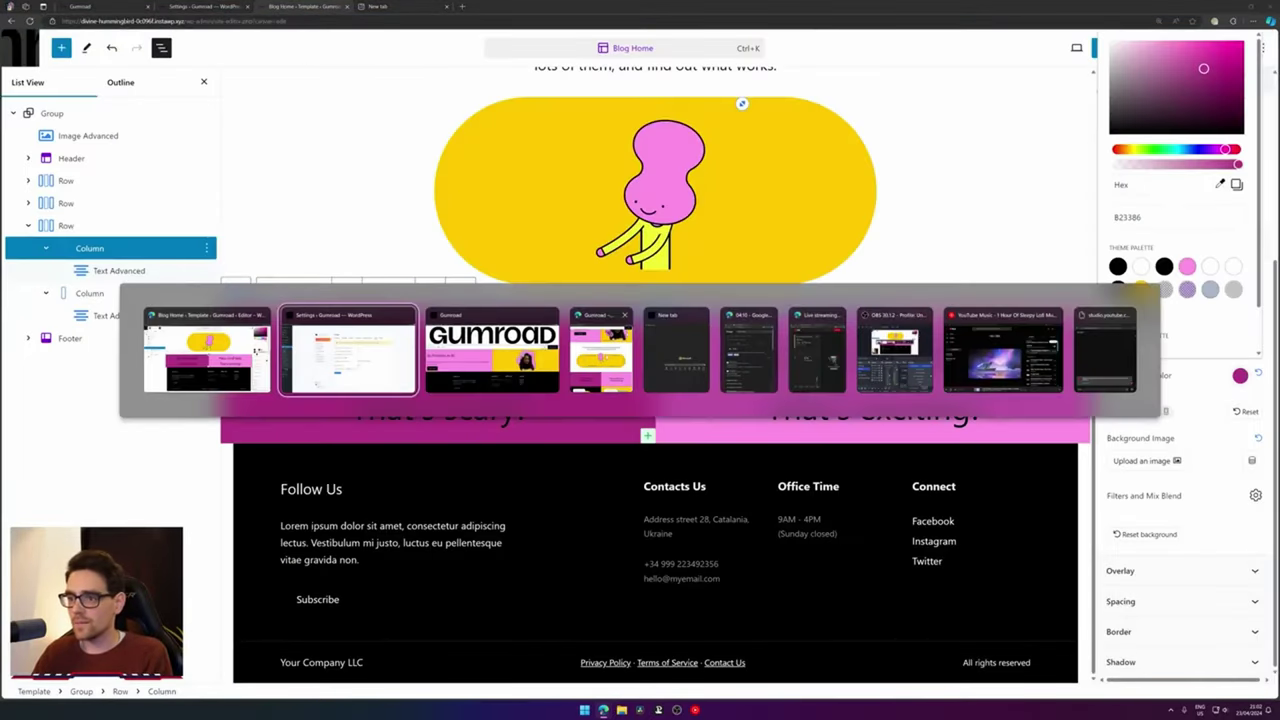
pyautogui.click(606, 357)
pyautogui.moveTo(868, 7); pyautogui.dragTo(609, 129)
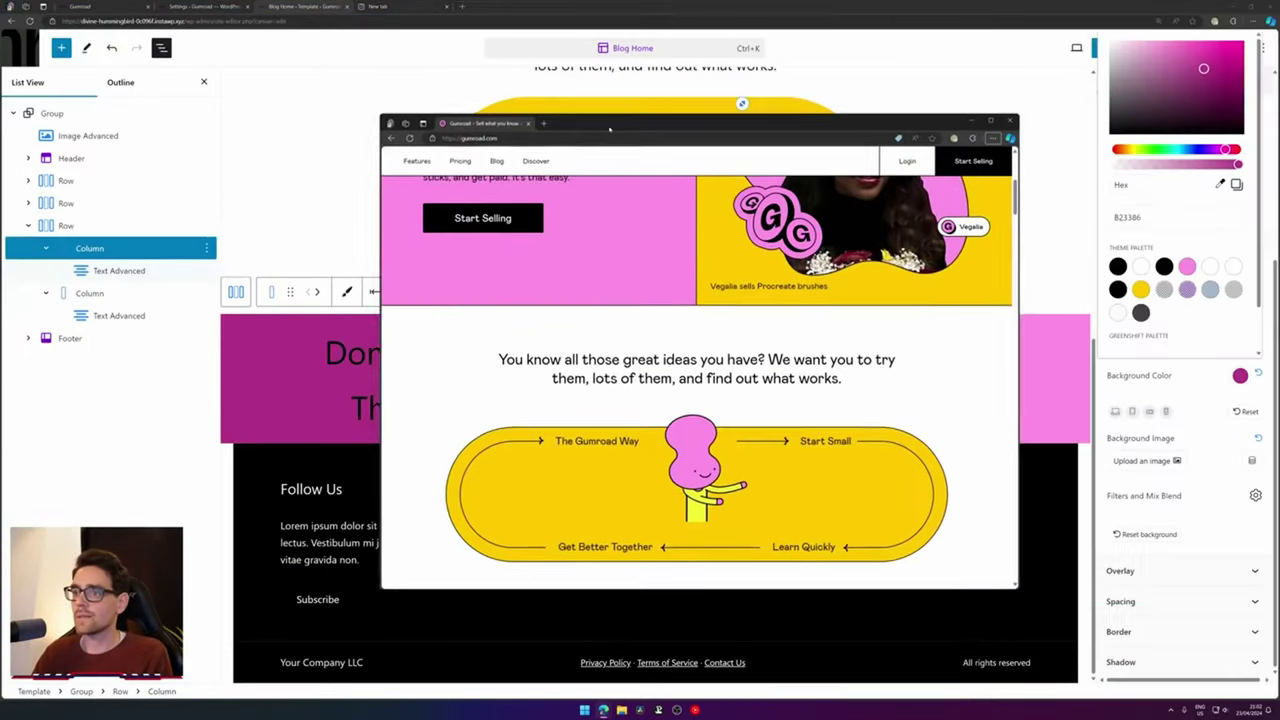
pyautogui.doubleClick(609, 129)
pyautogui.scroll(4, 603, 236)
pyautogui.scroll(-14, 597, 240)
pyautogui.scroll(5, 602, 245)
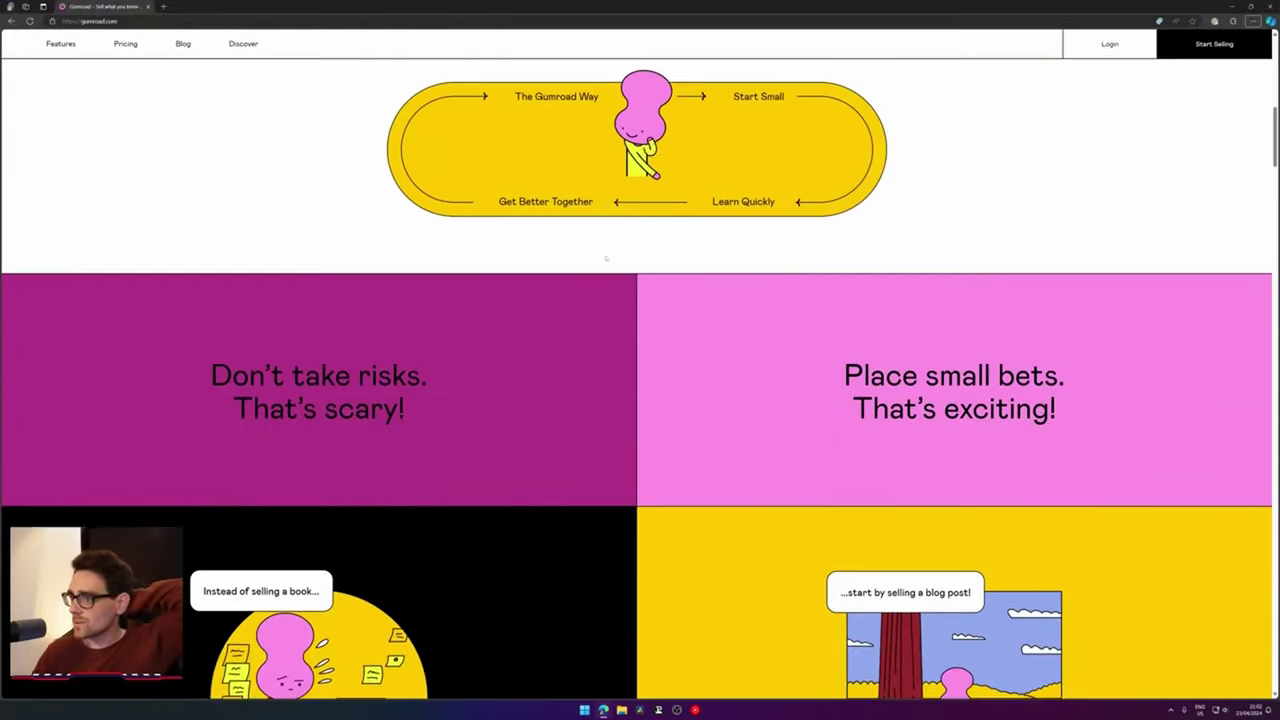
pyautogui.scroll(1, 606, 259)
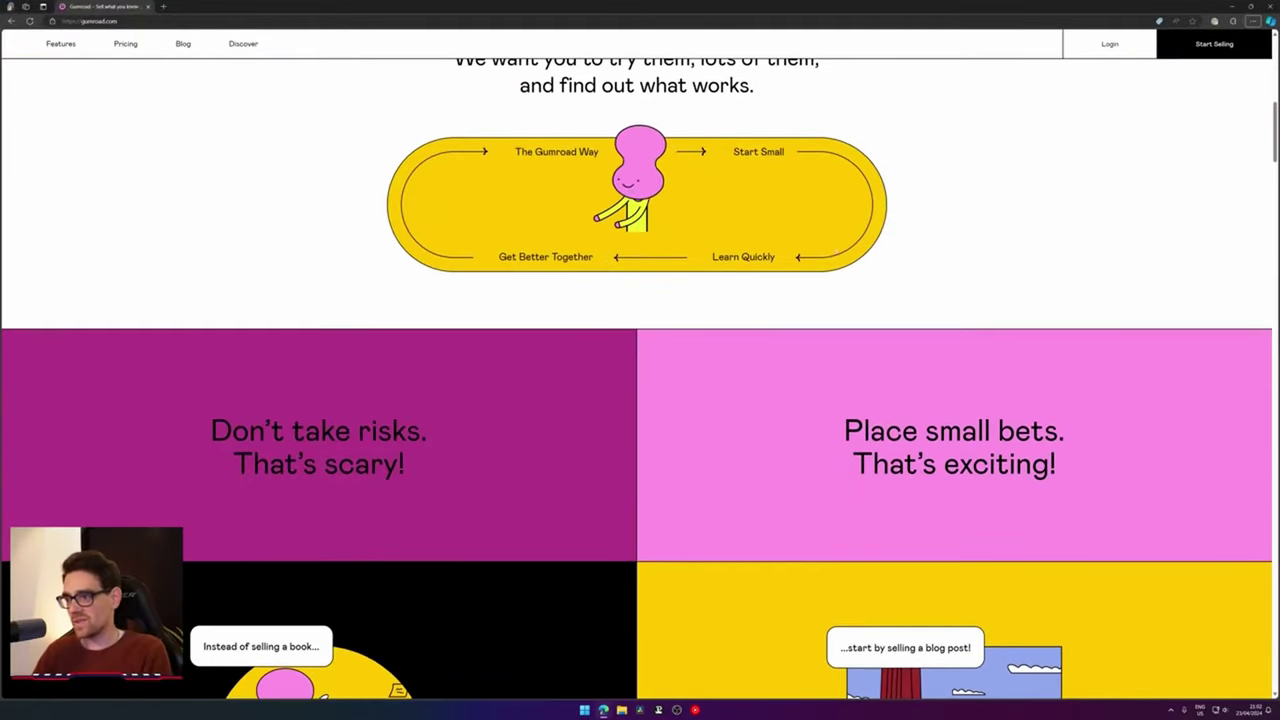
pyautogui.hotkey('alt', 'Tab')
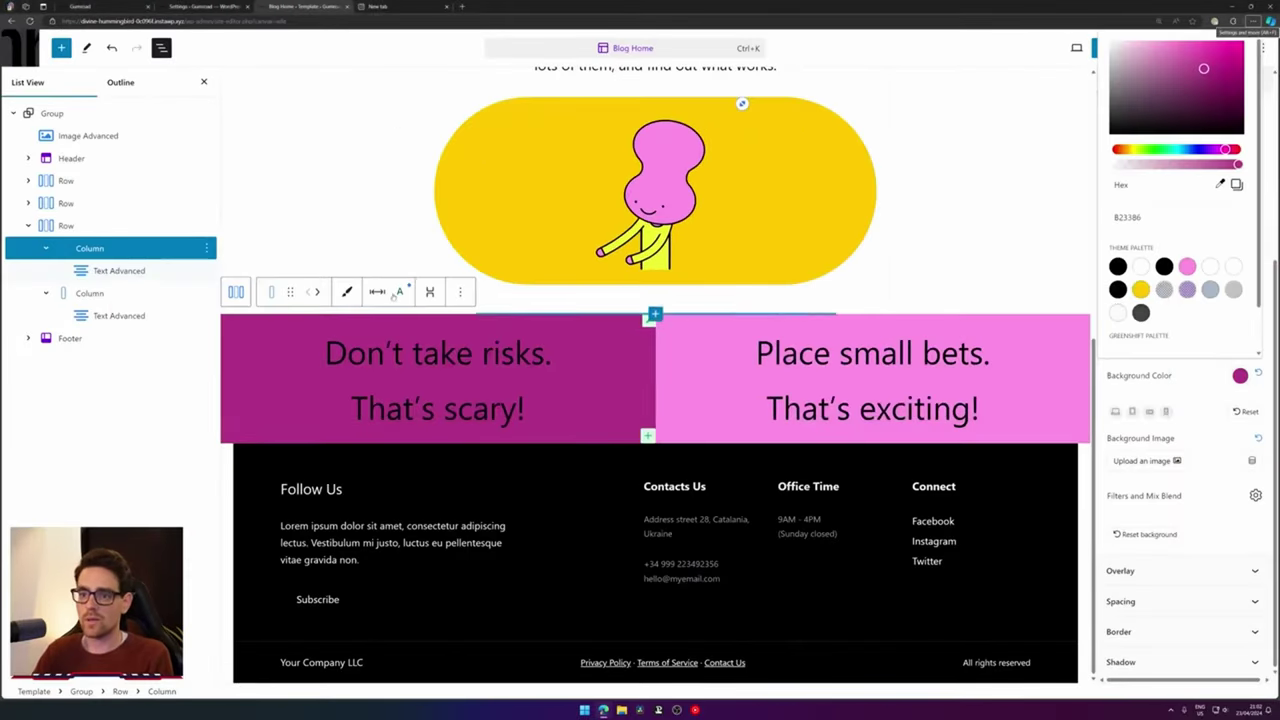
# Set the top and bottom padding of the "Don't take risks" column to 5 rem, leaving its margin empty
pyautogui.click(380, 292)
pyautogui.click(347, 291)
pyautogui.click(110, 249)
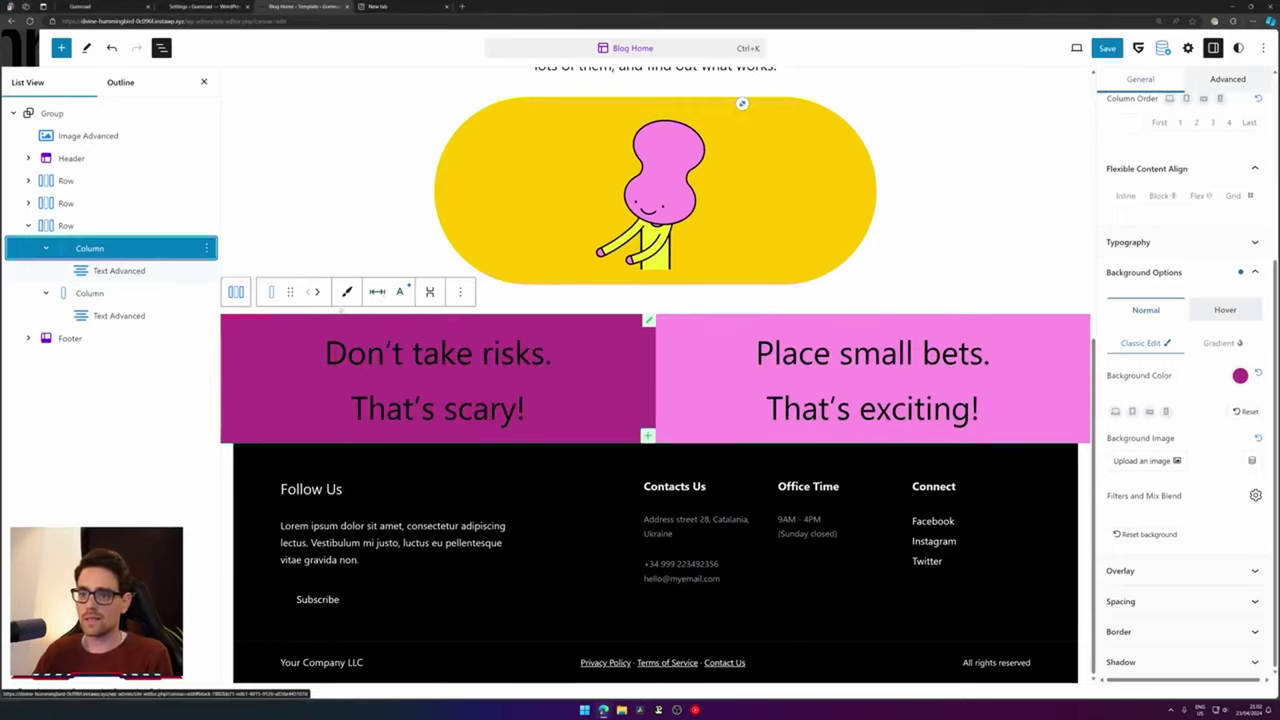
pyautogui.click(377, 291)
pyautogui.click(387, 357)
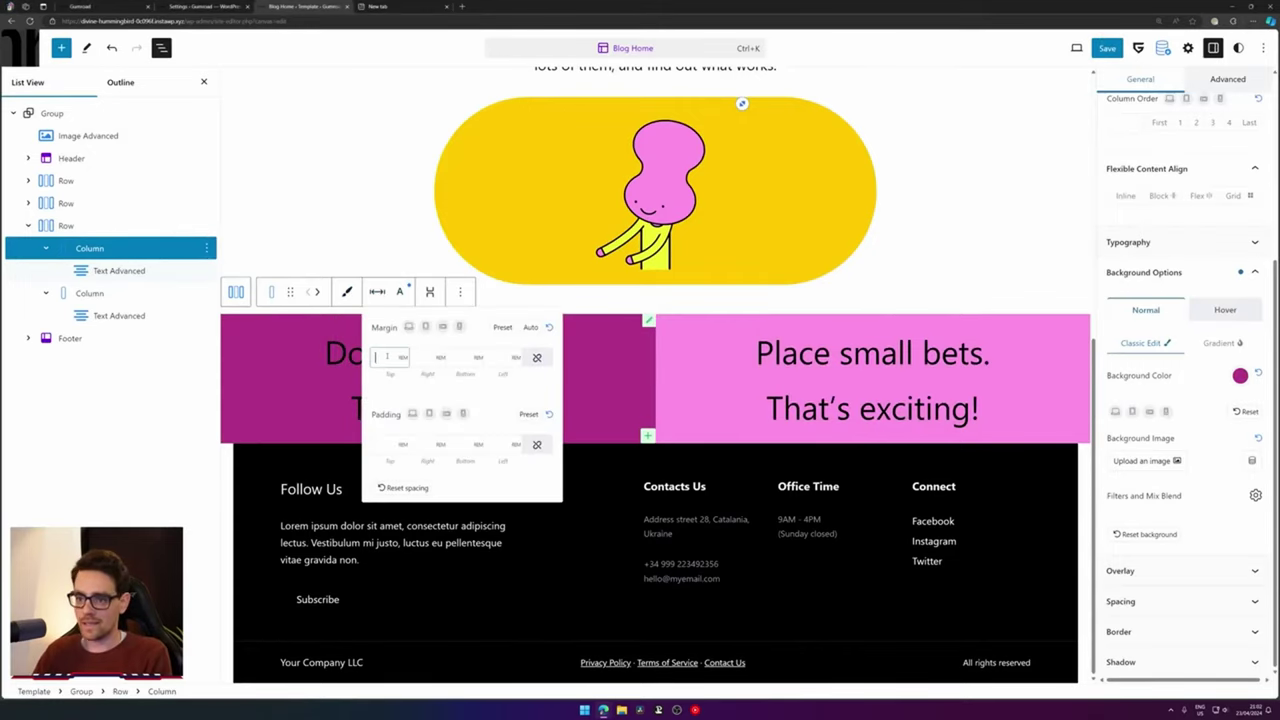
pyautogui.write('5')
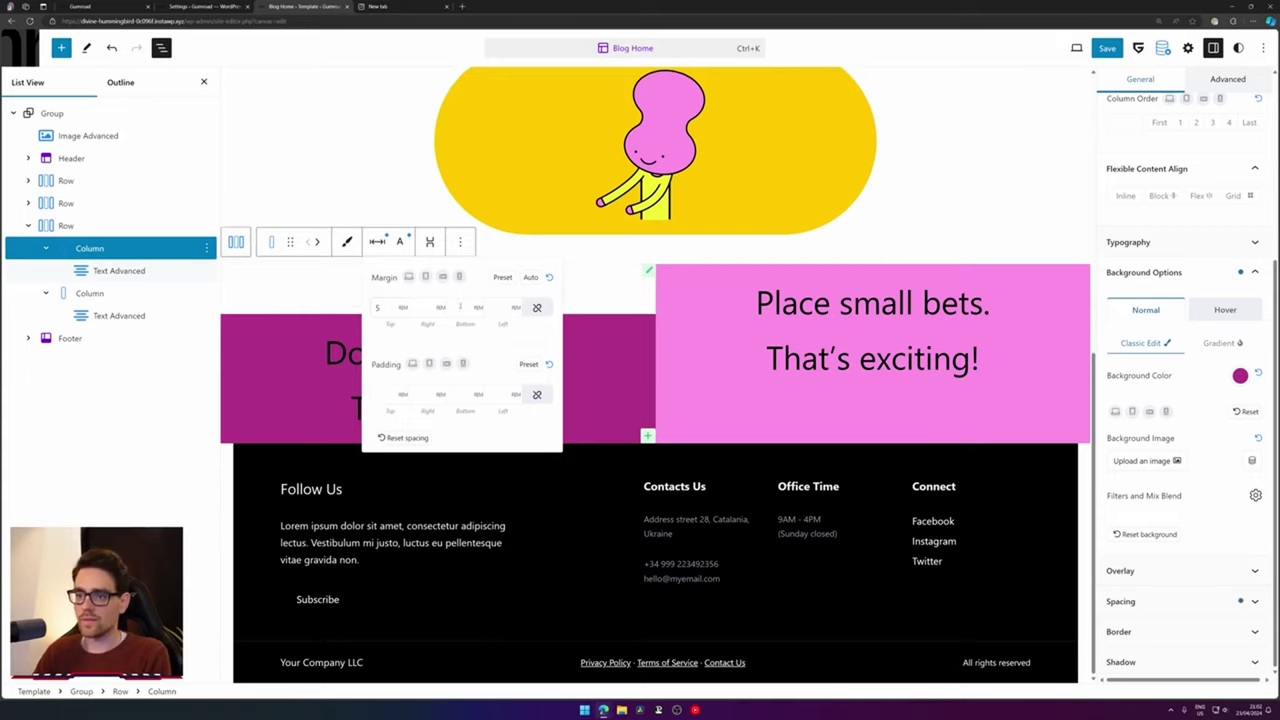
pyautogui.press('BackSpace')
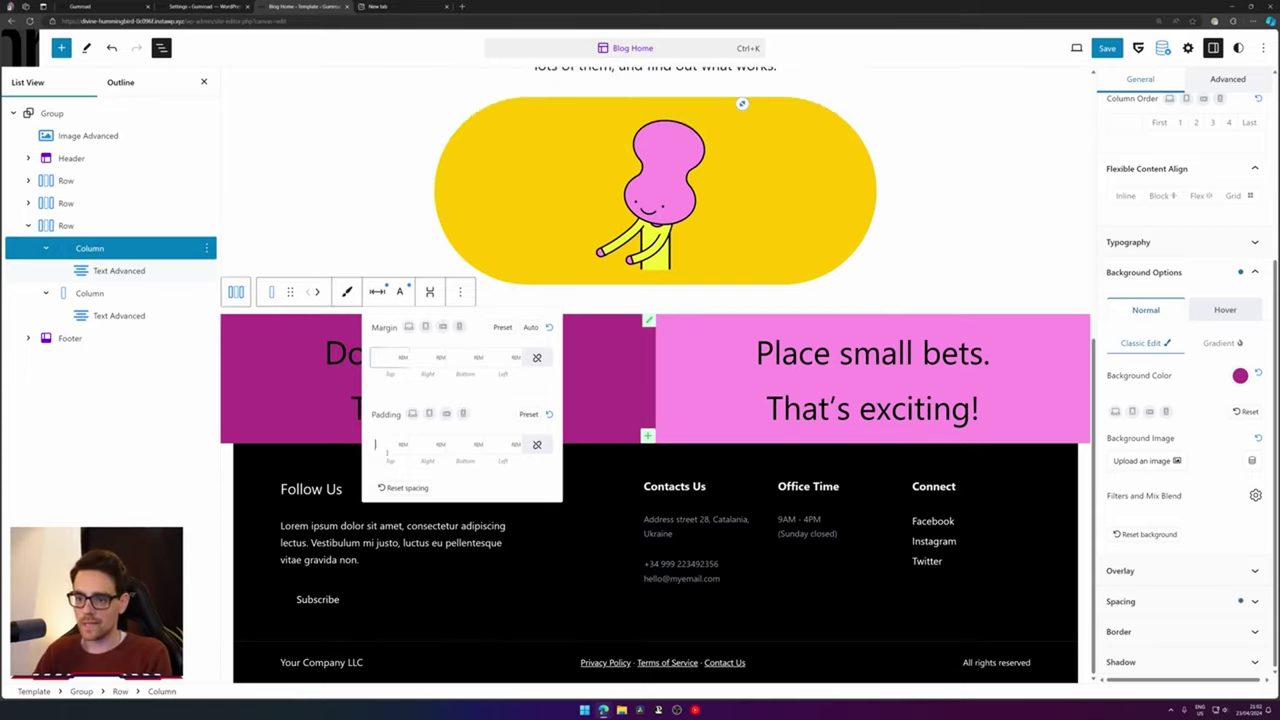
pyautogui.write('5')
pyautogui.click(455, 404)
pyautogui.write('5')
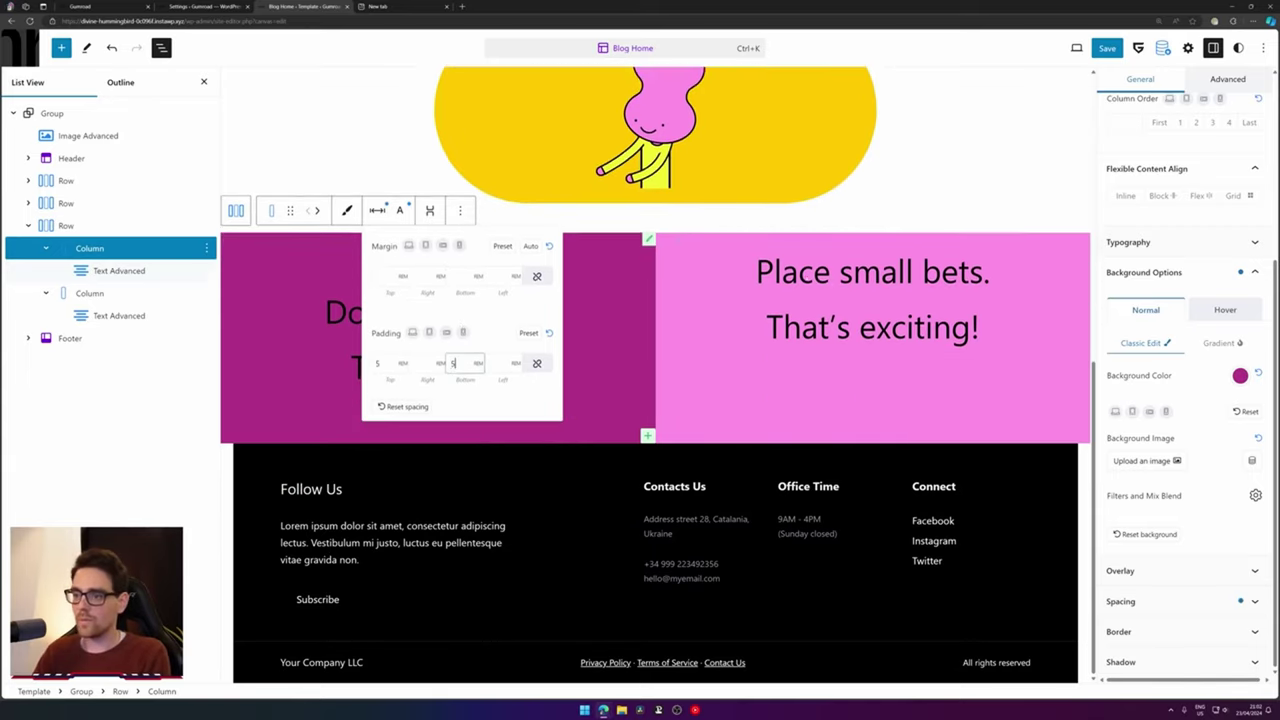
# Set the top padding of the "Place small bets" column to 5 rem
pyautogui.click(669, 239)
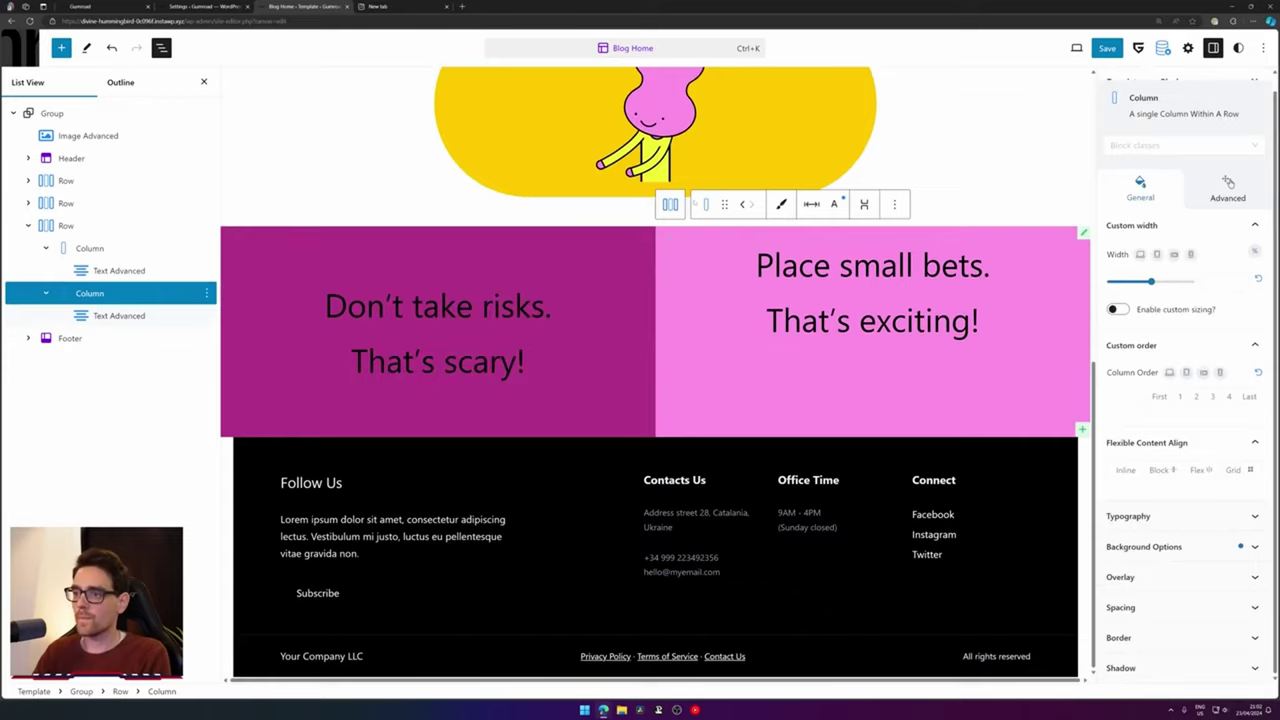
pyautogui.click(810, 205)
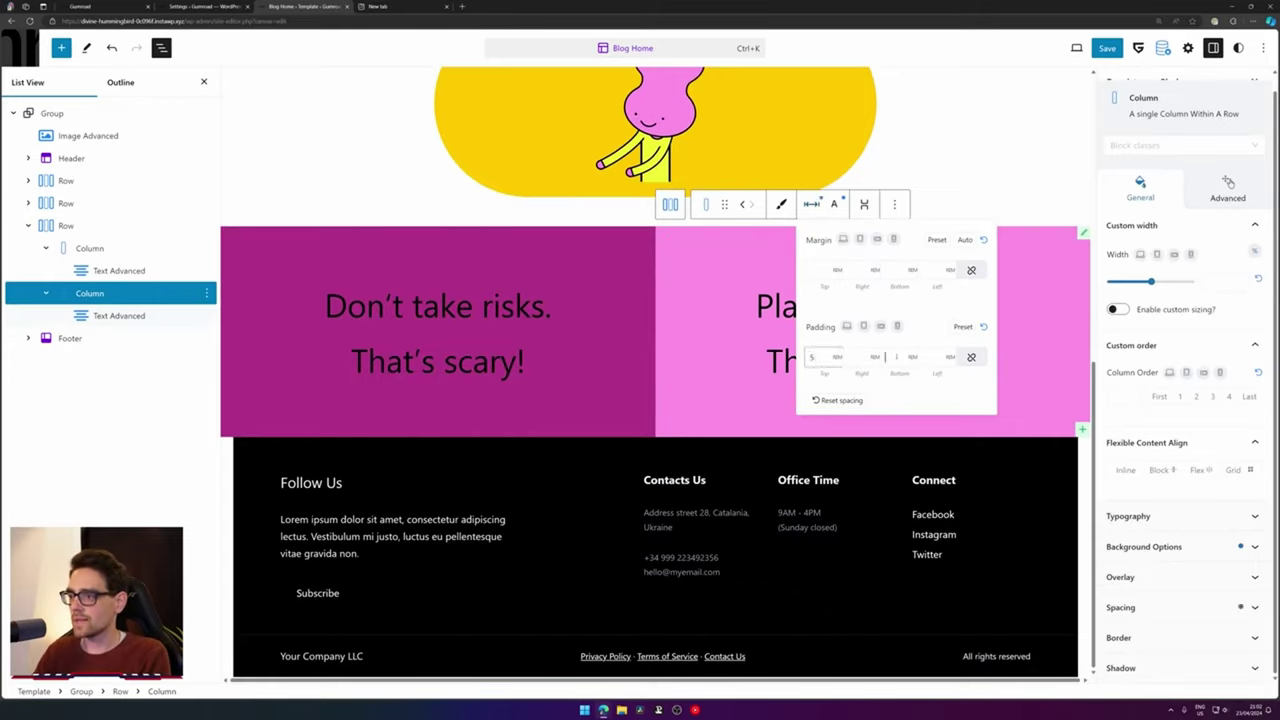
# Close the blank browser tab and examine the illustrated panels below the "Don't take risks" section on the original Gumroad homepage
pyautogui.click(398, 6)
pyautogui.click(336, 5)
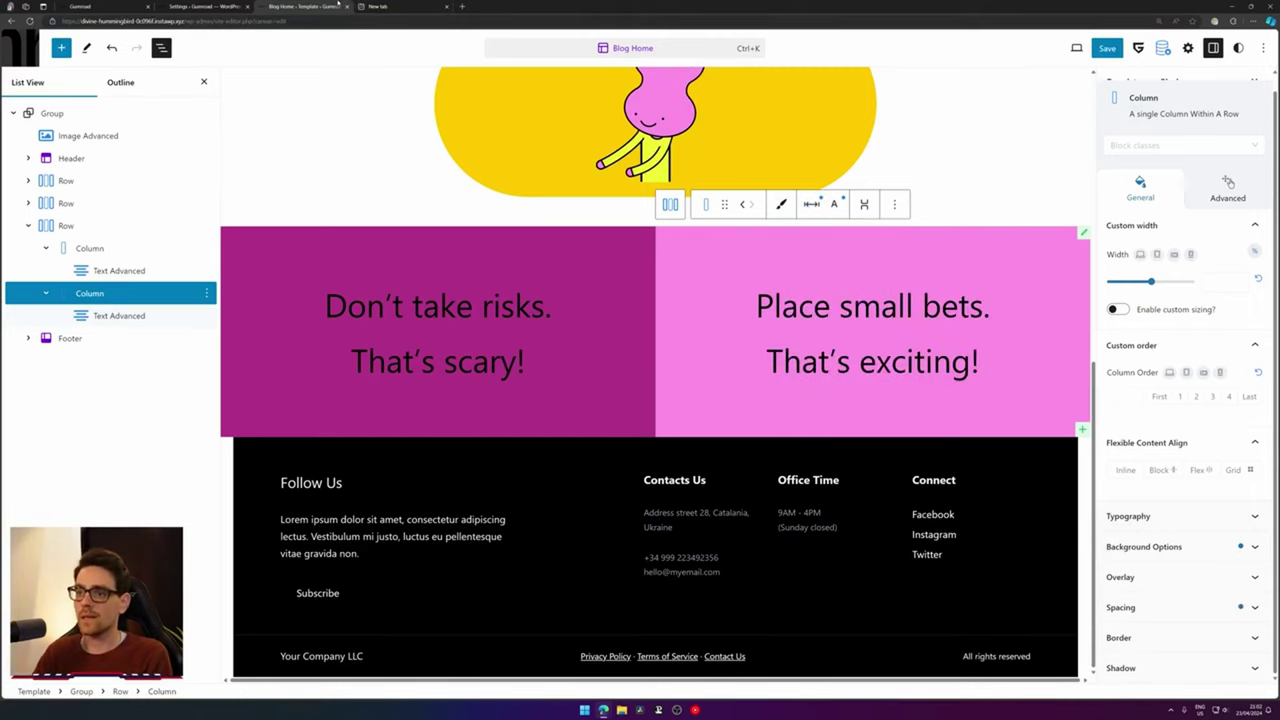
pyautogui.click(446, 6)
pyautogui.hotkey('alt', 'Tab')
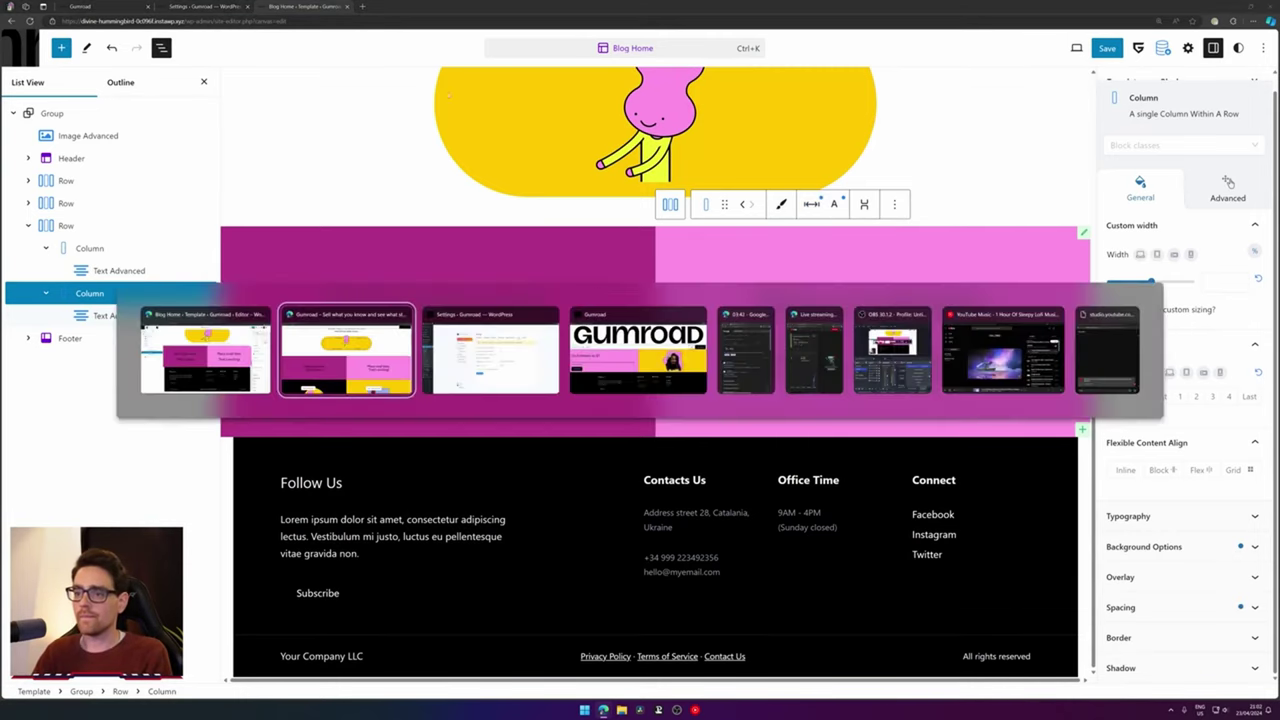
pyautogui.click(615, 332)
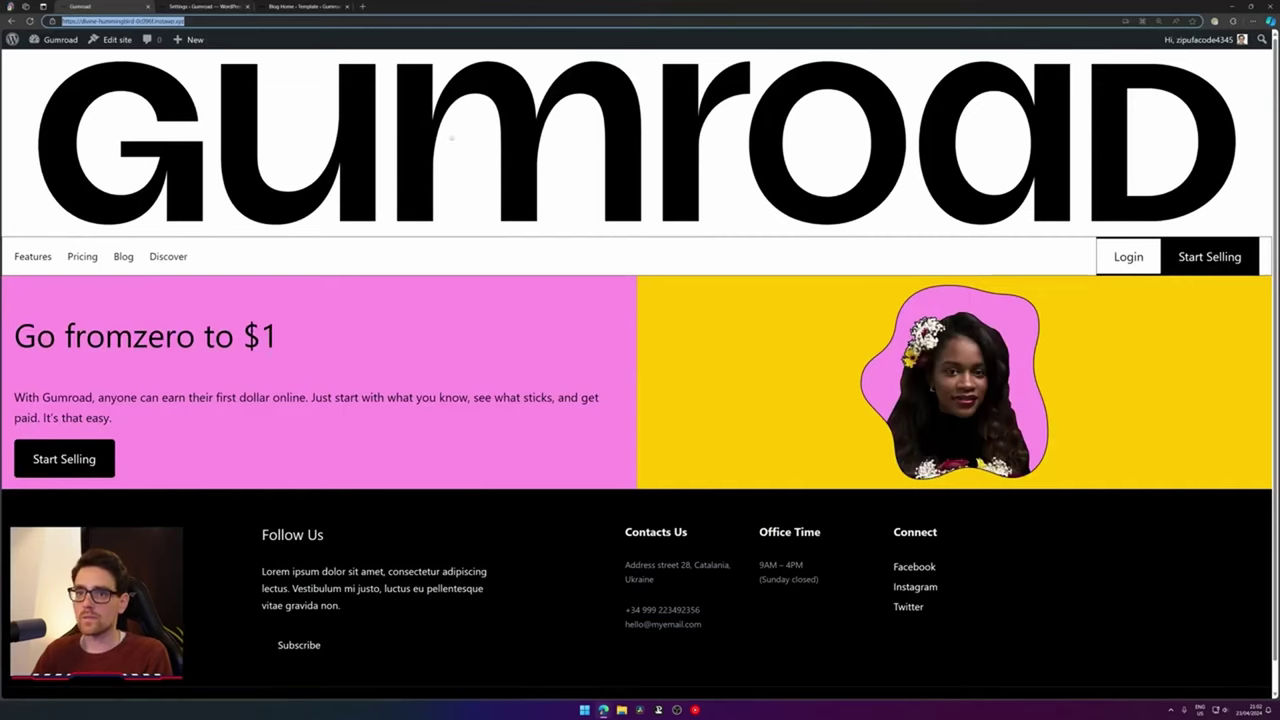
pyautogui.hotkey('alt', 'Tab')
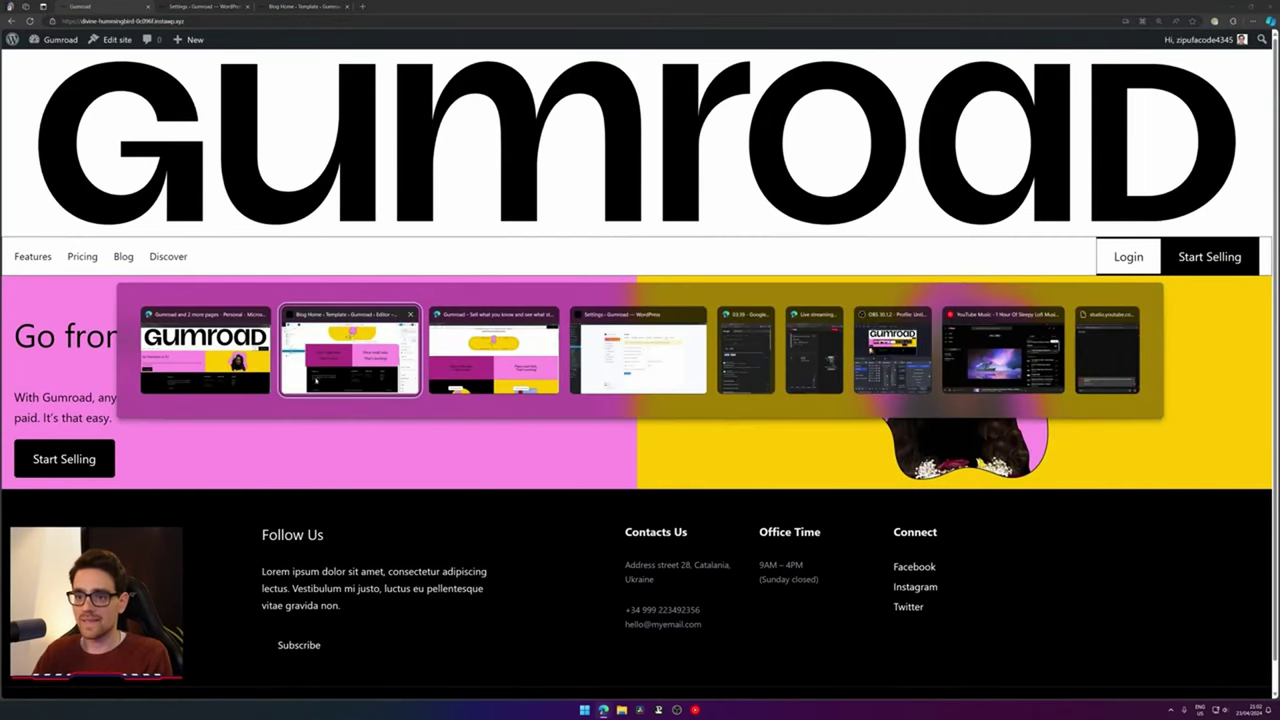
pyautogui.click(555, 340)
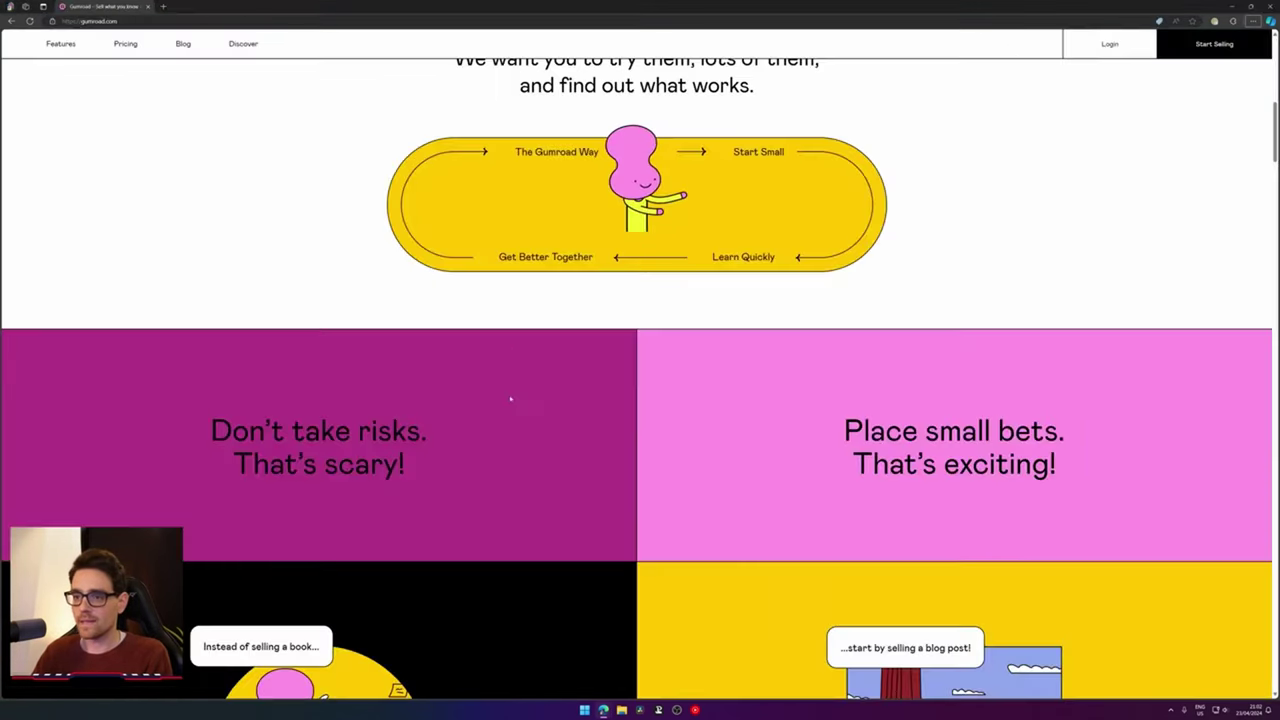
pyautogui.scroll(-5, 571, 331)
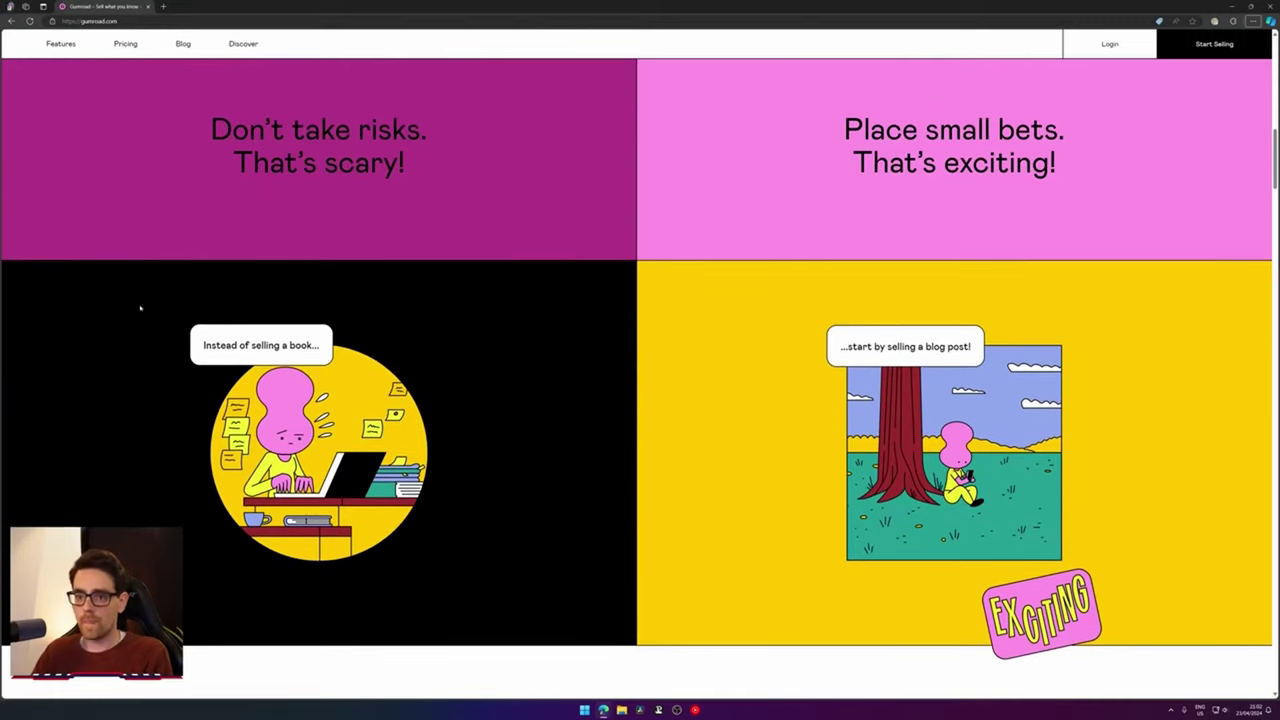
# Return to the template's browser window and close the site preview and GreenShift settings pages, keeping only the Blog Home template open
pyautogui.hotkey('alt', 'Tab')
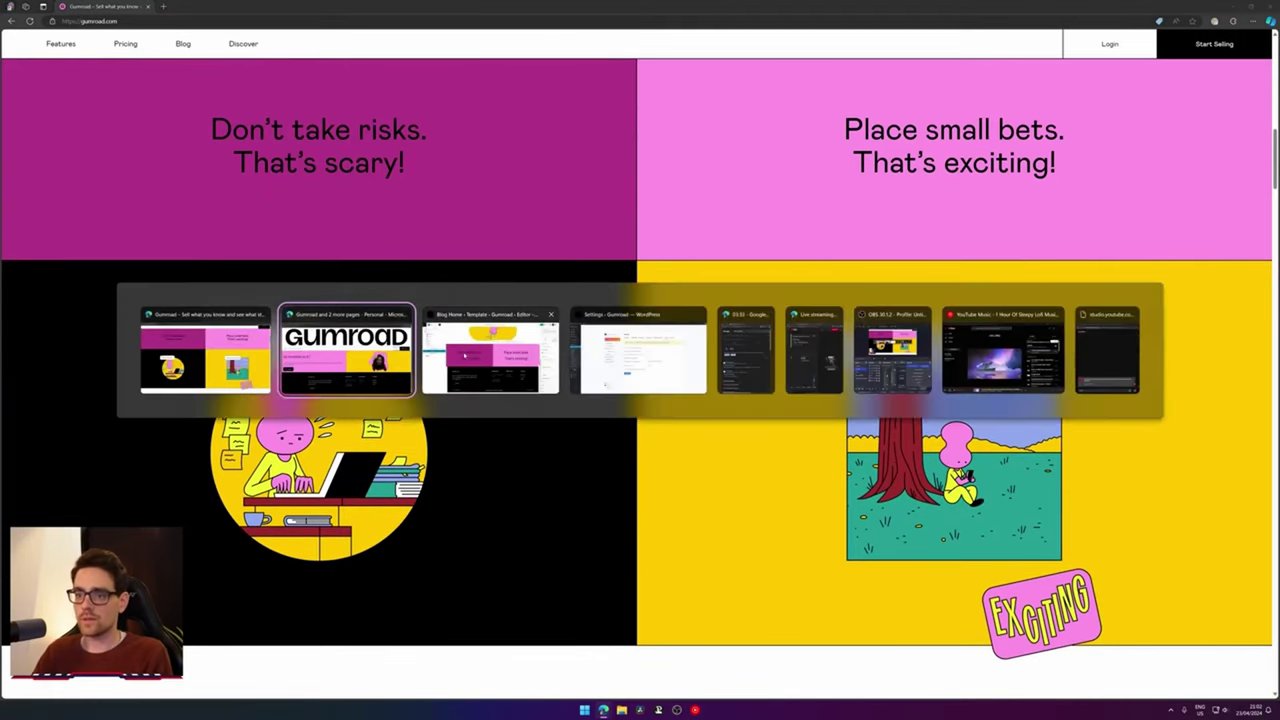
pyautogui.hotkey('ctrl', 'w')
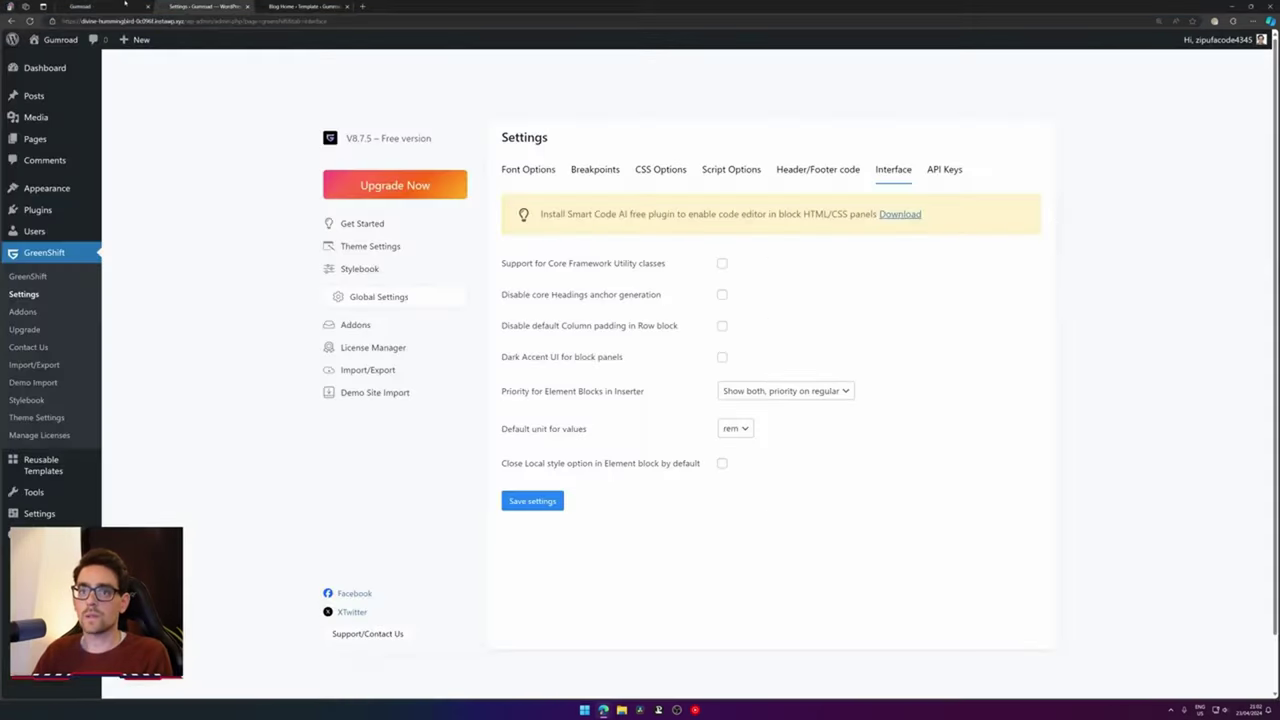
pyautogui.click(188, 6)
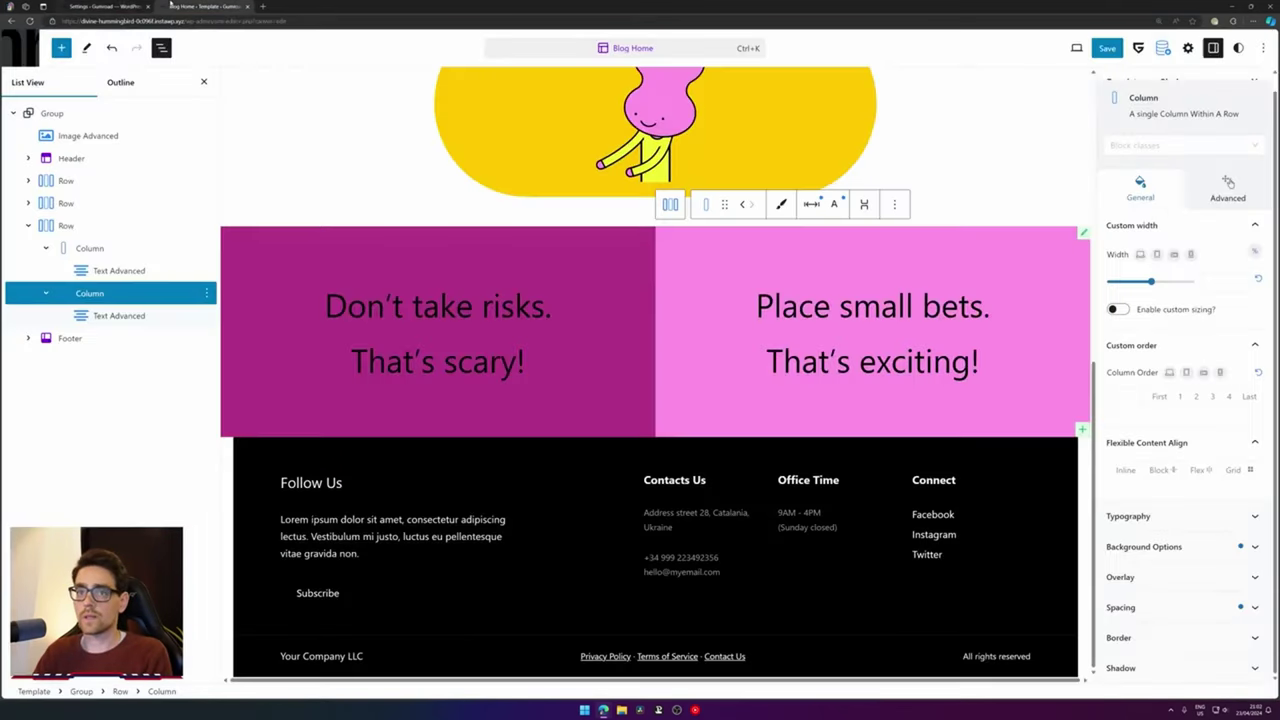
pyautogui.middleClick(104, 5)
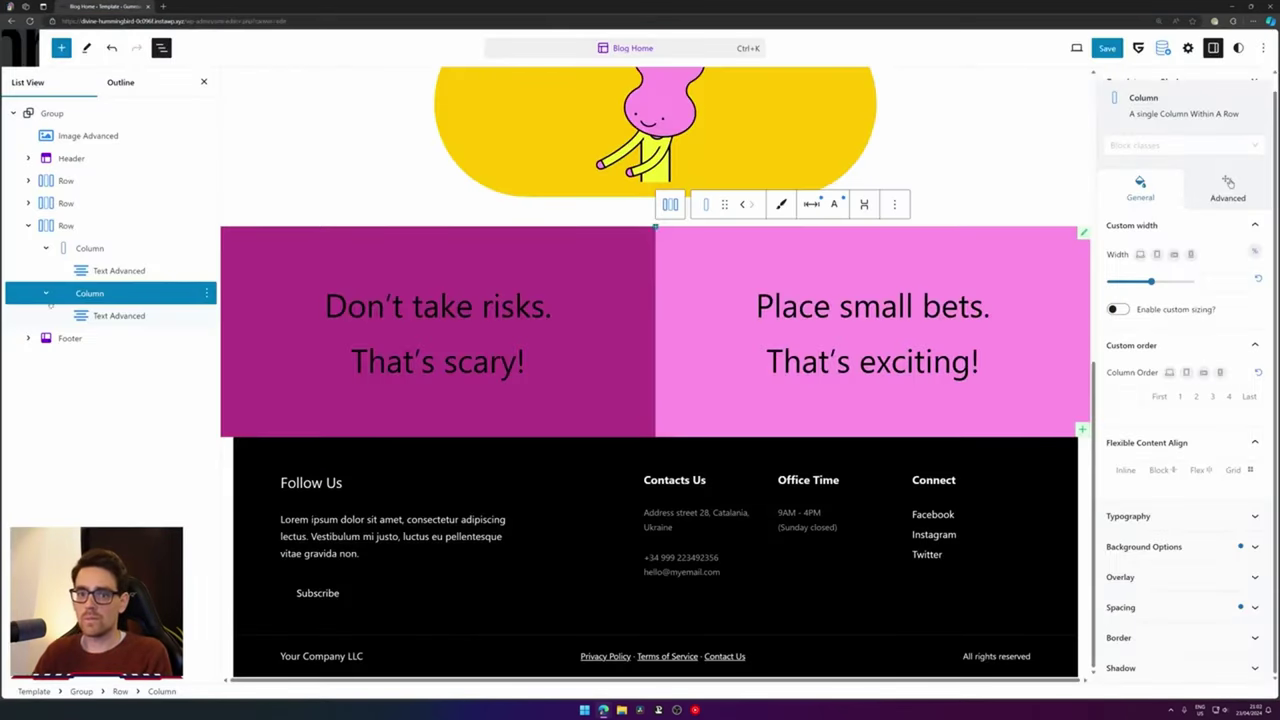
# Add a GreenShift Row block with two equal columns directly after the "Don't take risks" row
pyautogui.click(66, 225)
pyautogui.click(206, 225)
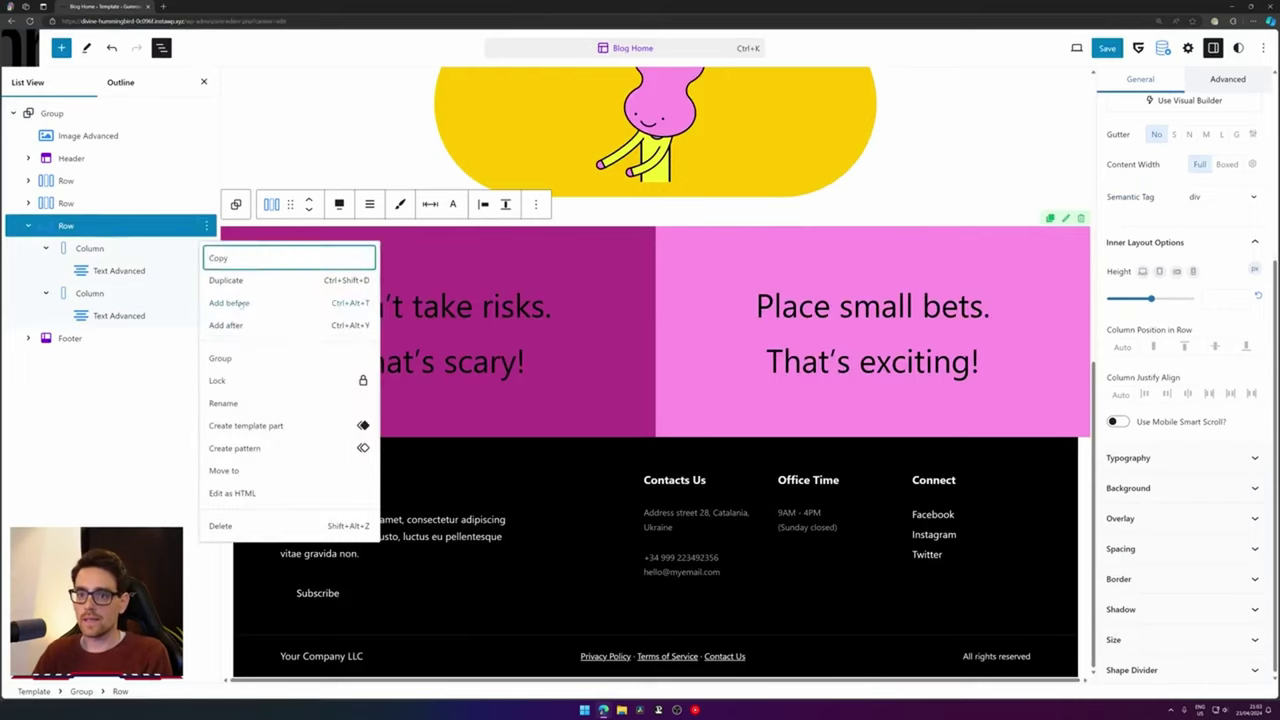
pyautogui.click(222, 325)
pyautogui.write('/r')
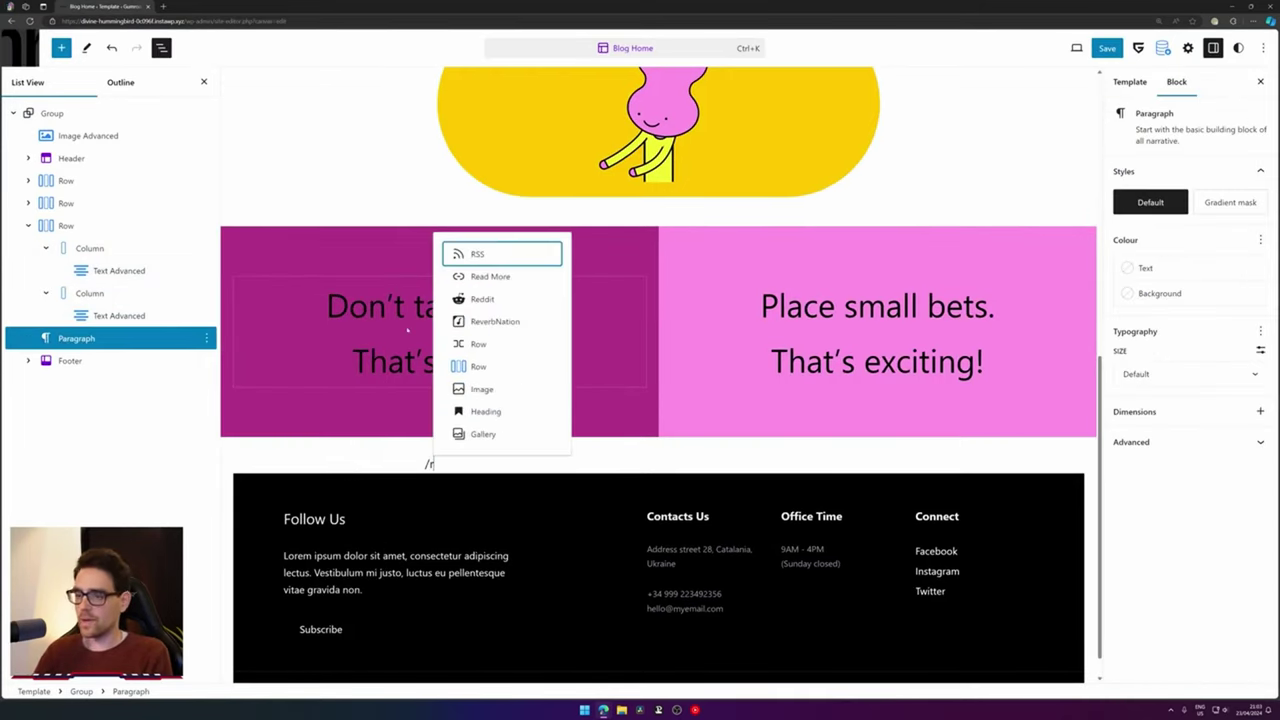
pyautogui.press('Down')
pyautogui.press('Down')
pyautogui.press('Down')
pyautogui.press('Down')
pyautogui.press('Down')
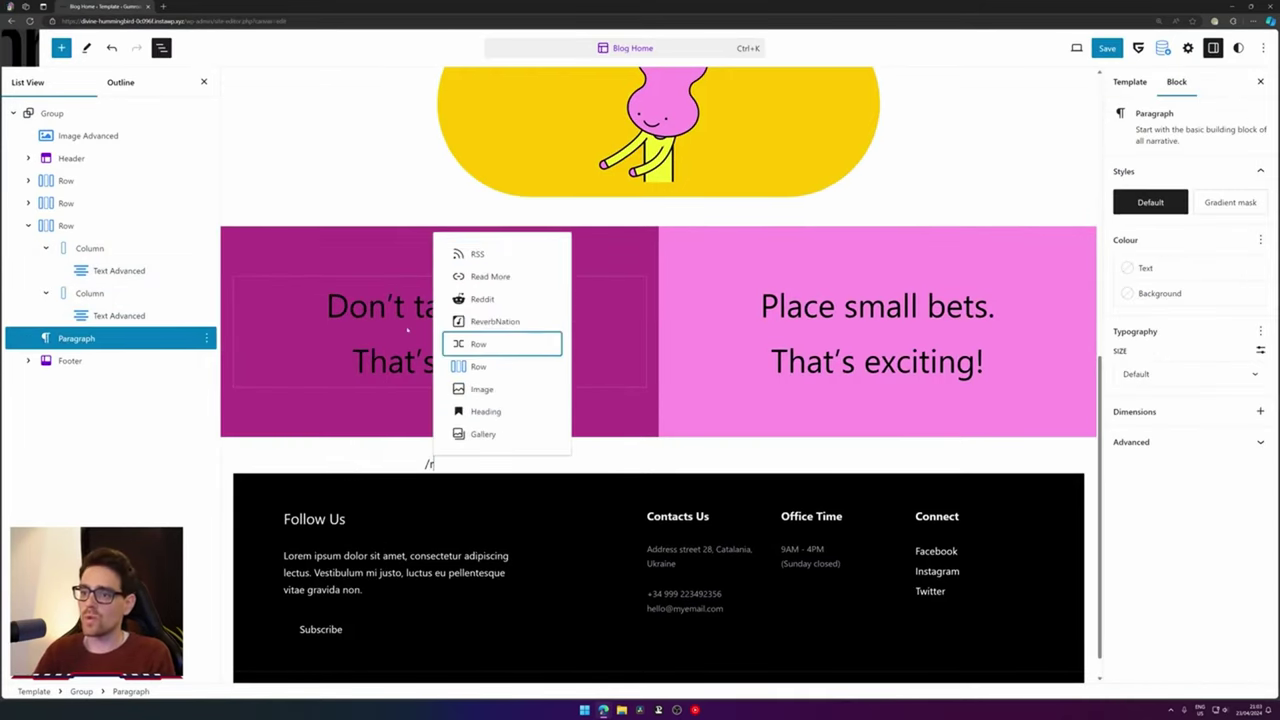
pyautogui.press('Return')
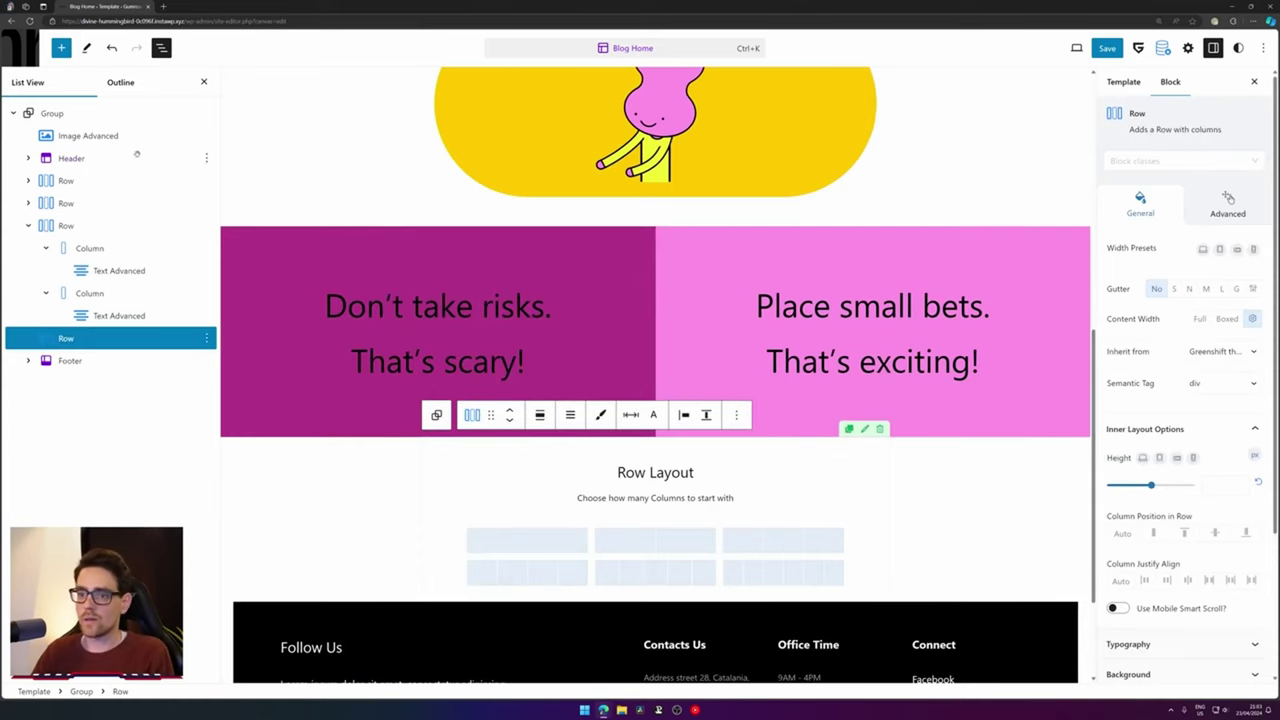
pyautogui.click(537, 540)
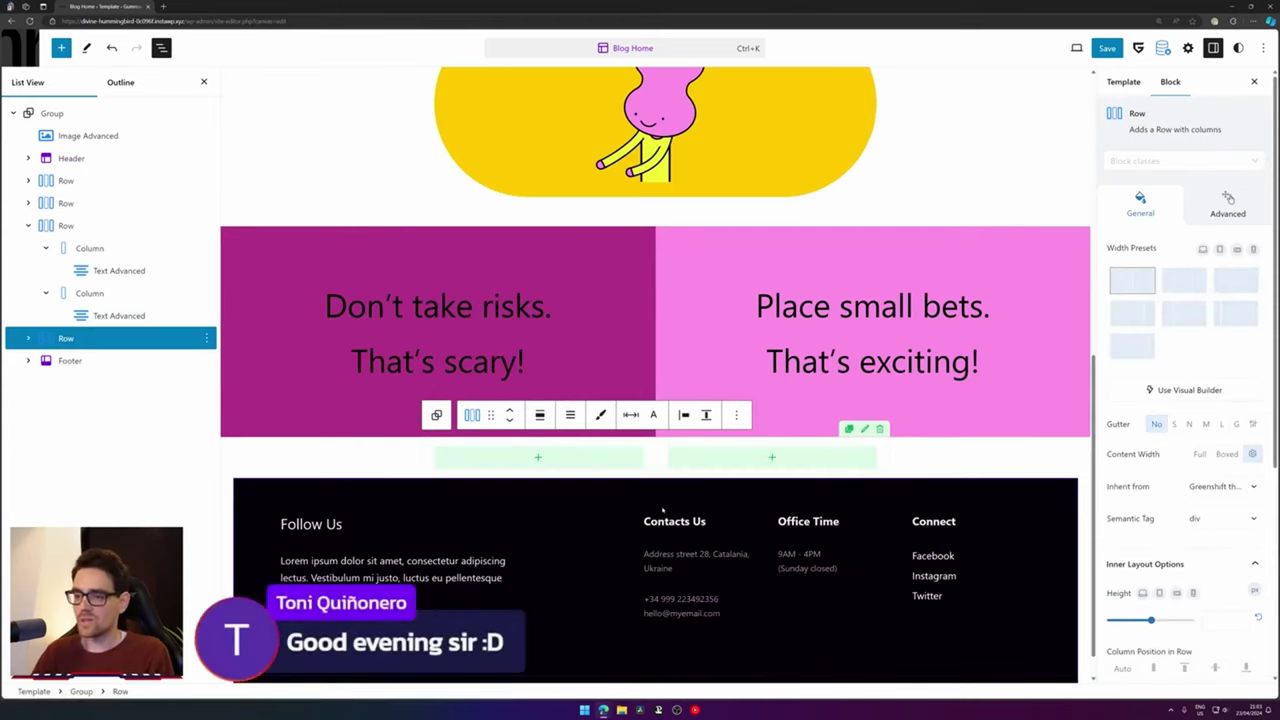
# Make the new empty row full width and set its content width to Full
pyautogui.click(540, 414)
pyautogui.click(570, 512)
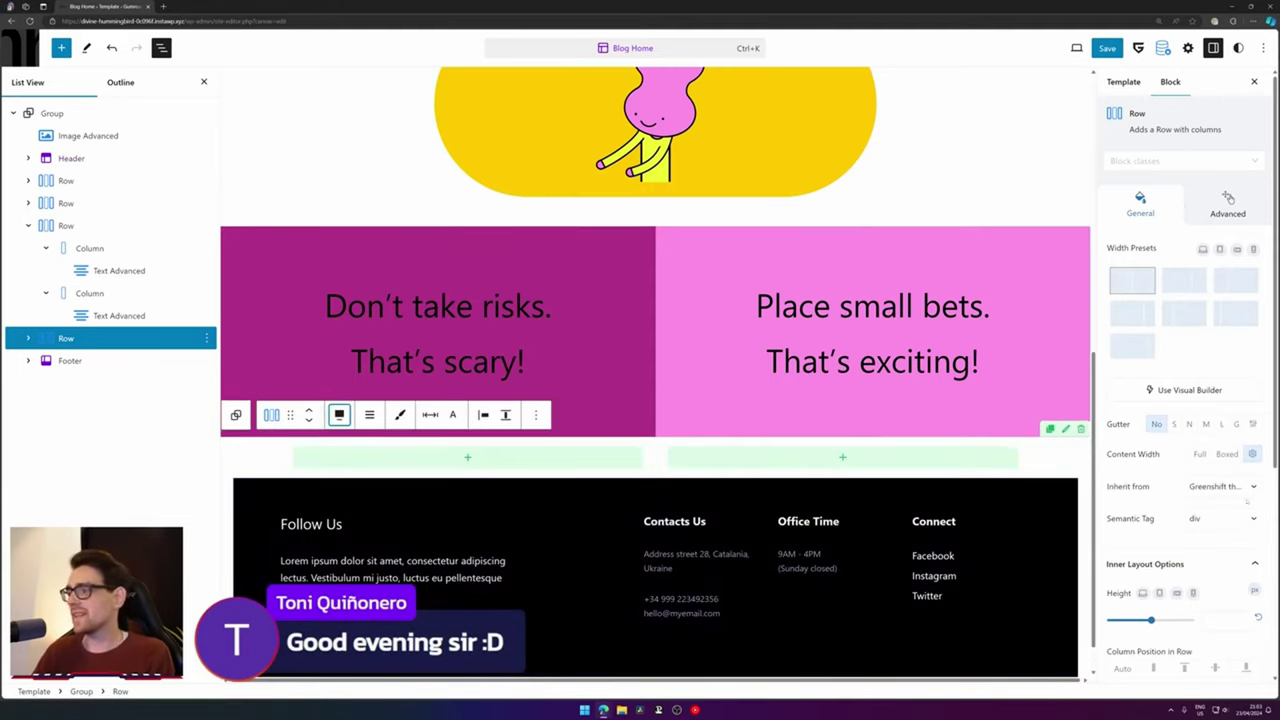
pyautogui.scroll(-1, 1248, 500)
pyautogui.click(1200, 361)
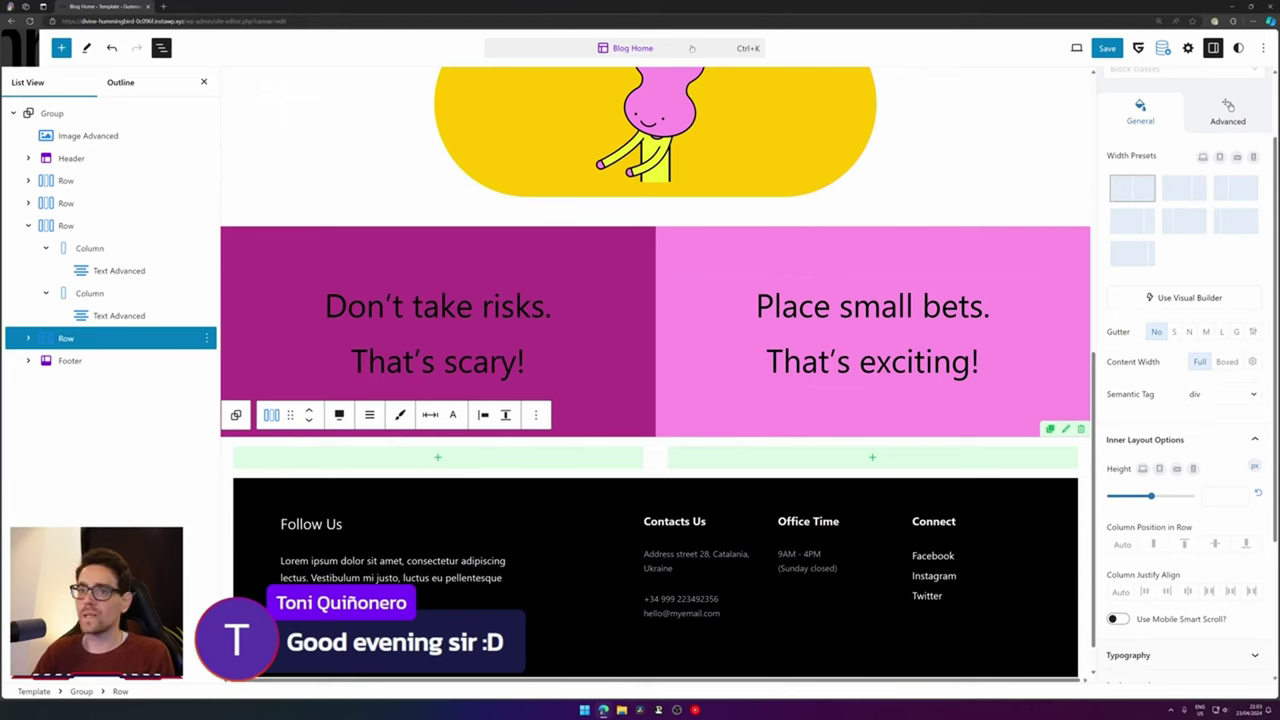
# Compare with the Gumroad homepage and insert an Image Advanced block with the round laptop-and-books illustration in the new row's first column
pyautogui.hotkey('alt', 'Tab')
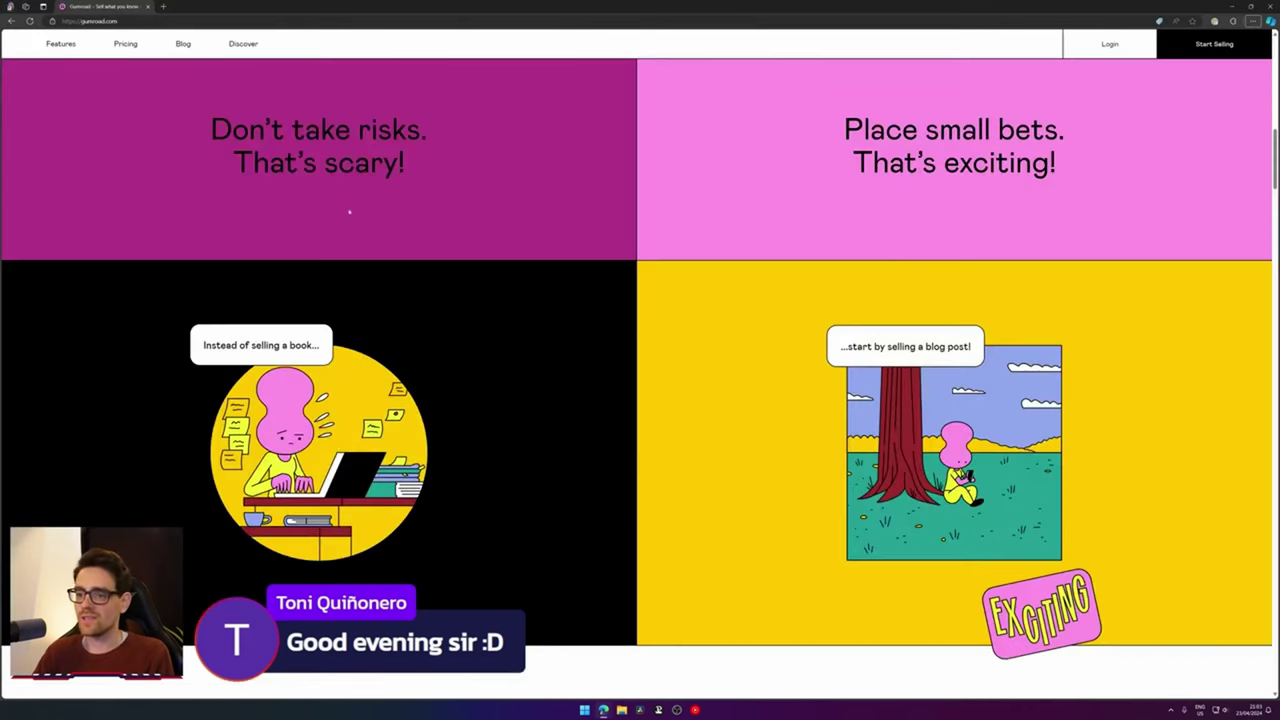
pyautogui.hotkey('alt', 'Tab')
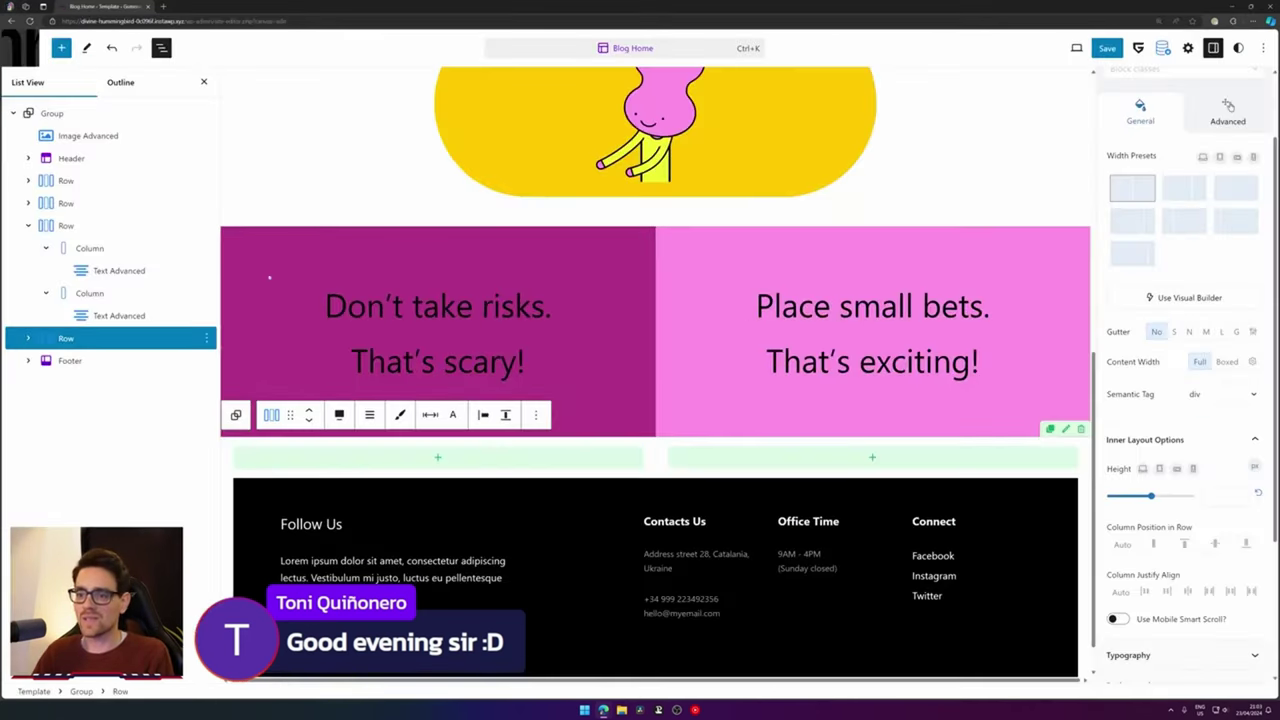
pyautogui.click(283, 463)
pyautogui.click(283, 463)
pyautogui.hotkey('alt', 'Tab')
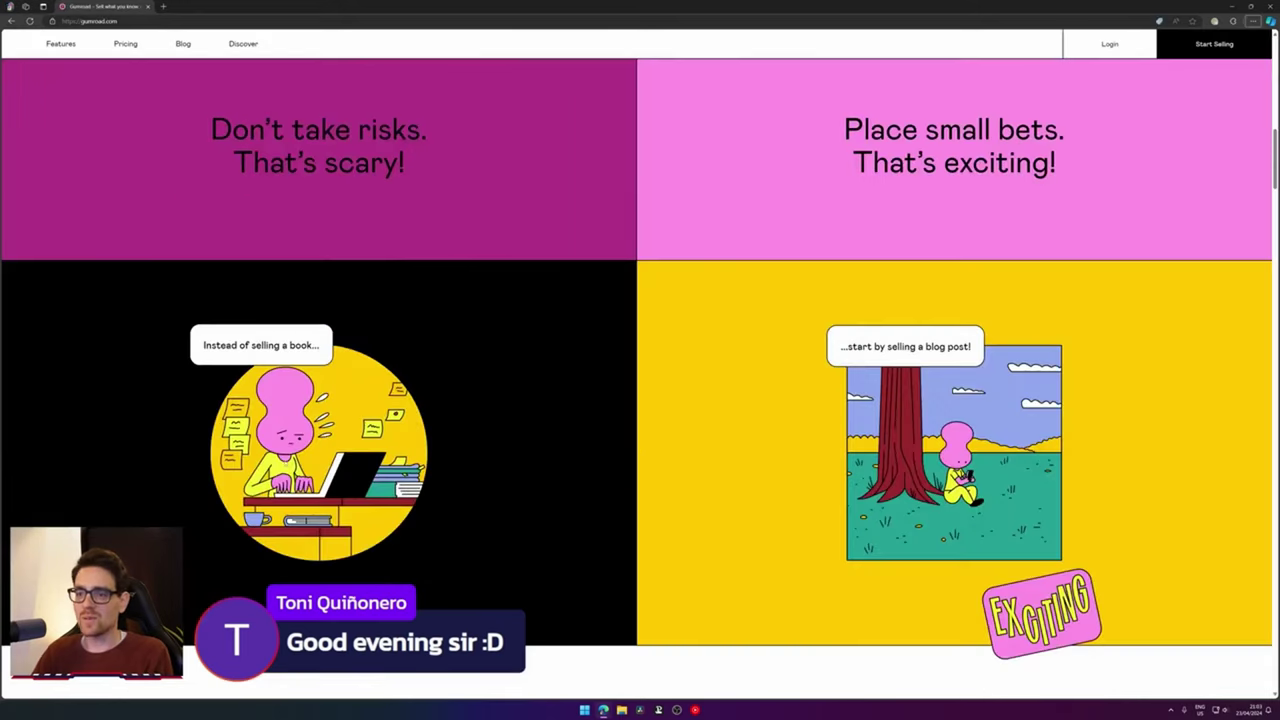
pyautogui.hotkey('alt', 'Tab')
pyautogui.click(380, 456)
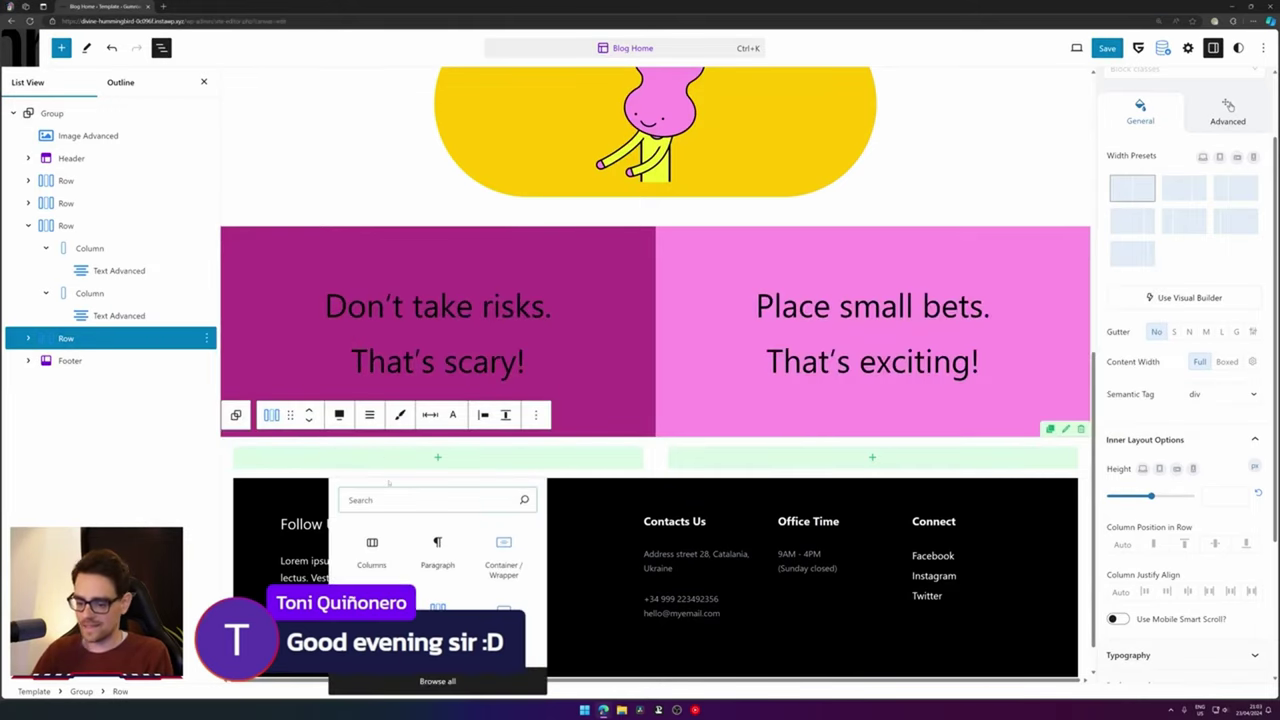
pyautogui.write('image')
pyautogui.click(434, 552)
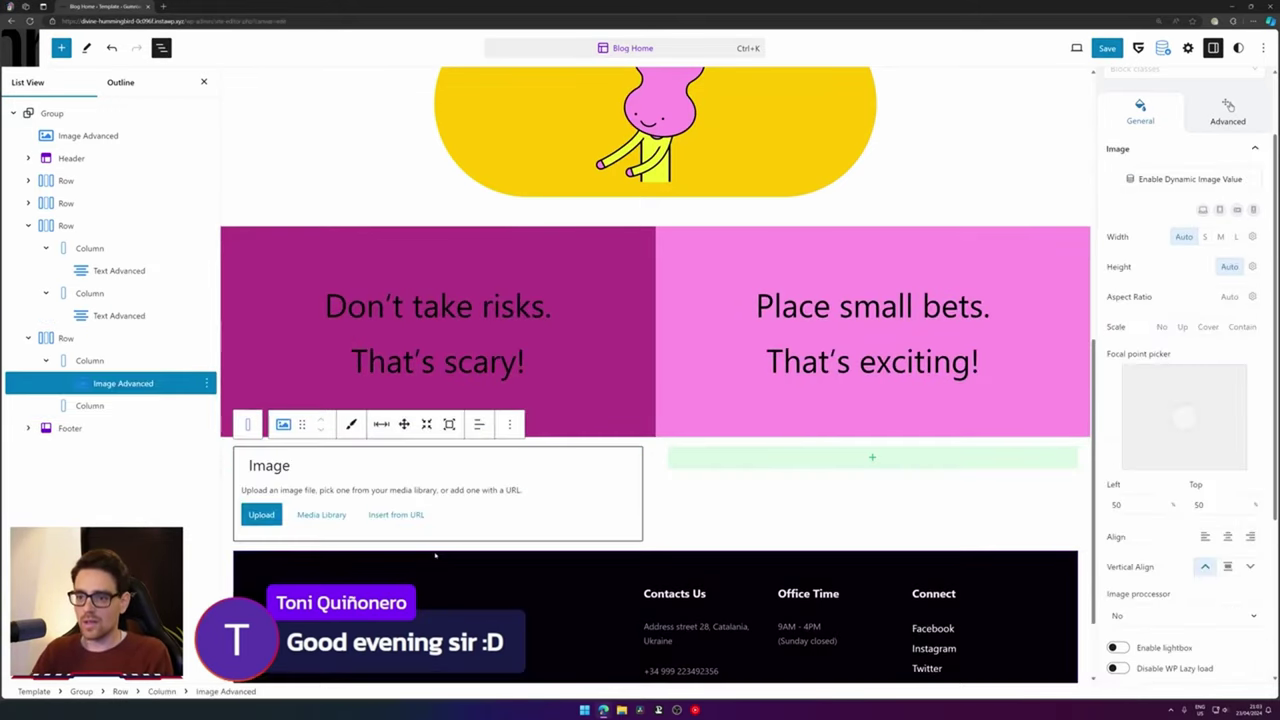
pyautogui.click(325, 515)
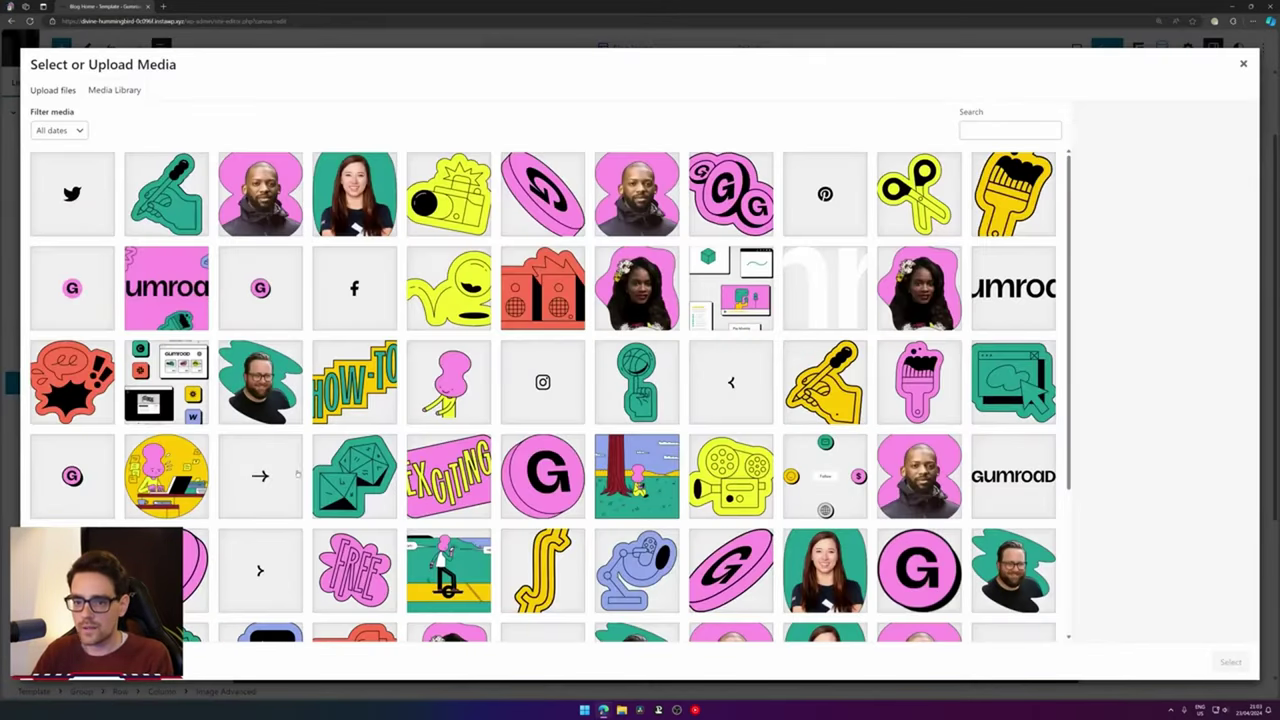
pyautogui.click(205, 476)
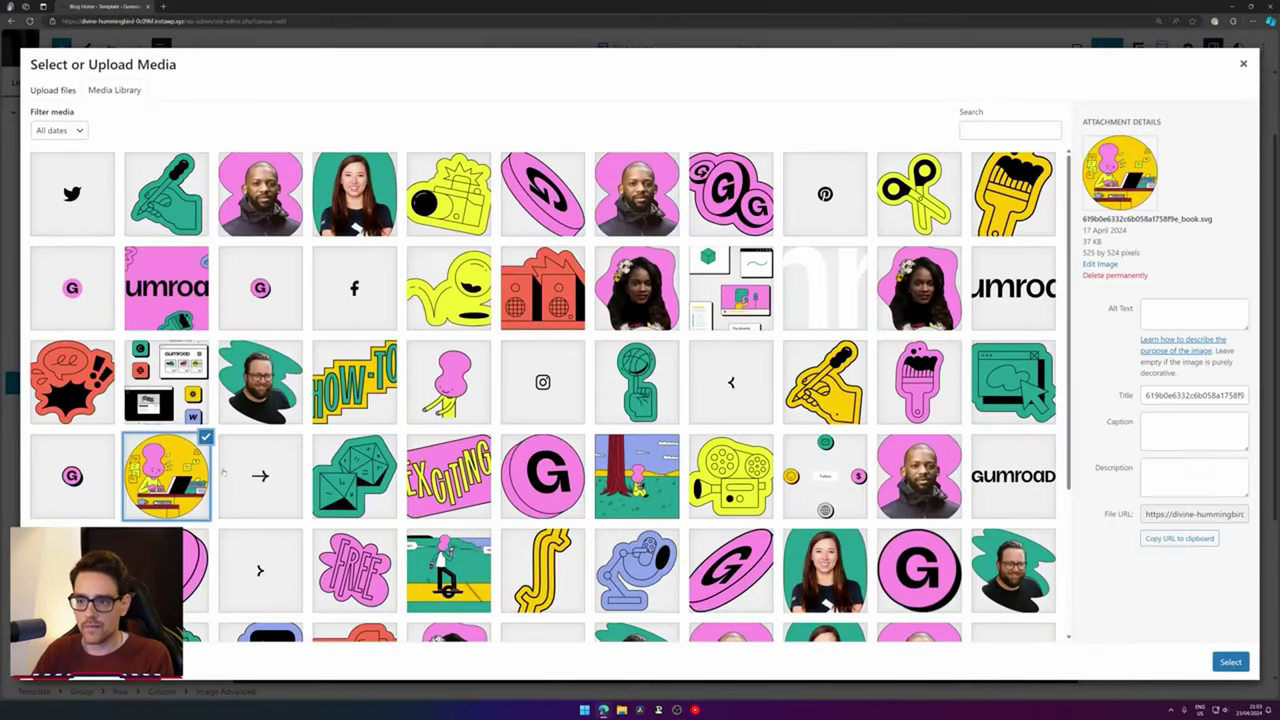
pyautogui.click(1230, 661)
# Insert an Image Advanced block with the illustration of the figure sitting under a tree in the new row's second column
pyautogui.click(818, 457)
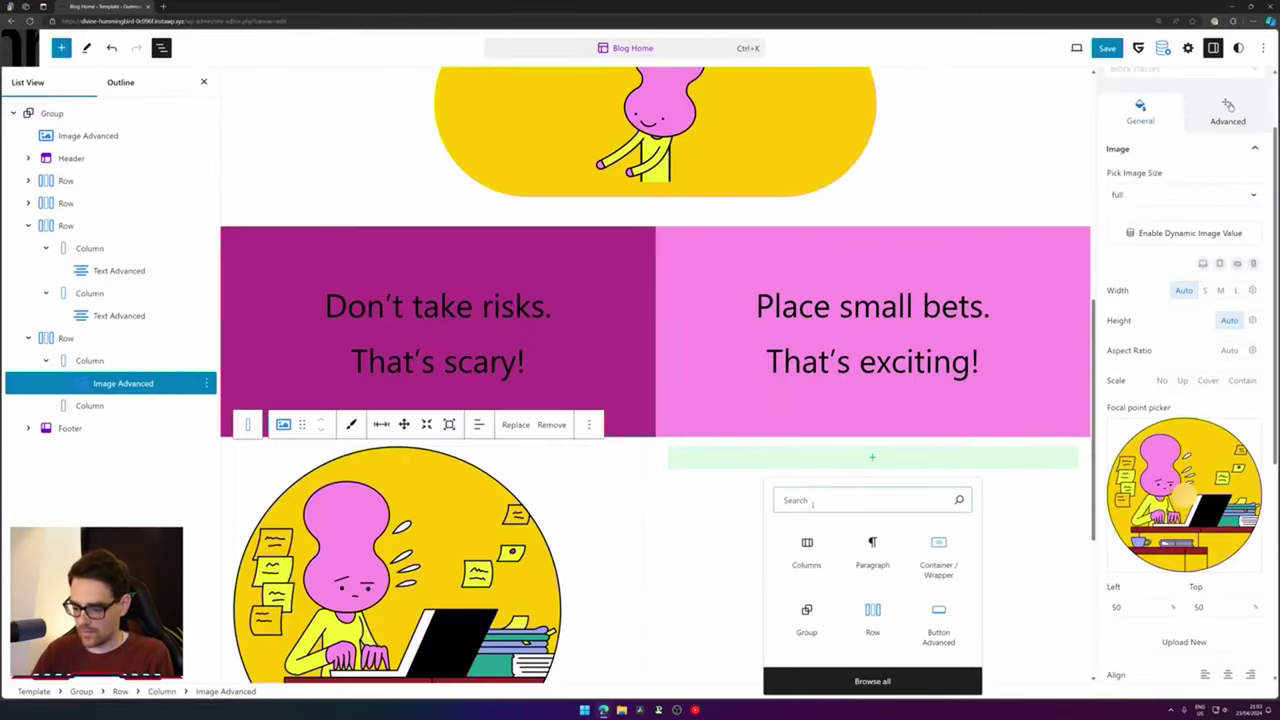
pyautogui.write('iamge')
pyautogui.press('BackSpace')
pyautogui.press('BackSpace')
pyautogui.write('mag4')
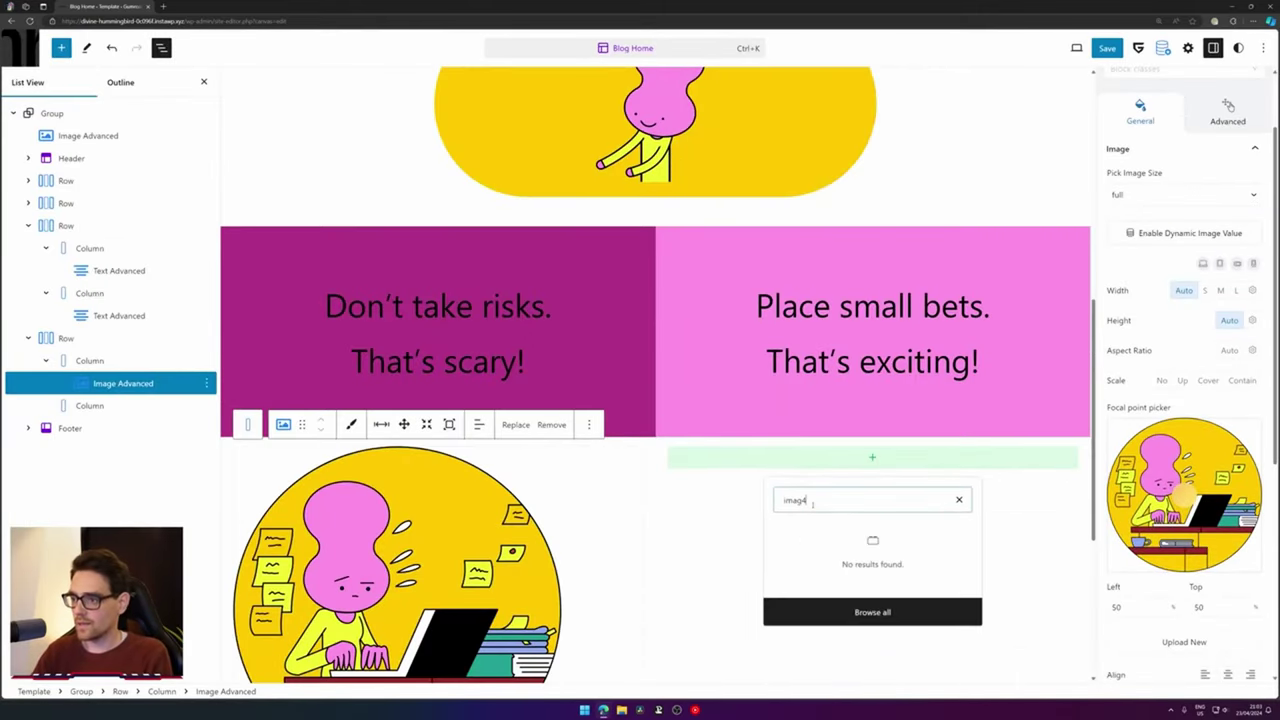
pyautogui.click(867, 560)
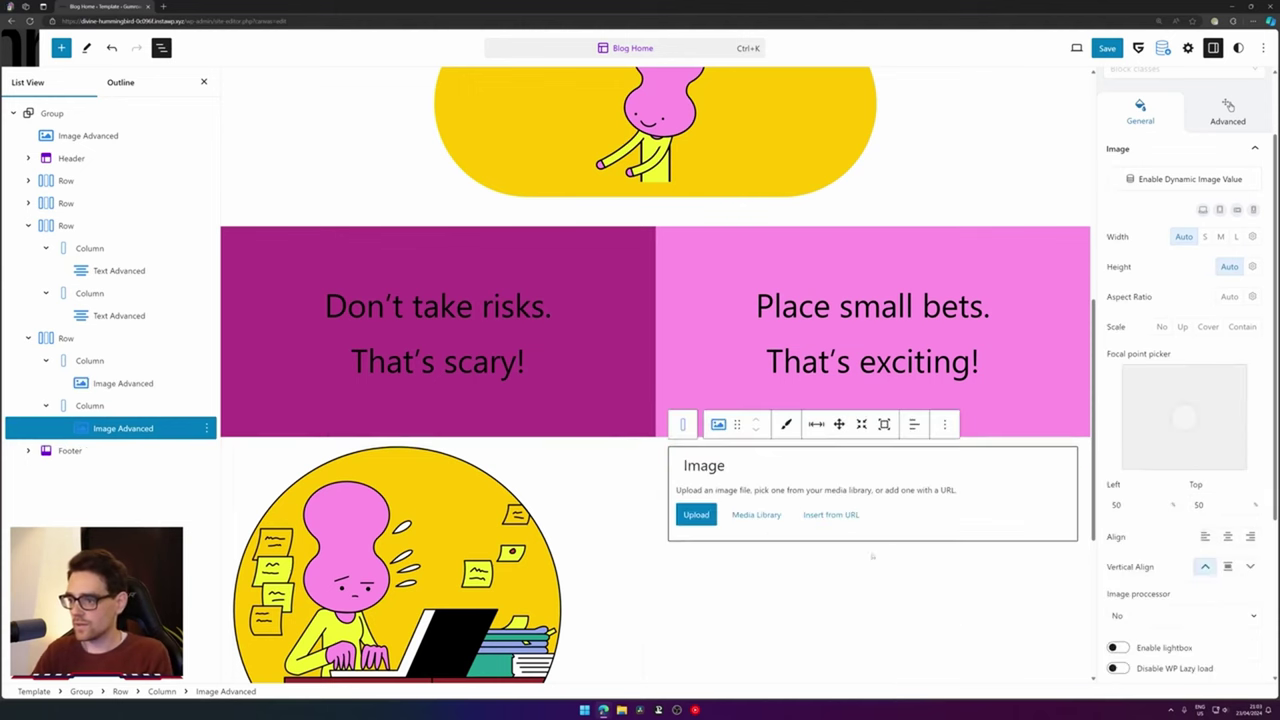
pyautogui.click(760, 514)
pyautogui.hotkey('alt', 'Tab')
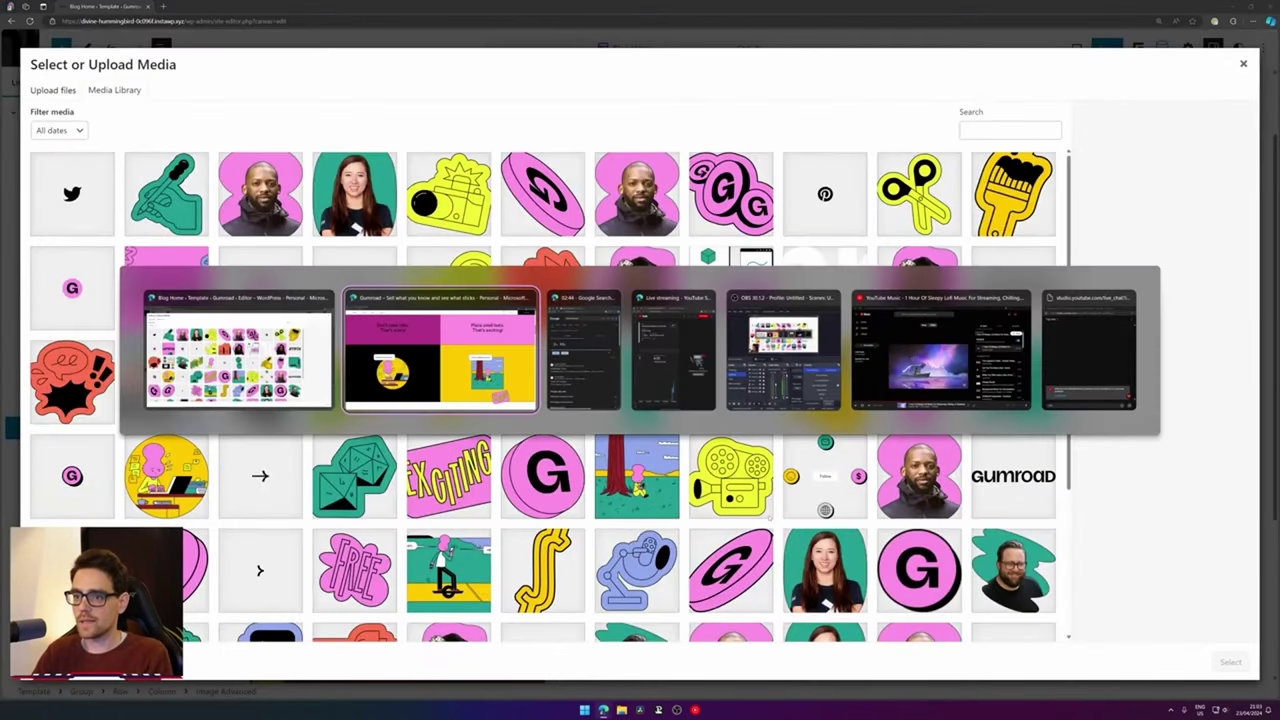
pyautogui.hotkey('alt', 'Tab')
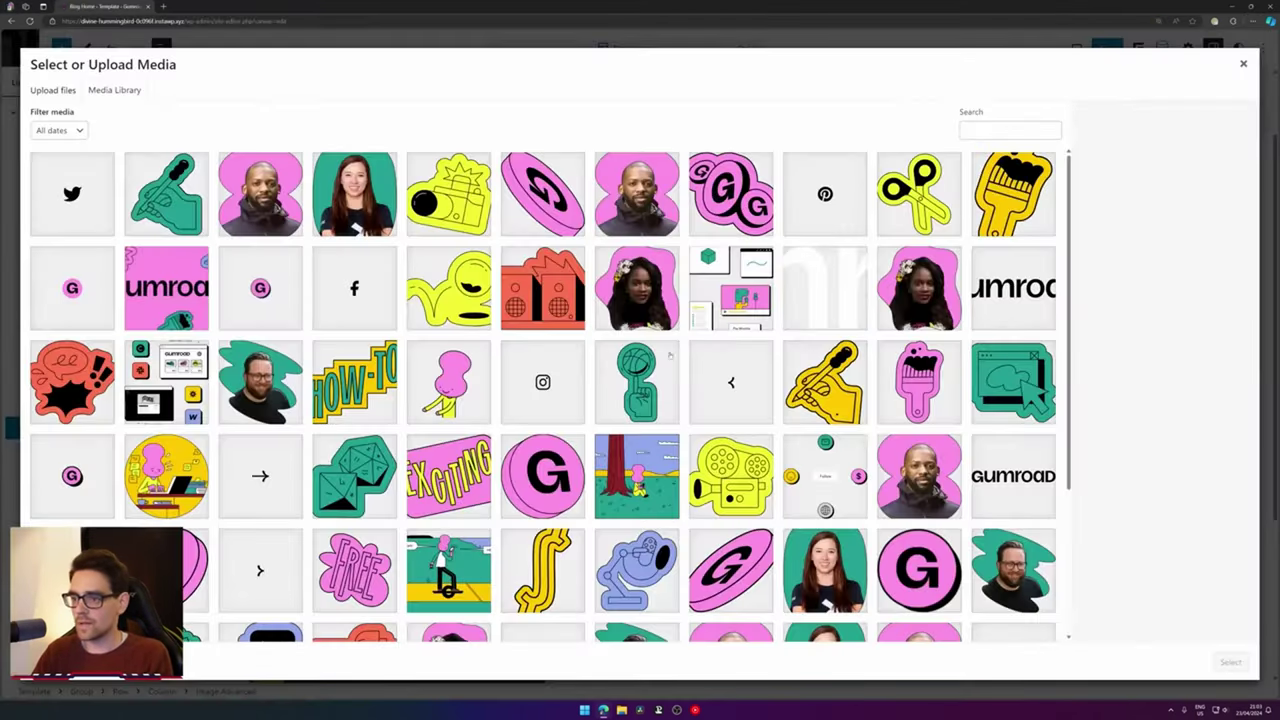
pyautogui.click(636, 476)
pyautogui.click(1230, 662)
pyautogui.scroll(-5, 571, 234)
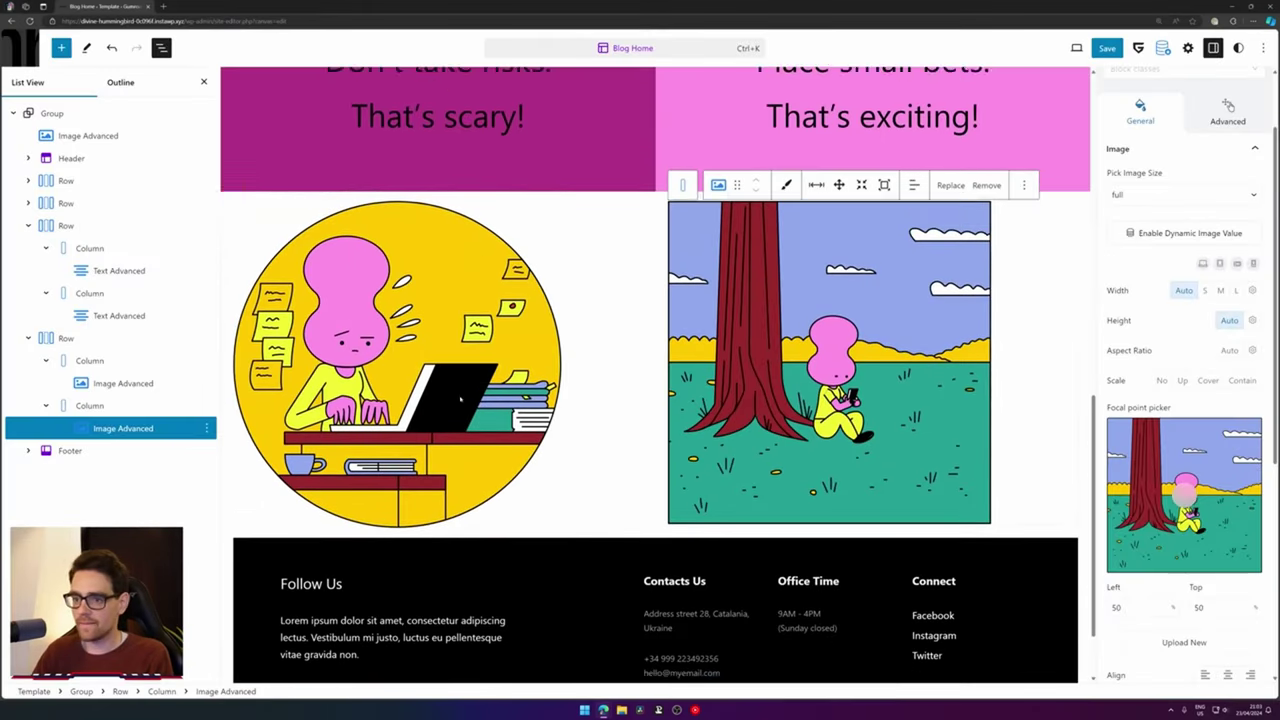
# Set the laptop illustration's column to Flex and centre its content with Justify Content and Align Items
pyautogui.click(89, 360)
pyautogui.click(1200, 470)
pyautogui.scroll(-3, 1200, 470)
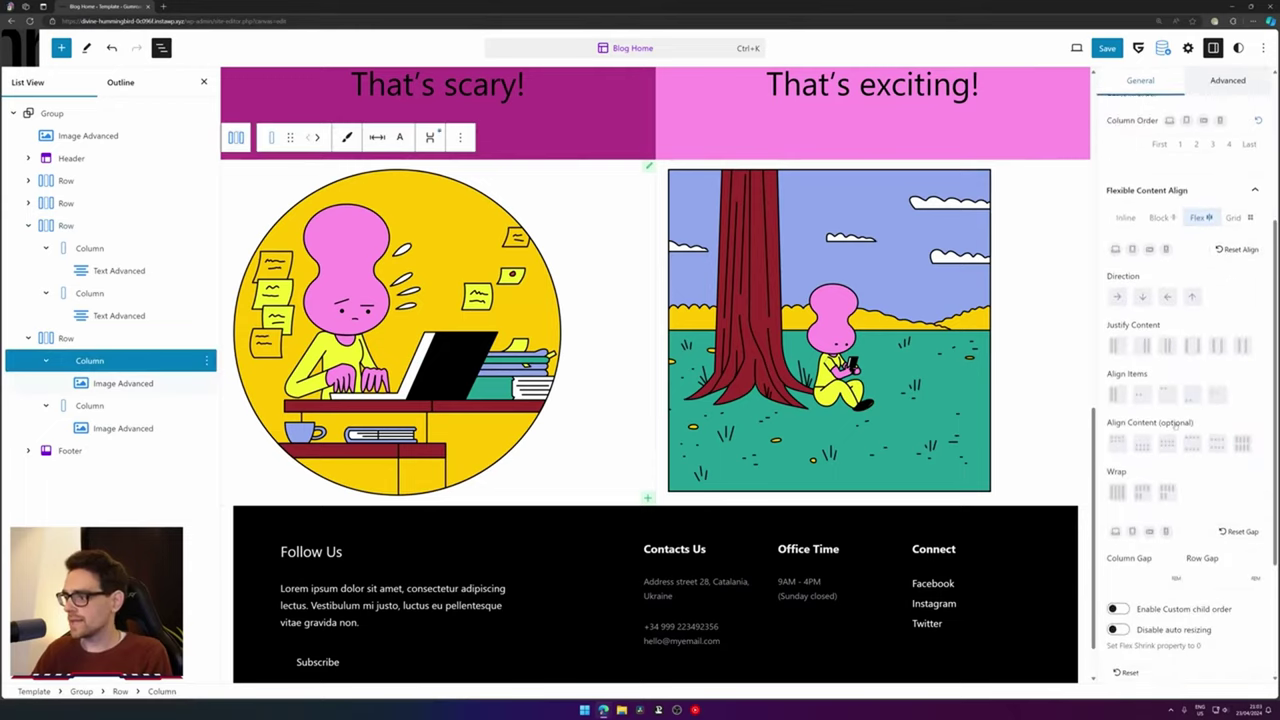
pyautogui.click(1167, 320)
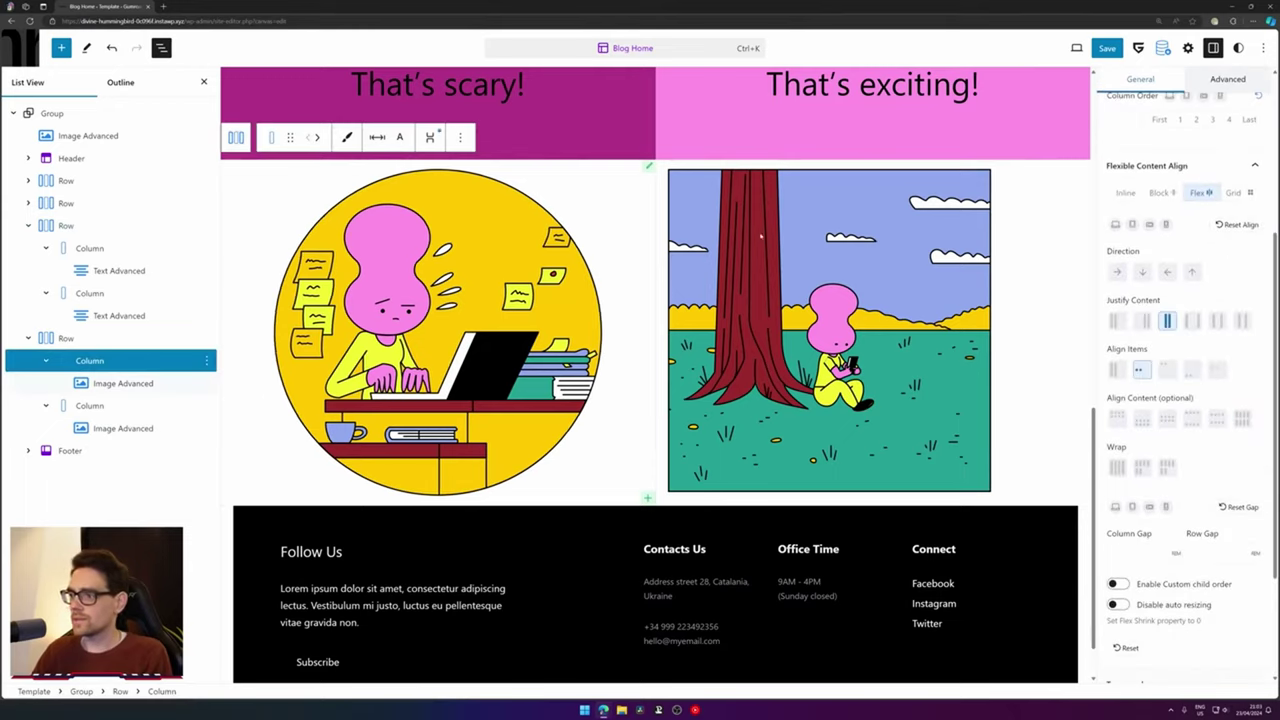
# Set the tree illustration's column to Flex and centre its content with Justify Content and Align Items
pyautogui.click(1060, 250)
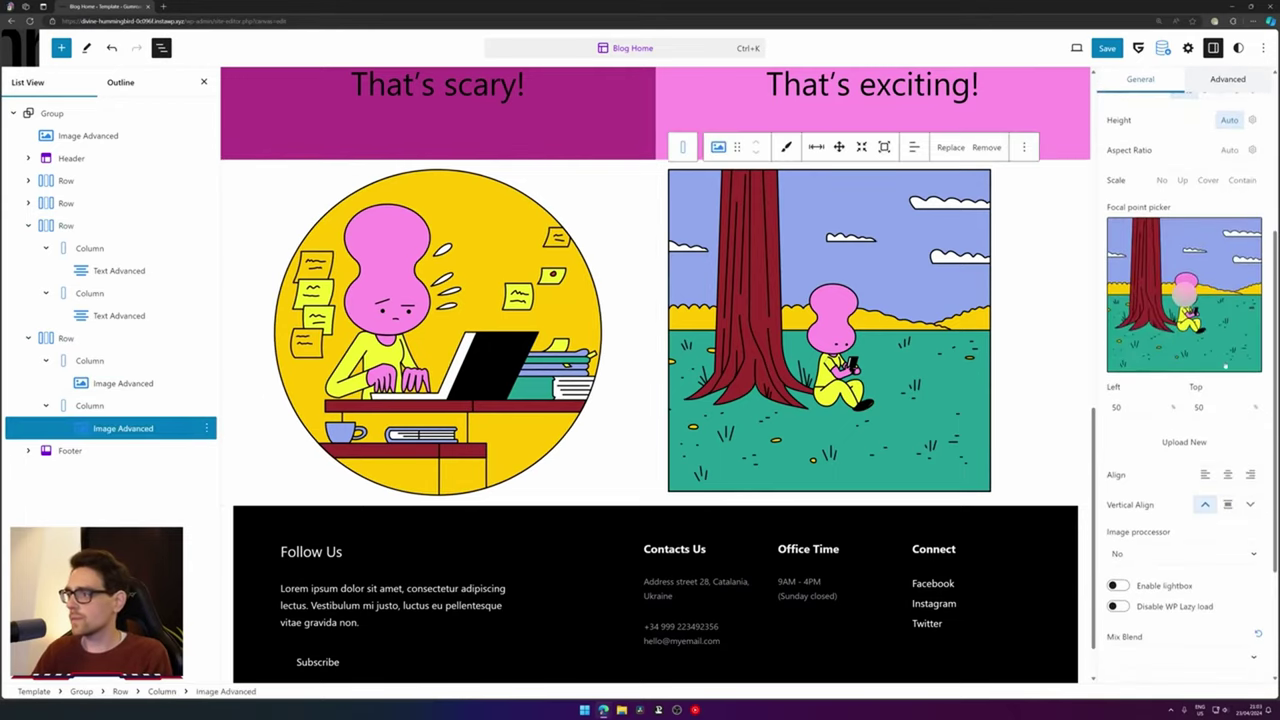
pyautogui.click(120, 405)
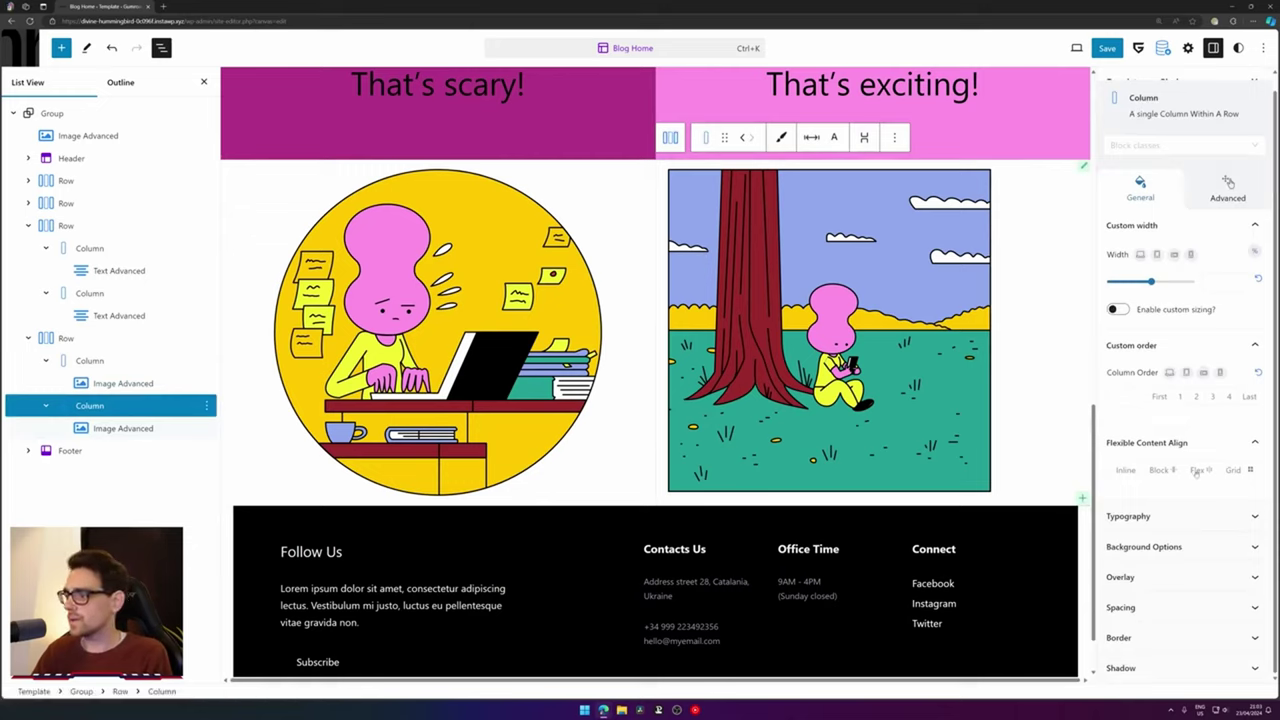
pyautogui.click(1197, 470)
pyautogui.click(1167, 600)
pyautogui.scroll(-3, 1167, 600)
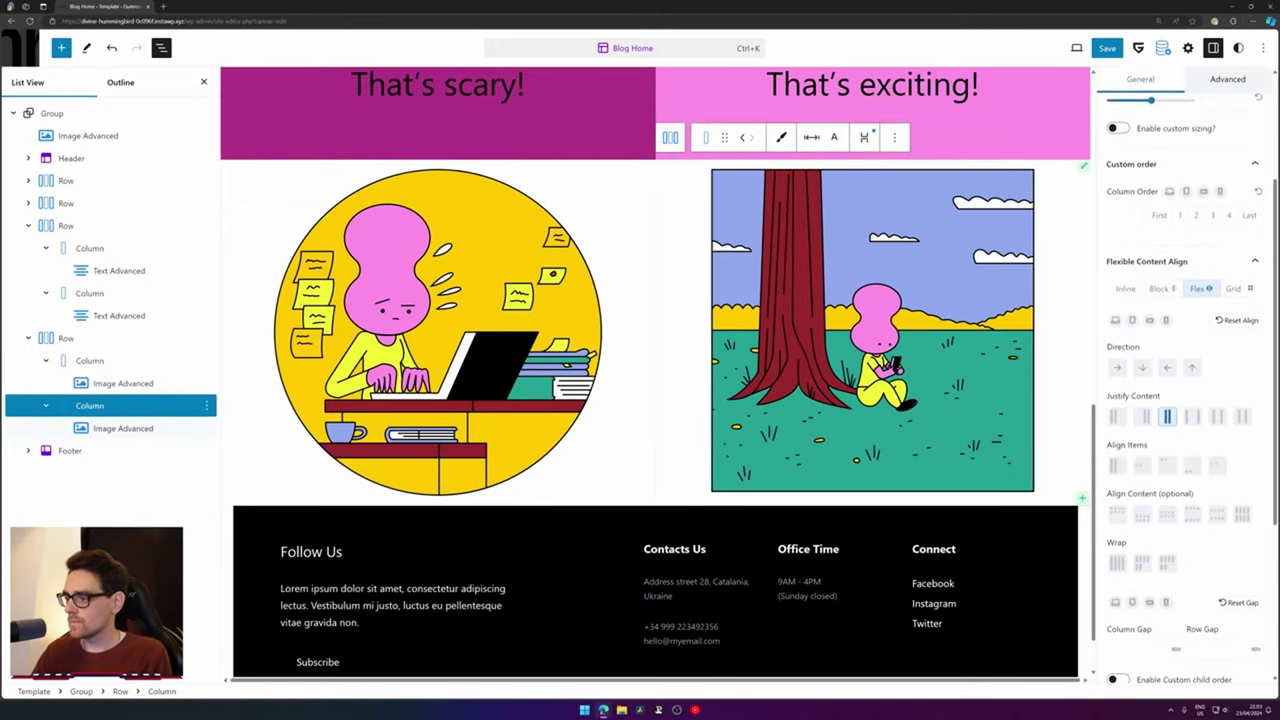
pyautogui.click(1138, 462)
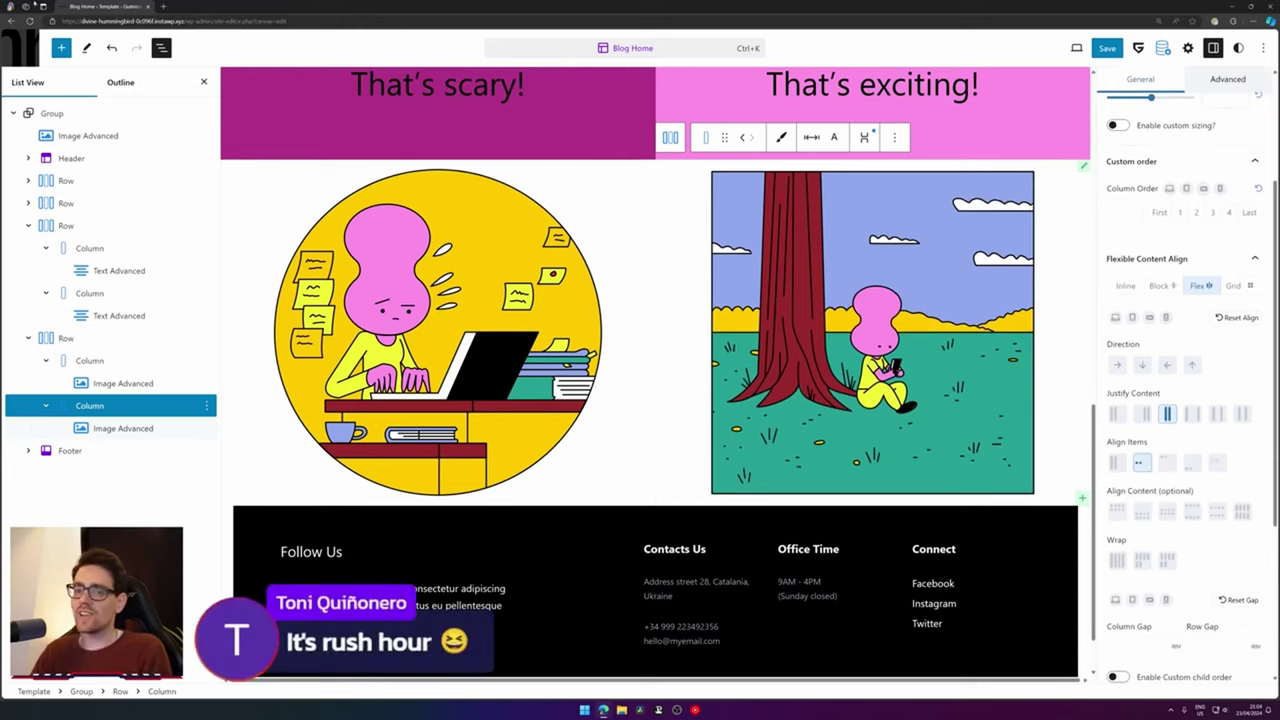
# Give the laptop illustration's column a black (000000) background colour
pyautogui.click(64, 340)
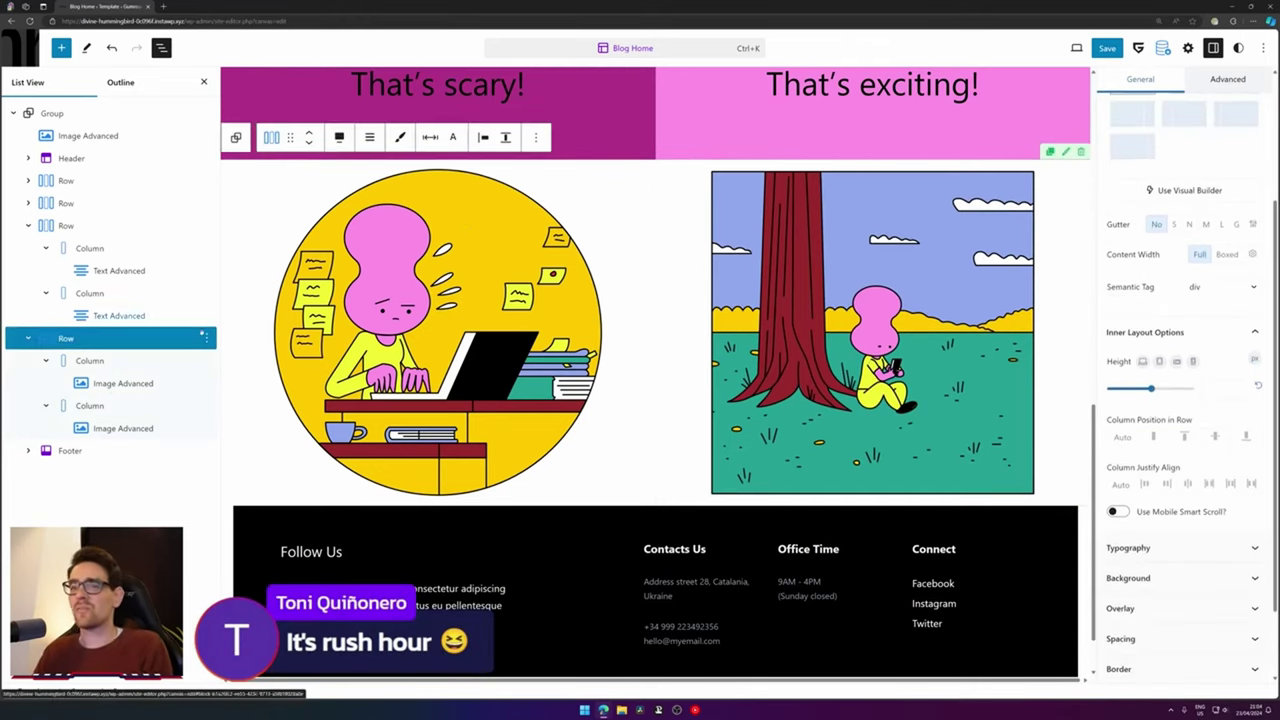
pyautogui.click(89, 360)
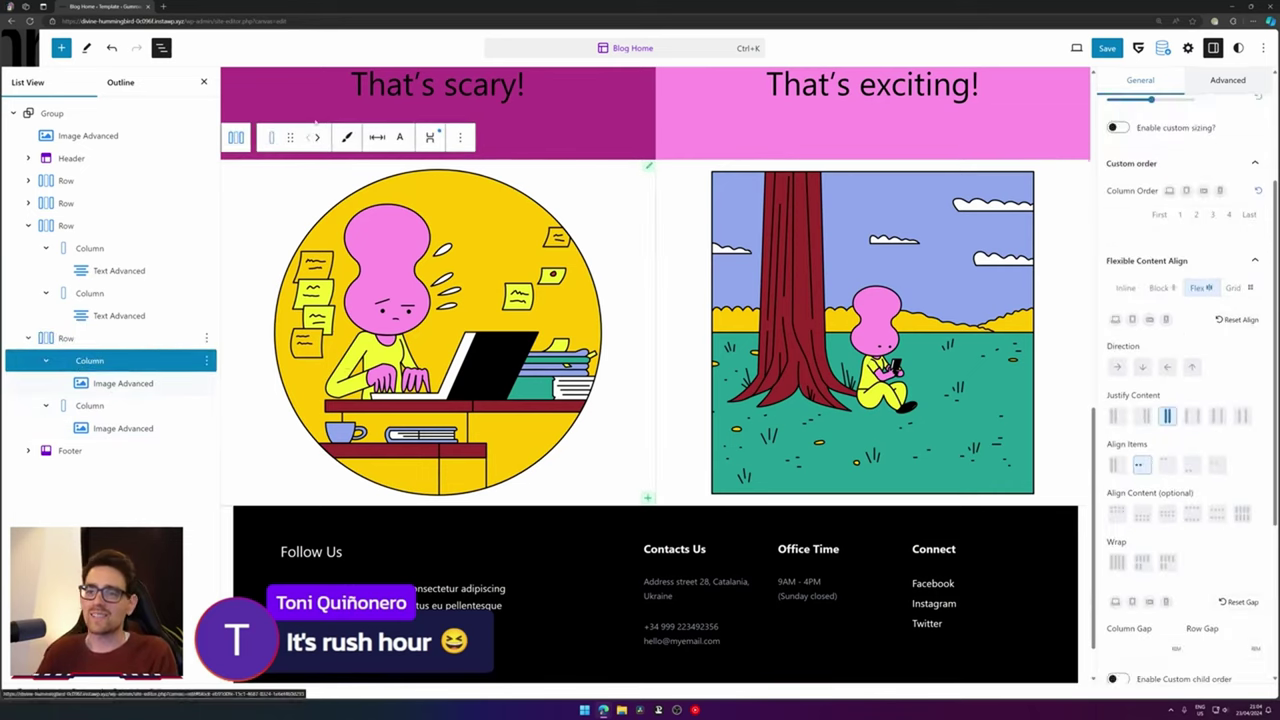
pyautogui.click(348, 137)
pyautogui.click(348, 139)
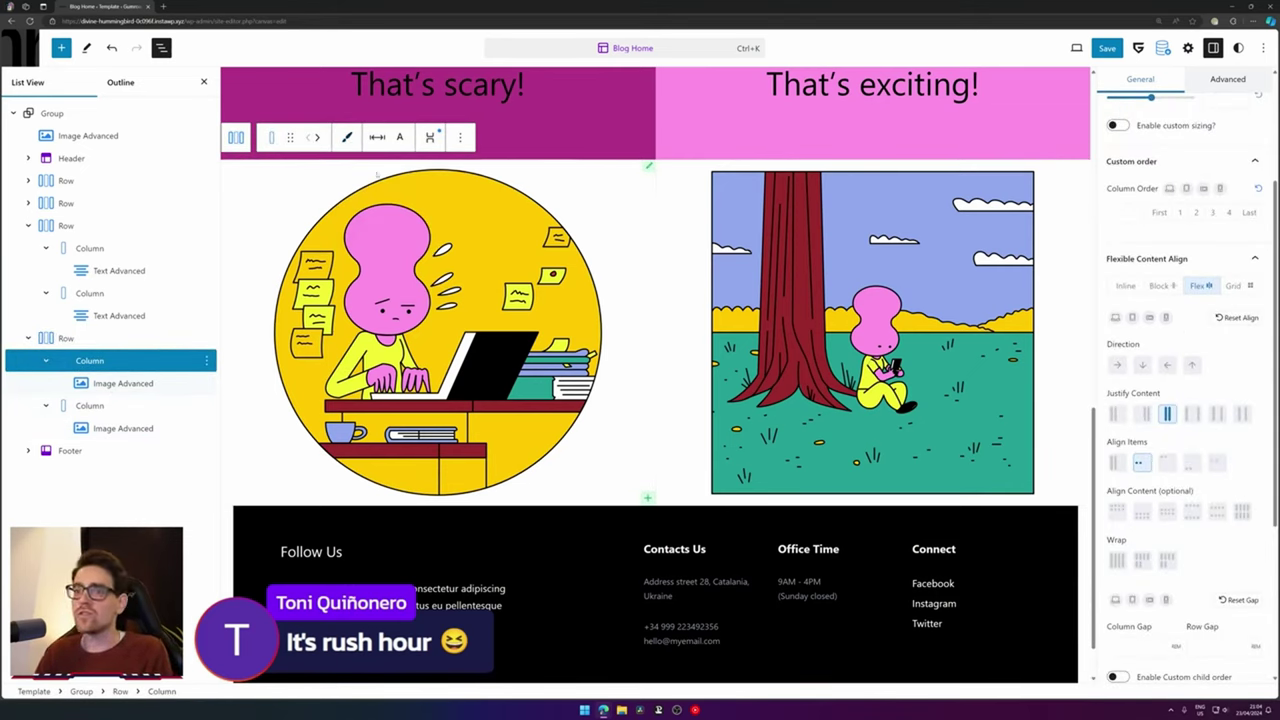
pyautogui.click(399, 137)
pyautogui.click(488, 170)
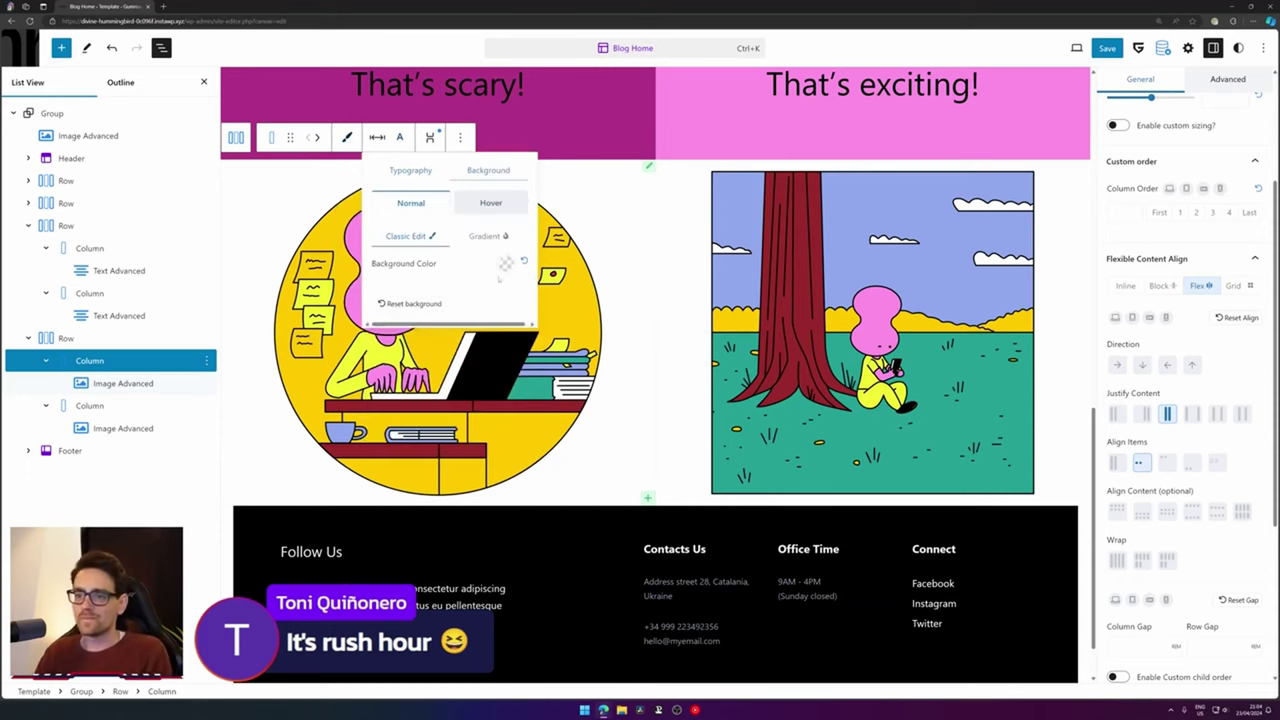
pyautogui.click(507, 263)
pyautogui.moveTo(449, 359); pyautogui.dragTo(178, 484)
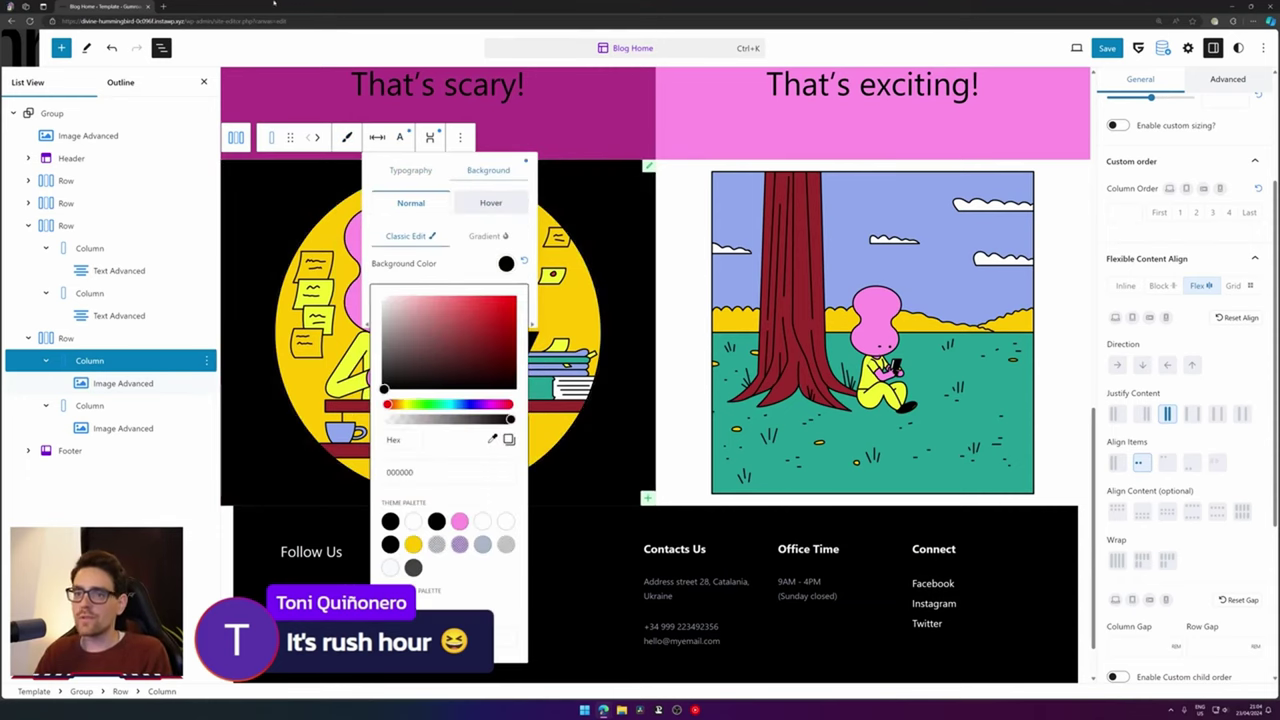
pyautogui.hotkey('alt', 'Tab')
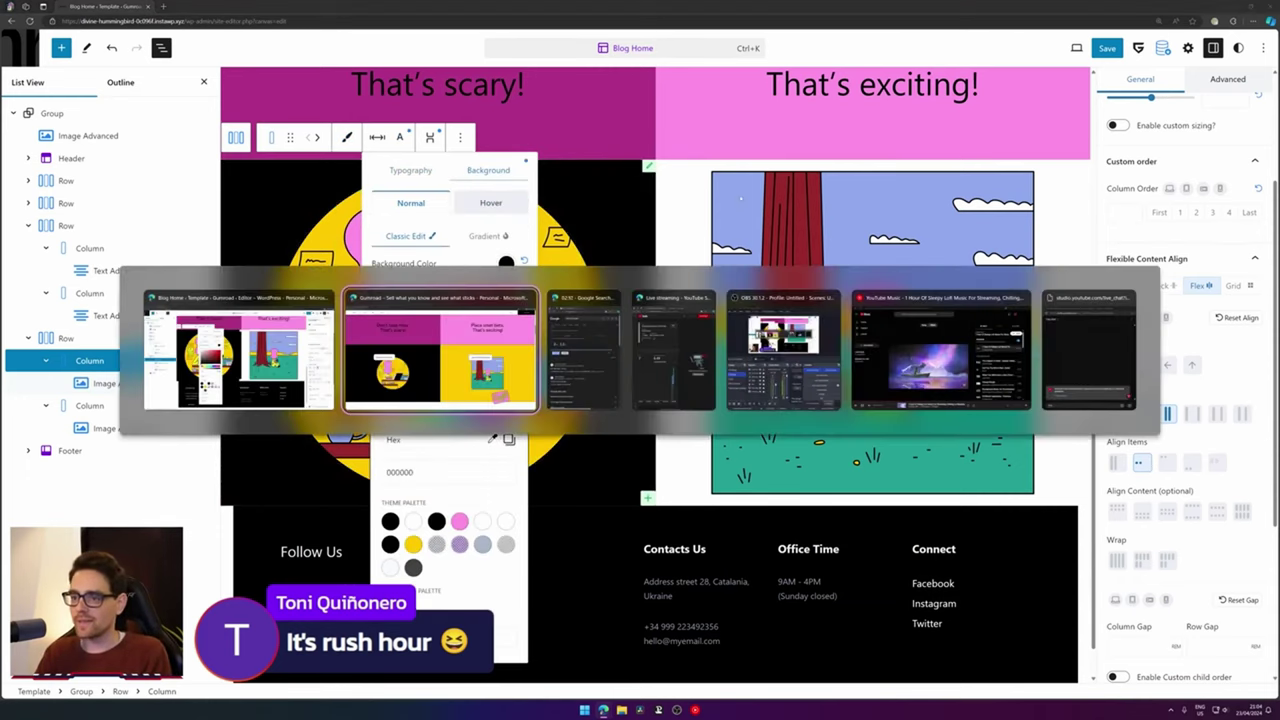
pyautogui.press('Escape')
# Give the tree illustration's column the yellow theme palette colour (FFC900) as background
pyautogui.click(683, 204)
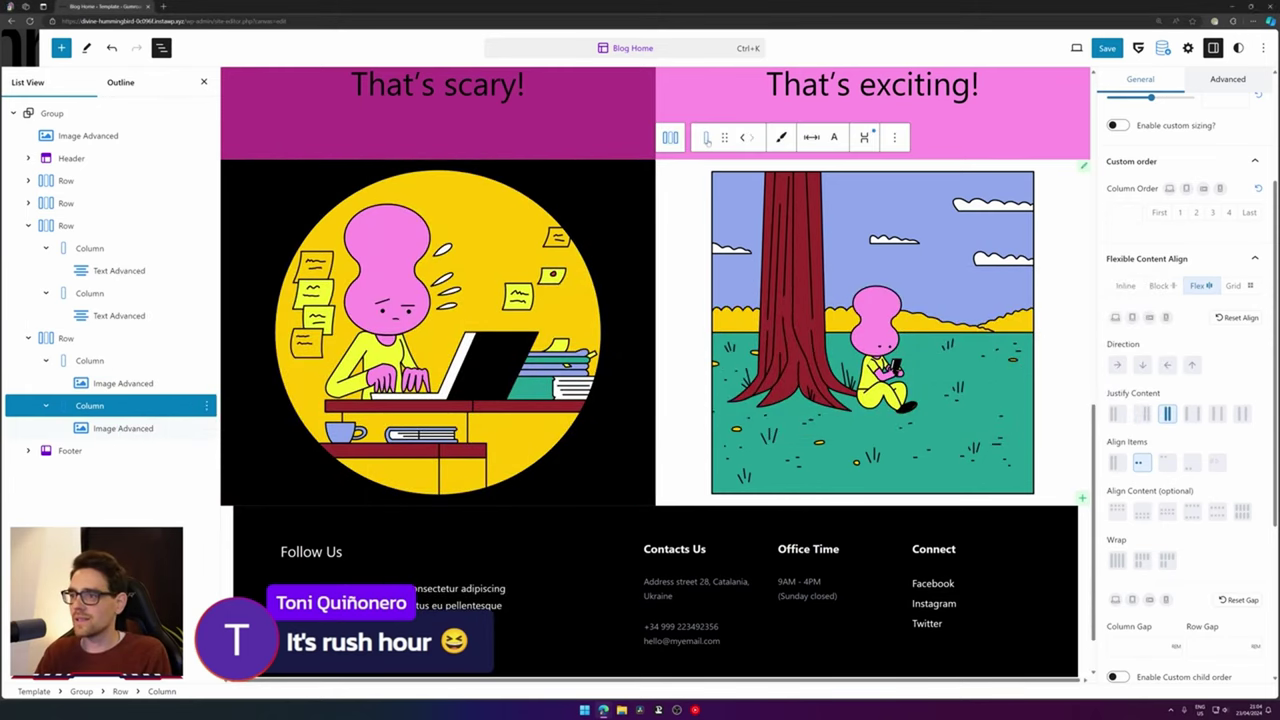
pyautogui.click(834, 137)
pyautogui.click(905, 176)
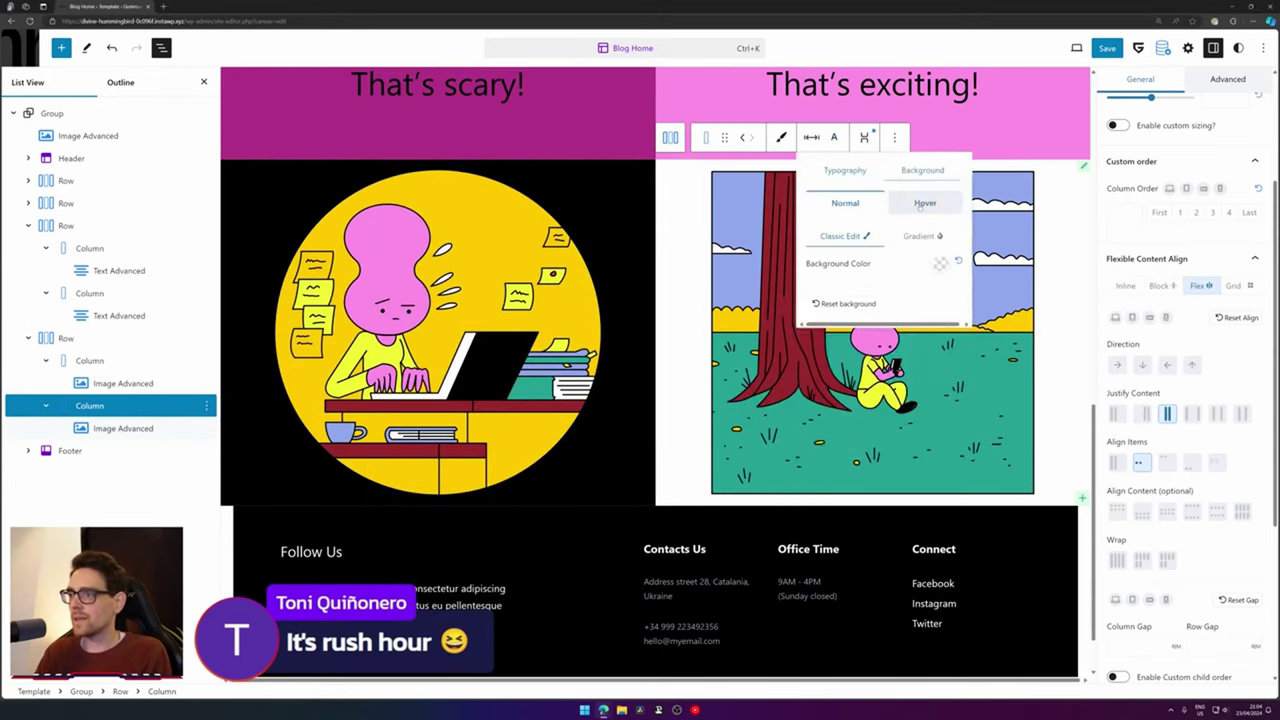
pyautogui.click(941, 263)
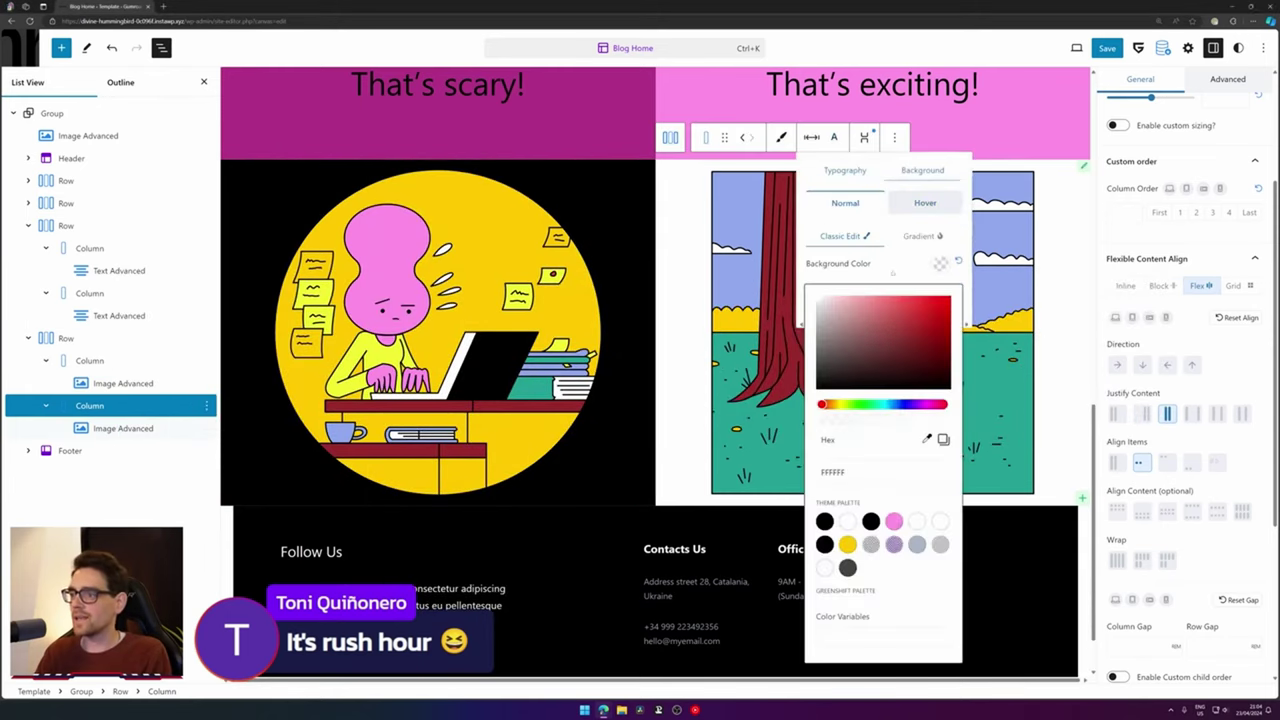
pyautogui.click(847, 544)
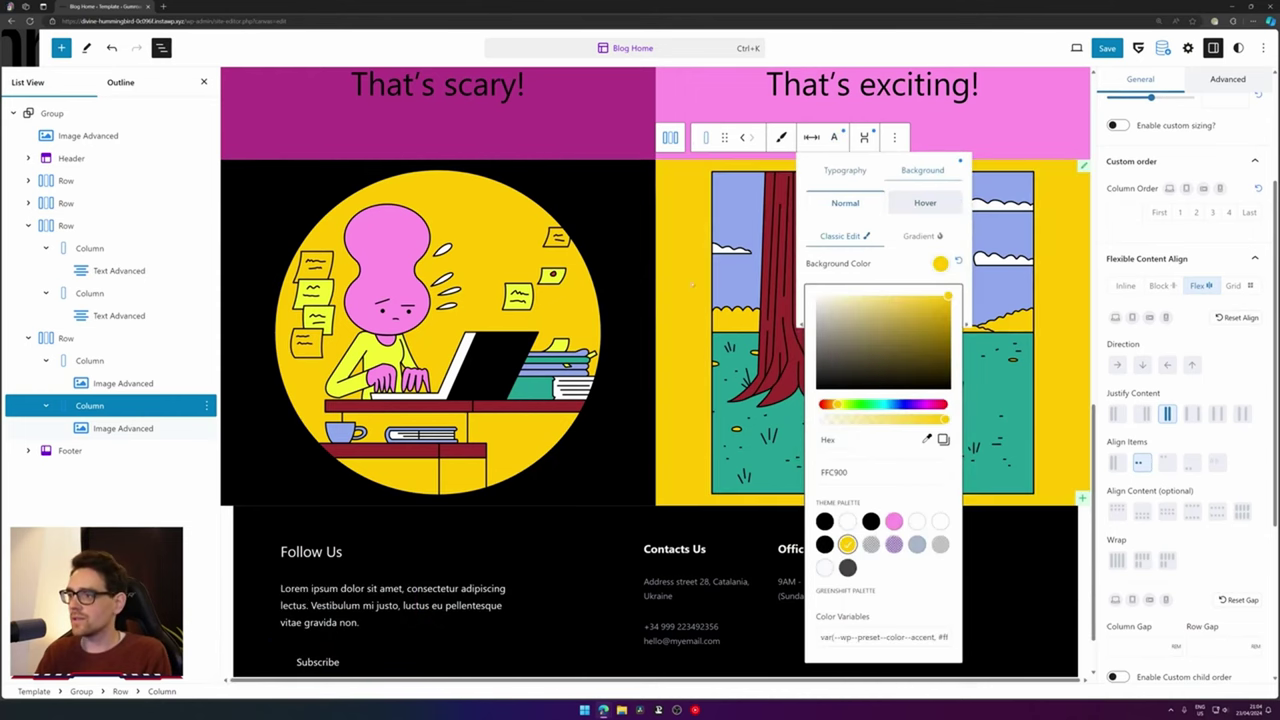
# Set the top and bottom padding of the laptop illustration's column to 5 rem
pyautogui.click(90, 360)
pyautogui.click(347, 137)
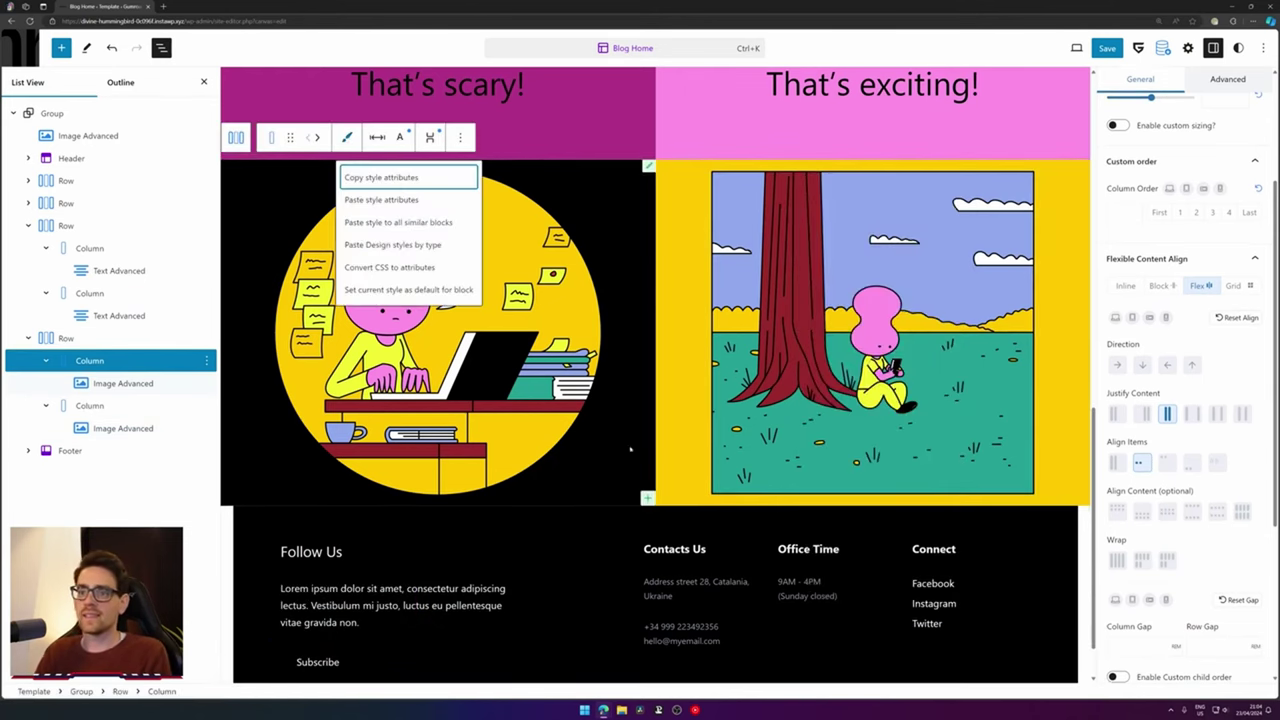
pyautogui.click(377, 137)
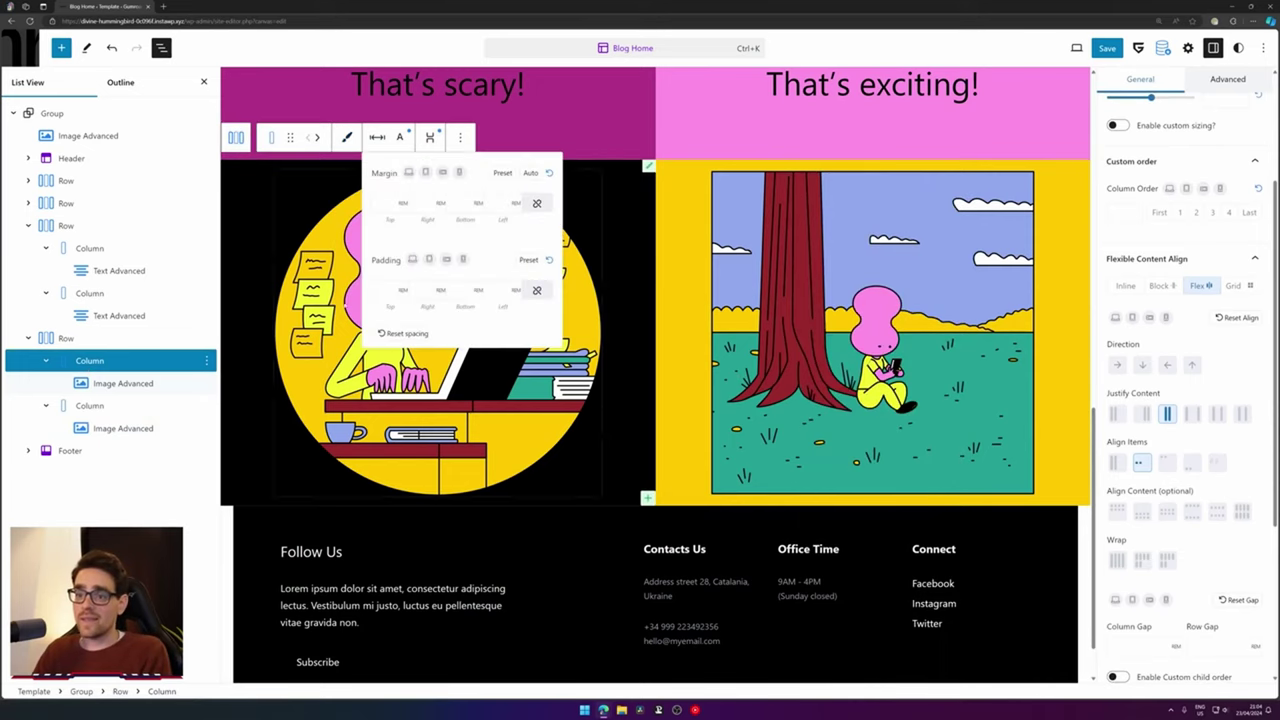
pyautogui.click(387, 291)
pyautogui.write('5')
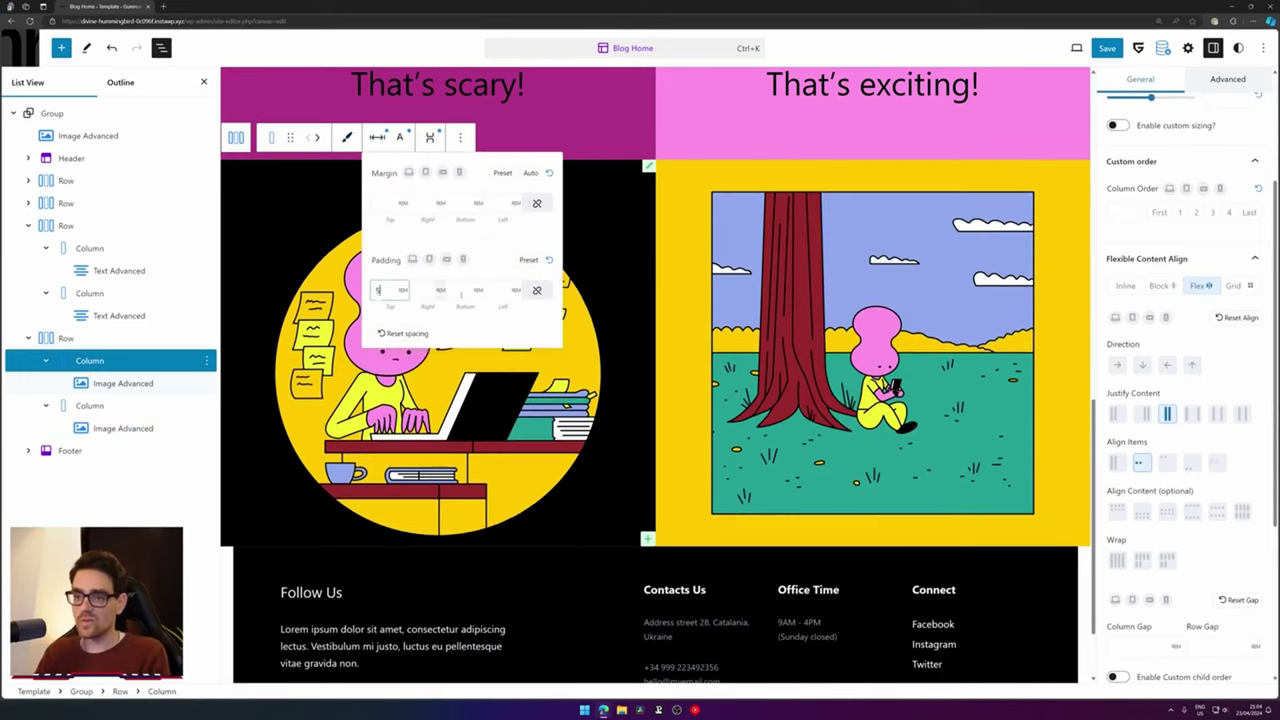
pyautogui.click(452, 290)
pyautogui.write('5')
# Set the top and bottom padding of the tree illustration's column to 5 rem
pyautogui.click(687, 180)
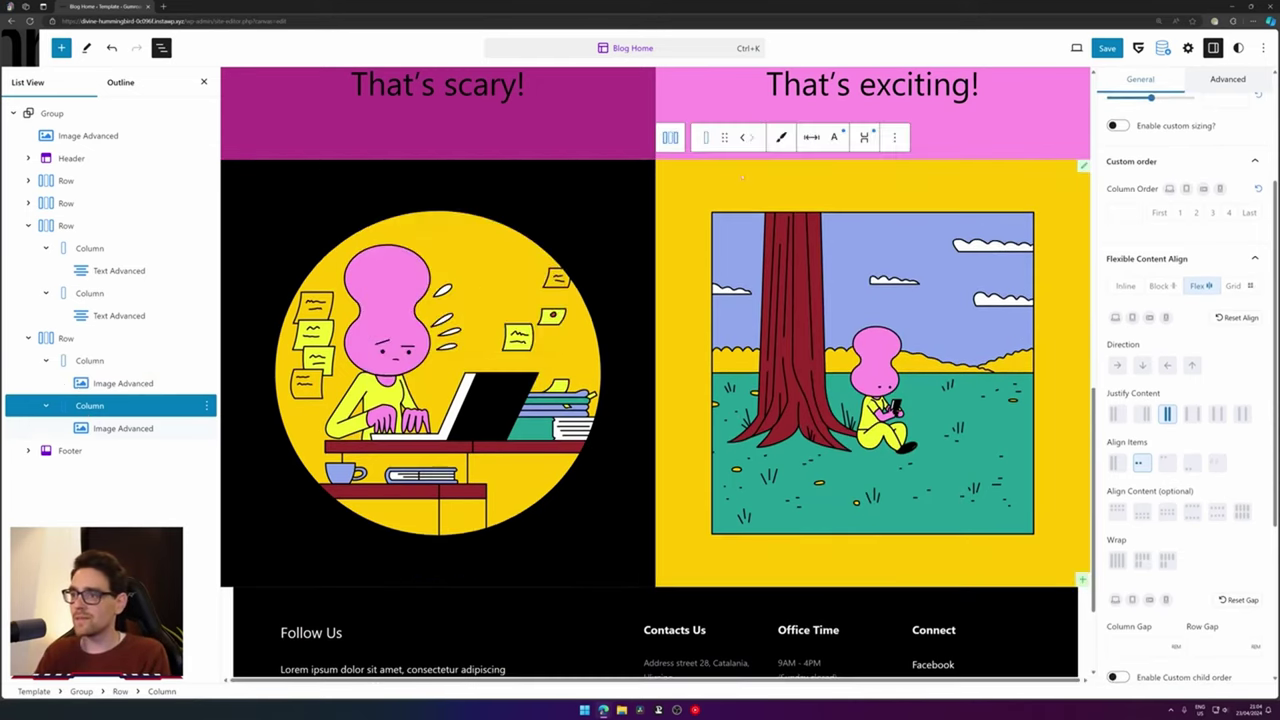
pyautogui.click(781, 137)
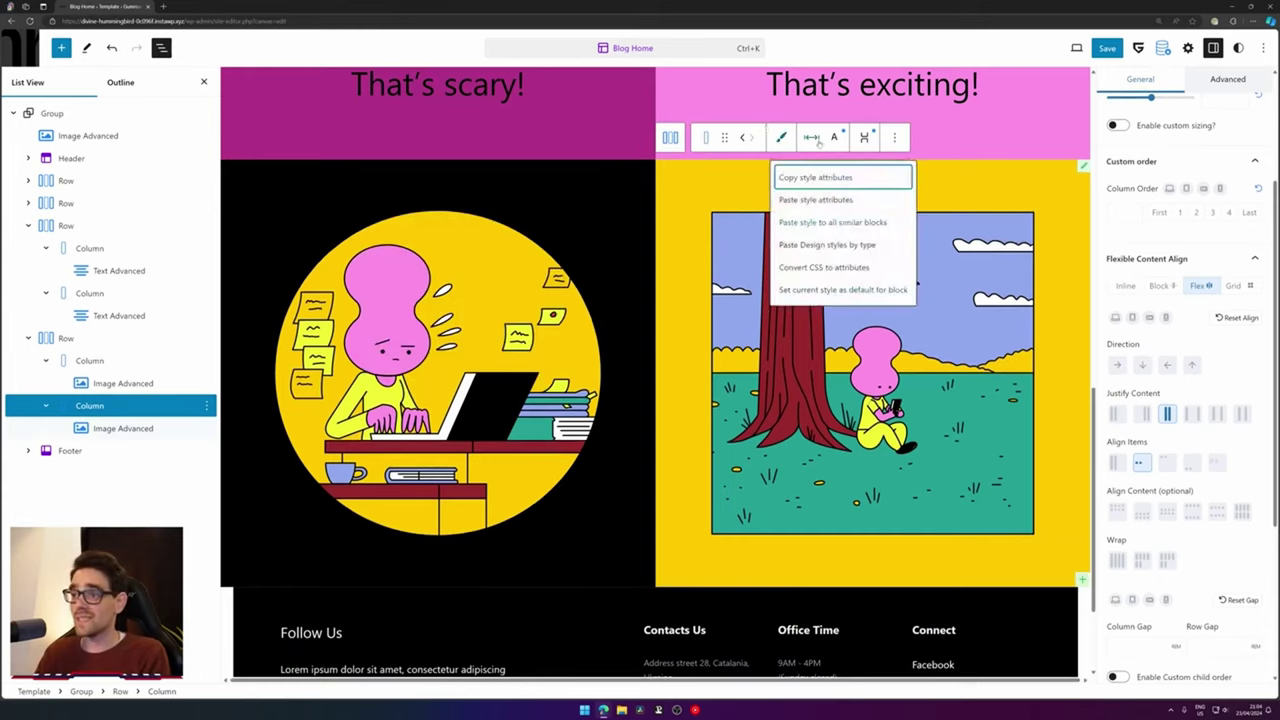
pyautogui.click(813, 138)
pyautogui.click(822, 290)
pyautogui.write('5')
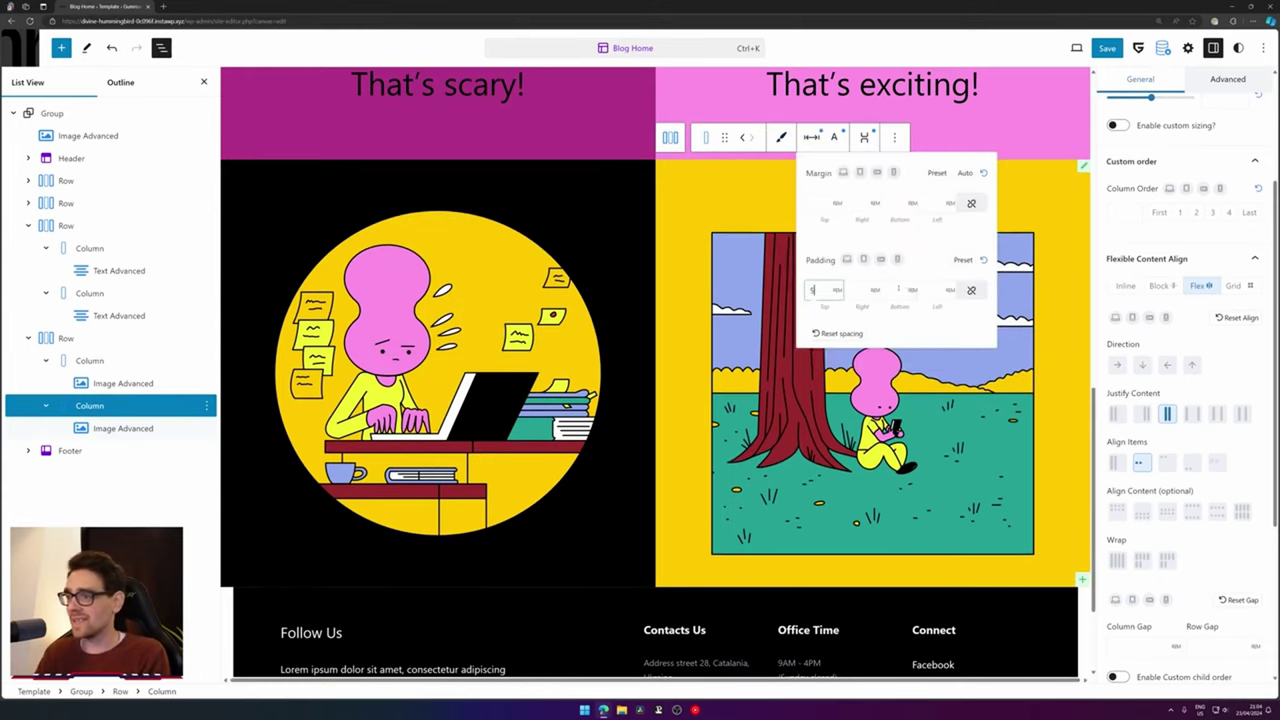
pyautogui.click(898, 290)
pyautogui.write('5')
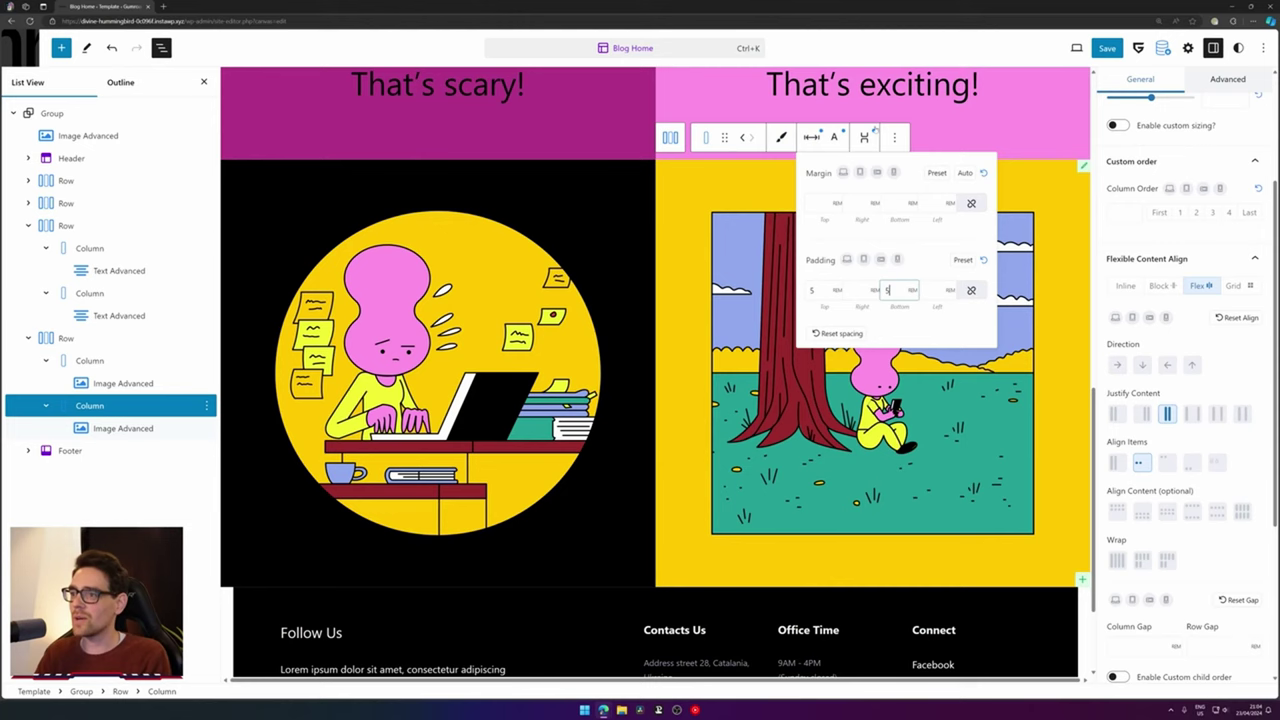
# Save the template and check the "Make your own road" section on the Gumroad homepage before returning to the editor
pyautogui.click(1107, 47)
pyautogui.click(1132, 47)
pyautogui.hotkey('alt', 'Tab')
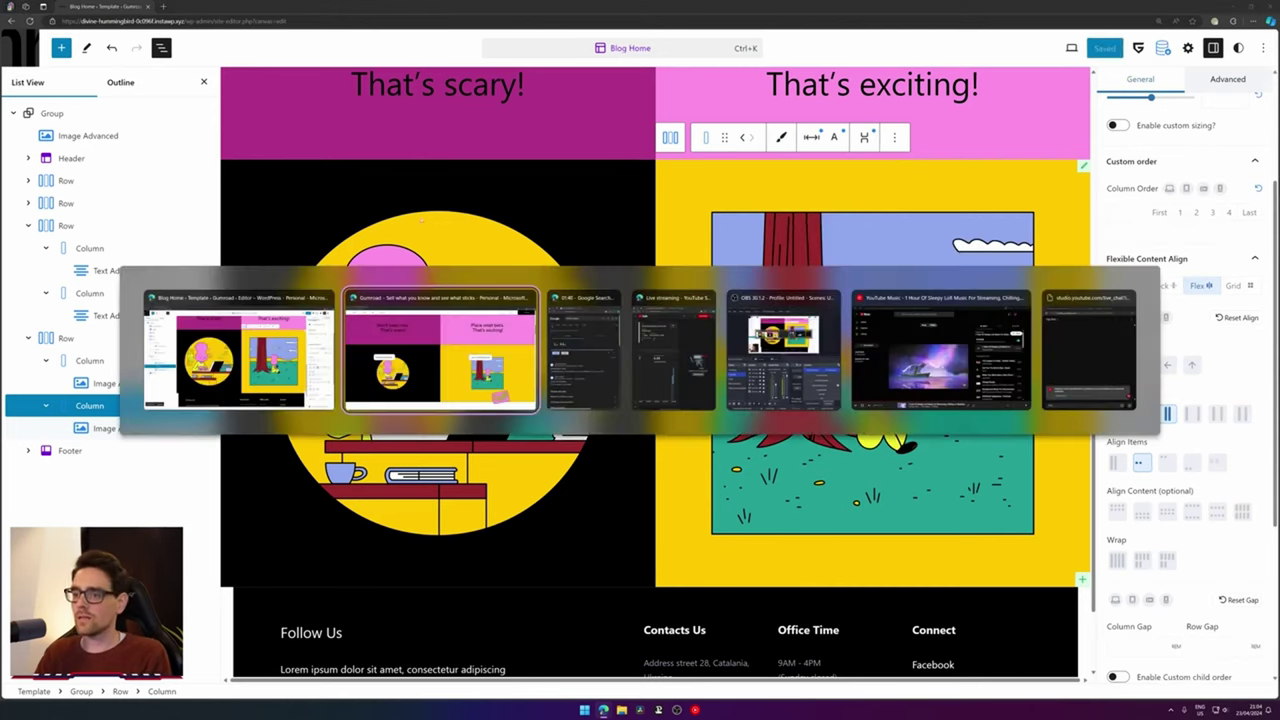
pyautogui.scroll(-6, 647, 203)
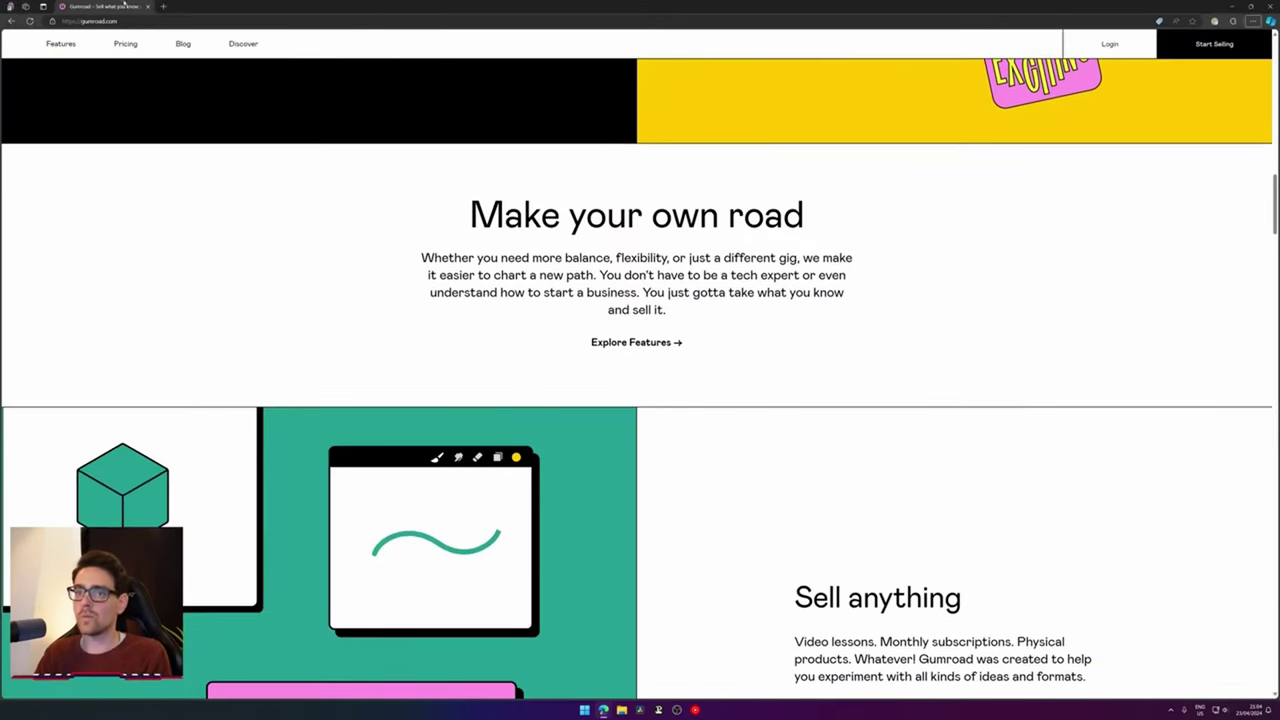
pyautogui.hotkey('alt', 'Tab')
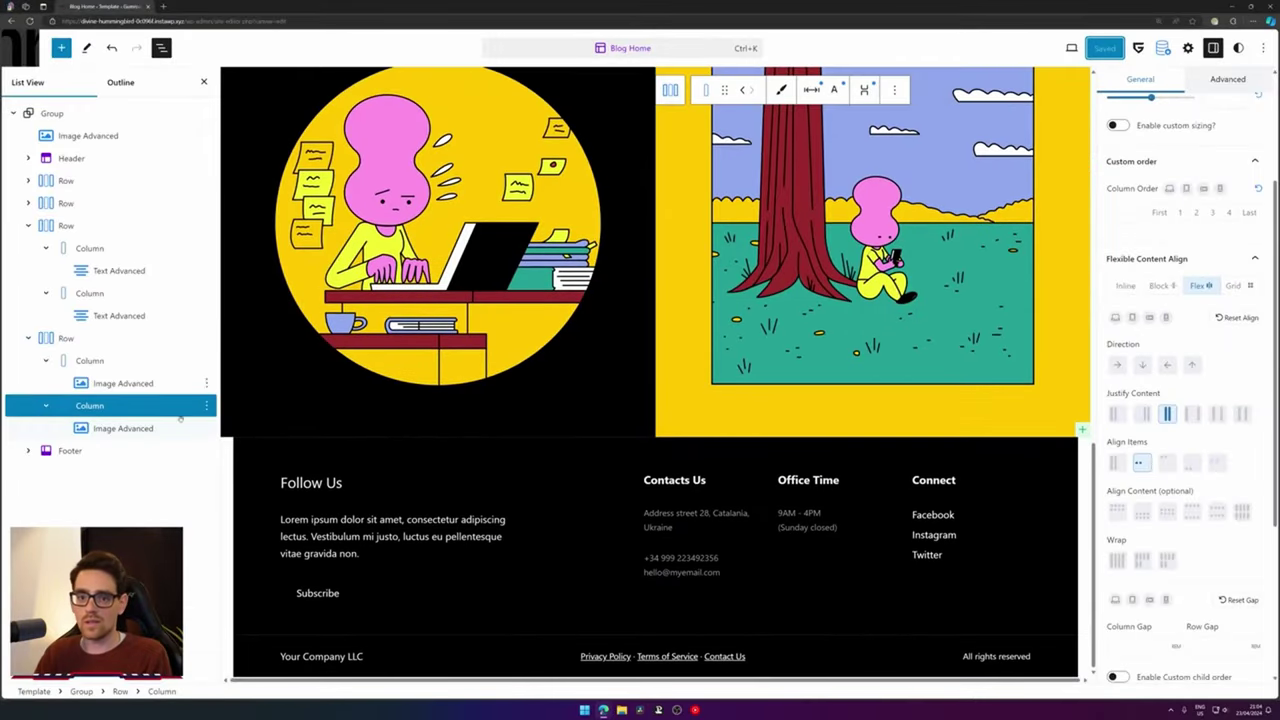
# Add a single-column Greenshift row after the illustrations row and make it full width
pyautogui.click(165, 341)
pyautogui.click(206, 338)
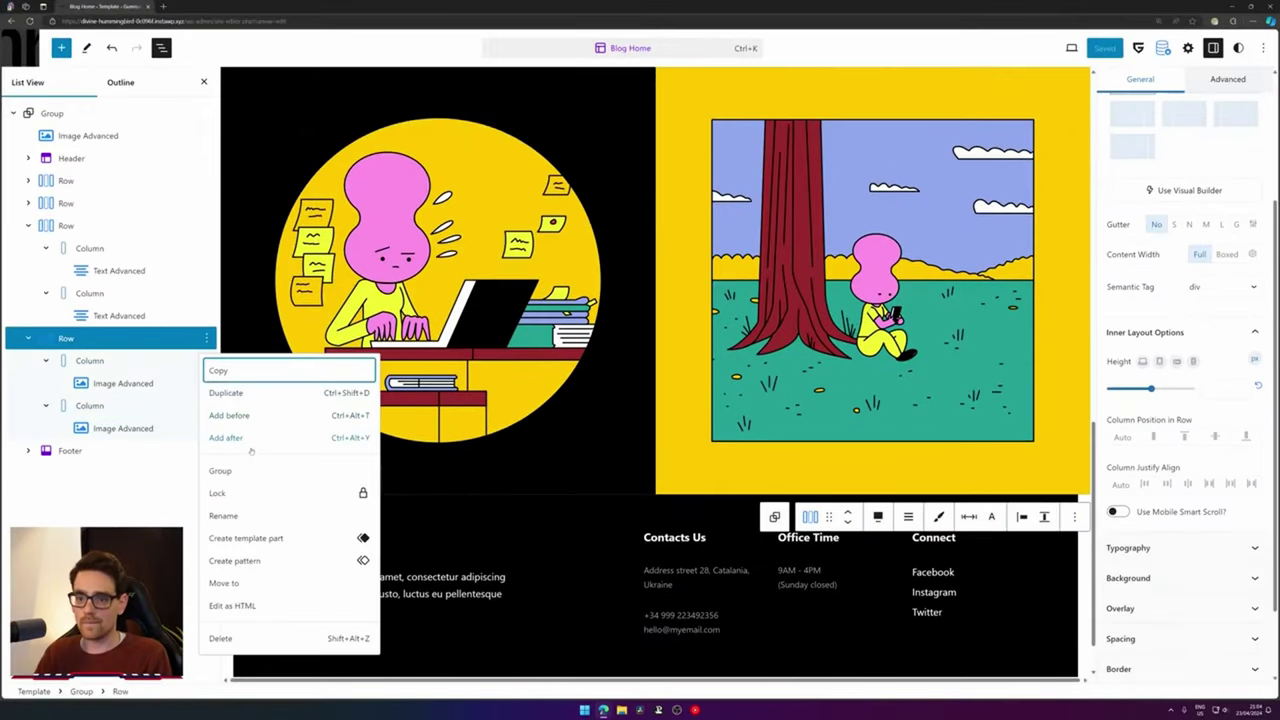
pyautogui.click(283, 438)
pyautogui.write('/row')
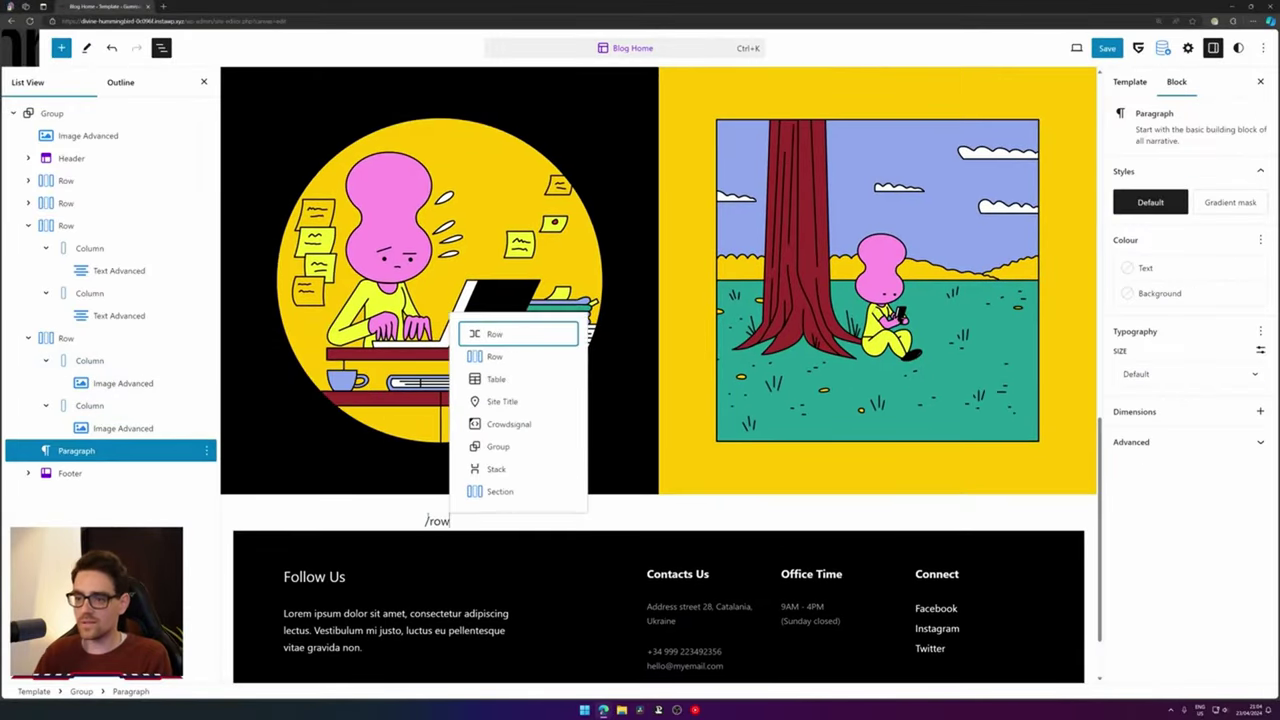
pyautogui.press('Return')
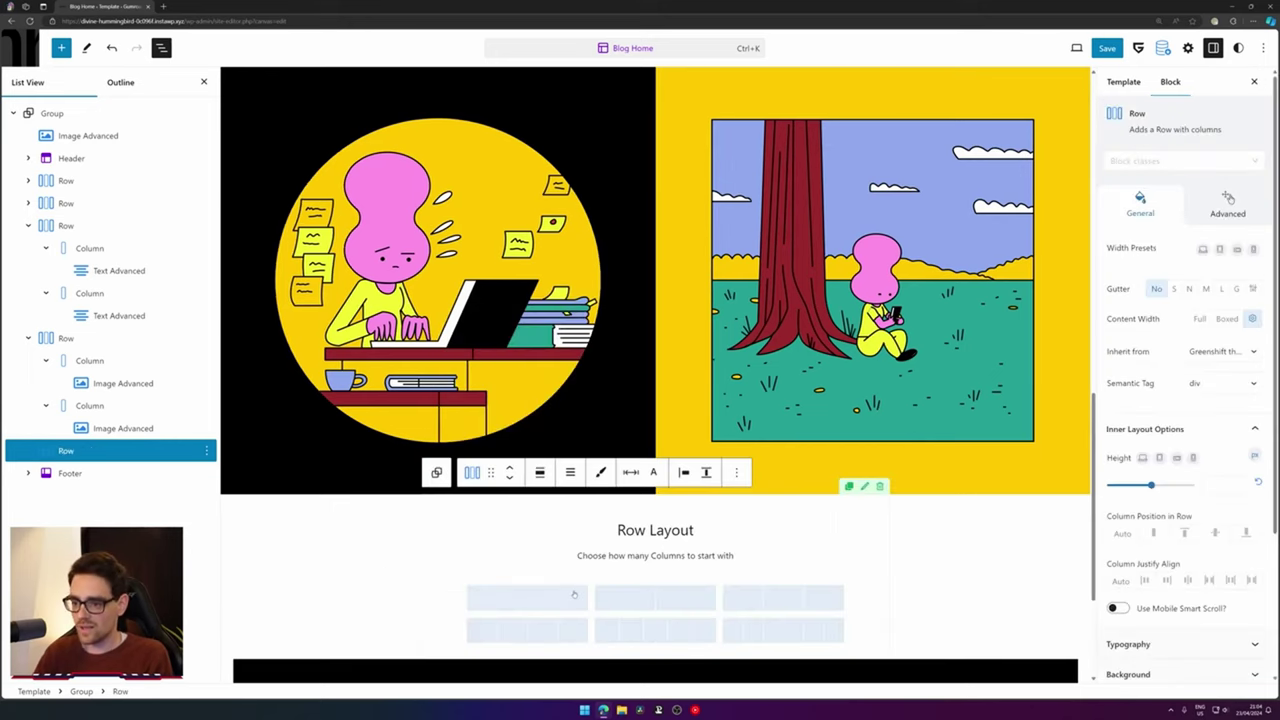
pyautogui.click(574, 594)
pyautogui.click(540, 472)
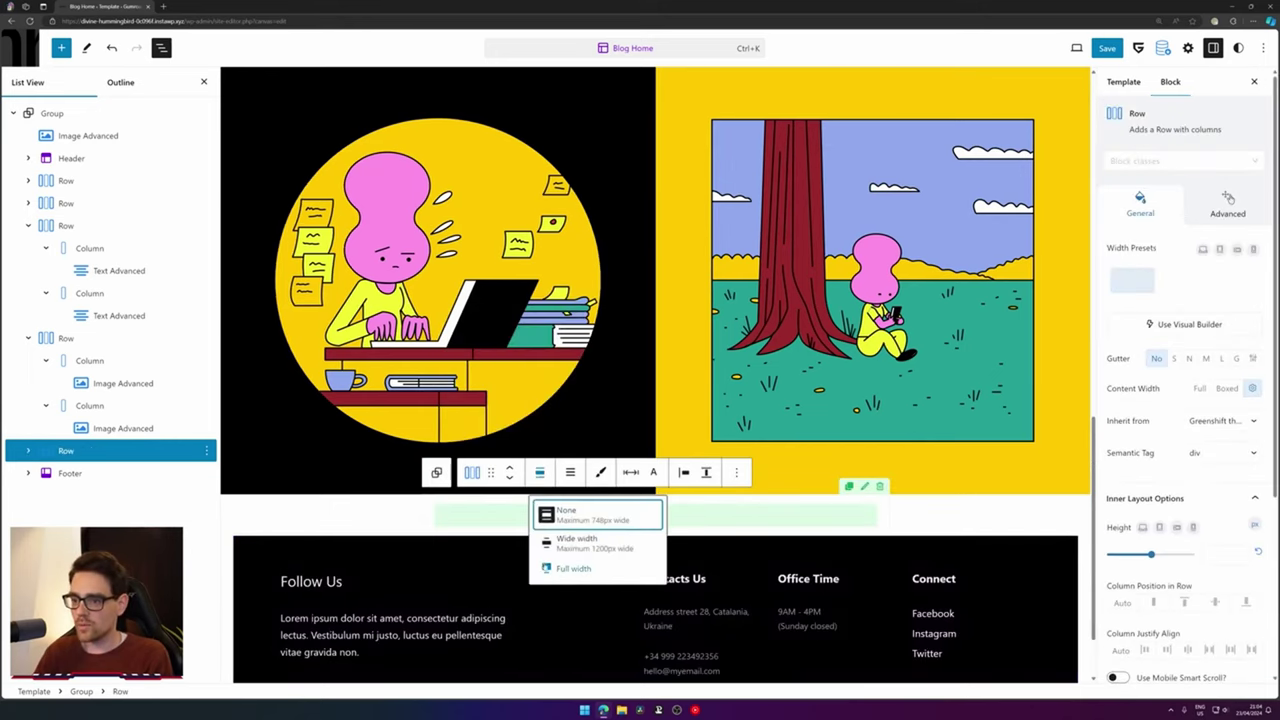
pyautogui.click(545, 567)
# Insert a Heading Advanced block in the new row's column with the text "Make your own road" copied from the Gumroad homepage
pyautogui.hotkey('alt', 'Tab')
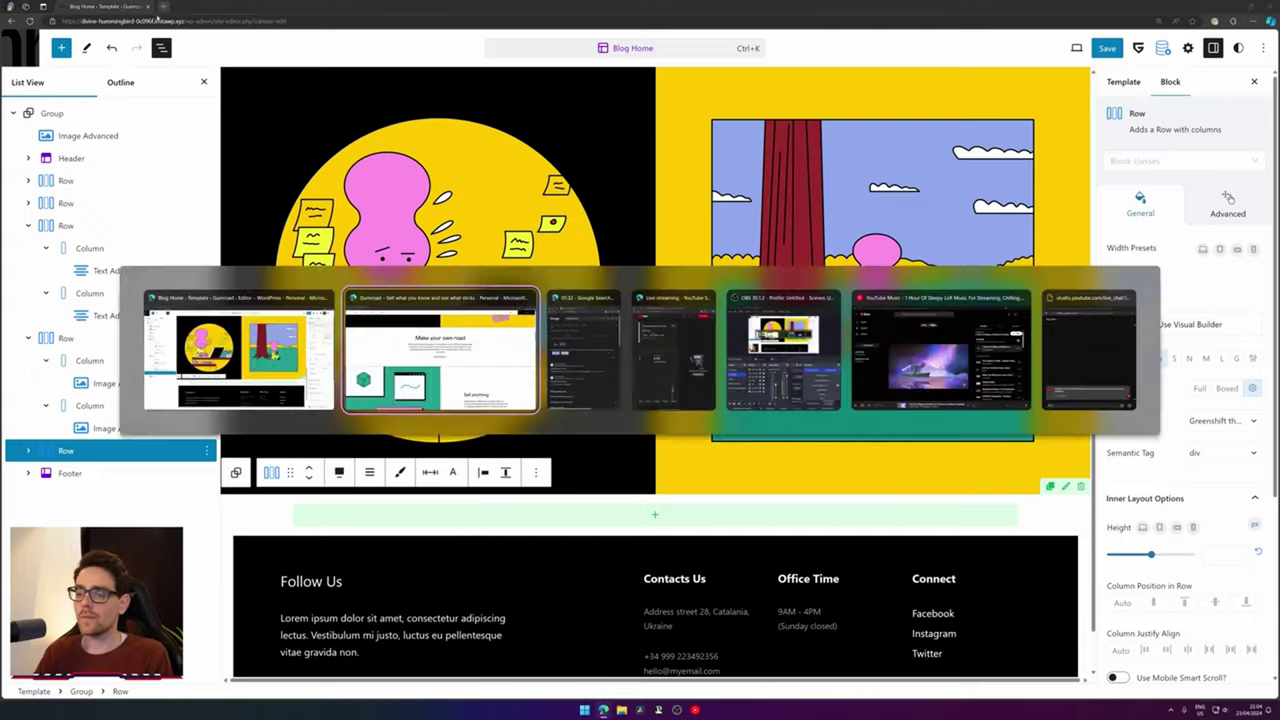
pyautogui.hotkey('alt', 'Tab')
pyautogui.click(588, 522)
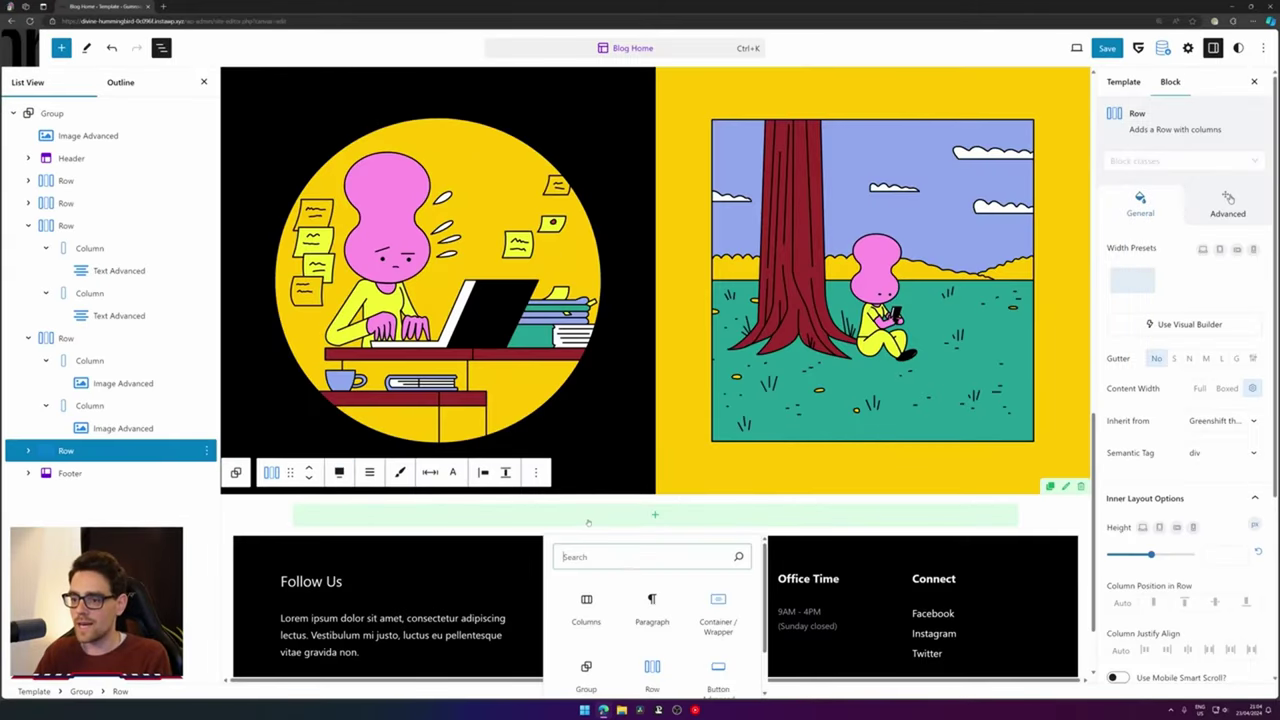
pyautogui.write('head')
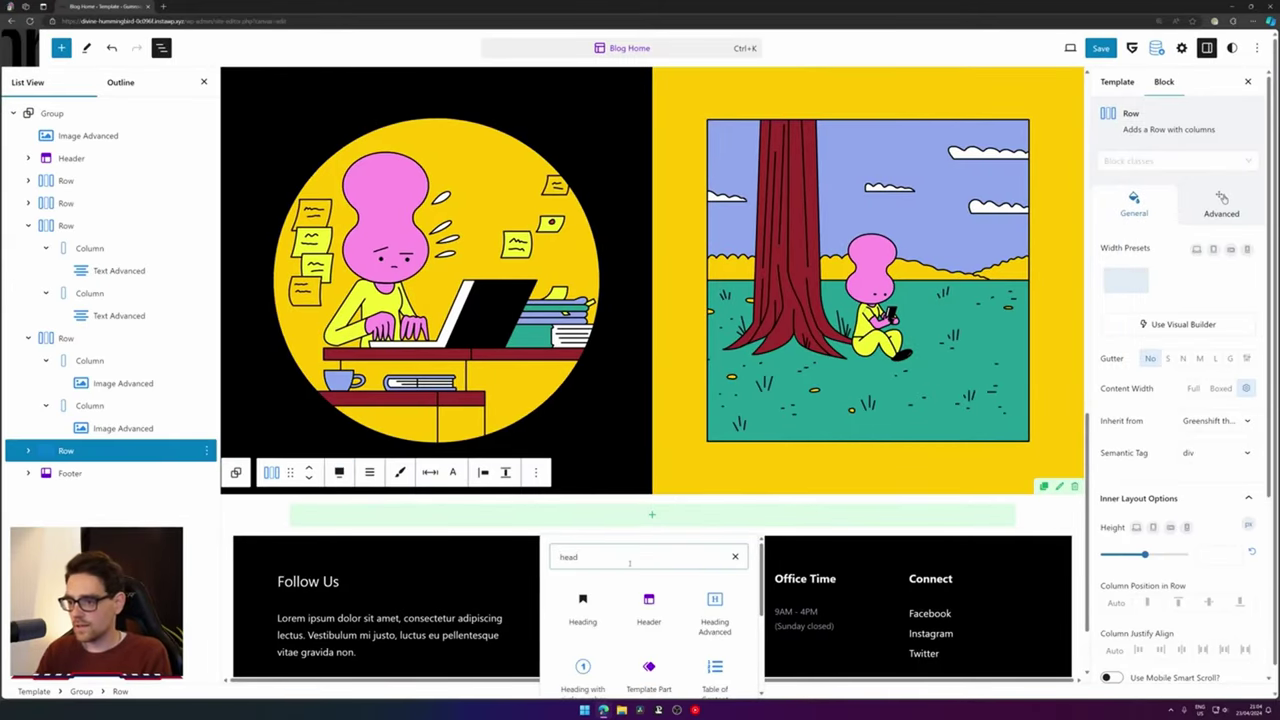
pyautogui.click(712, 614)
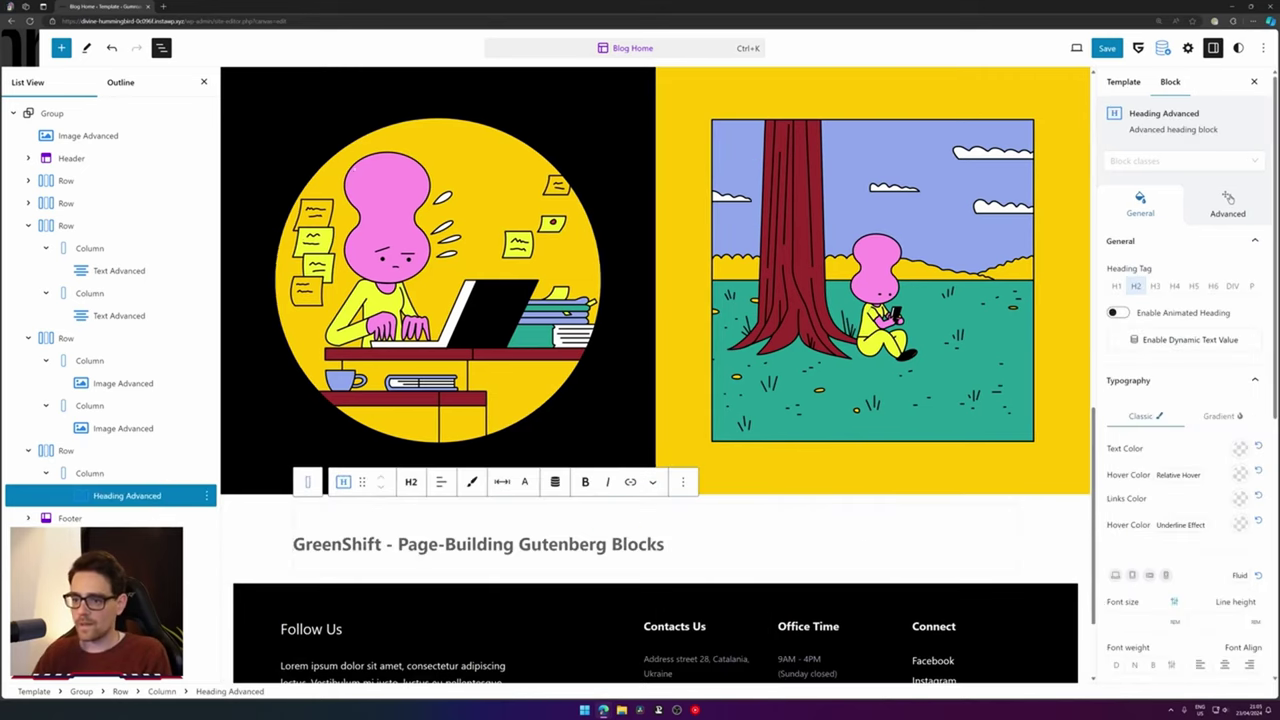
pyautogui.hotkey('alt', 'Tab')
pyautogui.tripleClick(540, 215)
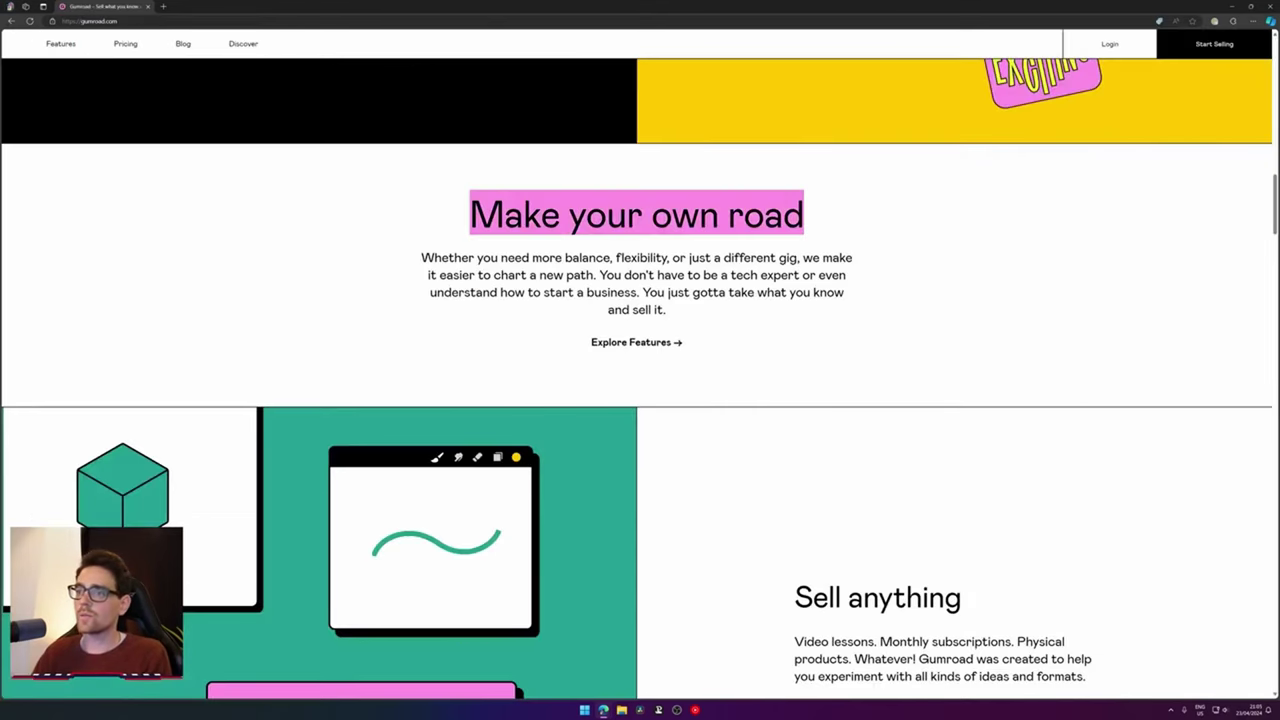
pyautogui.hotkey('ctrl', 'c')
pyautogui.hotkey('alt', 'Tab')
pyautogui.hotkey('ctrl', 'a')
pyautogui.hotkey('ctrl', 'v')
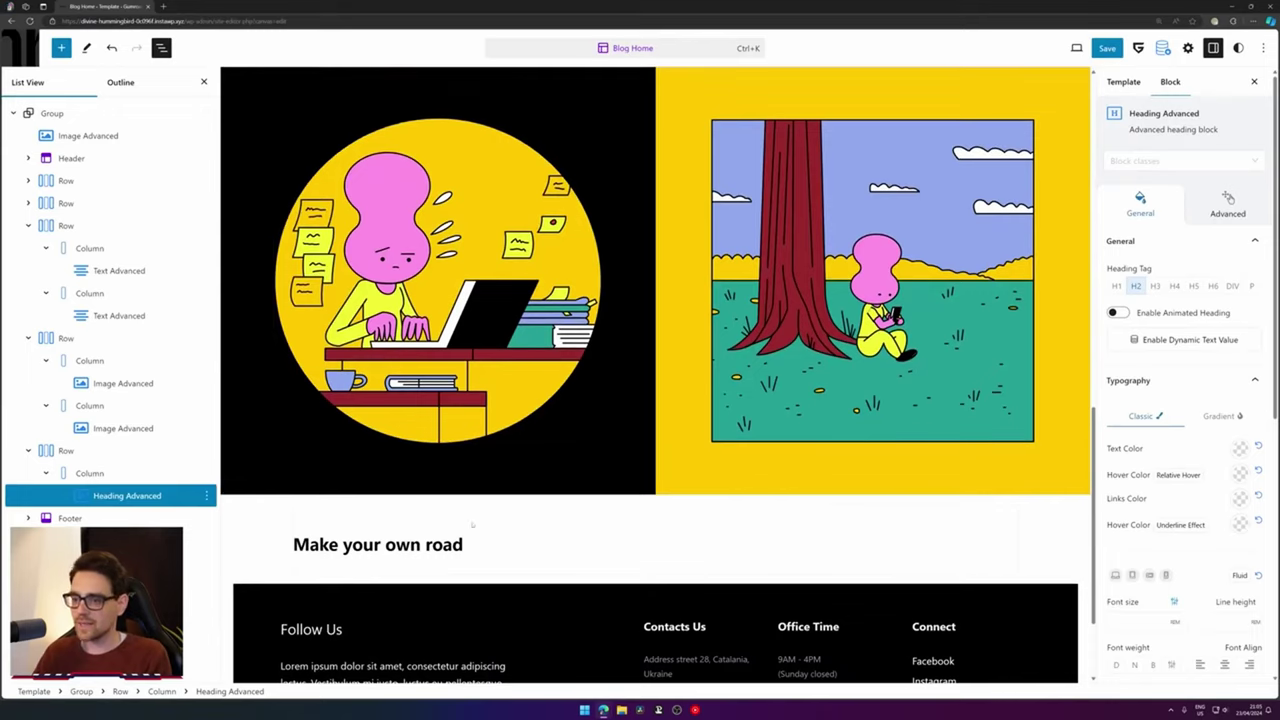
# Add a paragraph after the heading with the "Whether you need more balance, flexibility" text copied from the Gumroad homepage
pyautogui.click(206, 495)
pyautogui.hotkey('alt', 'Tab')
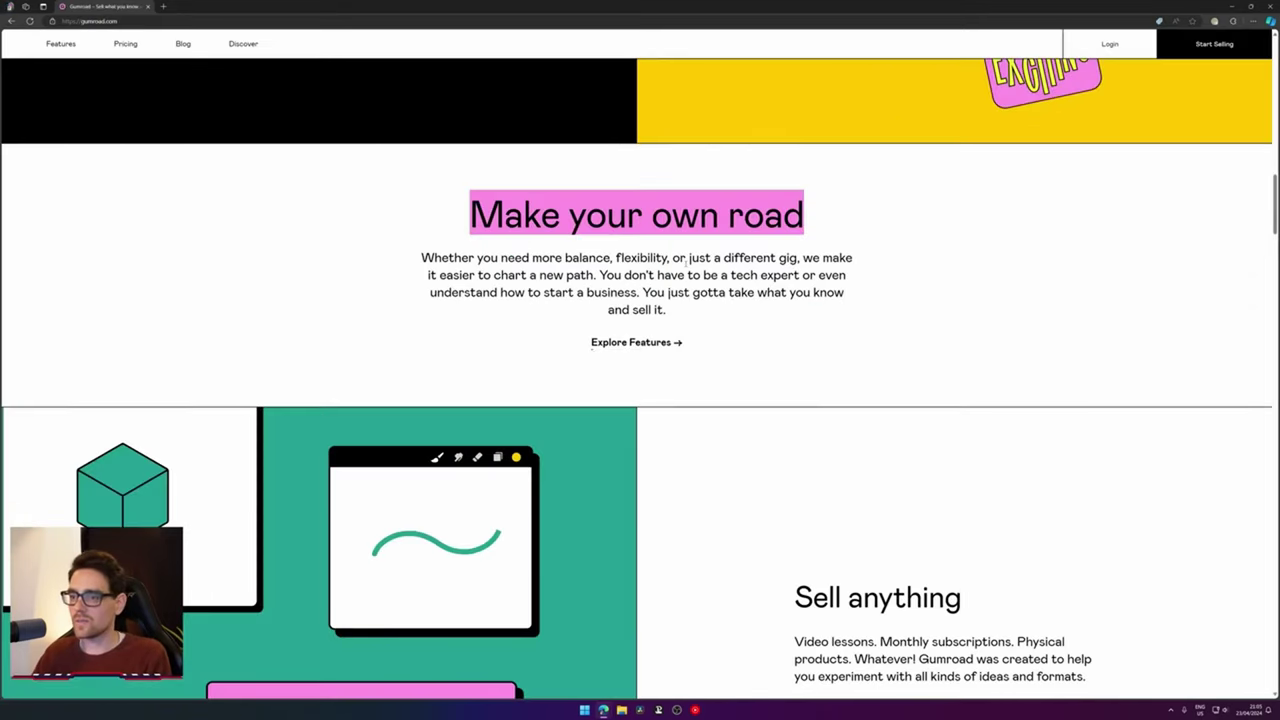
pyautogui.tripleClick(686, 258)
pyautogui.hotkey('alt', 'Tab')
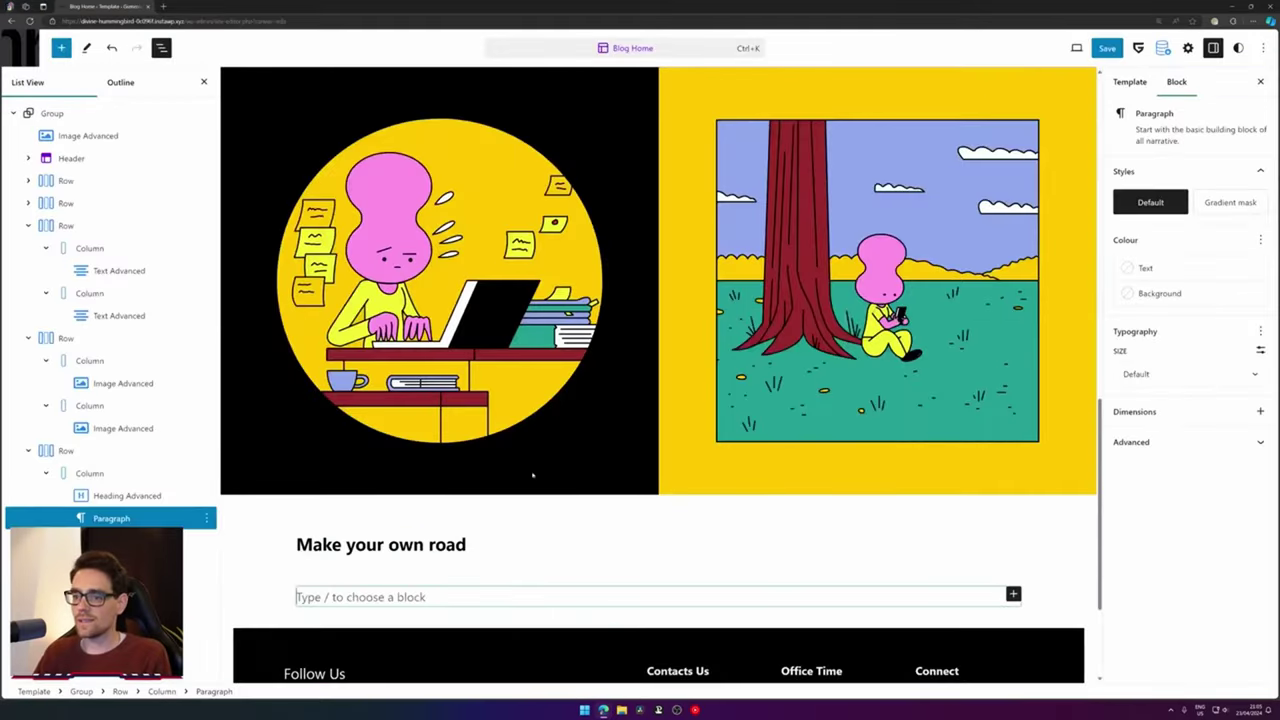
pyautogui.hotkey('ctrl', 'v')
# Centre-align the "Make your own road" heading and the paragraph below it
pyautogui.click(599, 540)
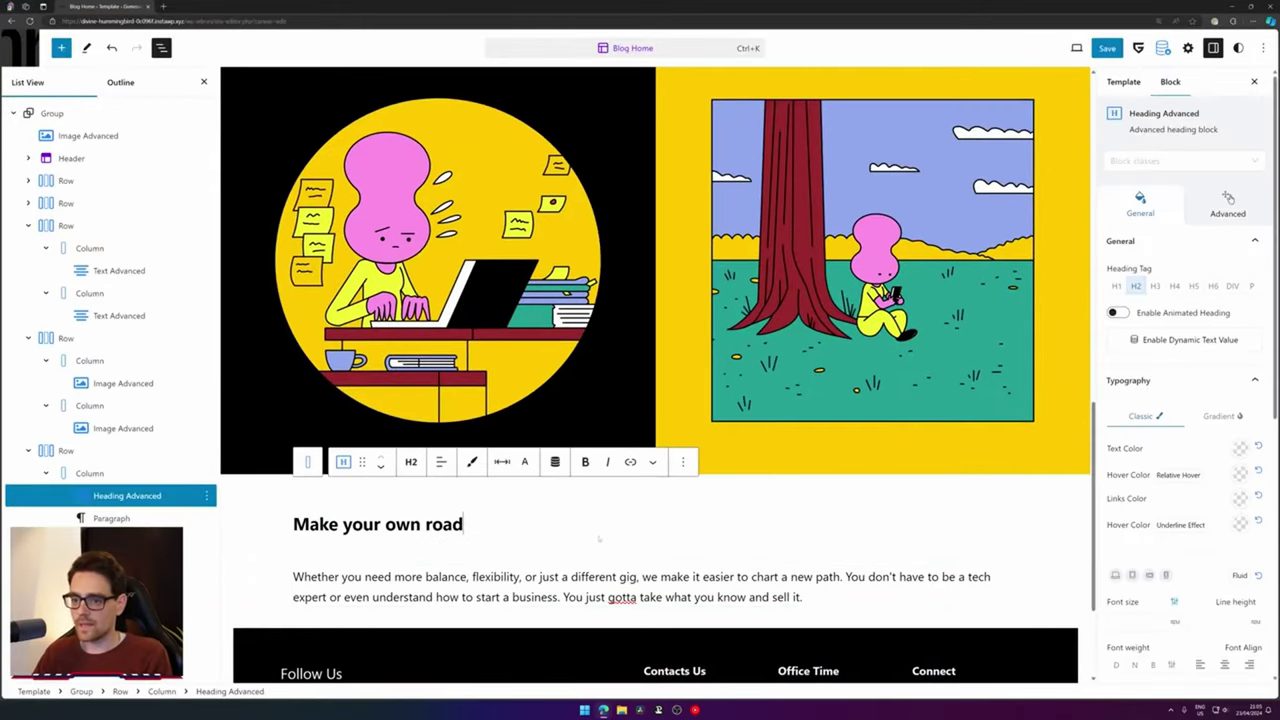
pyautogui.click(441, 463)
pyautogui.click(470, 522)
pyautogui.hotkey('alt', 'Tab')
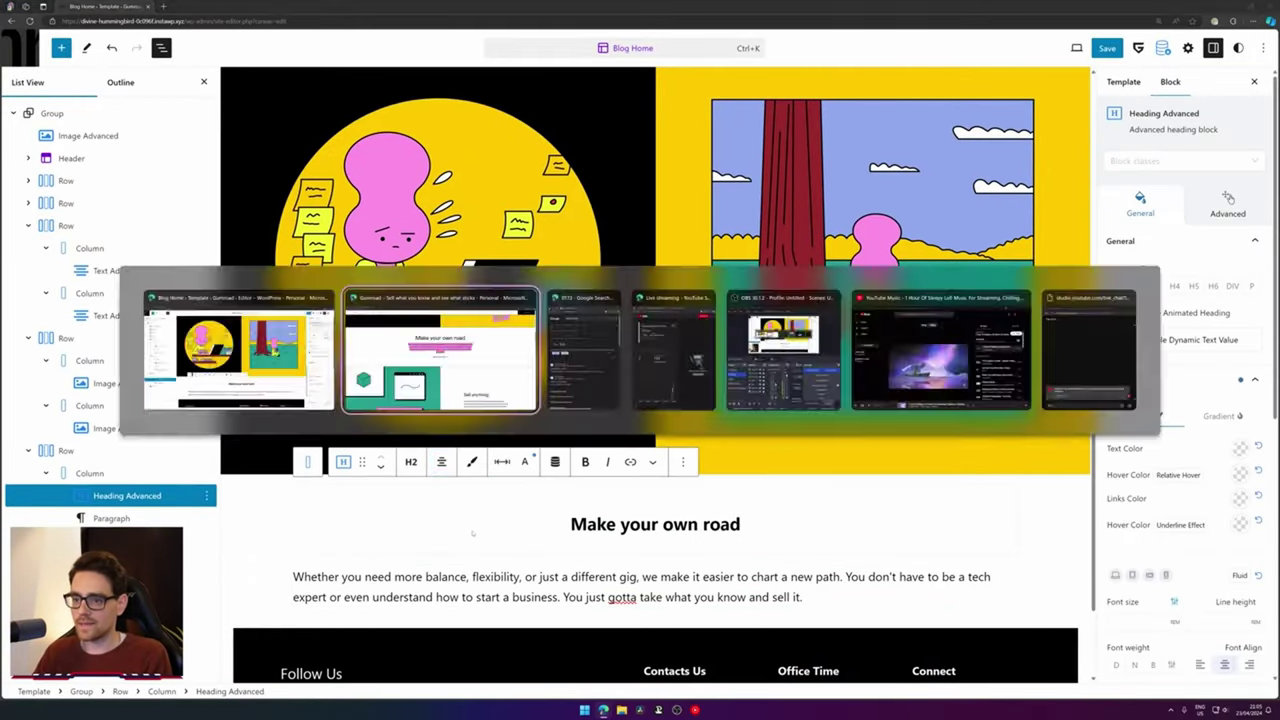
pyautogui.hotkey('alt', 'Tab')
pyautogui.click(420, 586)
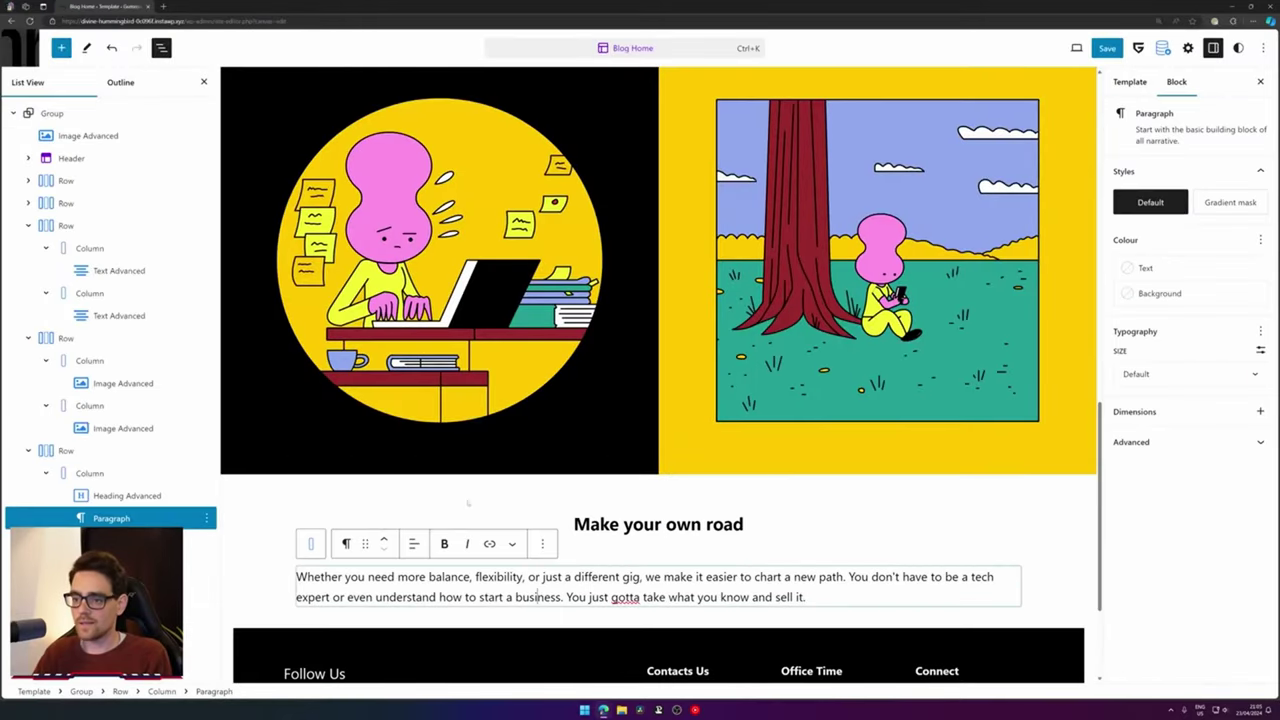
pyautogui.click(414, 543)
pyautogui.click(459, 605)
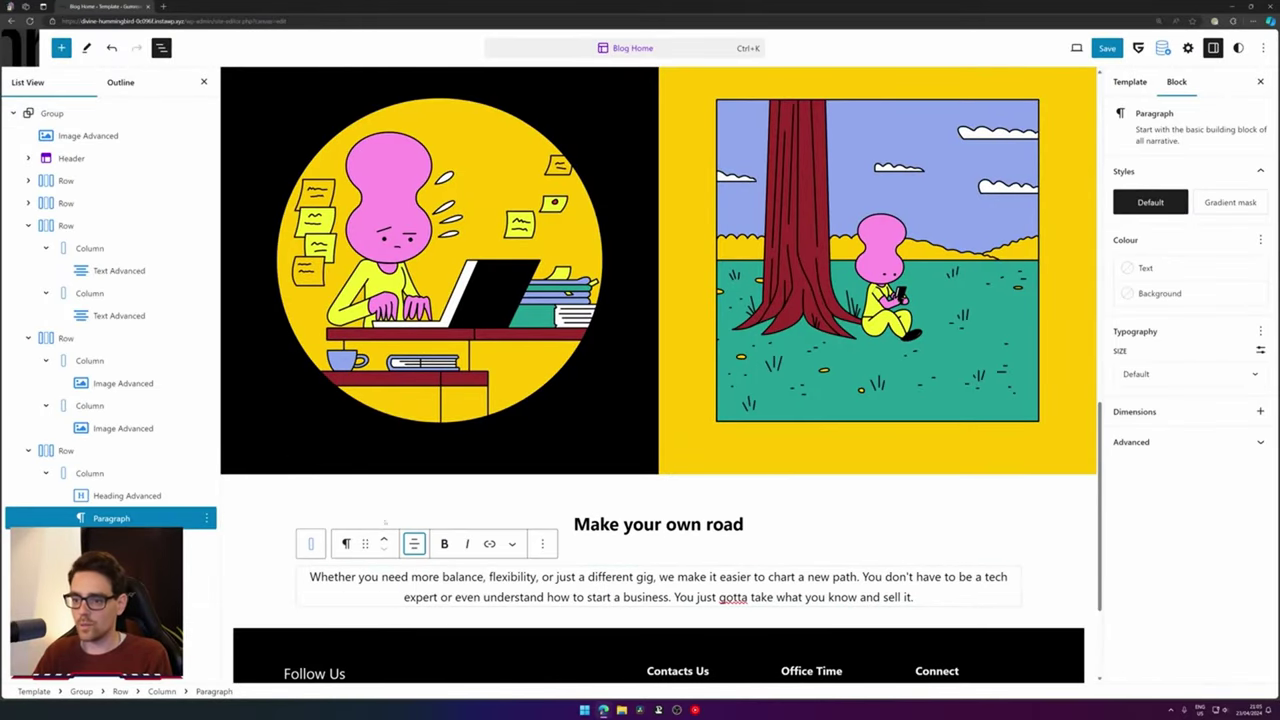
# Insert a Text Advanced block before the paragraph, paste the same body text into it and centre-align it
pyautogui.tripleClick(530, 577)
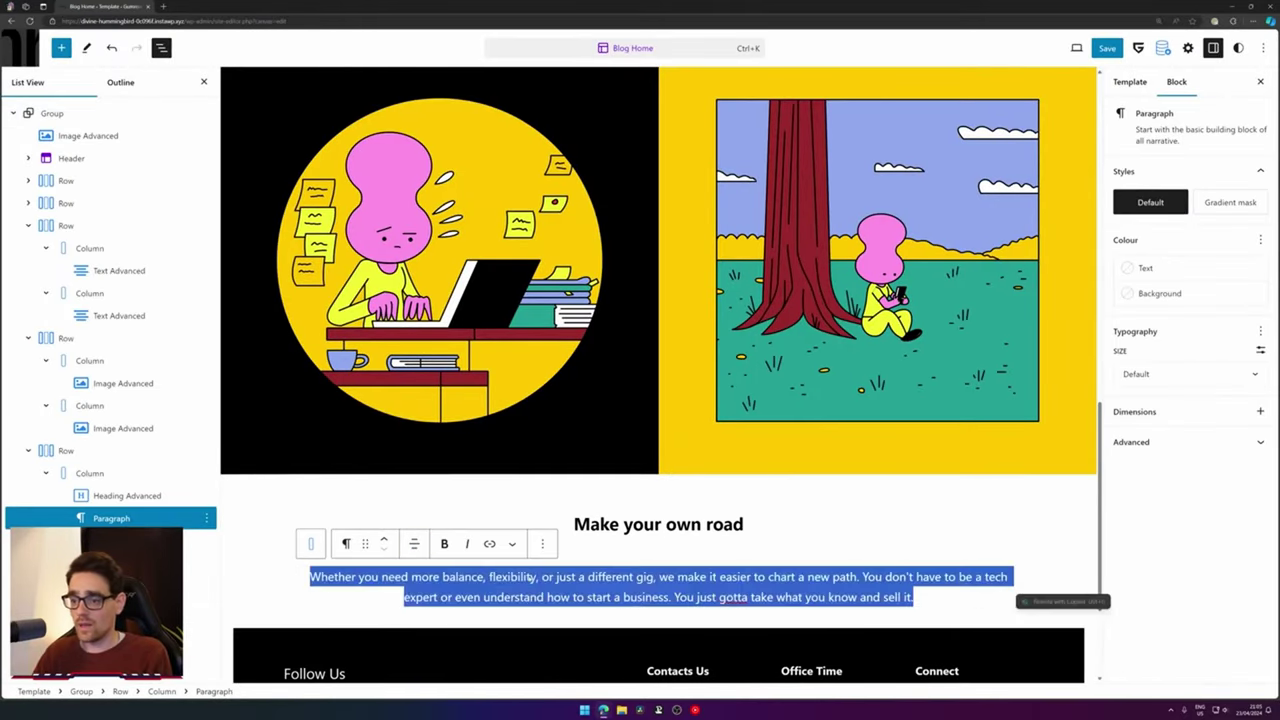
pyautogui.rightClick(530, 577)
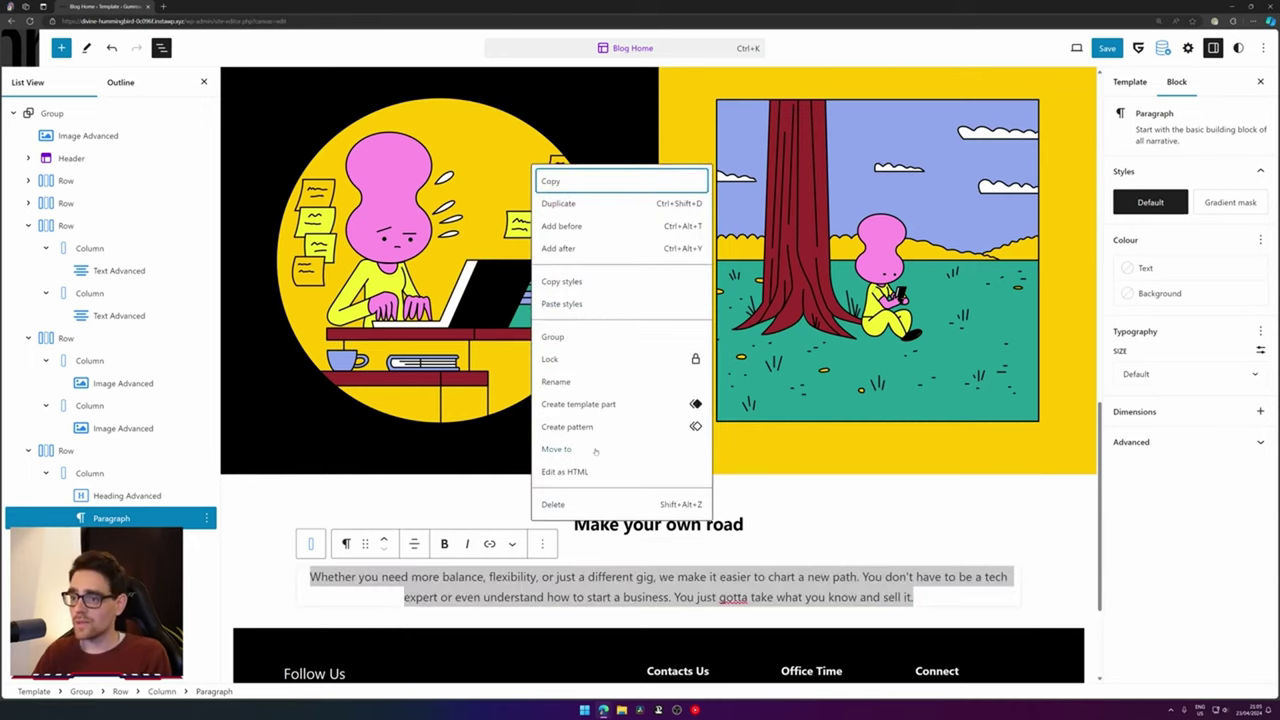
pyautogui.click(596, 224)
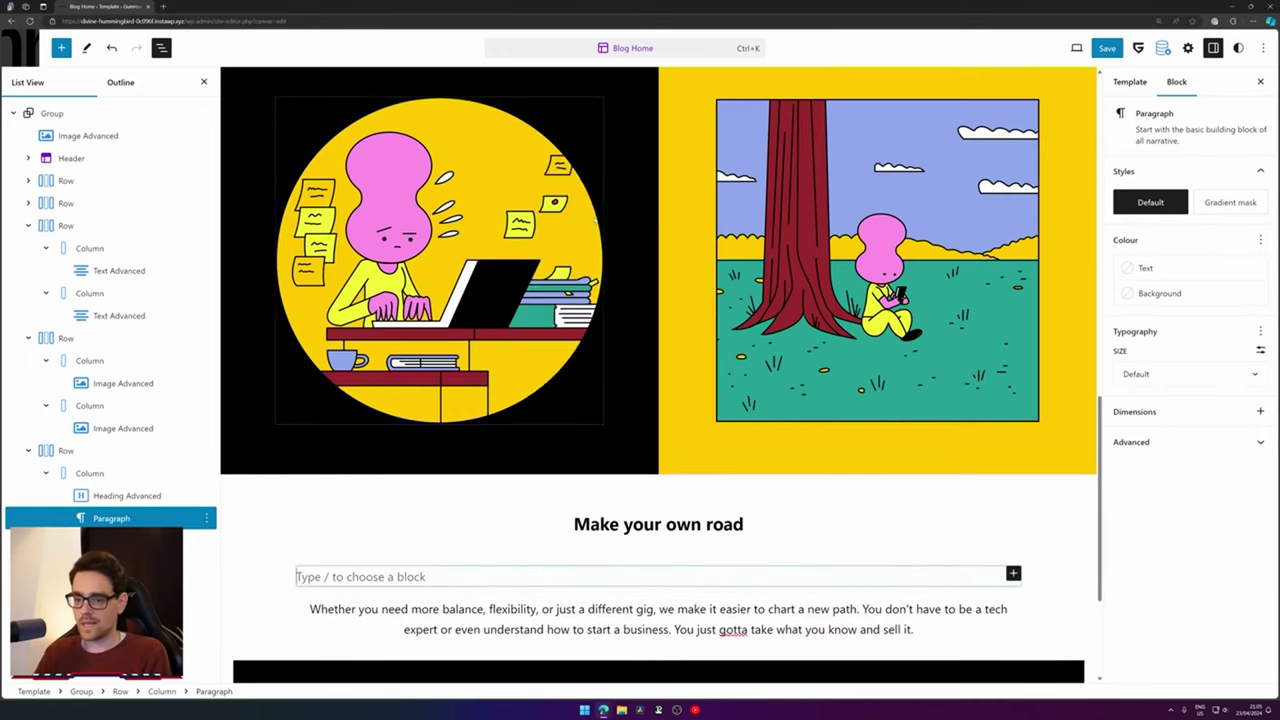
pyautogui.write('/text')
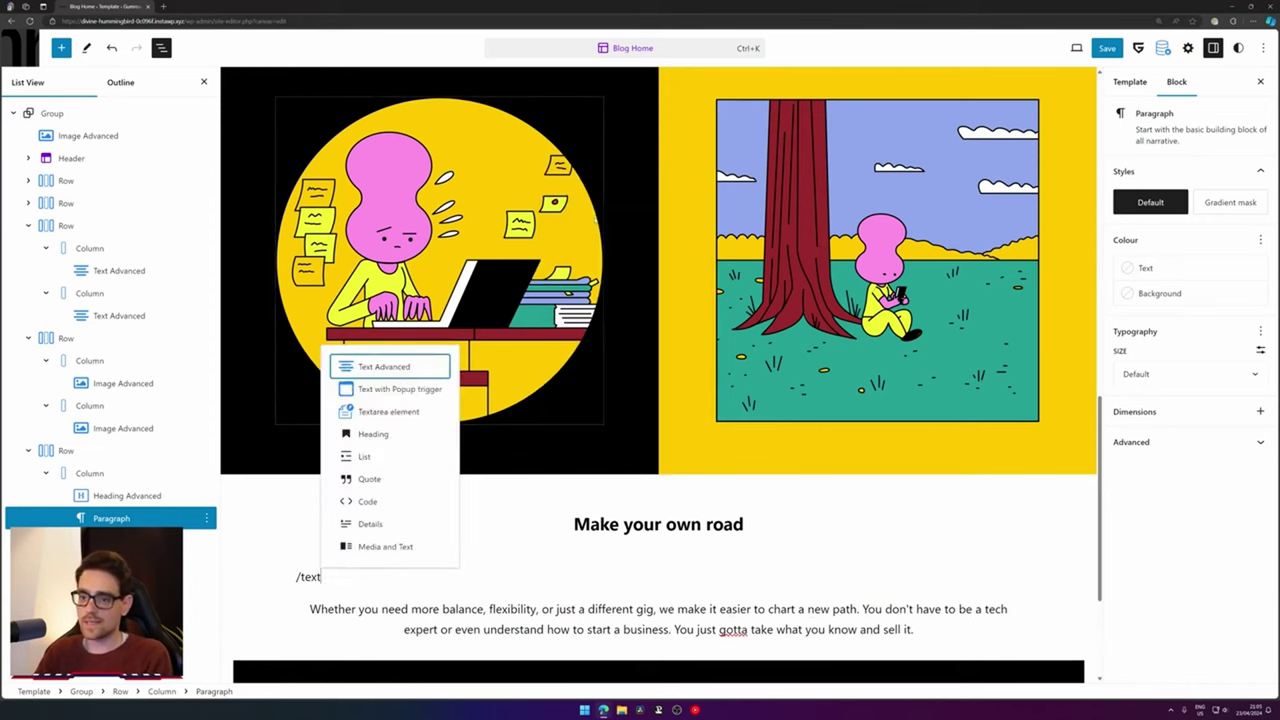
pyautogui.press('Down')
pyautogui.press('Down')
pyautogui.press('Up')
pyautogui.press('Up')
pyautogui.press('Return')
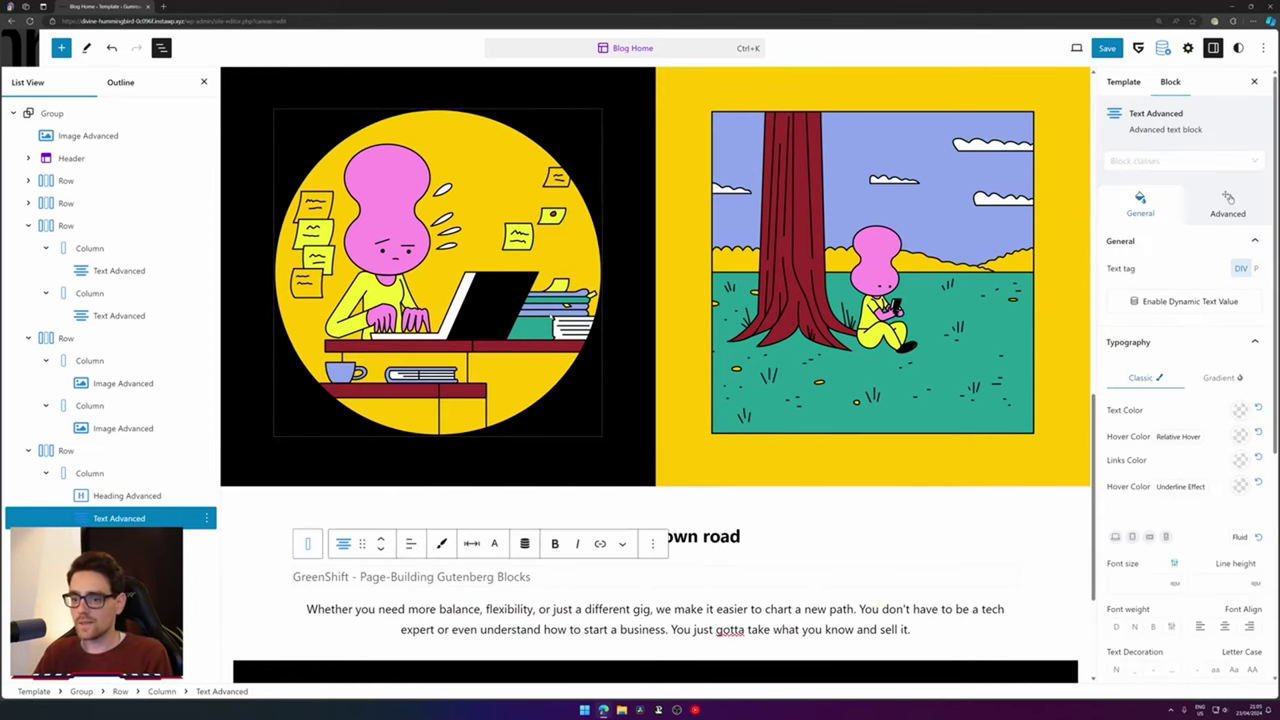
pyautogui.hotkey('ctrl', 'v')
pyautogui.click(410, 527)
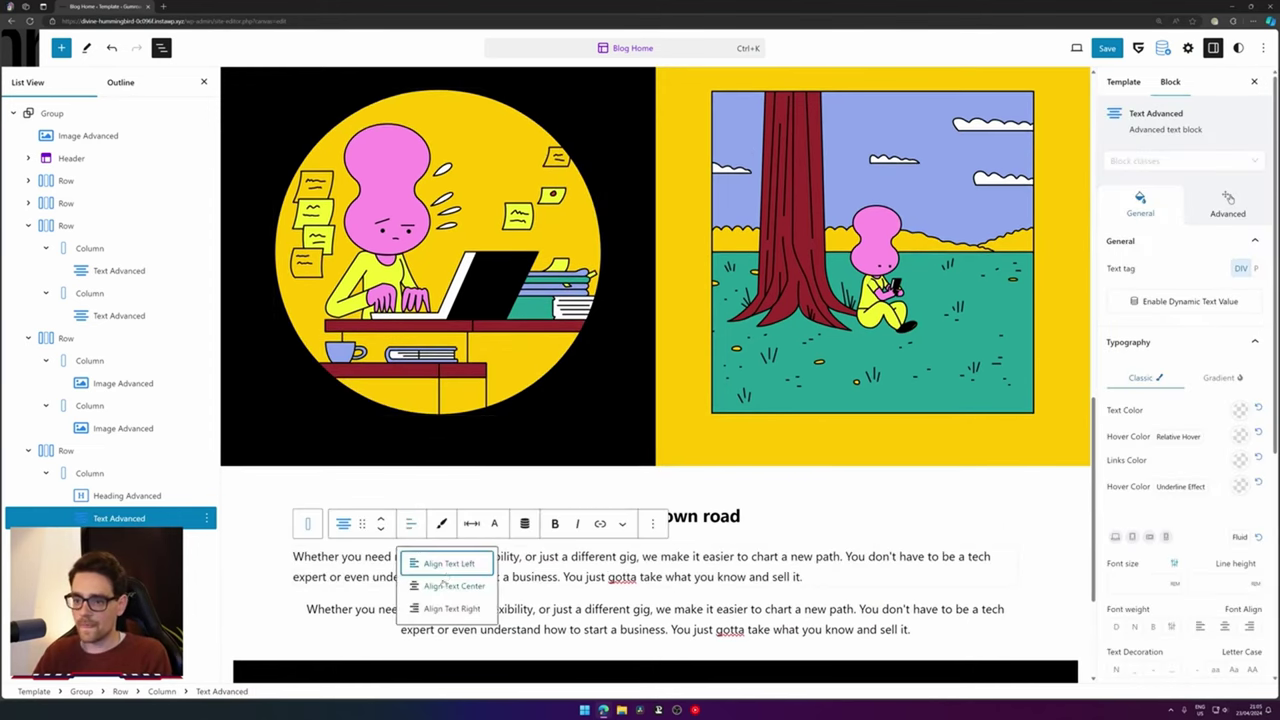
pyautogui.click(442, 584)
pyautogui.click(471, 524)
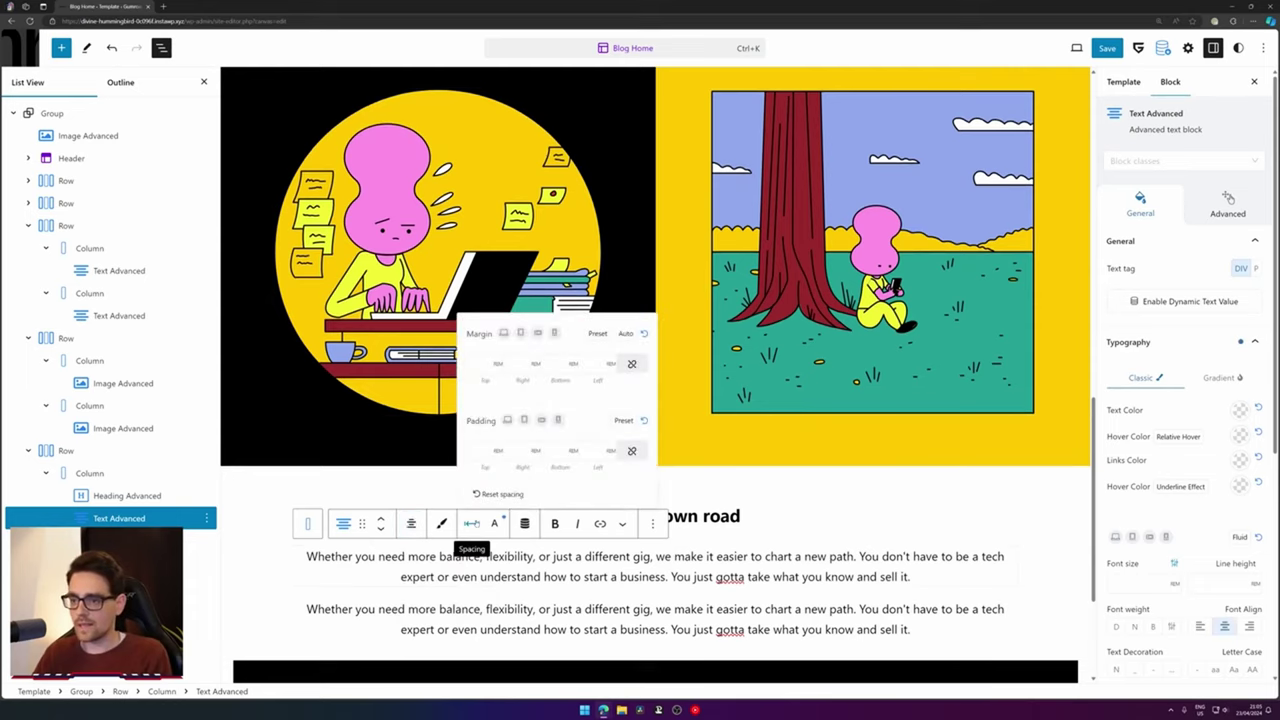
pyautogui.click(488, 362)
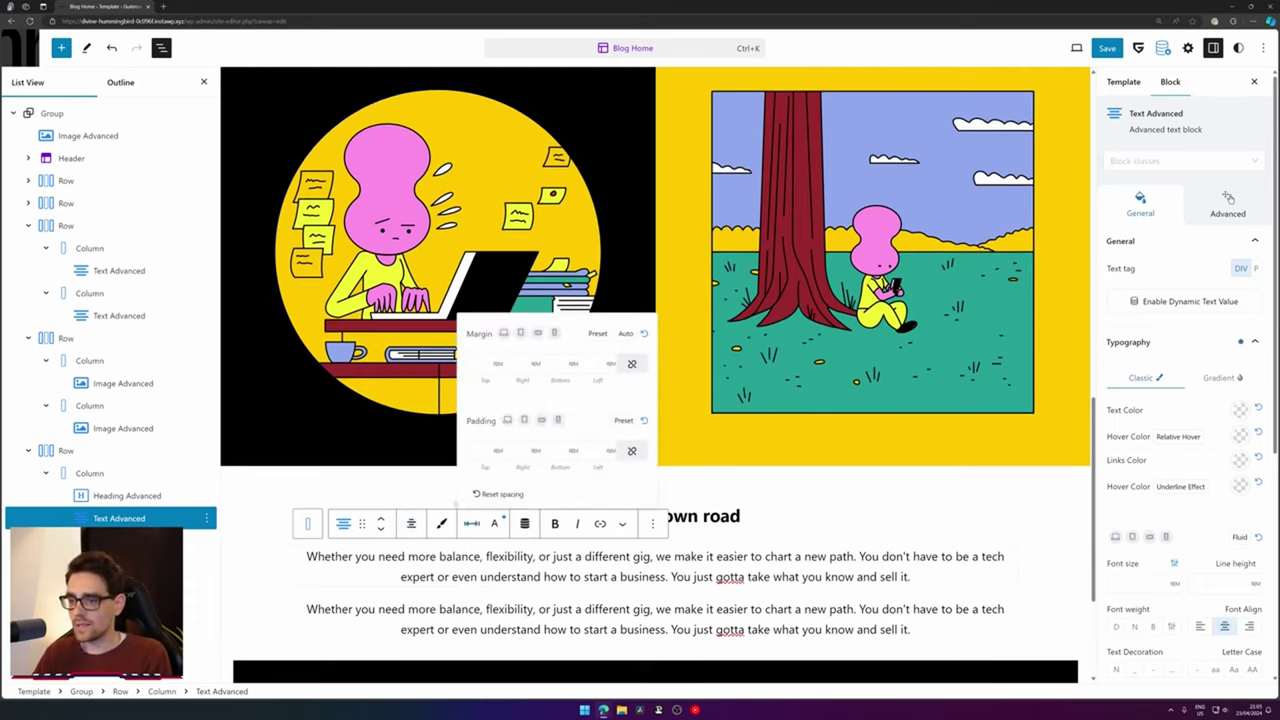
pyautogui.click(470, 524)
# Set the maximum width of the Text Advanced block to 60 ch
pyautogui.scroll(-4, 1186, 554)
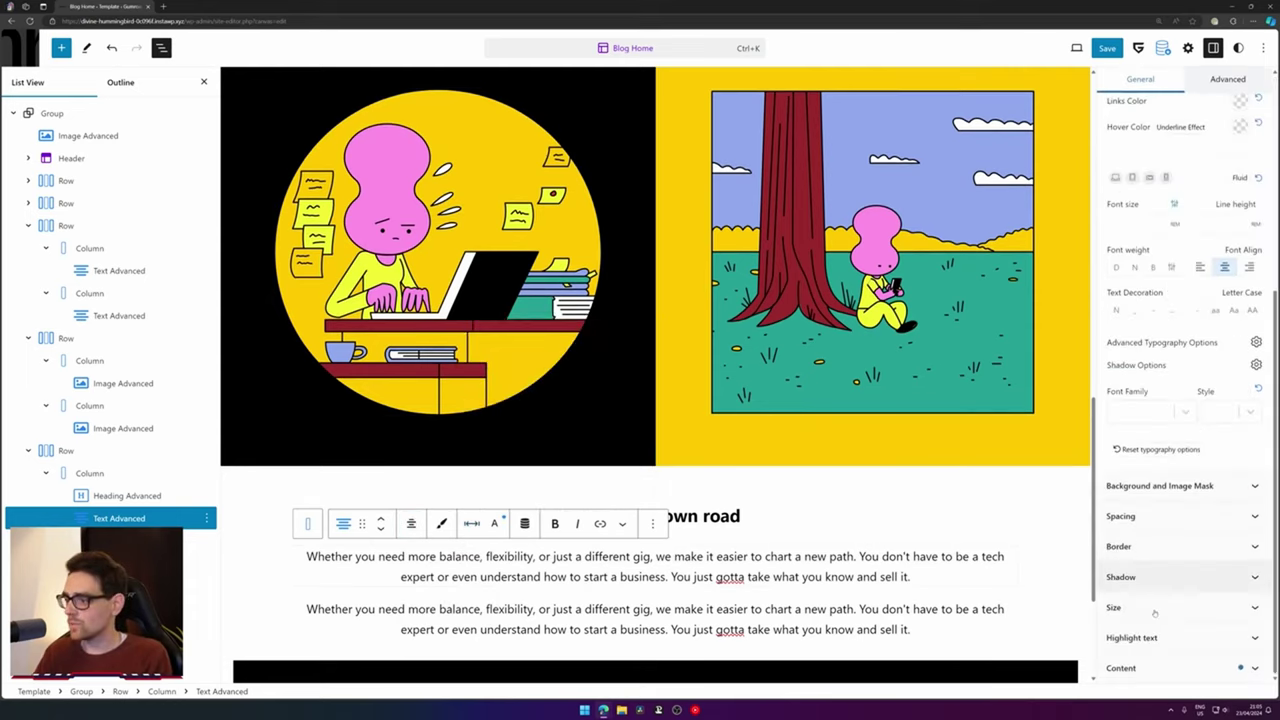
pyautogui.click(1158, 577)
pyautogui.click(1157, 604)
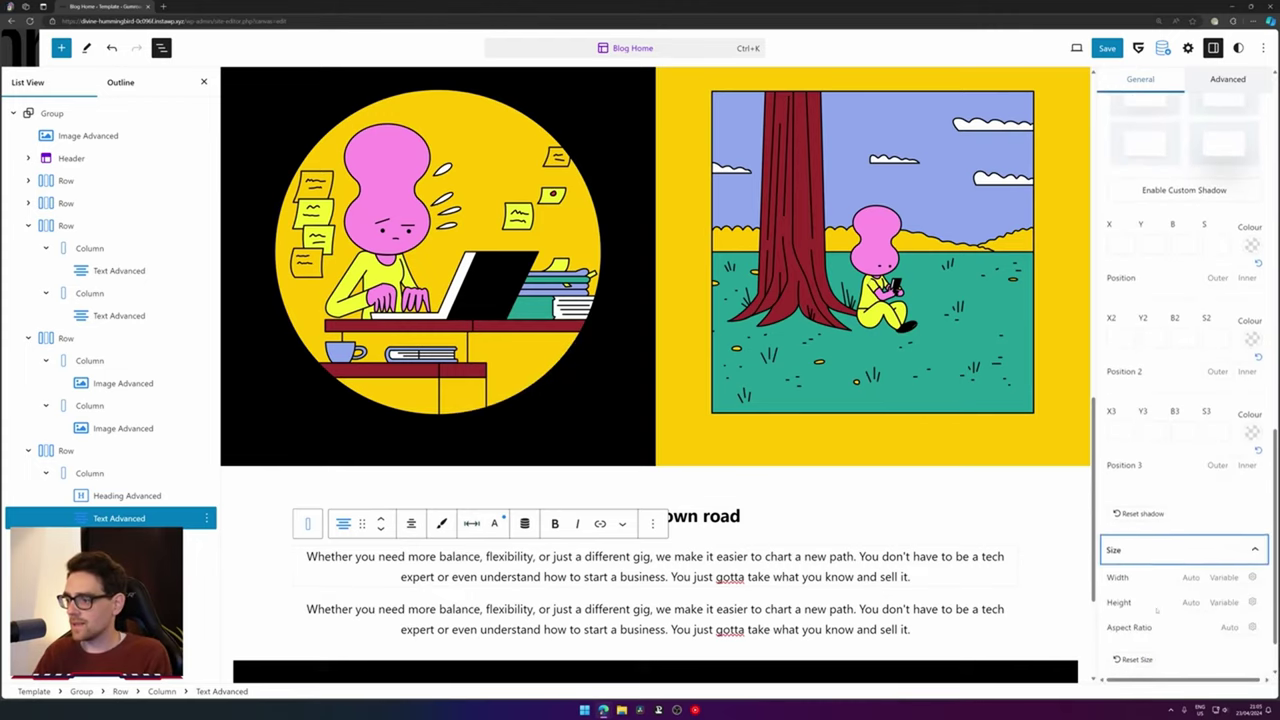
pyautogui.scroll(-1, 1157, 610)
pyautogui.click(1252, 516)
pyautogui.scroll(-1, 1169, 531)
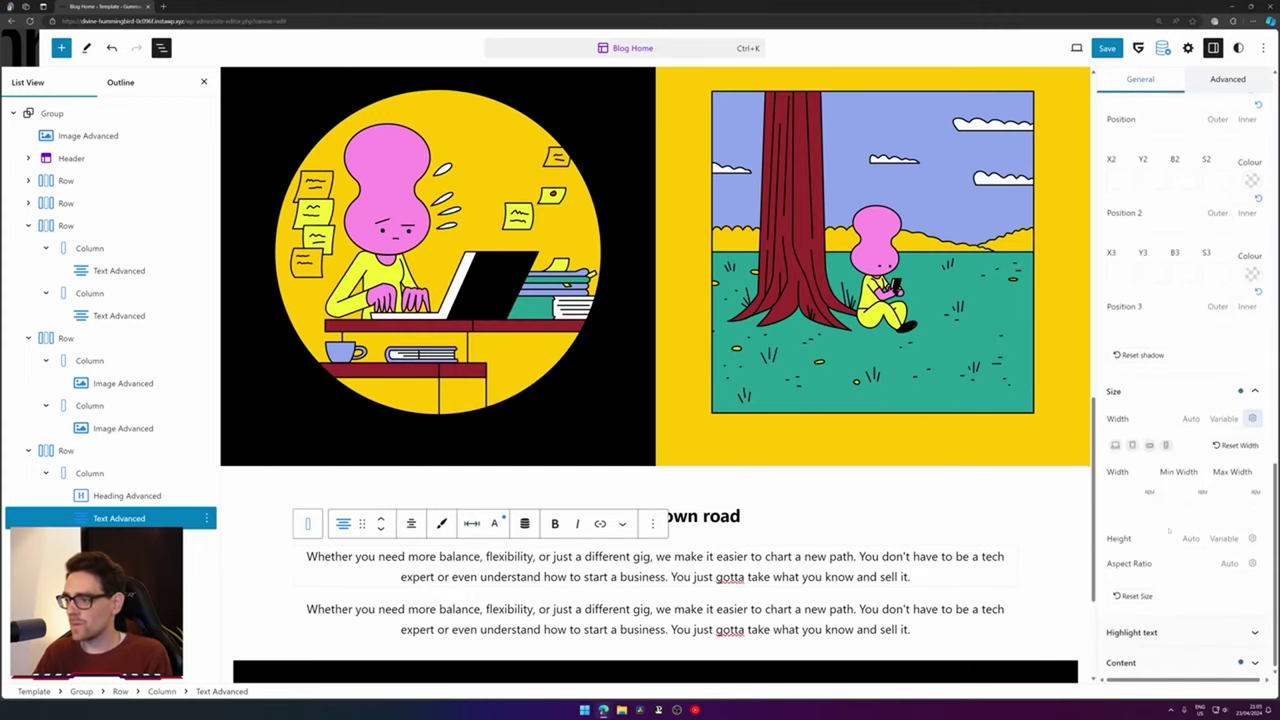
pyautogui.click(1255, 491)
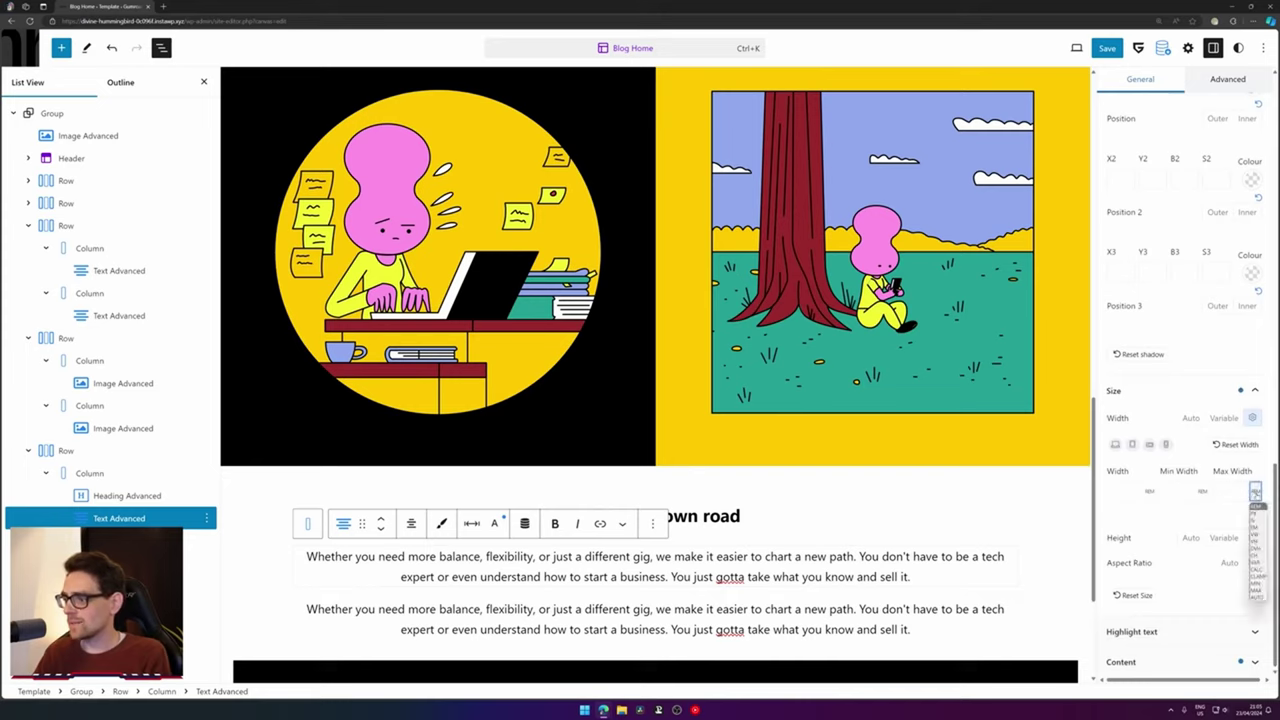
pyautogui.click(1256, 548)
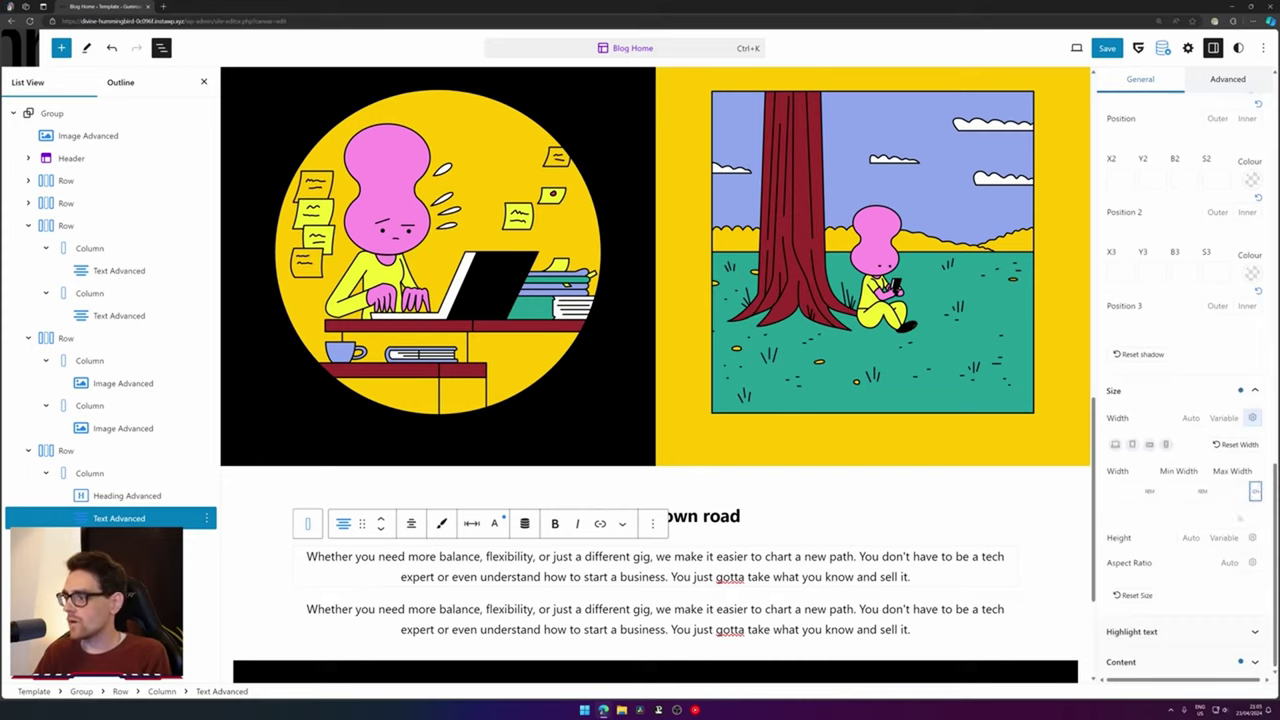
pyautogui.click(1233, 490)
pyautogui.write('60')
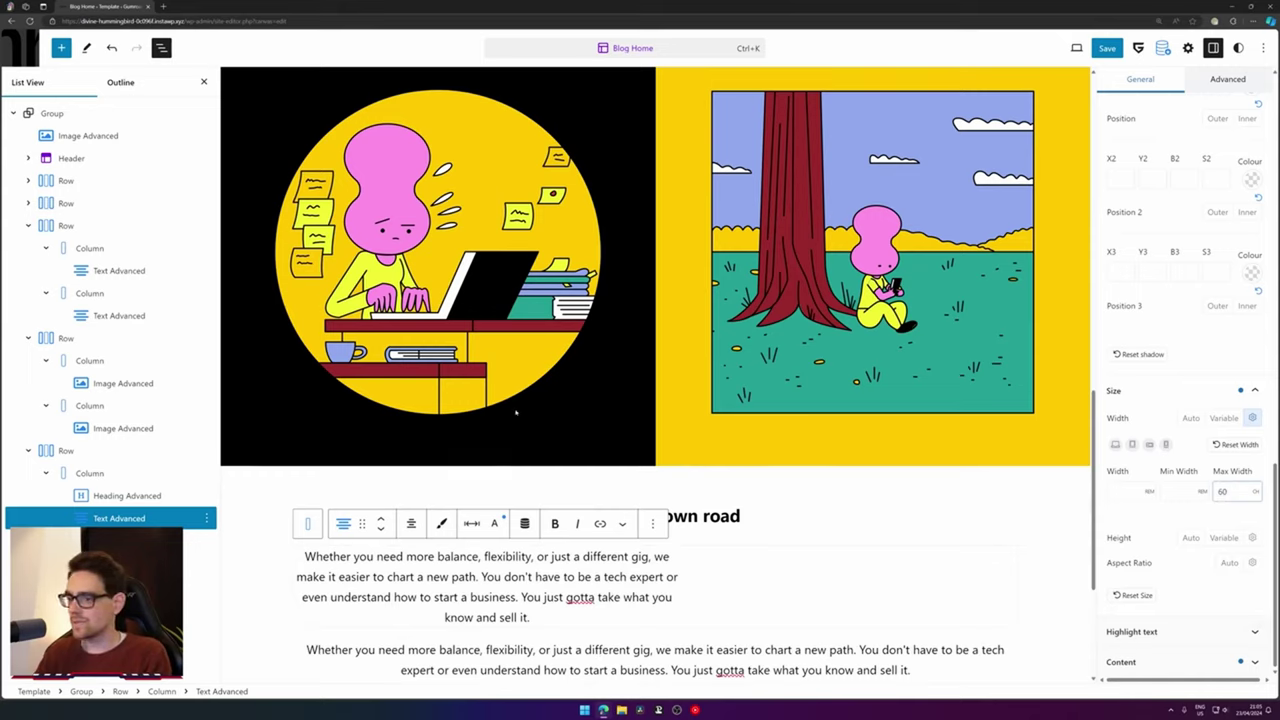
# Set the right and left margins of the Text Advanced block to auto
pyautogui.click(472, 523)
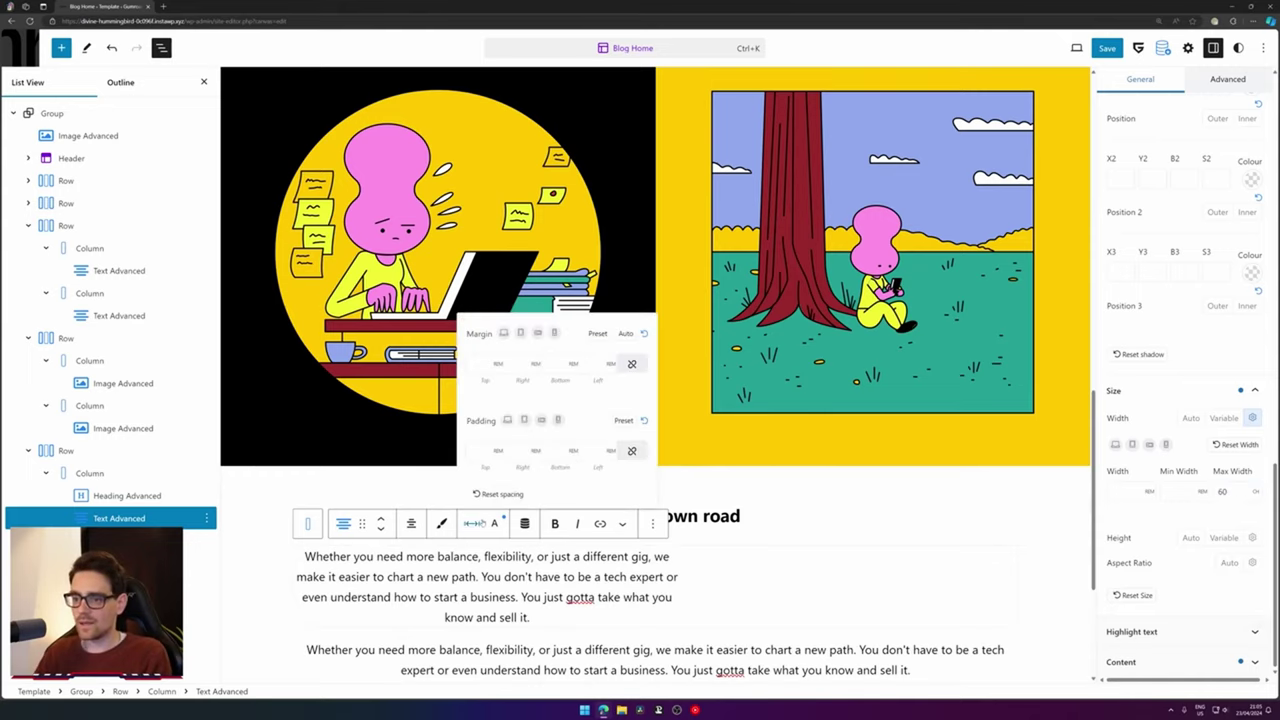
pyautogui.click(514, 378)
pyautogui.write('aut')
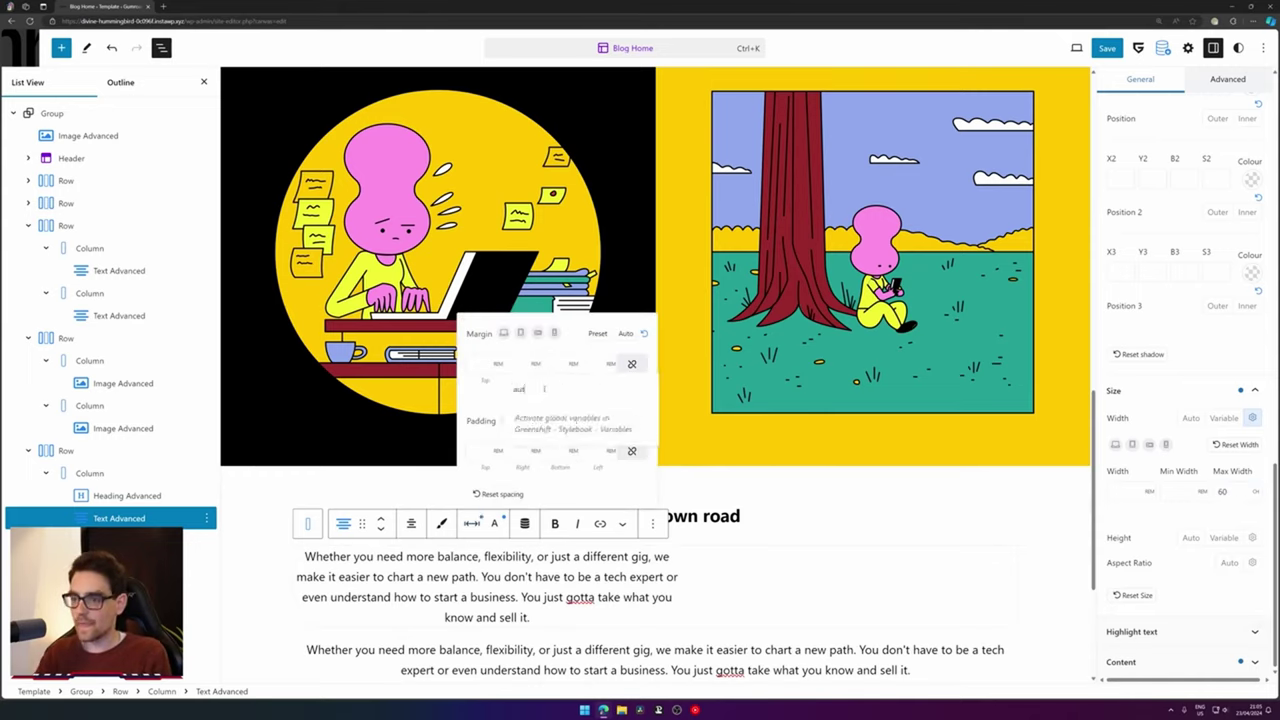
pyautogui.write('o')
pyautogui.press('Return')
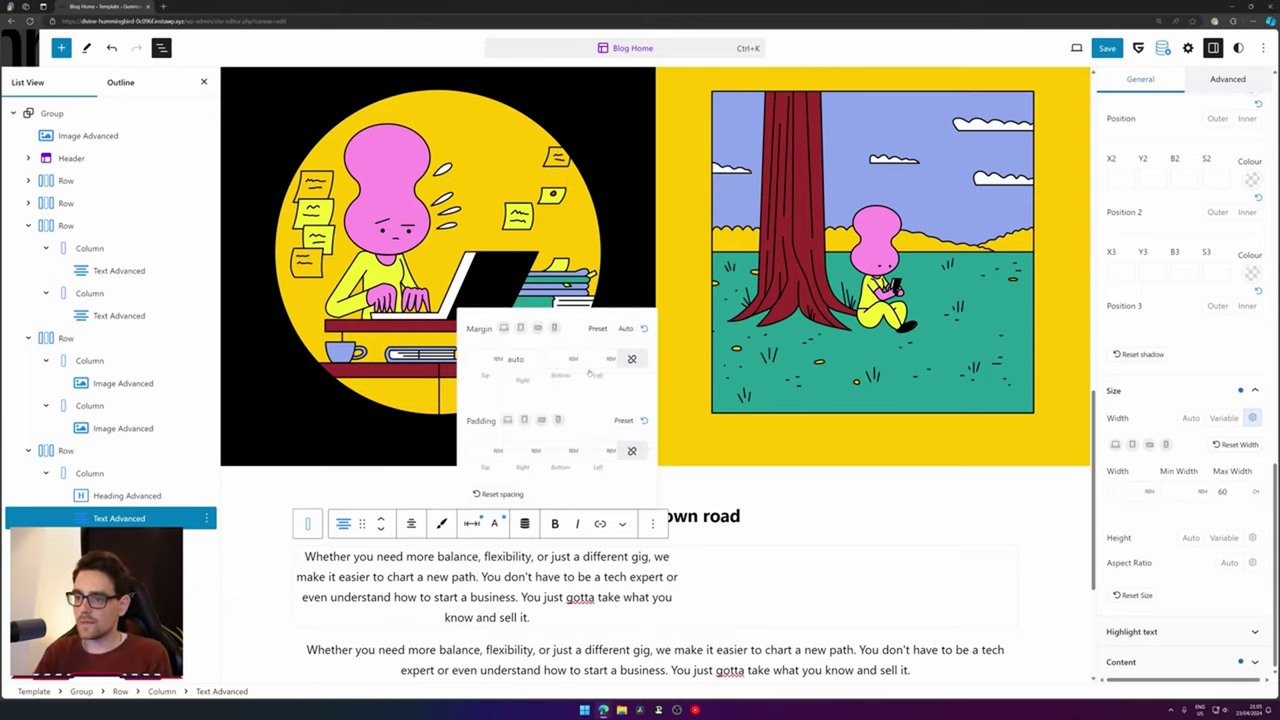
pyautogui.click(589, 375)
pyautogui.write('auto')
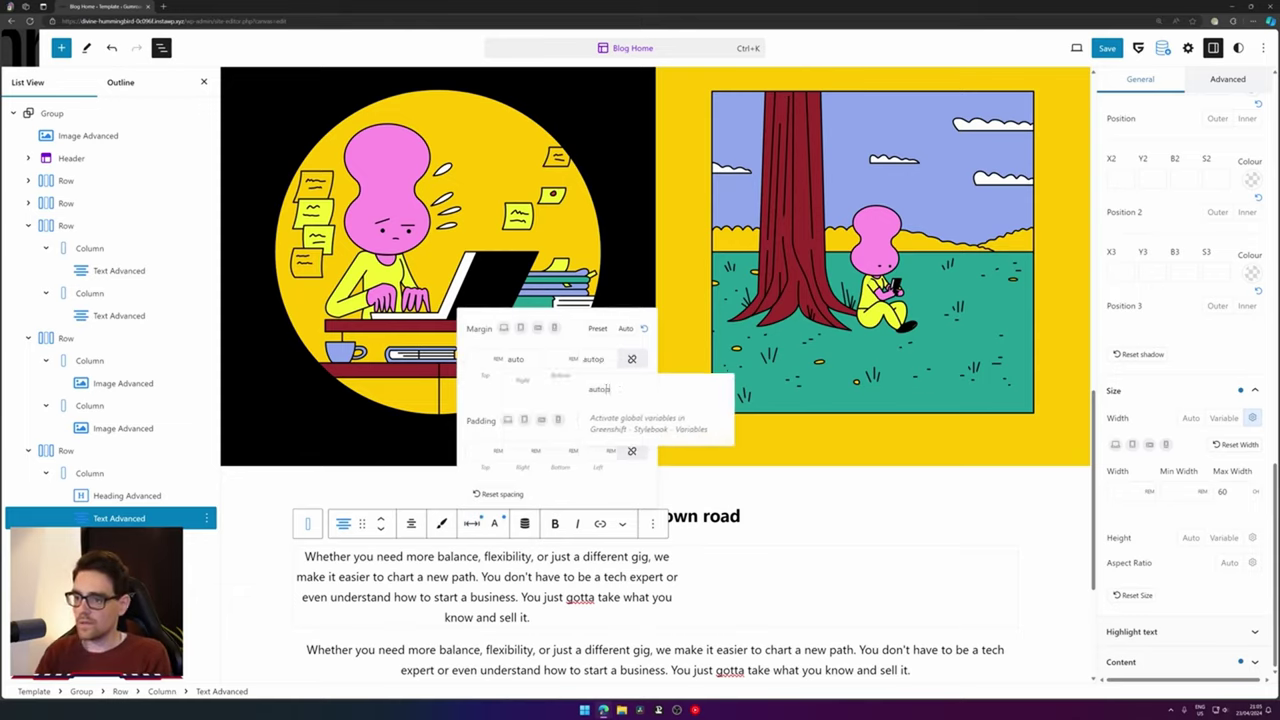
pyautogui.press('Return')
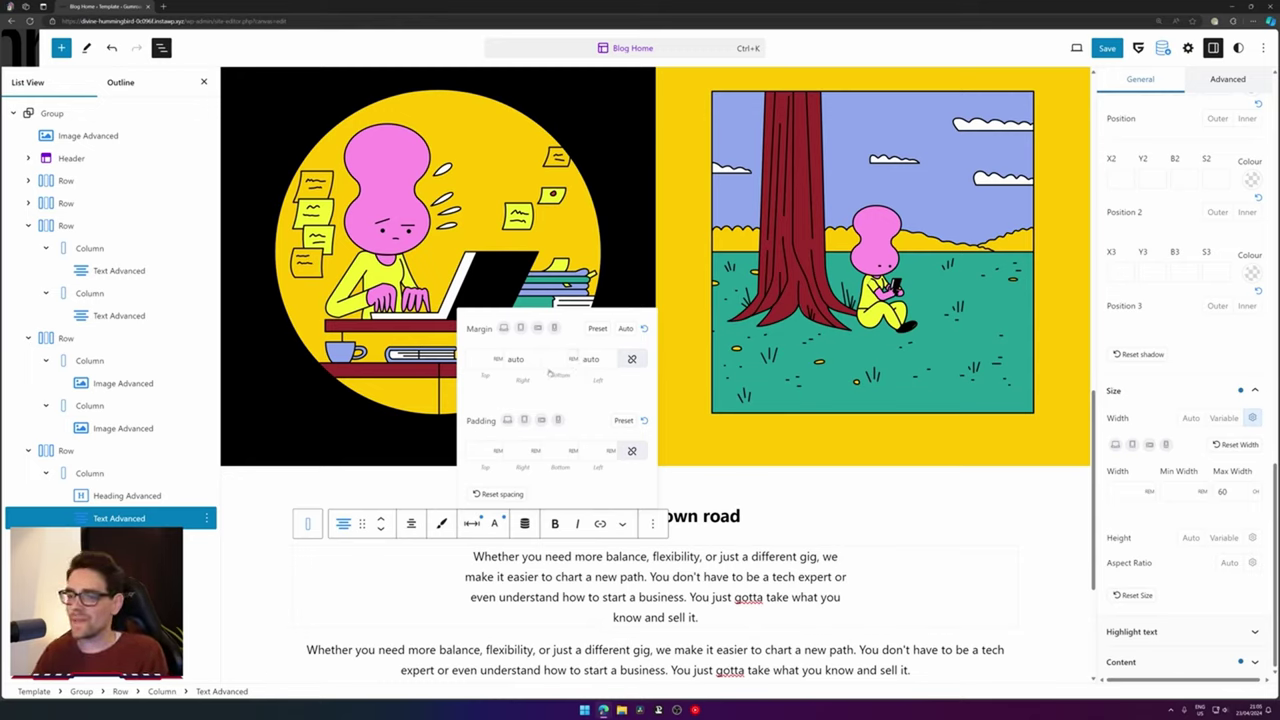
# Delete the duplicate paragraph block below the centred Text Advanced block in the "Make your own road" section
pyautogui.click(834, 577)
pyautogui.scroll(-3, 846, 592)
pyautogui.click(574, 384)
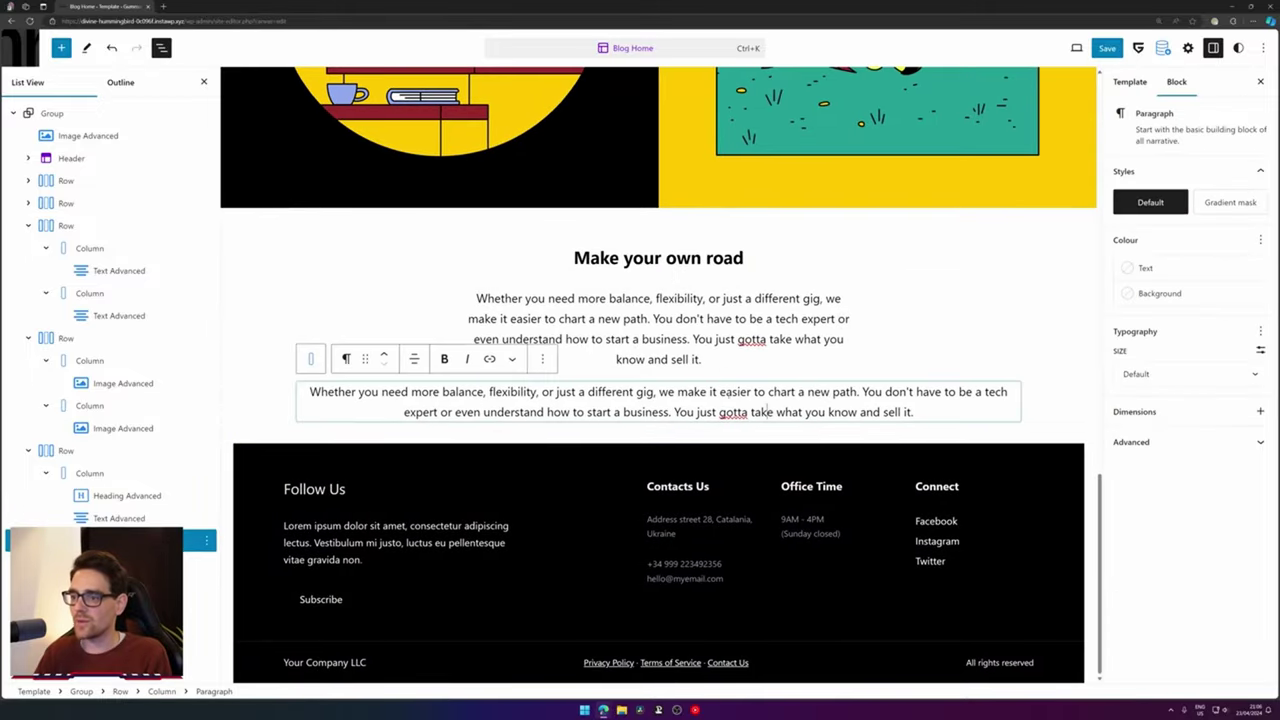
pyautogui.rightClick(574, 384)
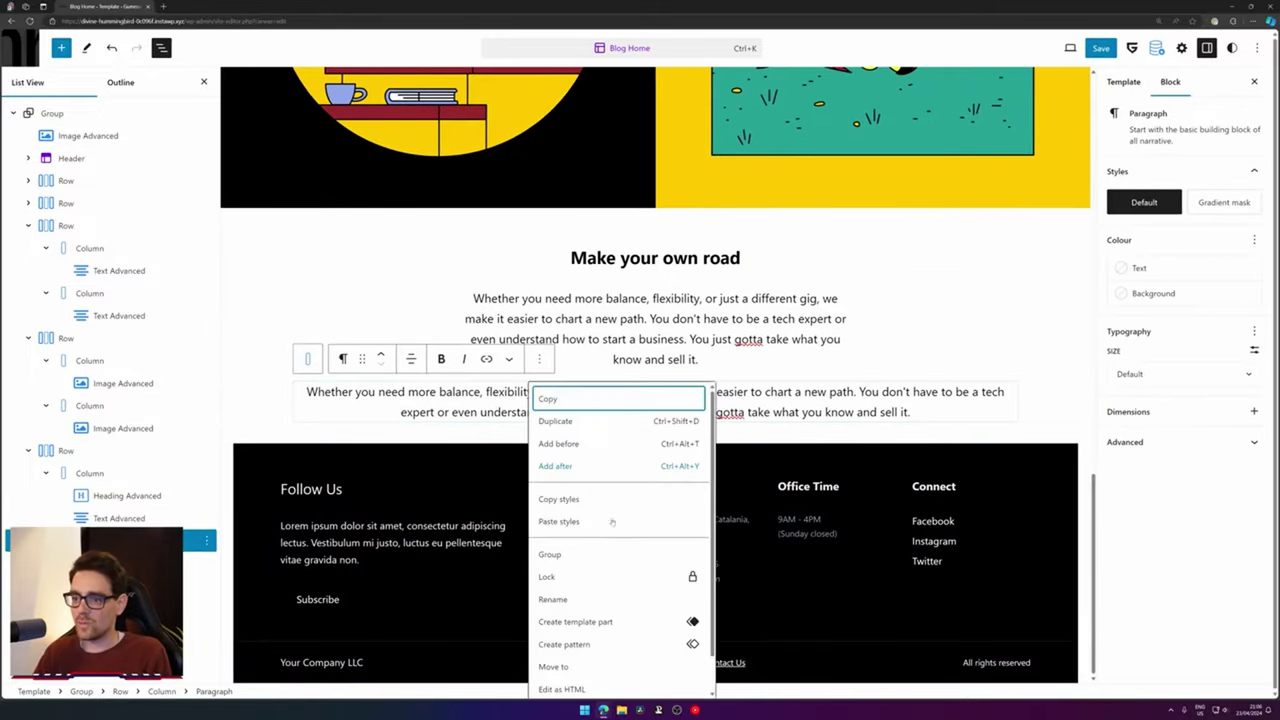
pyautogui.scroll(-1, 599, 672)
pyautogui.click(582, 687)
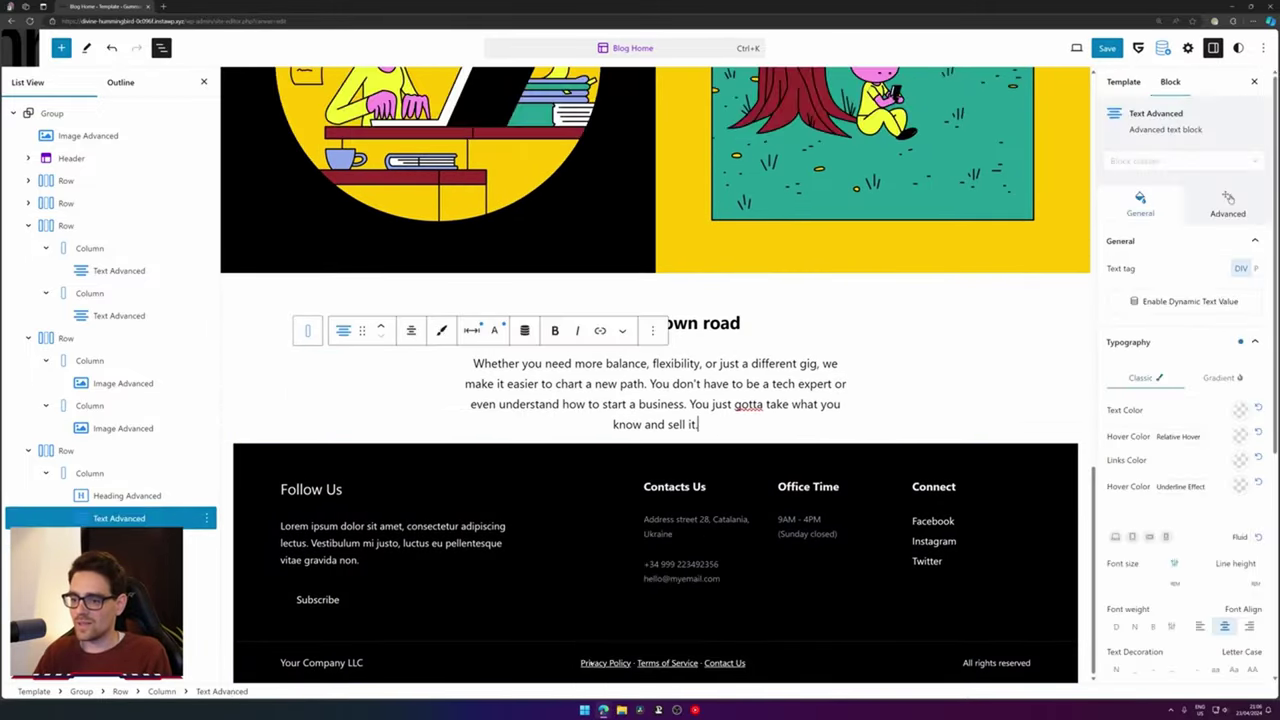
# Set the font size of the "Make your own road" heading to the Fluid - Gigantic preset
pyautogui.click(710, 322)
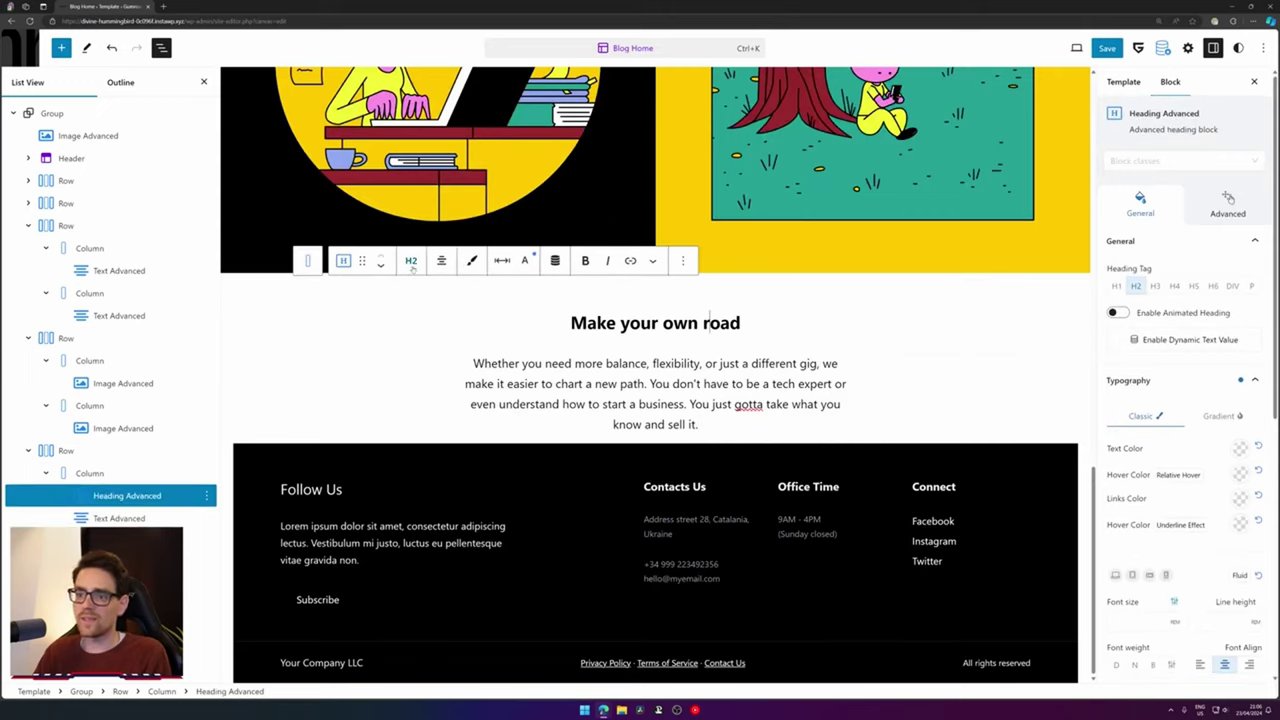
pyautogui.click(525, 261)
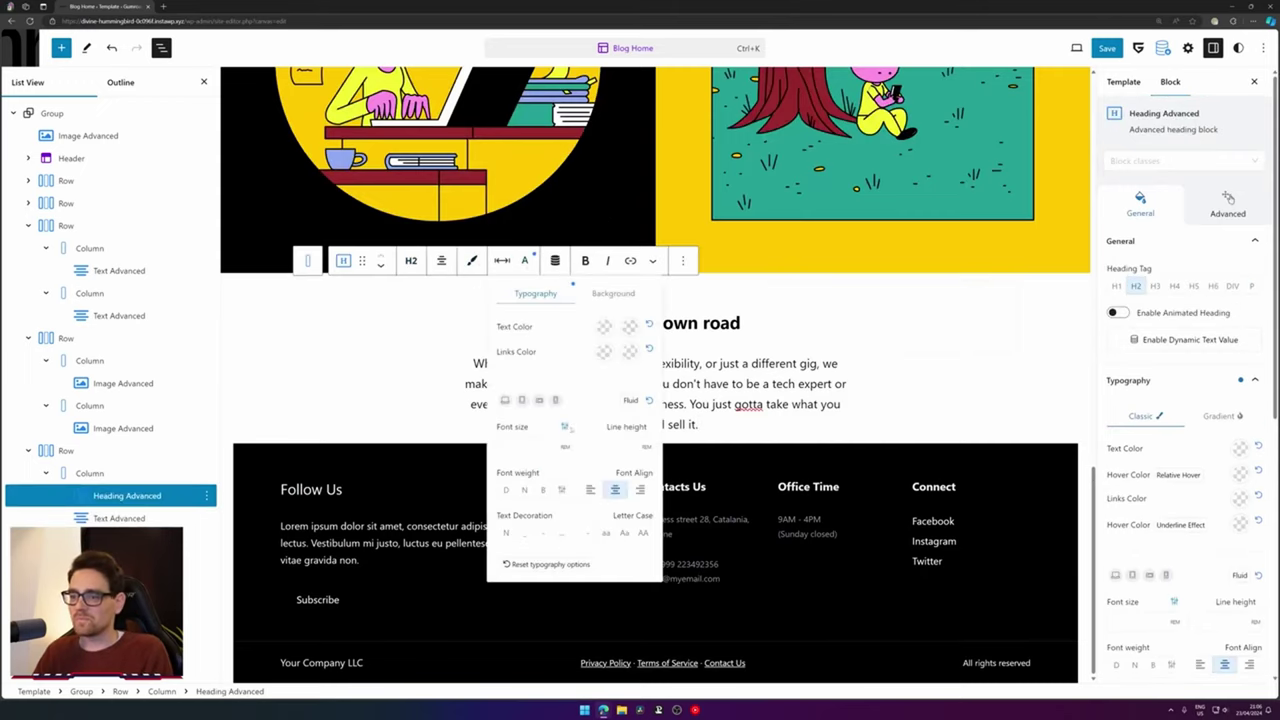
pyautogui.click(558, 459)
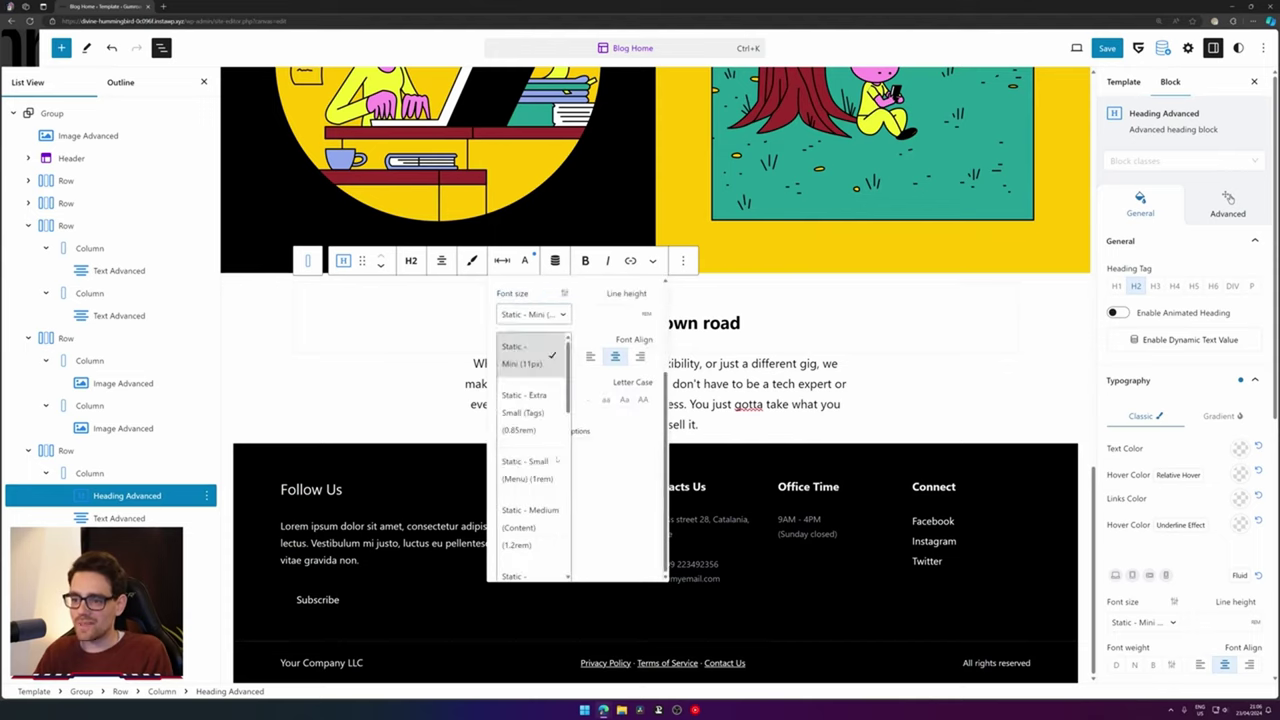
pyautogui.scroll(-5, 565, 420)
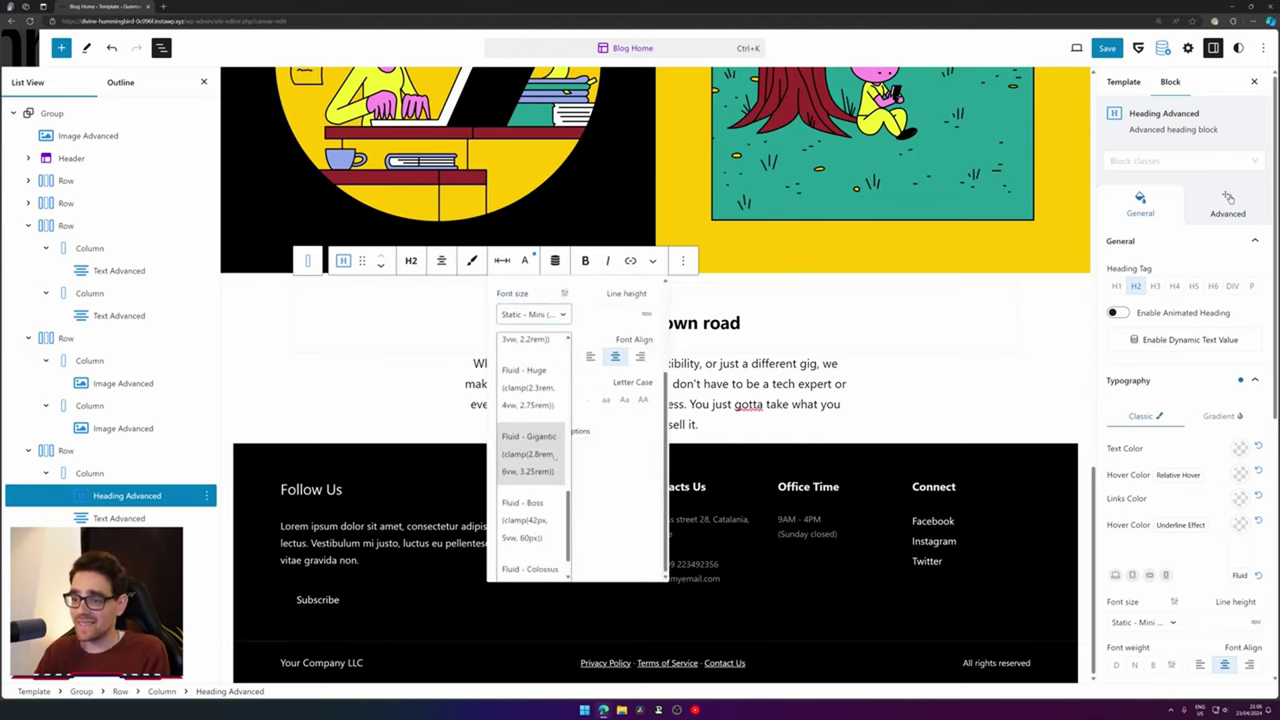
pyautogui.click(528, 450)
pyautogui.click(1023, 282)
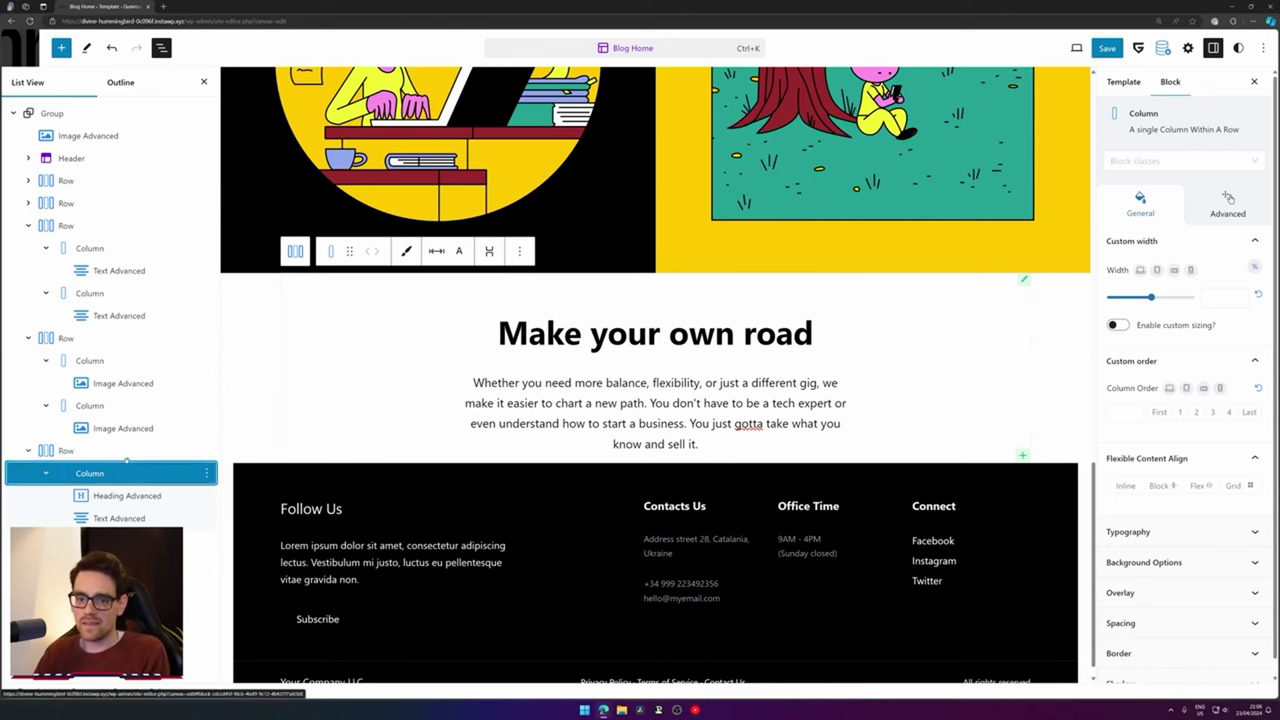
# Start a new block below the body text of the "Make your own road" section and search the available blocks for "ad"
pyautogui.hotkey('alt', 'Tab')
pyautogui.hotkey('alt', 'Tab')
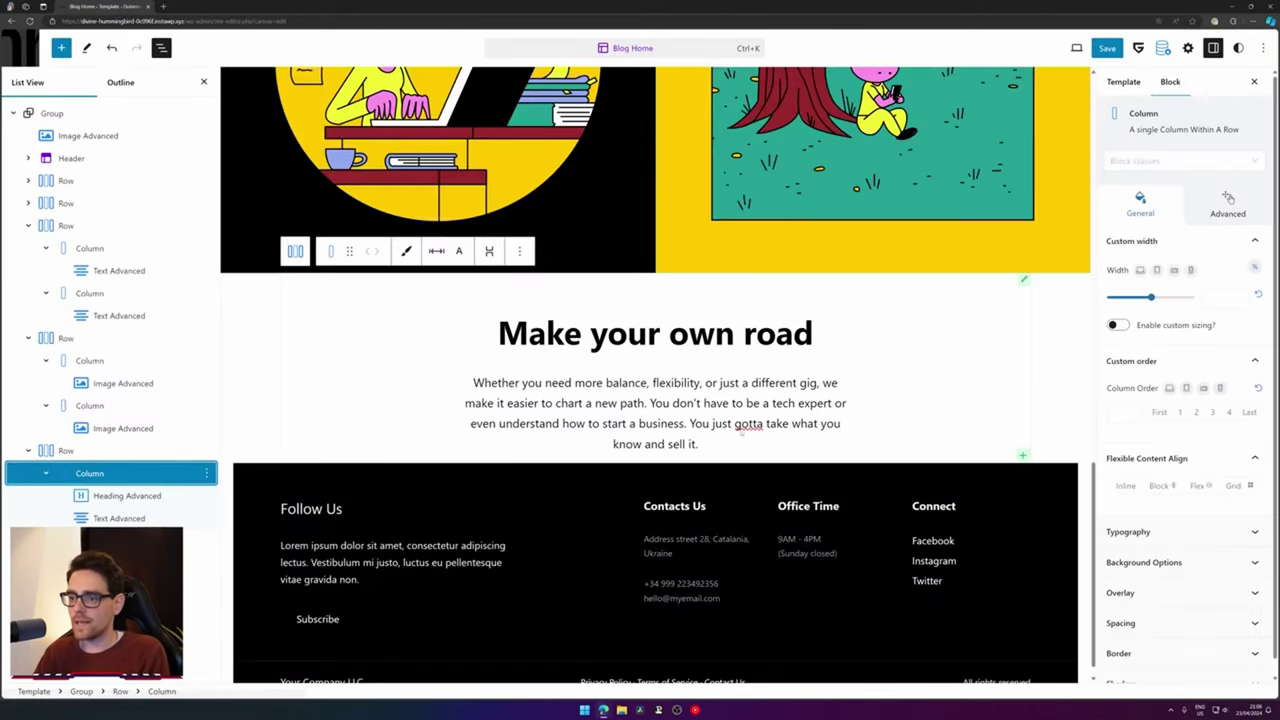
pyautogui.click(655, 400)
pyautogui.click(653, 349)
pyautogui.click(696, 456)
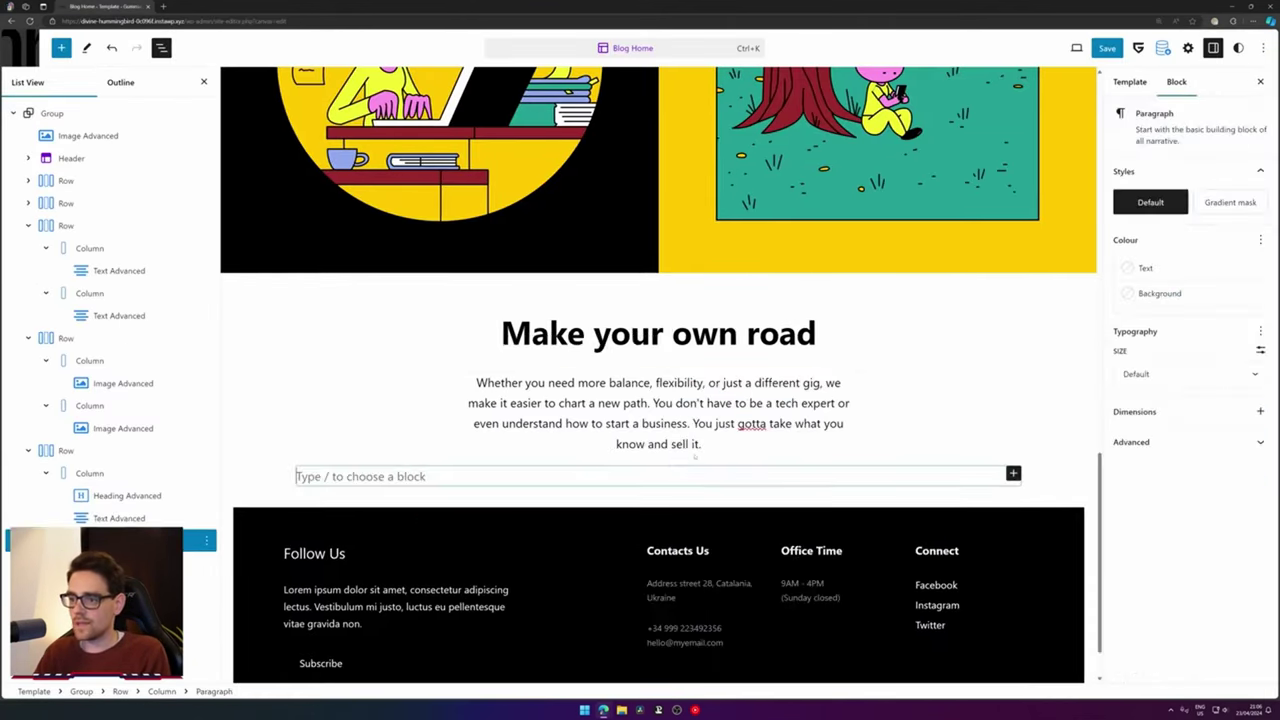
pyautogui.write('/')
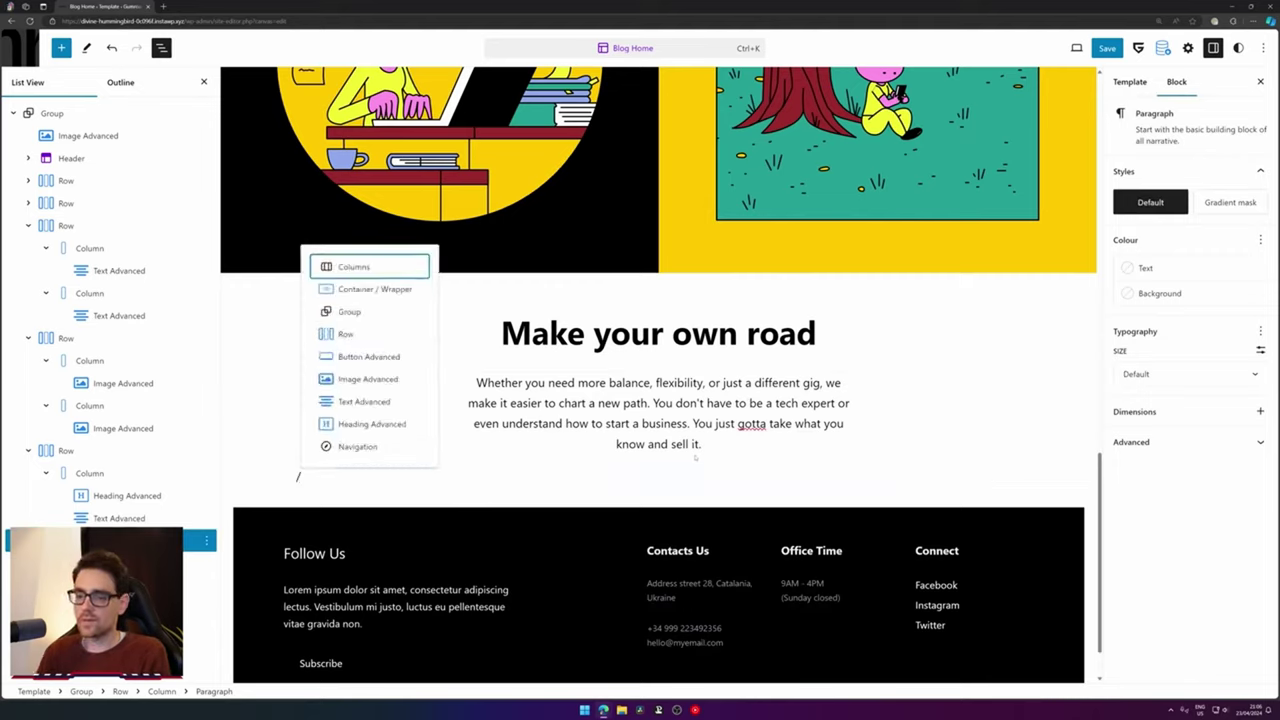
pyautogui.write('ad')
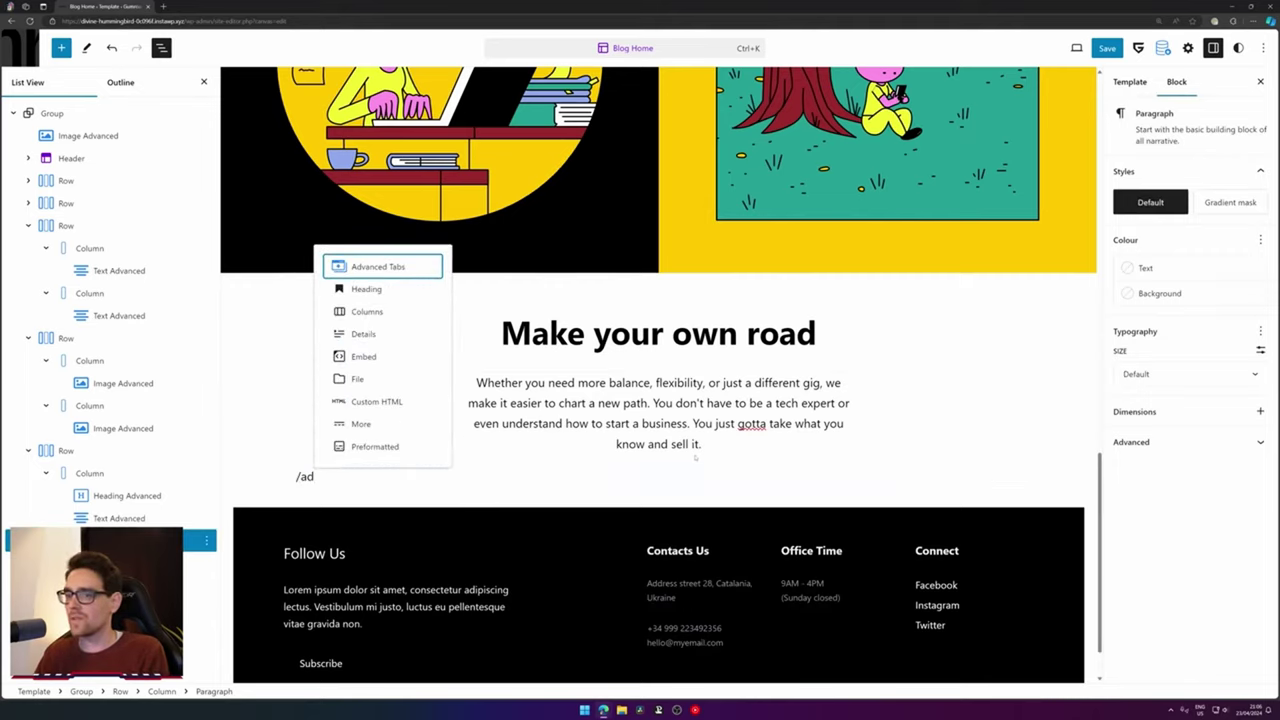